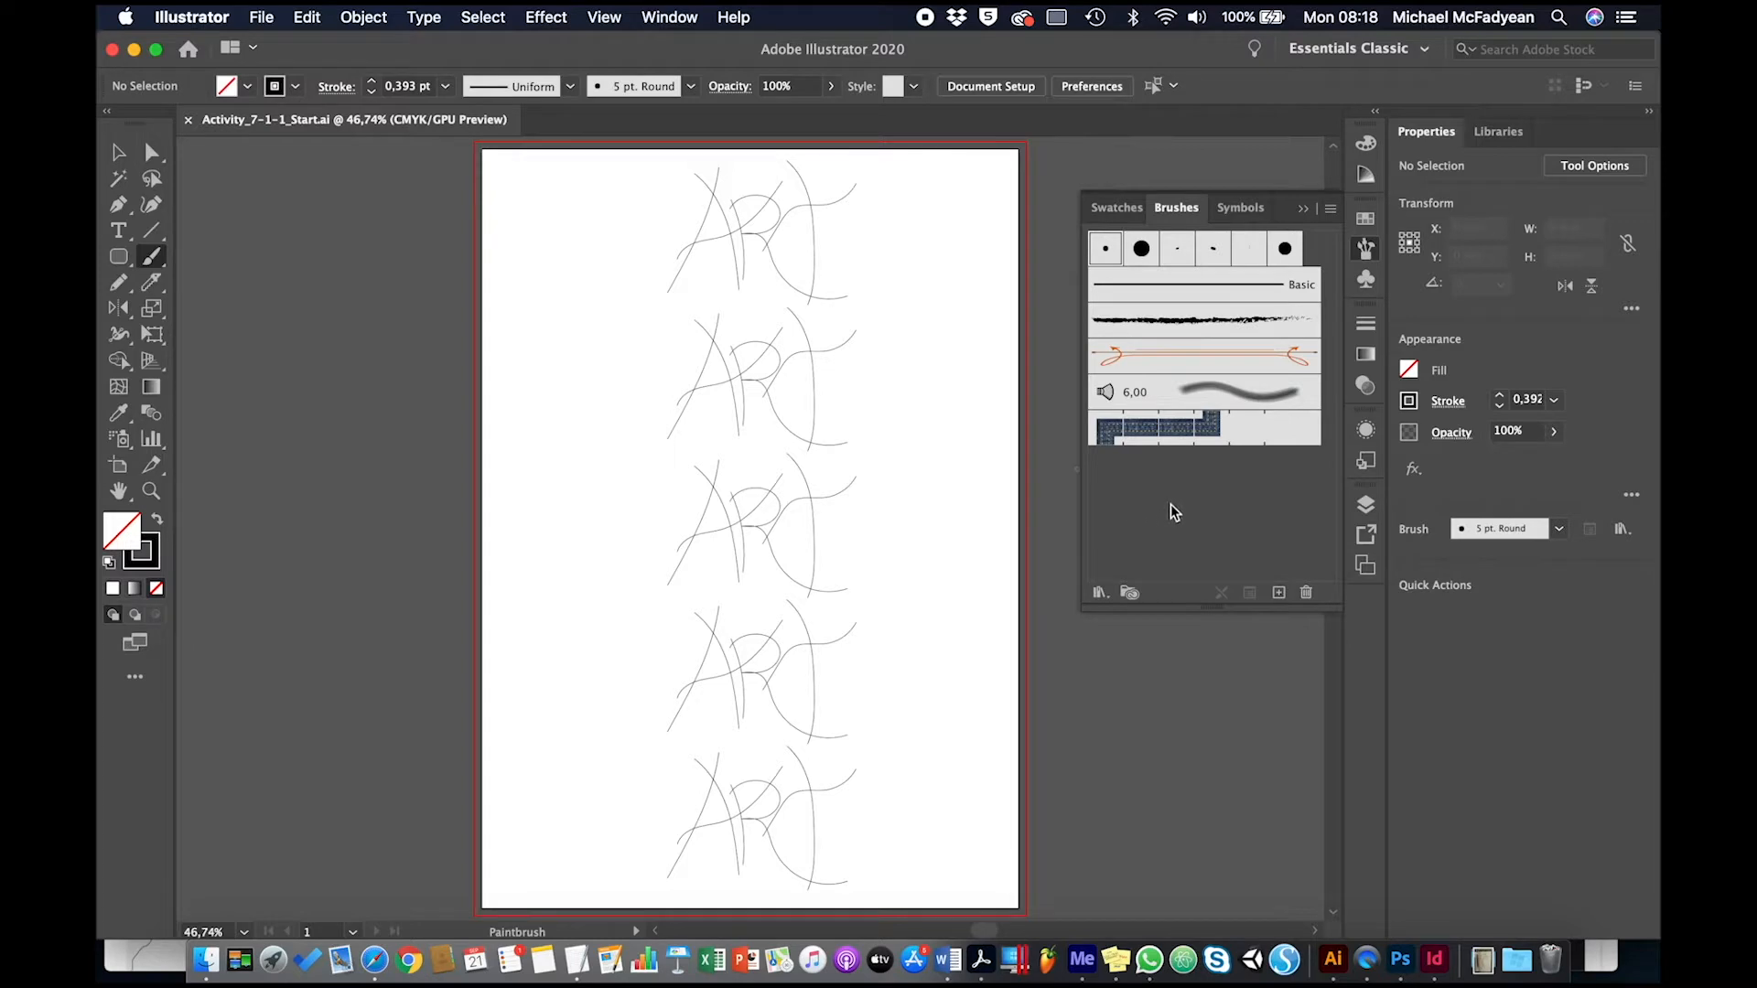
Step: Delete all removable brushes from the document's brush list, keeping the Touch Calligraphic Brush and Basic, and make Basic the current brush
{"action": "left_click", "coordinate": [1273, 437], "text": "shift"}
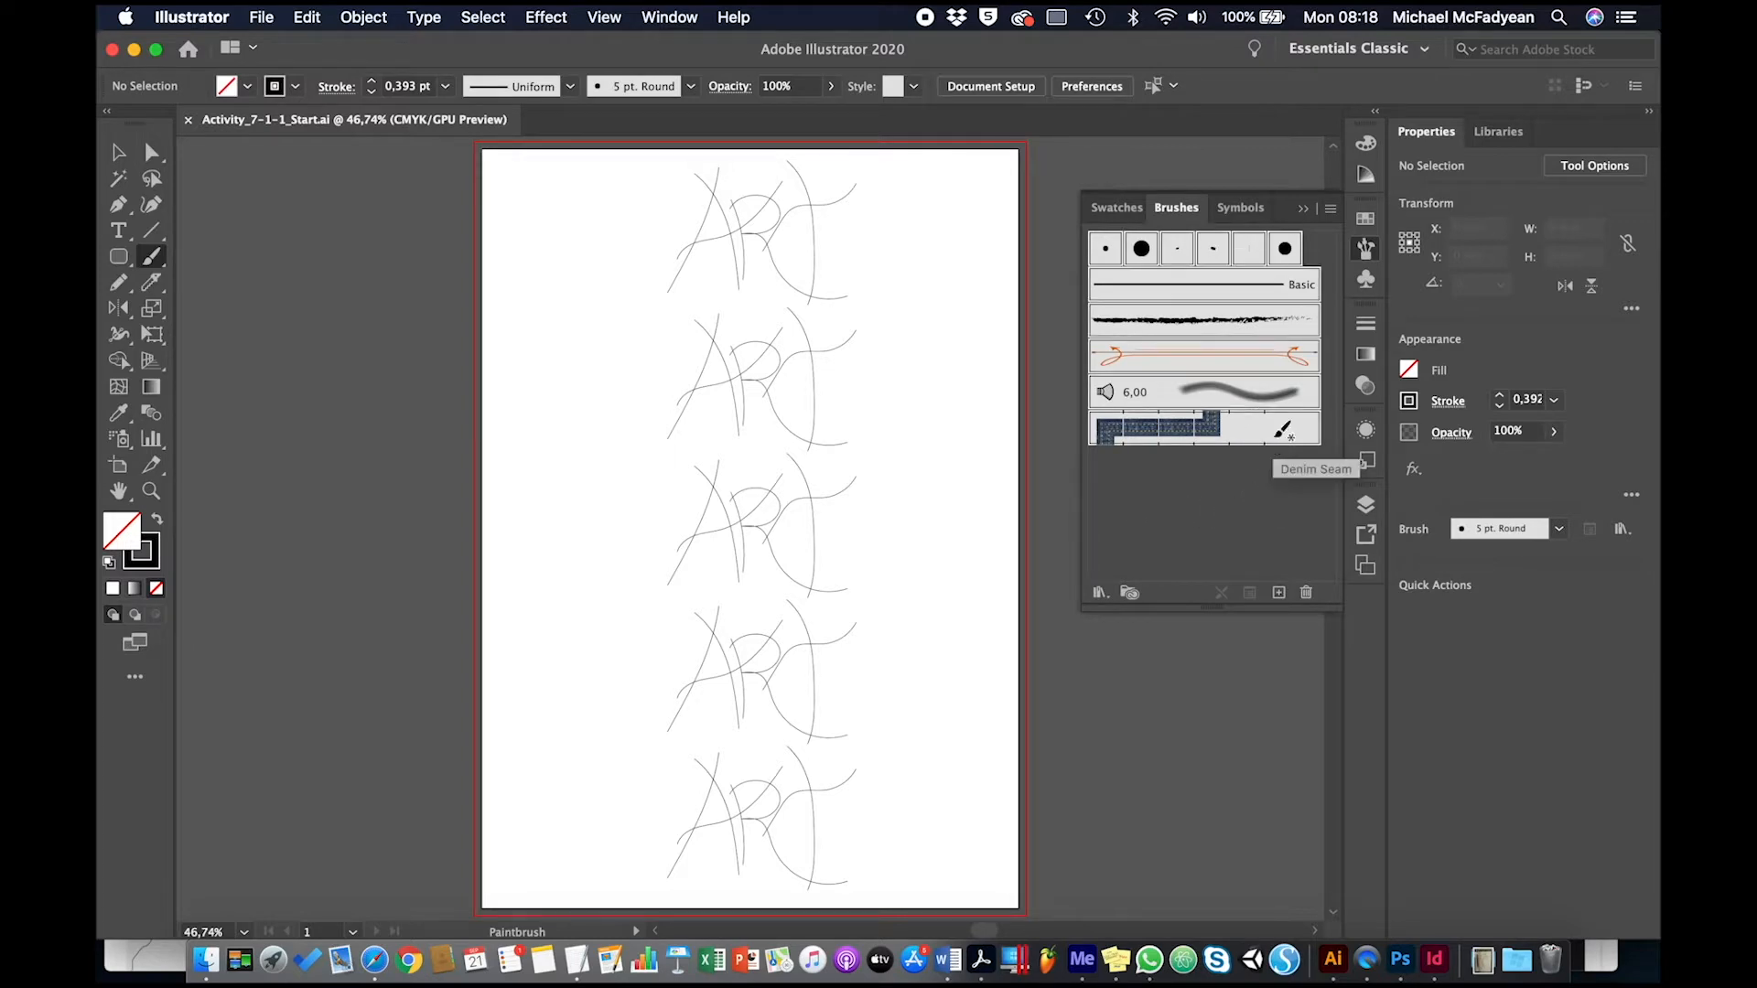
{"action": "left_click", "coordinate": [1303, 592]}
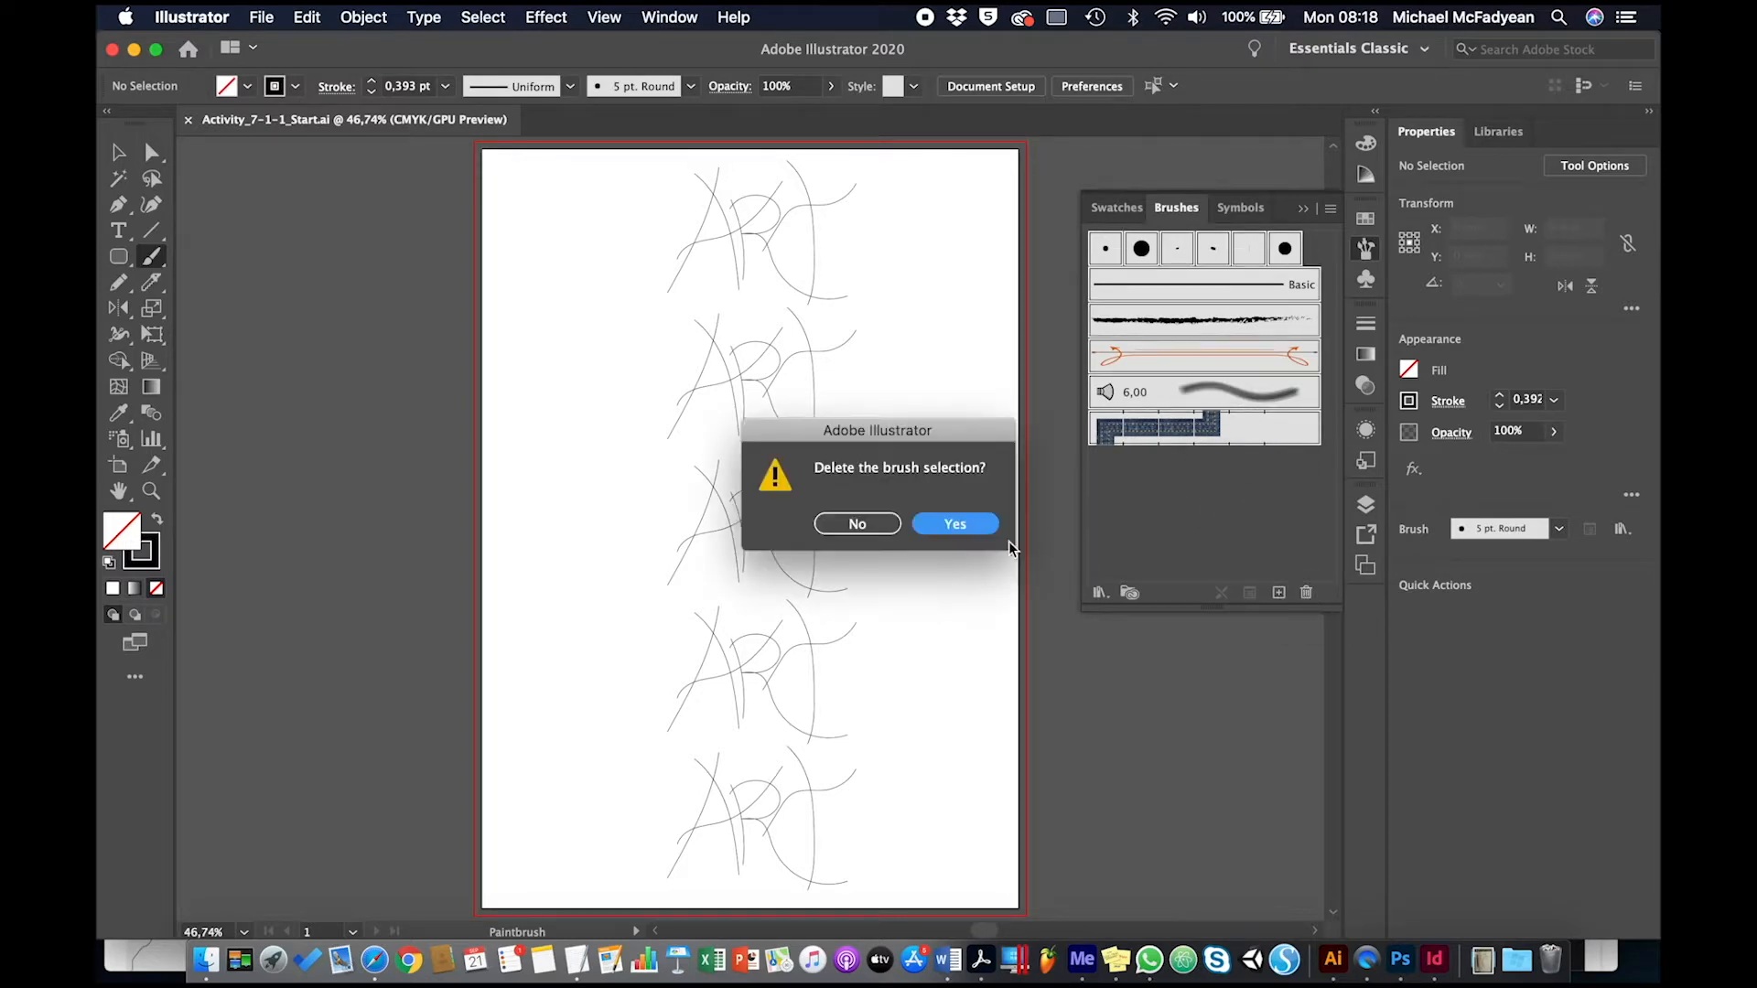
{"action": "left_click", "coordinate": [969, 524]}
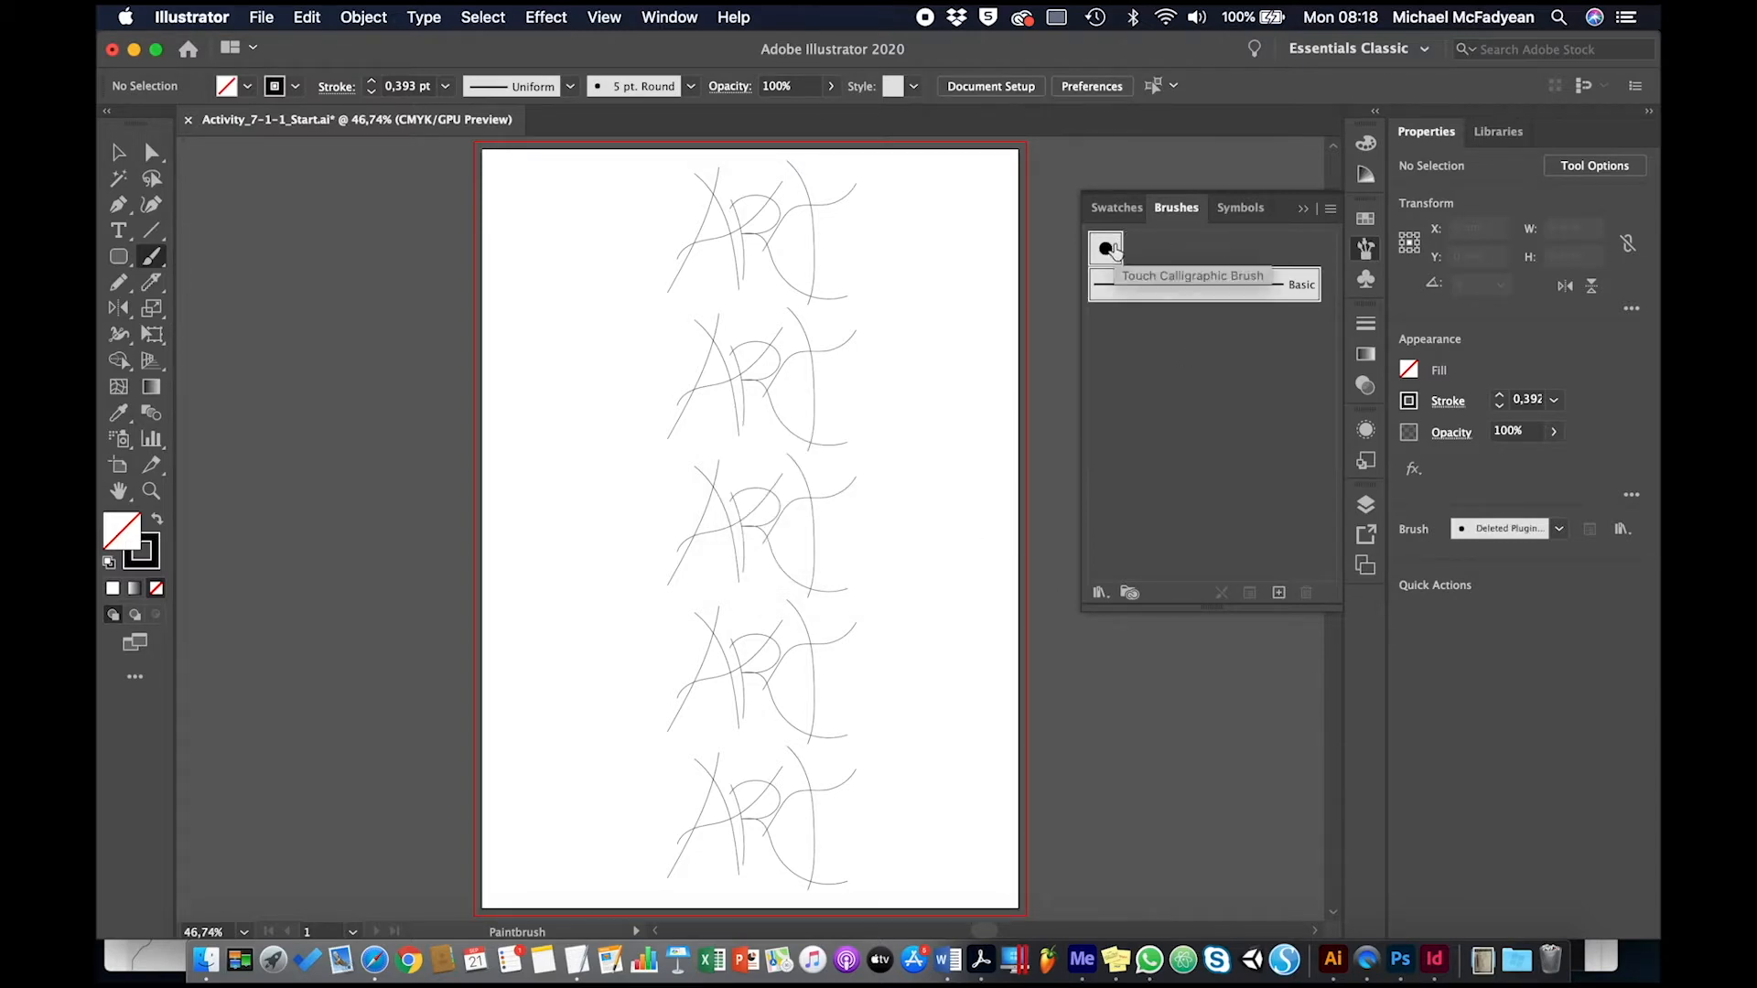
{"action": "left_click", "coordinate": [1139, 311]}
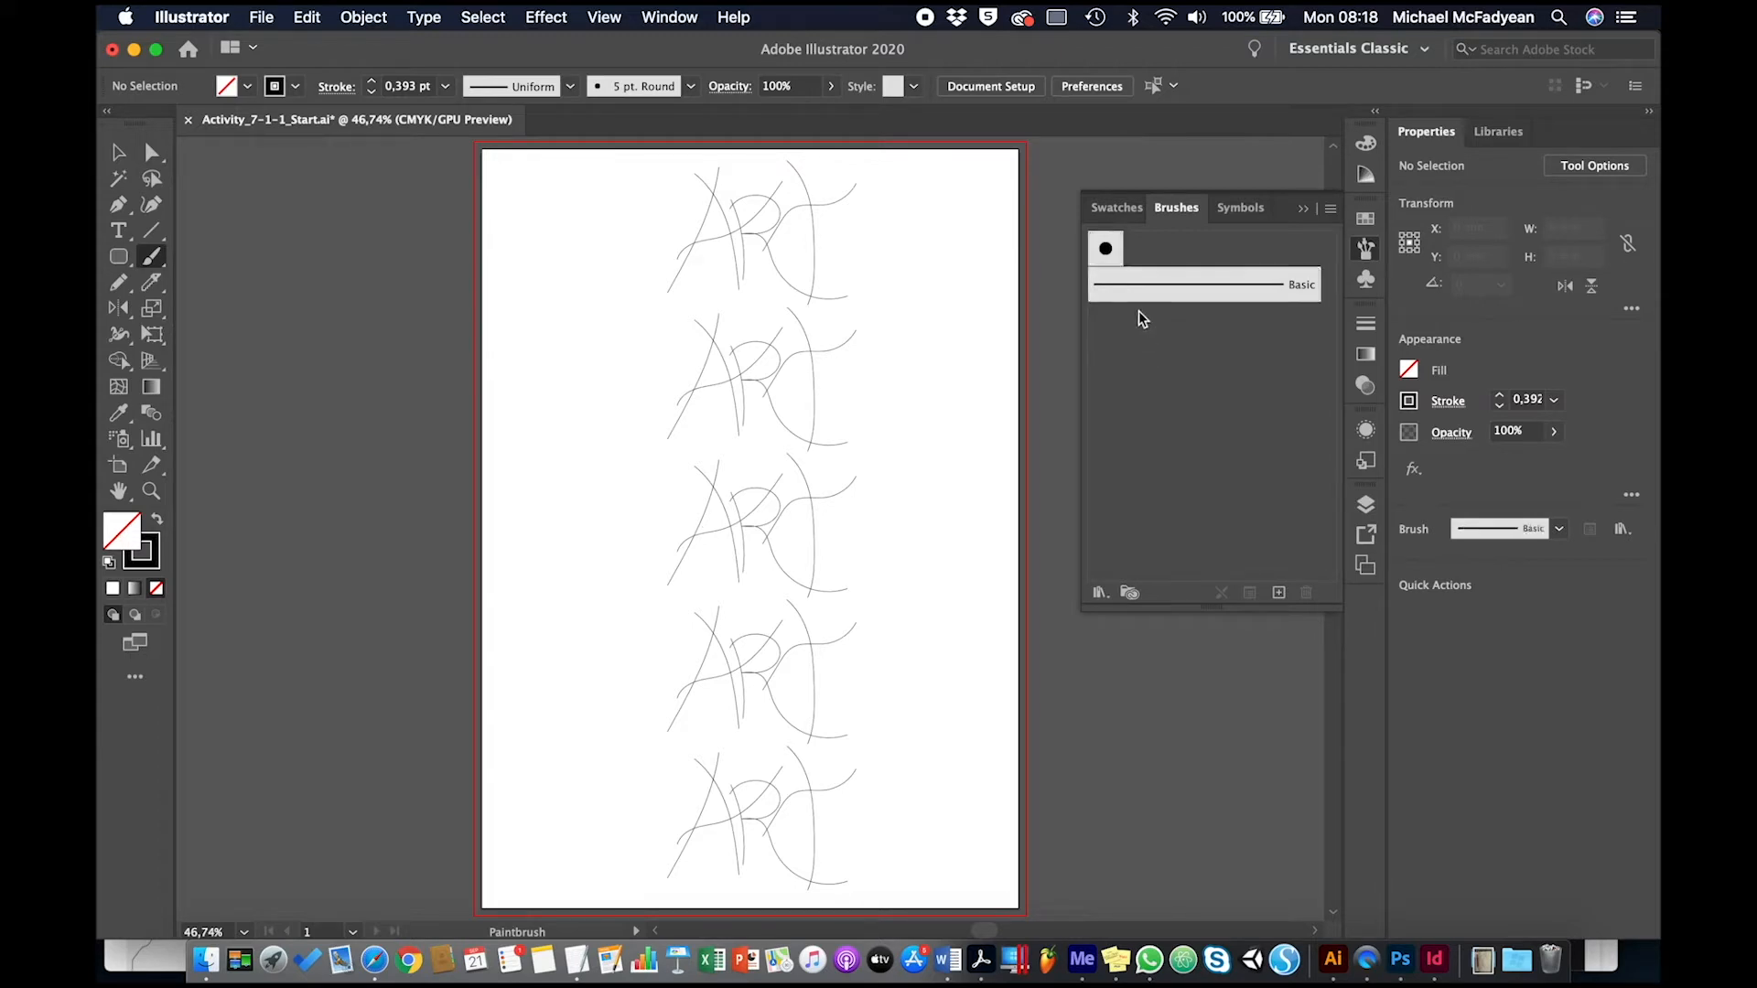
{"action": "left_click", "coordinate": [1139, 298]}
Step: Open the Artistic_Calligraphic brush library, enlarge it, and add the 30 pt. Flat brush to the document's brushes
{"action": "left_click", "coordinate": [1101, 592]}
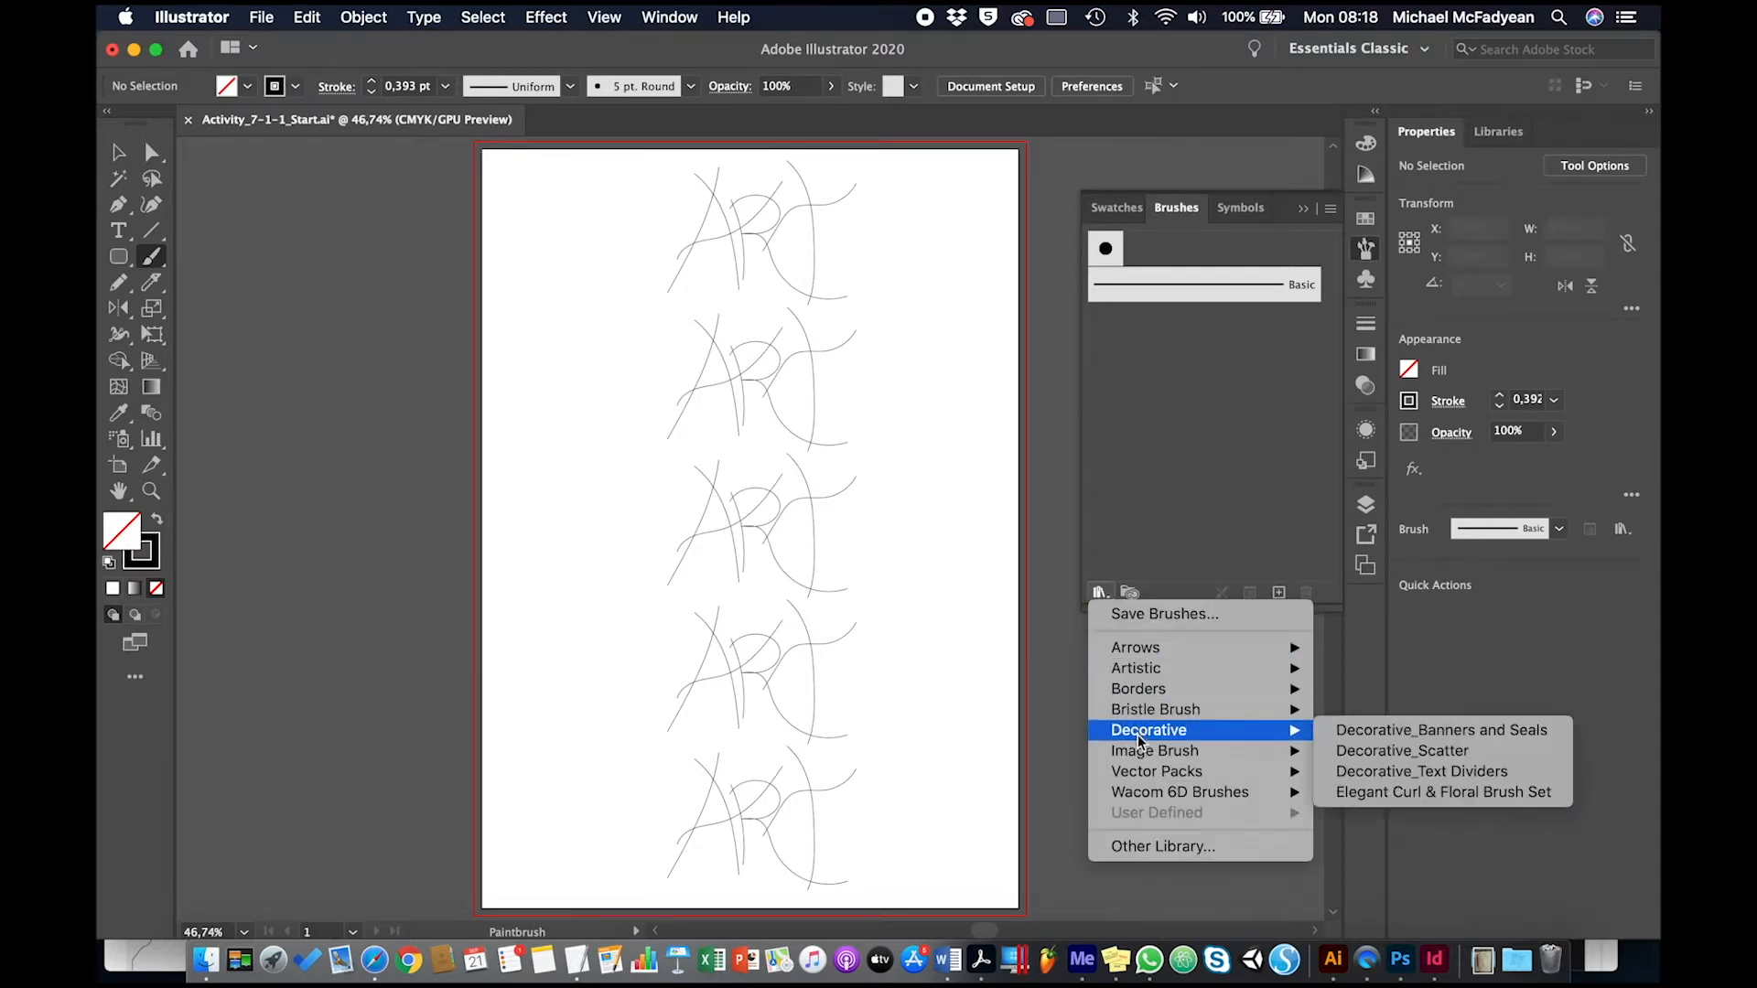
{"action": "mouse_move", "coordinate": [1165, 672]}
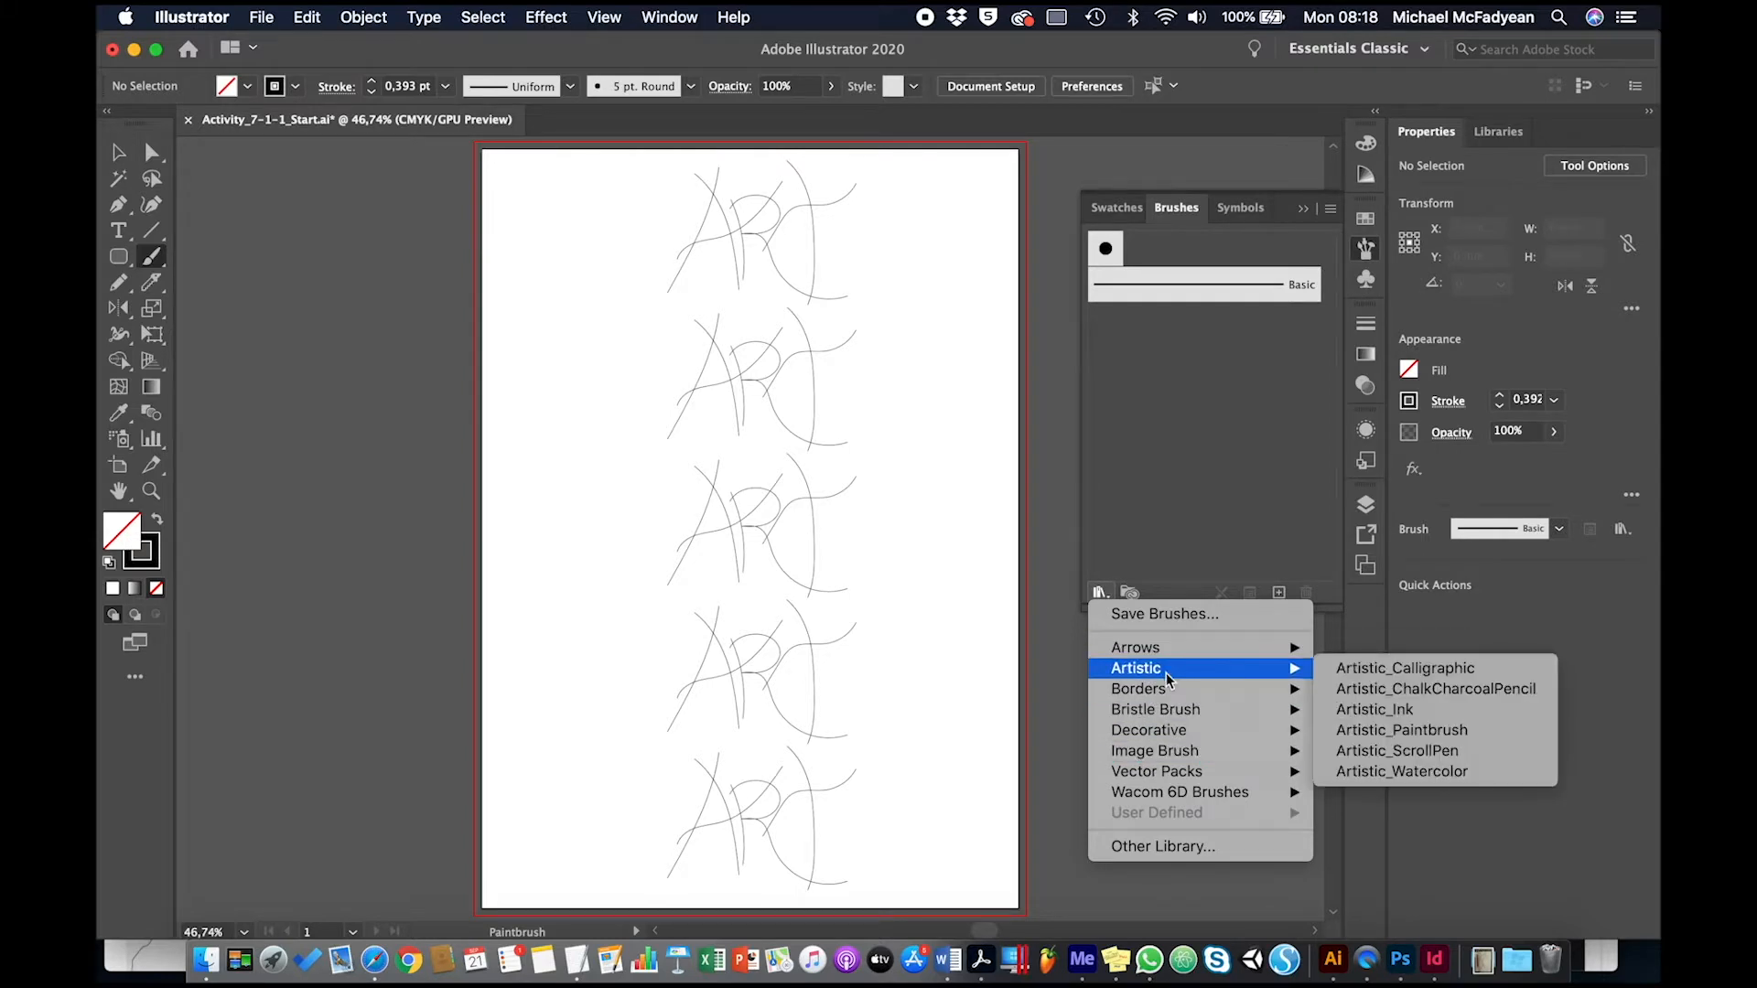
{"action": "left_click", "coordinate": [1376, 671]}
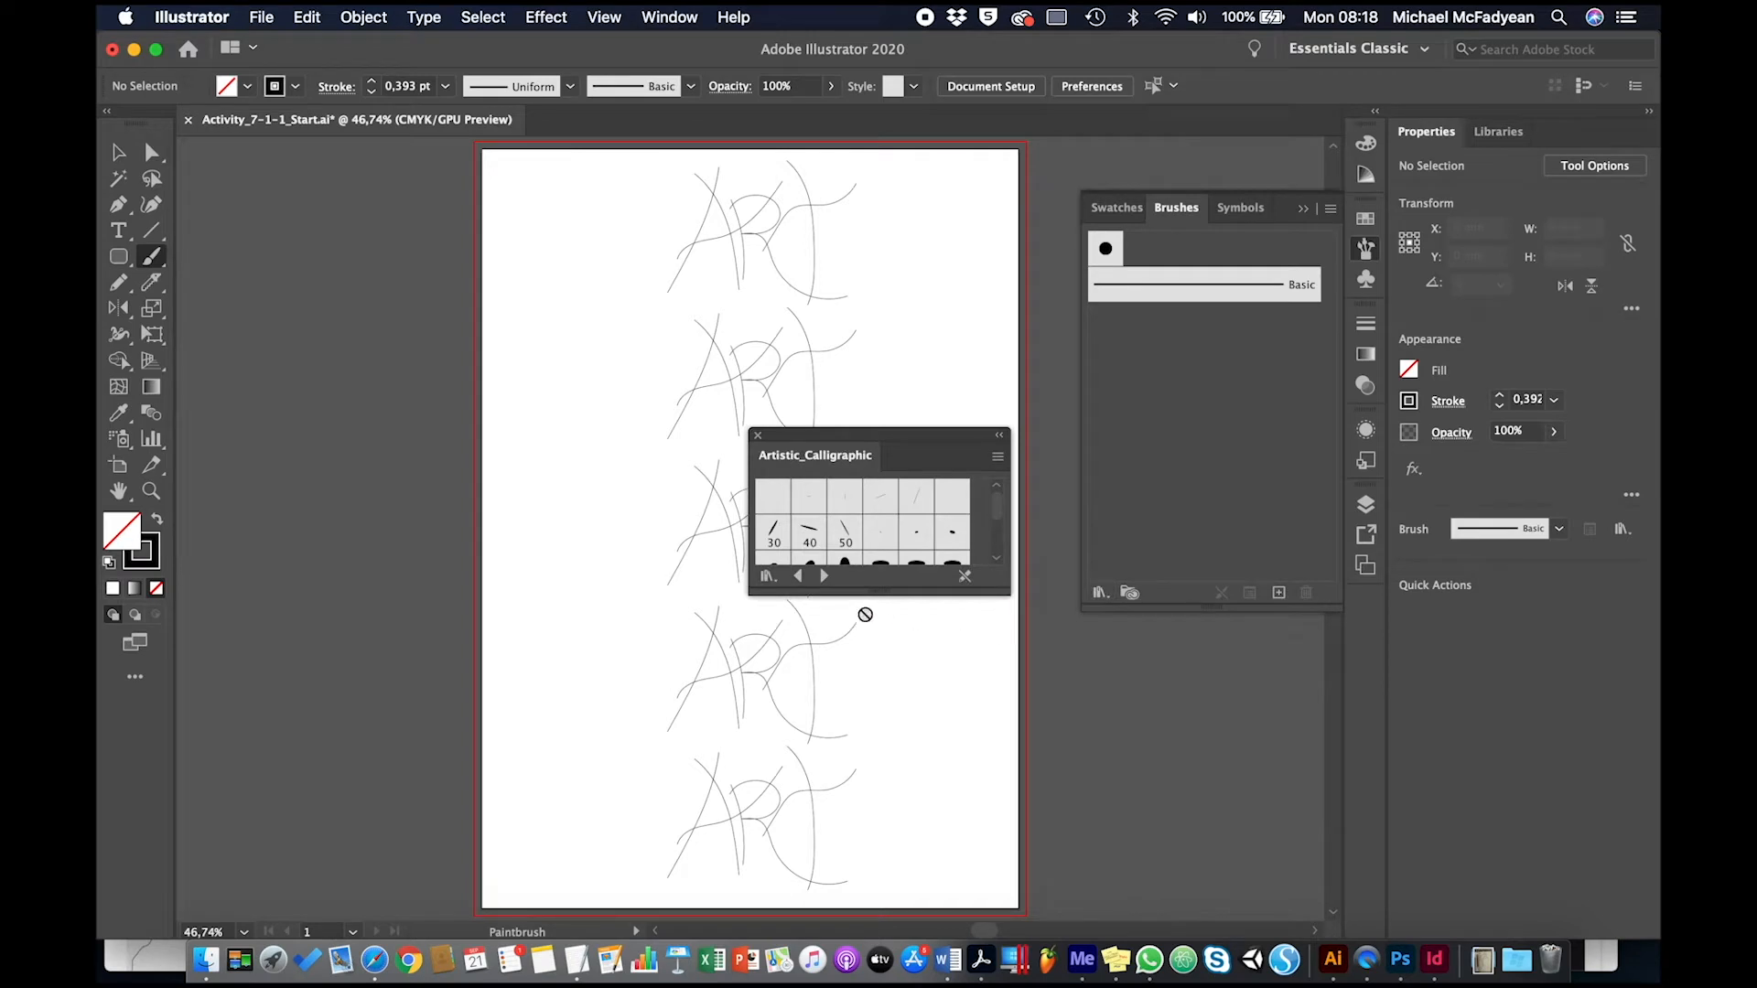
{"action": "left_click_drag", "start_coordinate": [879, 591], "coordinate": [890, 802]}
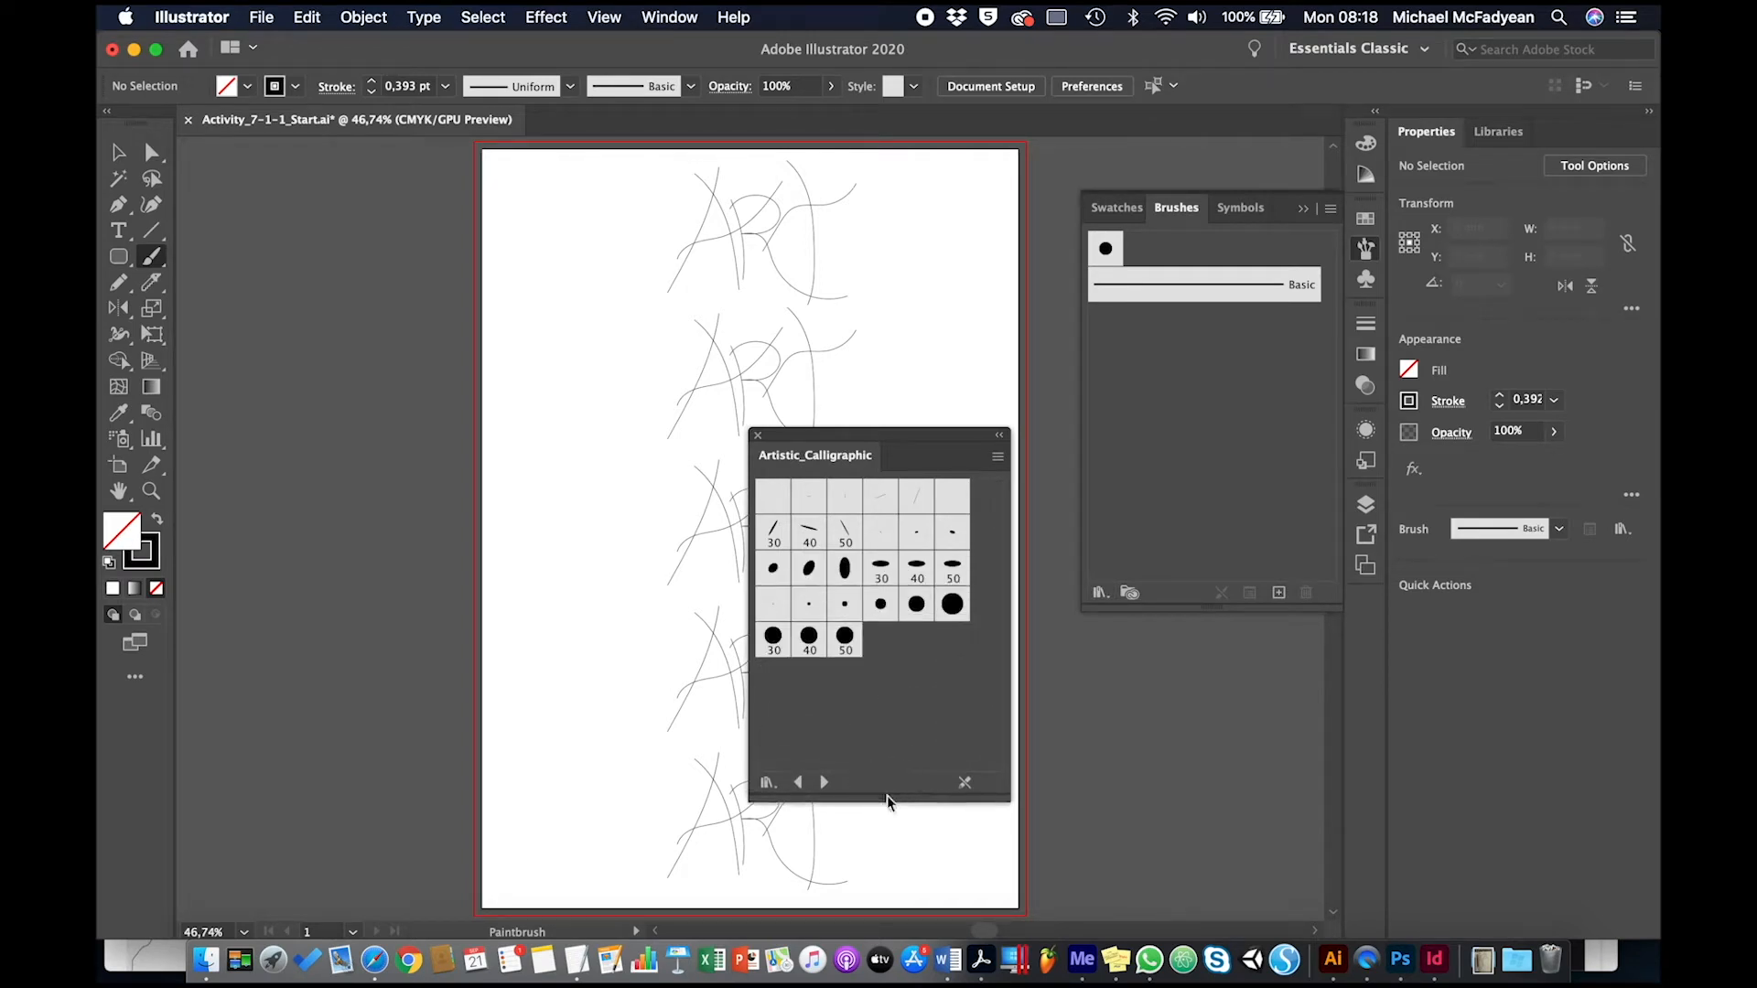
{"action": "left_click", "coordinate": [774, 544]}
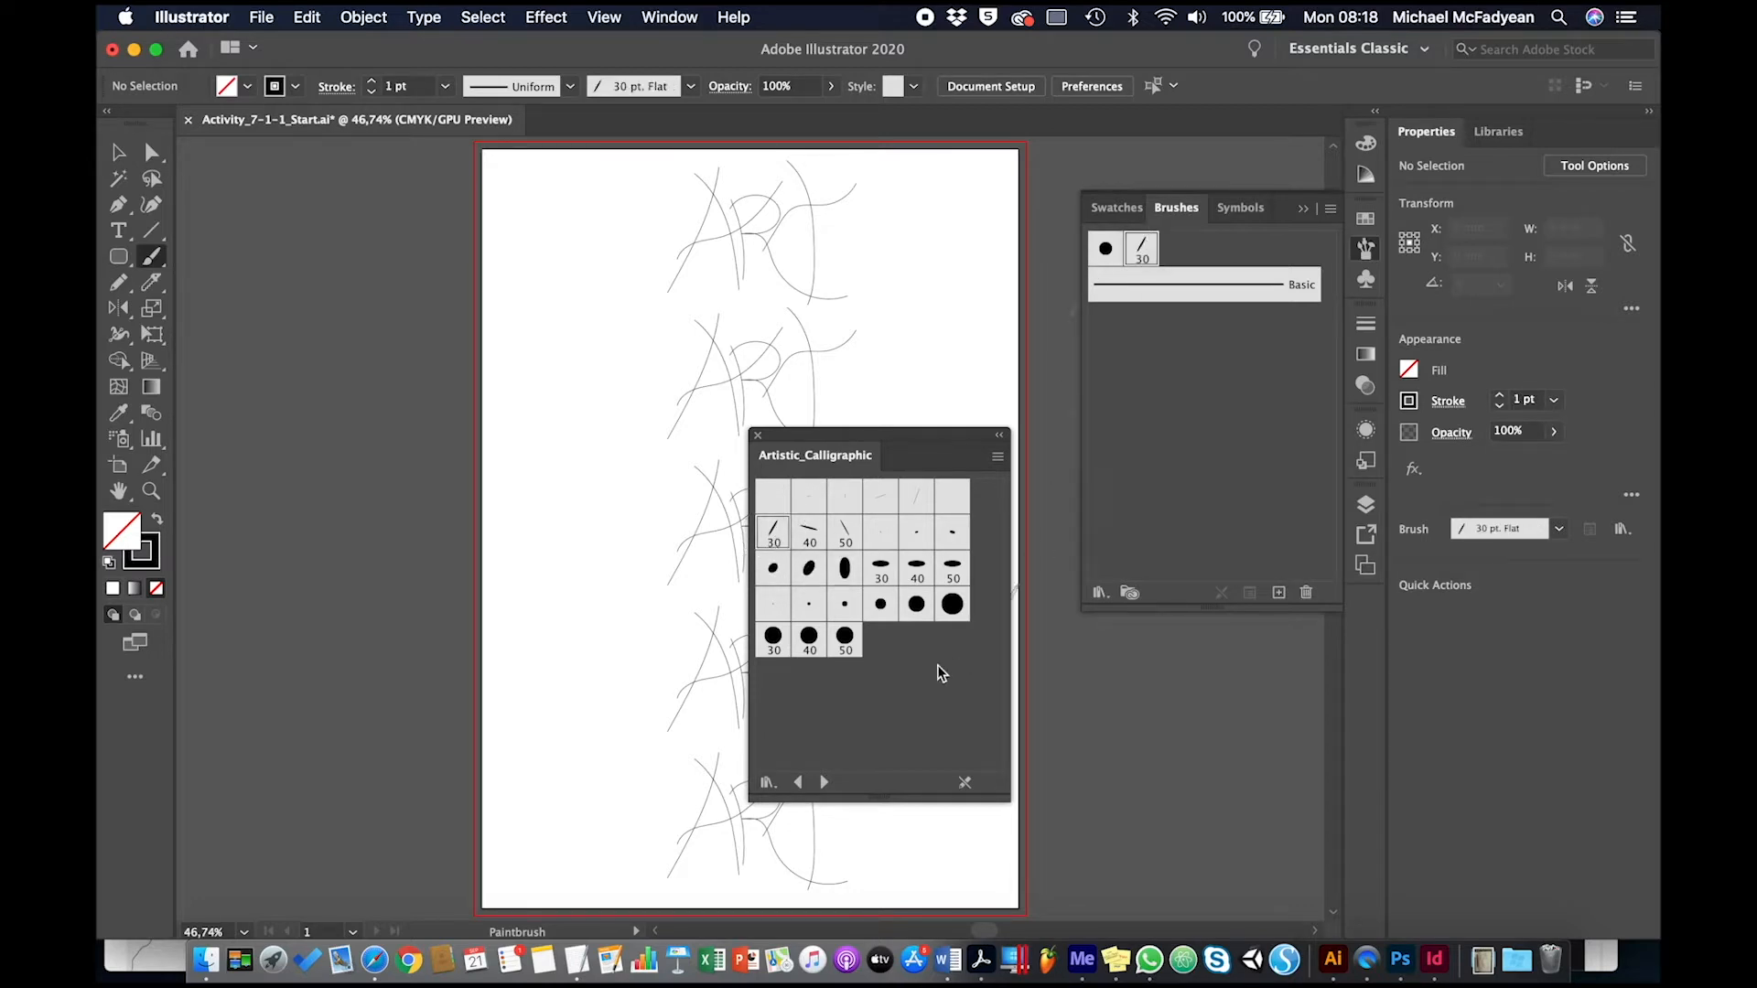
Step: Load the Decorative_Scatter brush library and add the Dot Rings brush to the document's brushes
{"action": "left_click", "coordinate": [769, 782]}
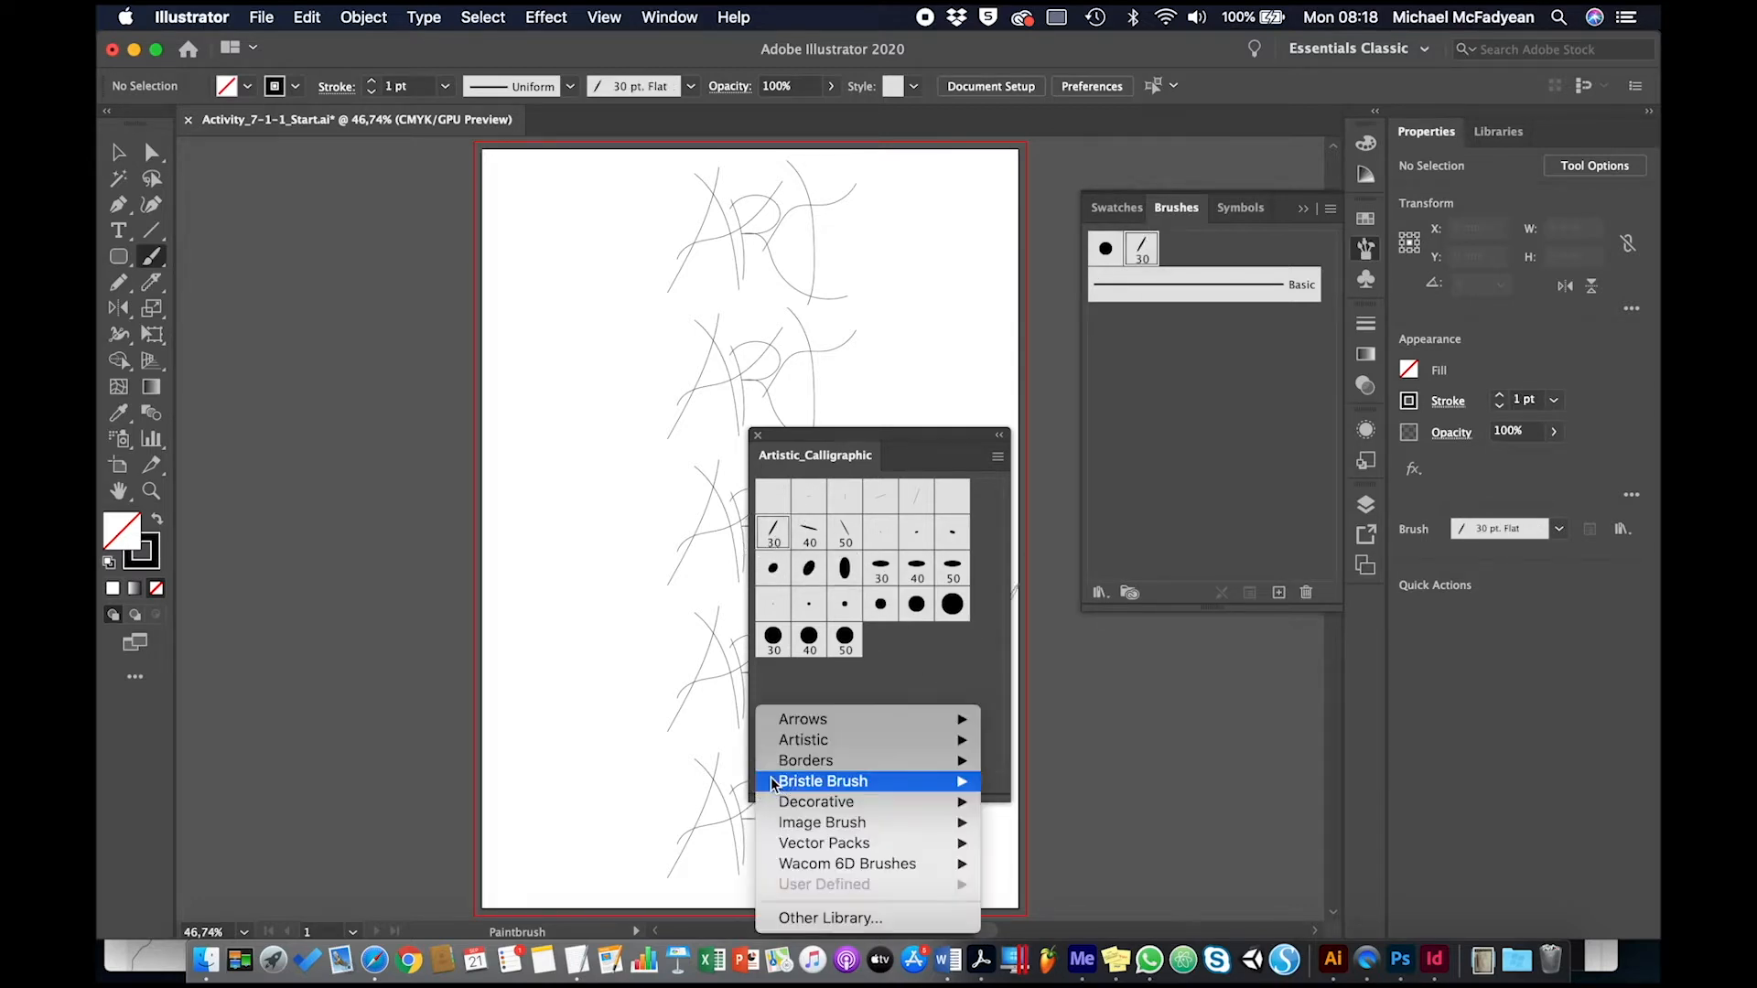
{"action": "mouse_move", "coordinate": [814, 804]}
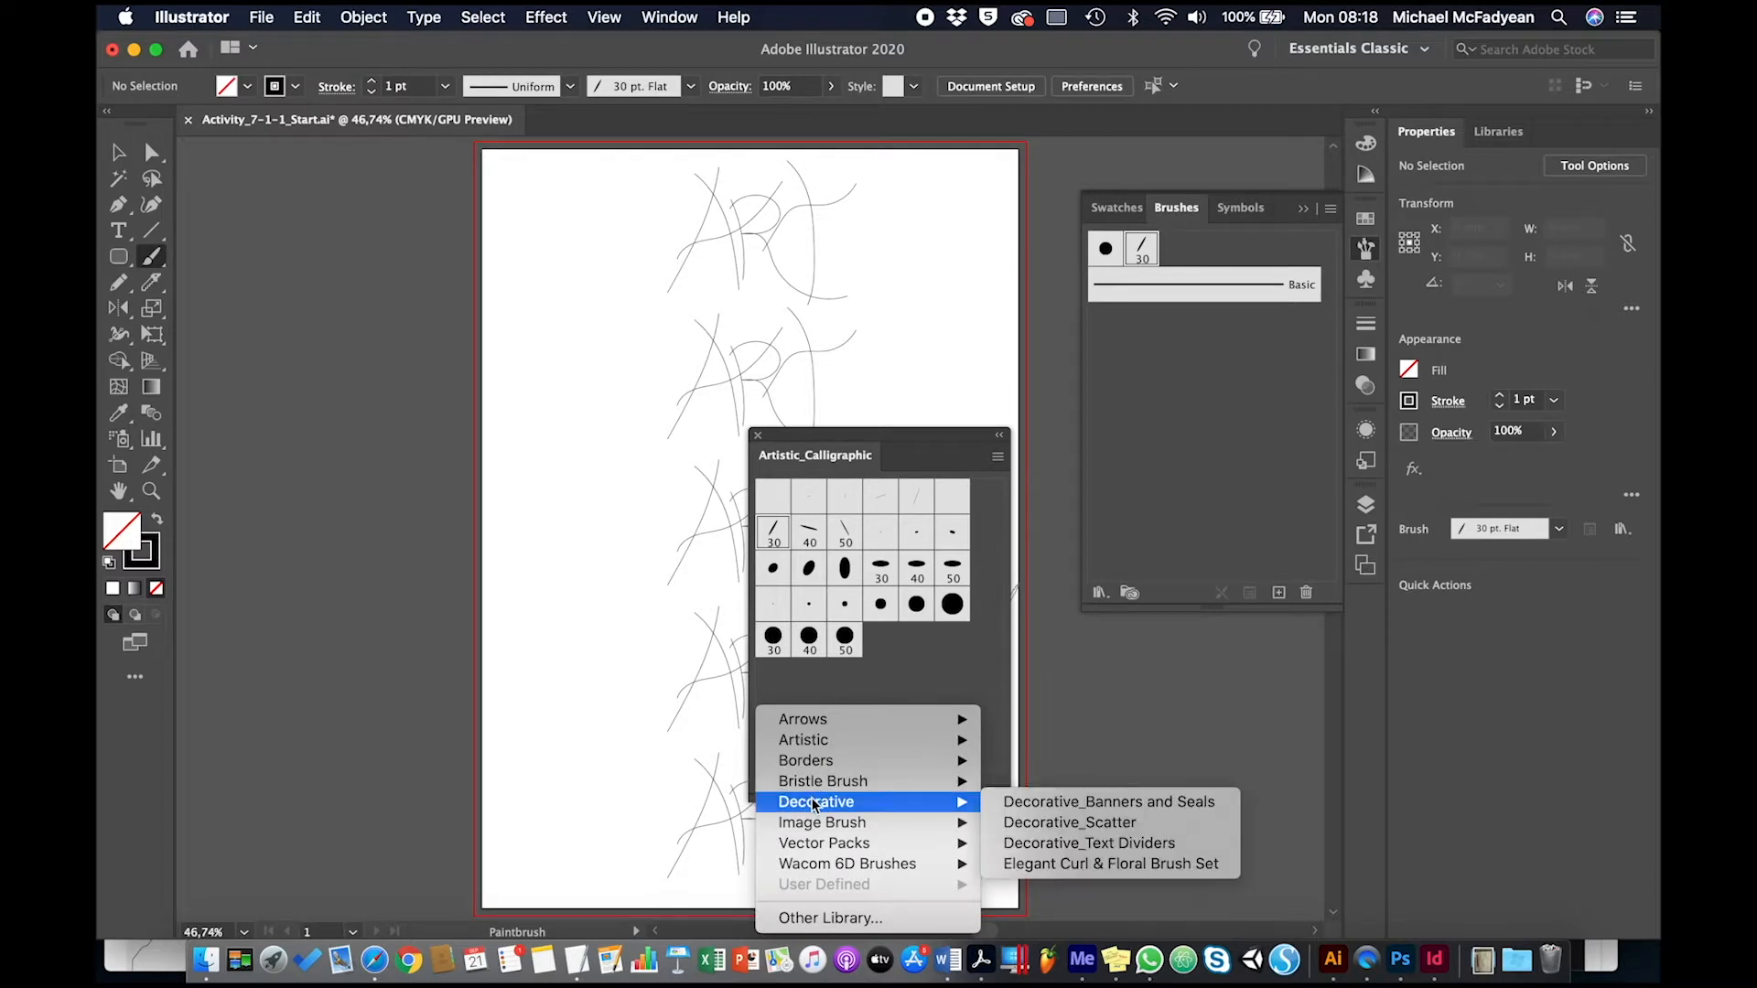
{"action": "left_click", "coordinate": [1032, 824]}
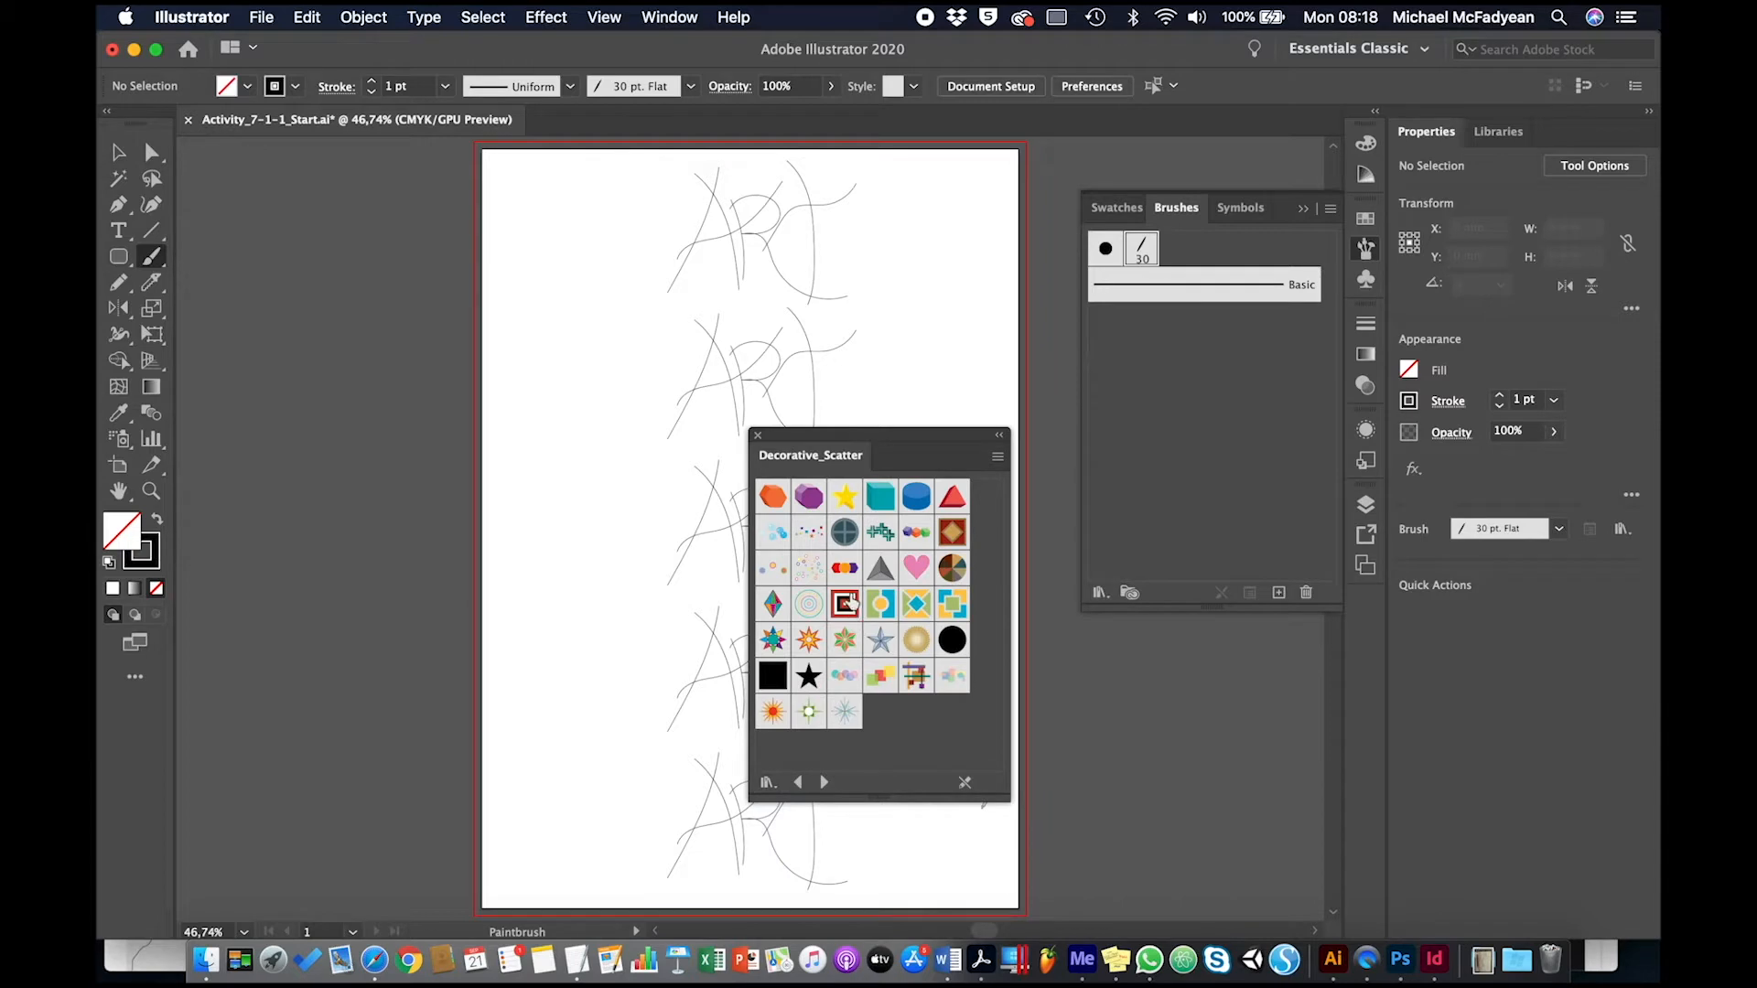
{"action": "left_click", "coordinate": [808, 571]}
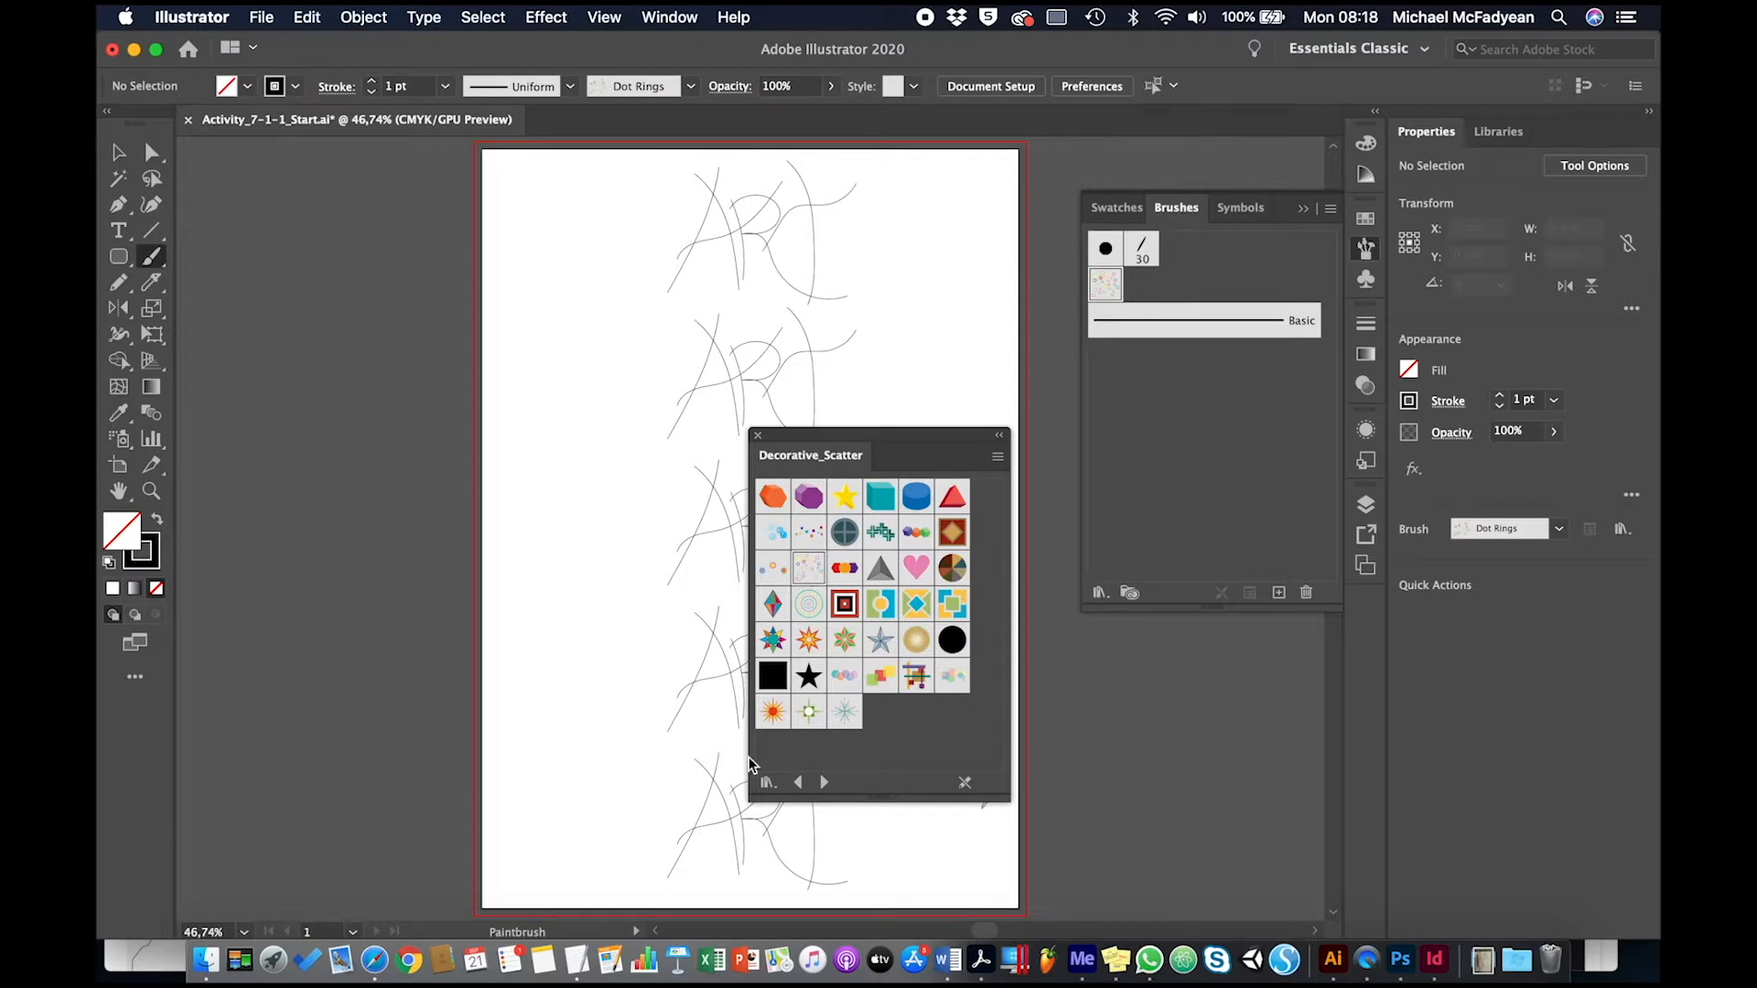
Step: Load the Artistic_Watercolor brush library and add Watercolor Stroke 3 to the document's brushes
{"action": "left_click", "coordinate": [768, 783]}
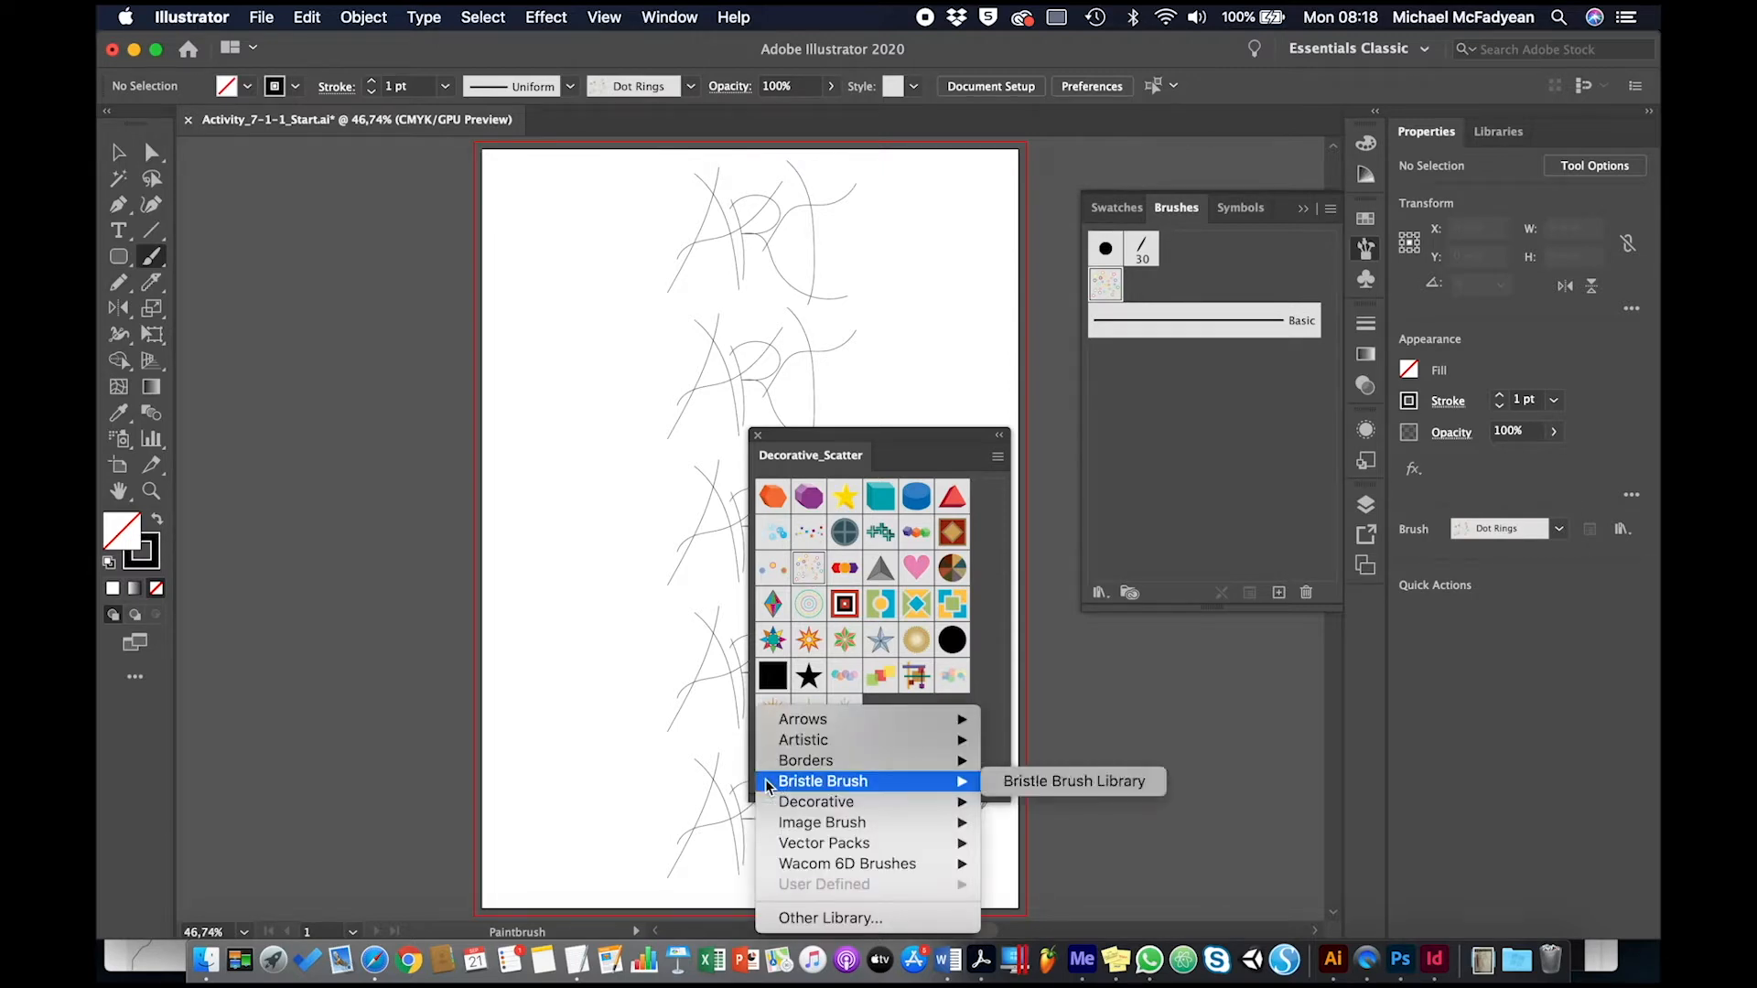
{"action": "mouse_move", "coordinate": [868, 741]}
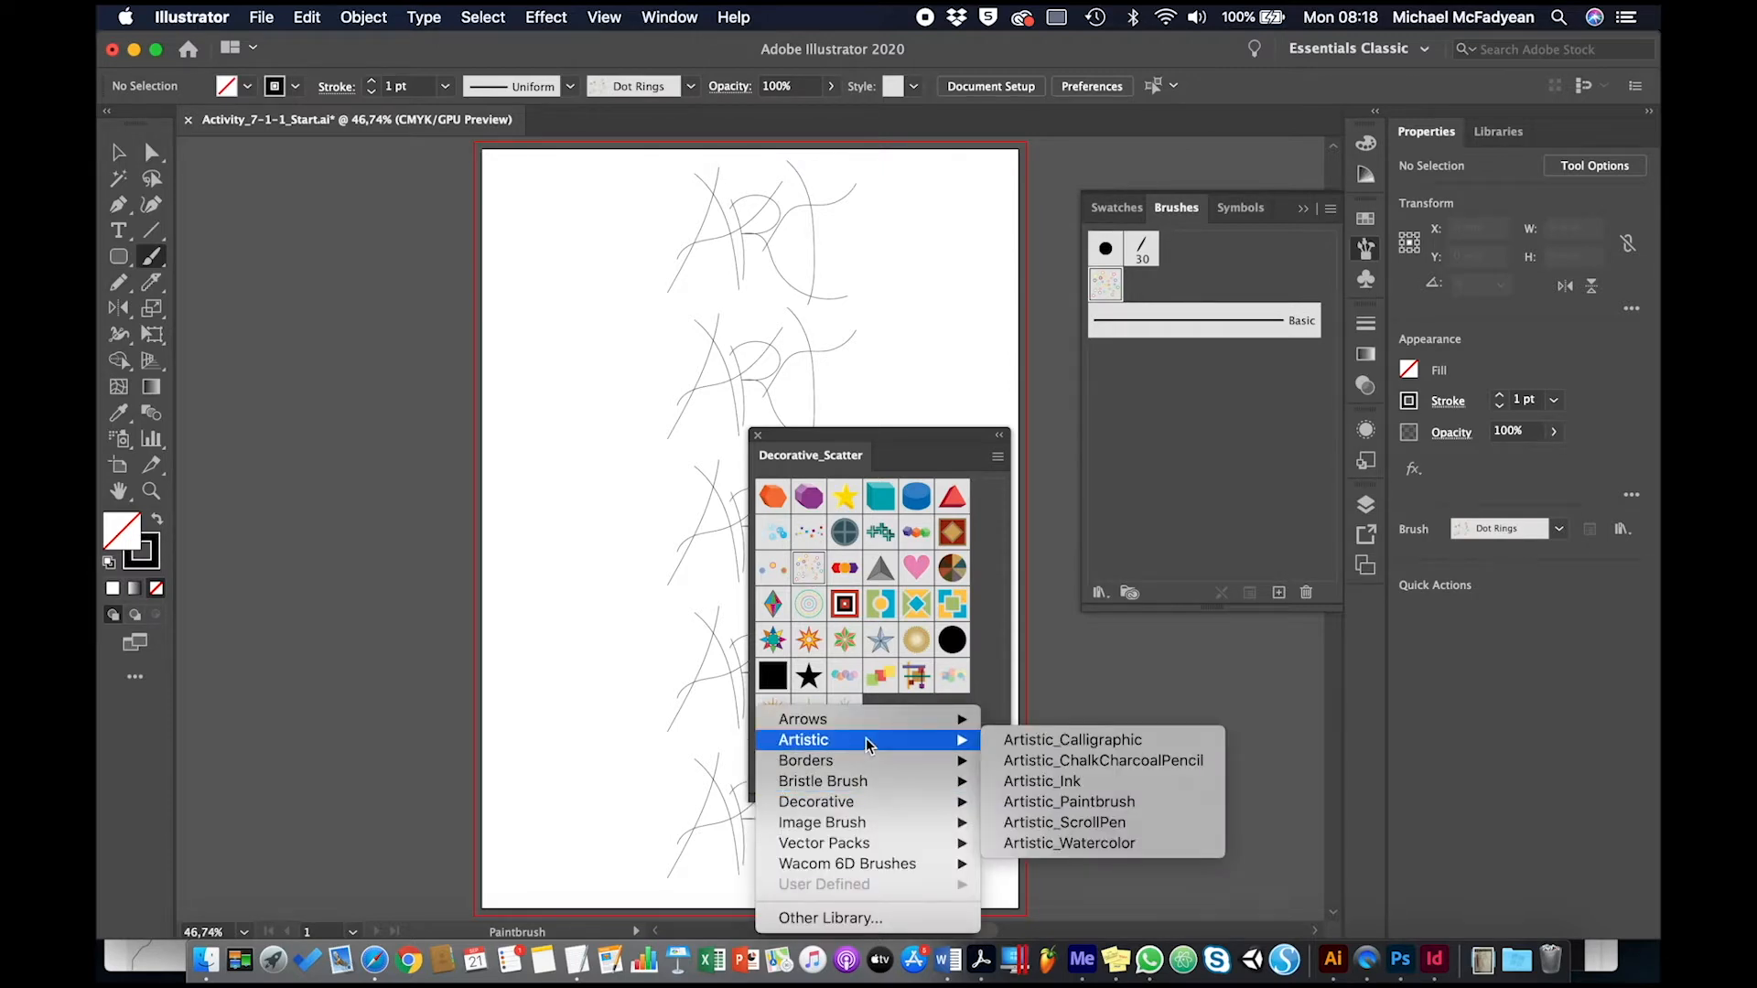
{"action": "left_click", "coordinate": [1084, 842]}
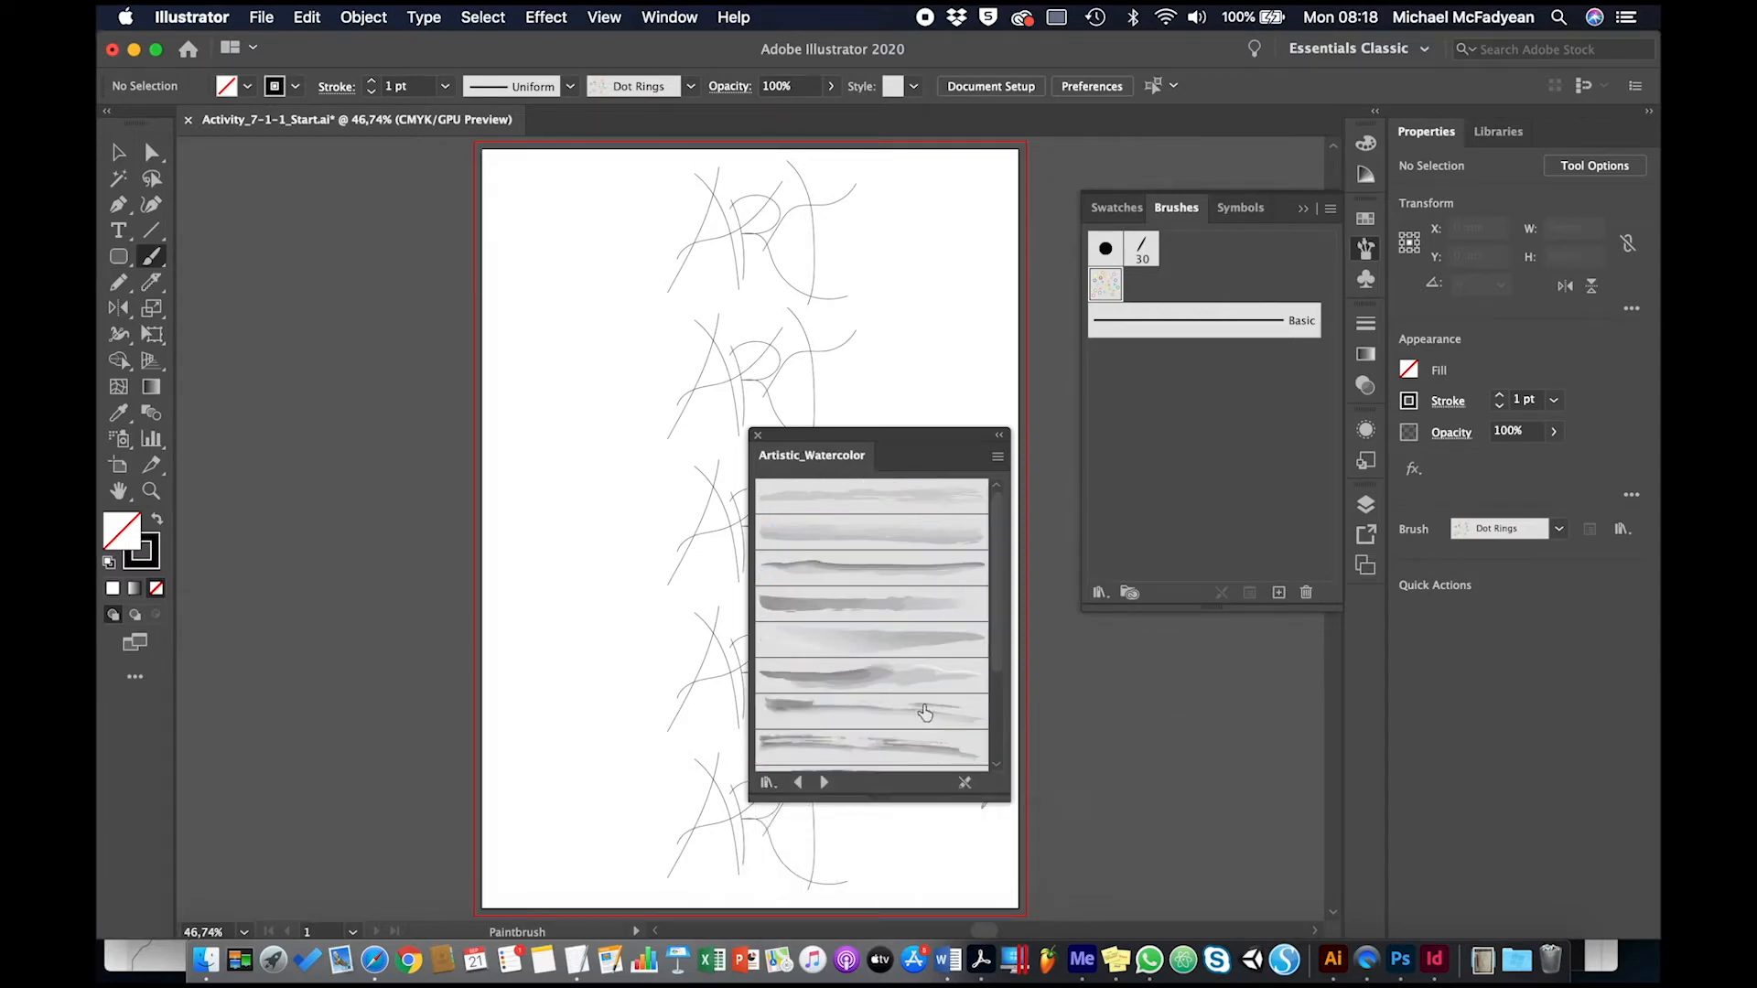
{"action": "scroll", "coordinate": [892, 658], "scroll_direction": "down", "scroll_amount": 4}
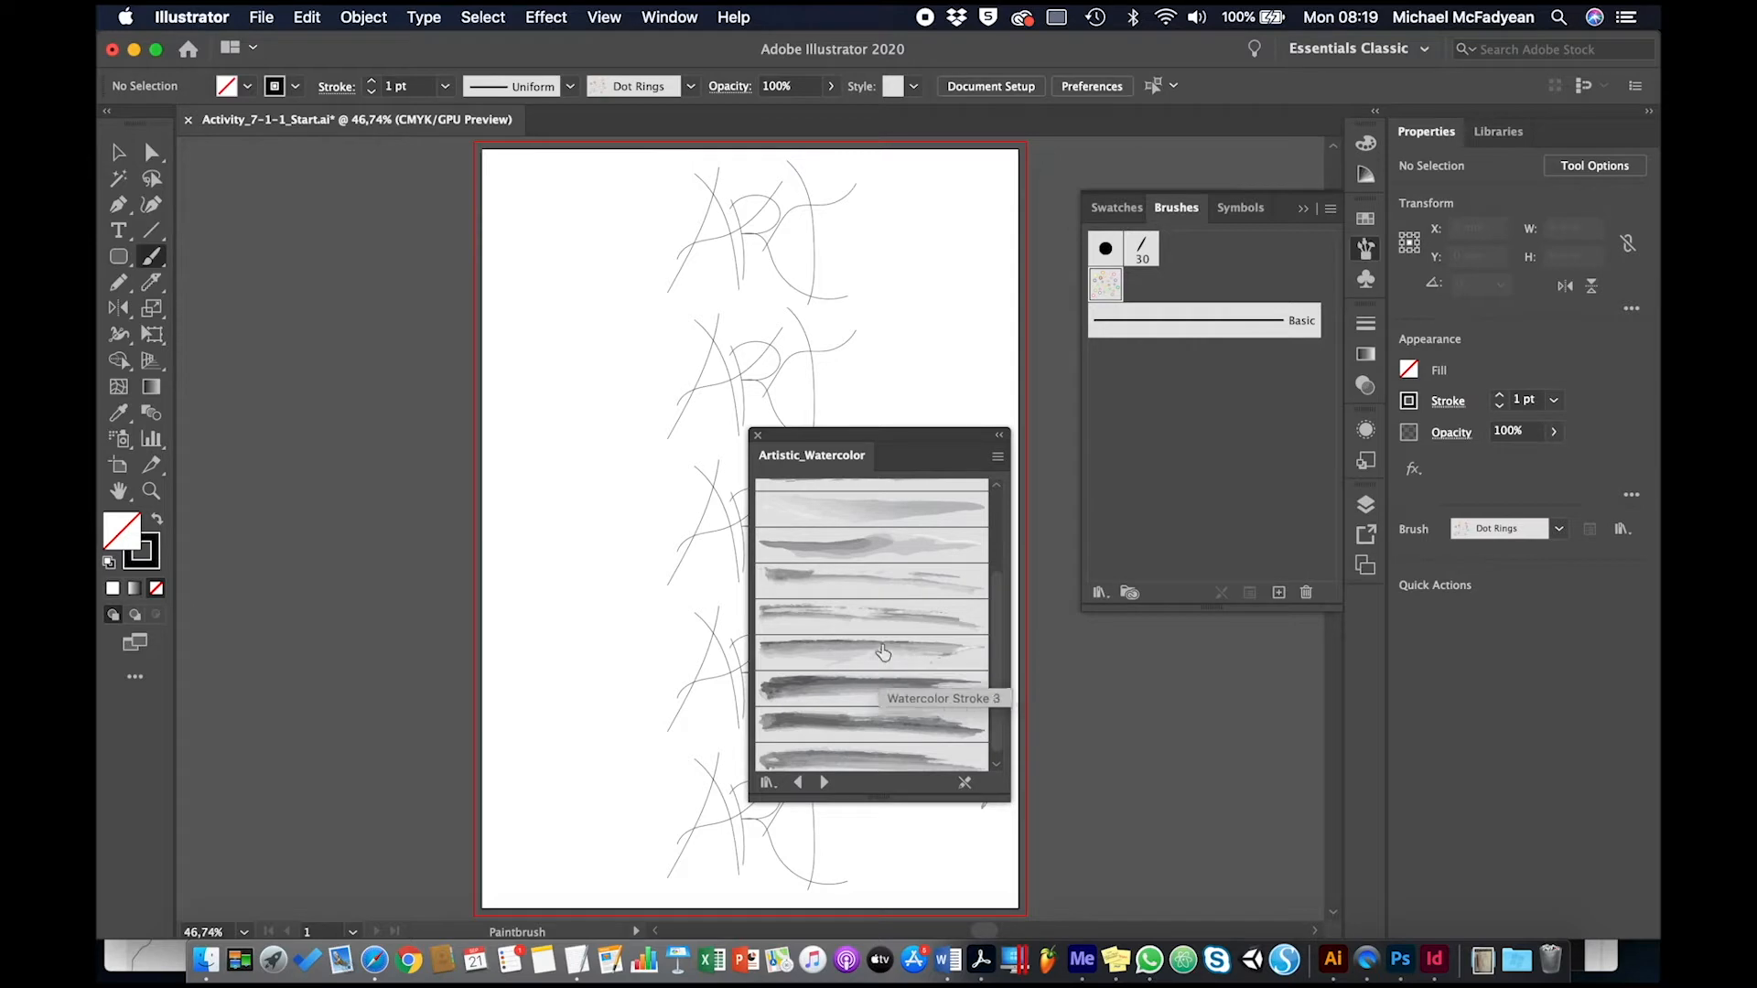
{"action": "left_click", "coordinate": [883, 653]}
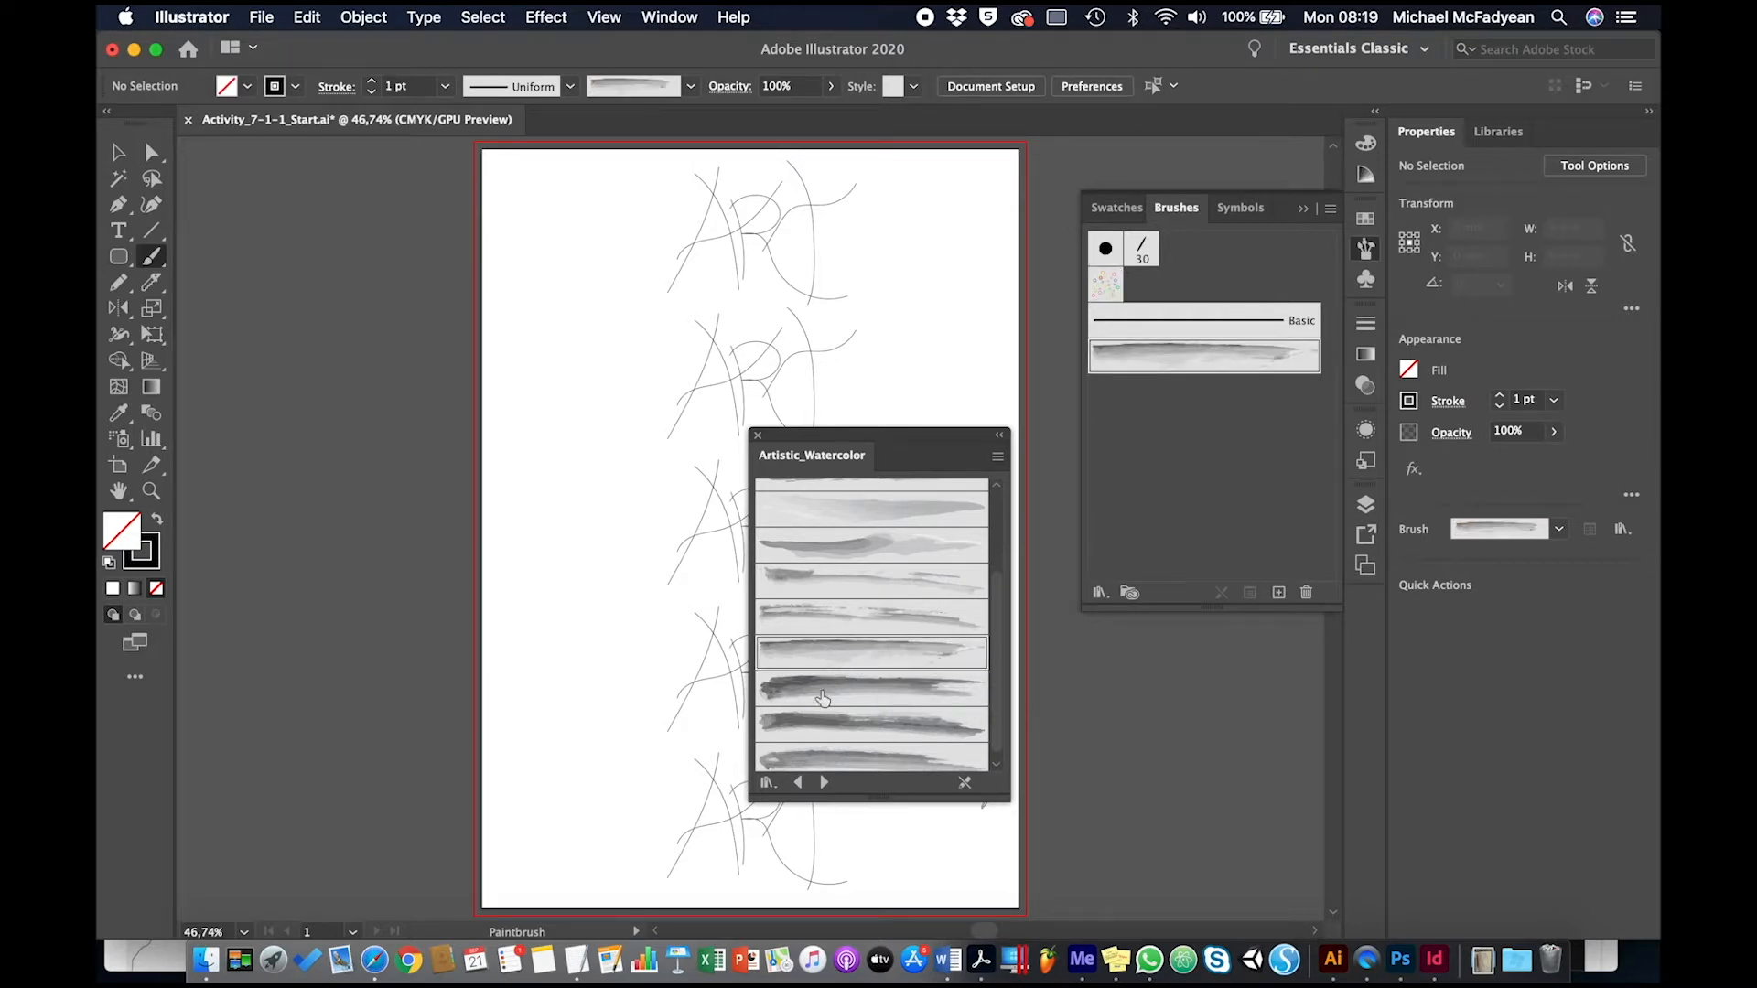
Step: Load the Bristle Brush Library and add the 6,00 bristle brush to the document's brushes
{"action": "left_click", "coordinate": [771, 783]}
{"action": "mouse_move", "coordinate": [776, 783]}
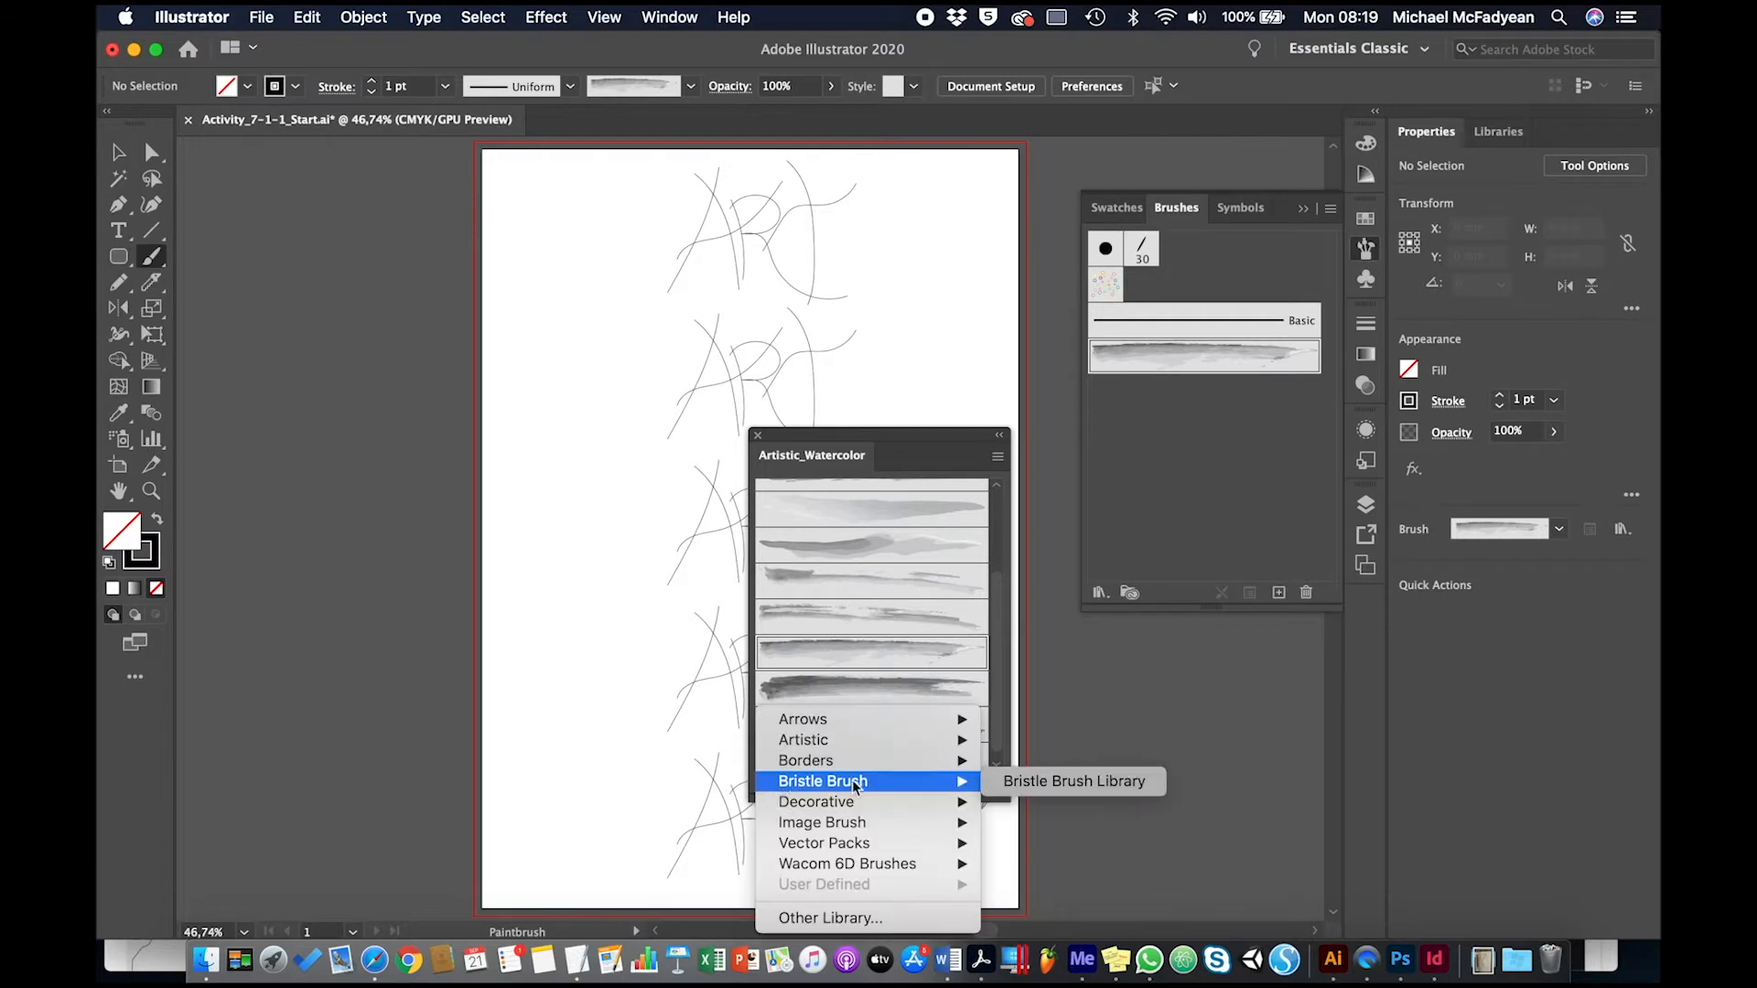
{"action": "left_click", "coordinate": [1013, 779]}
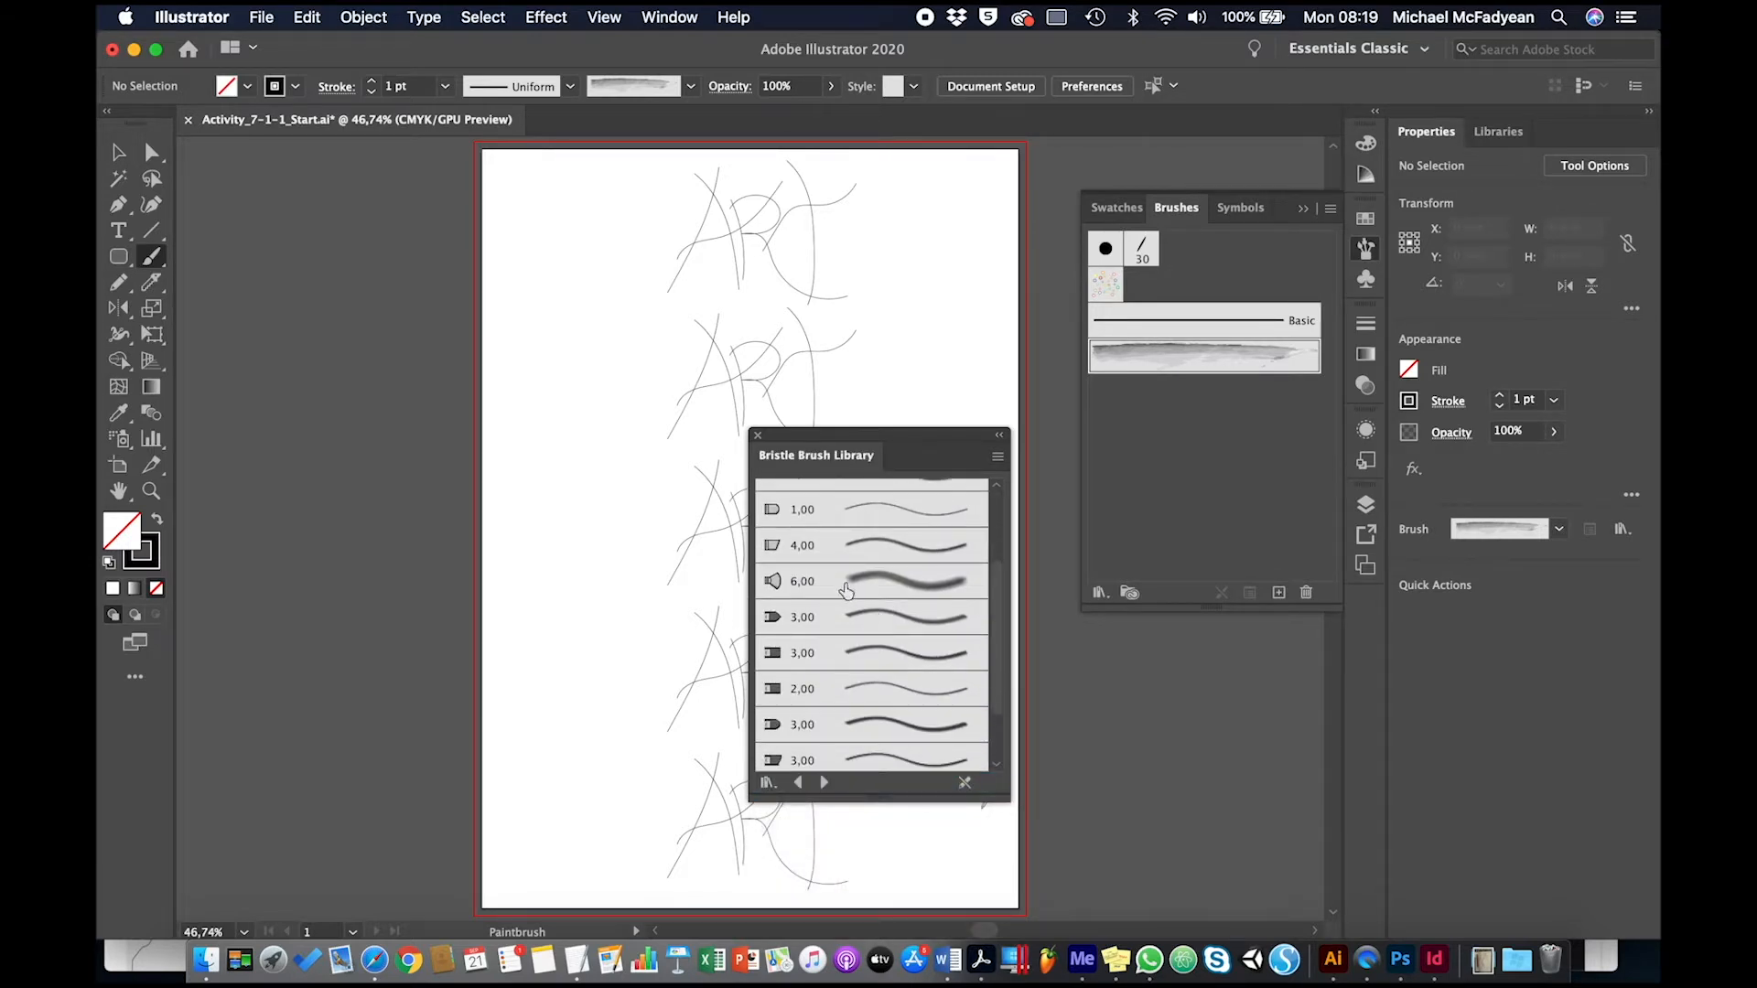
{"action": "left_click", "coordinate": [878, 586]}
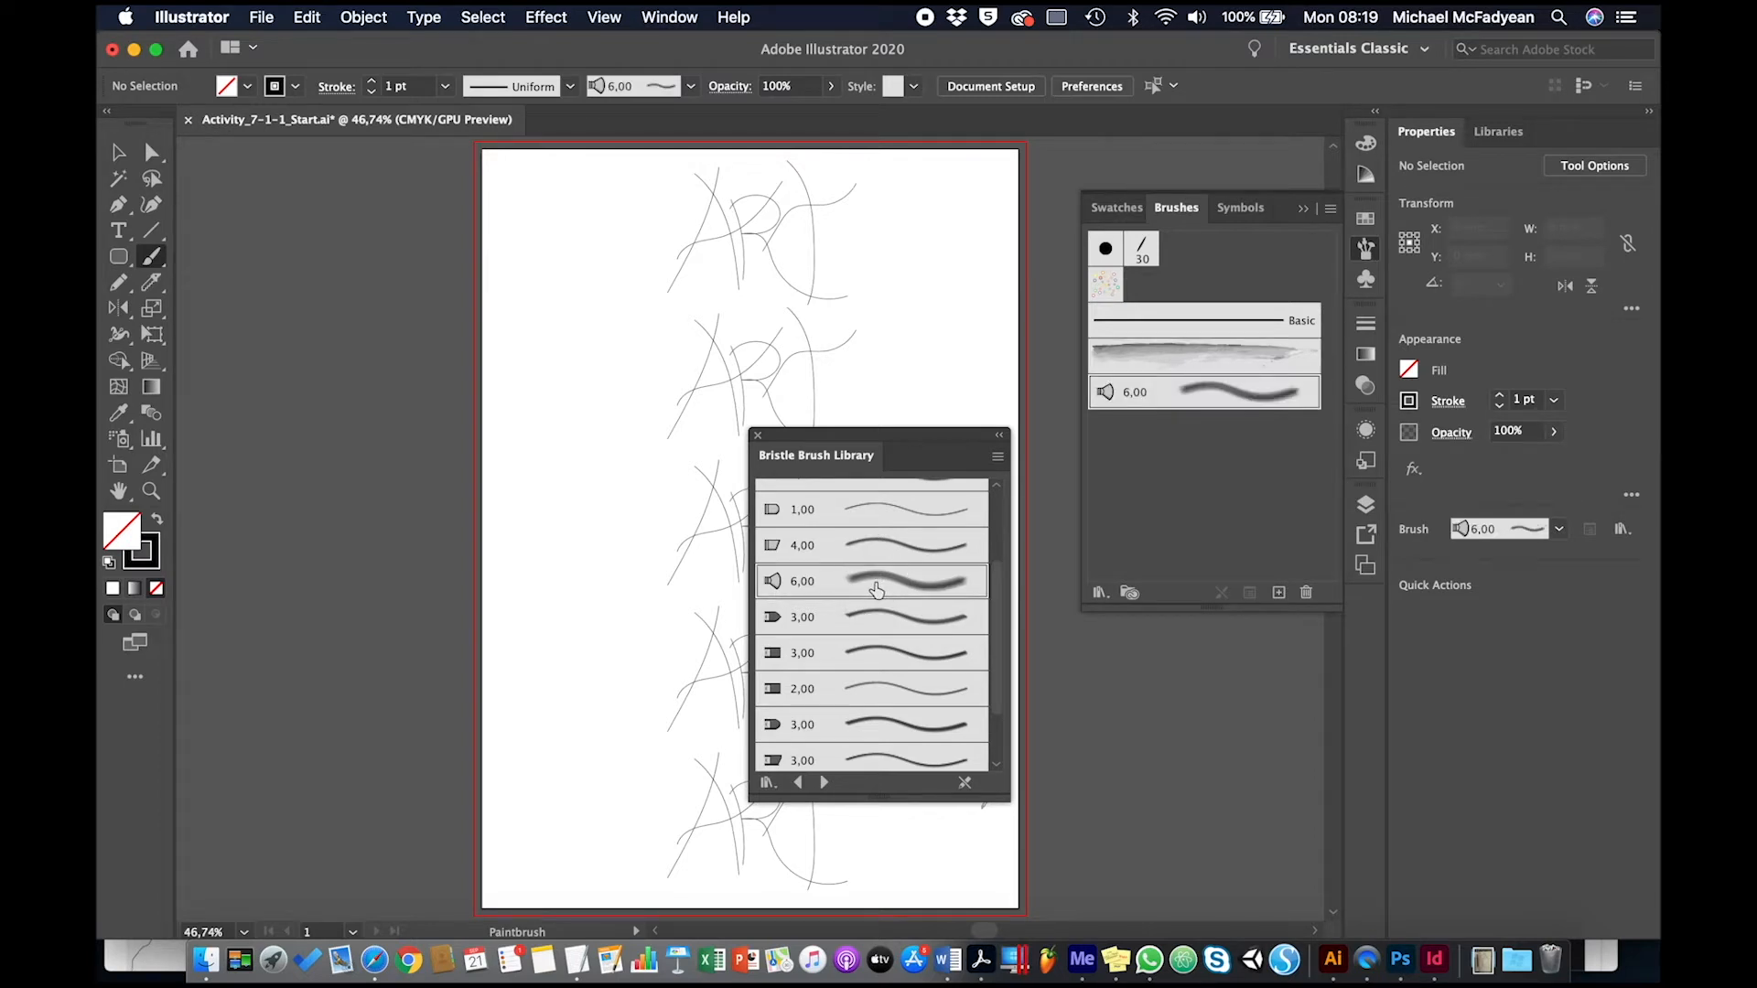
Step: Add the green-tiled, dark-red-edged pattern brush from the Borders_Decorative library to the document's brushes, and close the library
{"action": "left_click", "coordinate": [769, 784]}
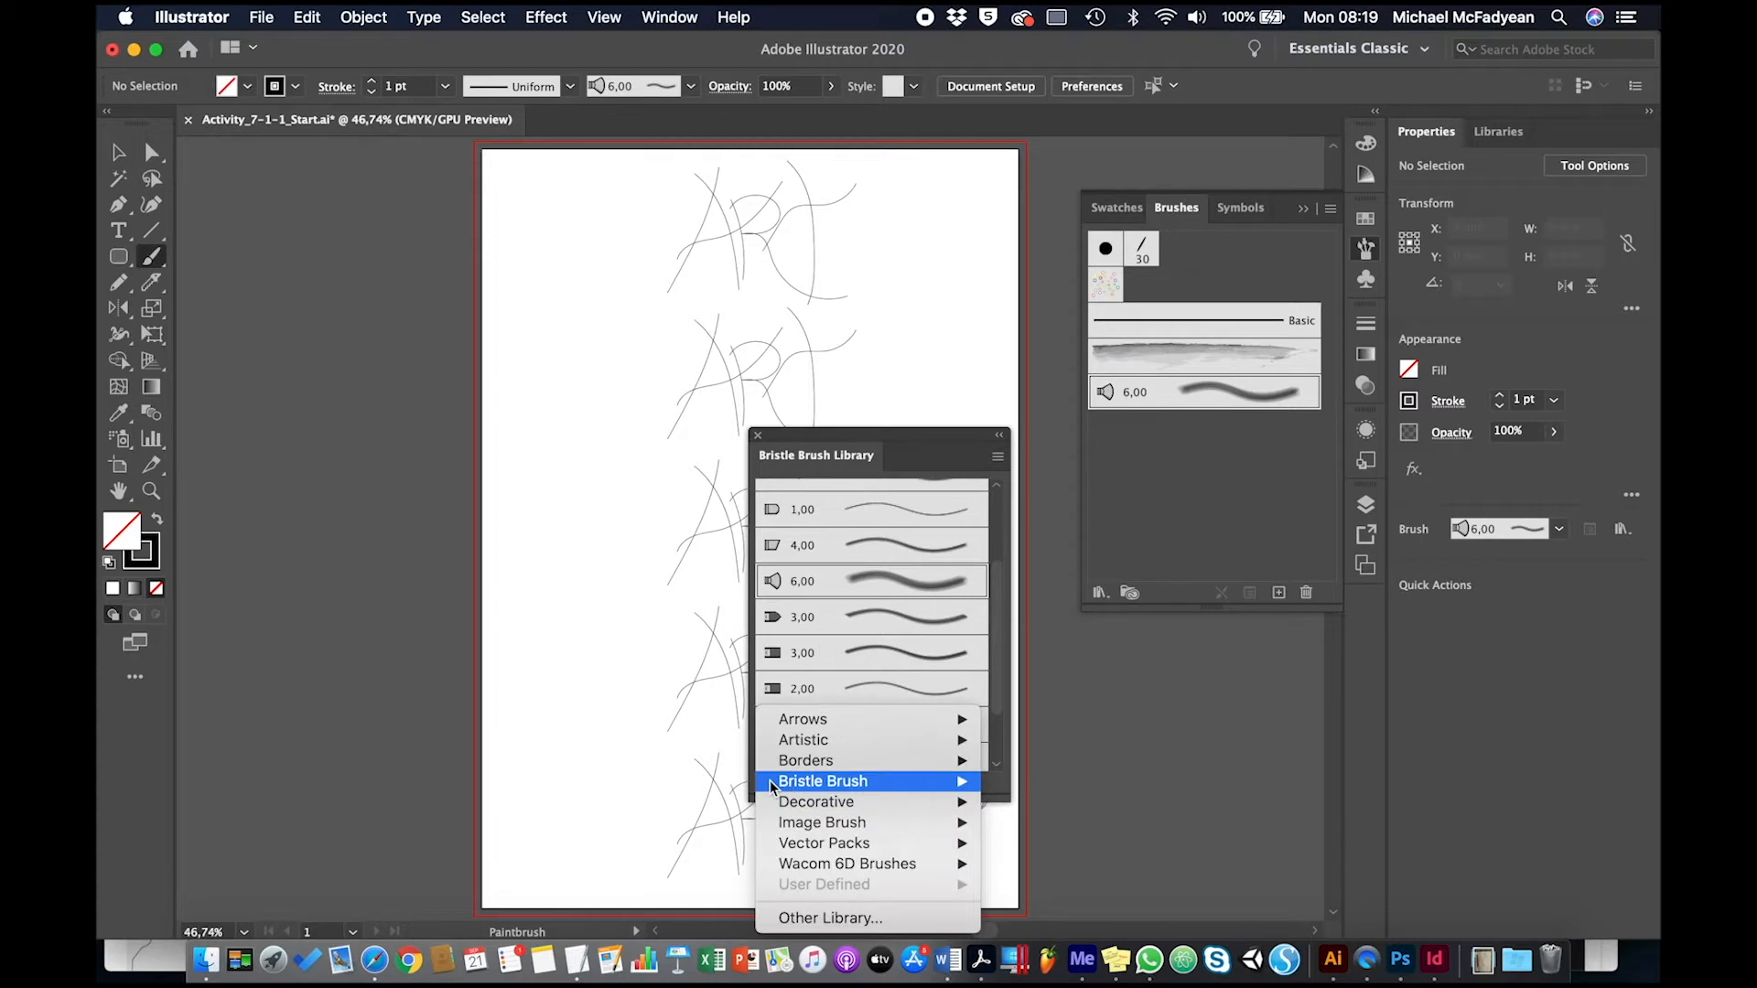
{"action": "mouse_move", "coordinate": [796, 763]}
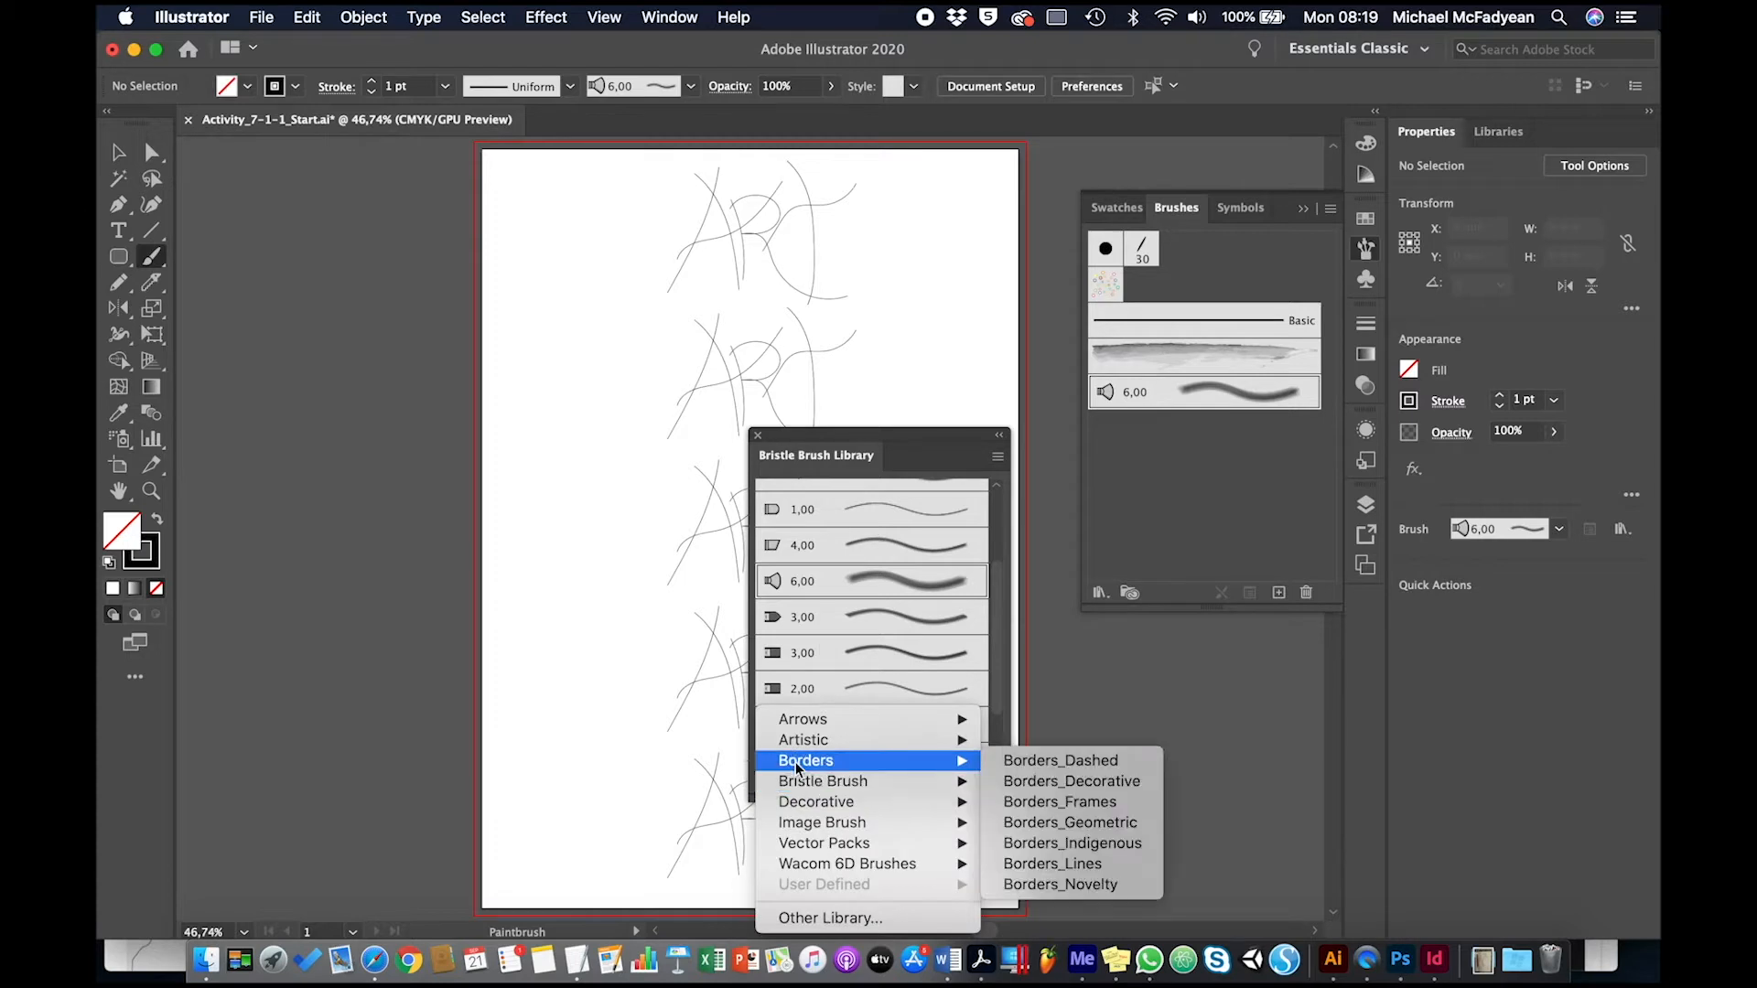
{"action": "left_click", "coordinate": [1040, 783]}
{"action": "scroll", "coordinate": [883, 604], "scroll_direction": "down", "scroll_amount": 5}
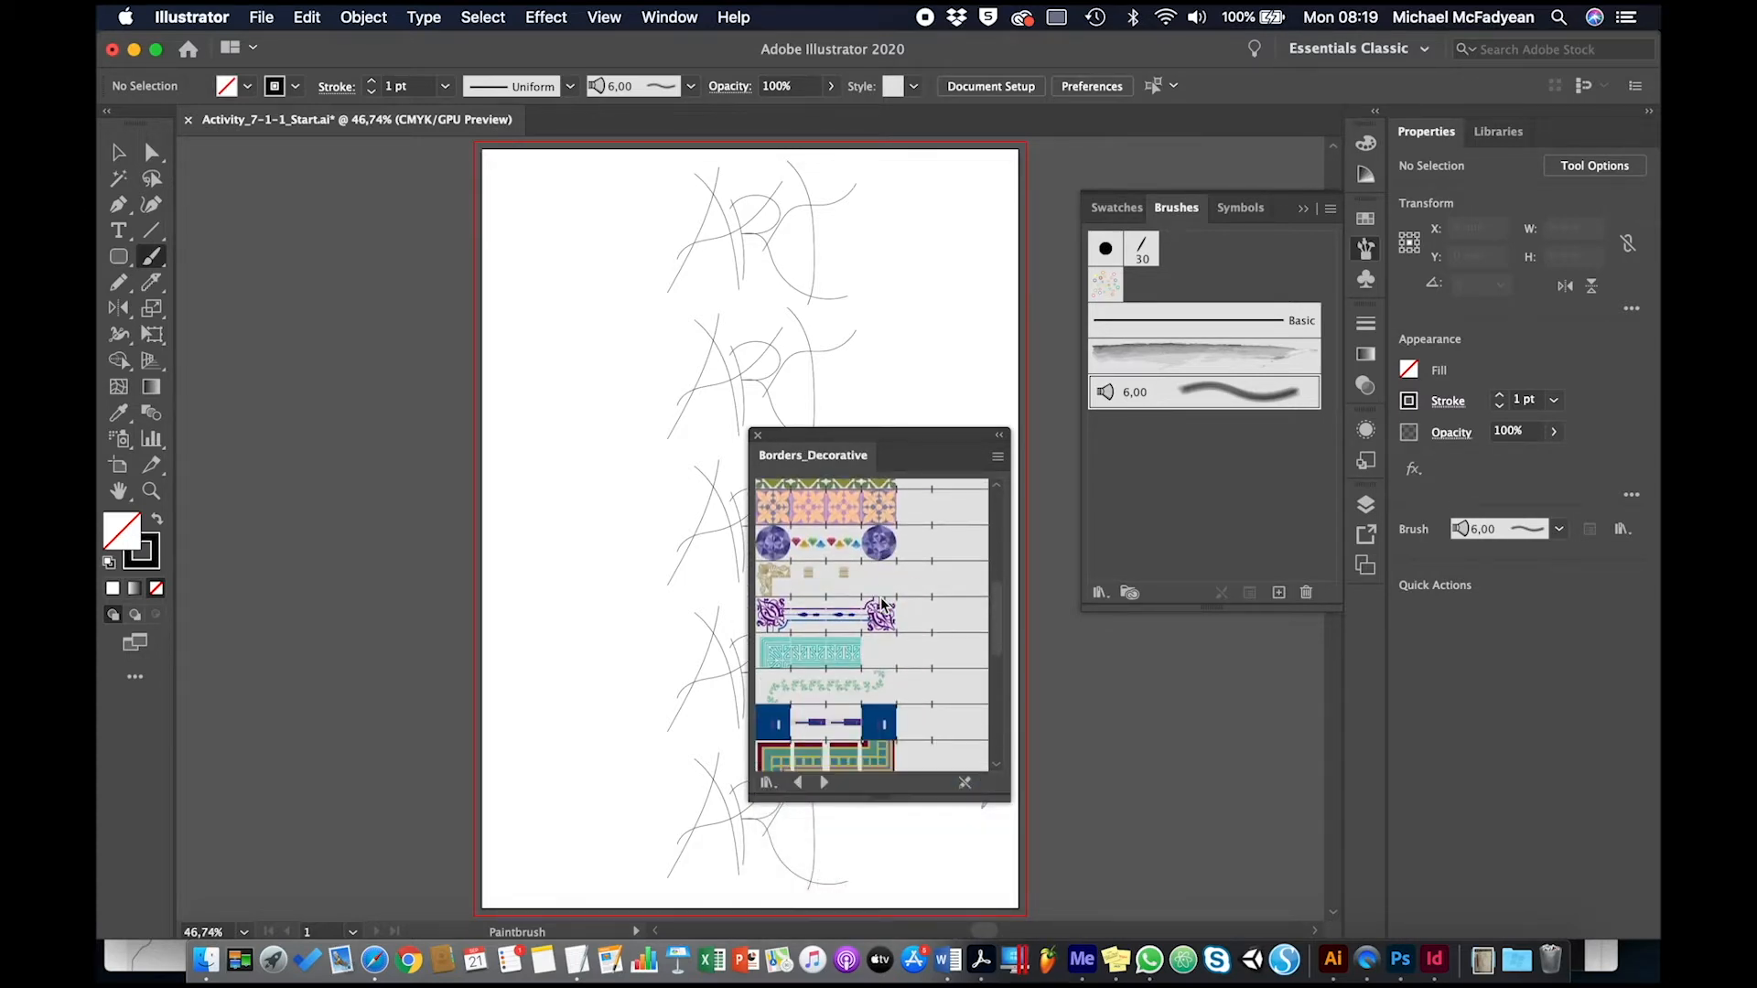
{"action": "scroll", "coordinate": [883, 604], "scroll_direction": "down", "scroll_amount": 3}
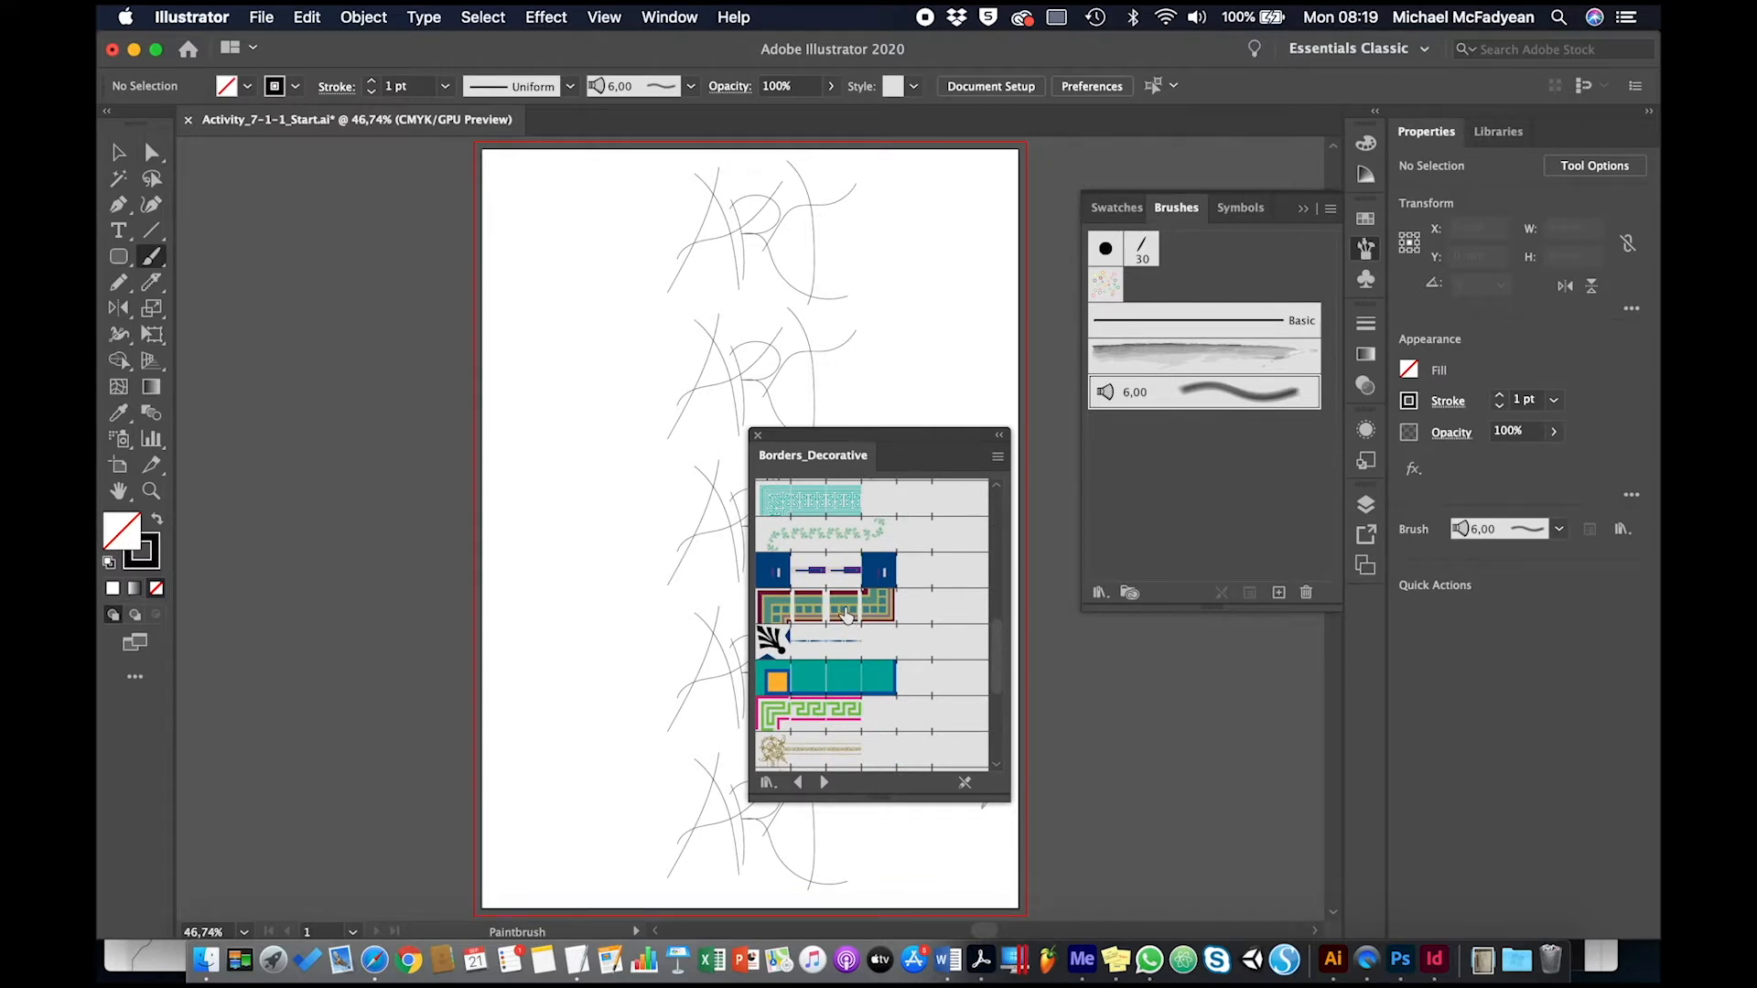
{"action": "left_click", "coordinate": [846, 616]}
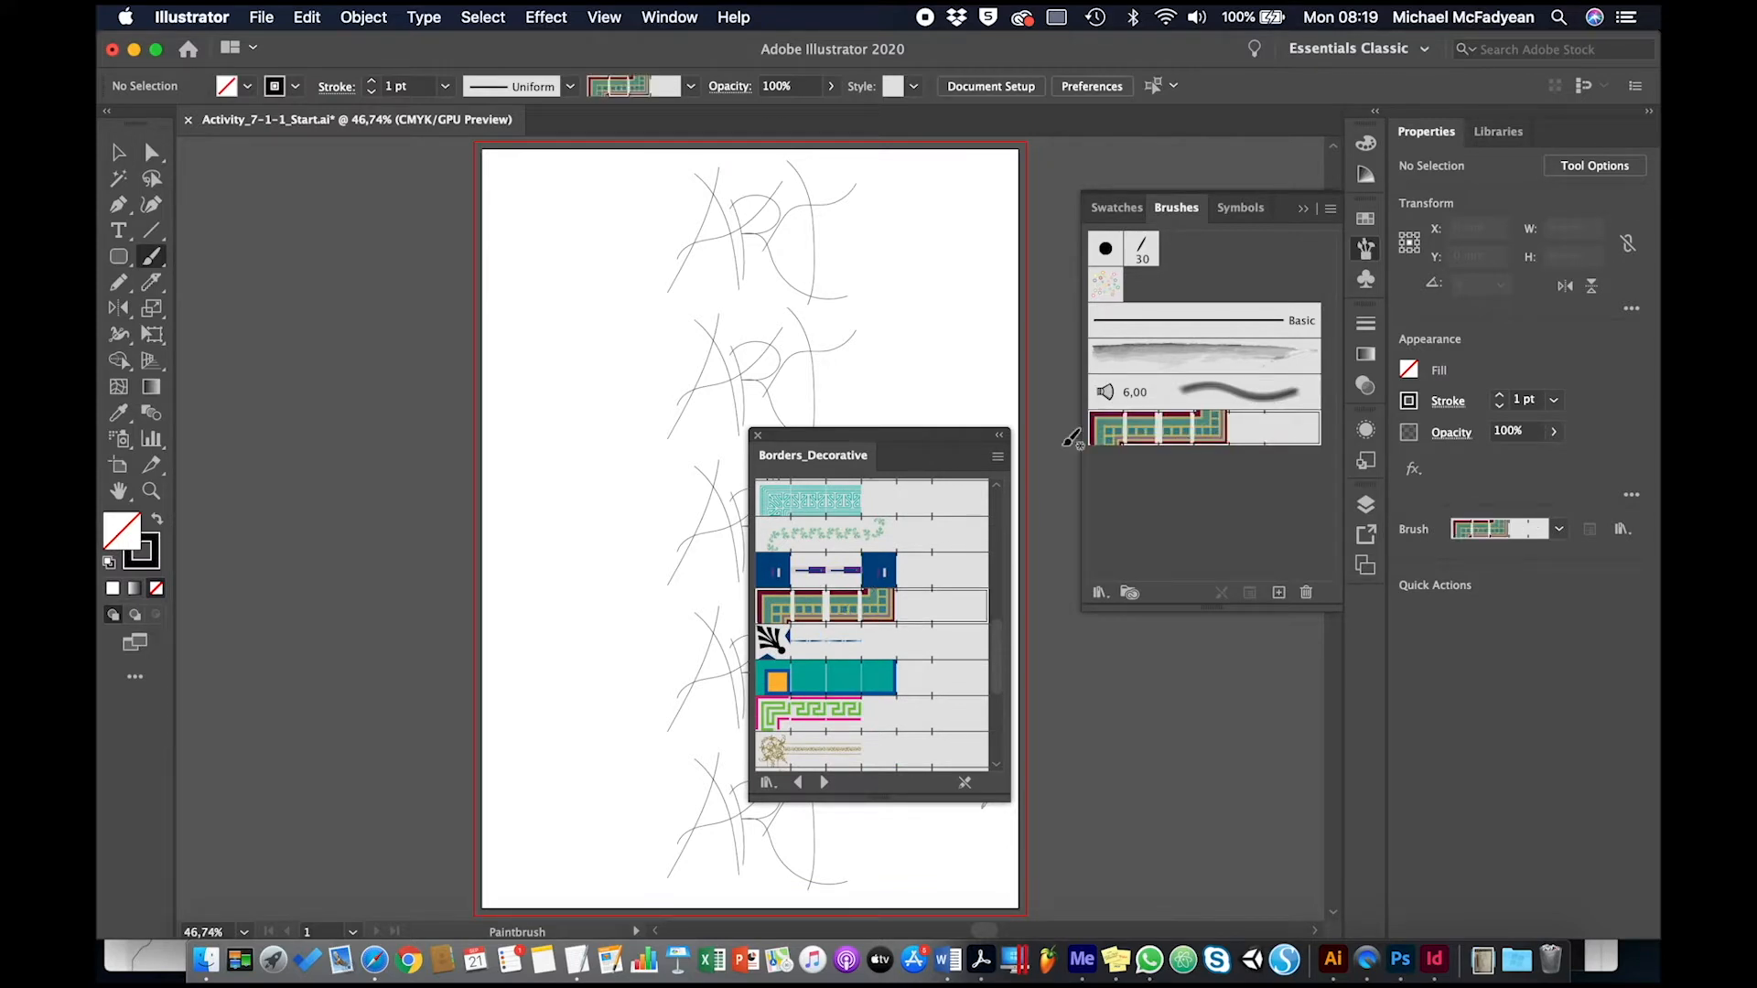
{"action": "left_click", "coordinate": [758, 437]}
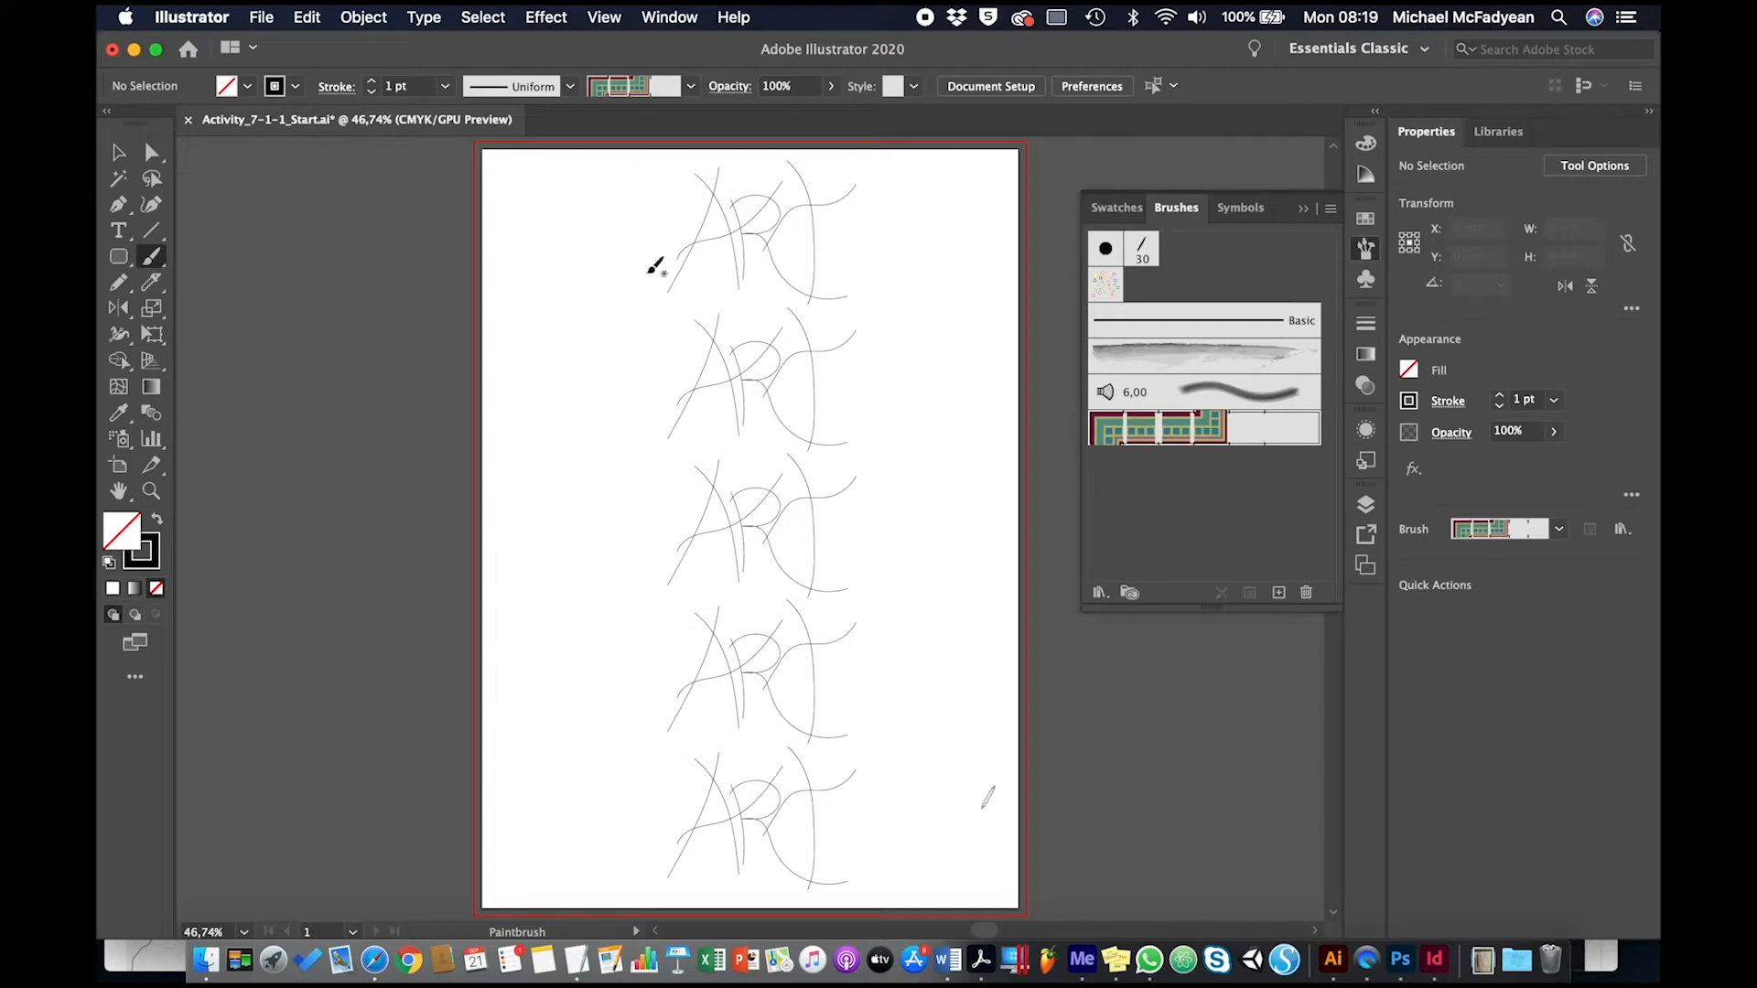
Step: Apply the 30 pt. Flat brush to the topmost ART lettering and the Dot Rings brush to the second one
{"action": "left_click", "coordinate": [118, 153]}
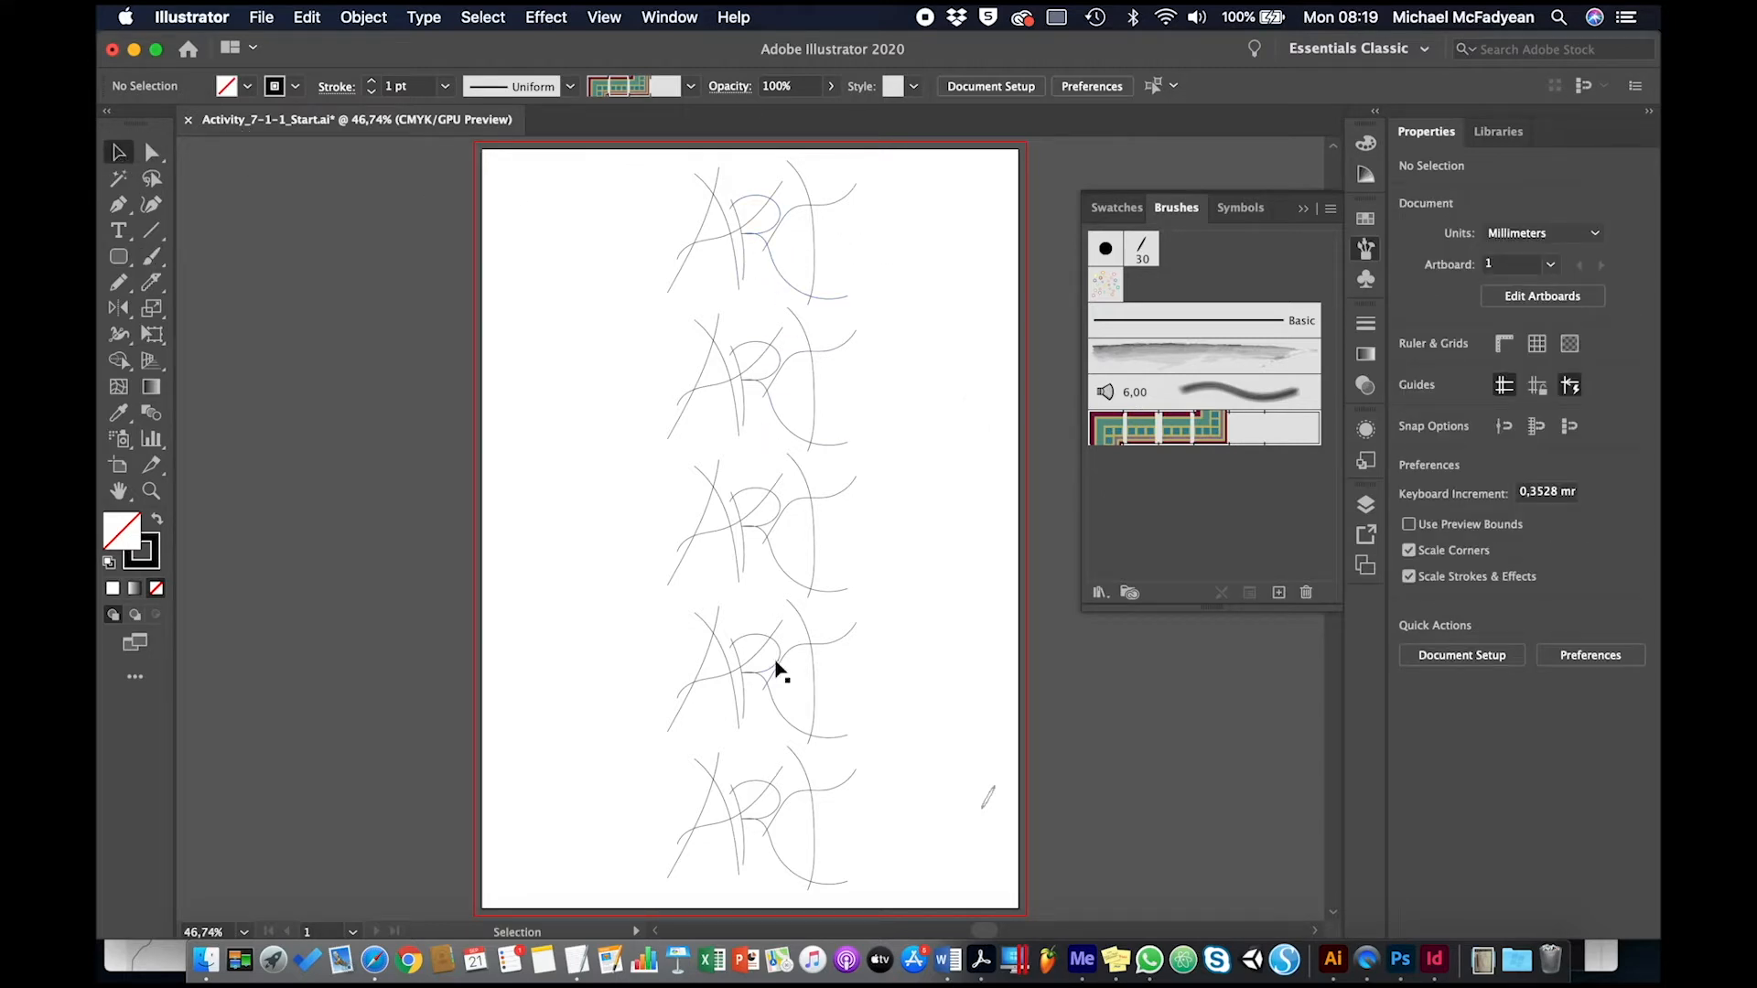
{"action": "left_click", "coordinate": [782, 286]}
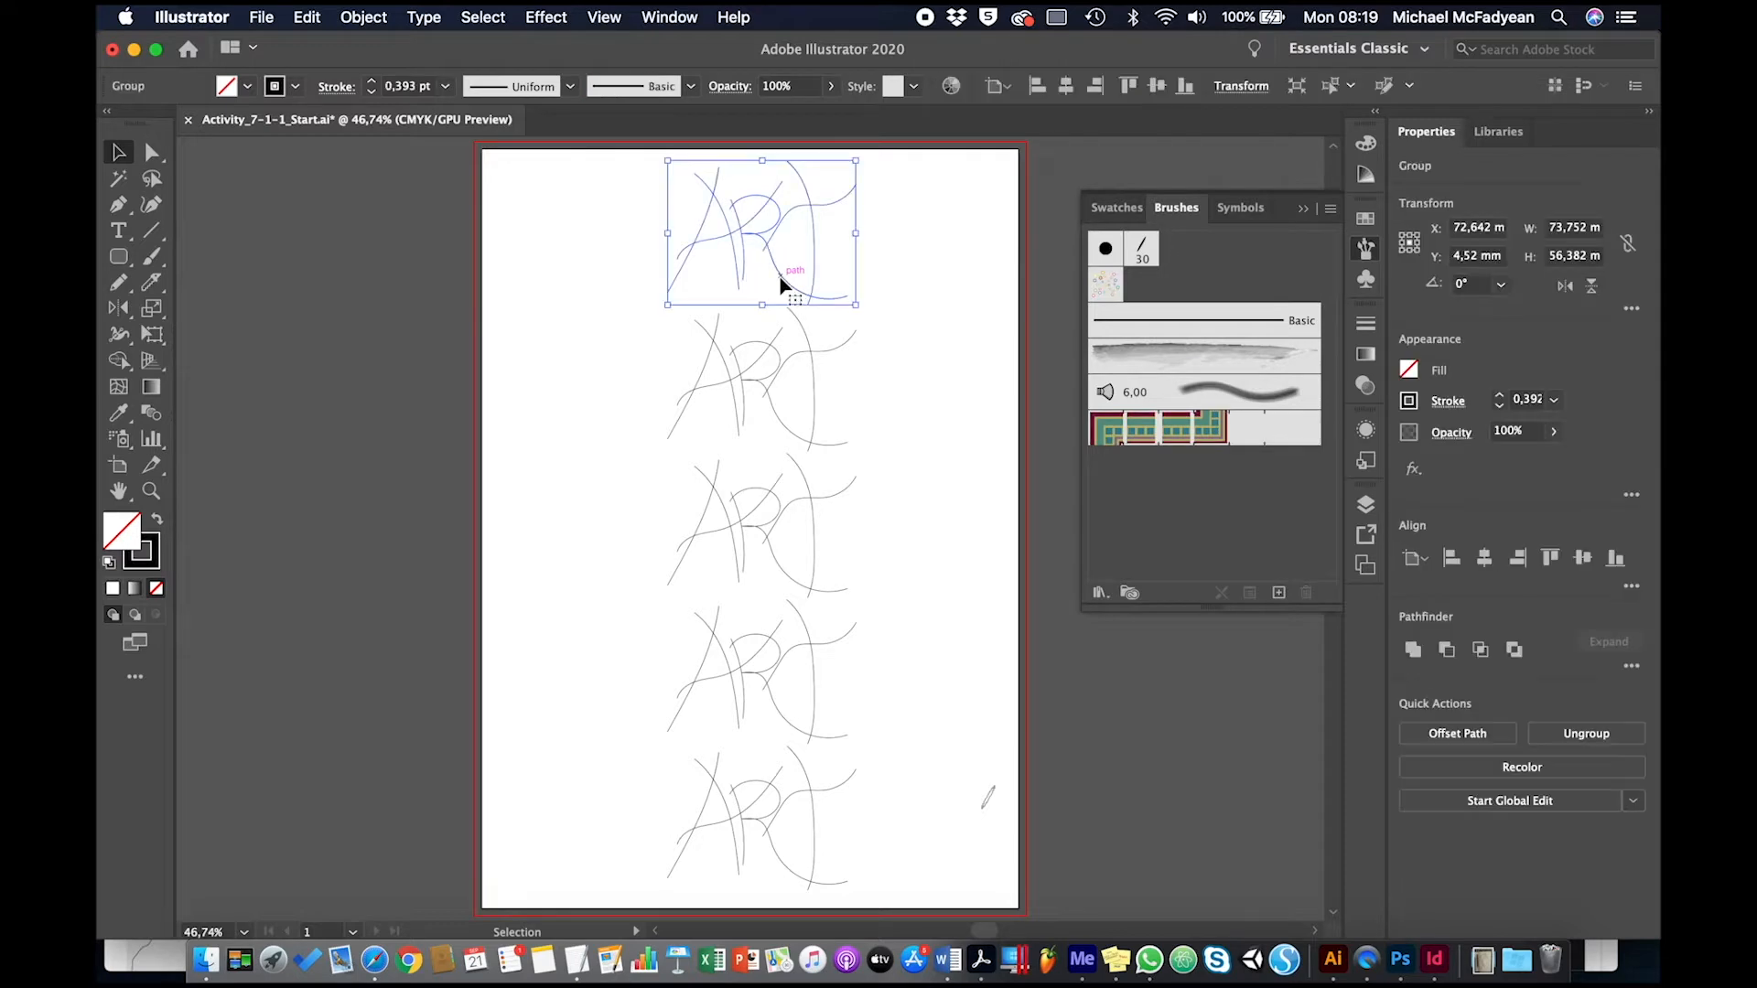
{"action": "left_click", "coordinate": [1142, 254]}
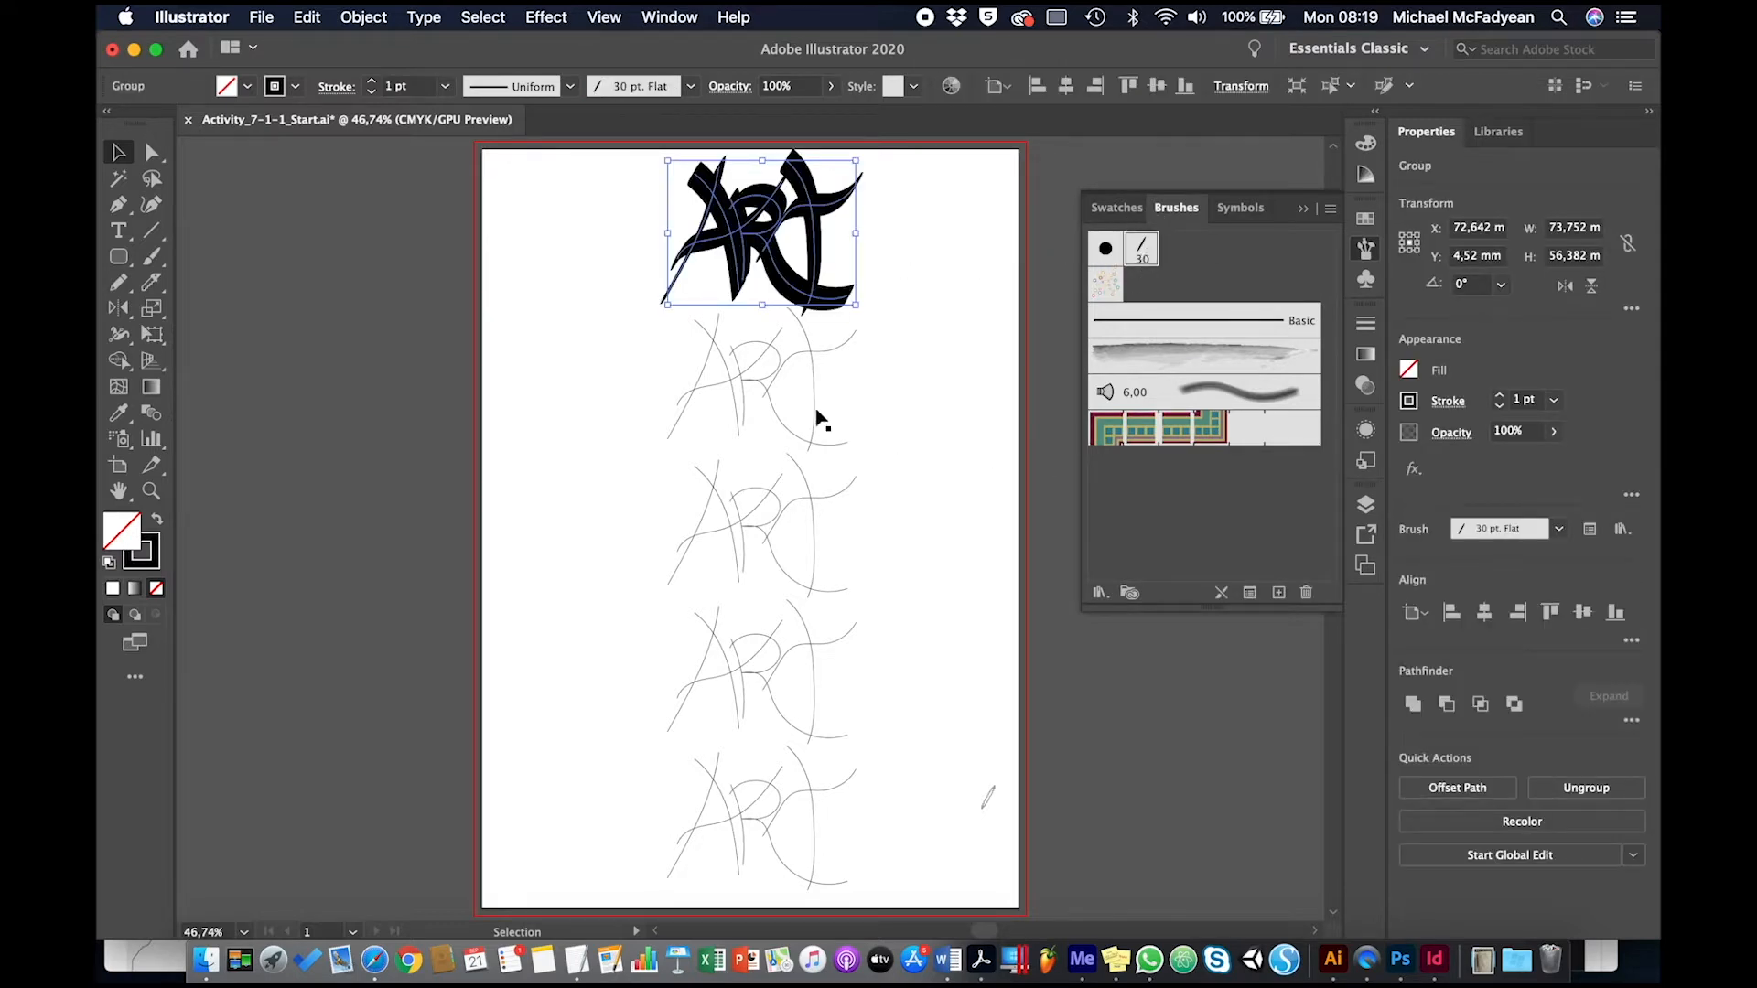
{"action": "left_click", "coordinate": [812, 370]}
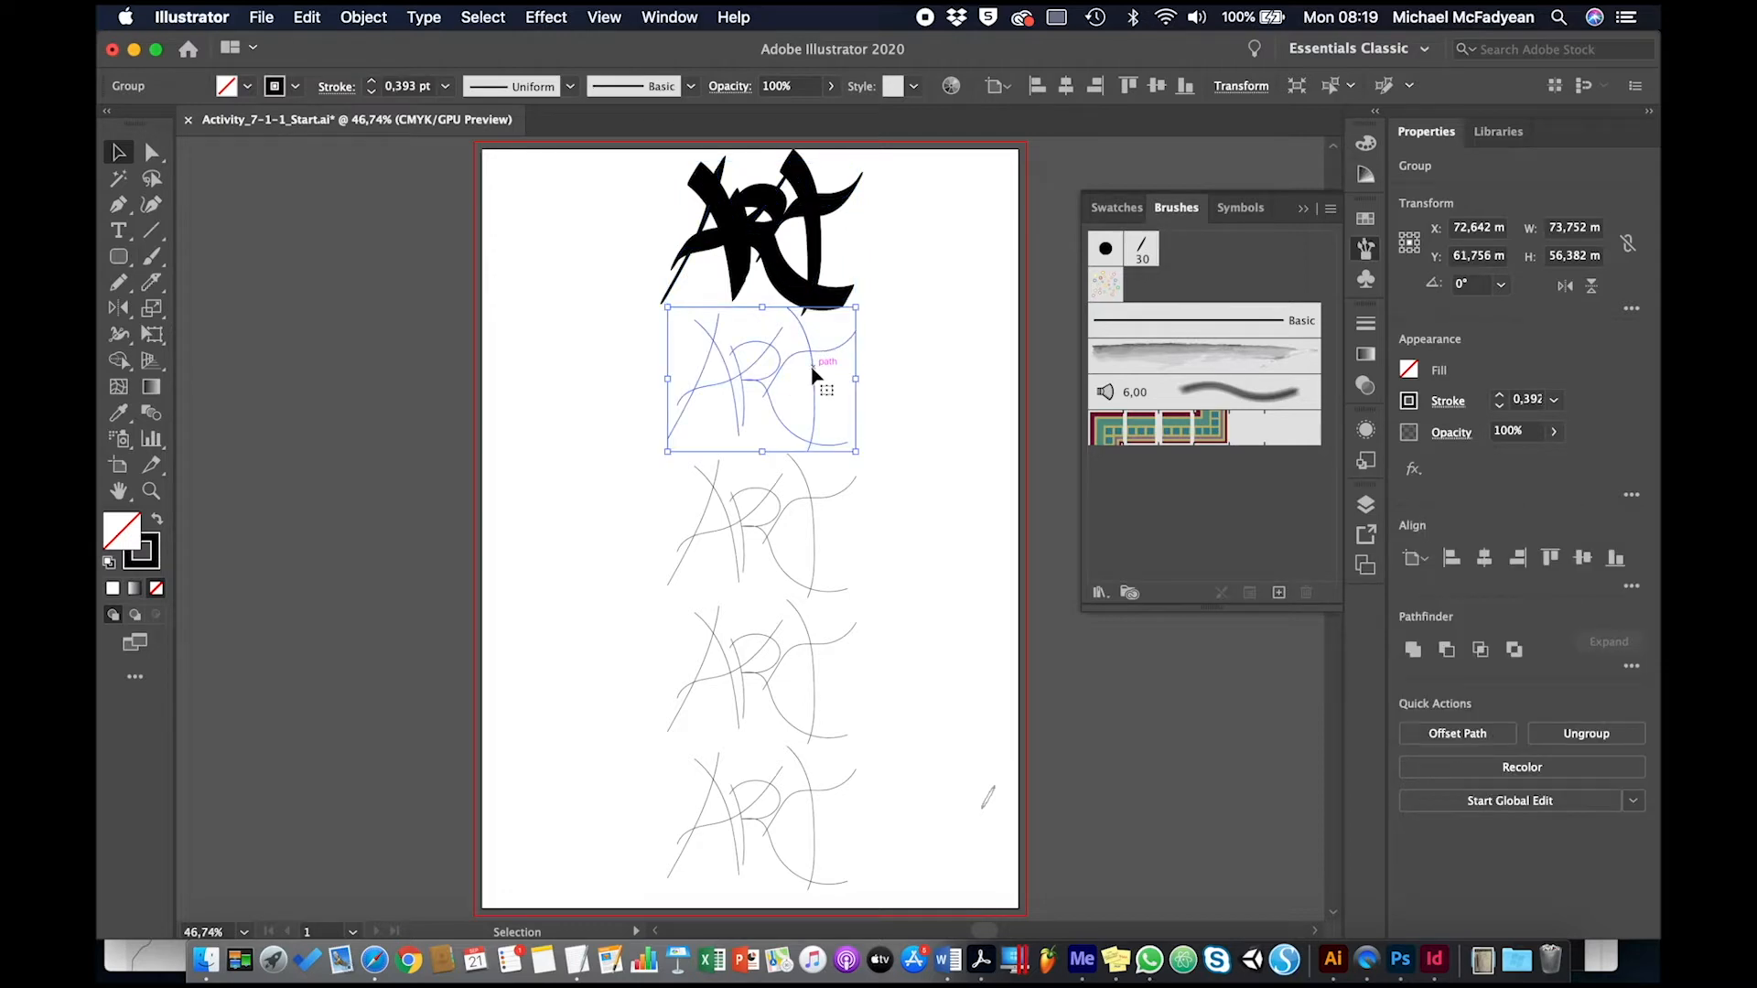
{"action": "left_click", "coordinate": [1105, 286]}
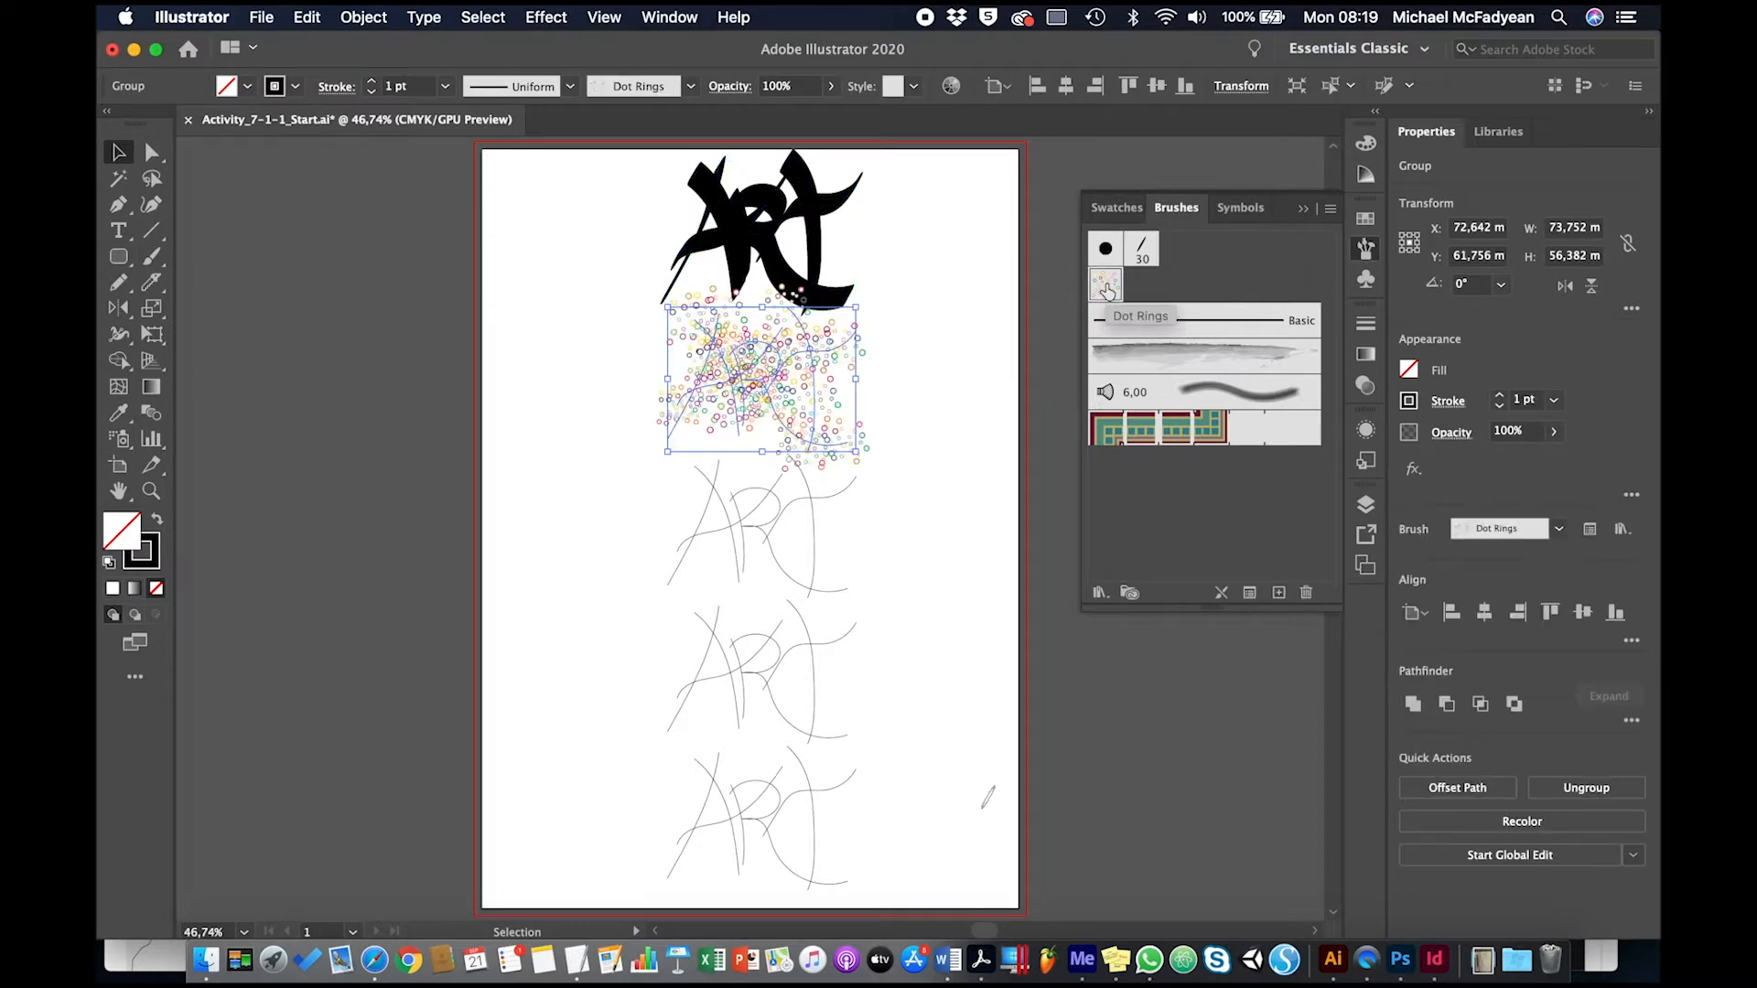
Step: Apply the Watercolor Stroke 3 brush to the third ART lettering
{"action": "left_click", "coordinate": [790, 582]}
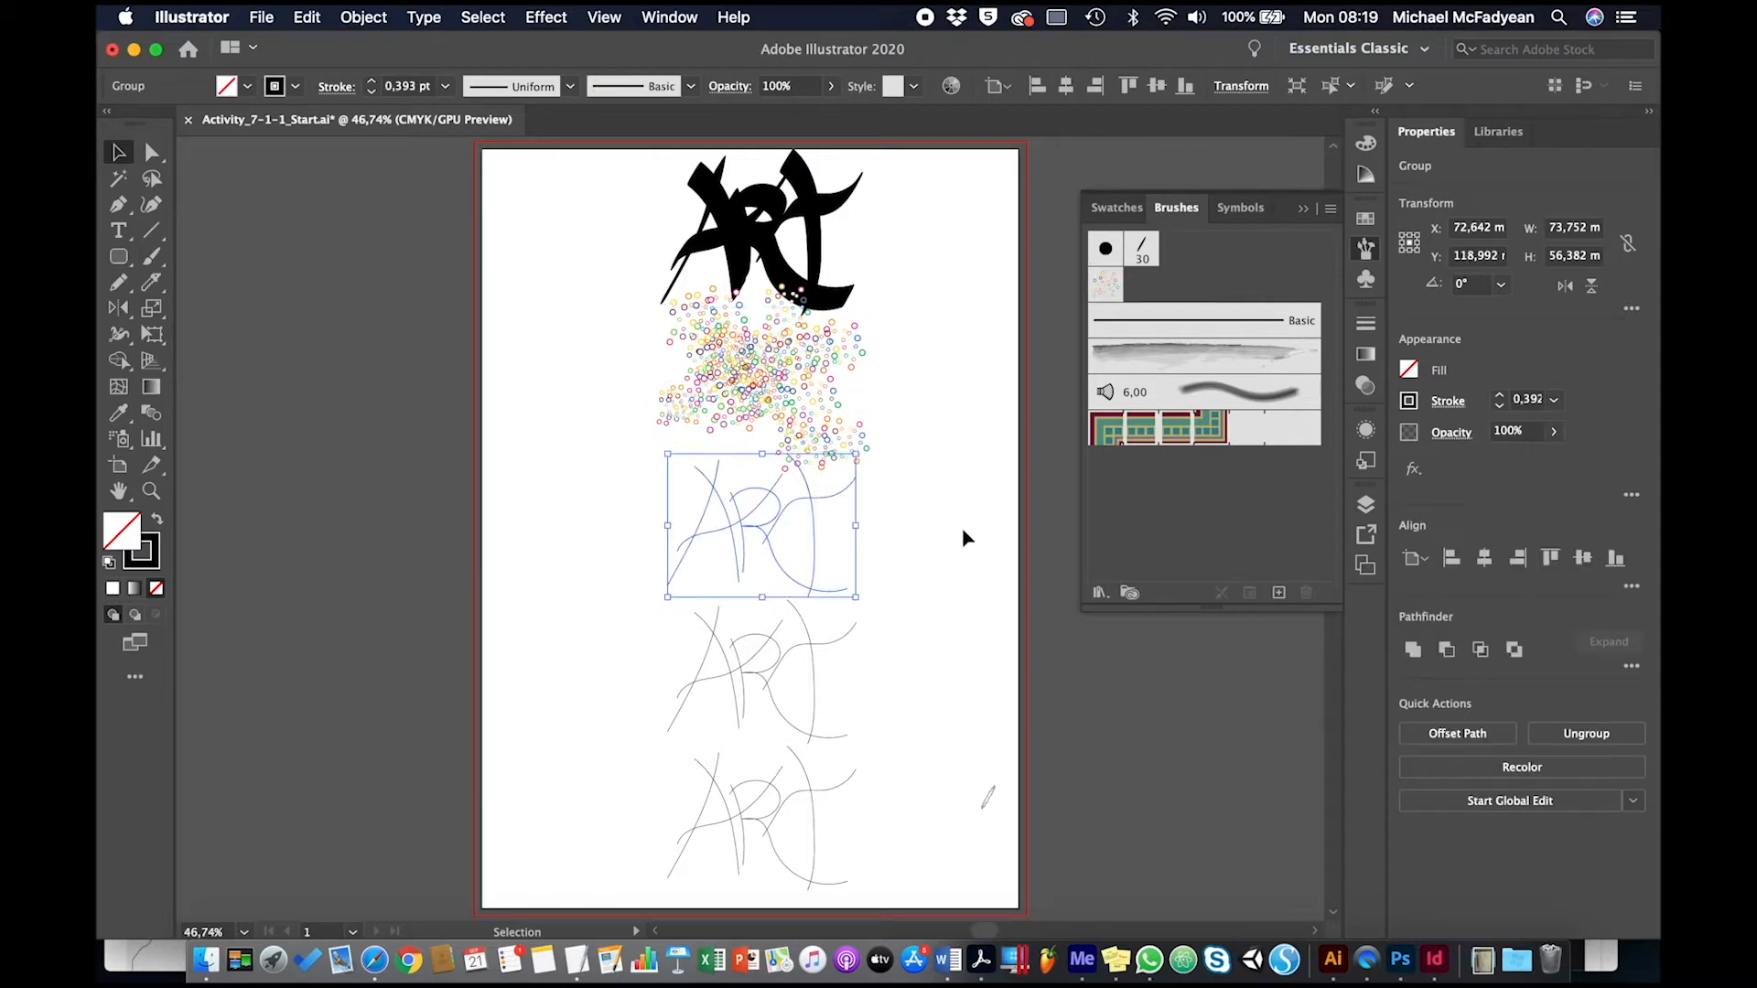
{"action": "left_click", "coordinate": [1208, 356]}
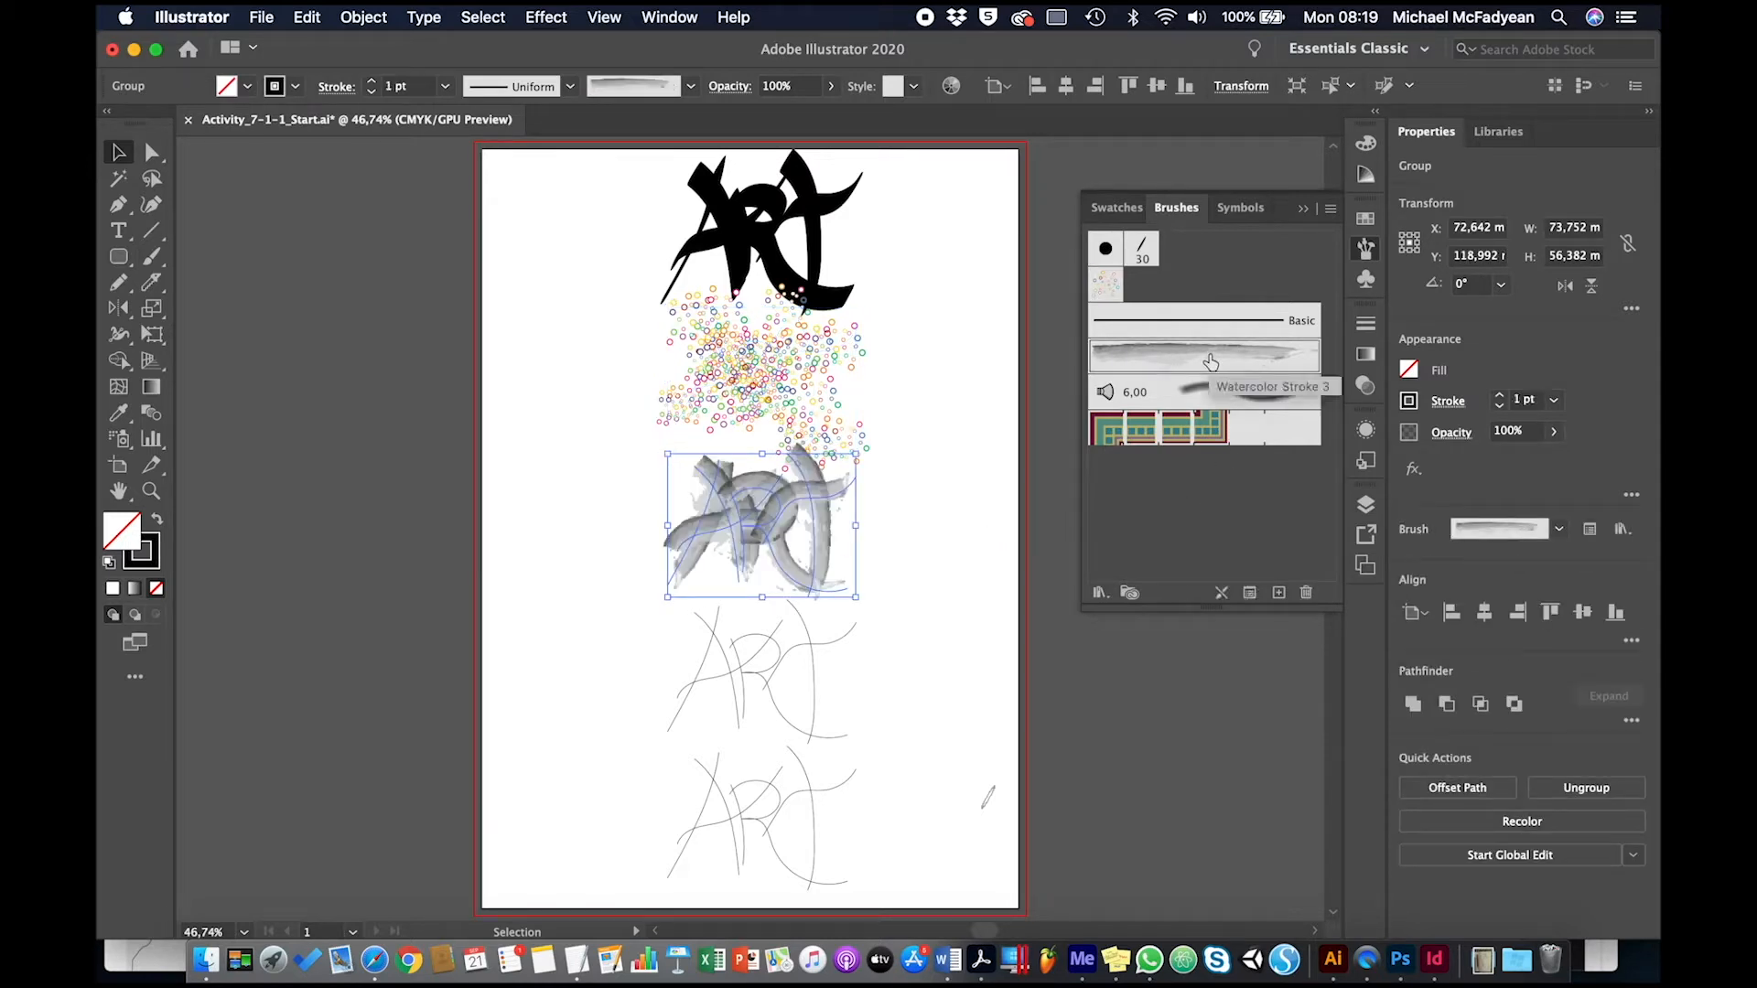
Step: Apply the 6,00 bristle brush to the fourth ART lettering and the green-tiled pattern brush to the bottom one, leaving nothing selected
{"action": "left_click", "coordinate": [796, 655]}
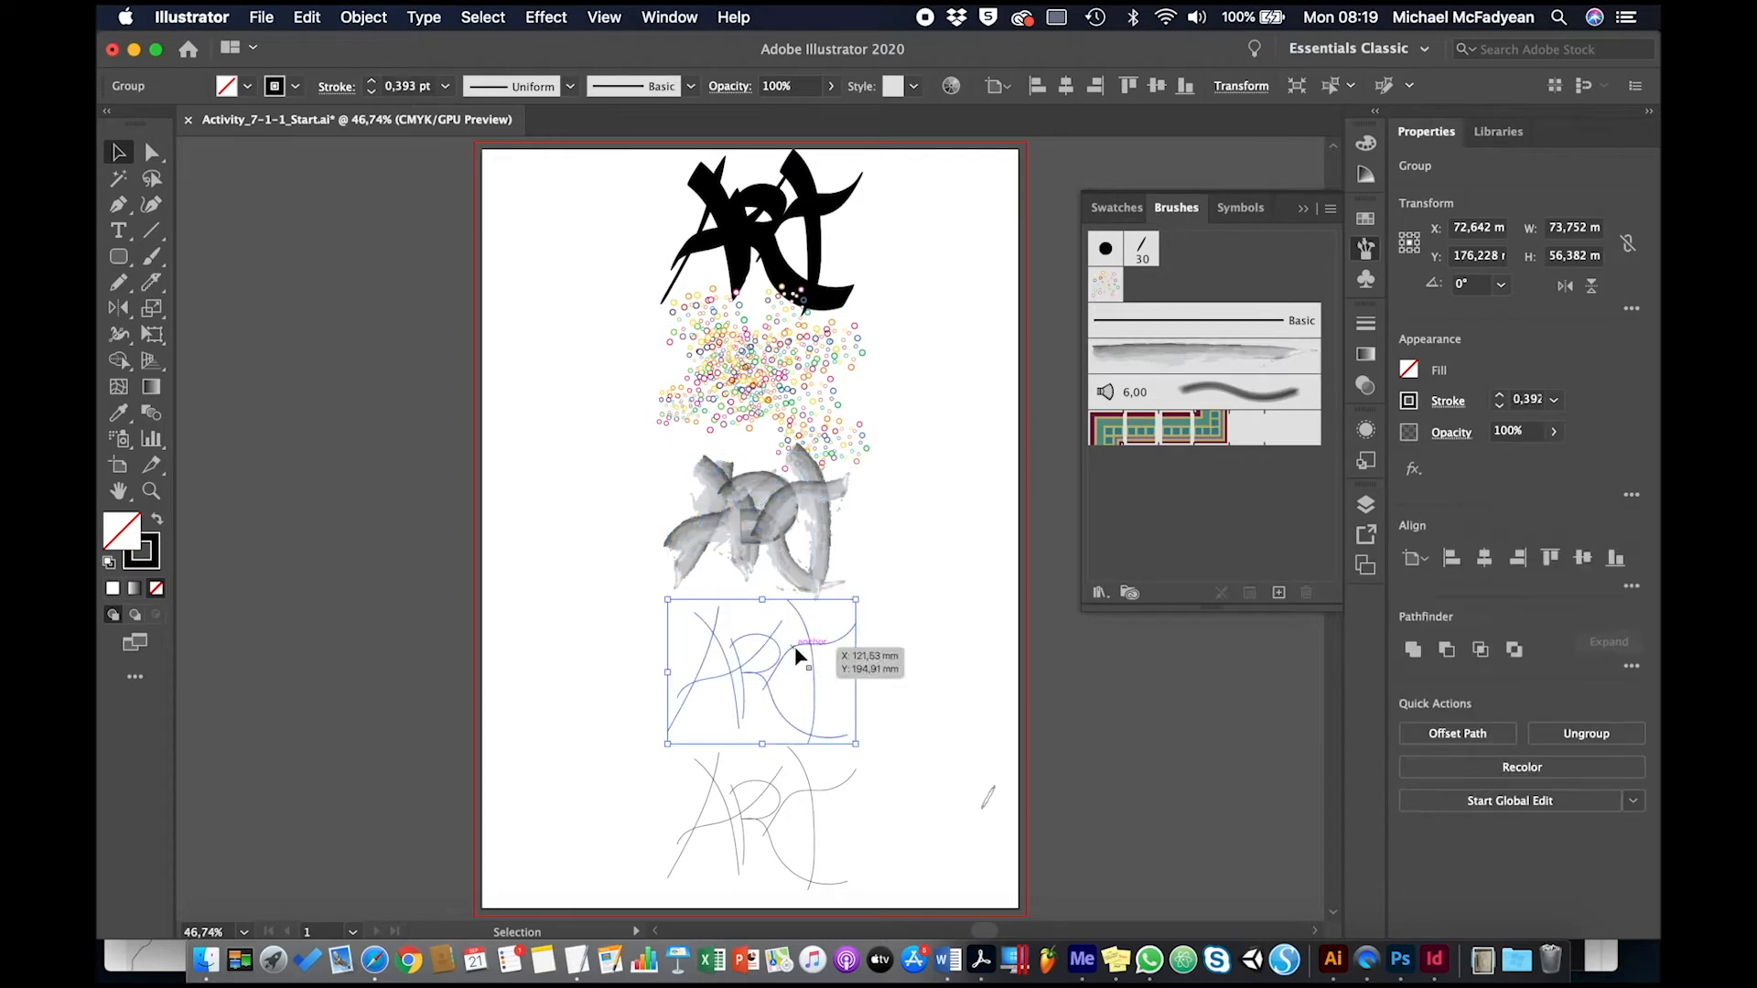
{"action": "left_click", "coordinate": [1182, 393]}
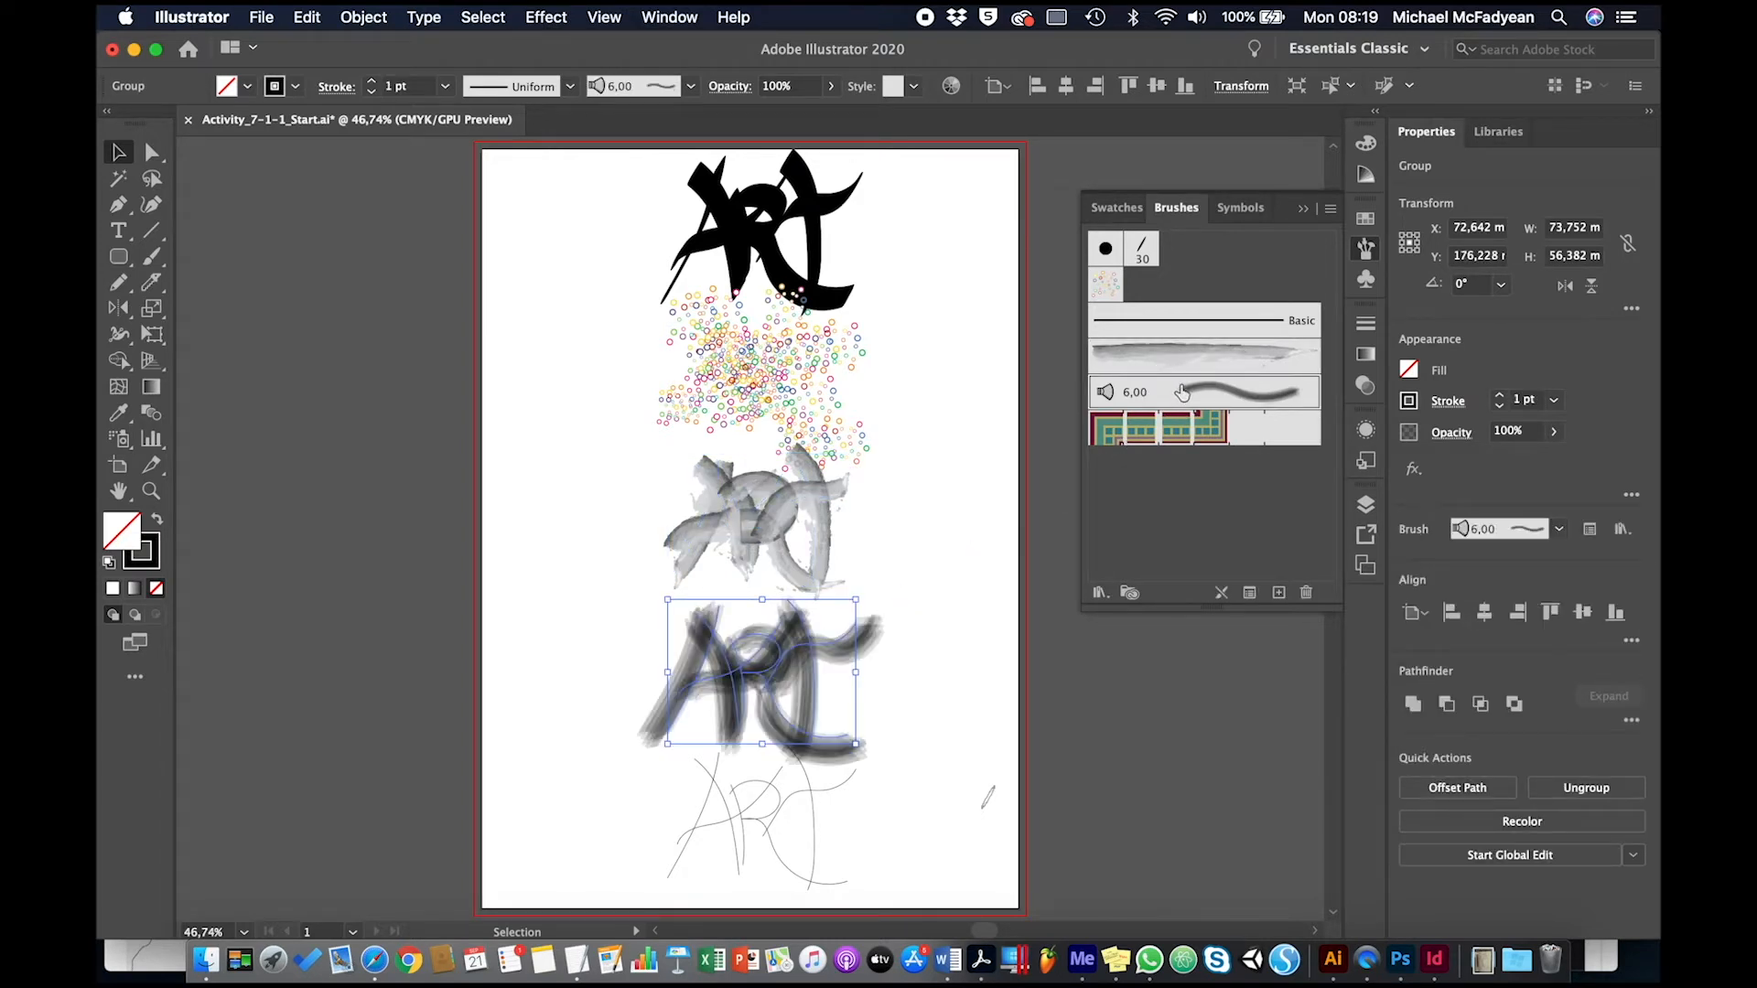
{"action": "left_click", "coordinate": [782, 810]}
{"action": "left_click", "coordinate": [1180, 441]}
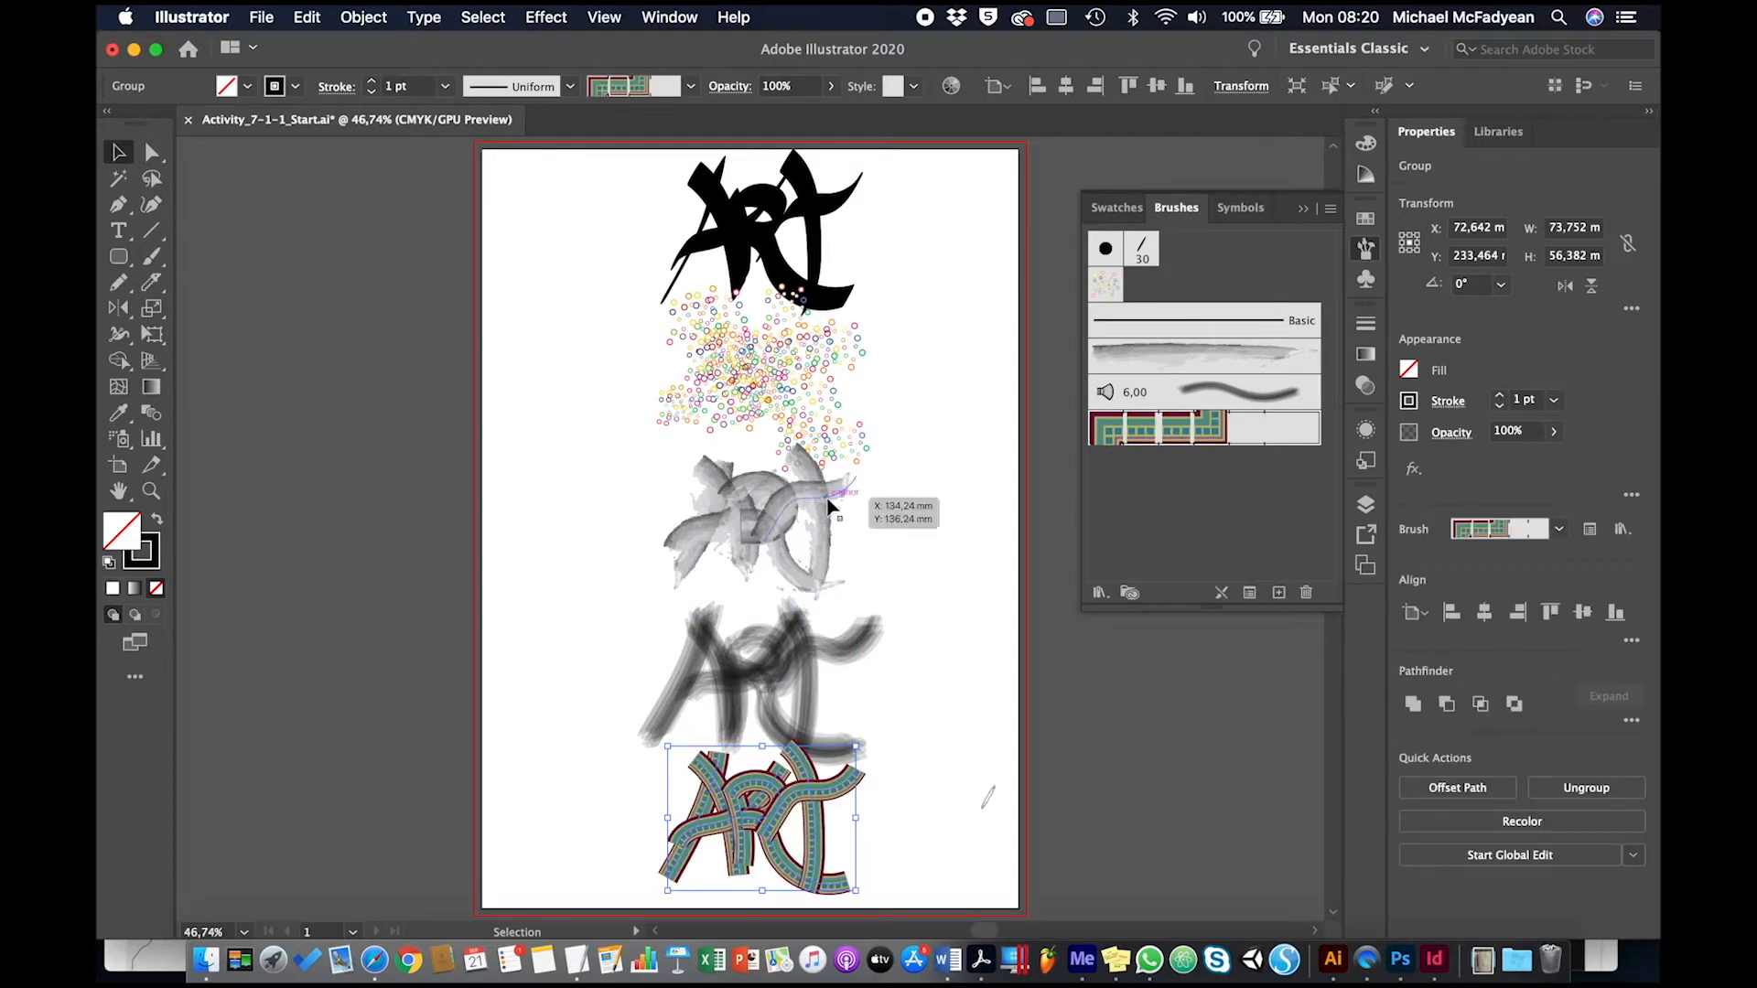
{"action": "left_click", "coordinate": [930, 697]}
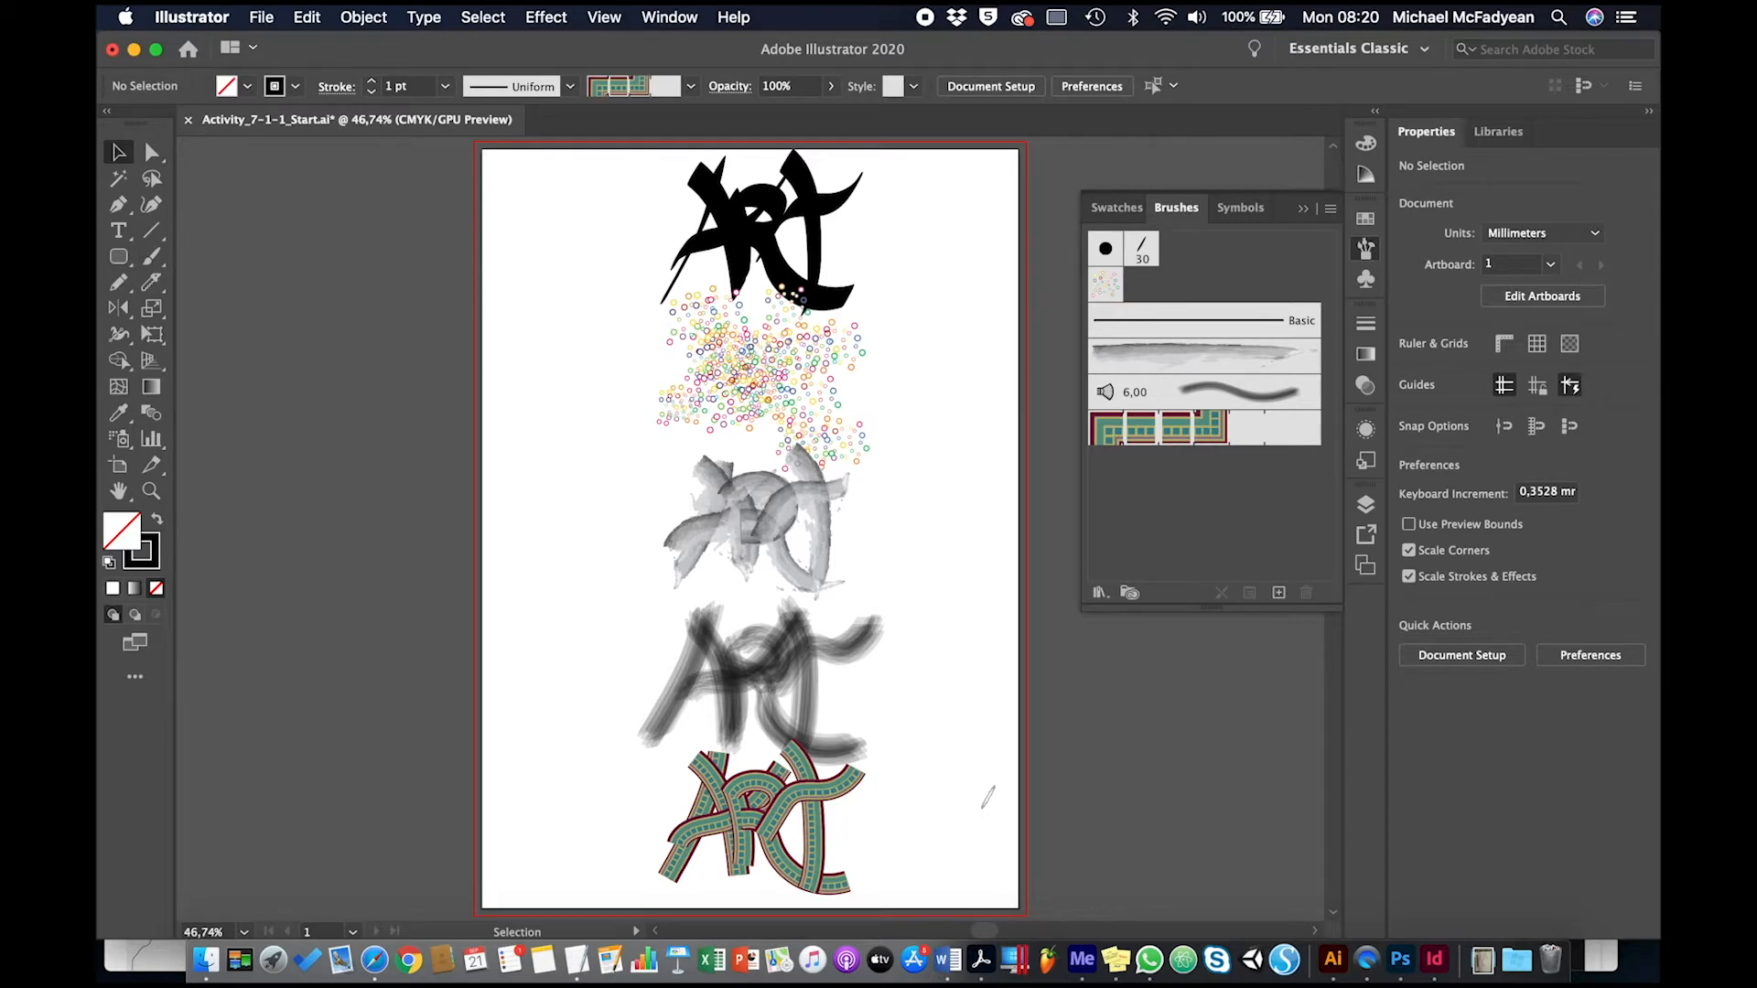
Step: Set the 30 pt. Flat calligraphic brush to angle 30°, roundness 20% and size 19 pt, and apply the changes to existing strokes
{"action": "double_click", "coordinate": [1140, 248]}
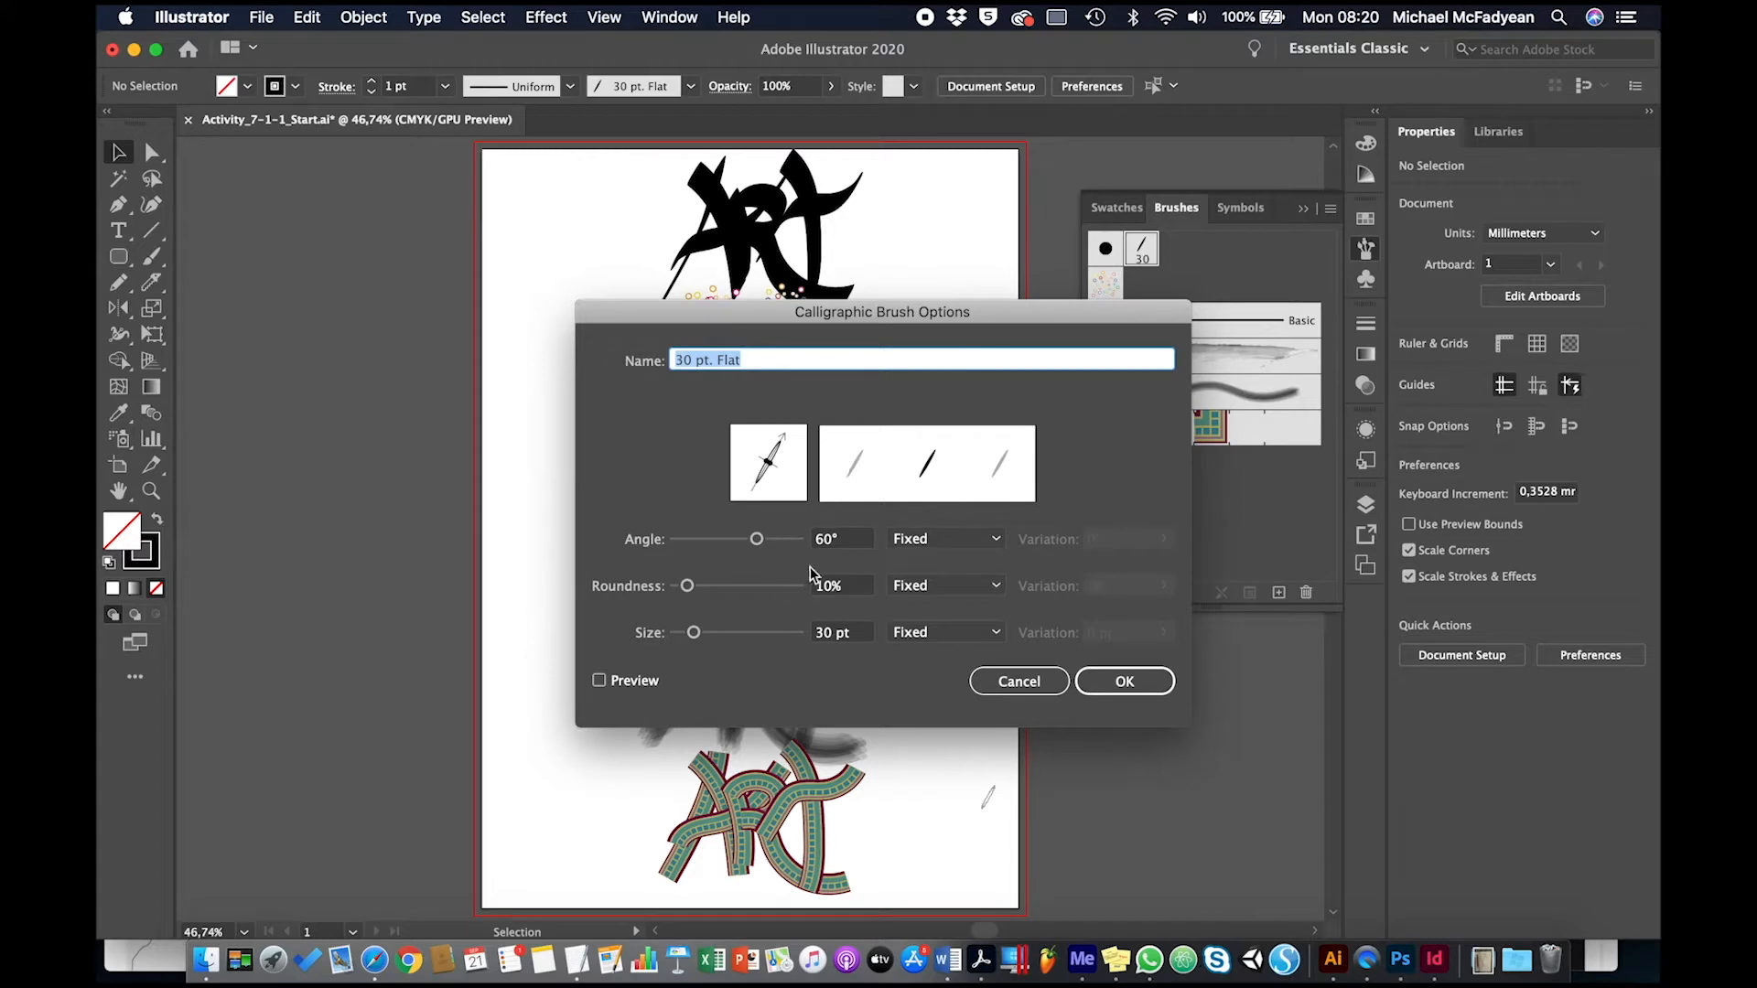
{"action": "left_click", "coordinate": [808, 543]}
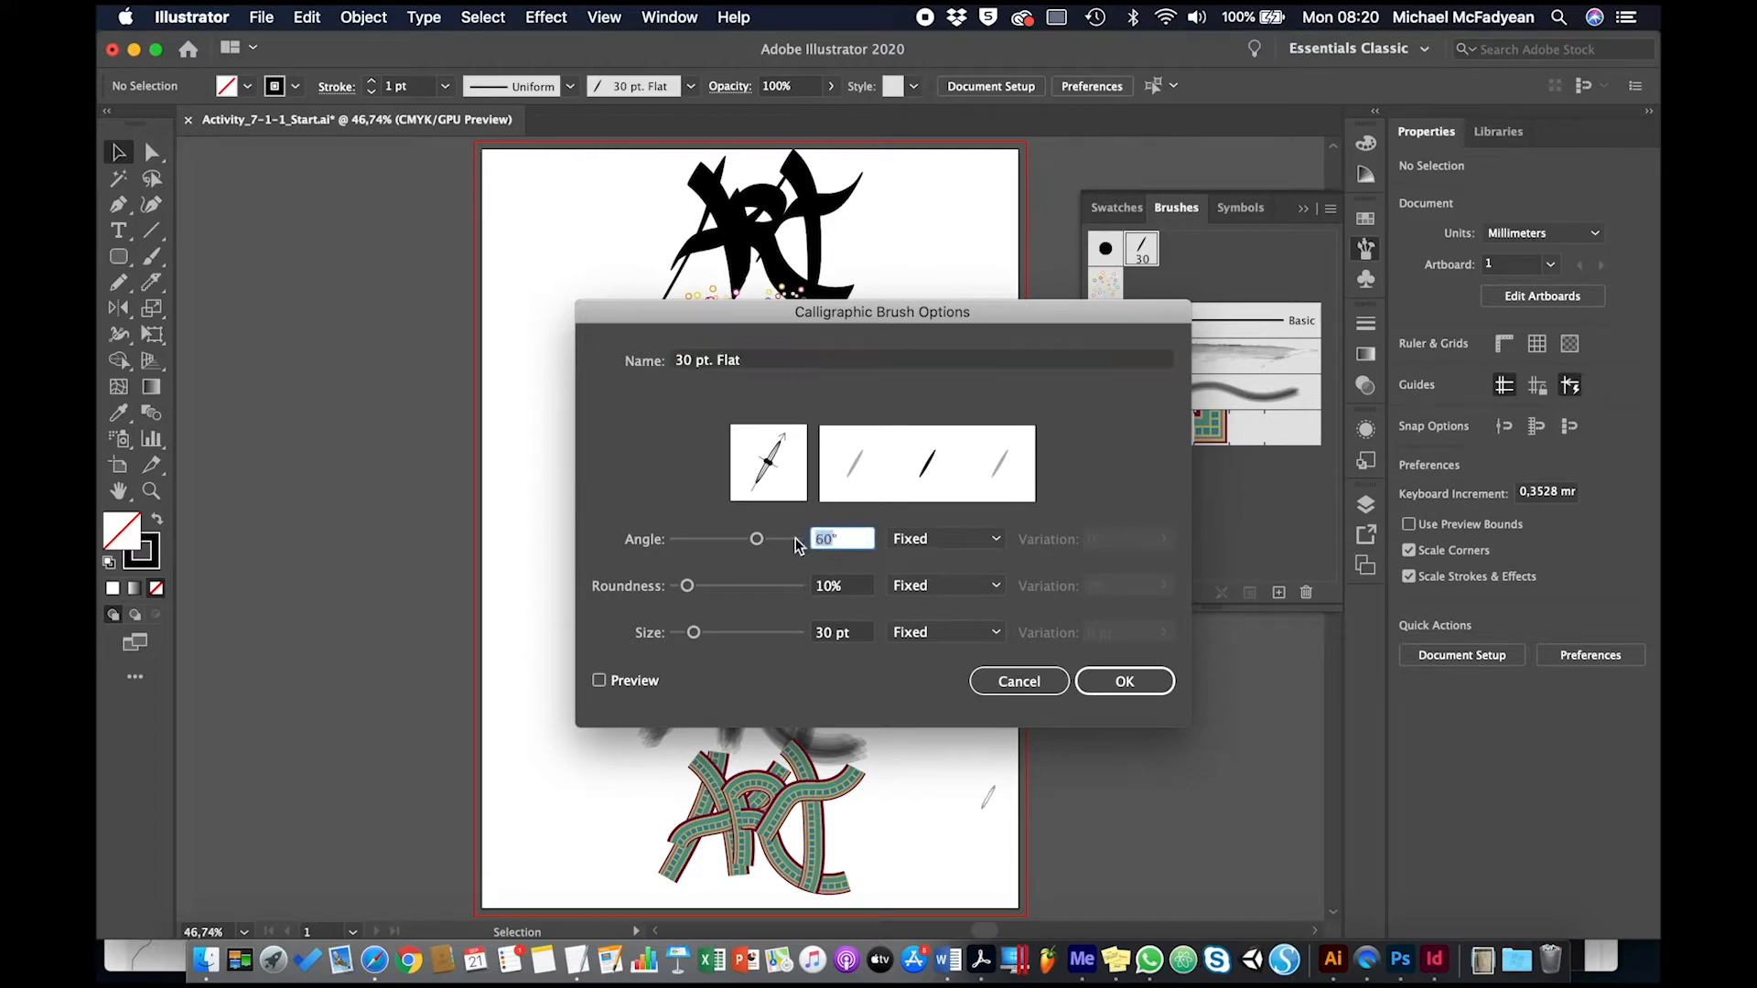
{"action": "type", "text": "30"}
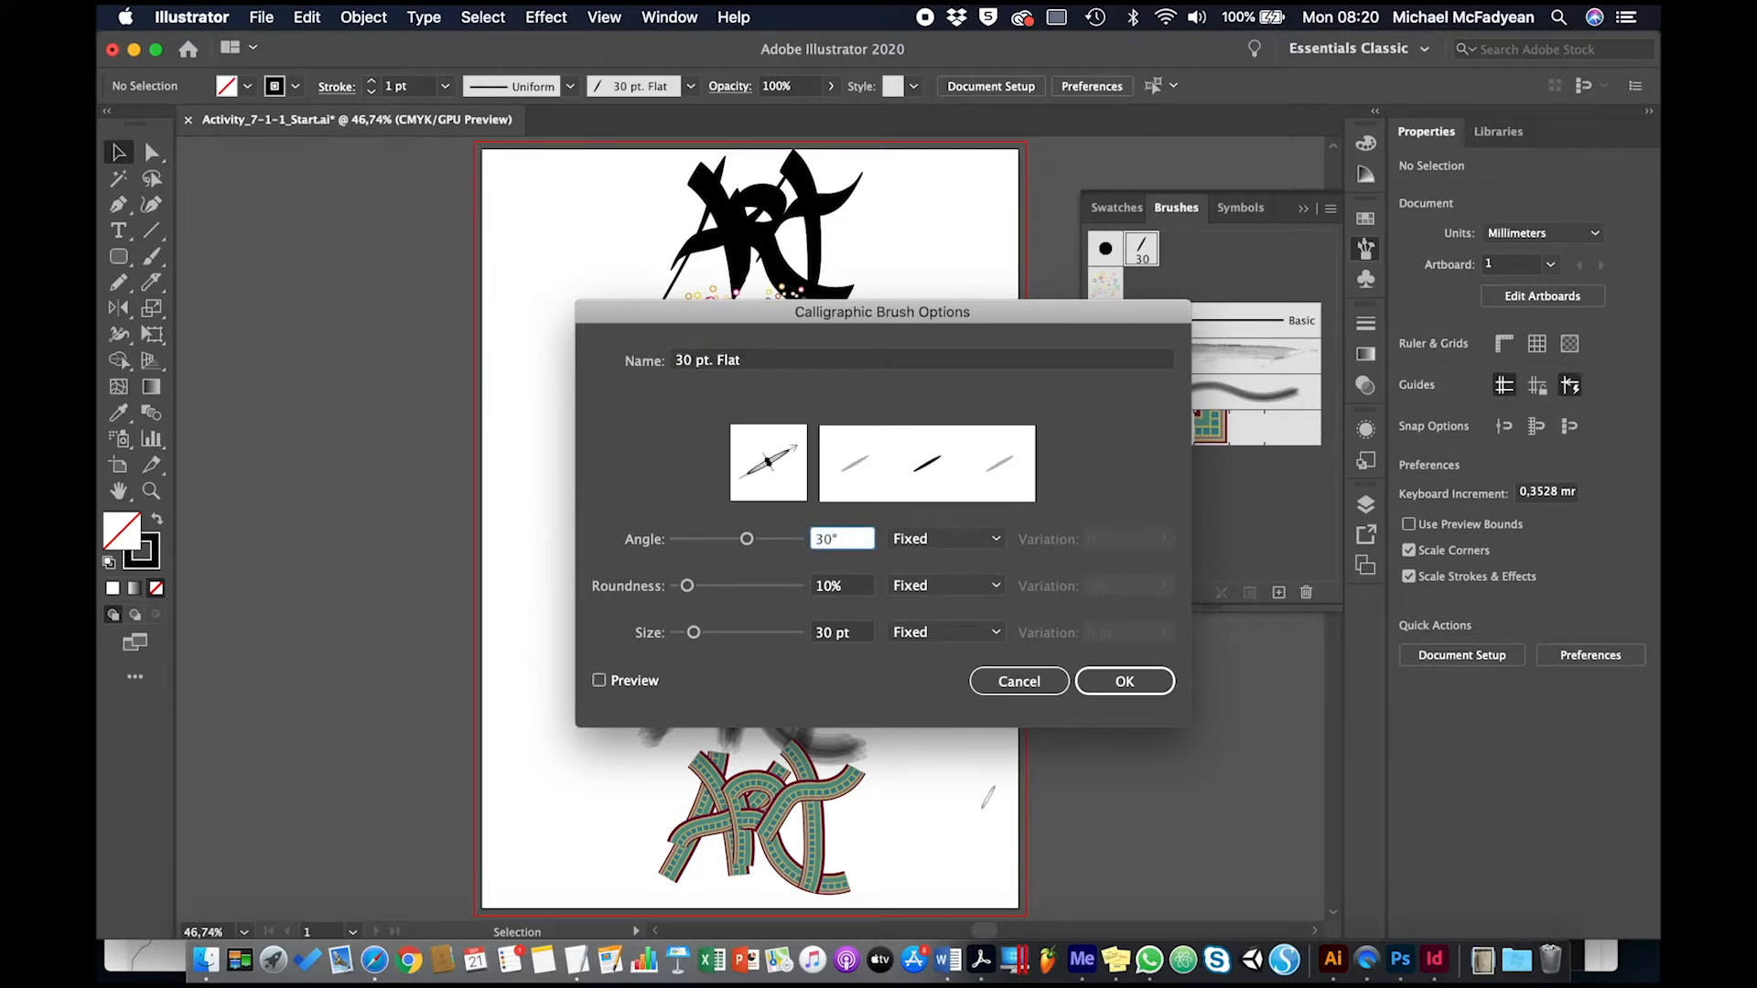
{"action": "key", "text": "Tab"}
{"action": "key", "text": "Tab"}
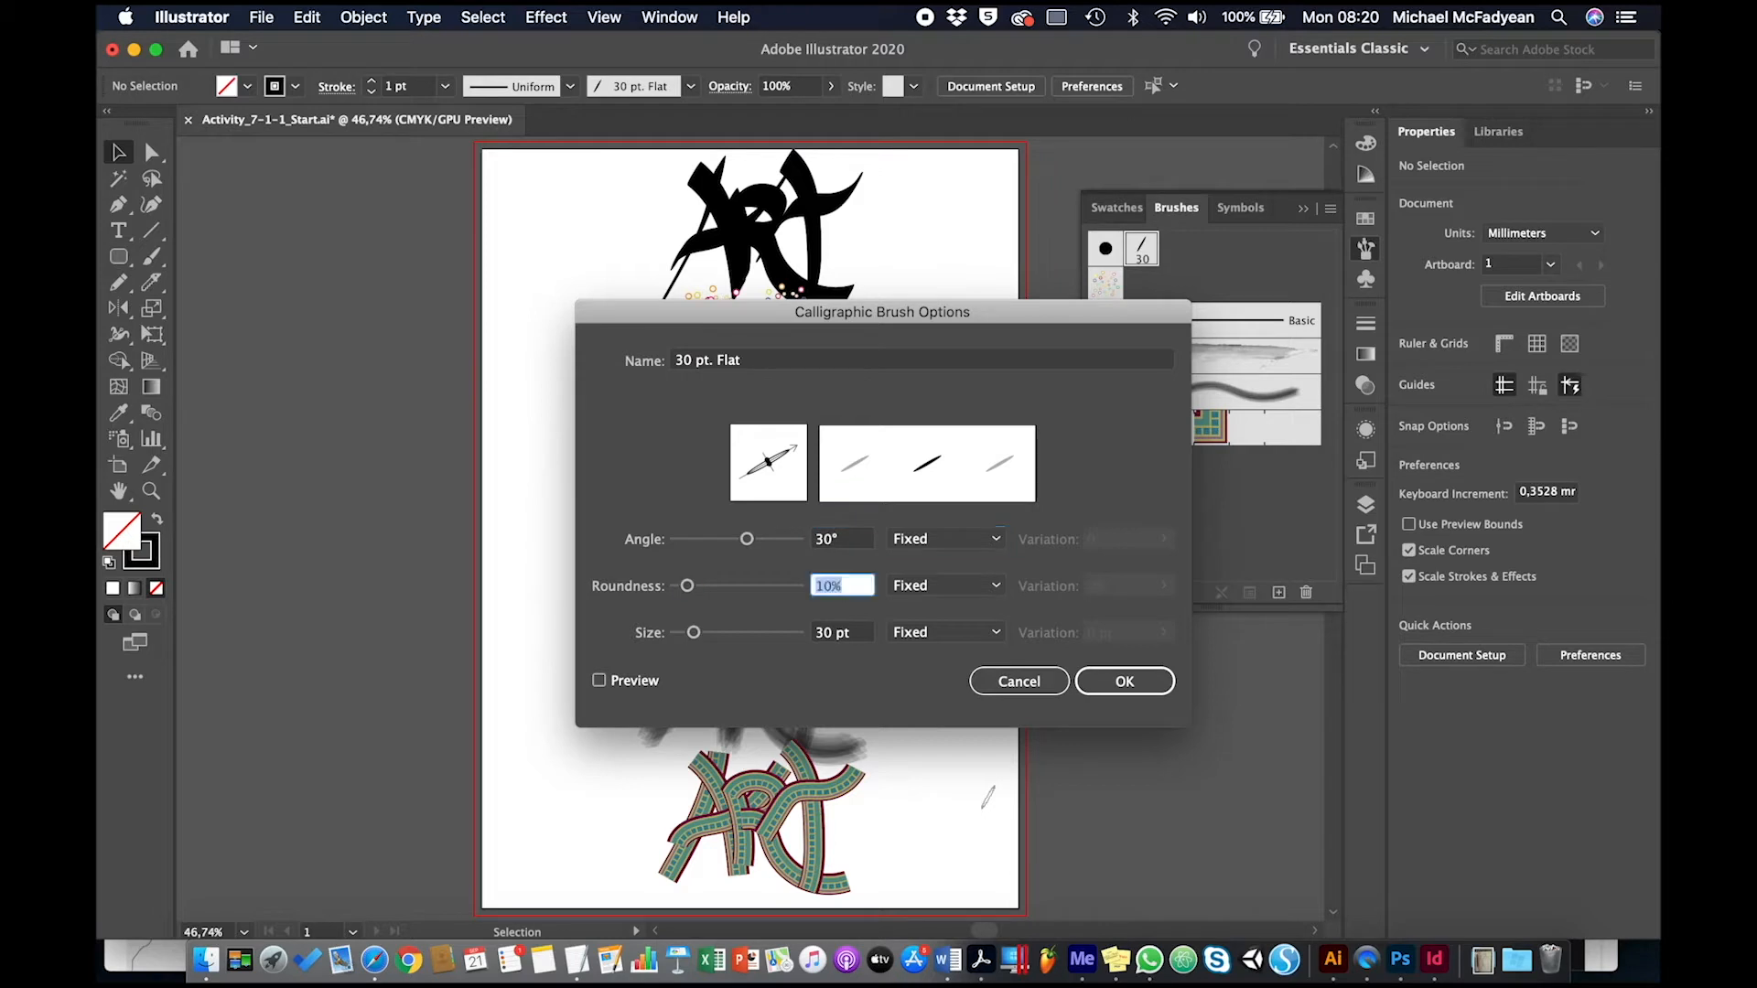
{"action": "type", "text": "20"}
{"action": "key", "text": "Tab"}
{"action": "key", "text": "Tab"}
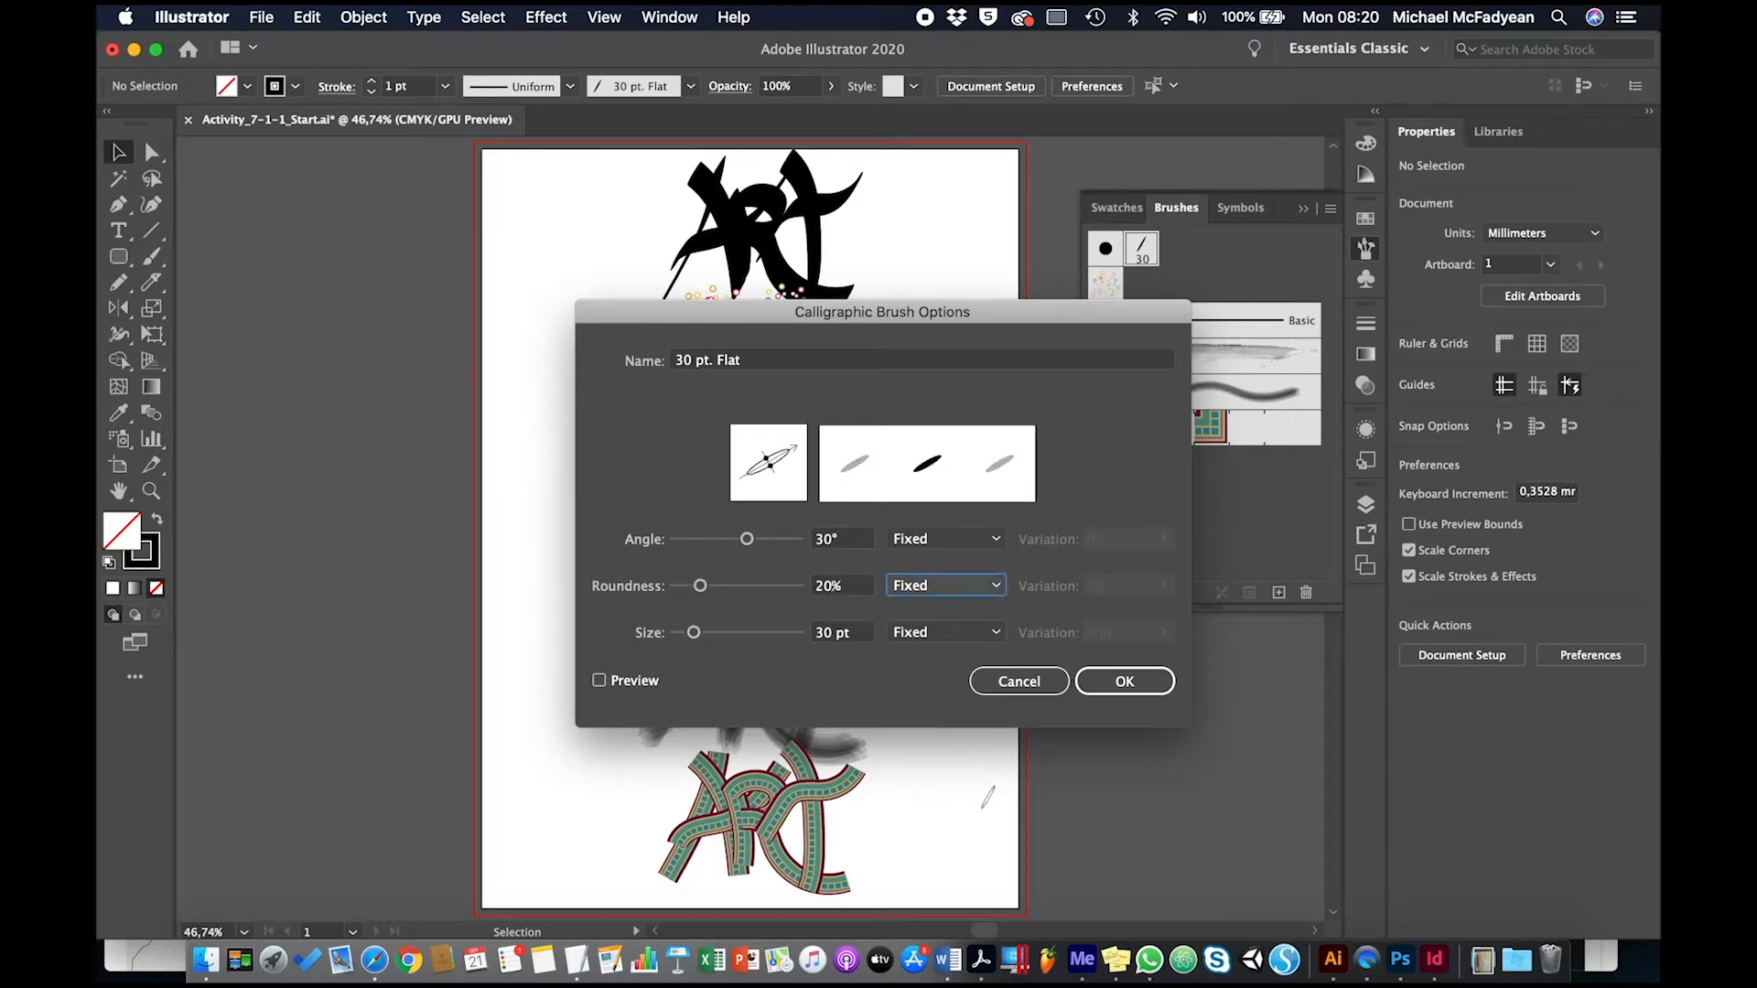
{"action": "type", "text": "19"}
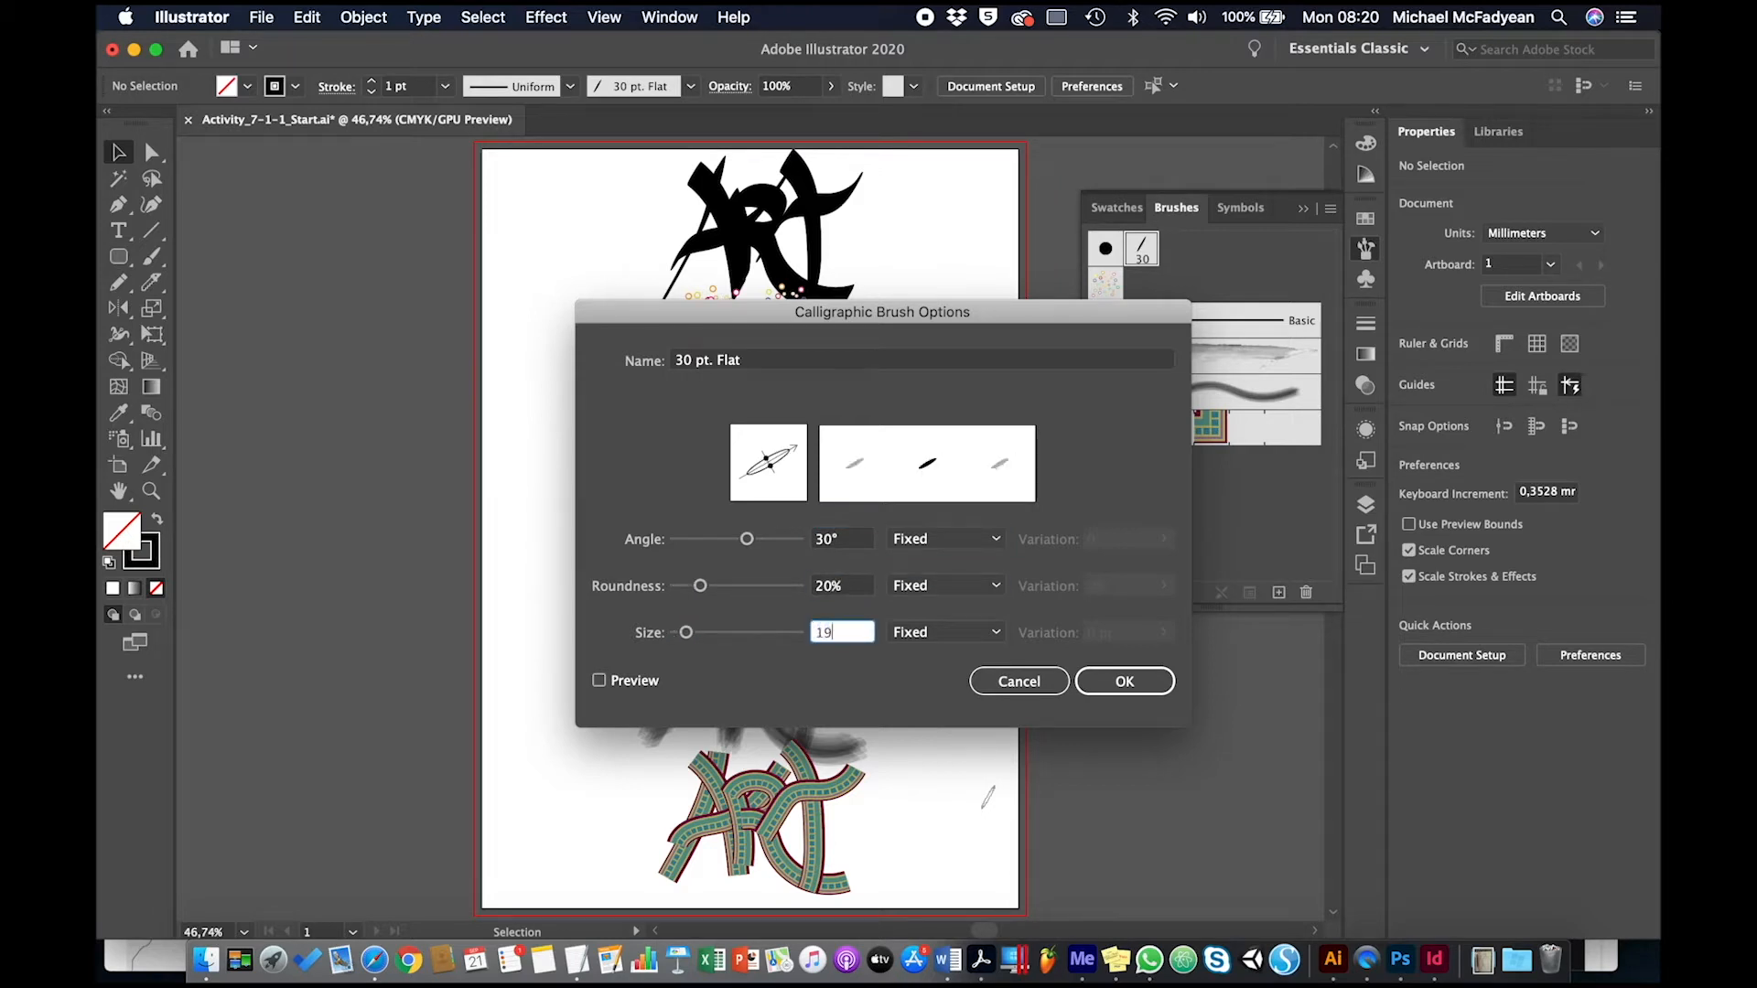
{"action": "left_click", "coordinate": [1127, 679]}
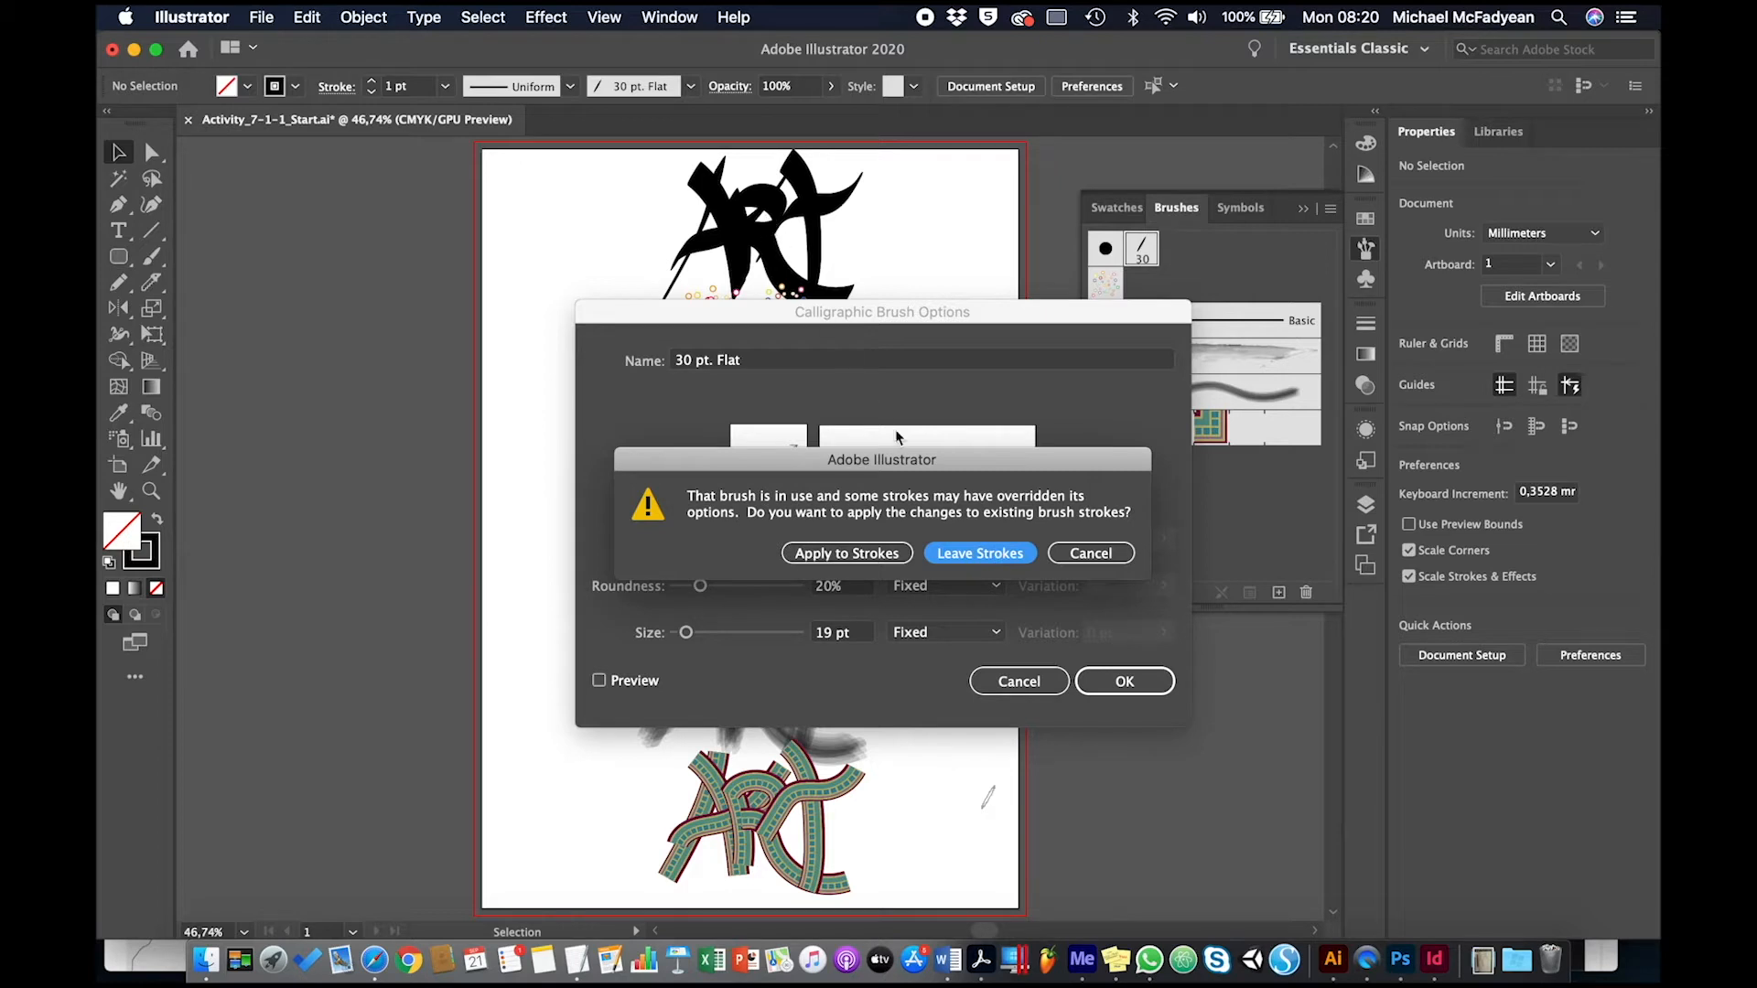
{"action": "left_click", "coordinate": [853, 549]}
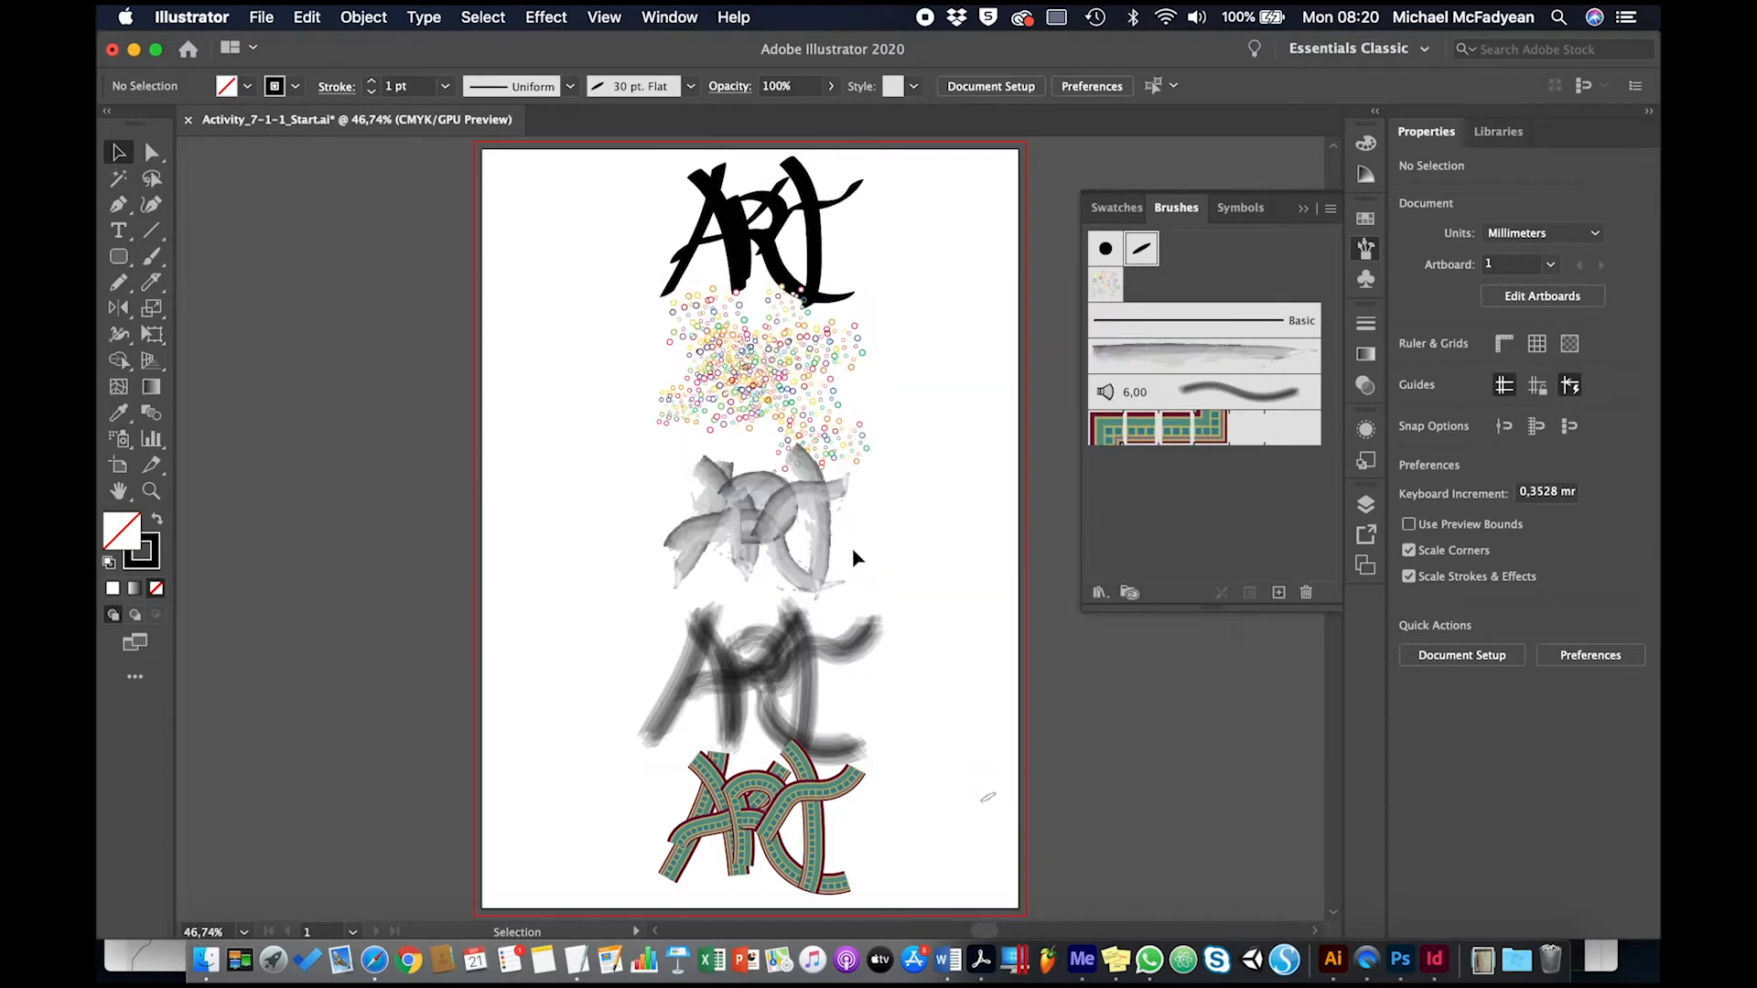
Step: Set the random size range of the Dot Rings scatter brush to 25% minimum and 200% maximum
{"action": "double_click", "coordinate": [1108, 288]}
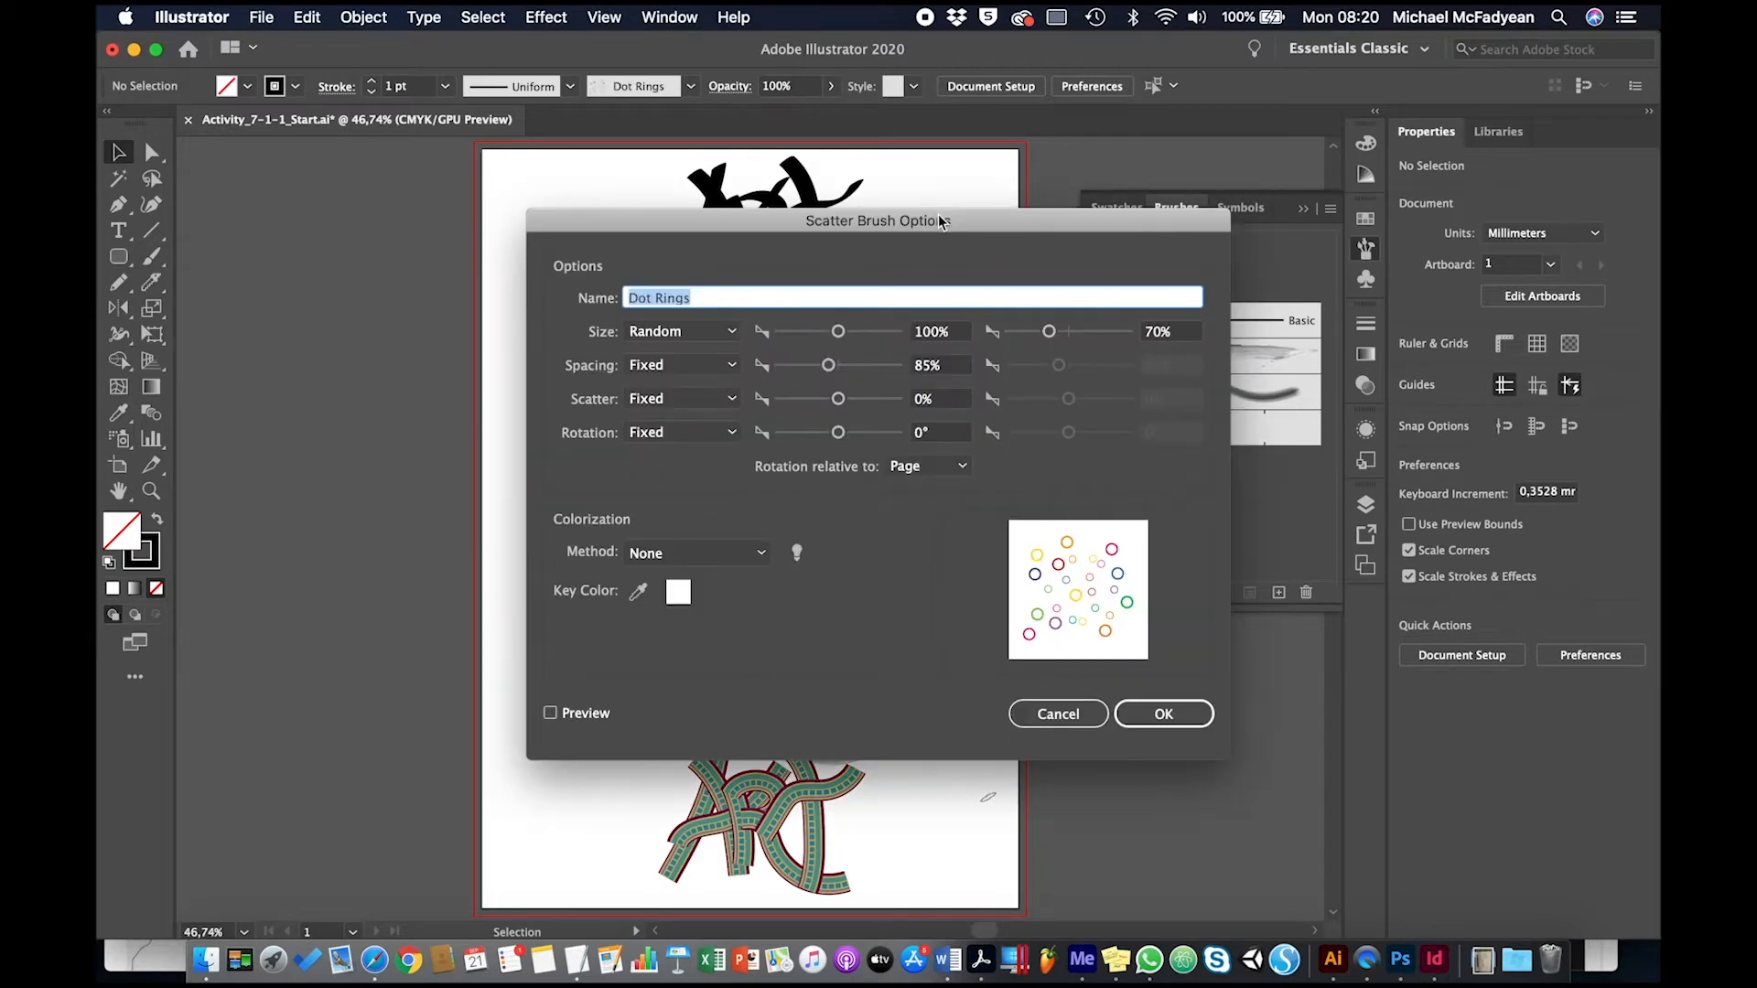
{"action": "mouse_move", "coordinate": [937, 214]}
{"action": "left_mouse_down"}
{"action": "mouse_move", "coordinate": [1003, 340]}
{"action": "mouse_move", "coordinate": [1058, 344]}
{"action": "left_mouse_up"}
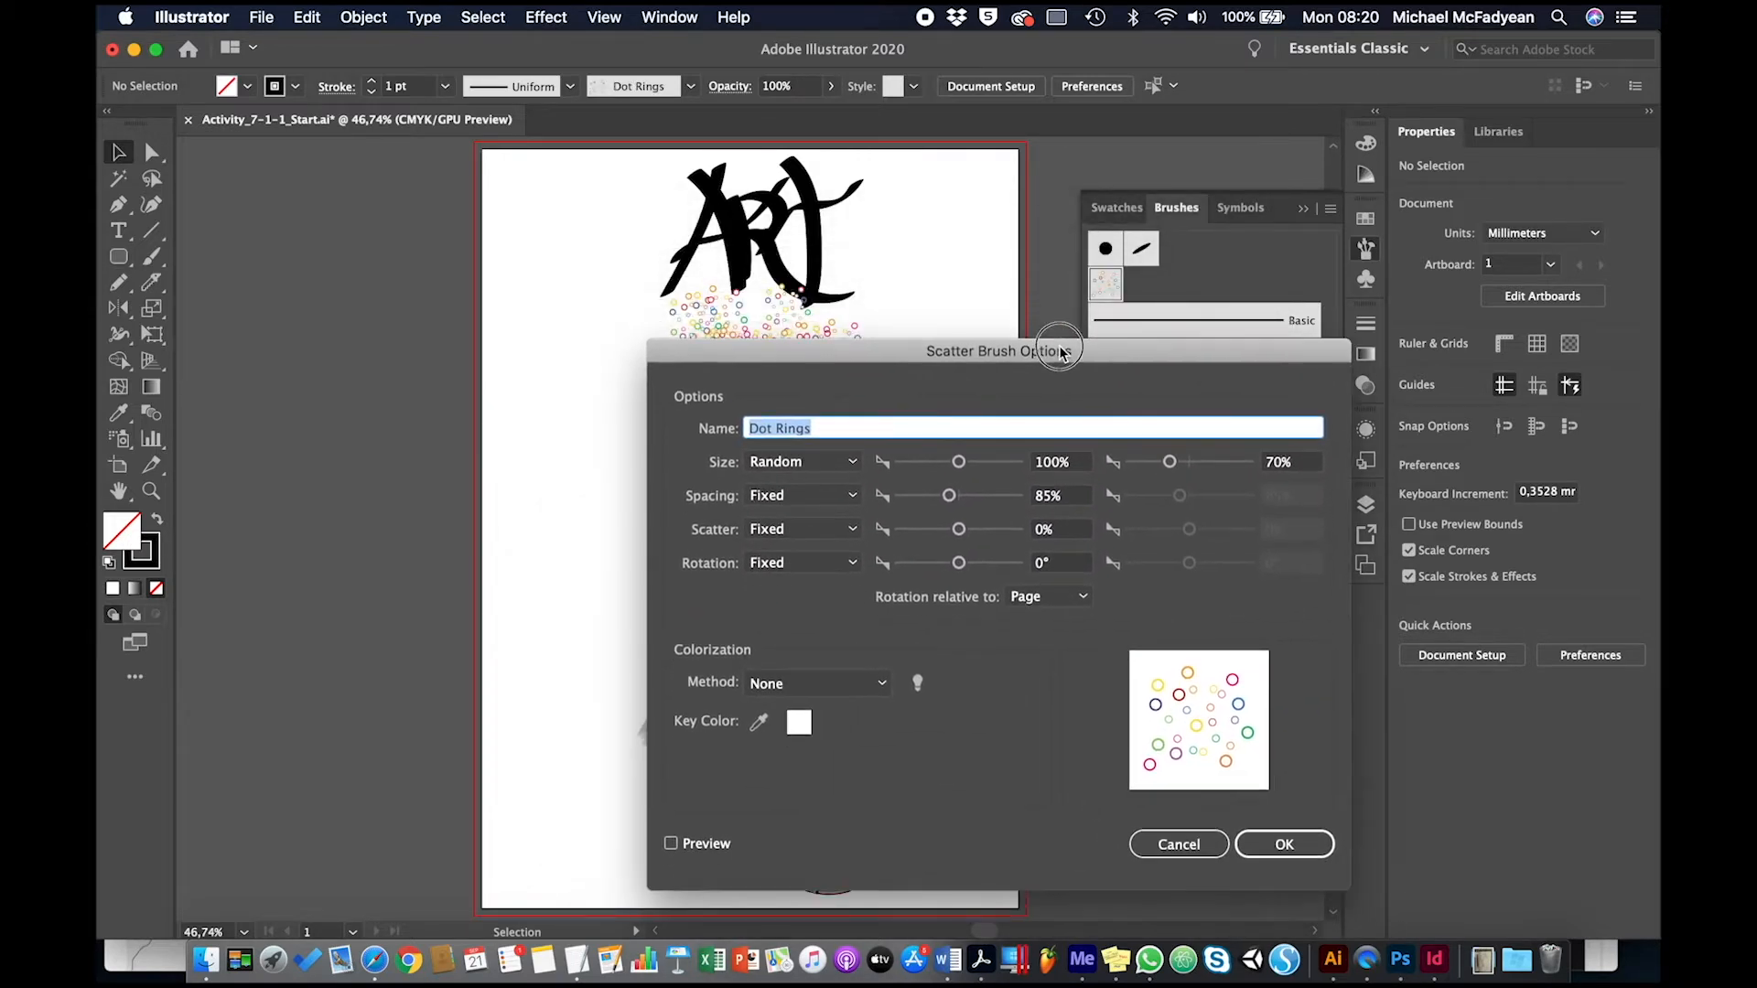
{"action": "left_click", "coordinate": [1058, 464]}
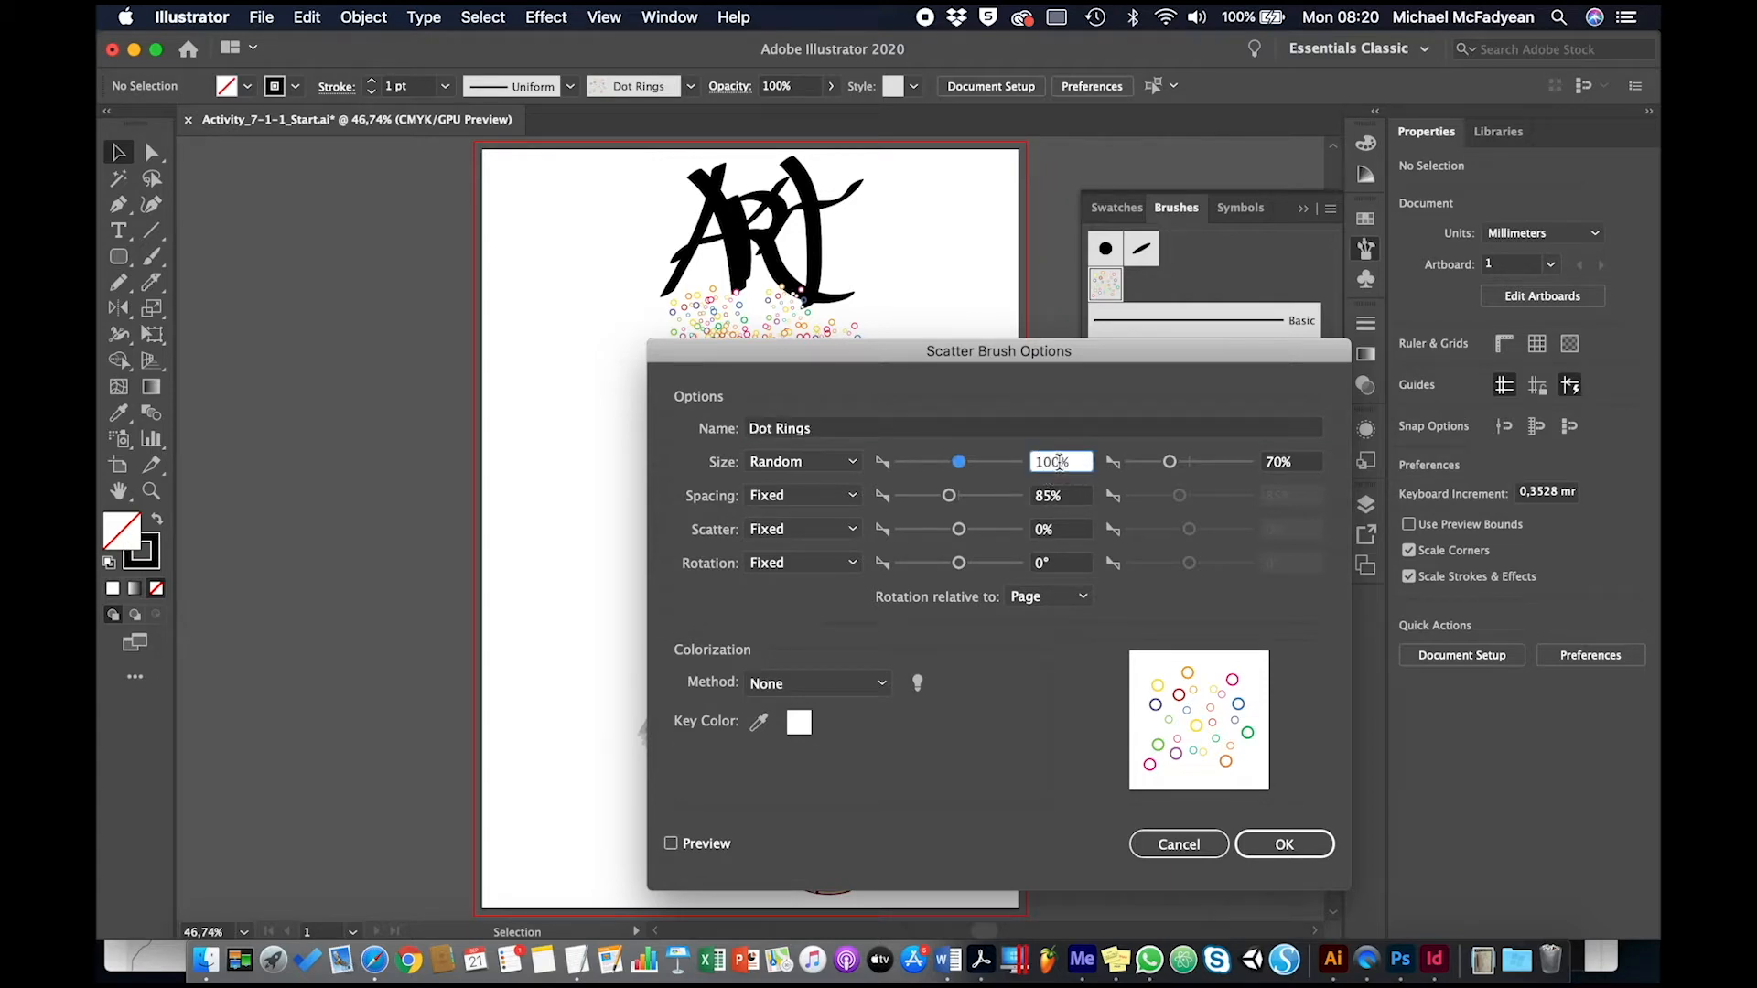
{"action": "double_click", "coordinate": [1052, 462]}
{"action": "type", "text": "25"}
{"action": "key", "text": "Tab"}
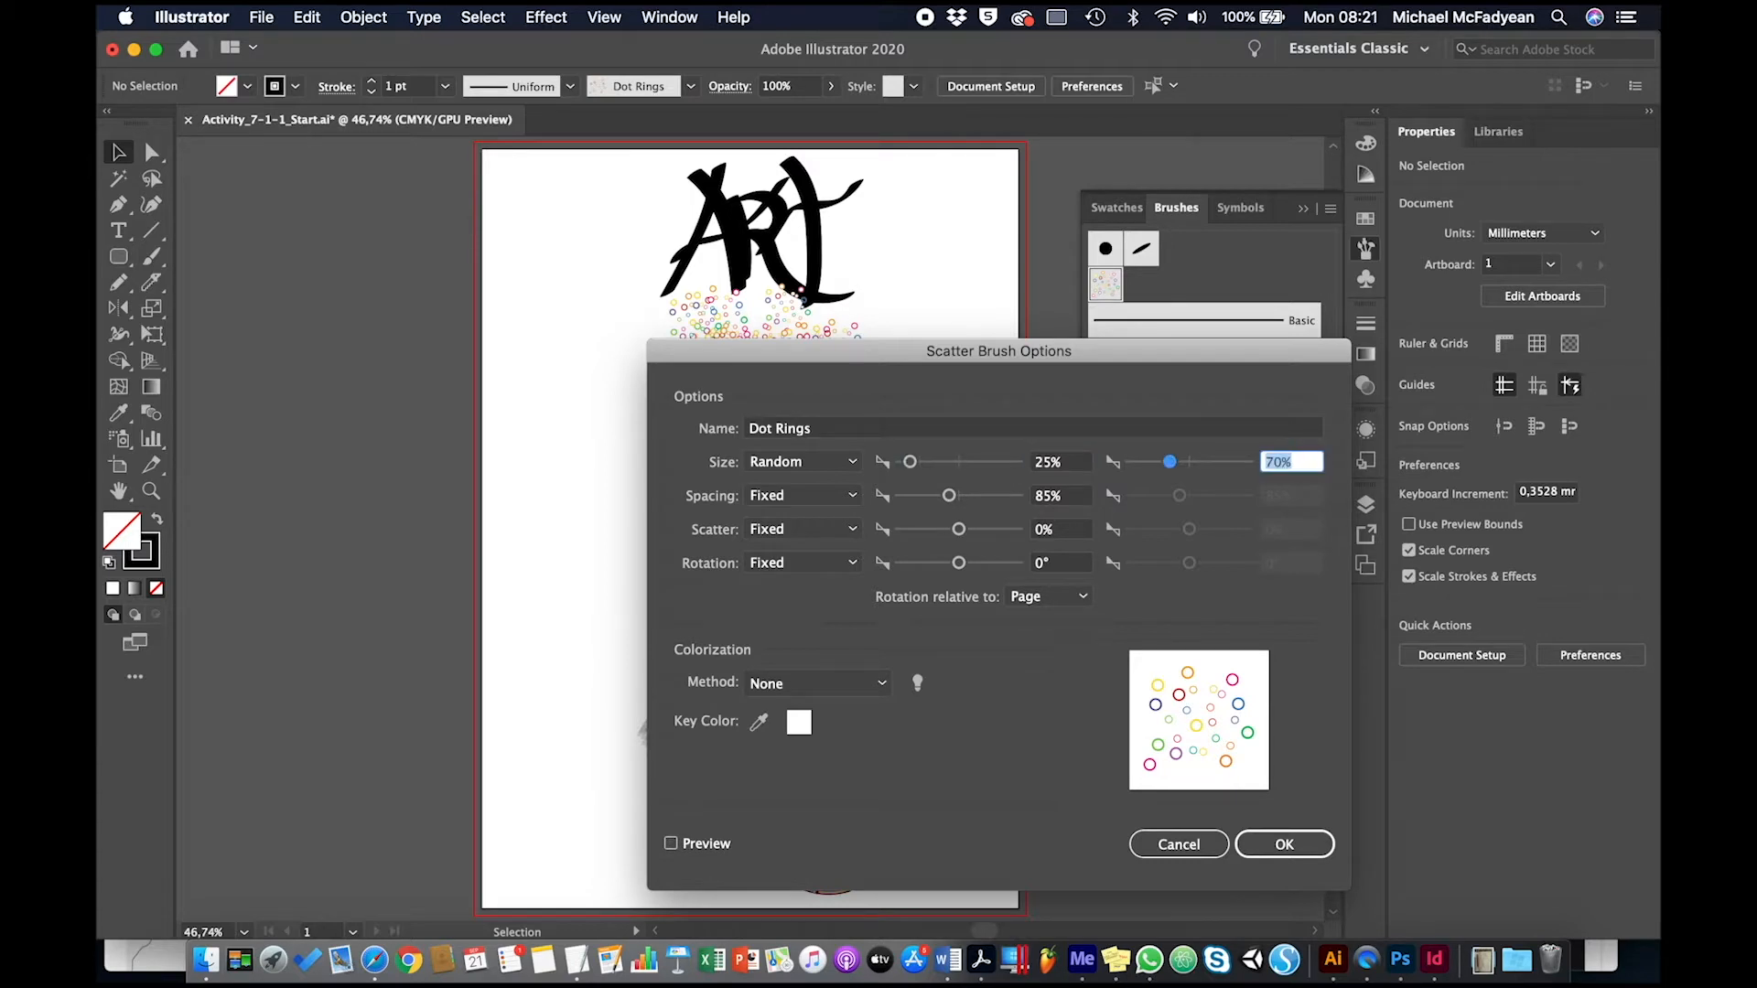
{"action": "type", "text": "200"}
Step: Make the Dot Rings brush's spacing Random, ranging from 20% to 80%
{"action": "left_click", "coordinate": [860, 497]}
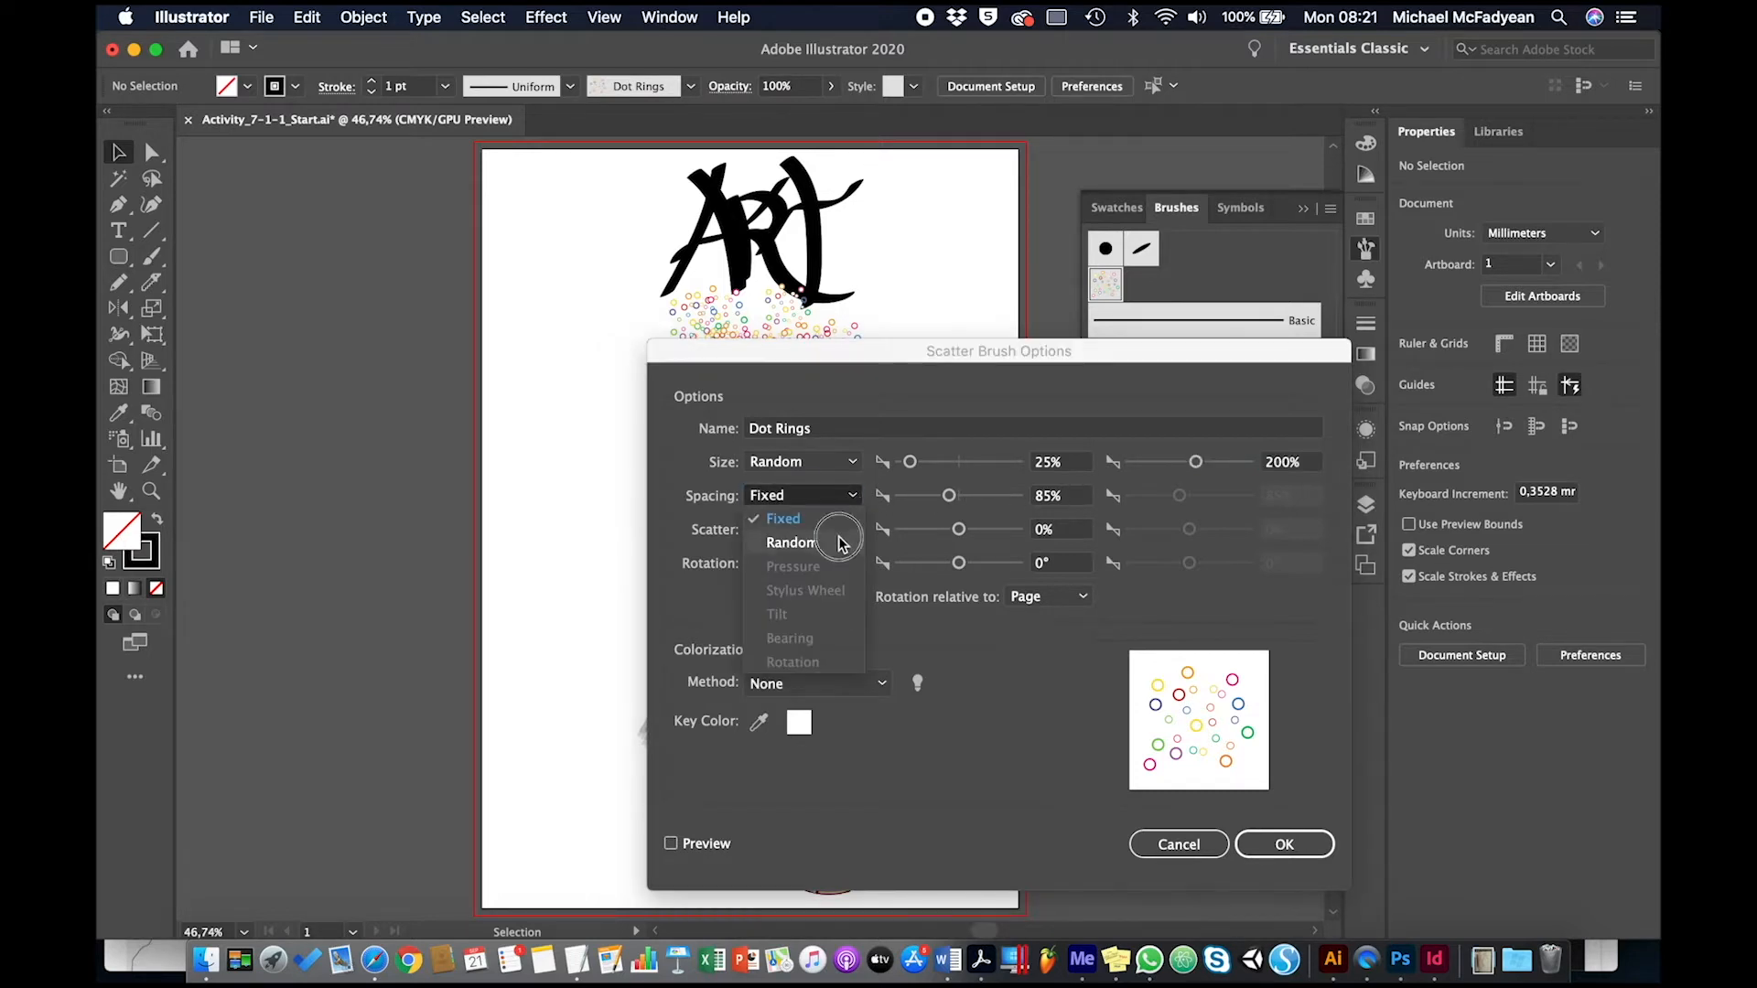
{"action": "left_click", "coordinate": [837, 536]}
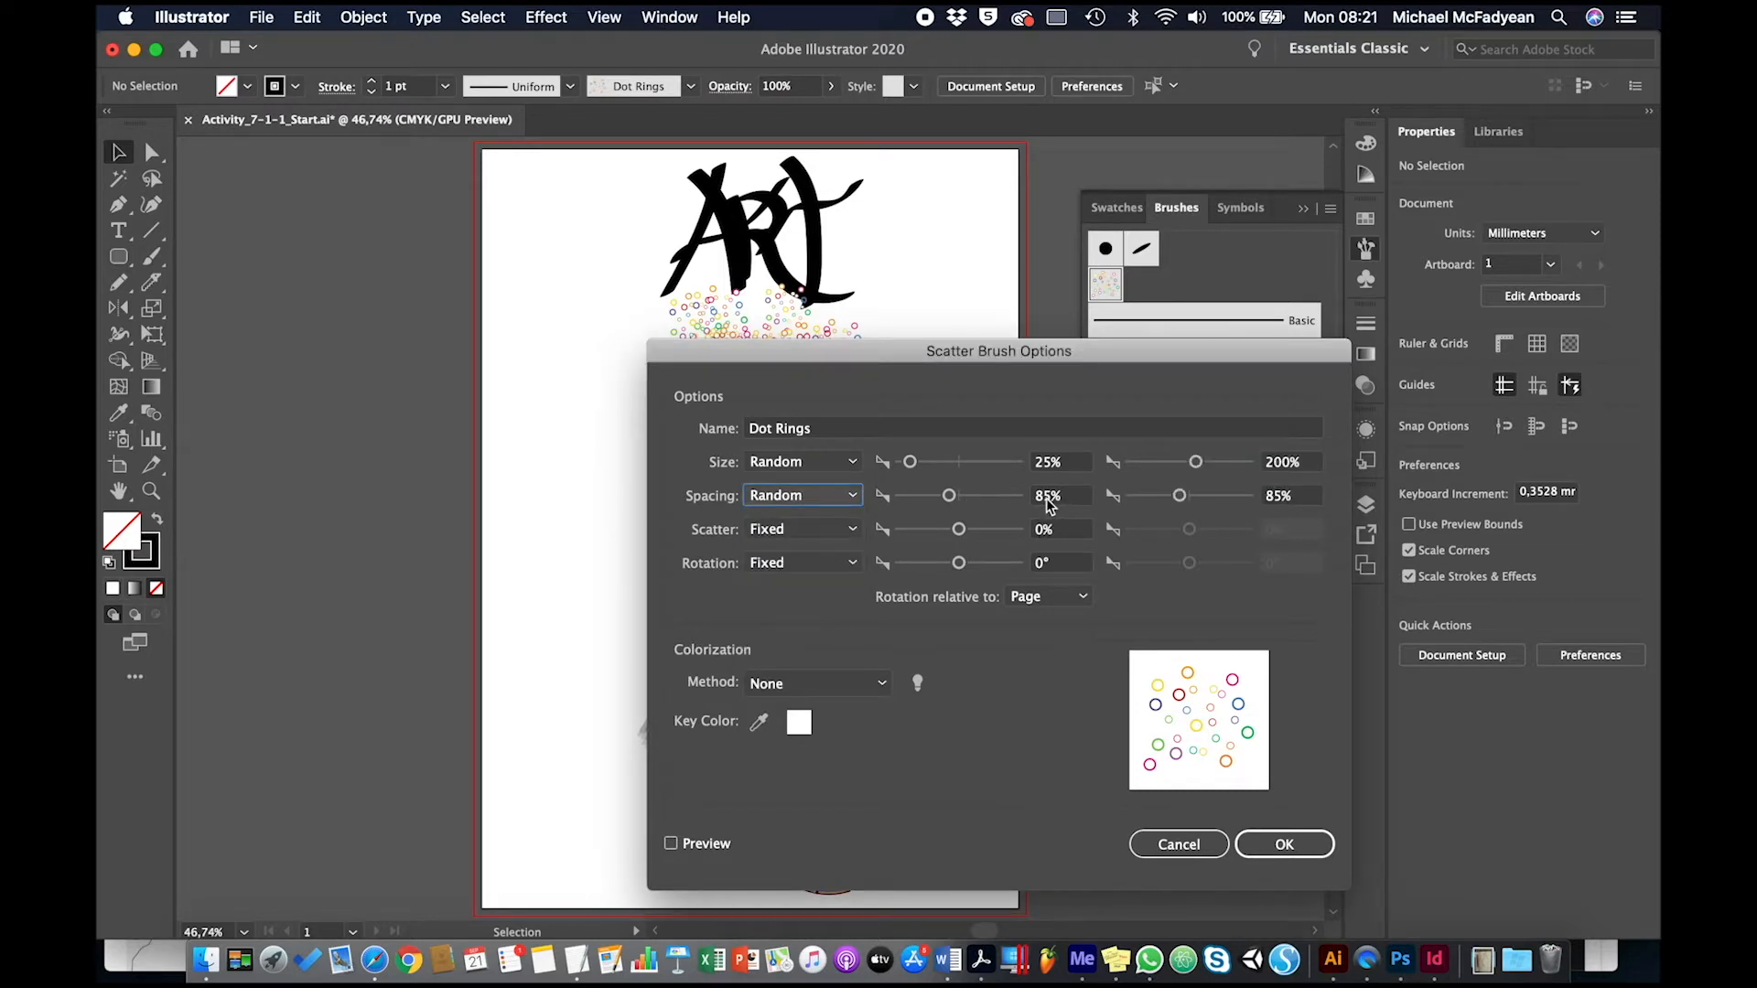
{"action": "left_click", "coordinate": [1048, 499]}
{"action": "type", "text": "20"}
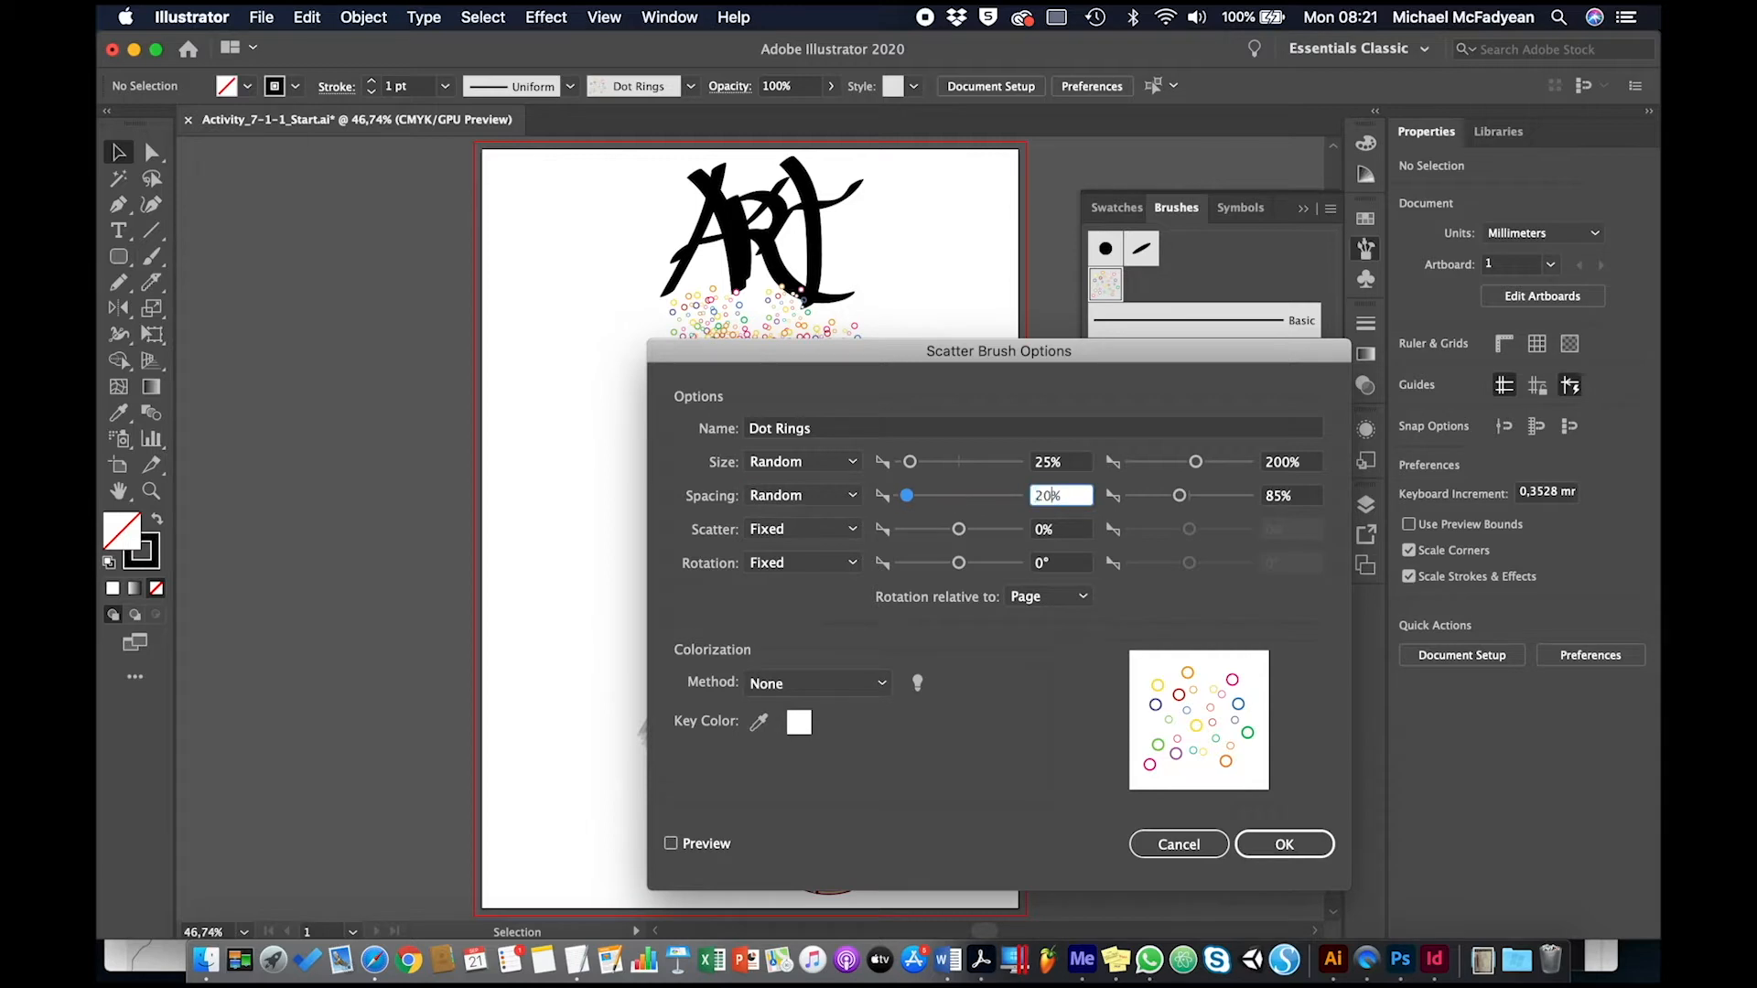
{"action": "key", "text": "Tab"}
{"action": "type", "text": "8"}
{"action": "key", "text": "Tab"}
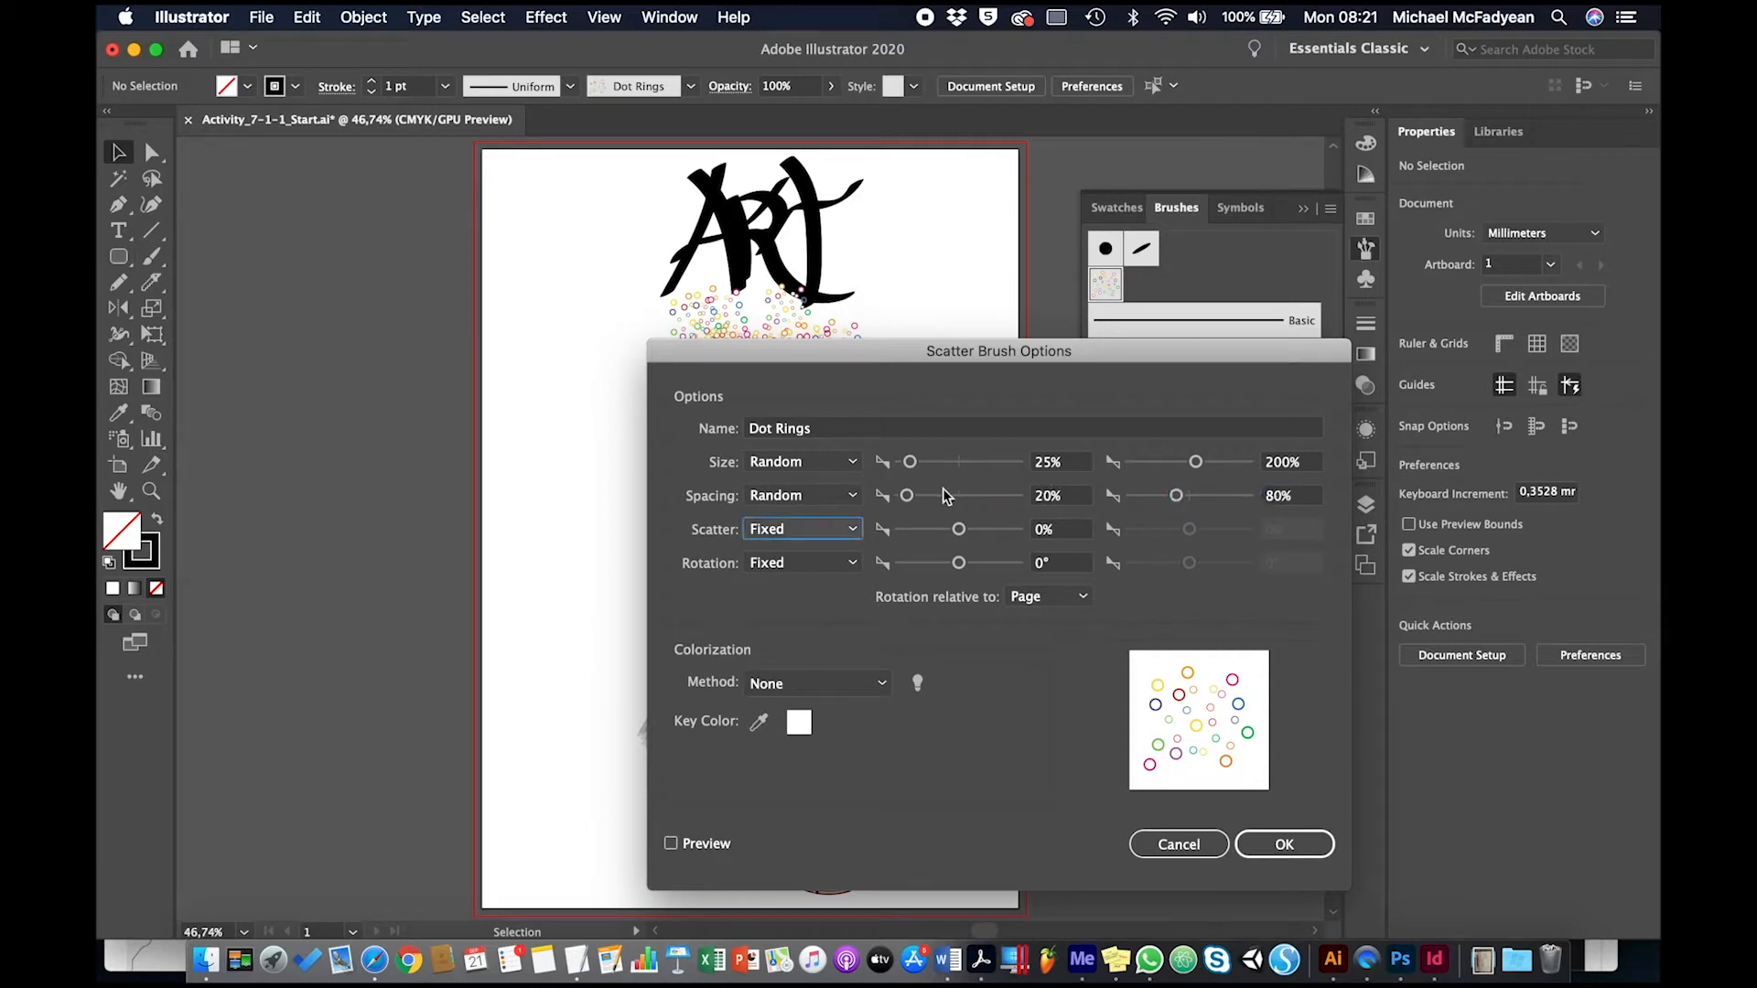
Step: Make the Dot Rings brush's scatter Random, from 13% to 108%, and apply the brush changes to existing strokes
{"action": "left_click", "coordinate": [855, 527]}
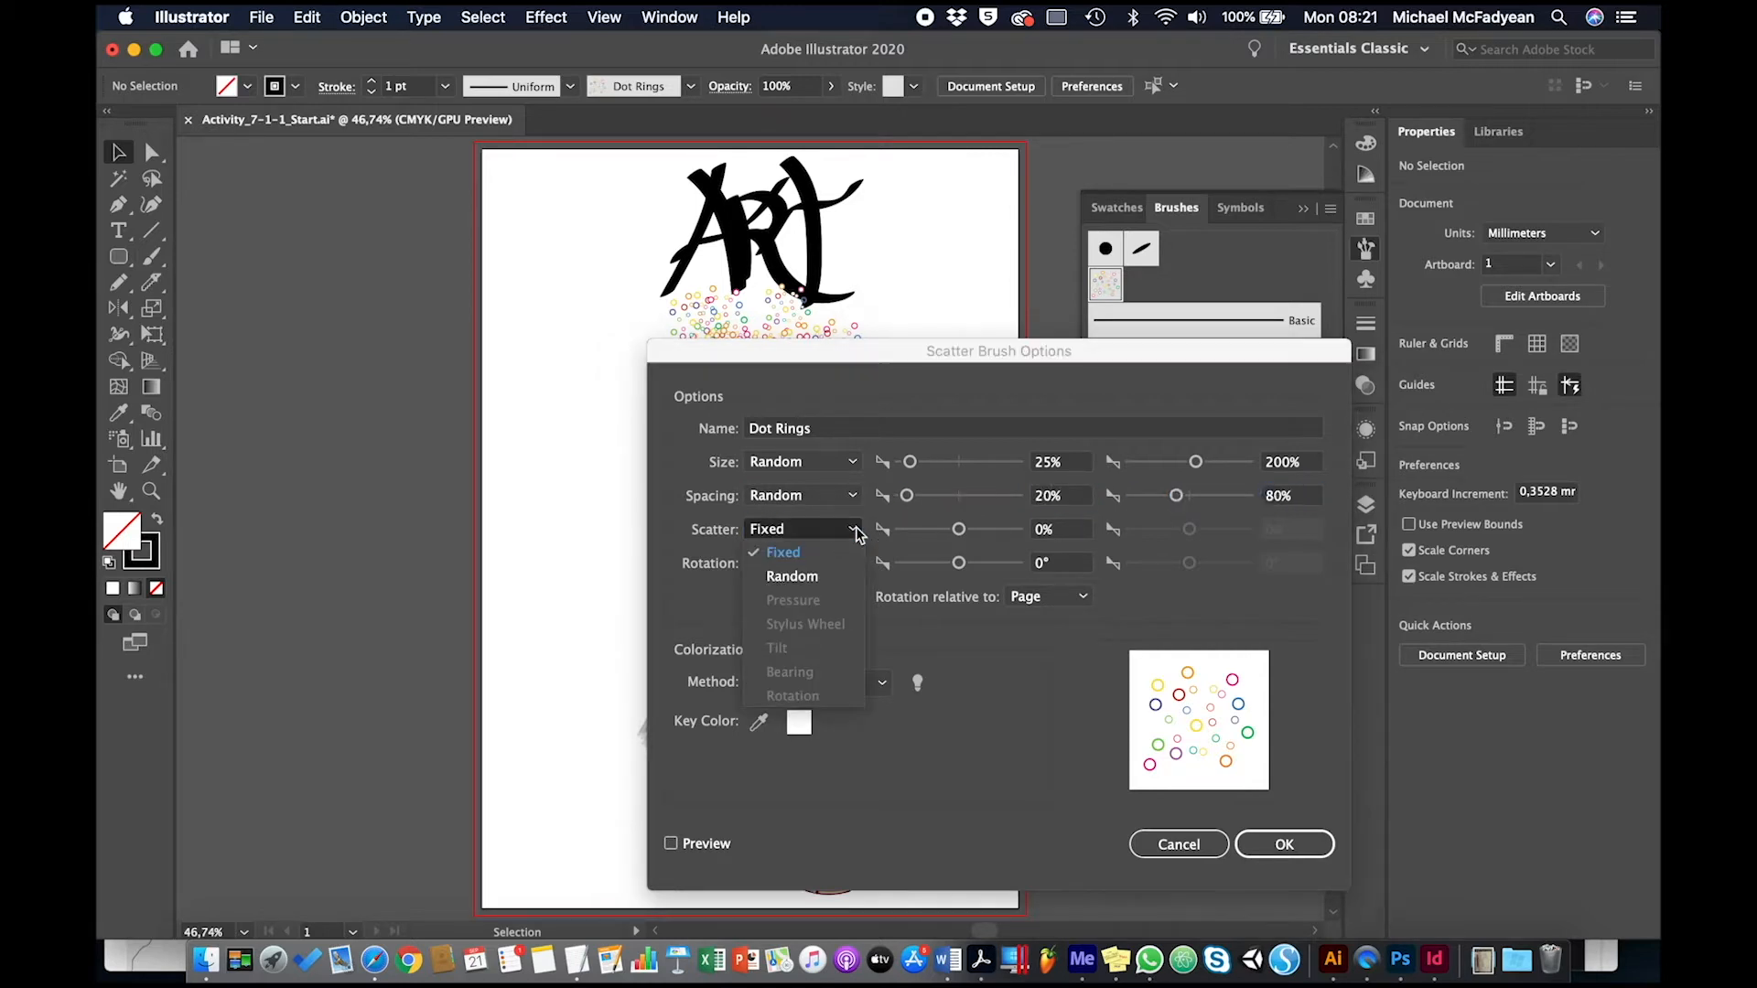
{"action": "left_click", "coordinate": [836, 574]}
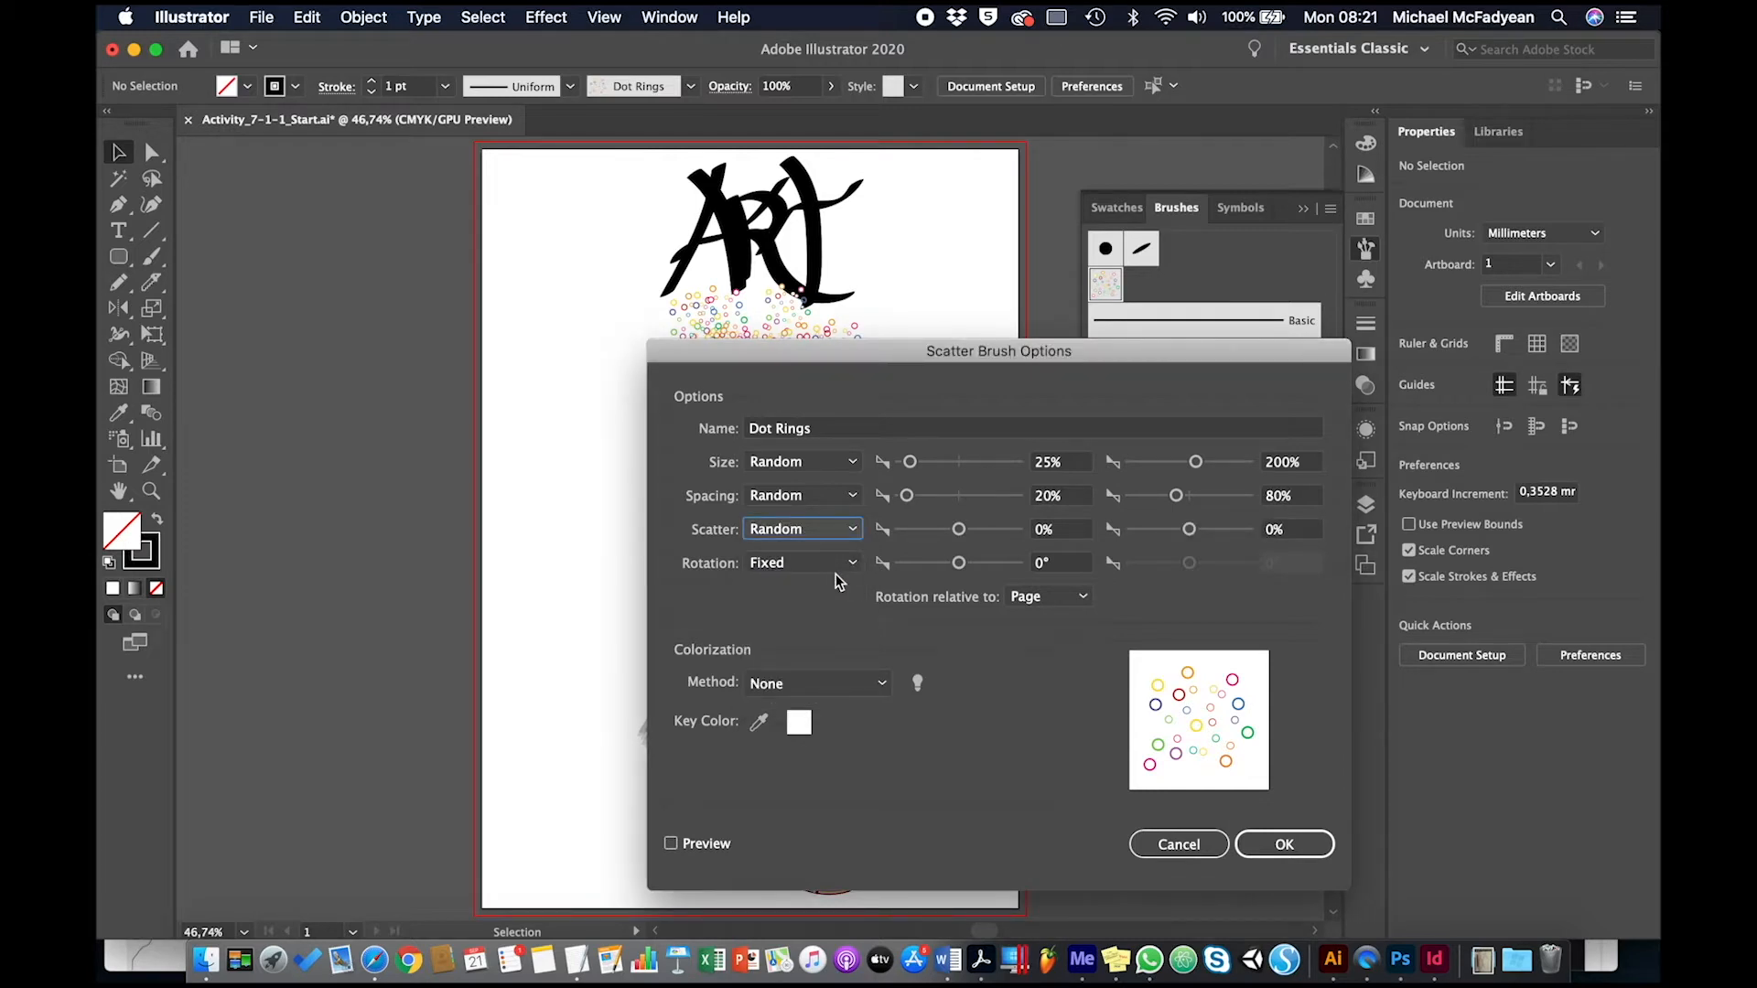
{"action": "left_click", "coordinate": [1052, 530]}
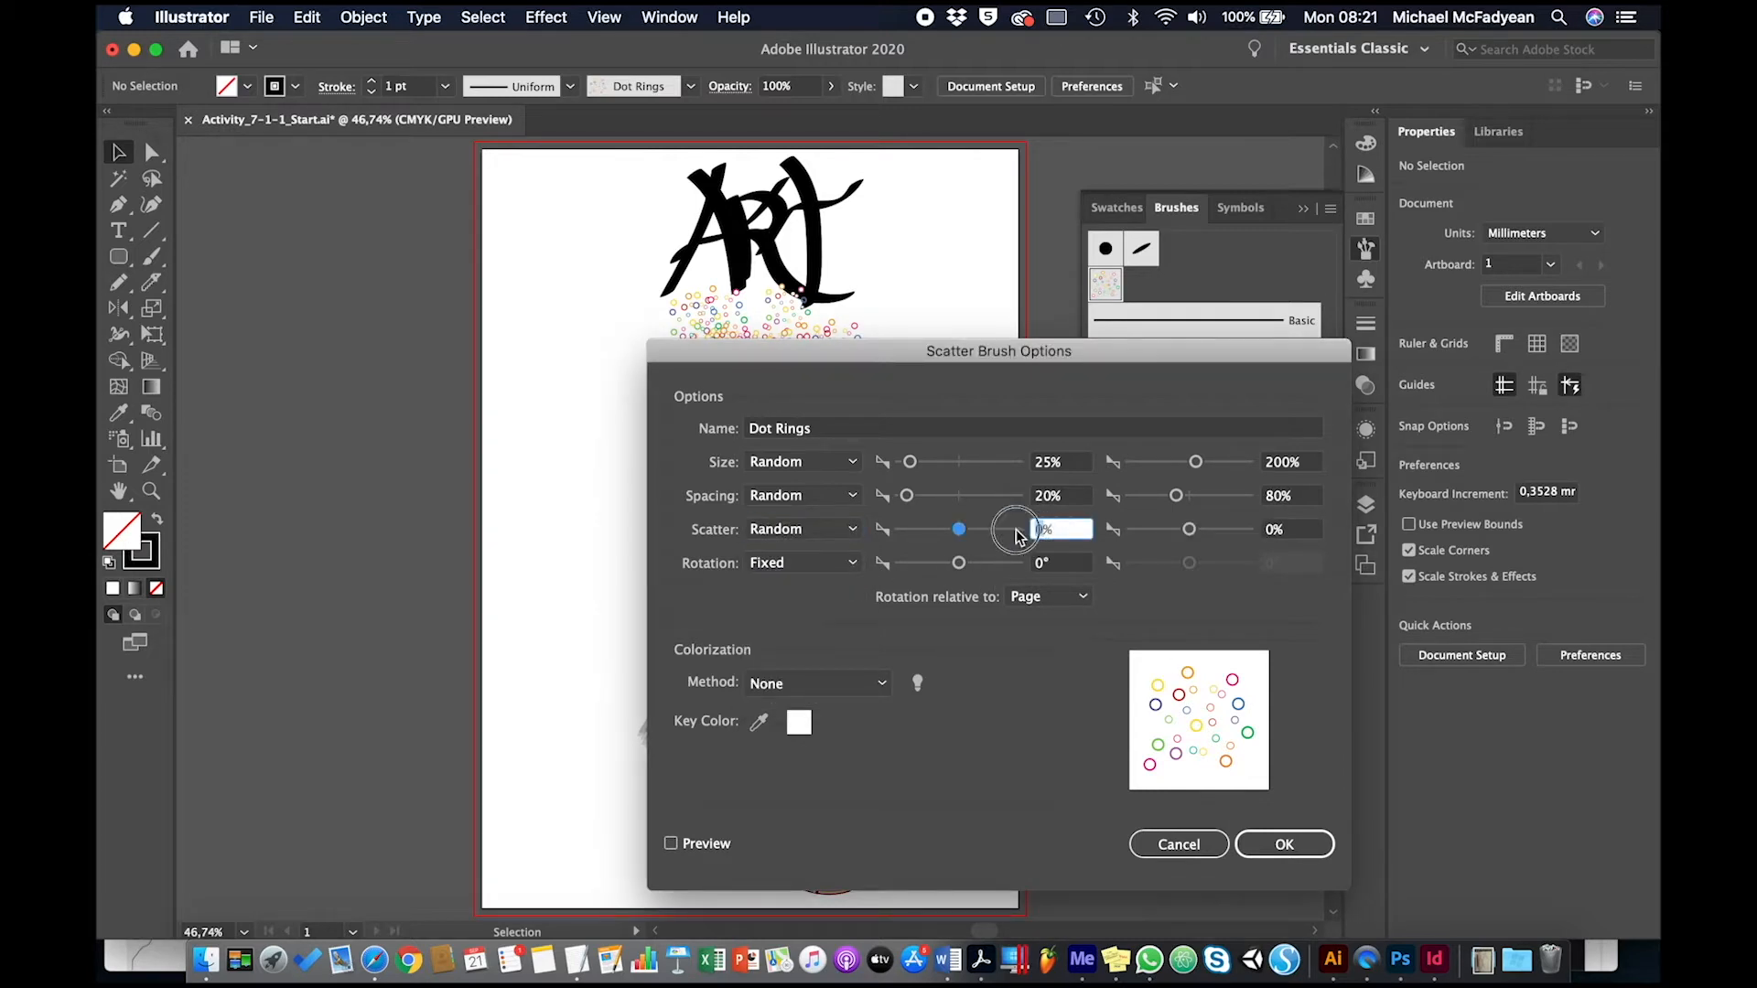
{"action": "type", "text": "13"}
{"action": "key", "text": "Tab"}
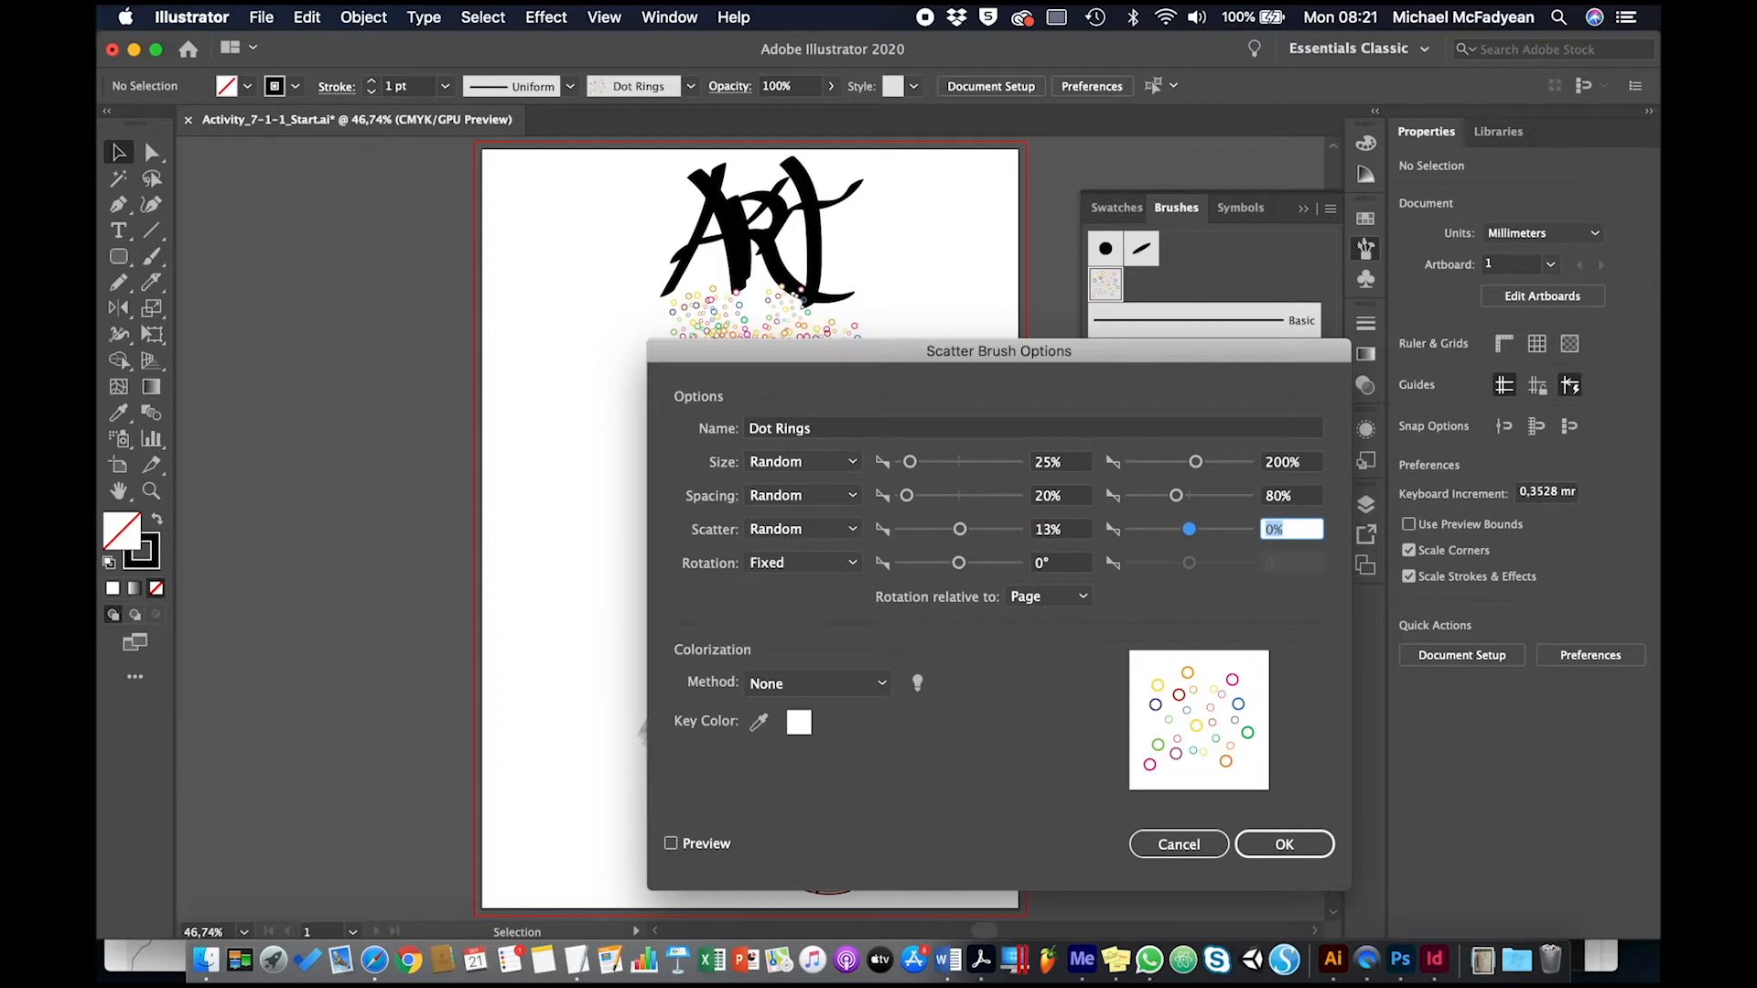
{"action": "type", "text": "108"}
{"action": "key", "text": "Tab"}
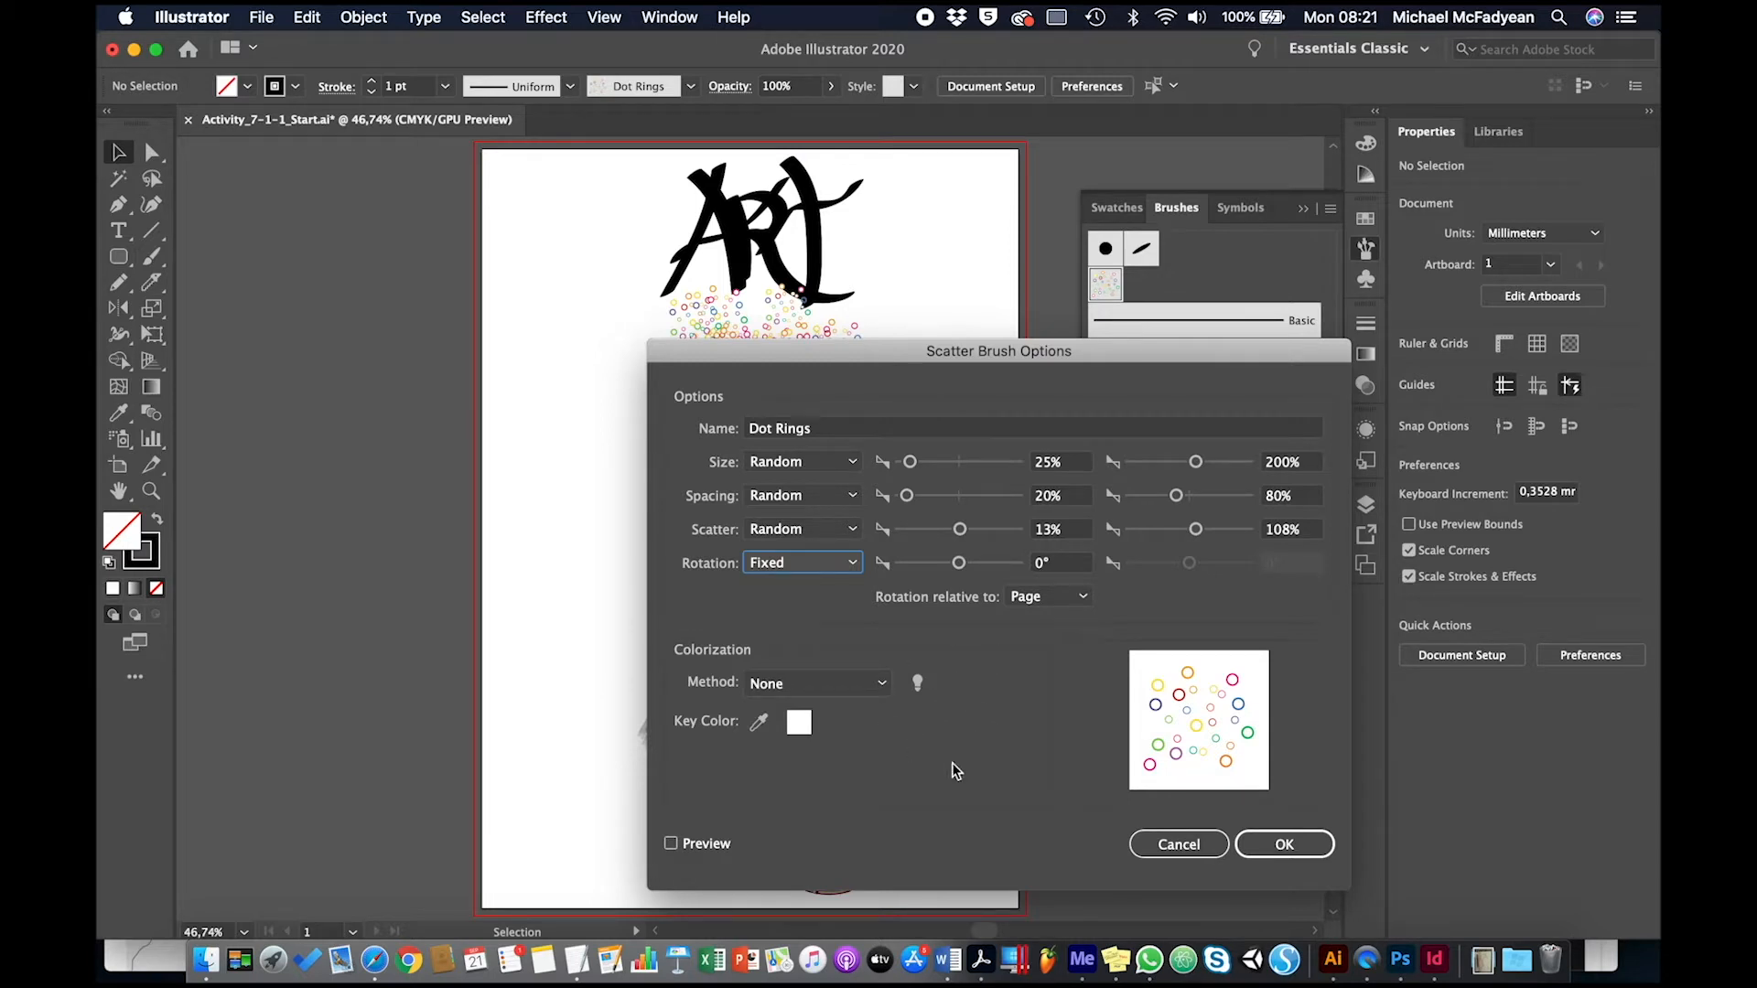
{"action": "left_click", "coordinate": [1283, 845]}
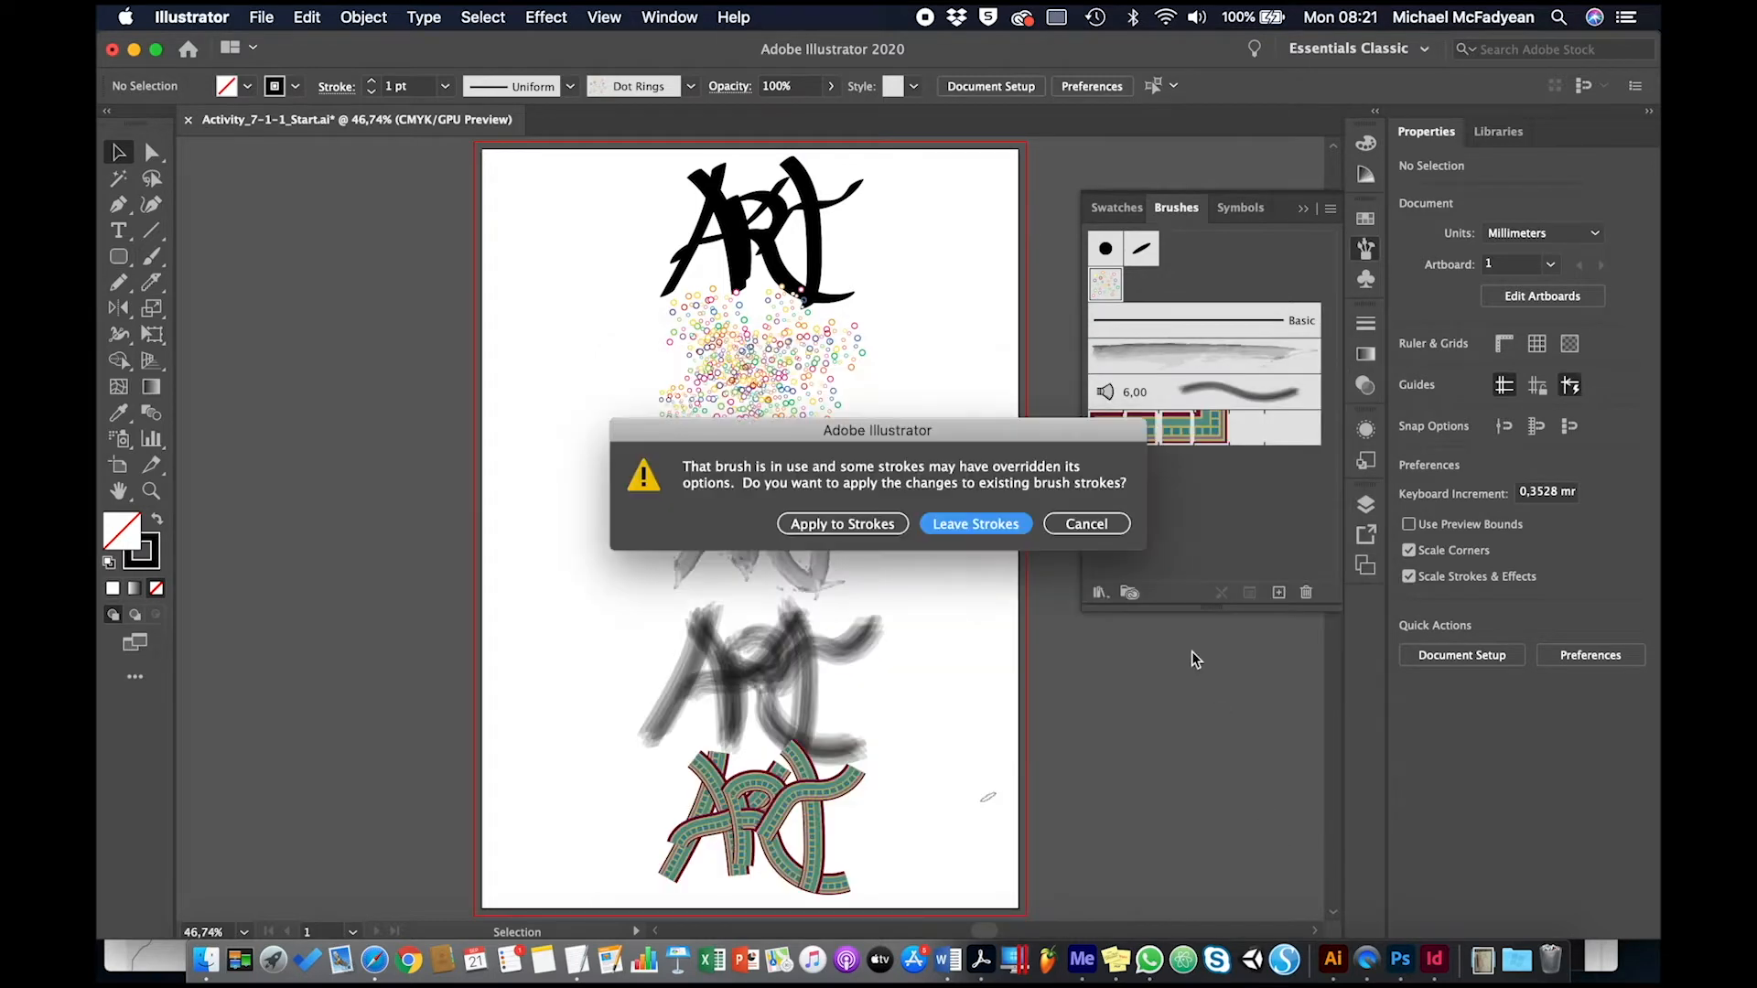
{"action": "left_click", "coordinate": [885, 529]}
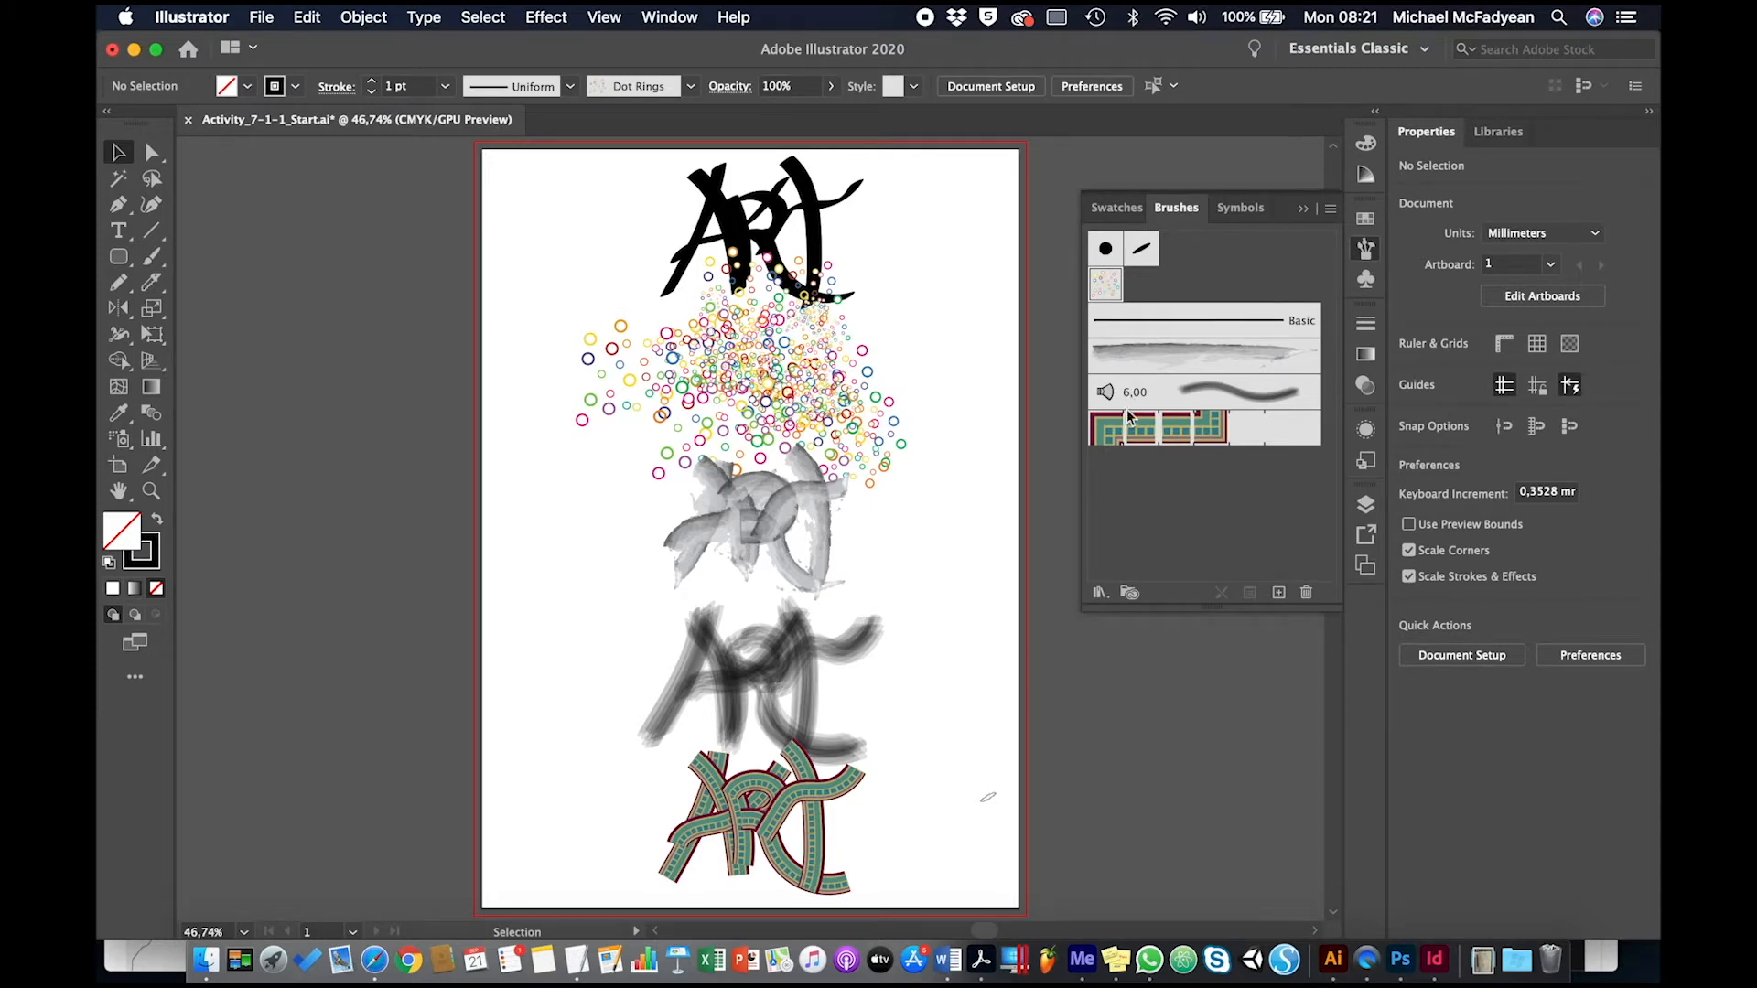
Step: Set the fixed width of the Watercolor Stroke 3 art brush to 85%
{"action": "double_click", "coordinate": [1133, 364]}
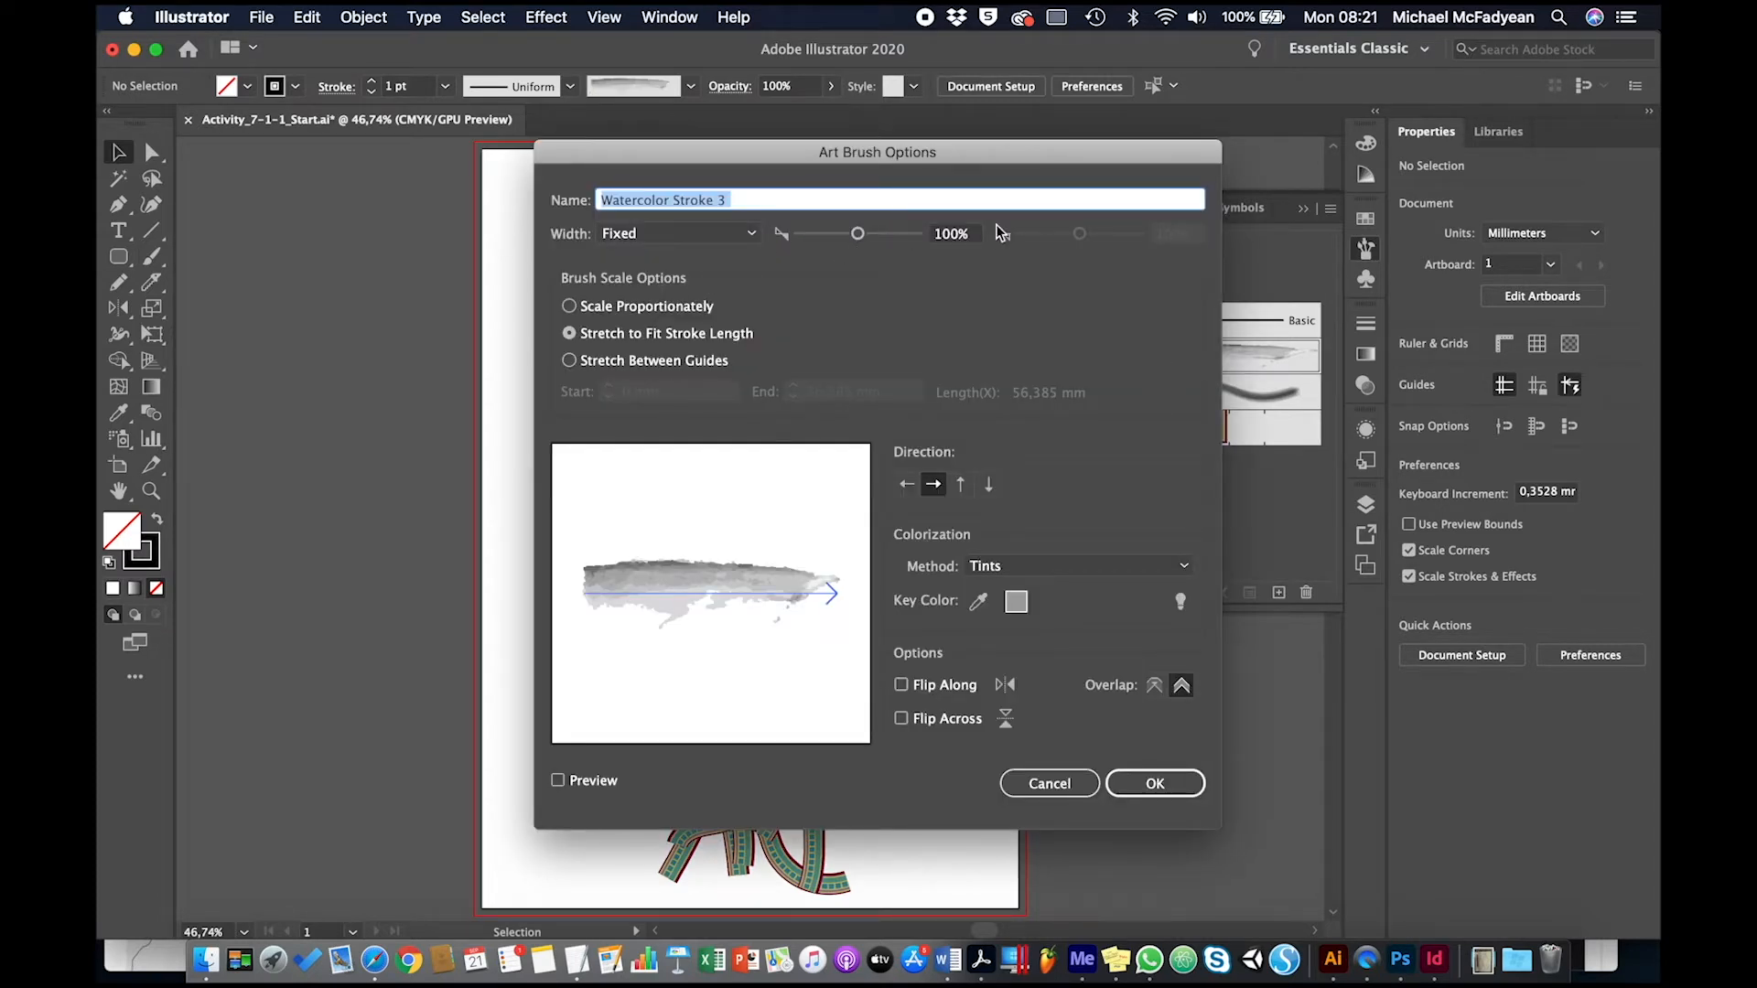
{"action": "left_click", "coordinate": [947, 233]}
{"action": "double_click", "coordinate": [950, 235]}
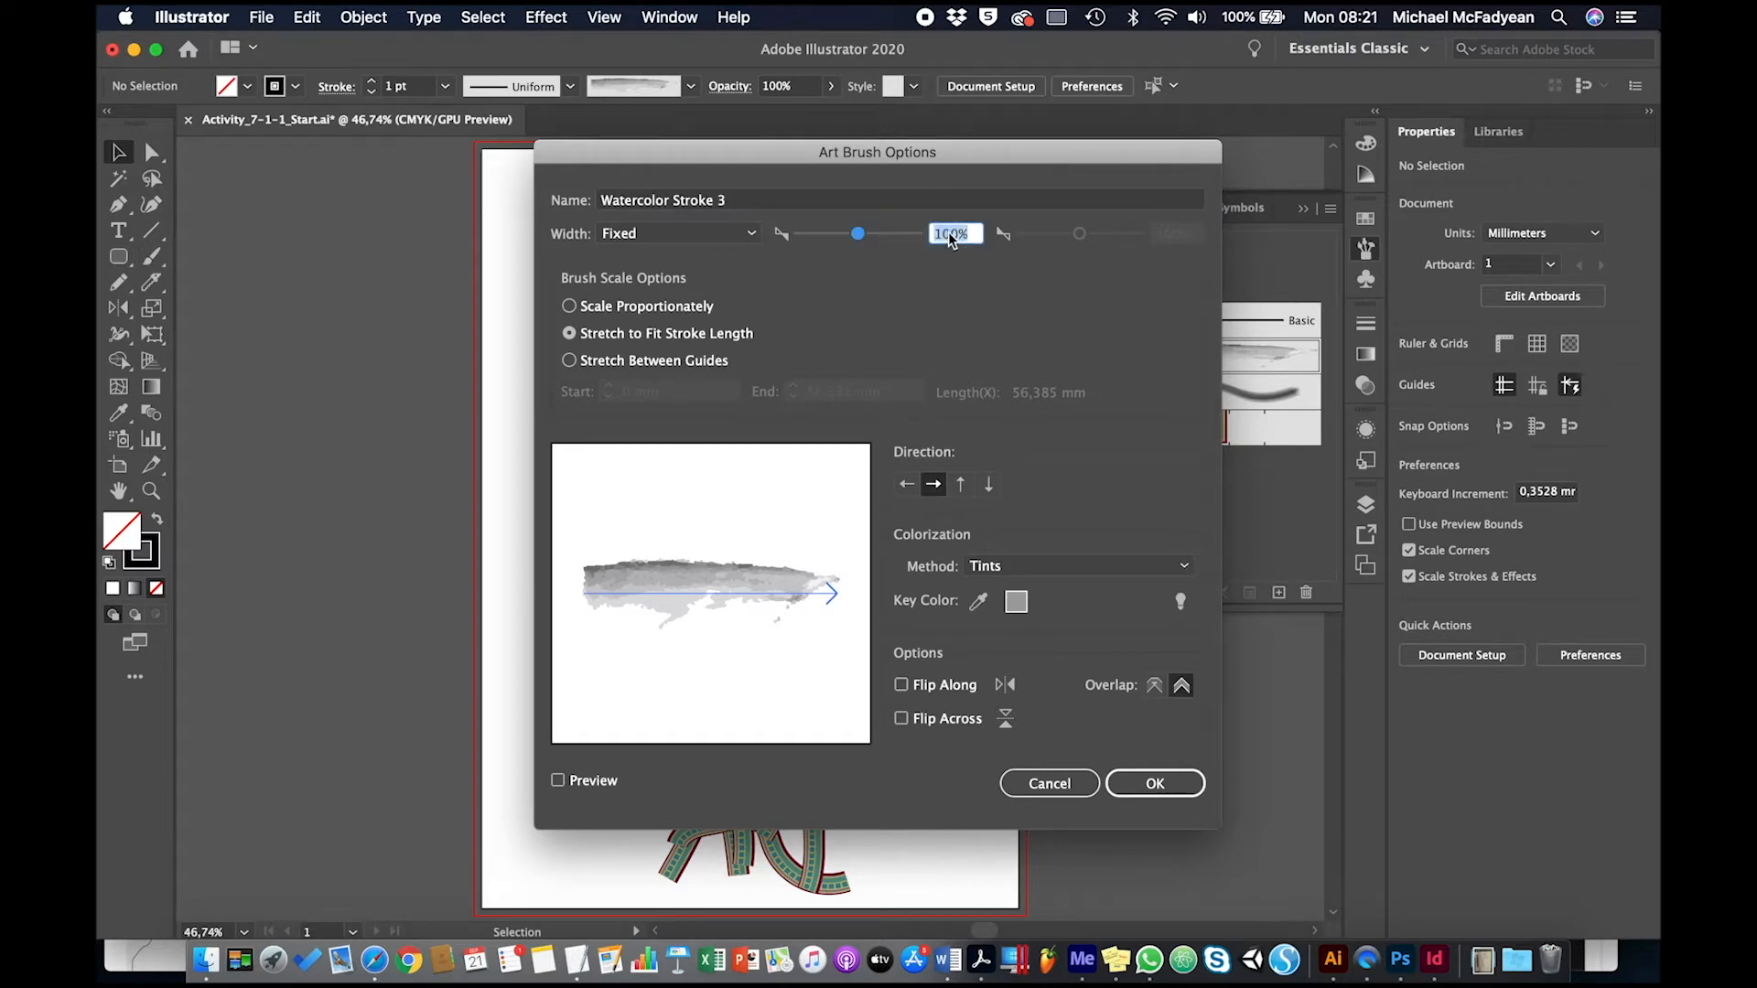
{"action": "type", "text": "85"}
{"action": "key", "text": "Tab"}
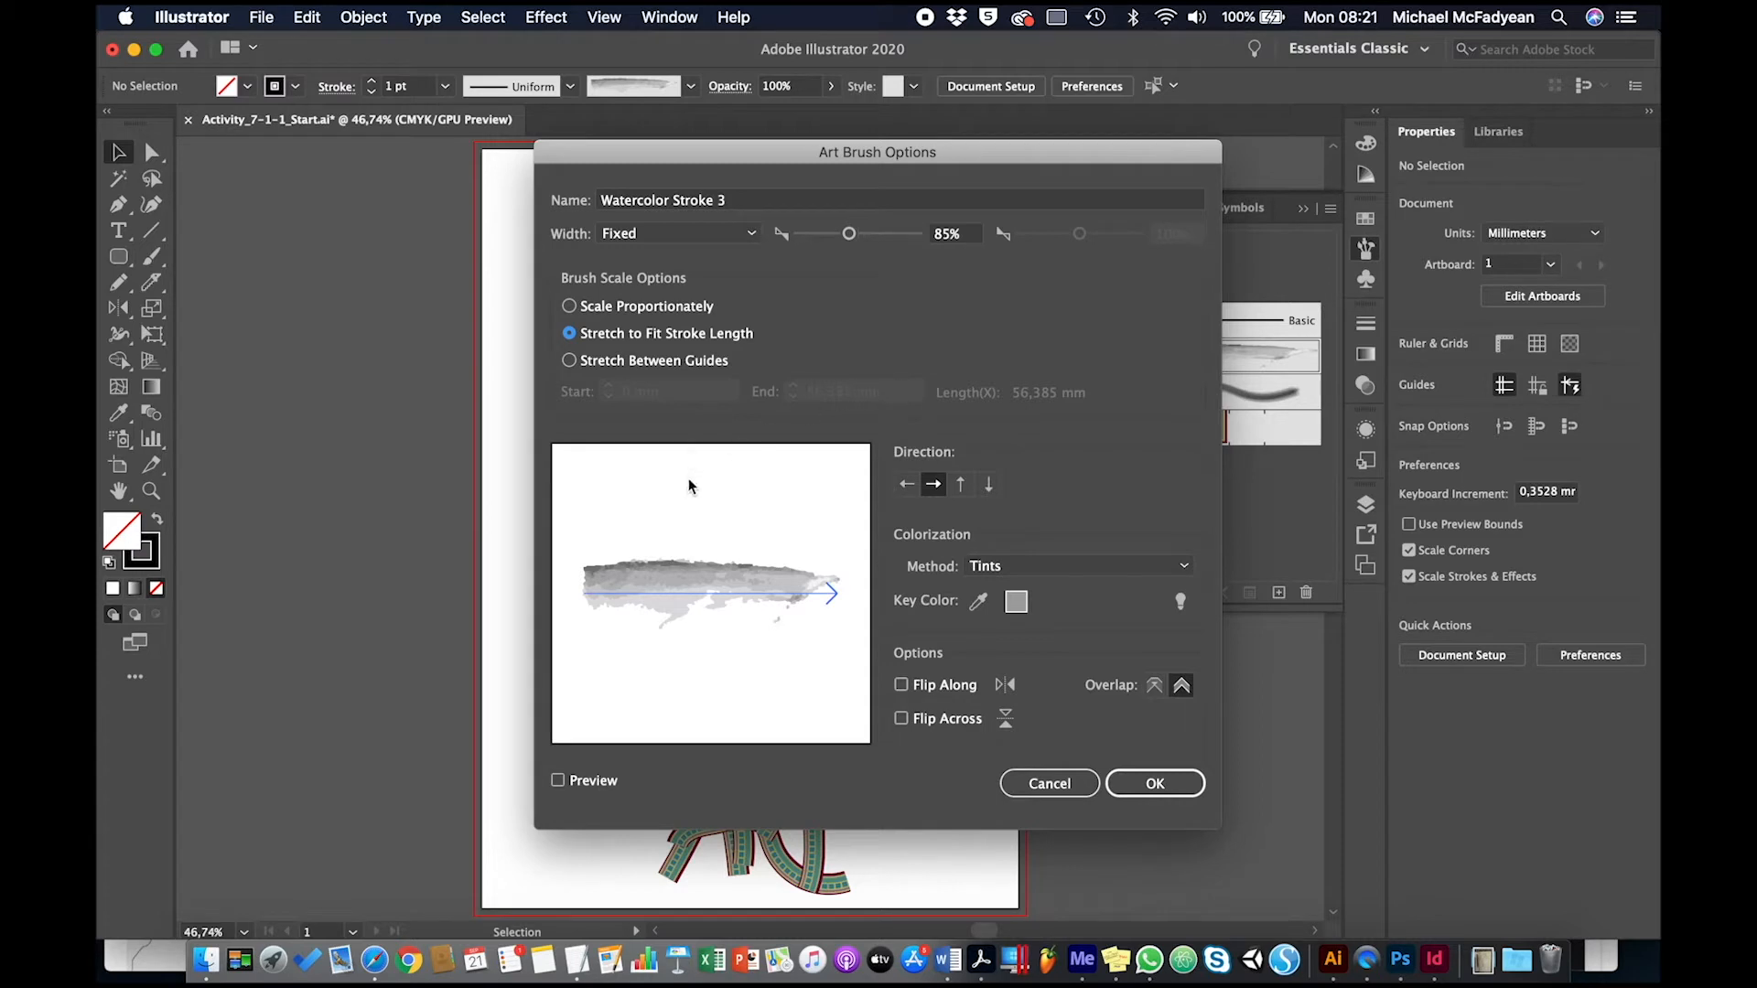
Step: Flip the Watercolor Stroke 3 brush along its length, set its colorization to Tints and Shades, and apply the changes to existing strokes
{"action": "left_click", "coordinate": [901, 685]}
{"action": "left_click", "coordinate": [1016, 567]}
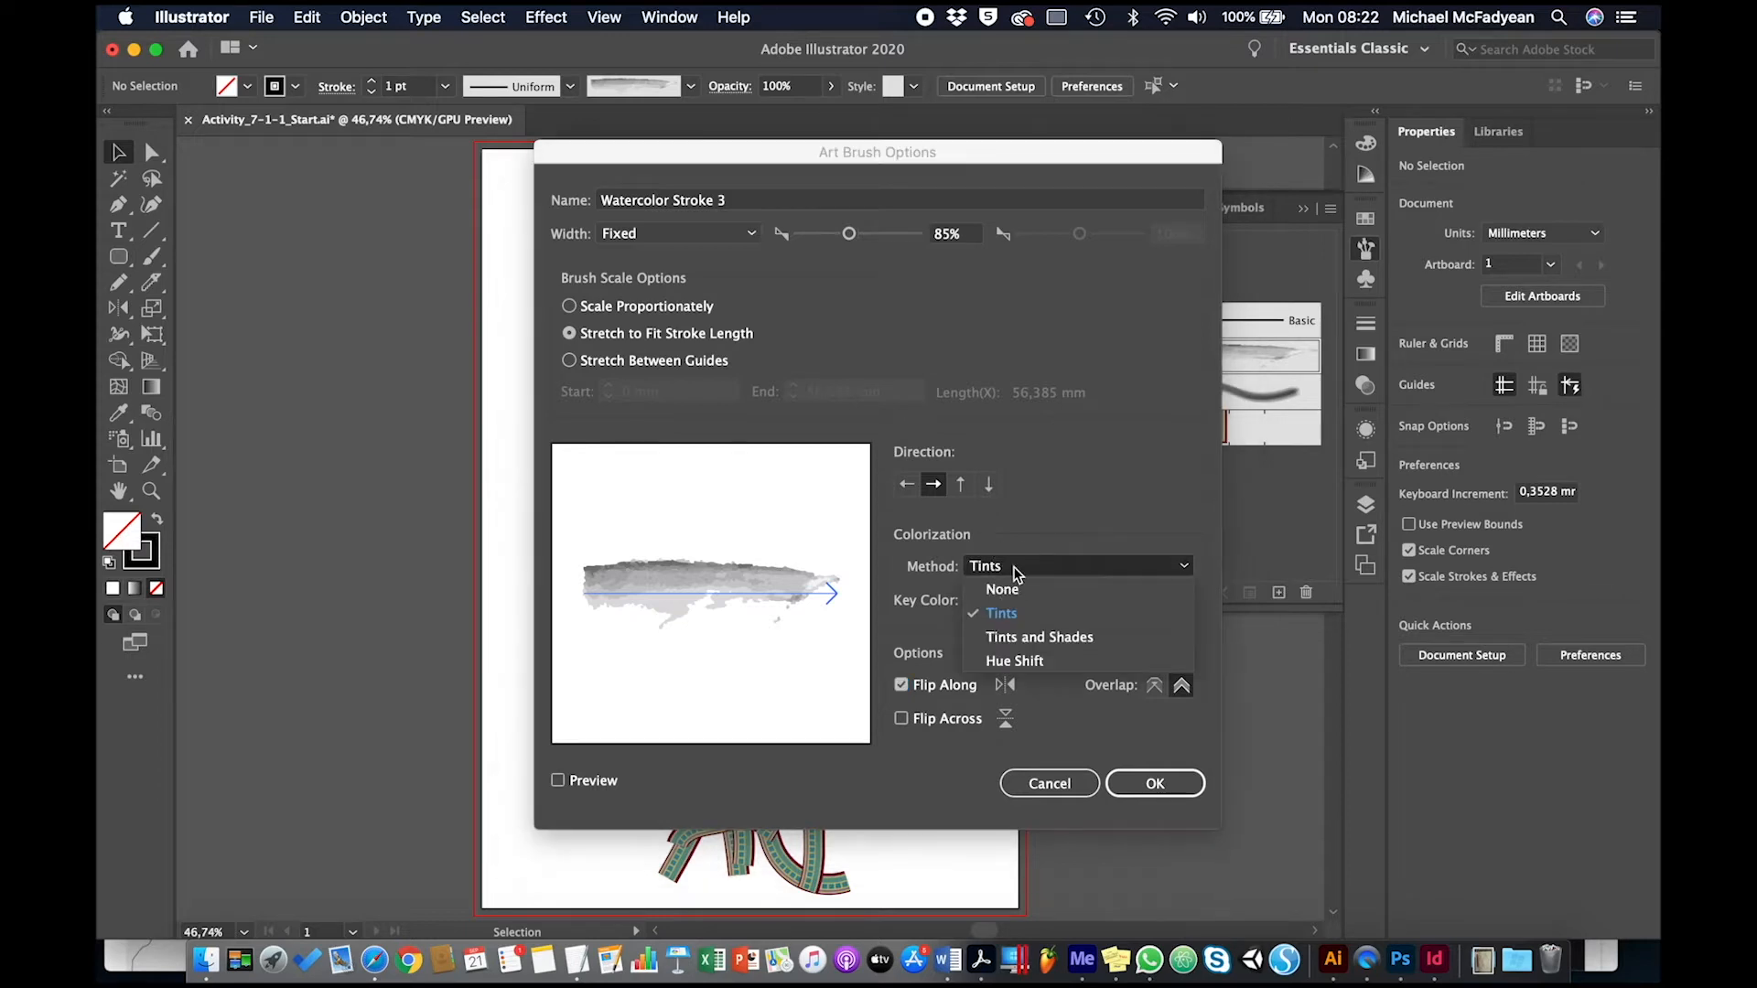
{"action": "left_click", "coordinate": [1022, 638]}
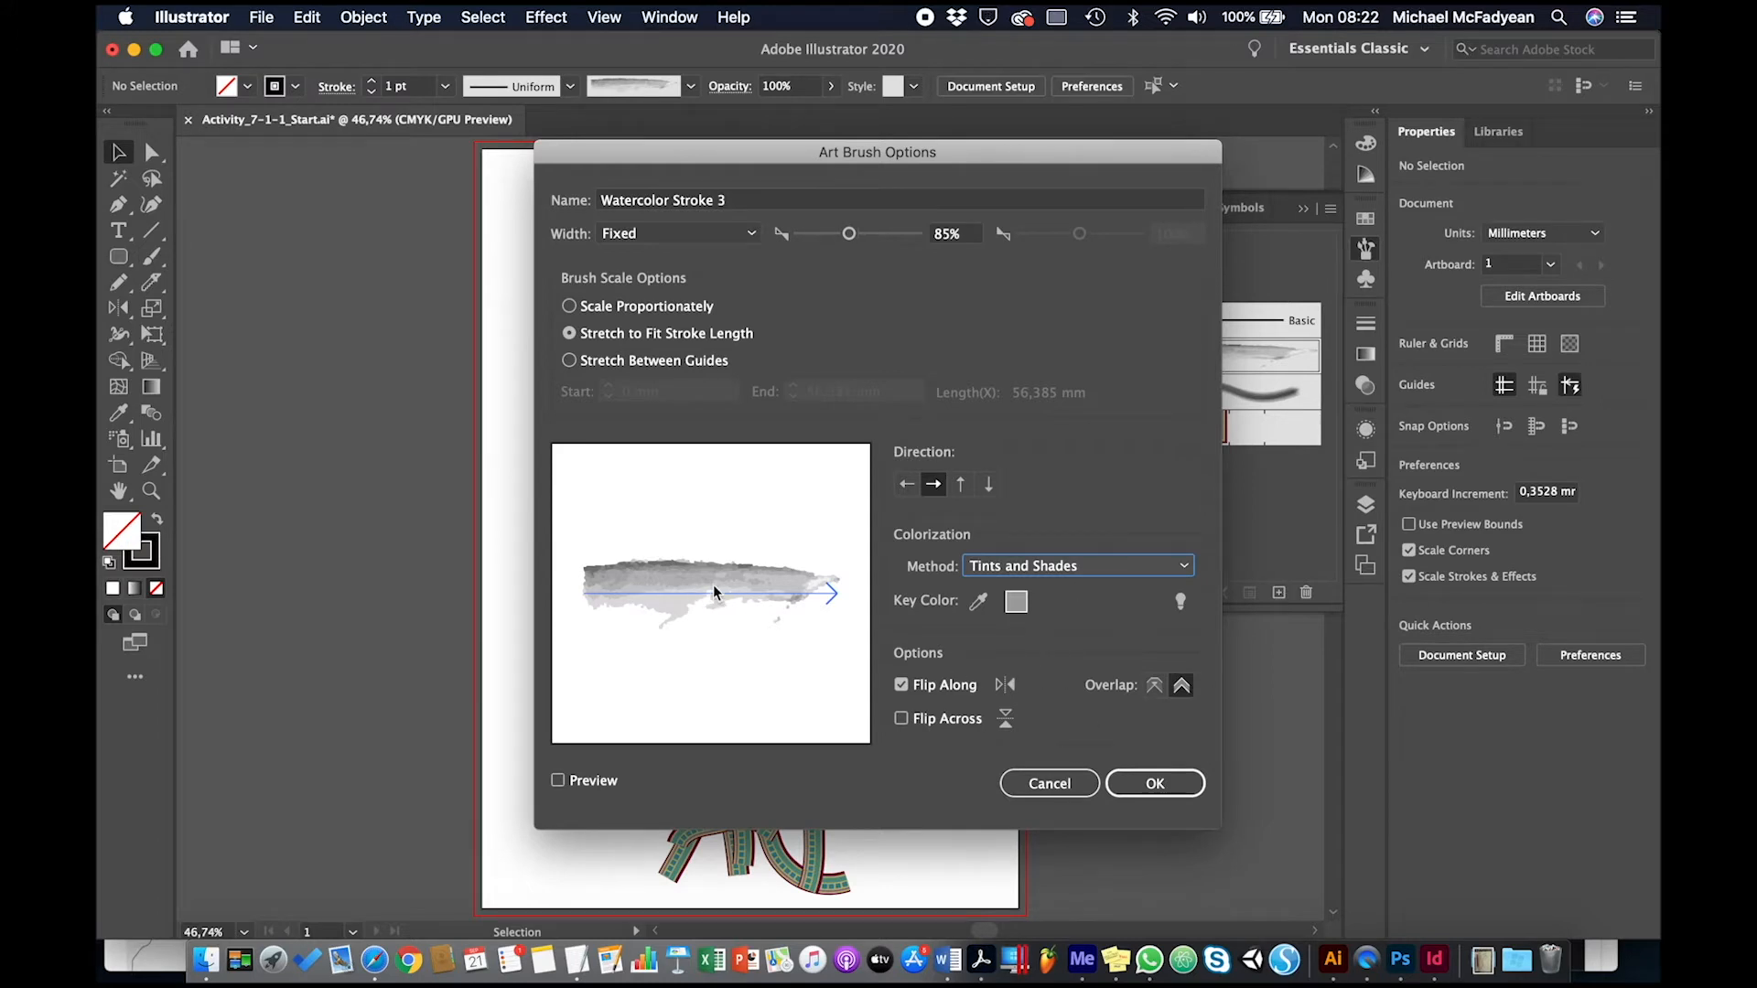
{"action": "left_click", "coordinate": [1149, 782]}
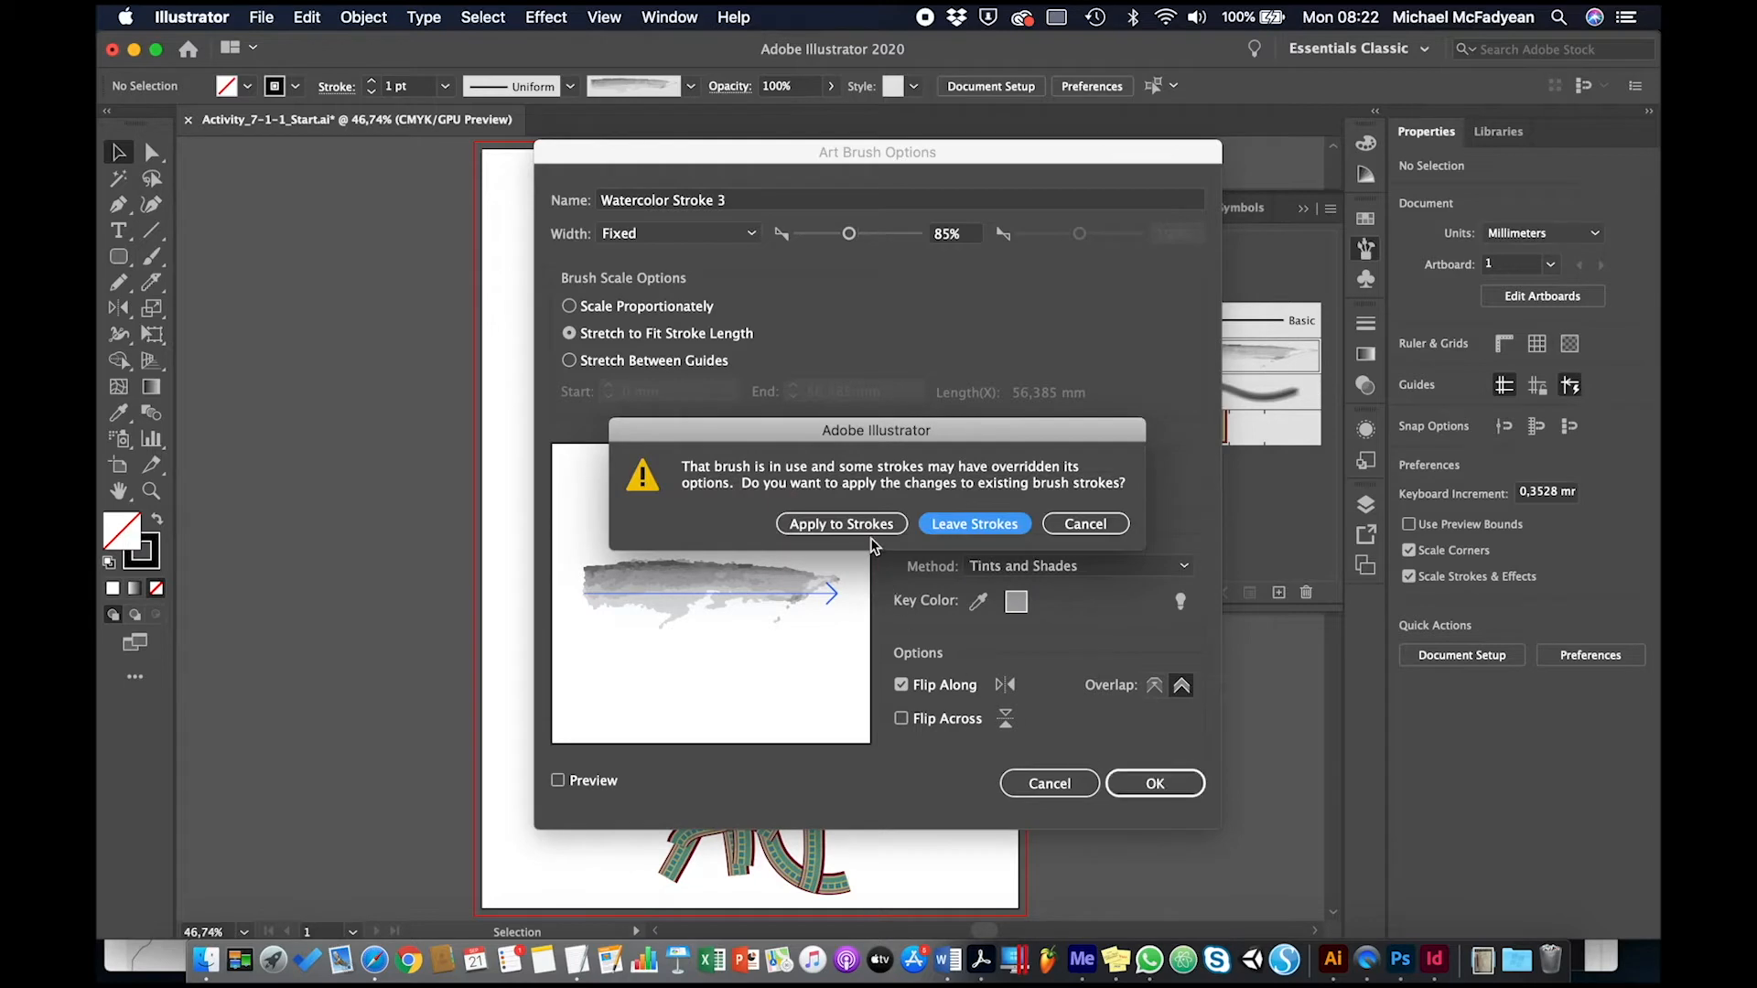
{"action": "left_click", "coordinate": [856, 526]}
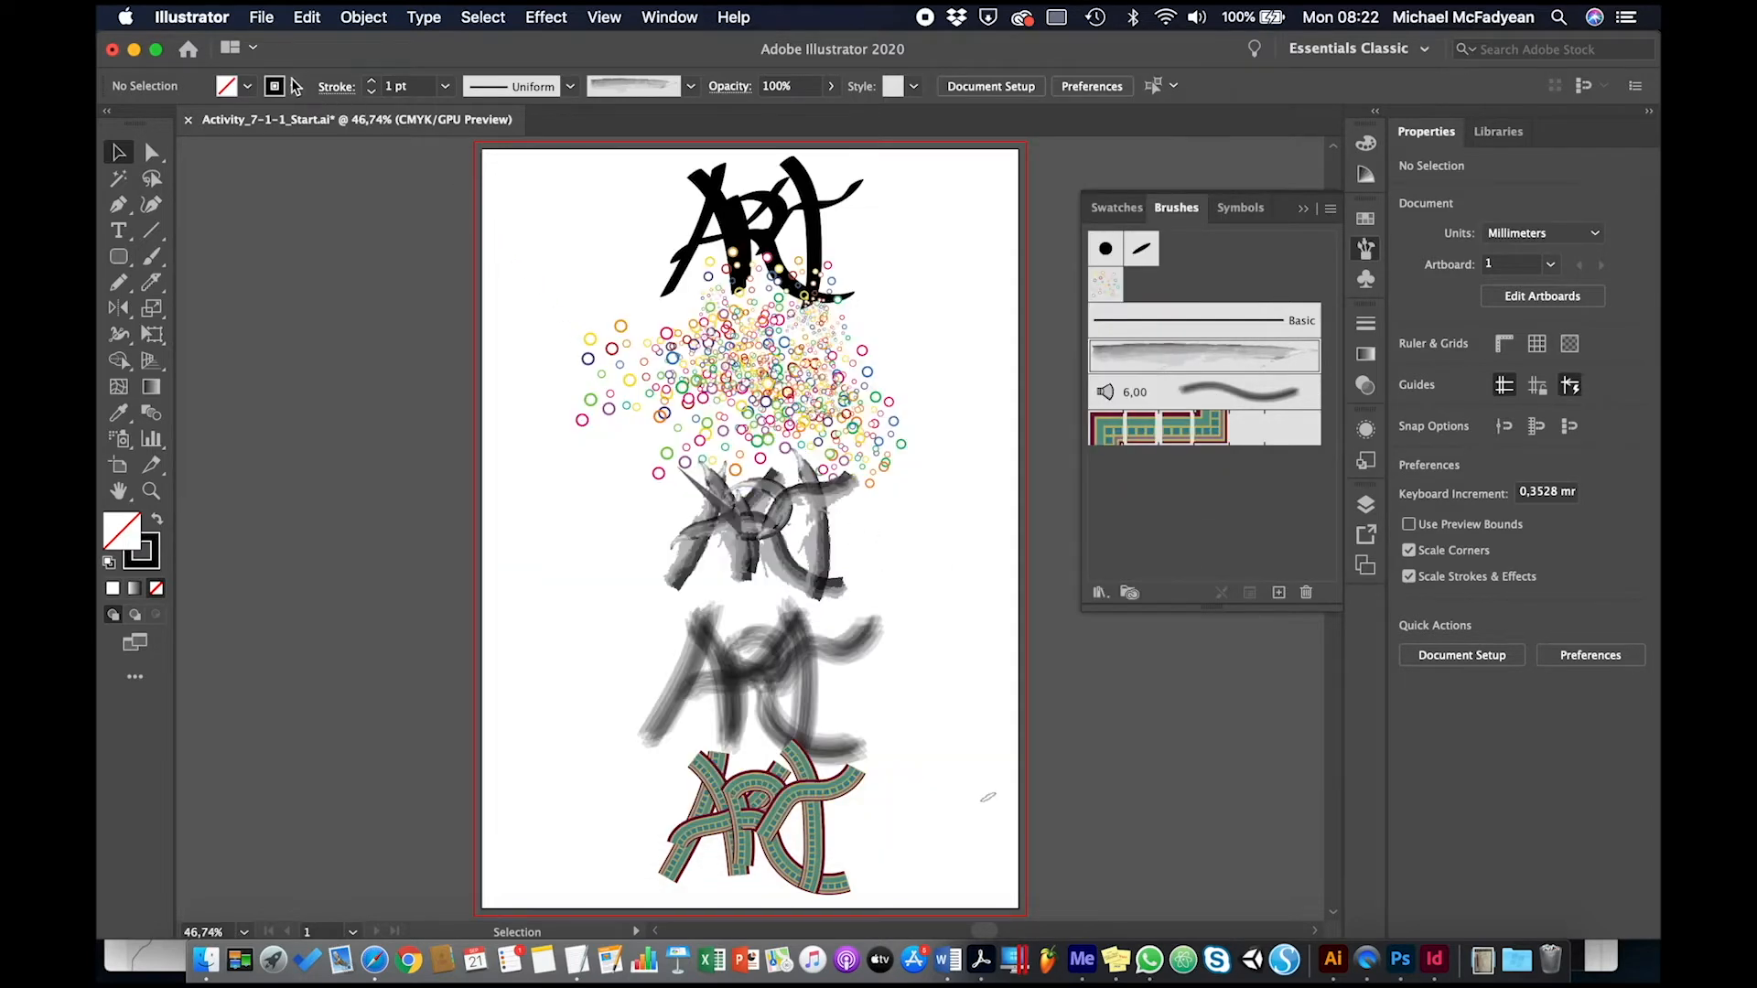
Step: Change the stroke color of the third, watercolor ART lettering to the teal swatch and deselect it
{"action": "left_click", "coordinate": [296, 86]}
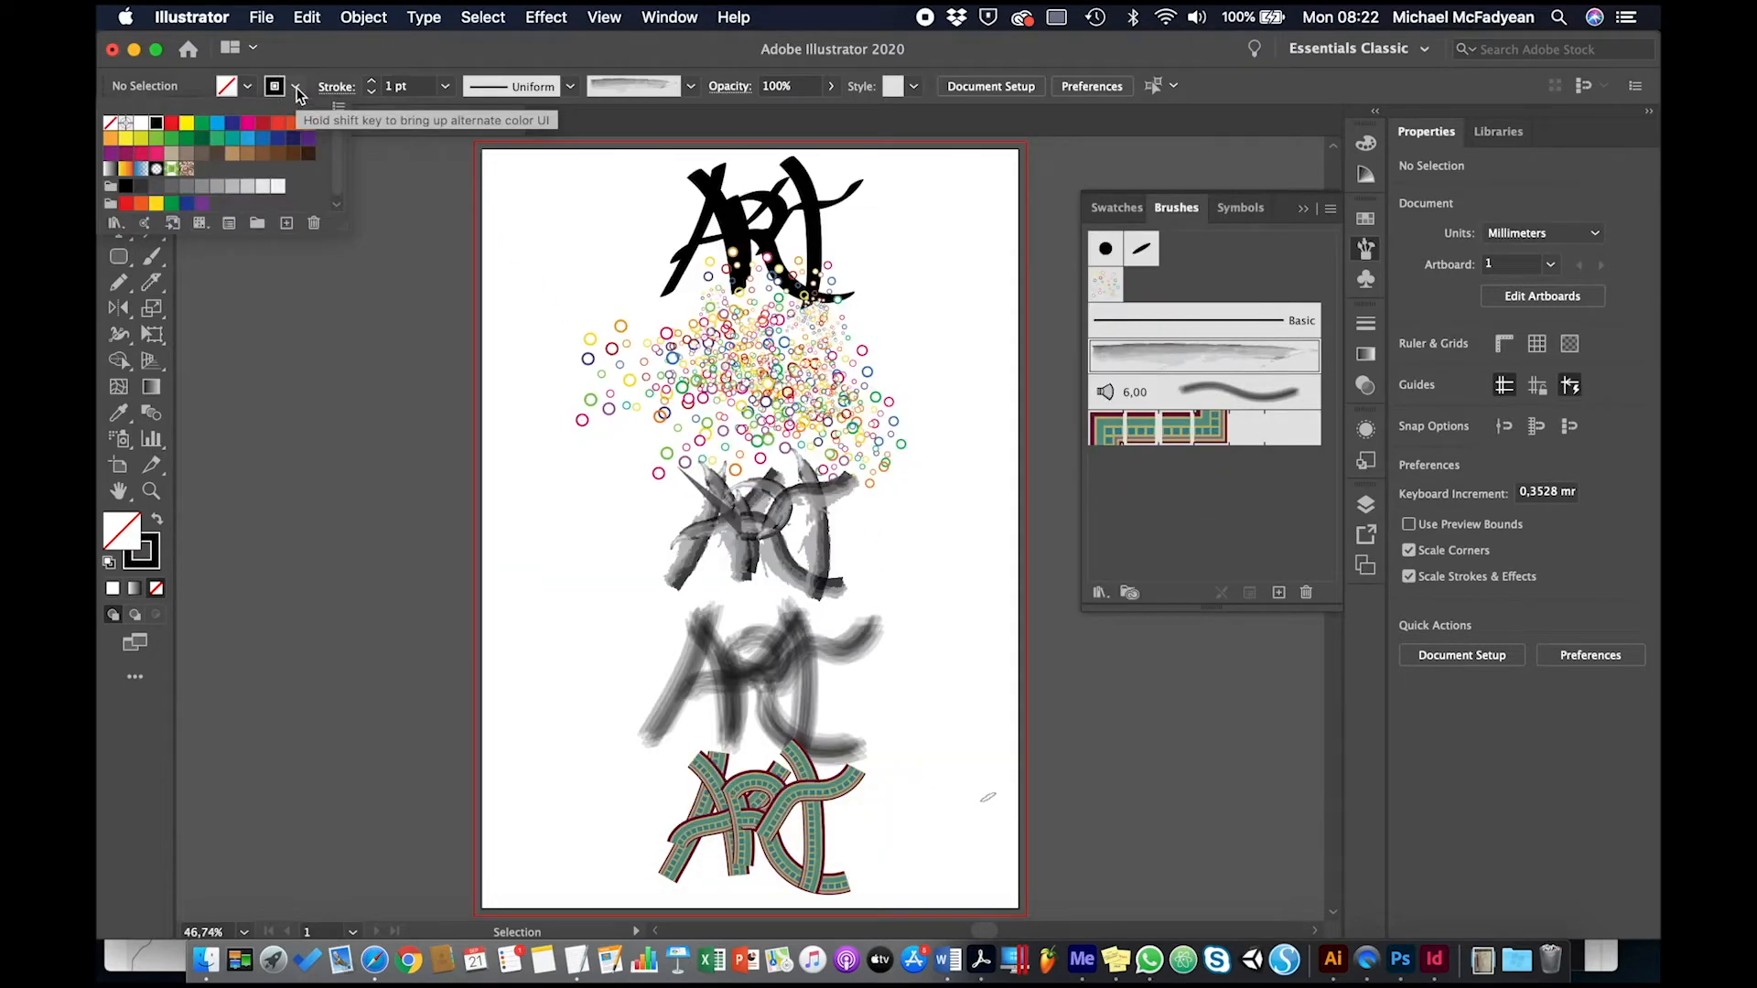
{"action": "left_click", "coordinate": [232, 140]}
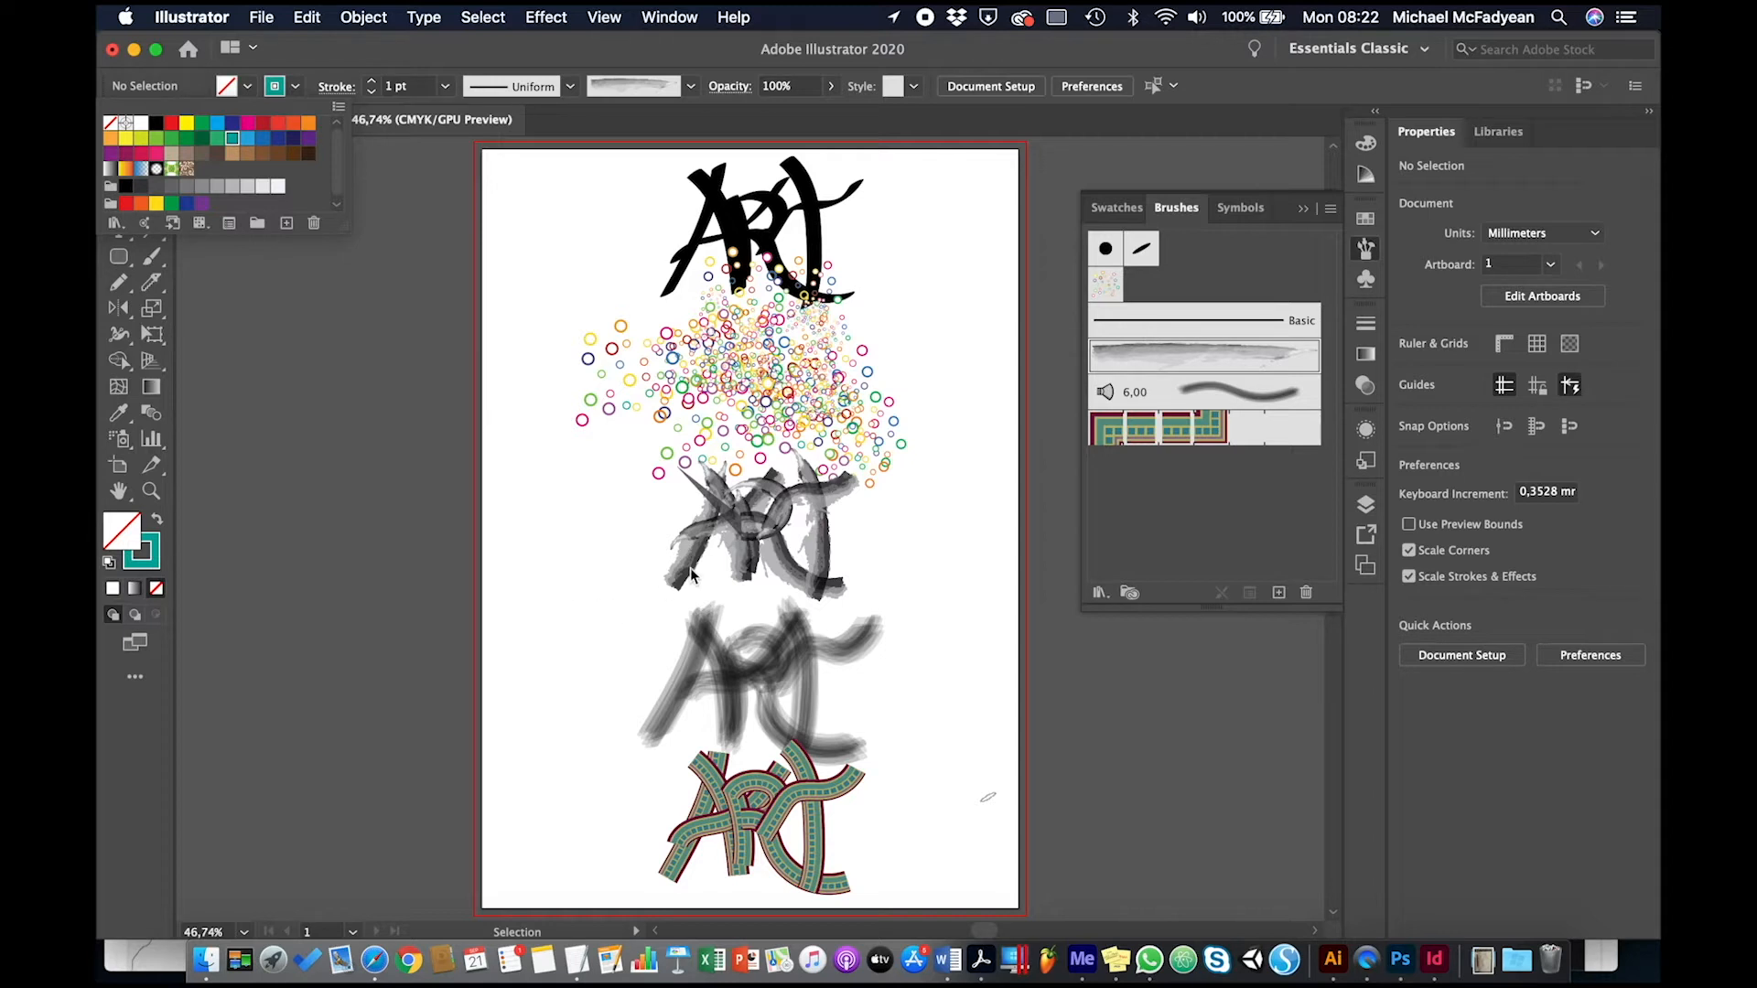
{"action": "left_click", "coordinate": [746, 560]}
{"action": "left_click", "coordinate": [746, 560]}
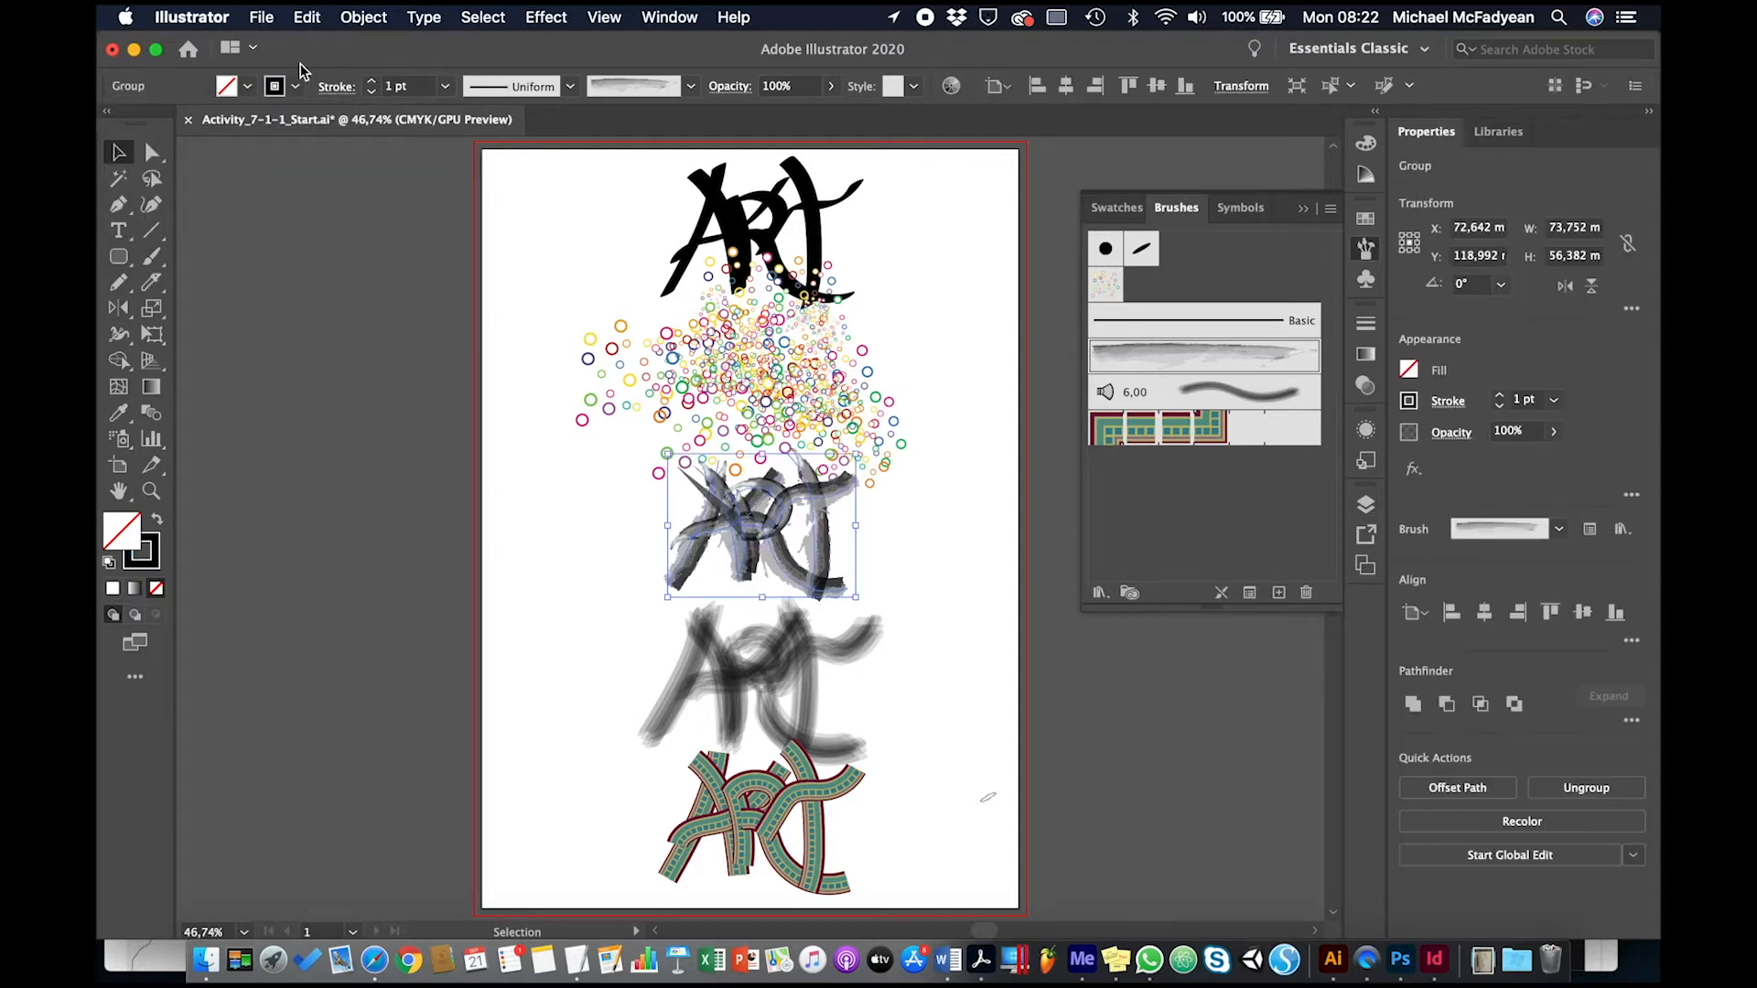
{"action": "left_click", "coordinate": [278, 89]}
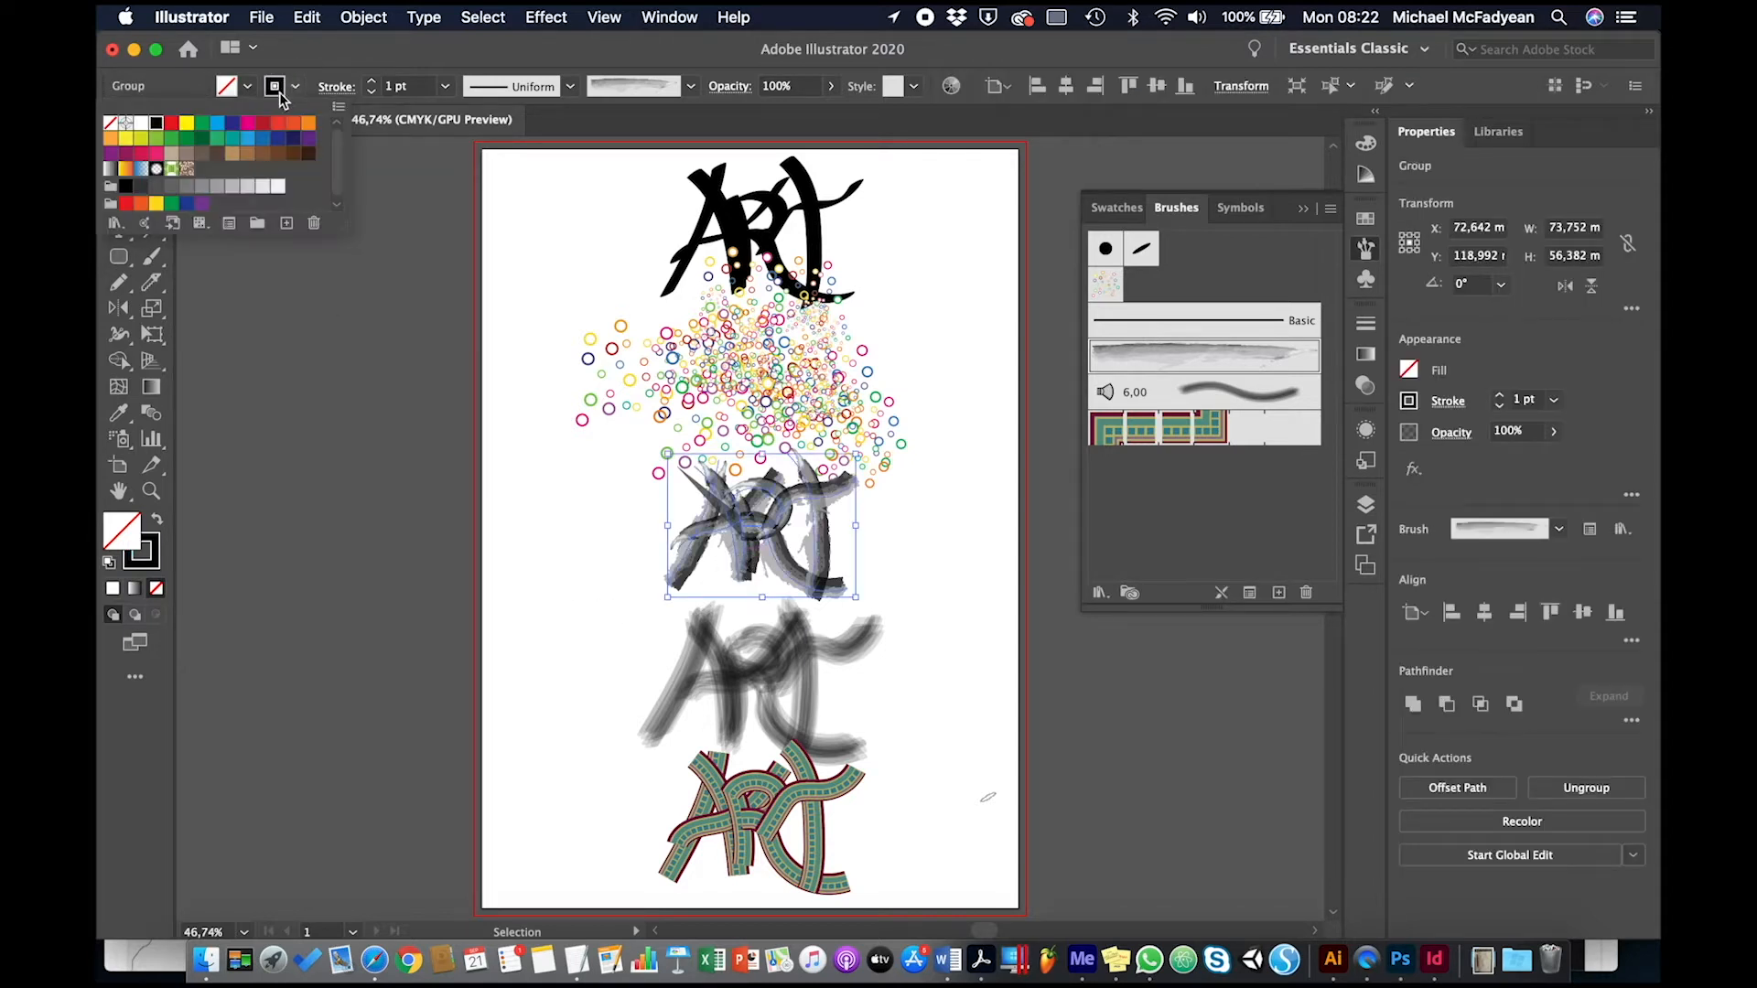
{"action": "left_click", "coordinate": [232, 138]}
{"action": "left_click", "coordinate": [531, 655]}
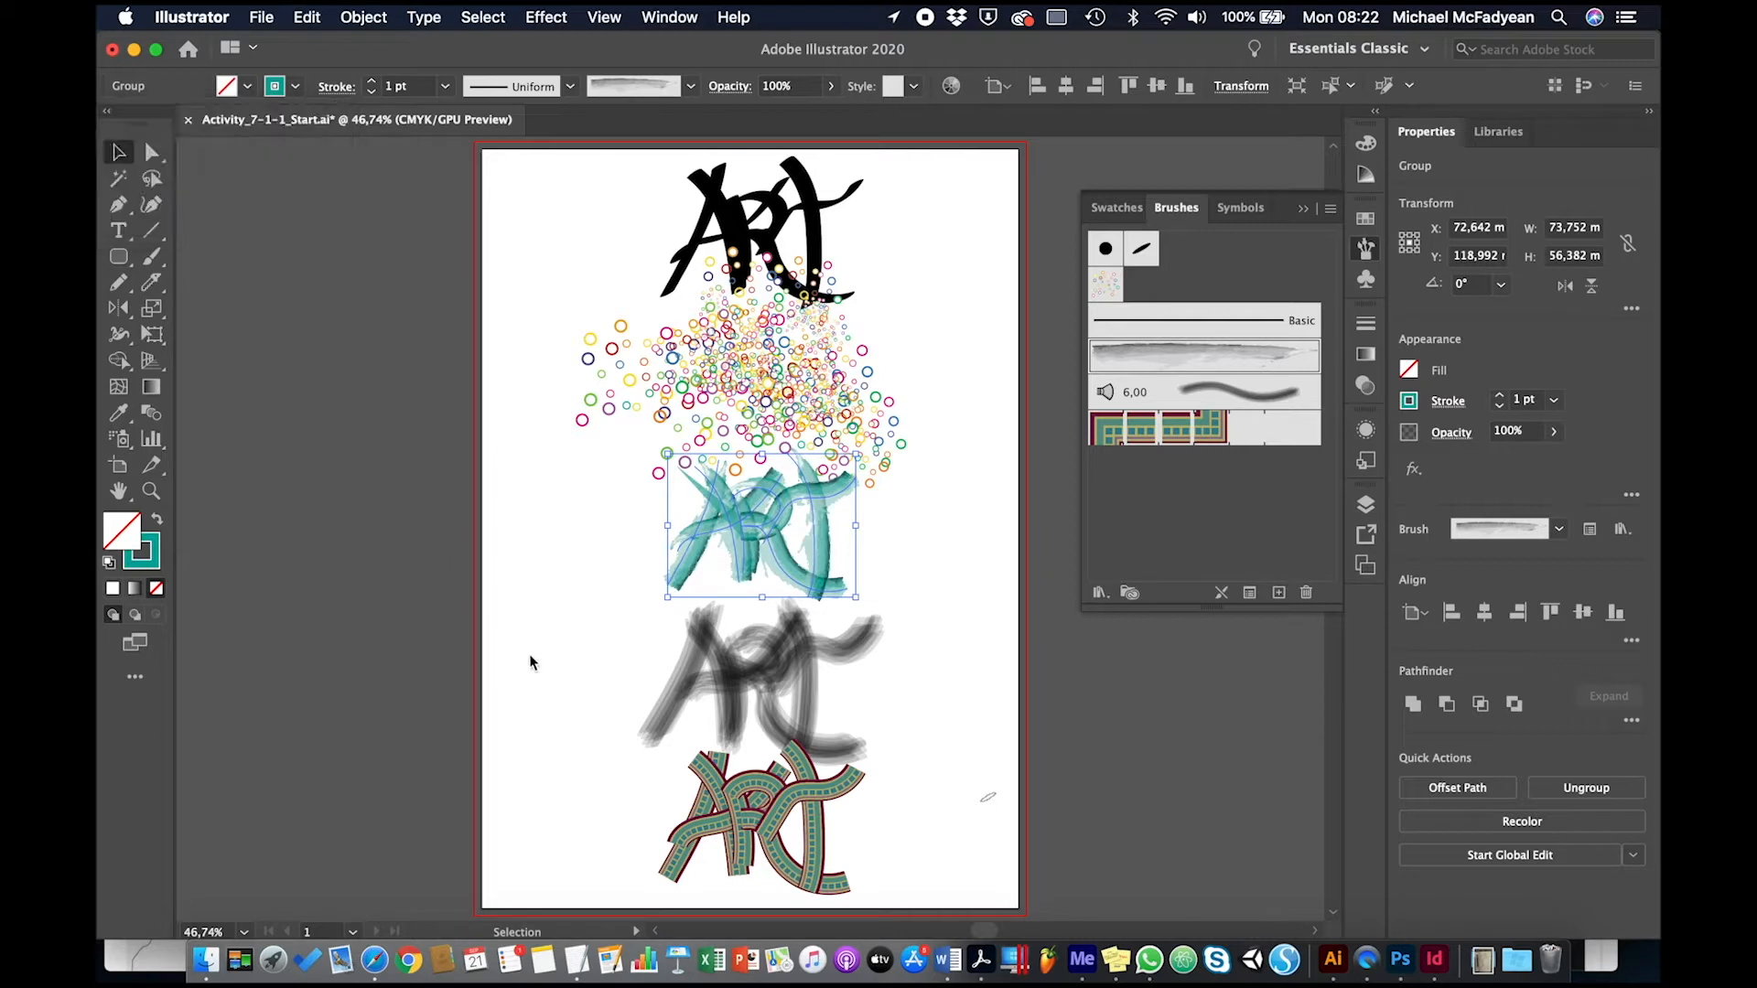
{"action": "left_click", "coordinate": [531, 659]}
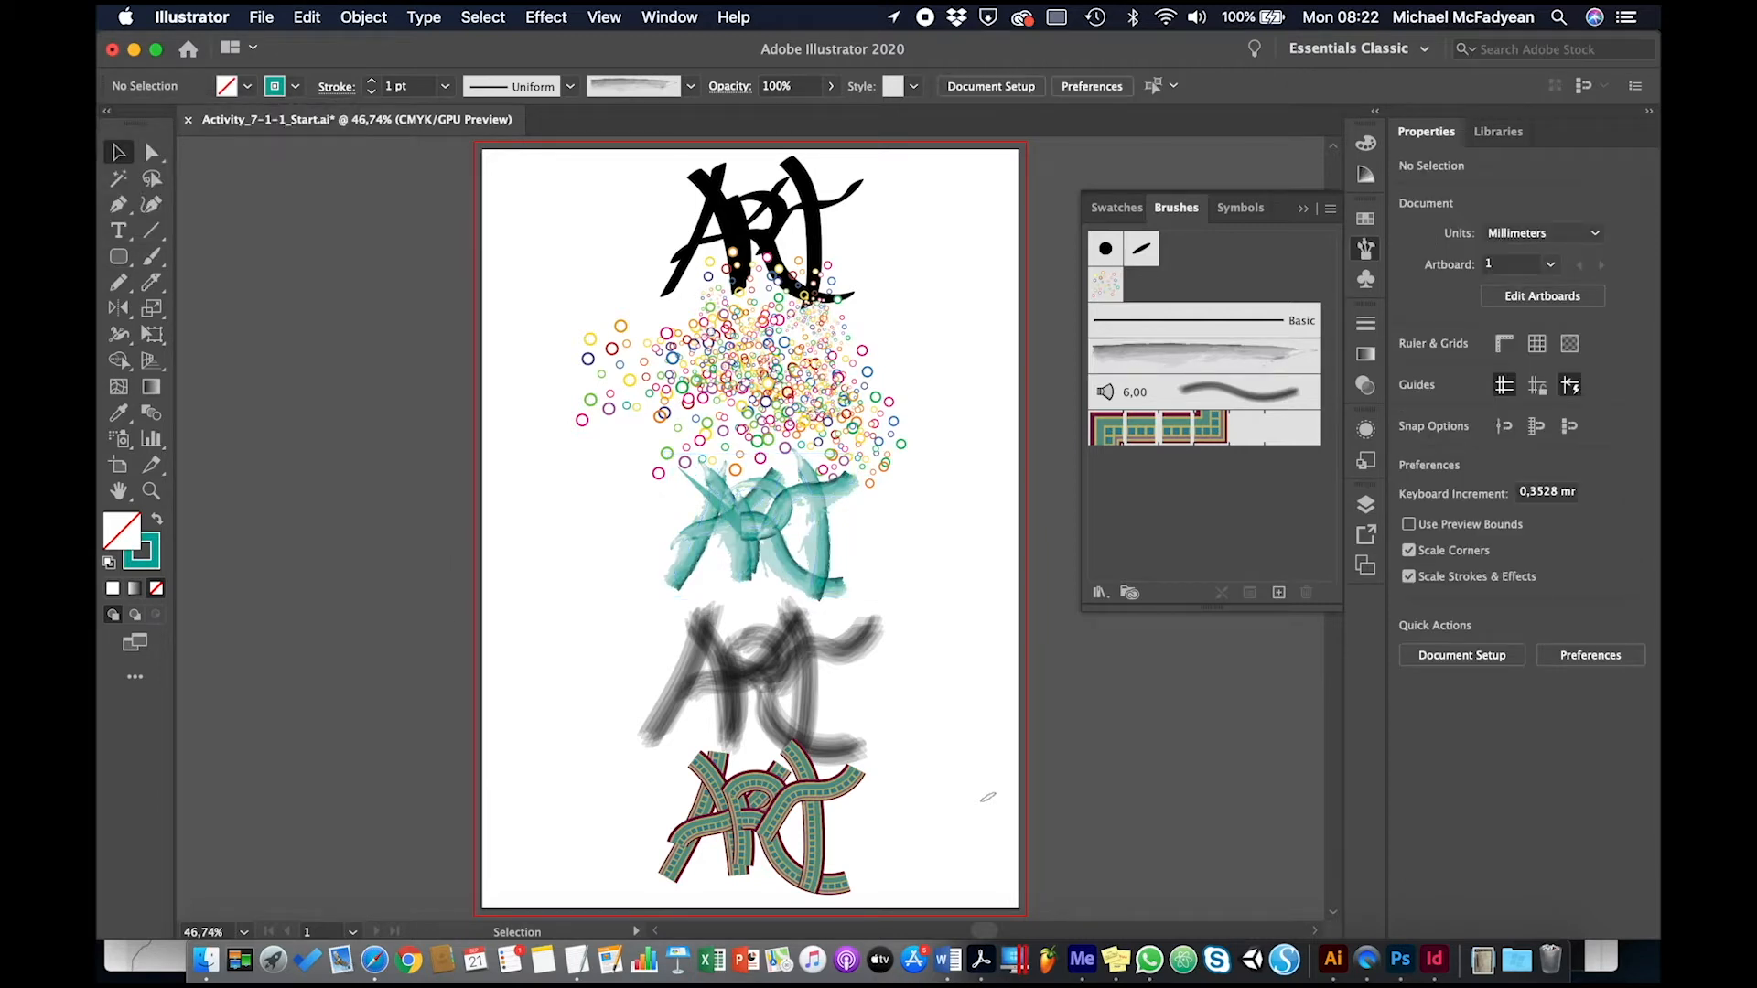
Step: Set the Mop bristle brush's bristle length to 192%, bristle density to 14% and bristle thickness to 23%
{"action": "double_click", "coordinate": [1196, 392]}
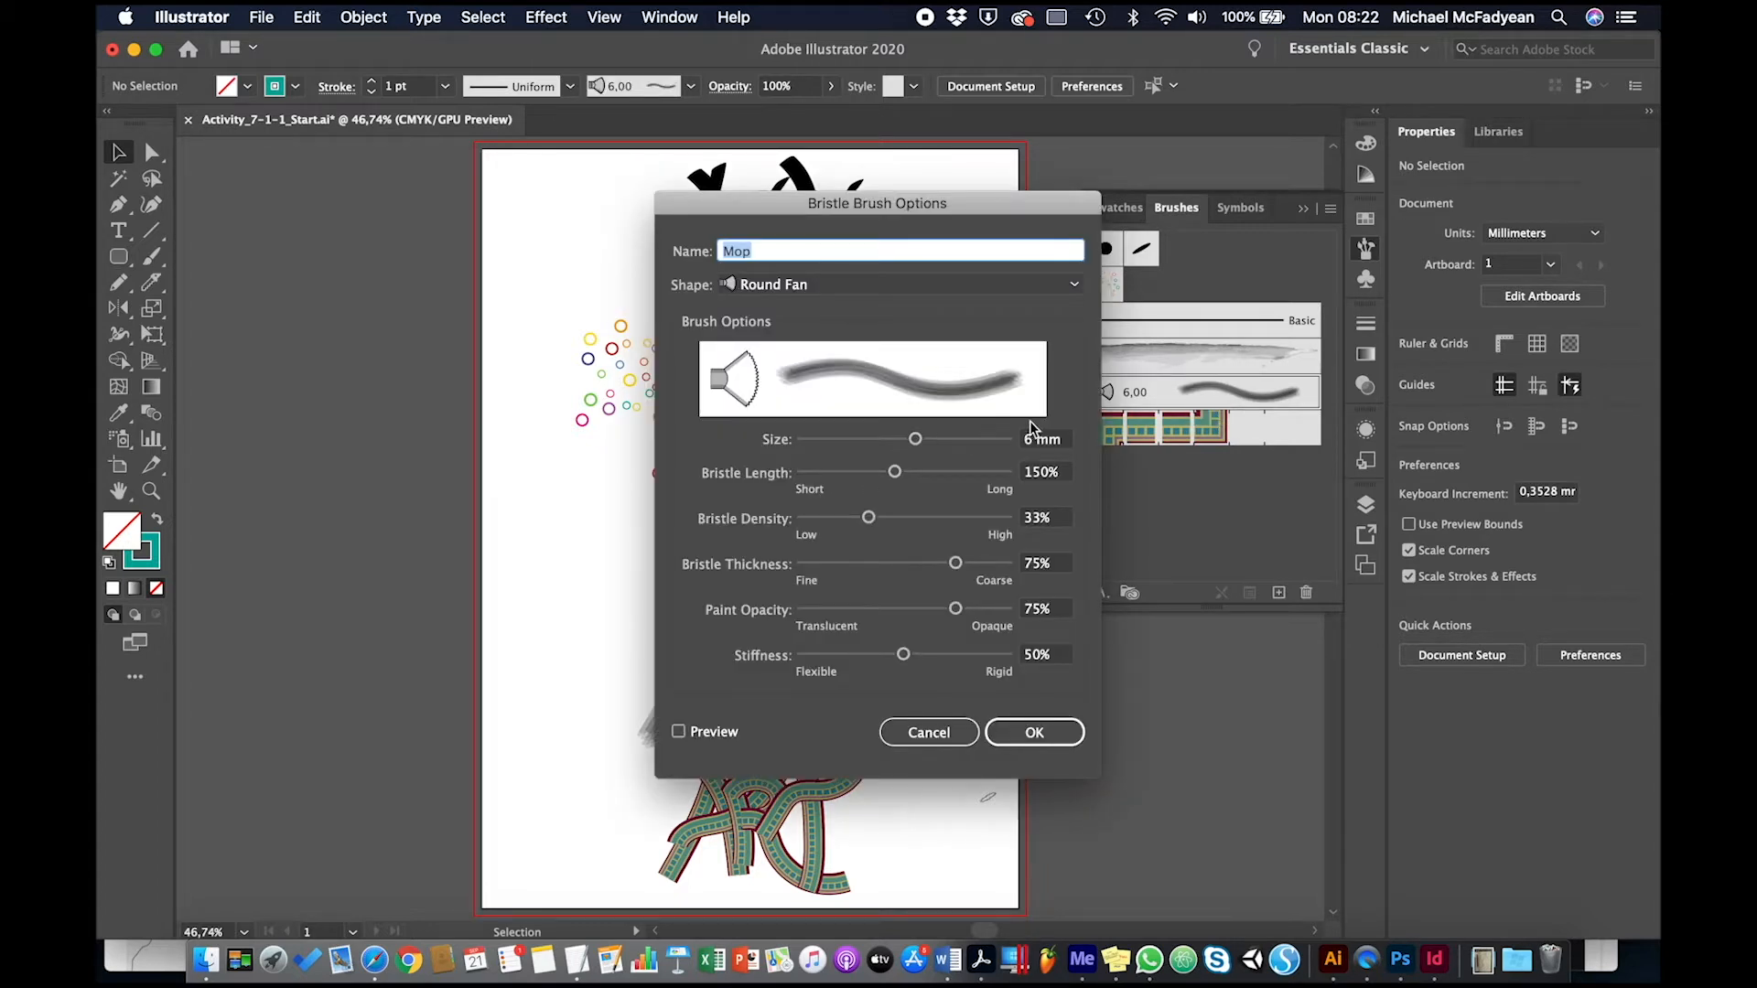
{"action": "left_click", "coordinate": [1040, 480]}
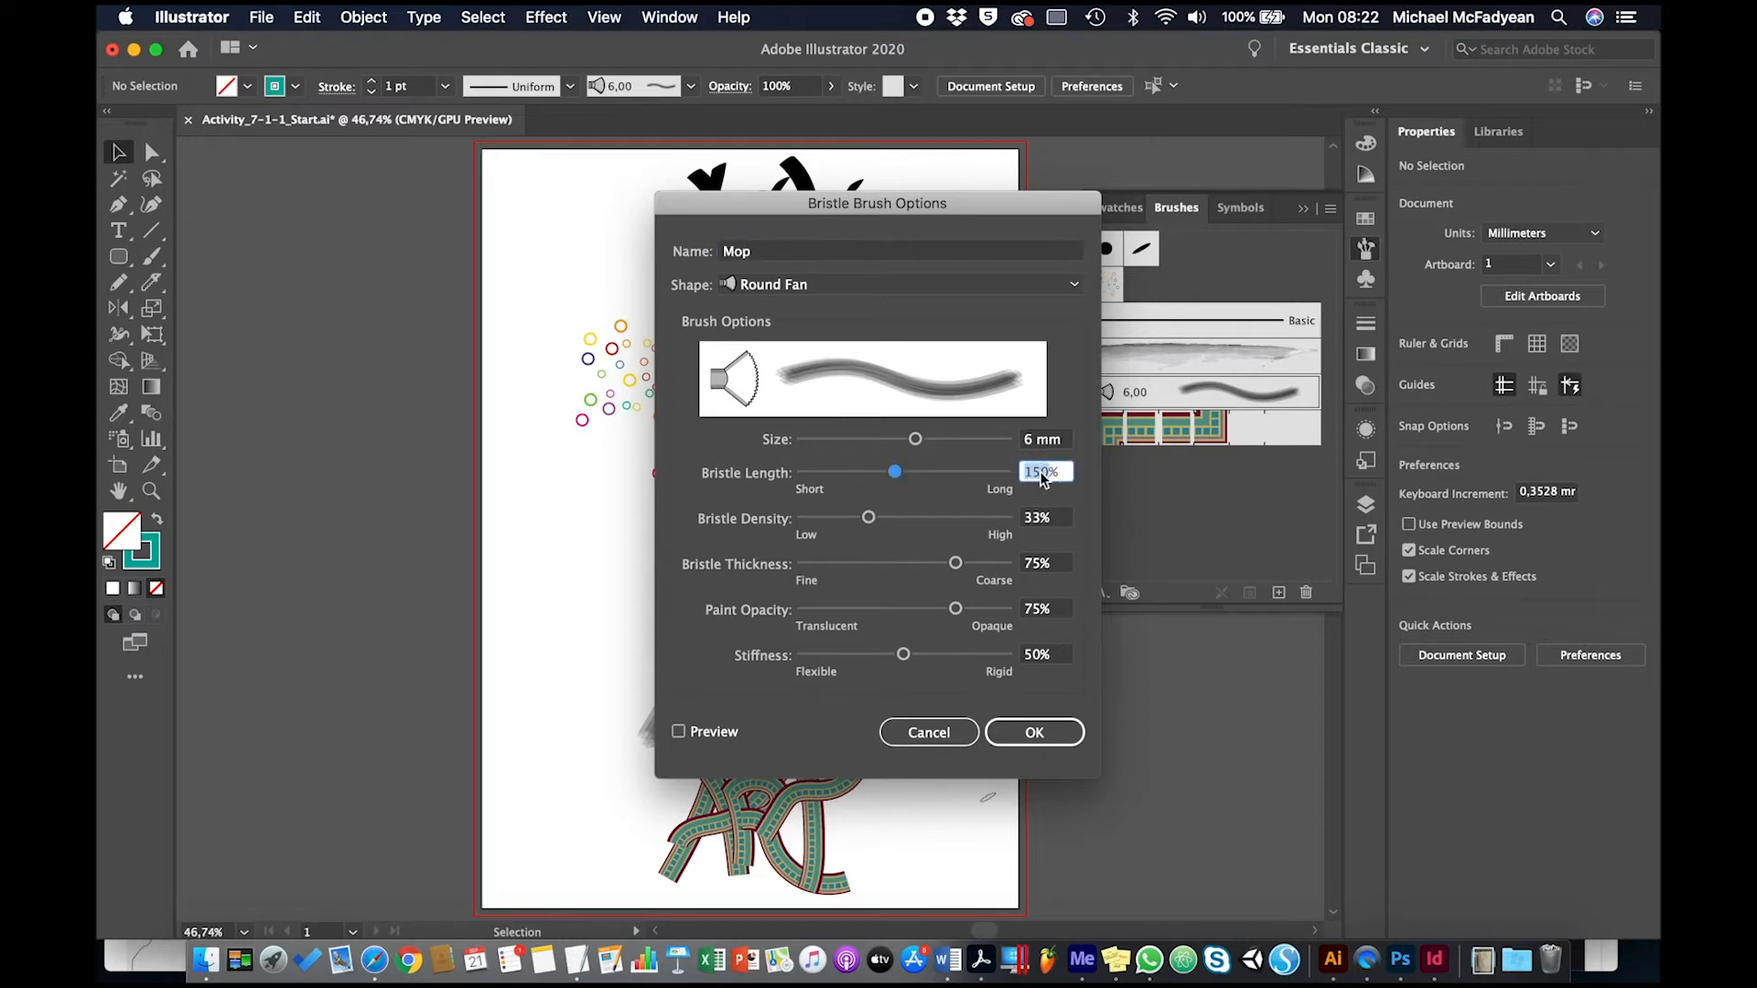
{"action": "type", "text": "192"}
{"action": "key", "text": "Tab"}
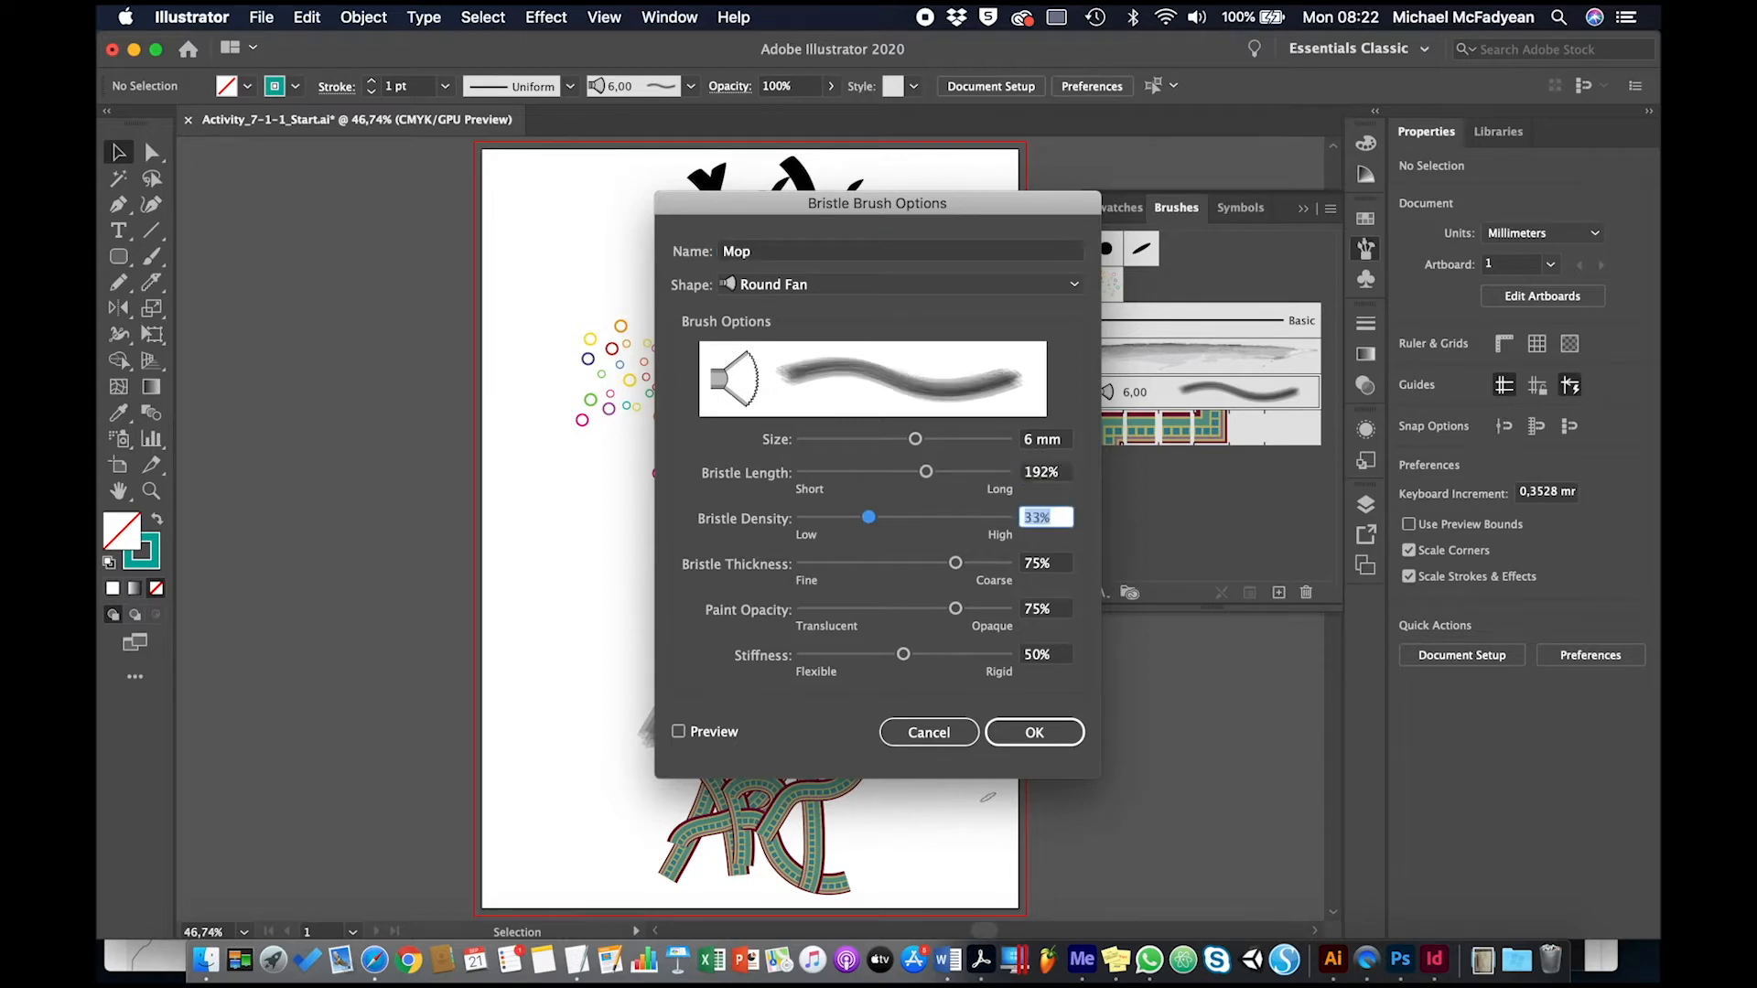
{"action": "type", "text": "14"}
{"action": "key", "text": "Tab"}
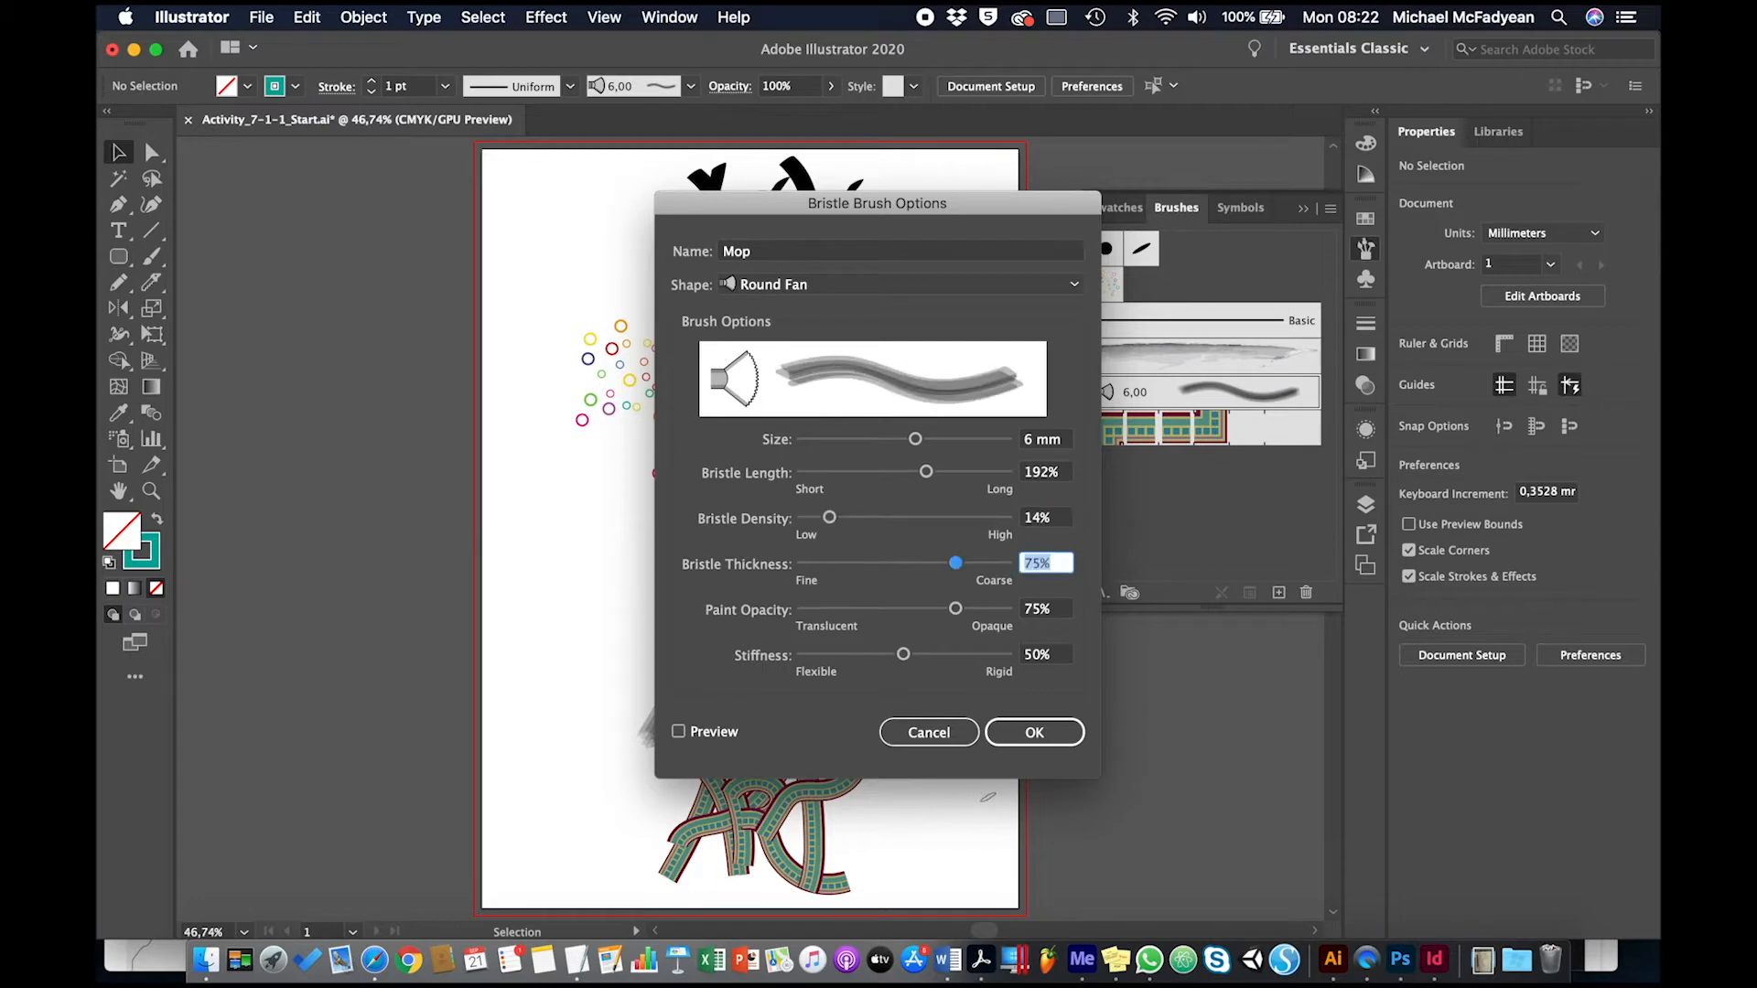
{"action": "type", "text": "23"}
{"action": "key", "text": "Tab"}
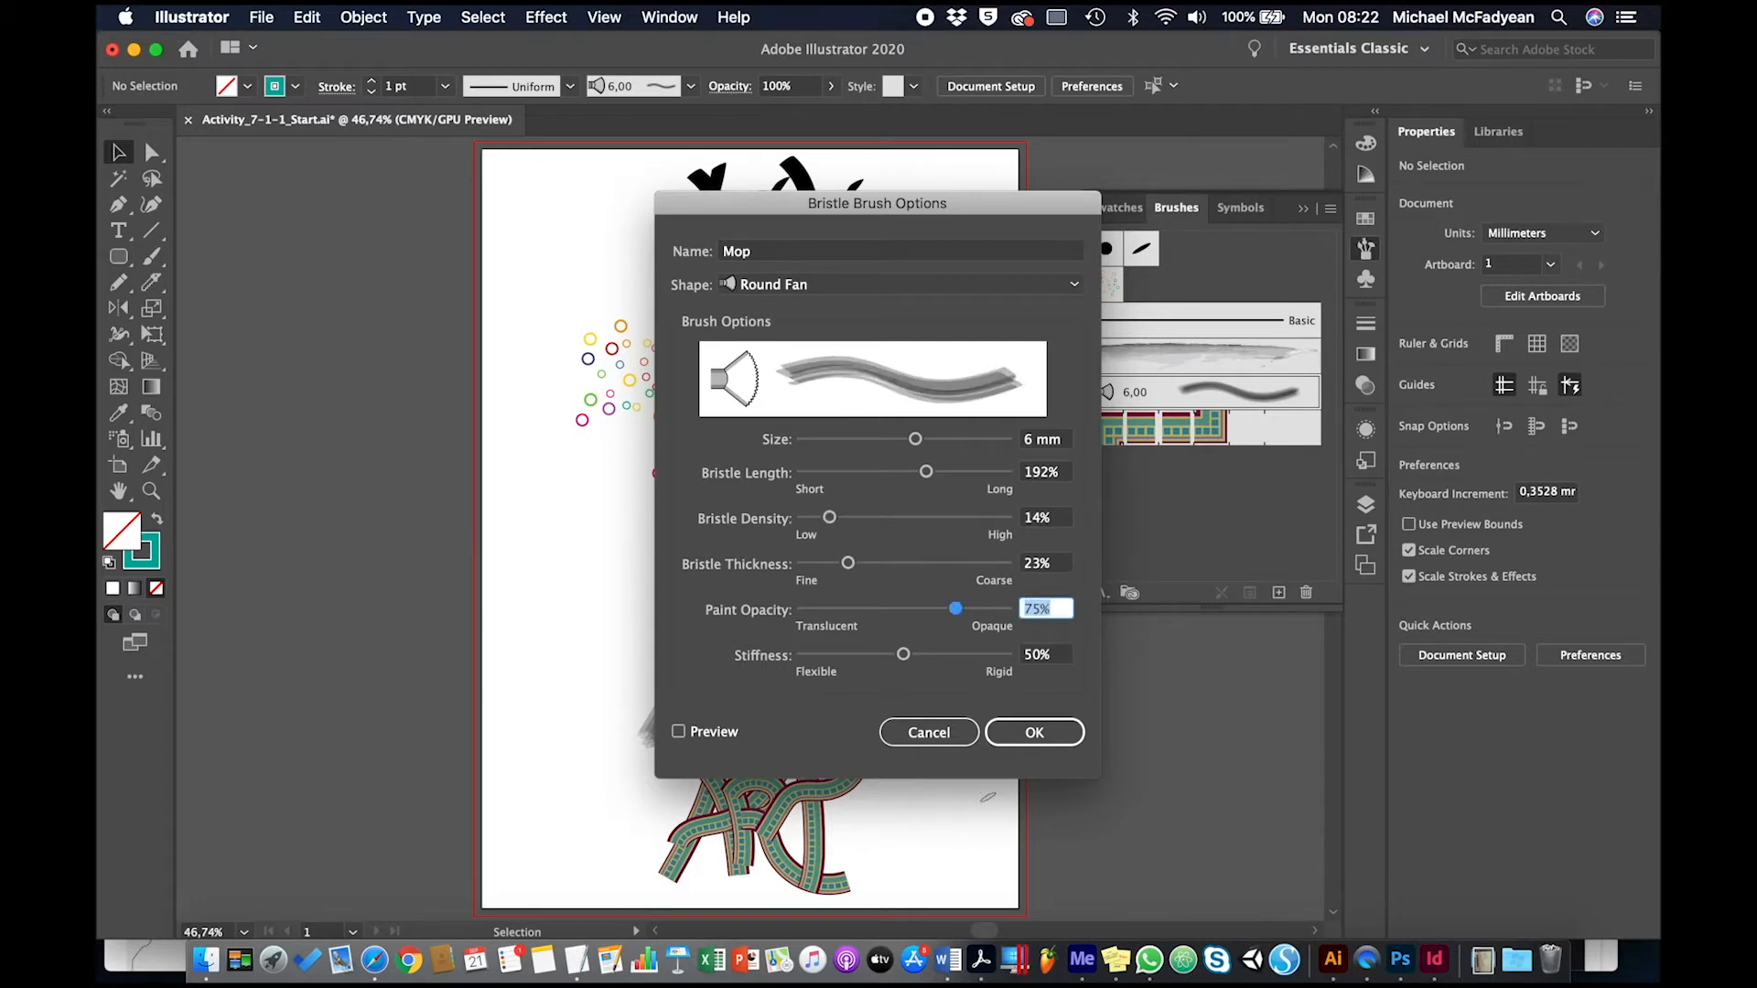
Step: Set the Mop brush's paint opacity to 75% and stiffness to 64%, and apply the changes to existing strokes
{"action": "type", "text": "75"}
{"action": "key", "text": "Tab"}
{"action": "type", "text": "64"}
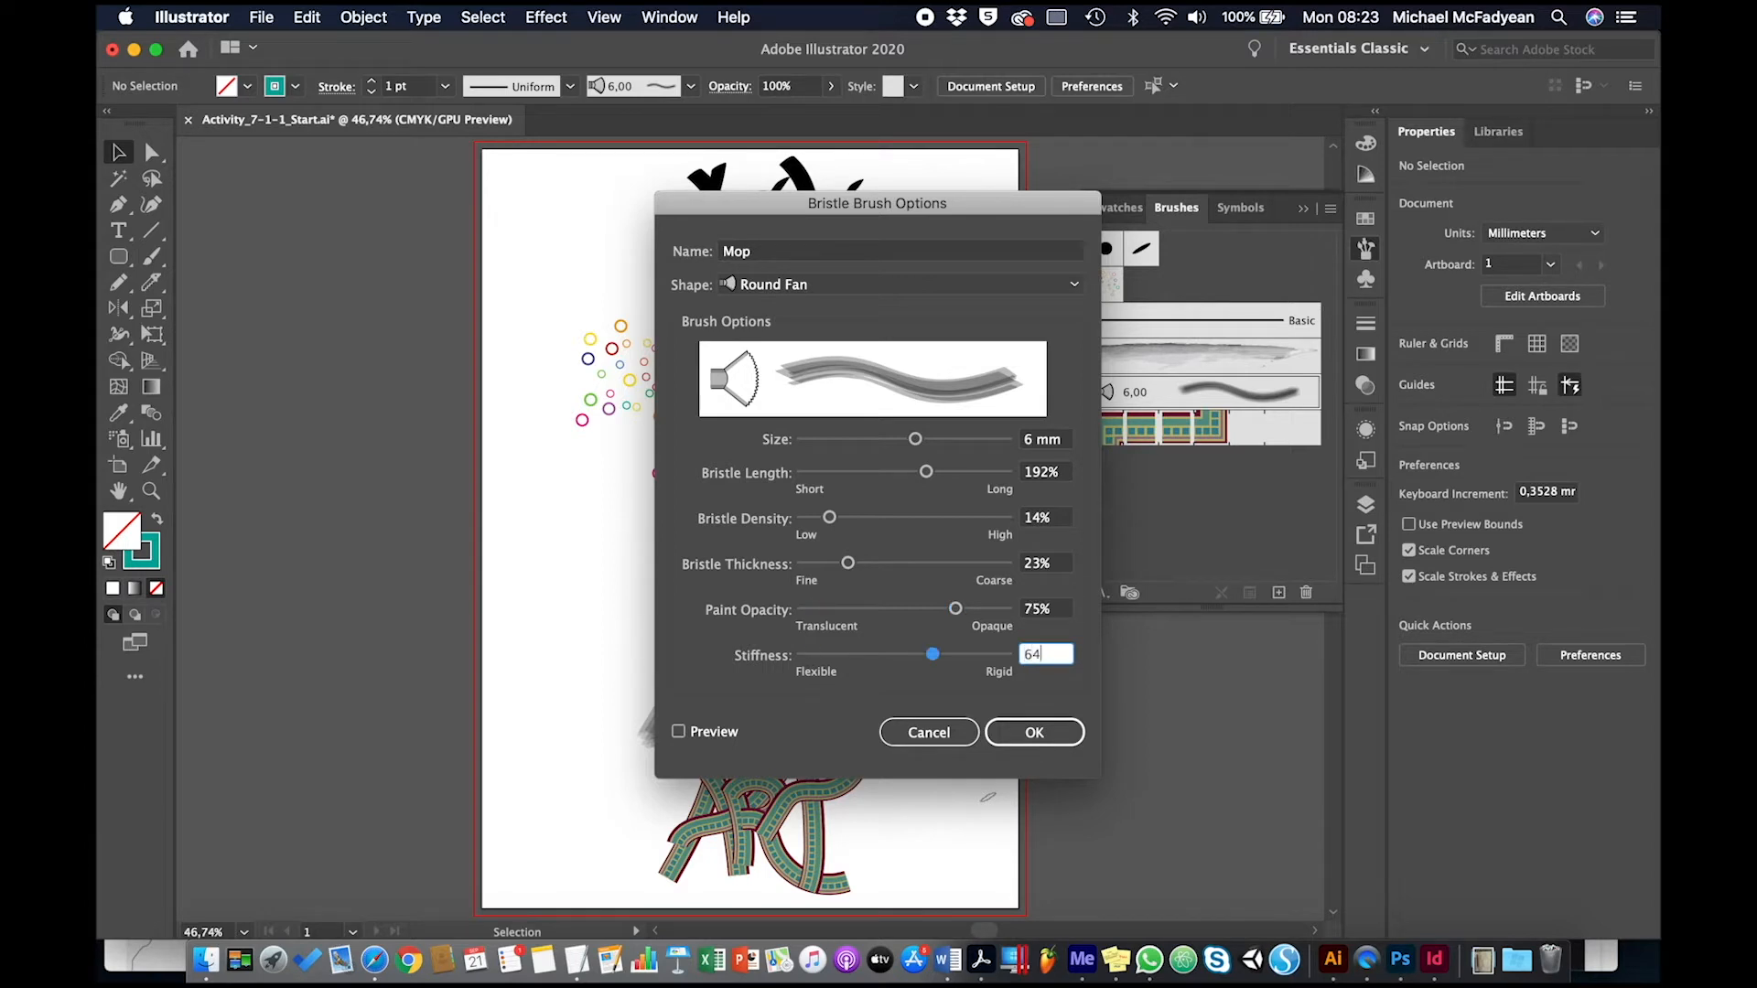
{"action": "key", "text": "Tab"}
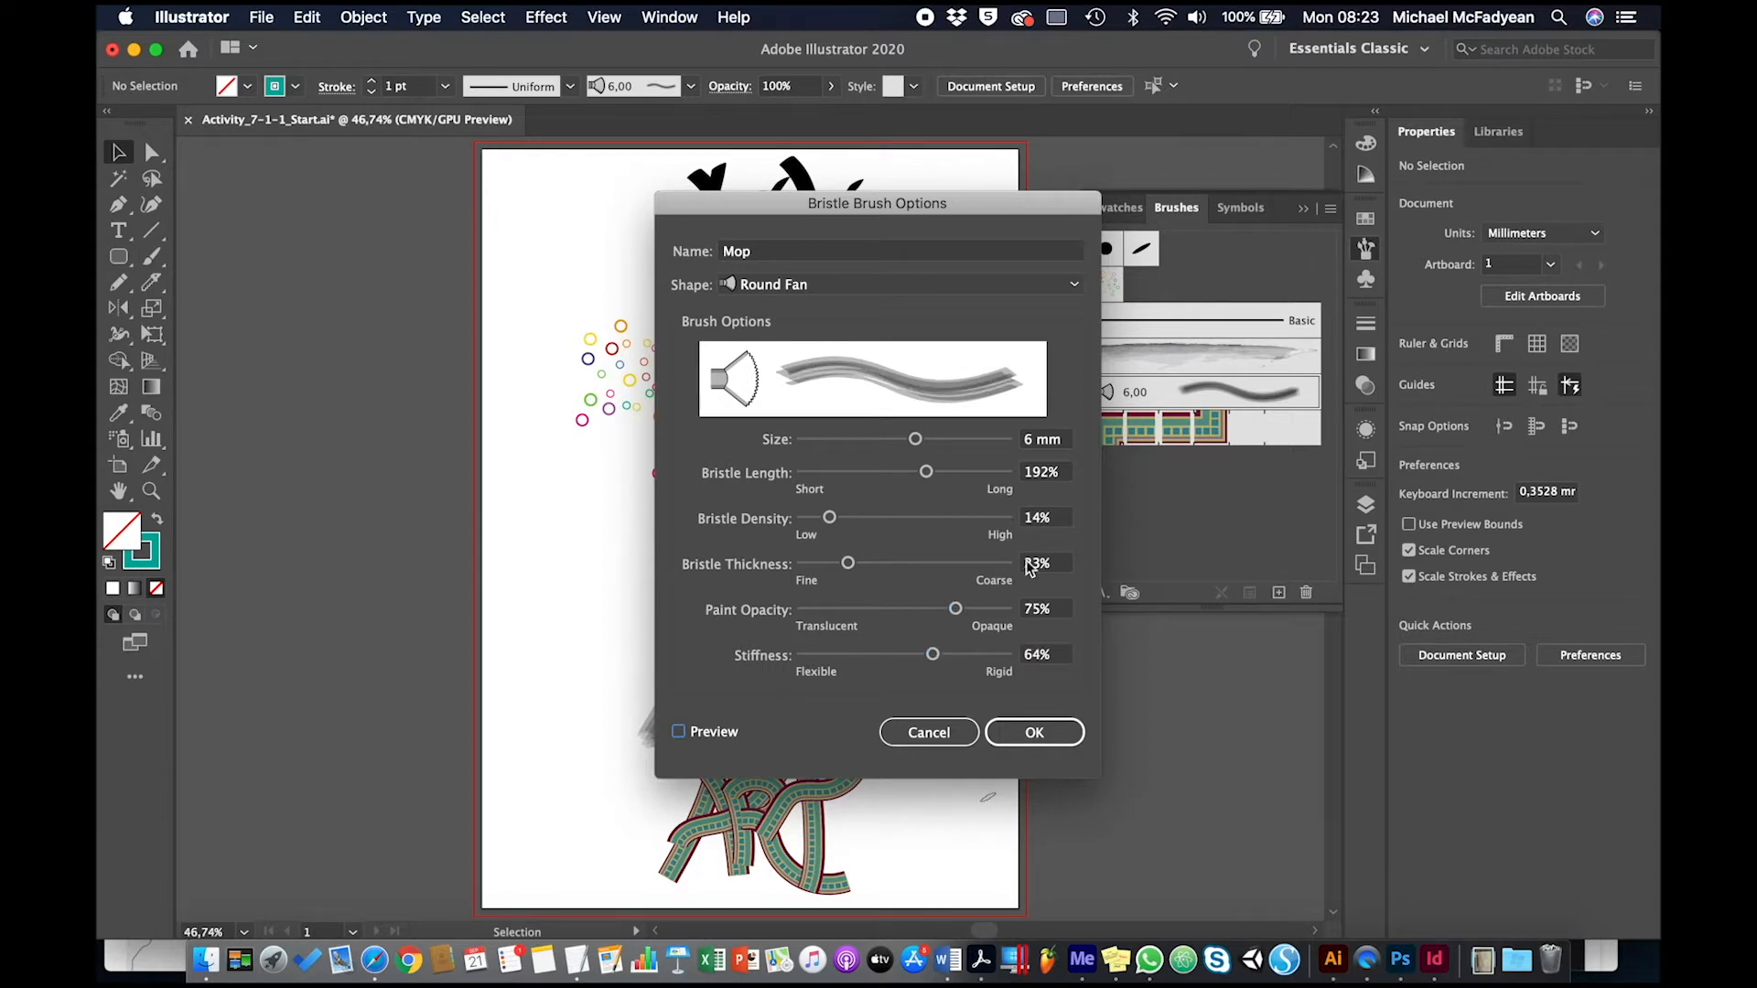
{"action": "left_click", "coordinate": [1032, 732]}
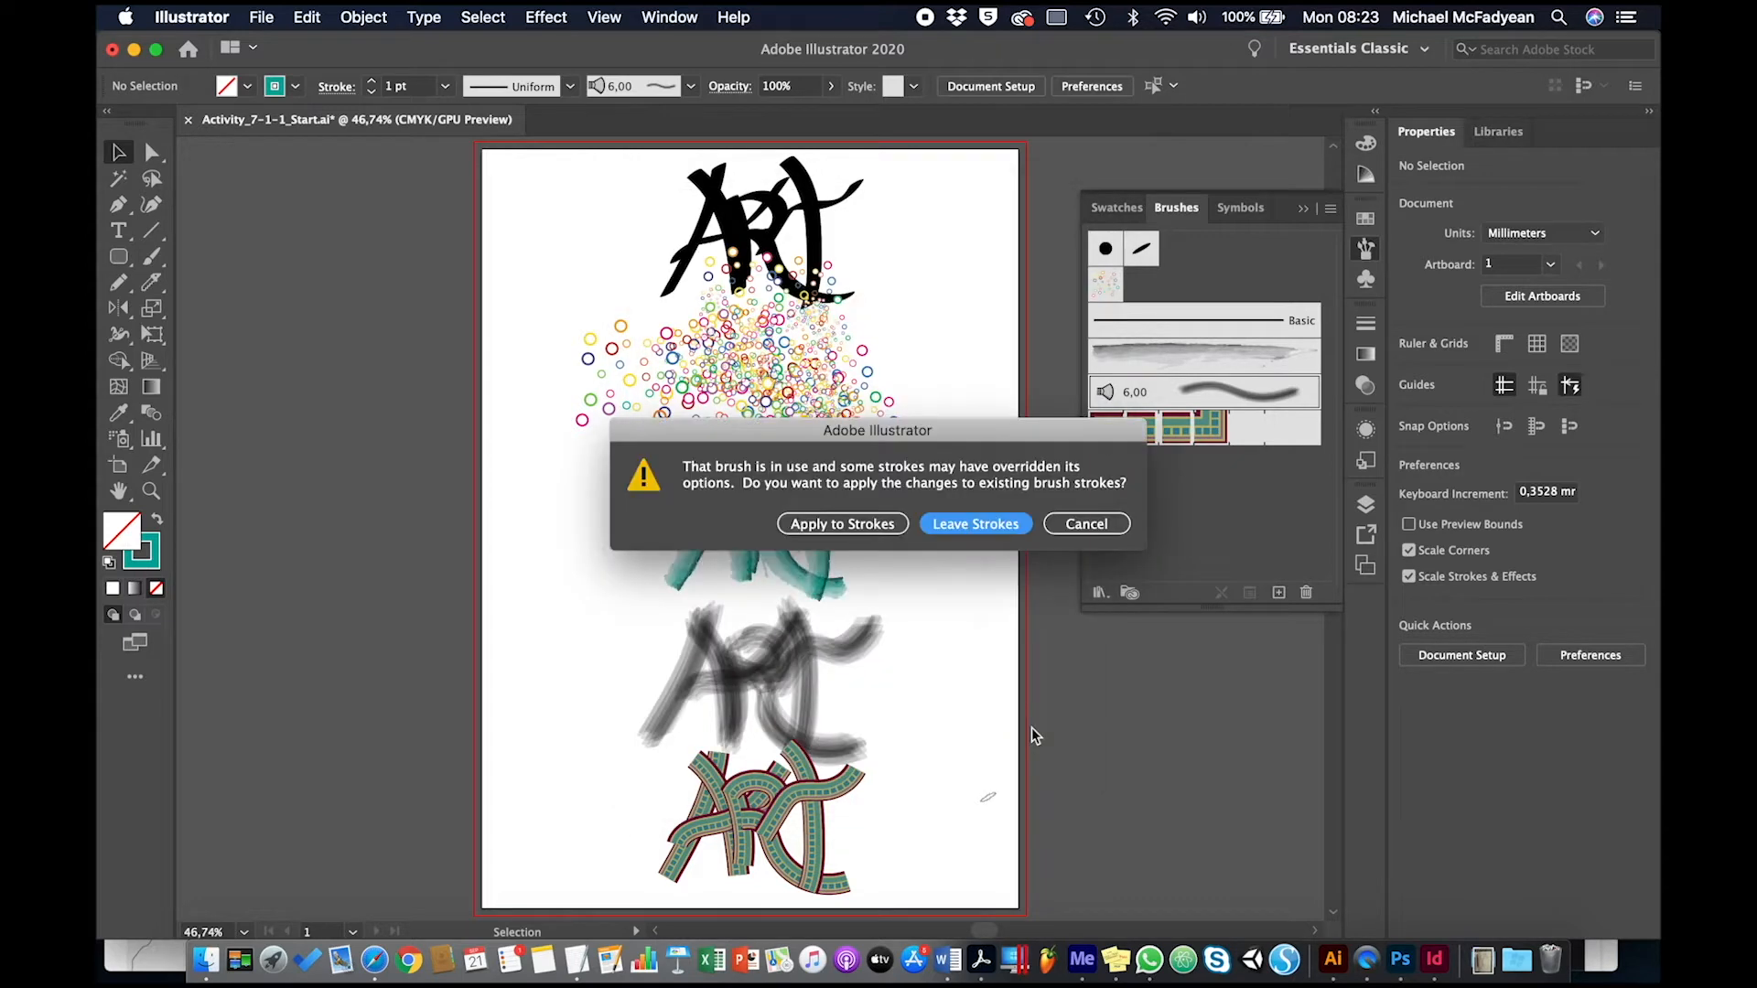
{"action": "left_click", "coordinate": [842, 523]}
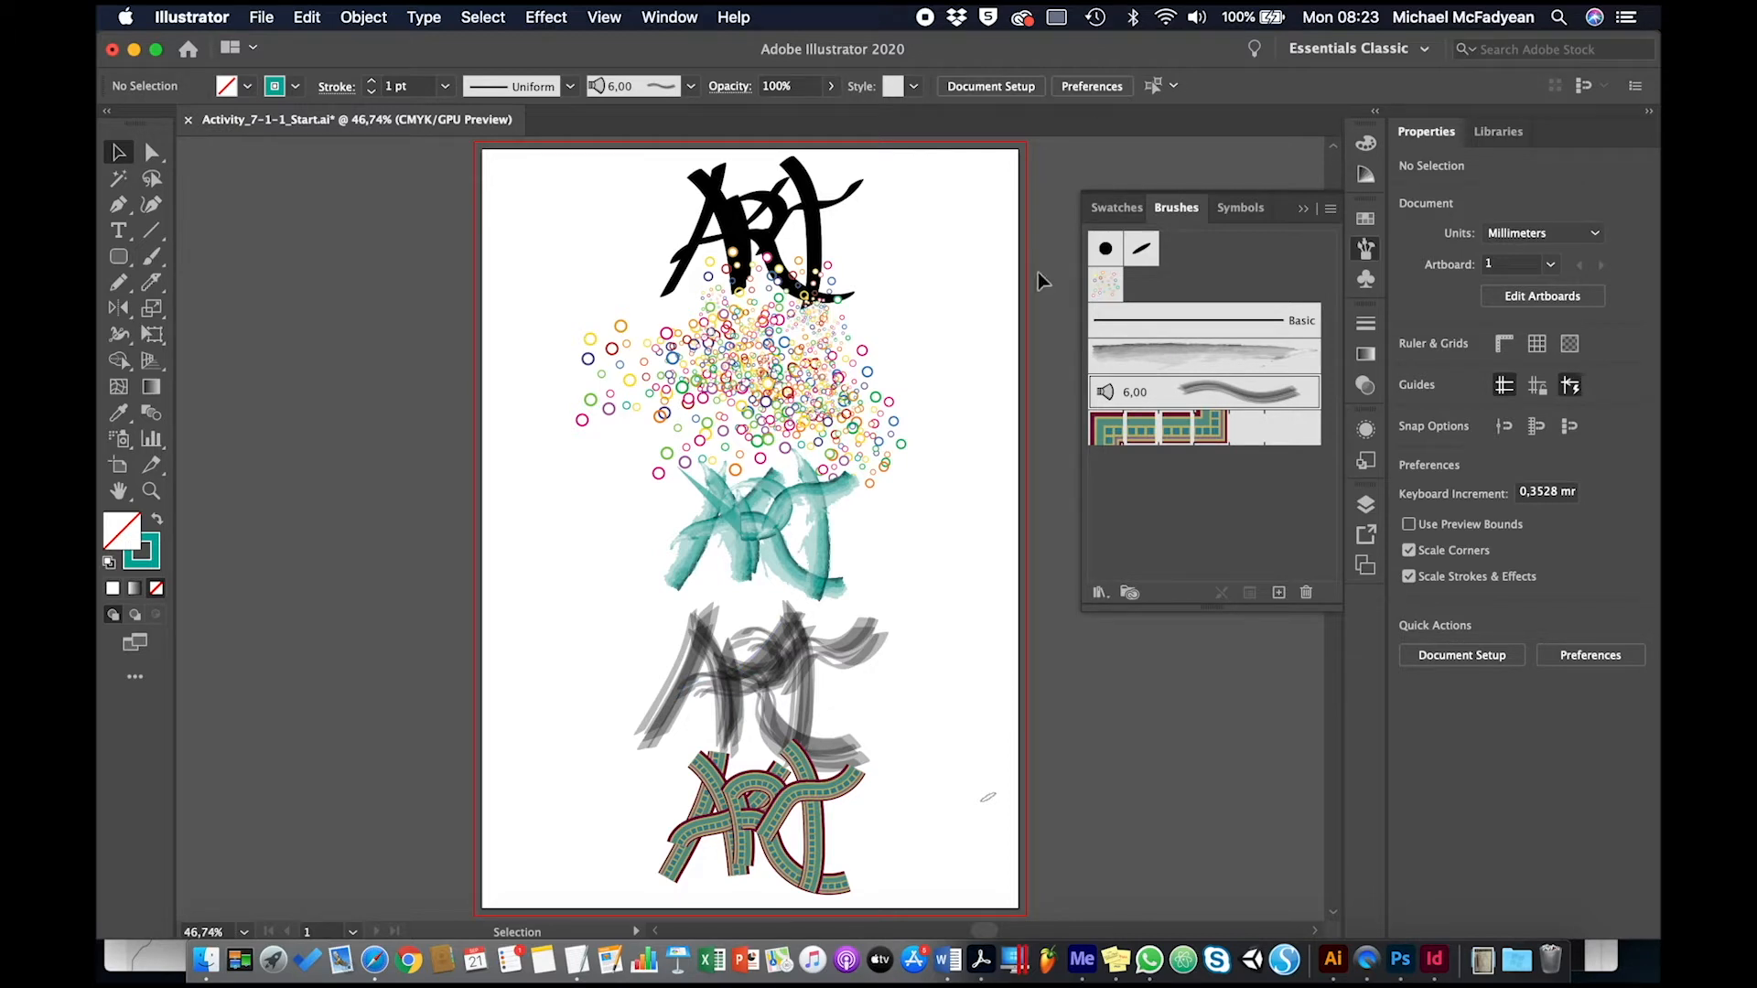
Step: Set the Mosaic pattern brush's fixed scale to 25% and its spacing to 20%
{"action": "double_click", "coordinate": [1190, 436]}
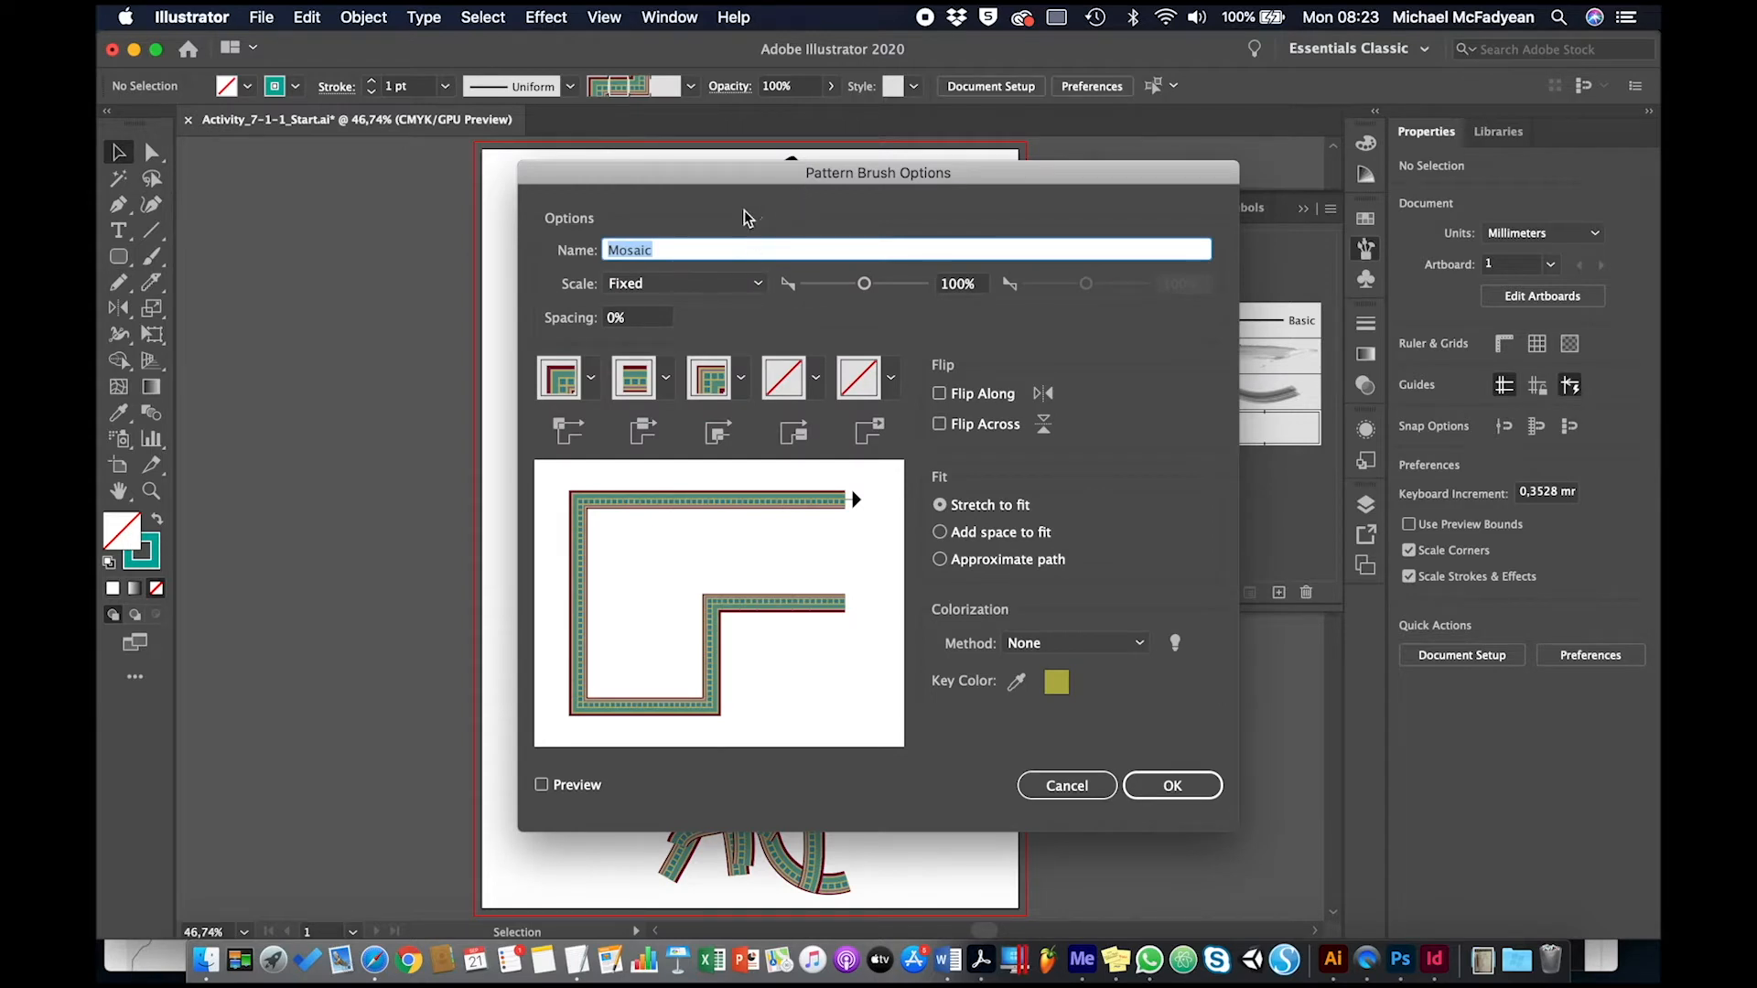
{"action": "double_click", "coordinate": [949, 284]}
{"action": "type", "text": "25"}
{"action": "key", "text": "Tab"}
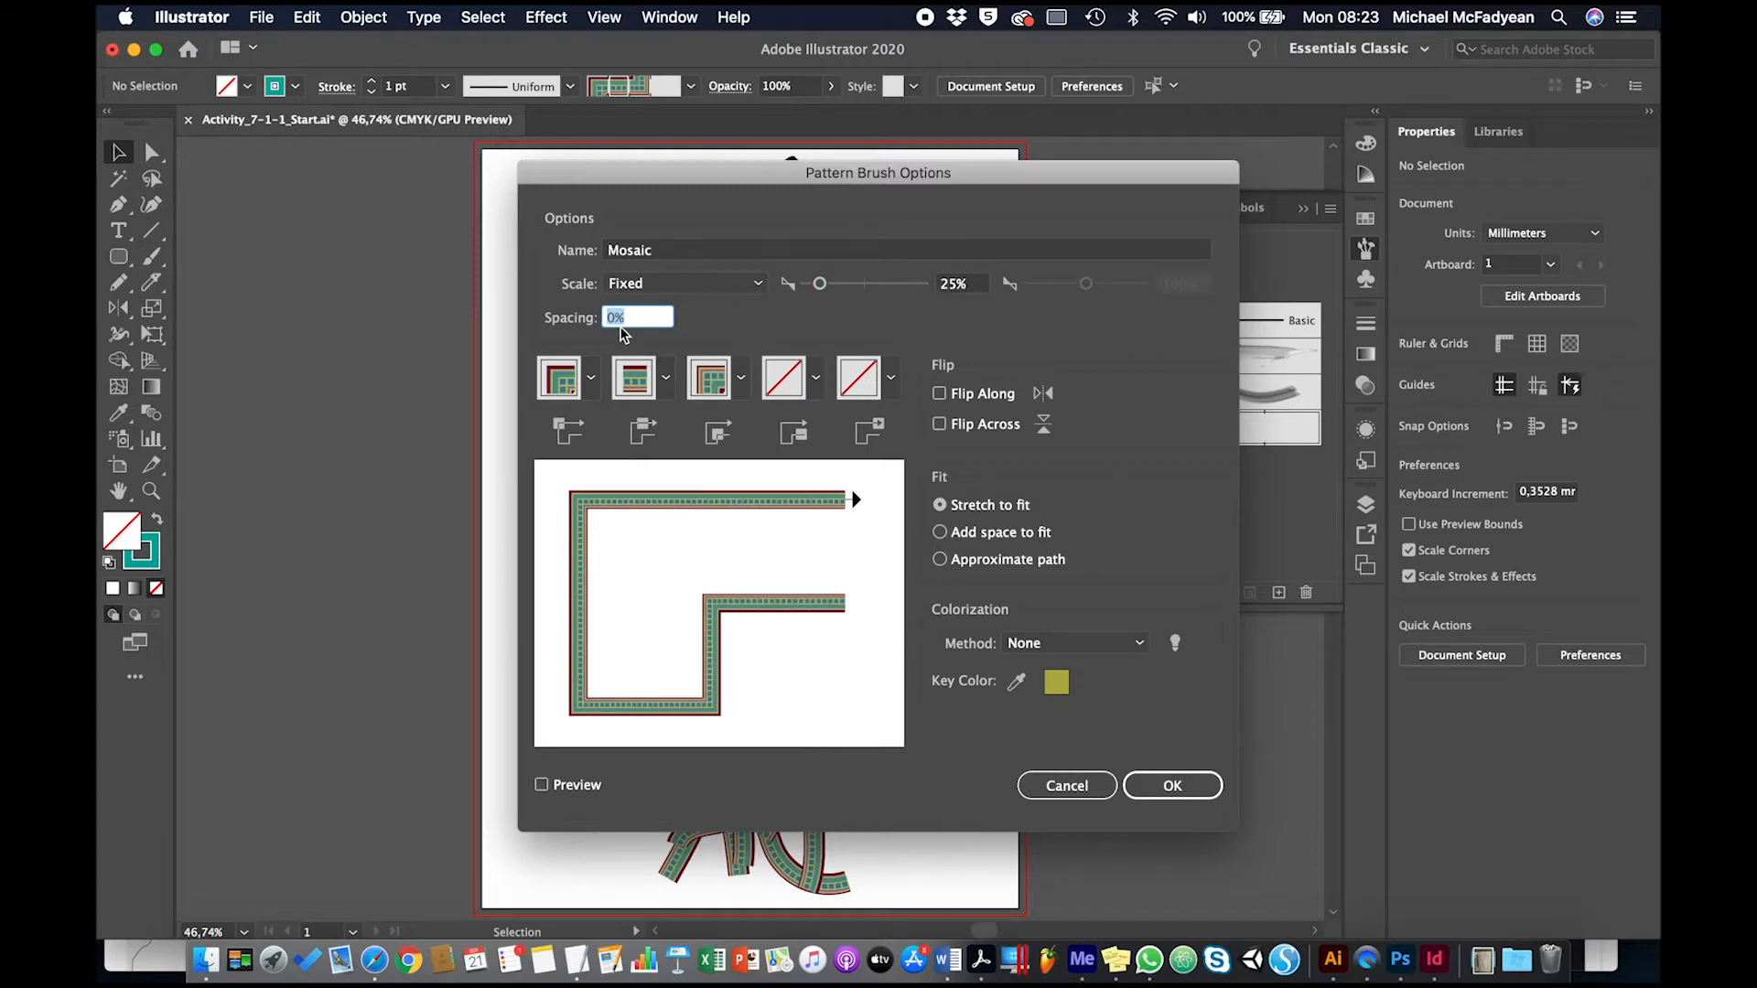
{"action": "type", "text": "20"}
{"action": "key", "text": "Tab"}
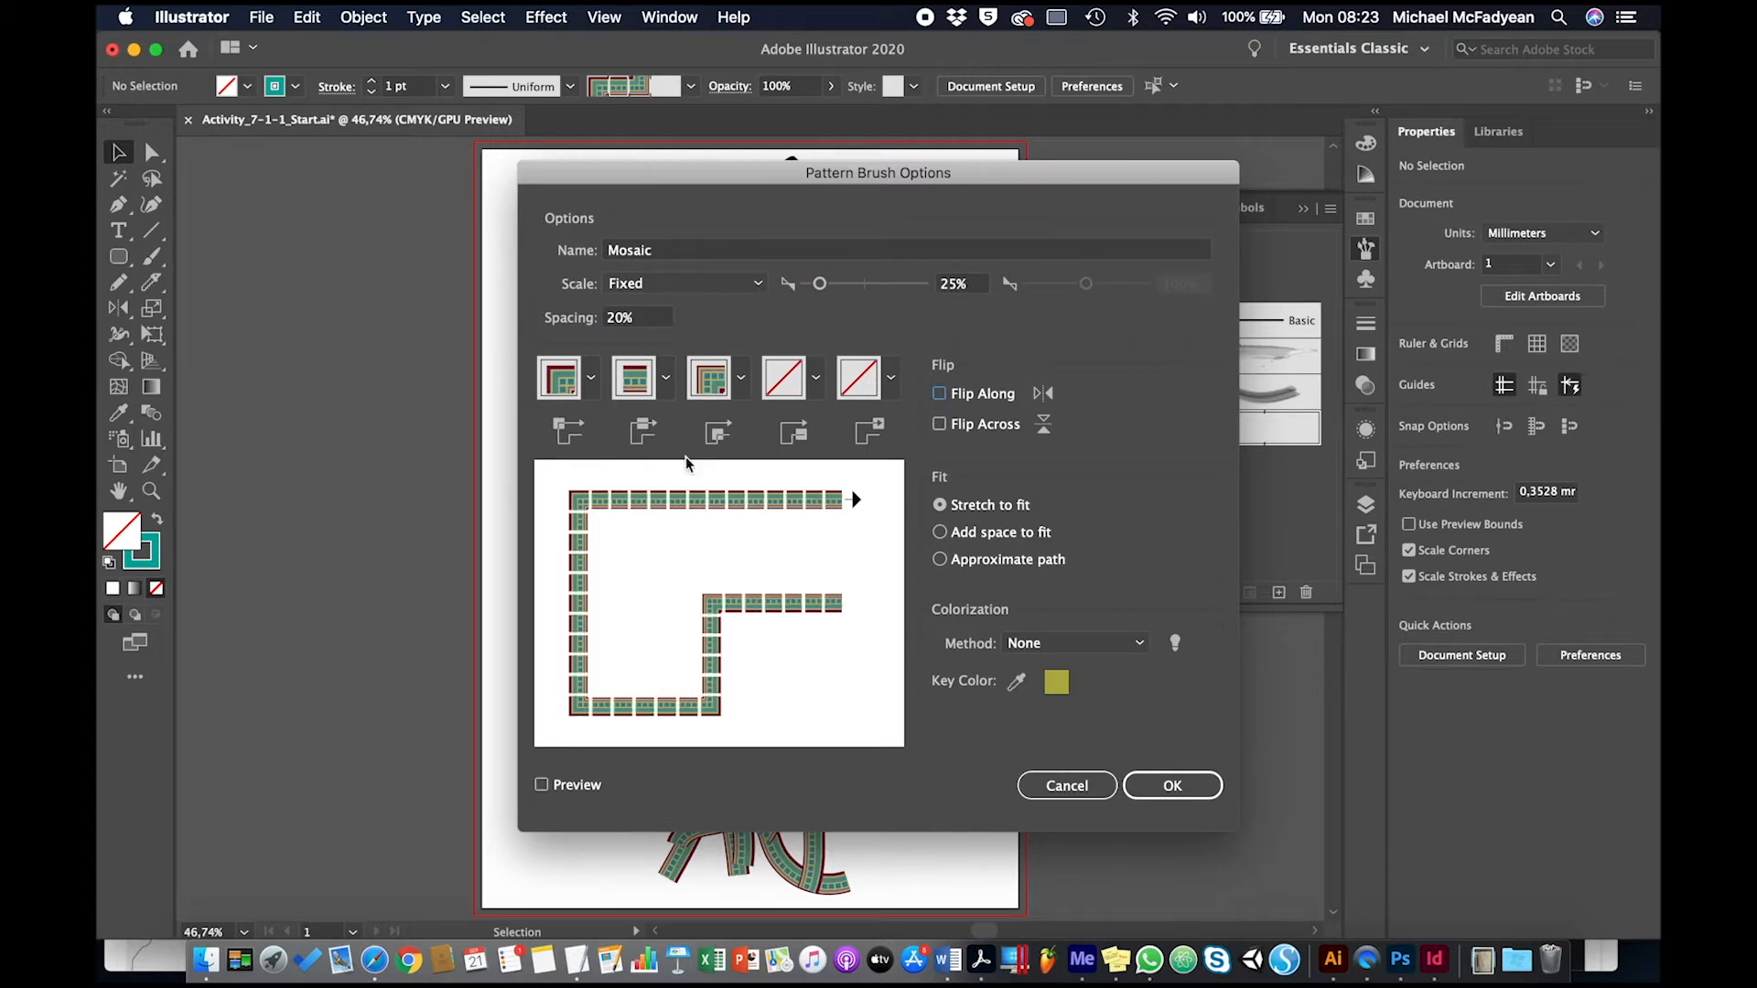
Step: Make the Mosaic brush's tiles add space to fit, and apply the changes to existing strokes
{"action": "left_click", "coordinate": [937, 535]}
{"action": "left_click", "coordinate": [1182, 789]}
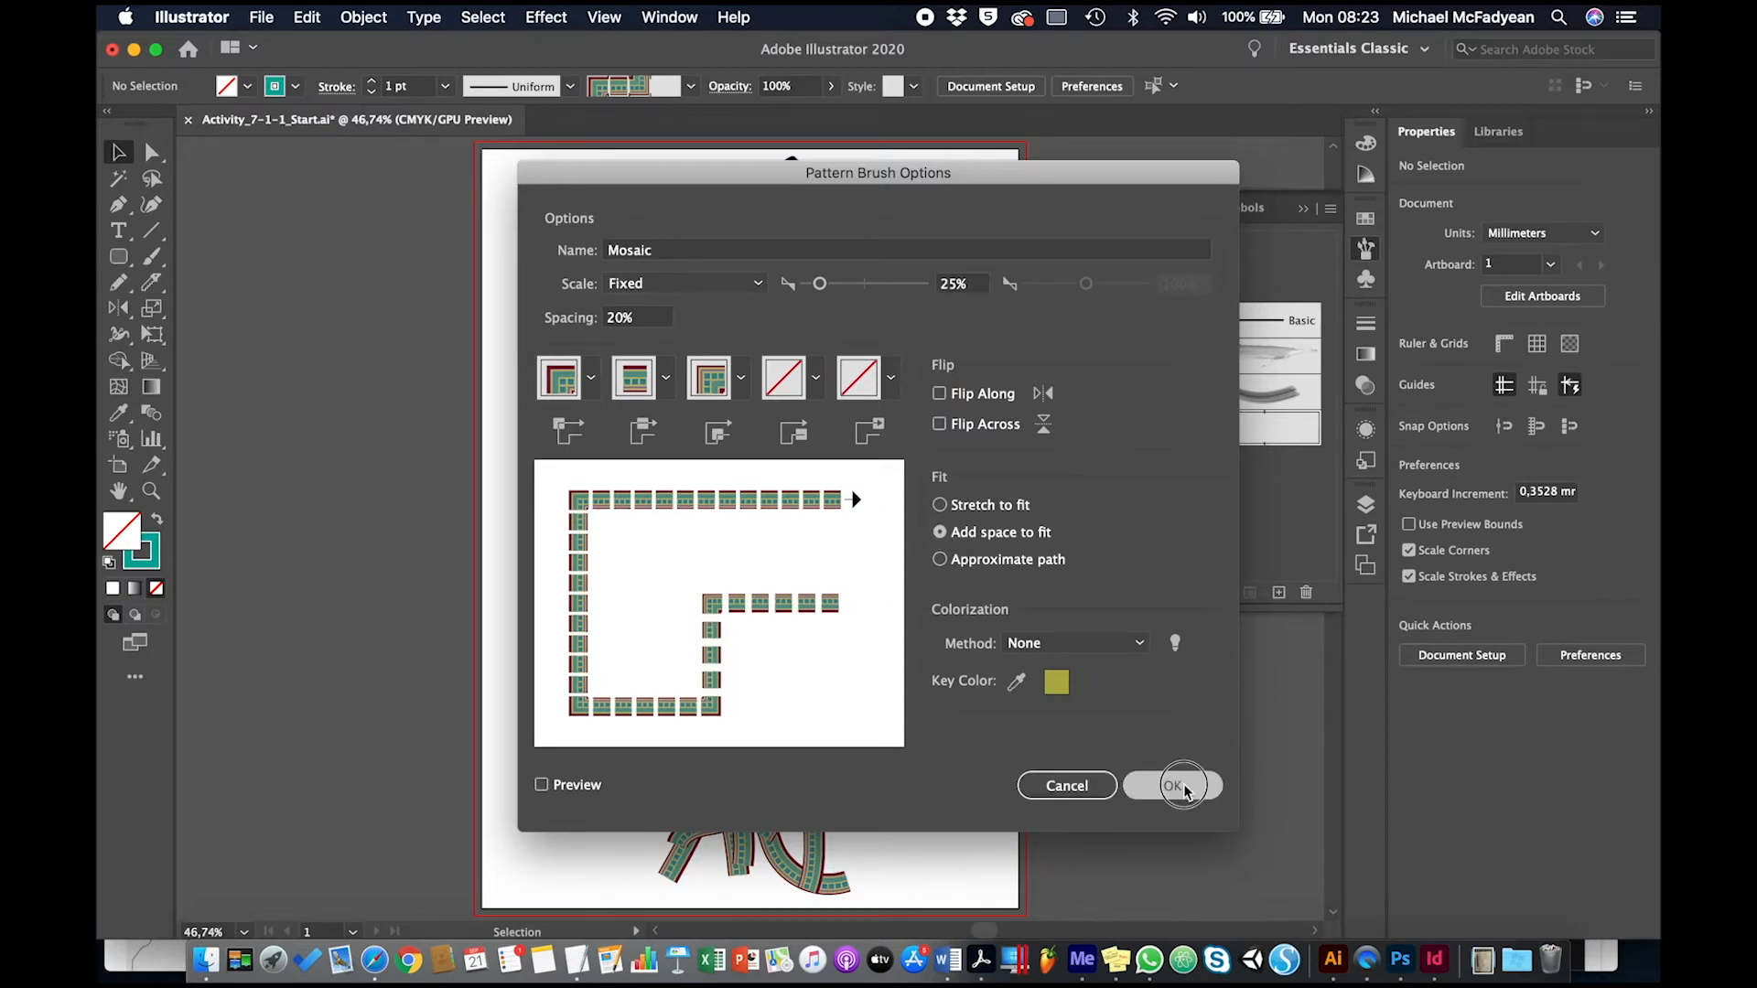
{"action": "left_click", "coordinate": [859, 525]}
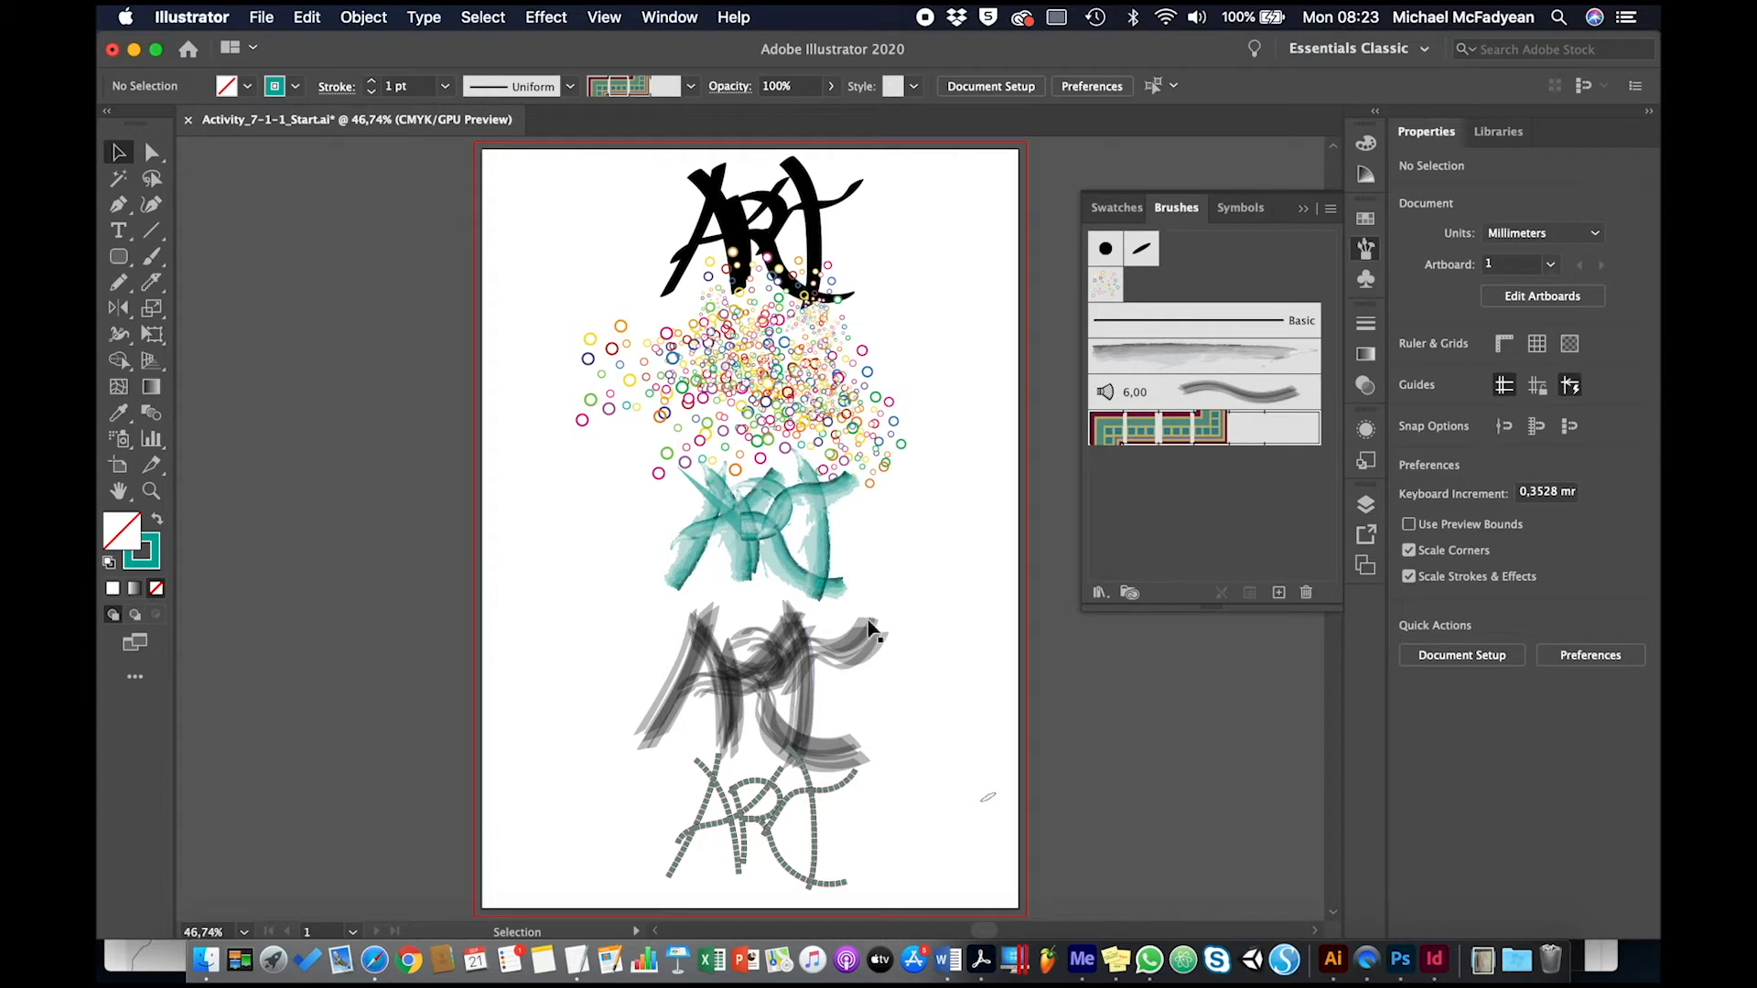
Step: Try stacking all five ART letterings by aligning their vertical centers, and undo the alignment
{"action": "left_click_drag", "start_coordinate": [957, 205], "coordinate": [470, 858]}
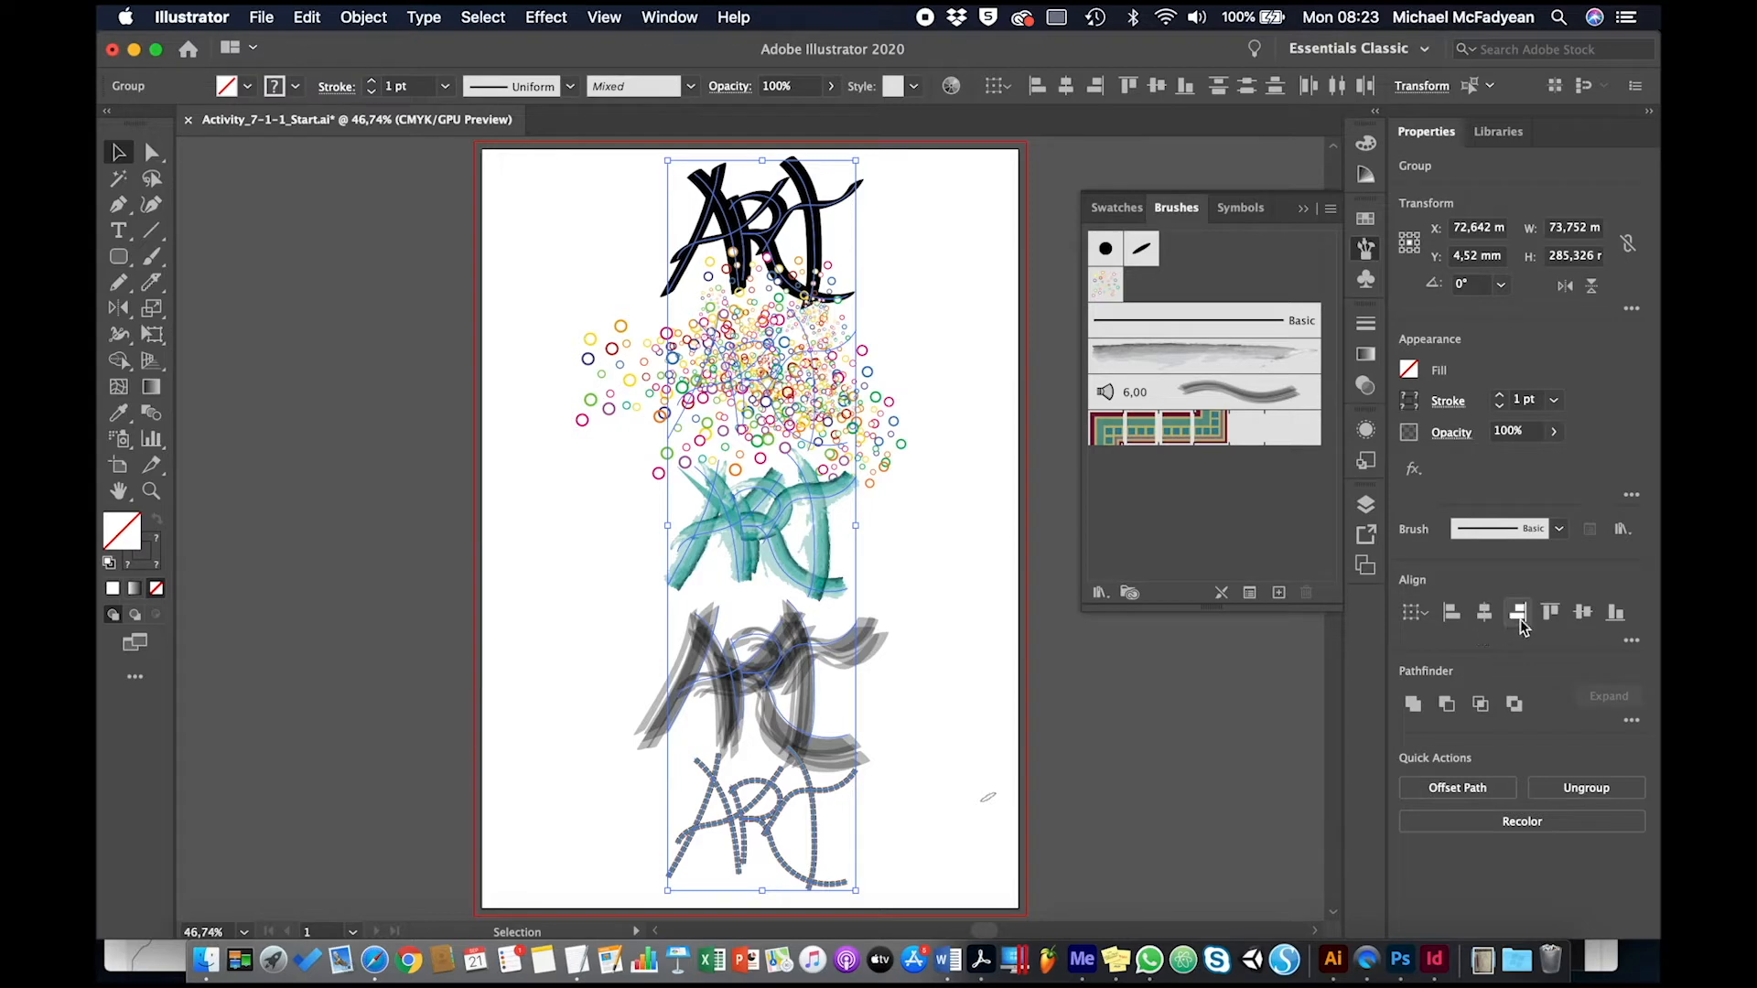
{"action": "left_click", "coordinate": [1582, 613]}
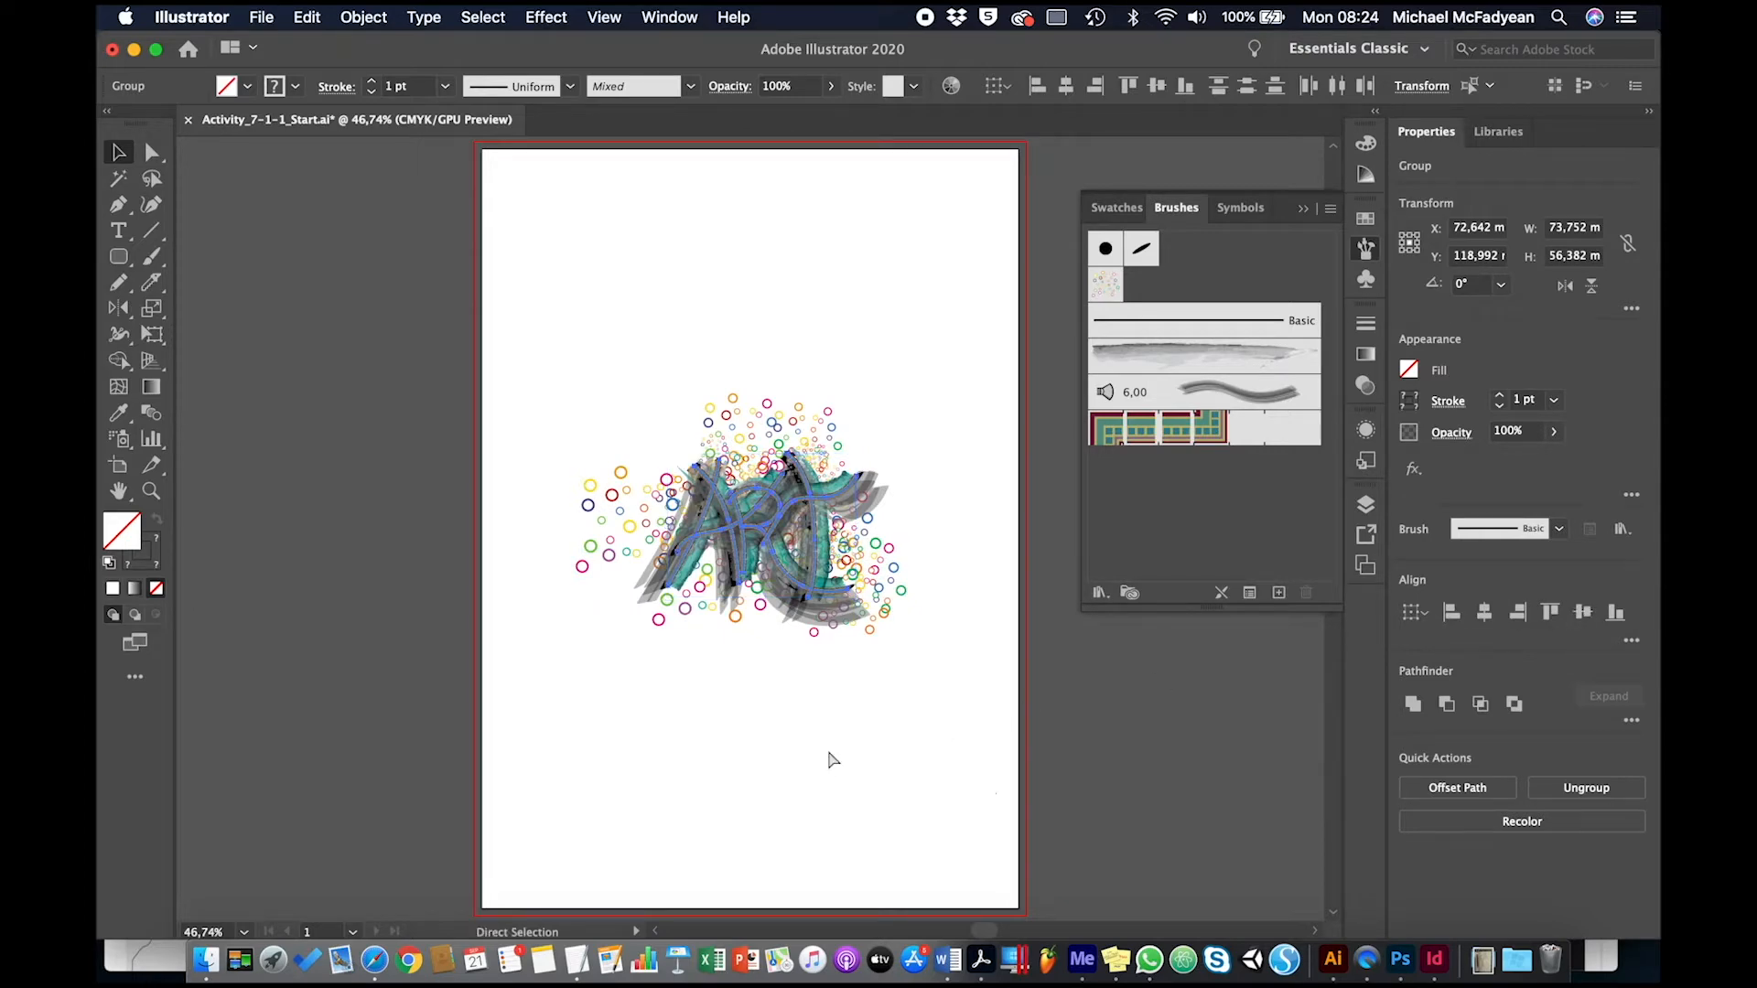
{"action": "key", "text": "super+equal"}
{"action": "key", "text": "super+equal"}
{"action": "key", "text": "super+equal"}
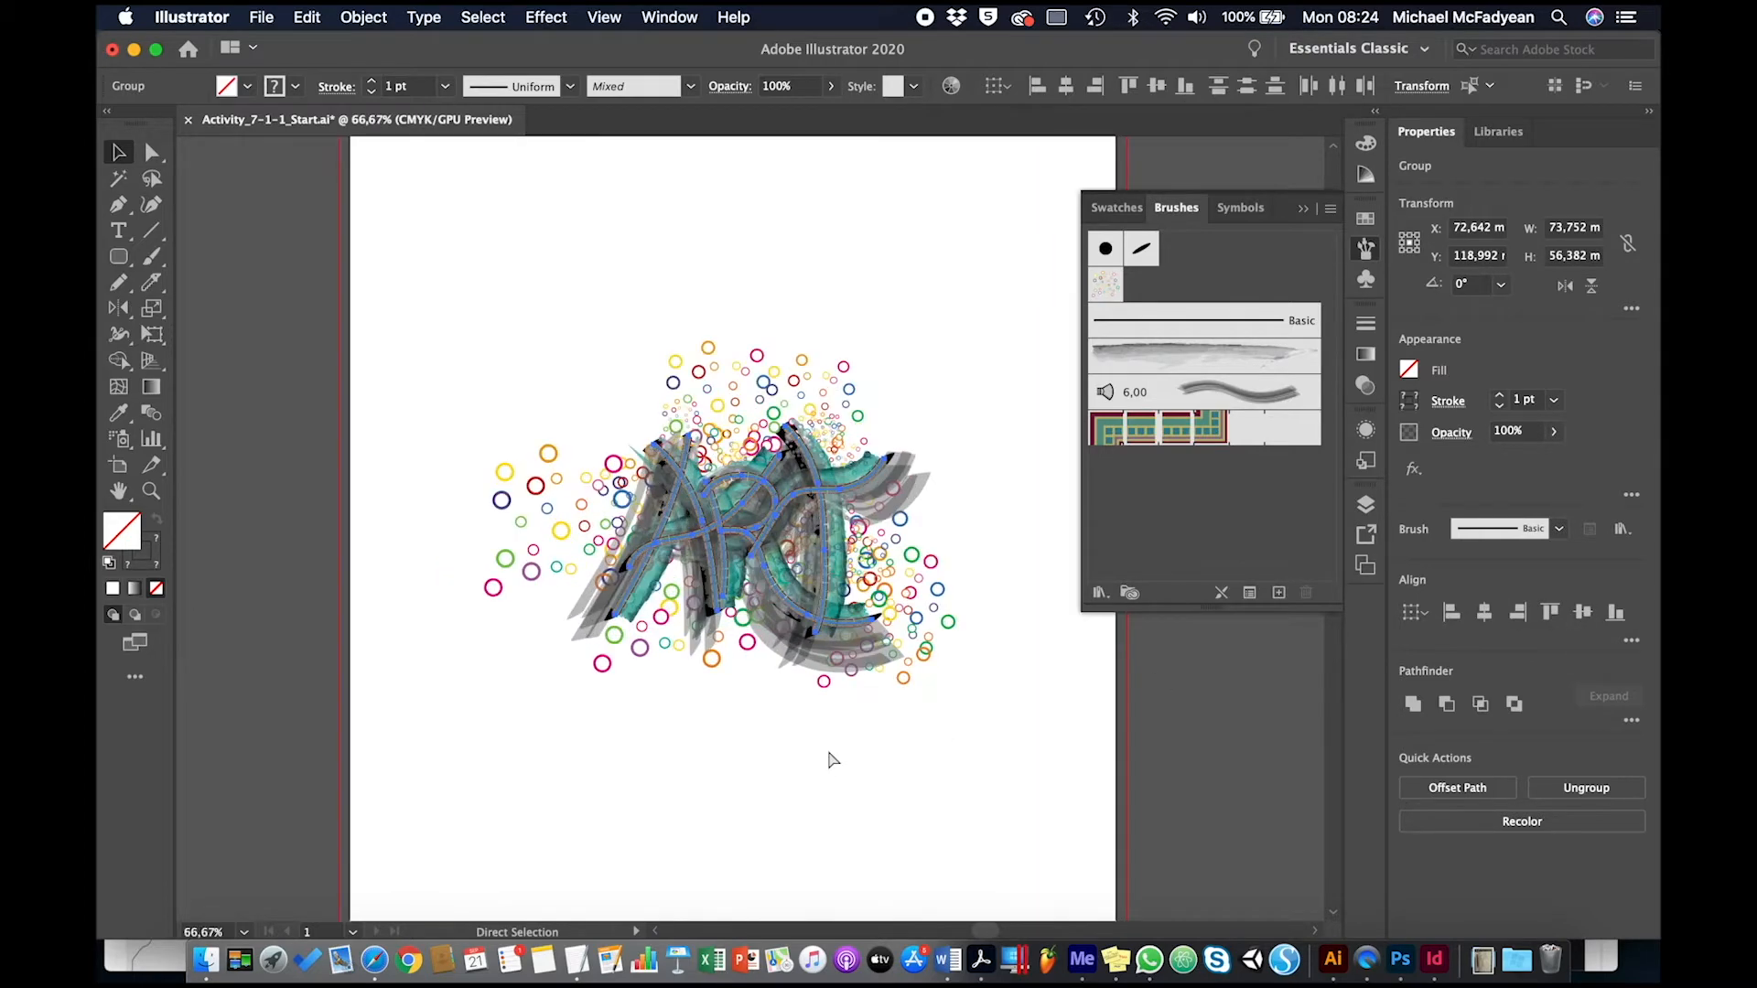
{"action": "left_click", "coordinate": [799, 846]}
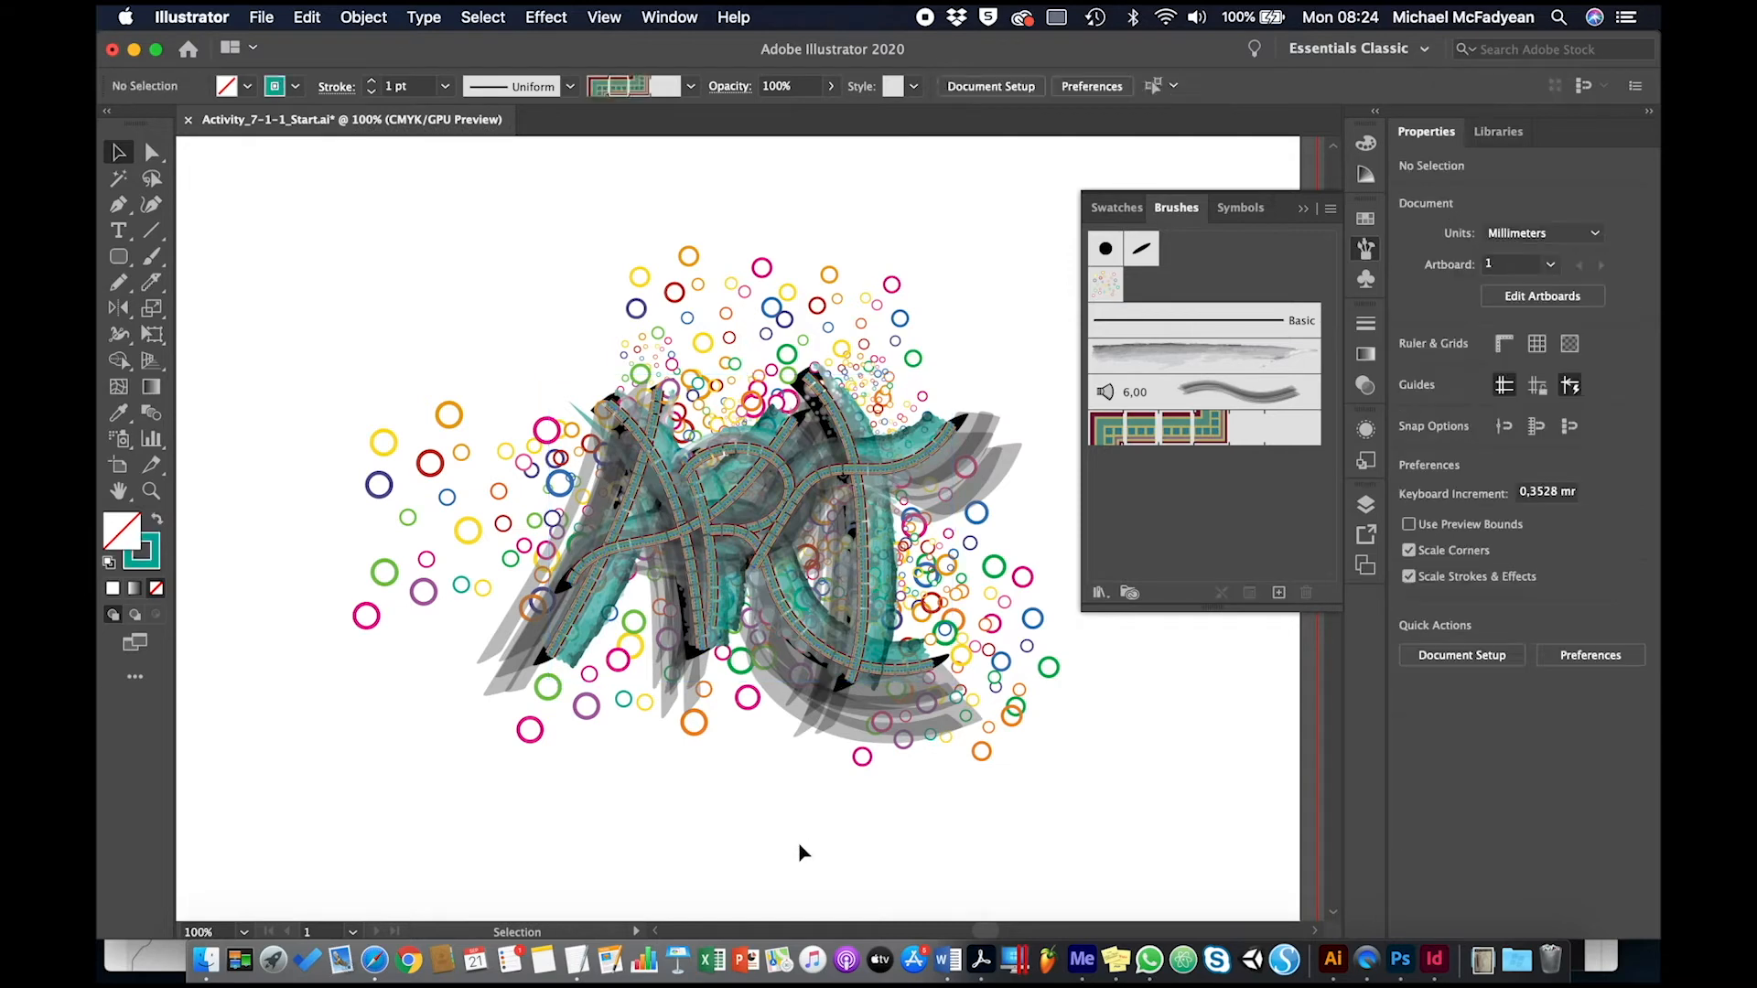
{"action": "left_click", "coordinate": [863, 731]}
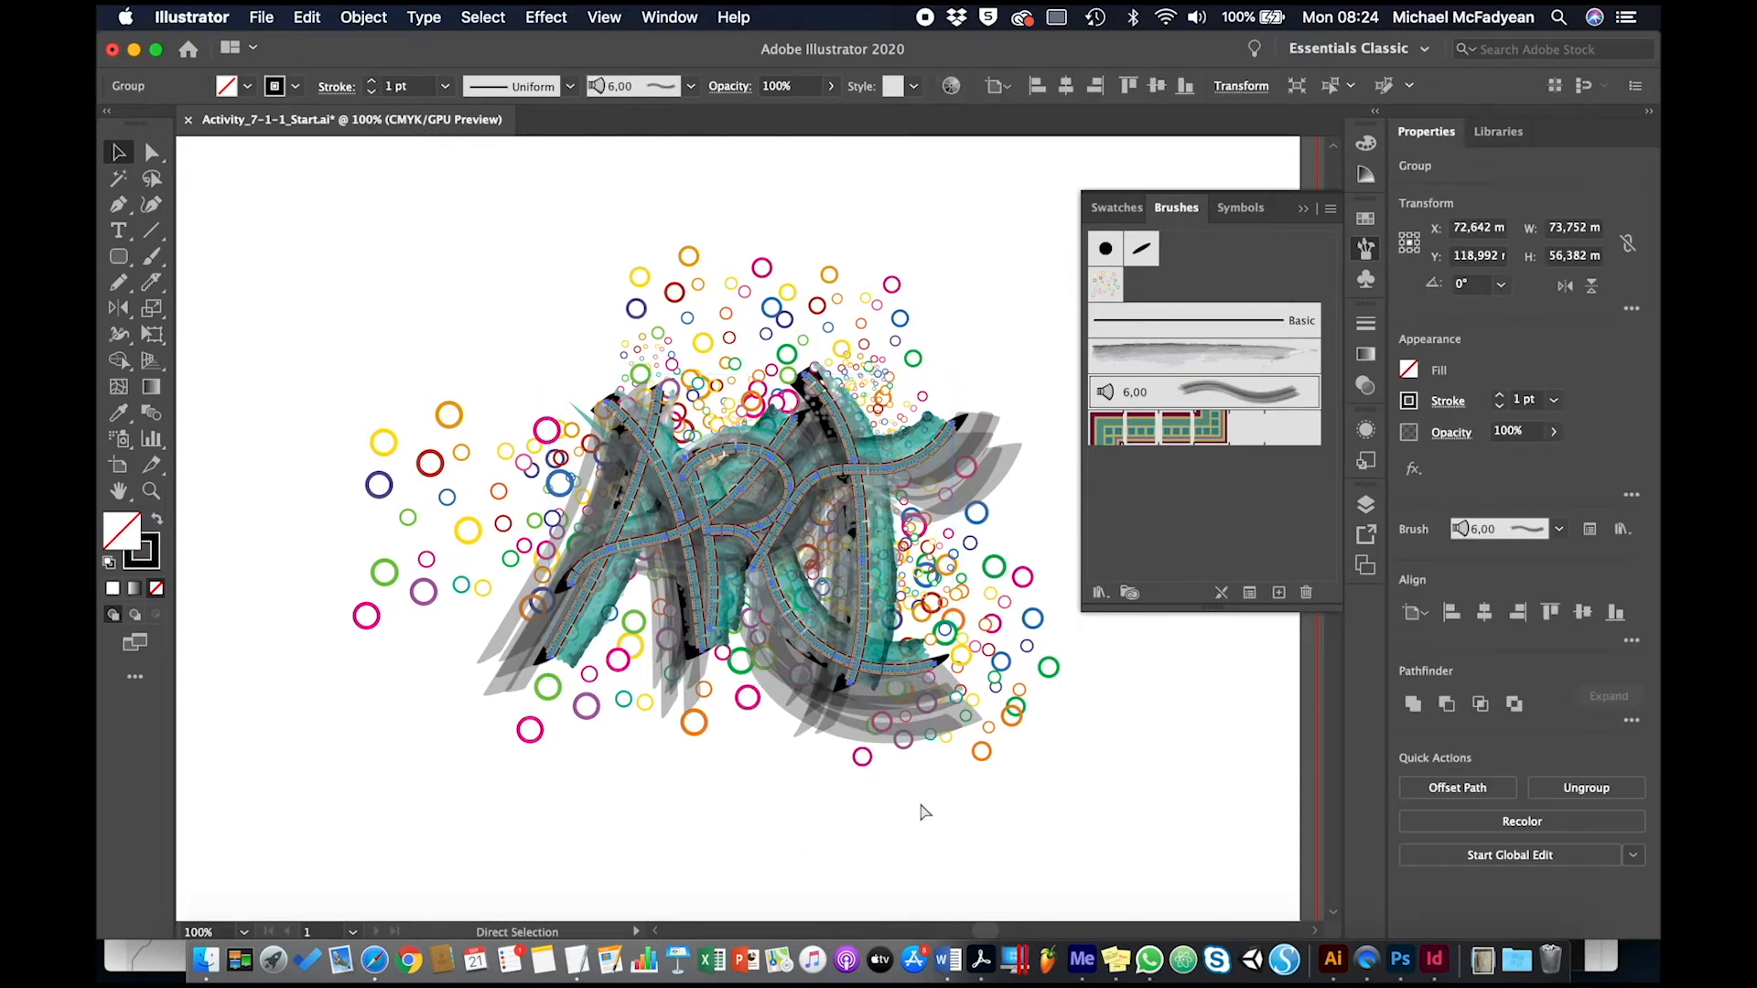
{"action": "key", "text": "super+z"}
Step: Change the stroke color of the fourth, bristle-brush ART lettering to the red swatch C=0 M=90 Y=85 K=0
{"action": "left_click", "coordinate": [1130, 713]}
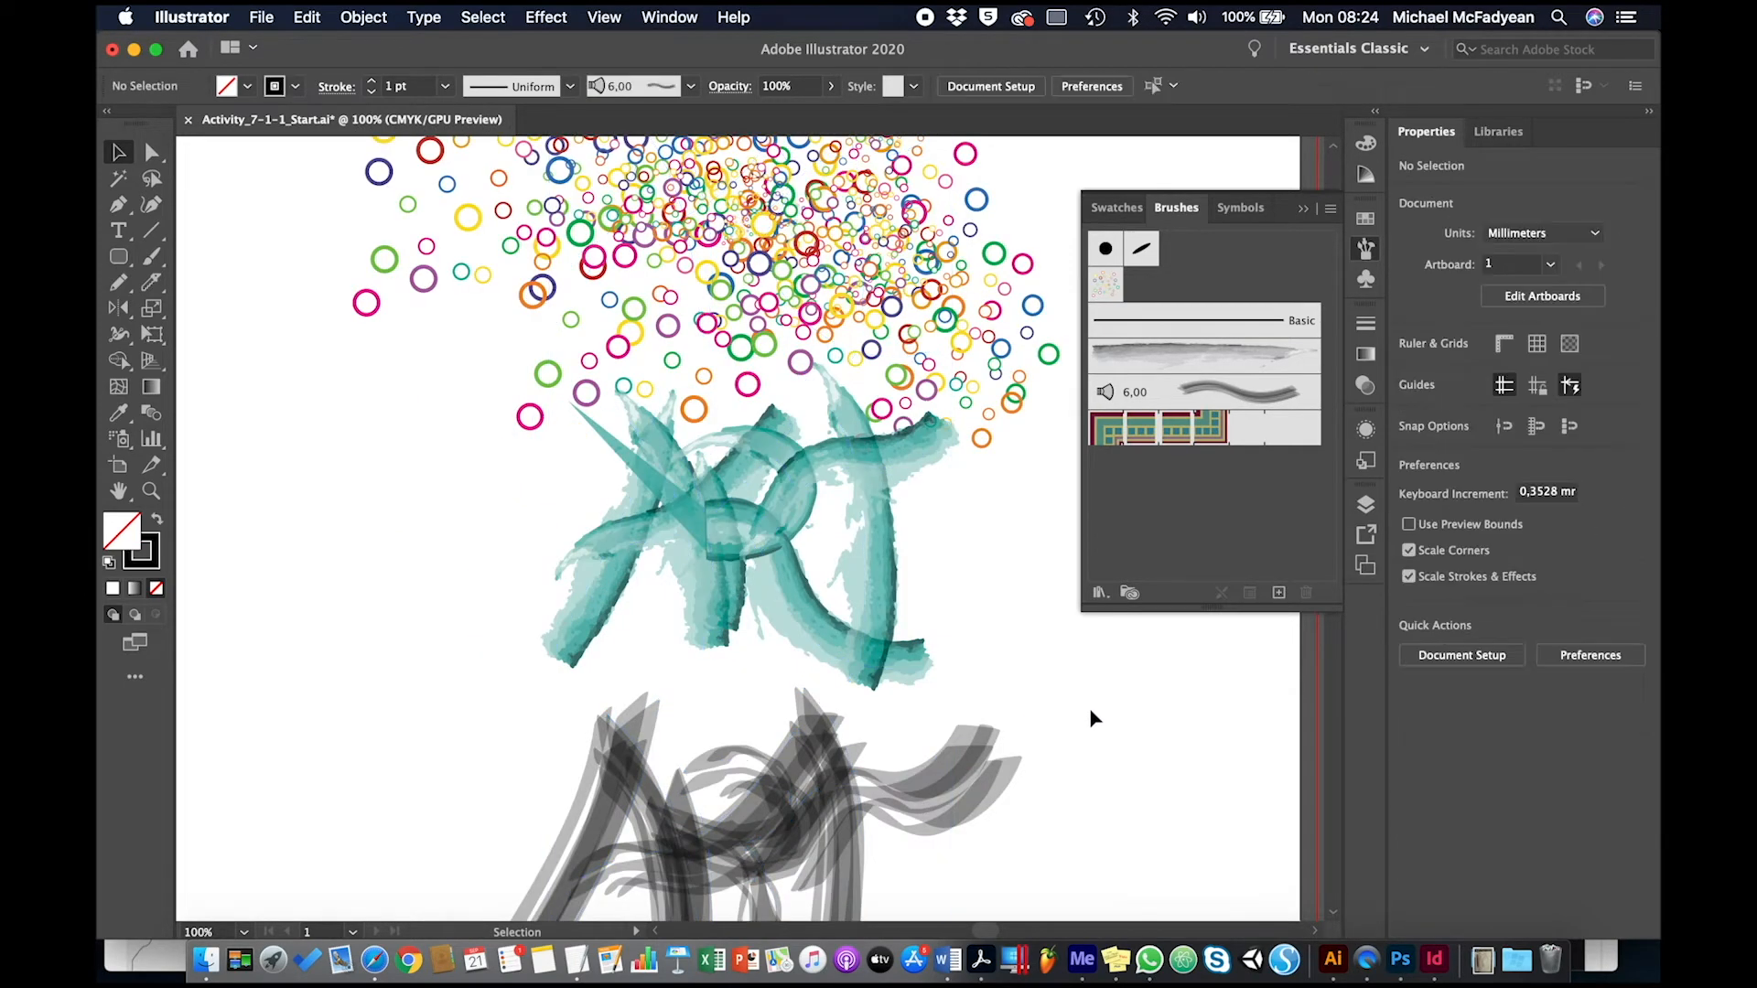
{"action": "left_click", "coordinate": [919, 770]}
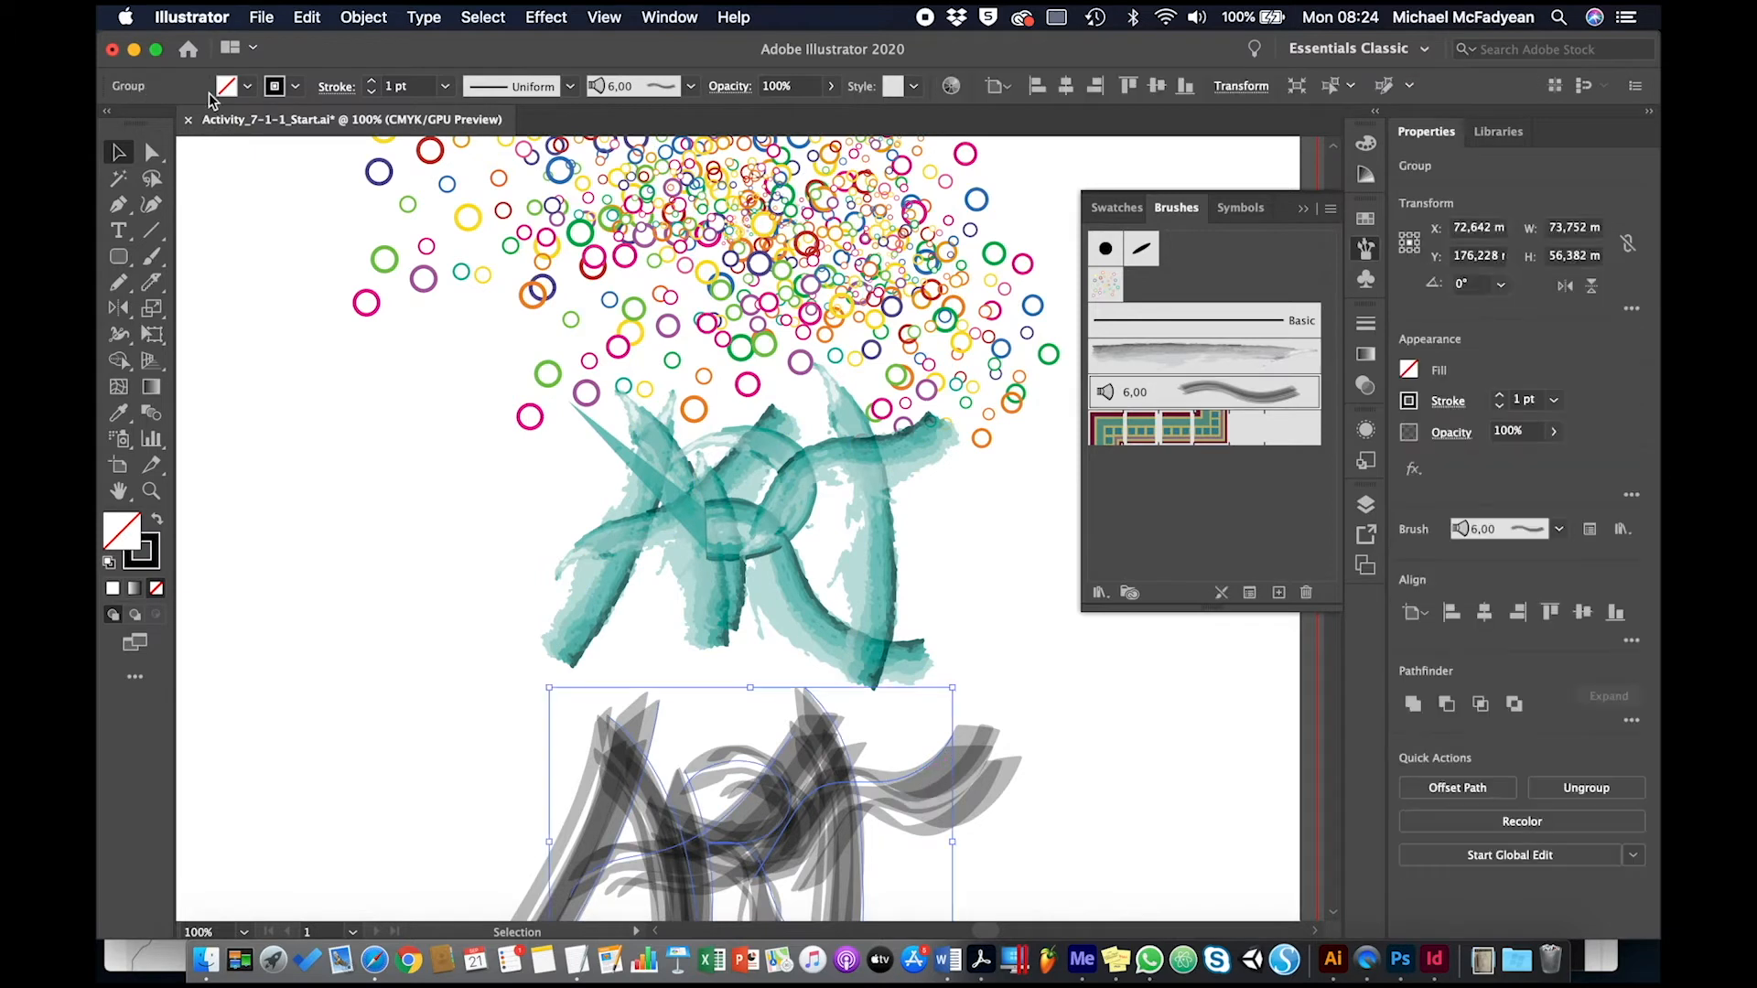
{"action": "left_click", "coordinate": [295, 86]}
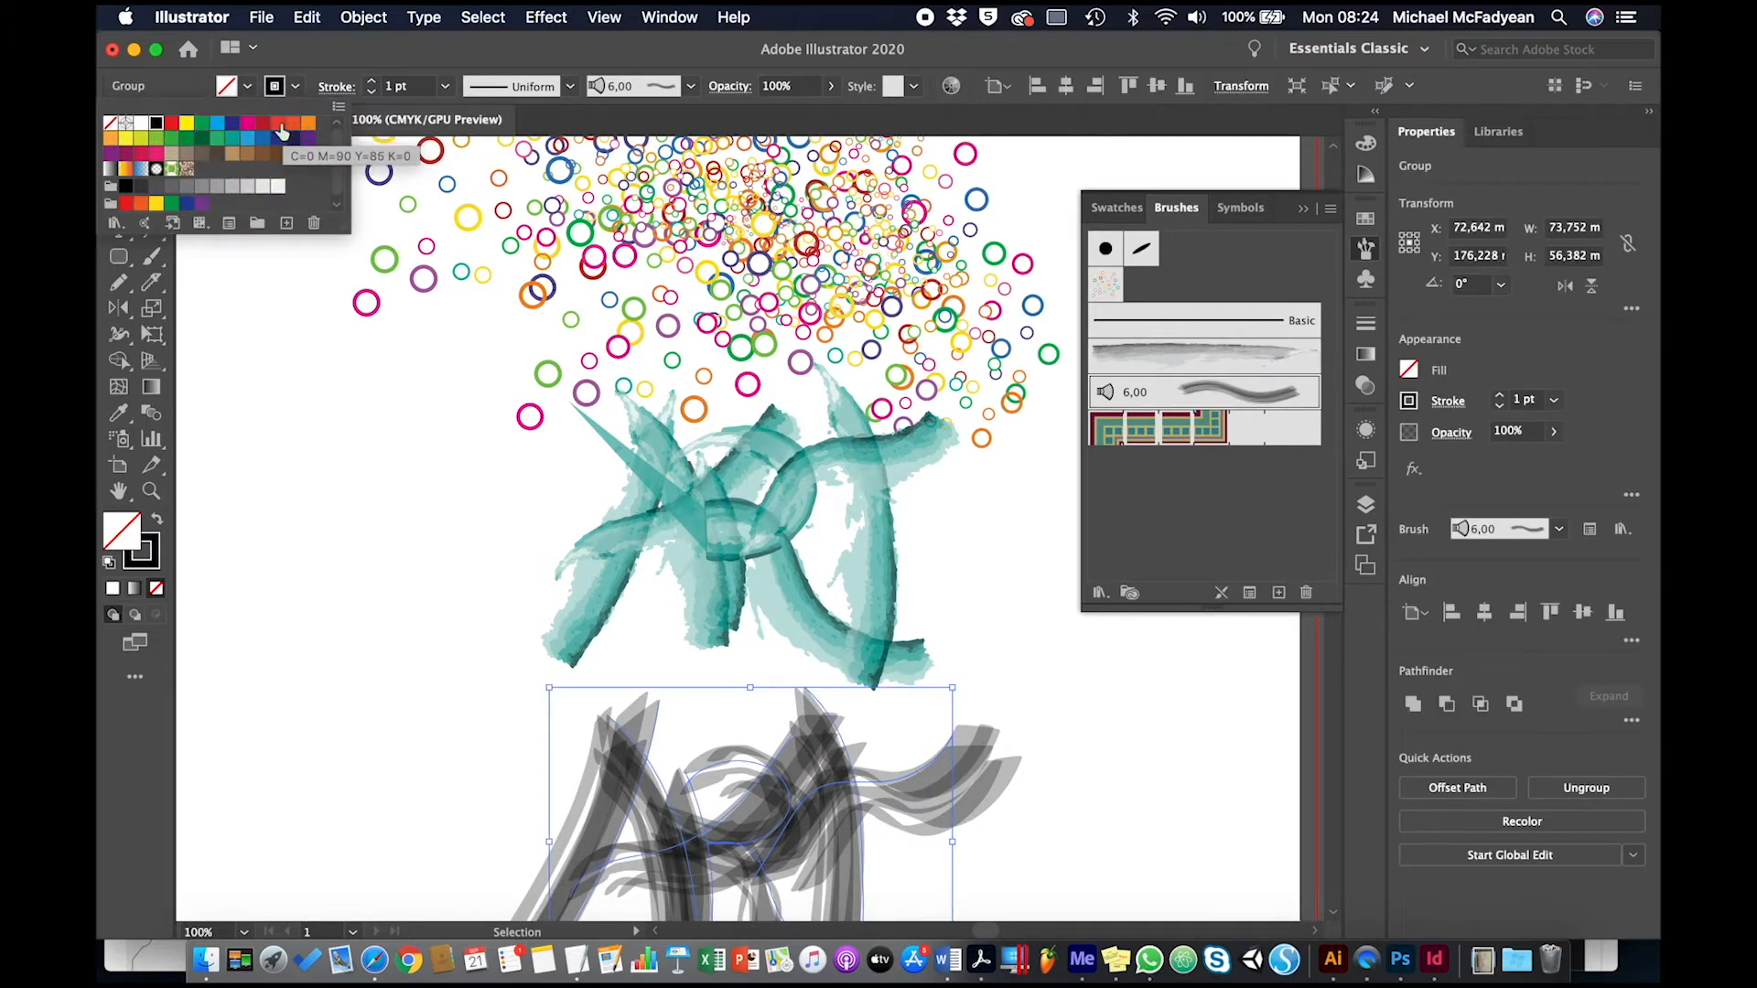
{"action": "left_click", "coordinate": [278, 123]}
{"action": "left_click", "coordinate": [294, 661]}
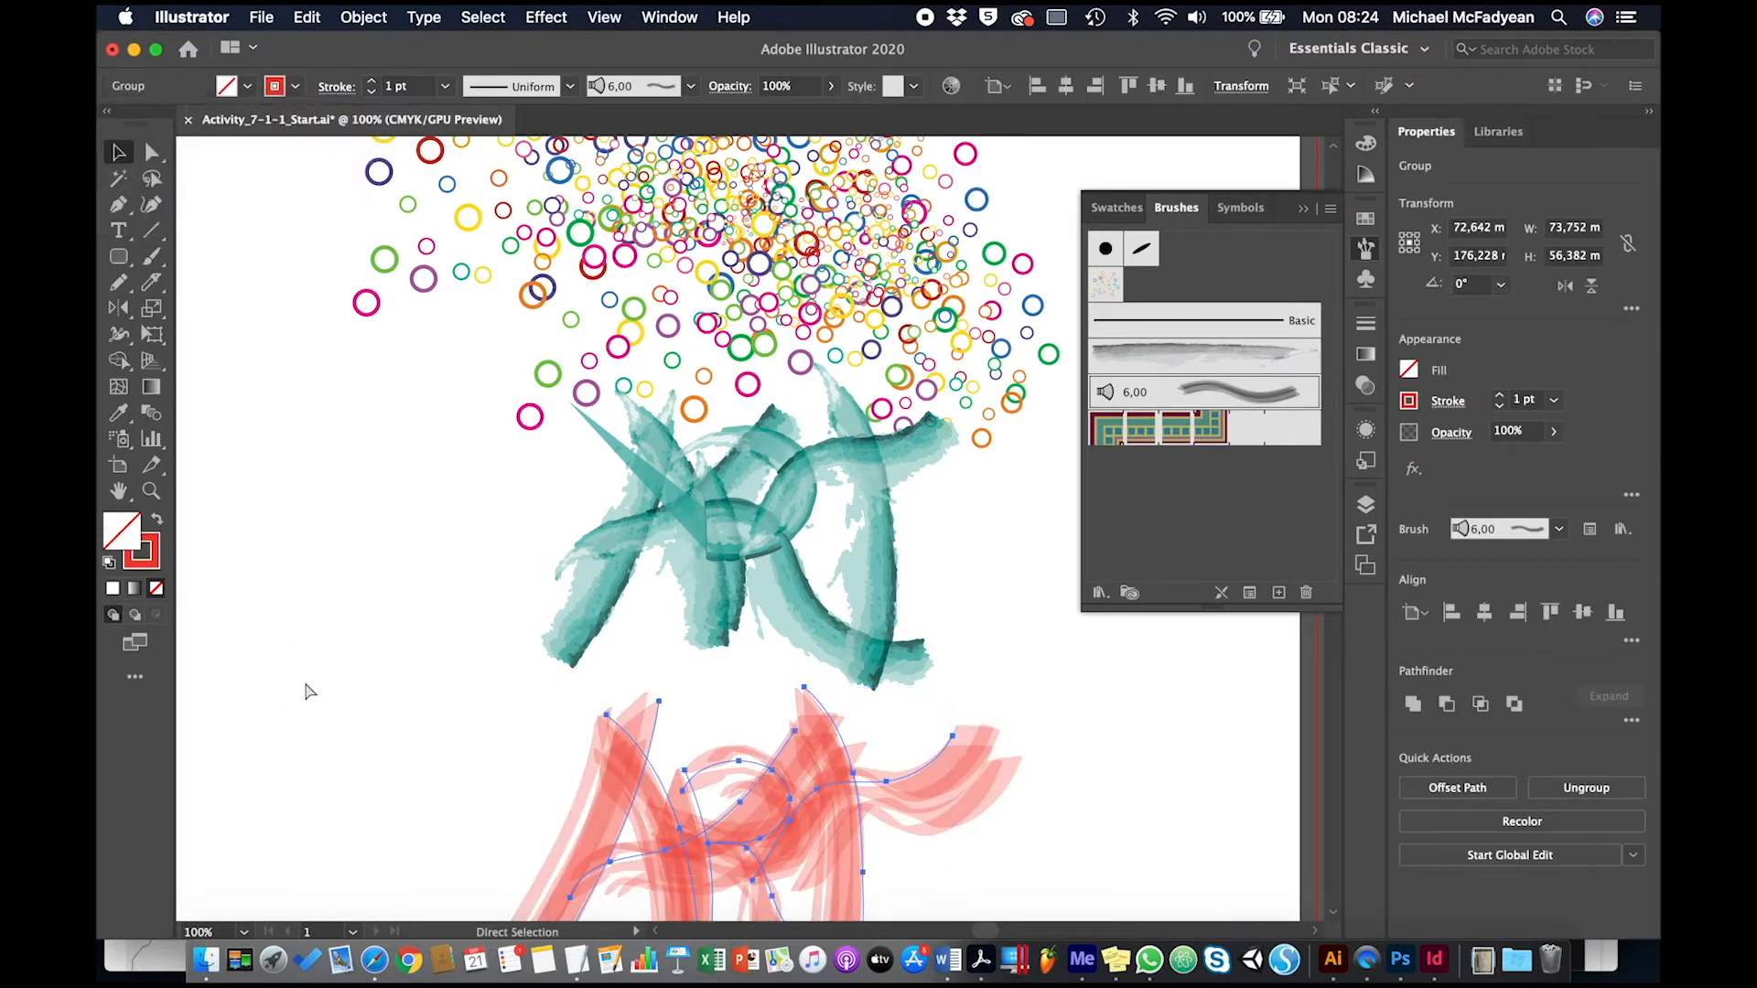
Step: Overlay all five ART letterings by aligning their vertical centers, deselect them and fit the artboard in view
{"action": "key", "text": "super+a"}
{"action": "left_click", "coordinate": [1586, 613]}
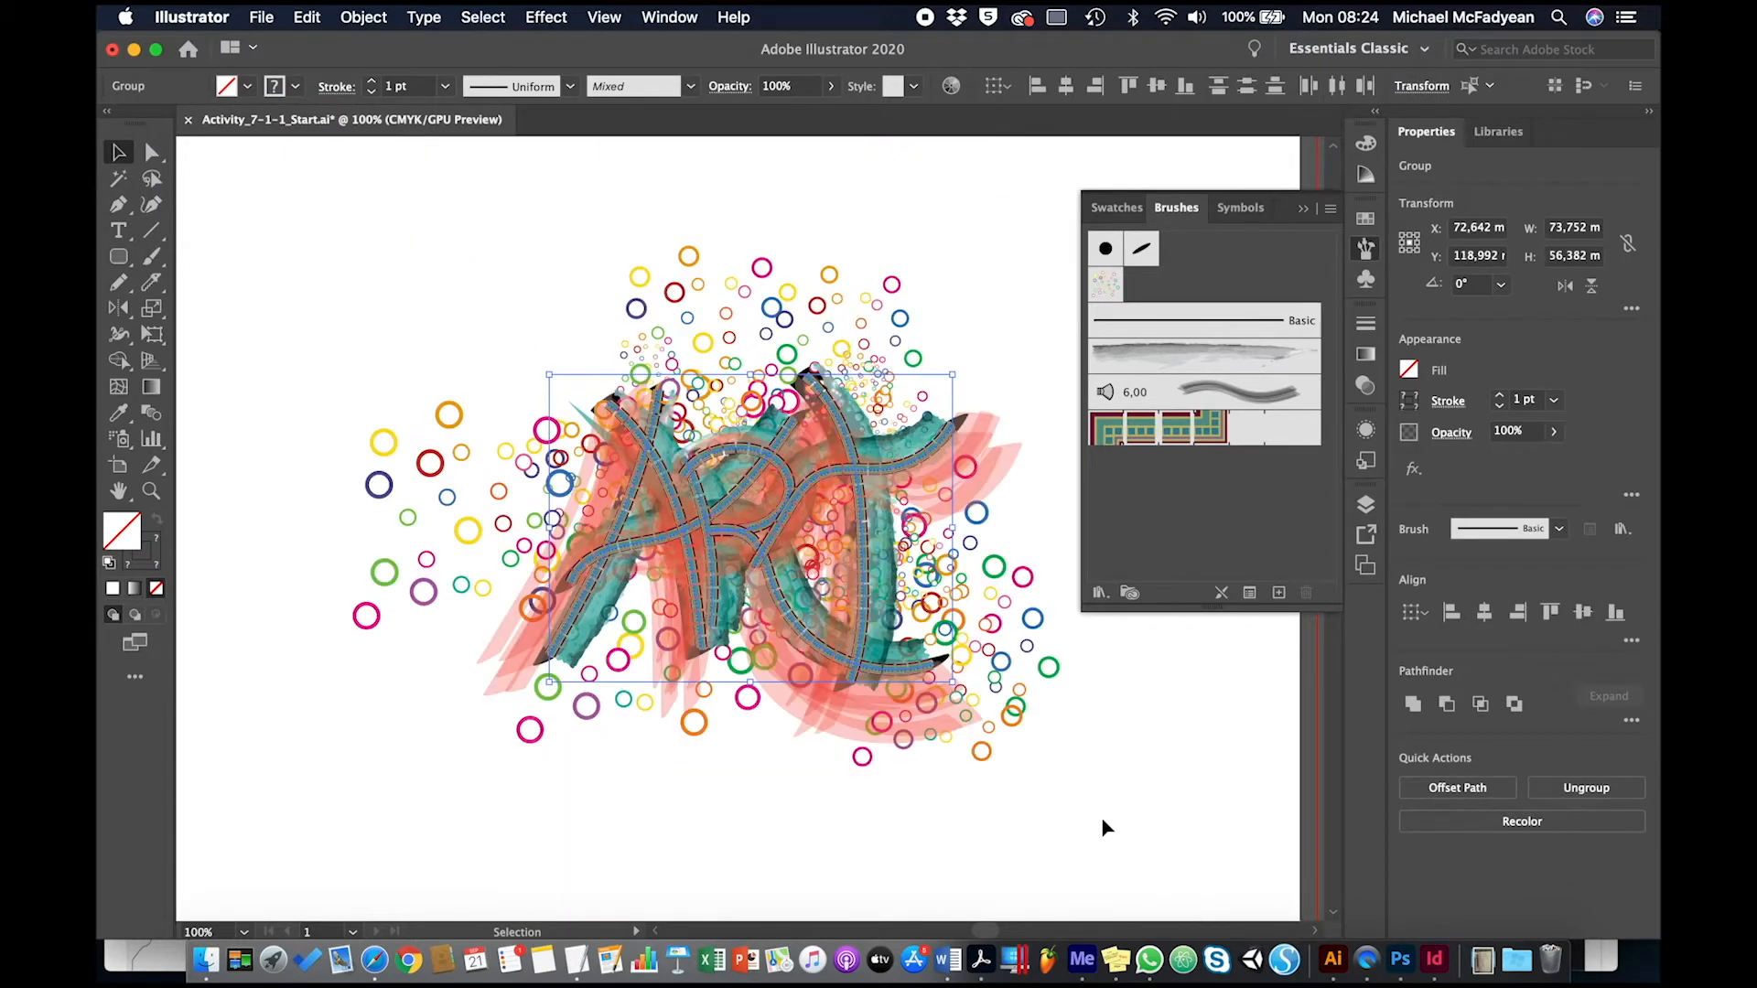
{"action": "left_click", "coordinate": [1120, 821]}
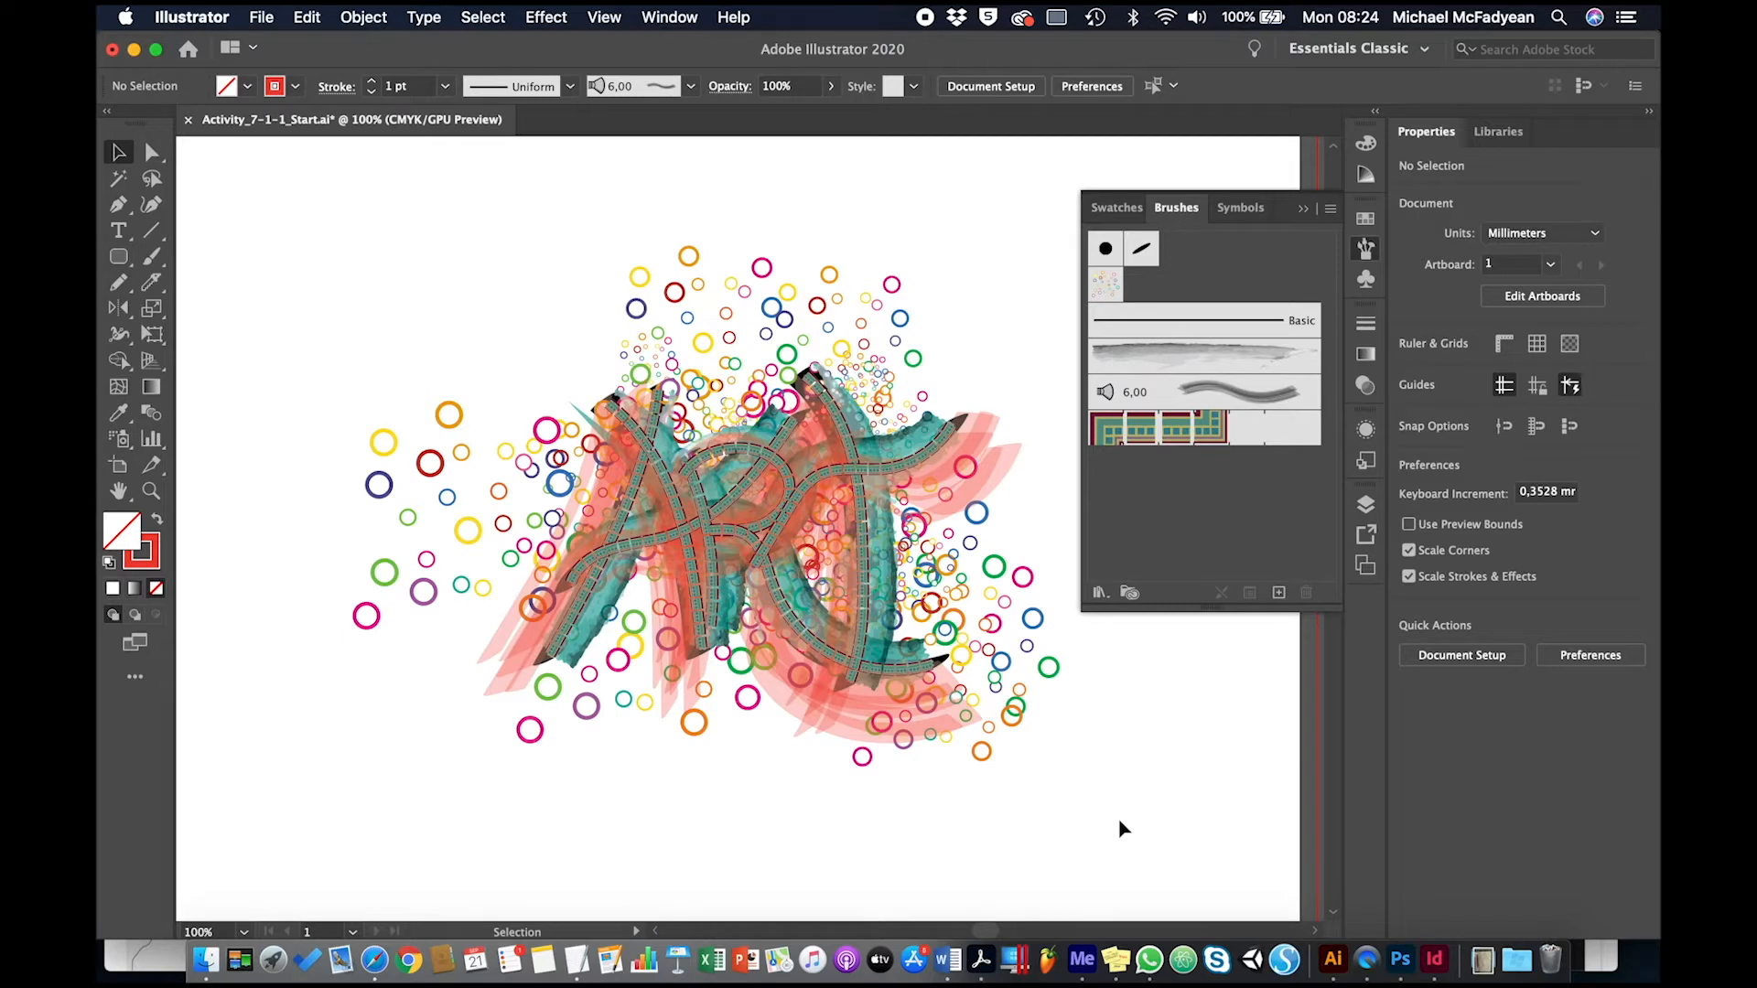
{"action": "key", "text": "super+0"}
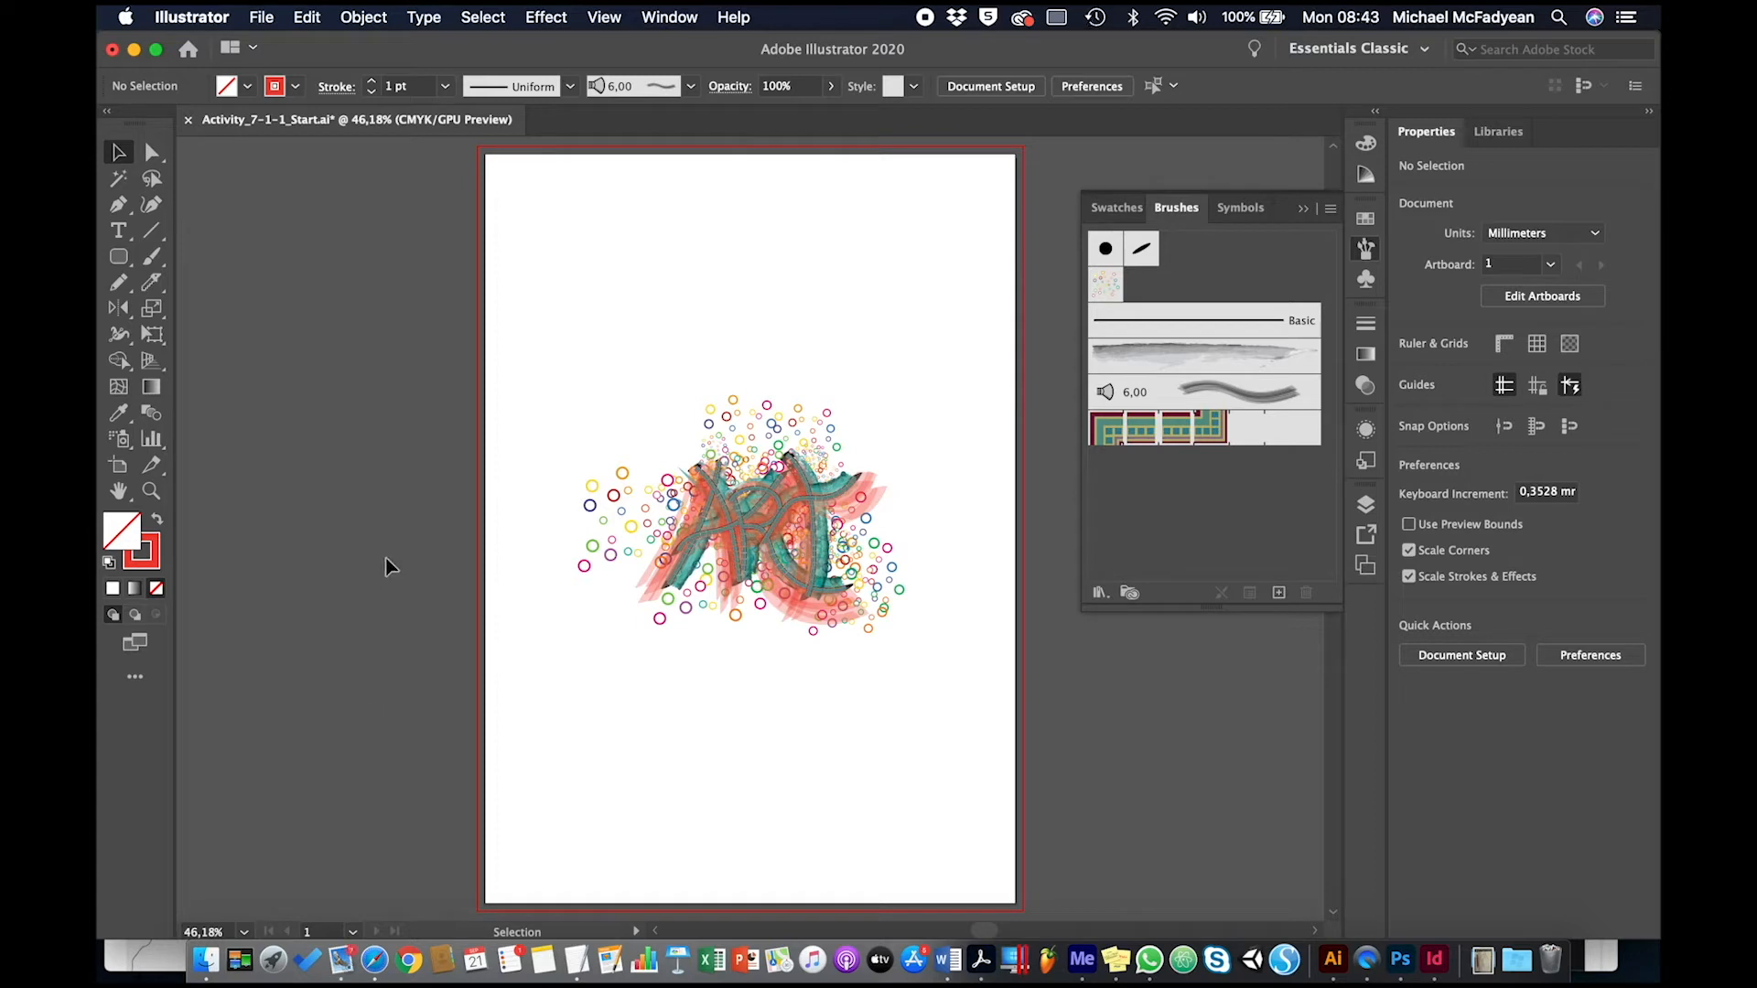
Step: Revert the document to its last saved version, discarding the current changes
{"action": "left_click", "coordinate": [261, 17]}
{"action": "left_click", "coordinate": [301, 312]}
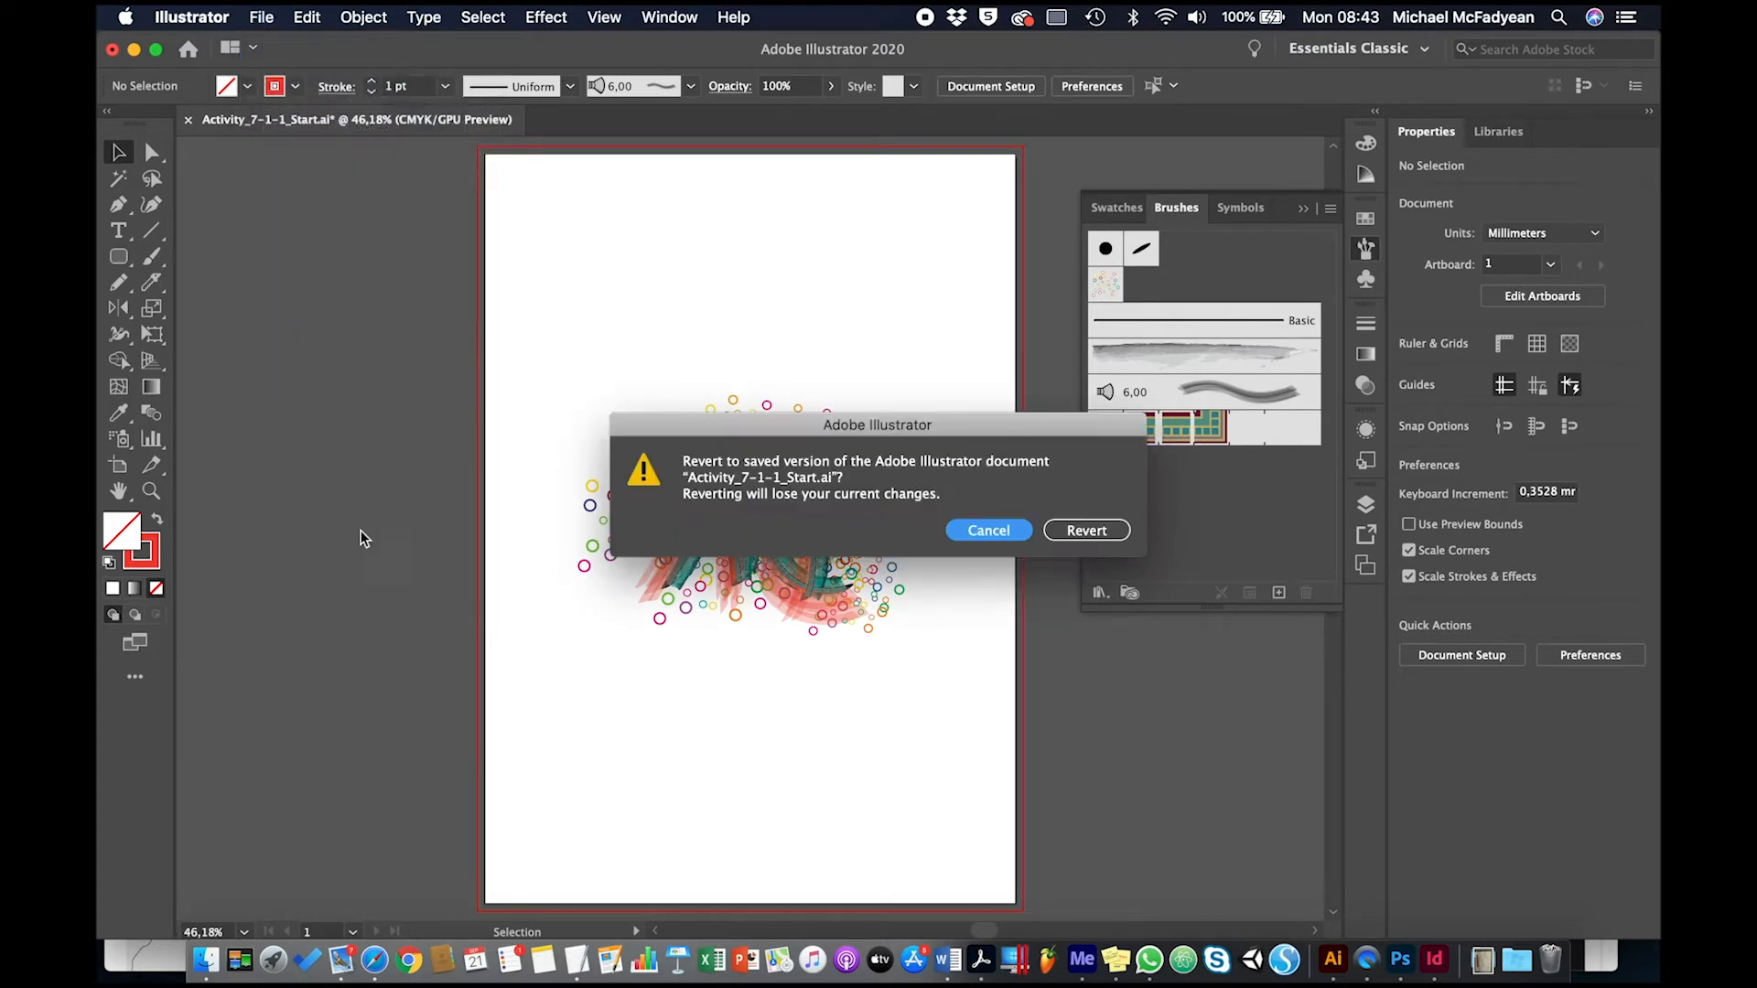
{"action": "left_click", "coordinate": [1086, 531]}
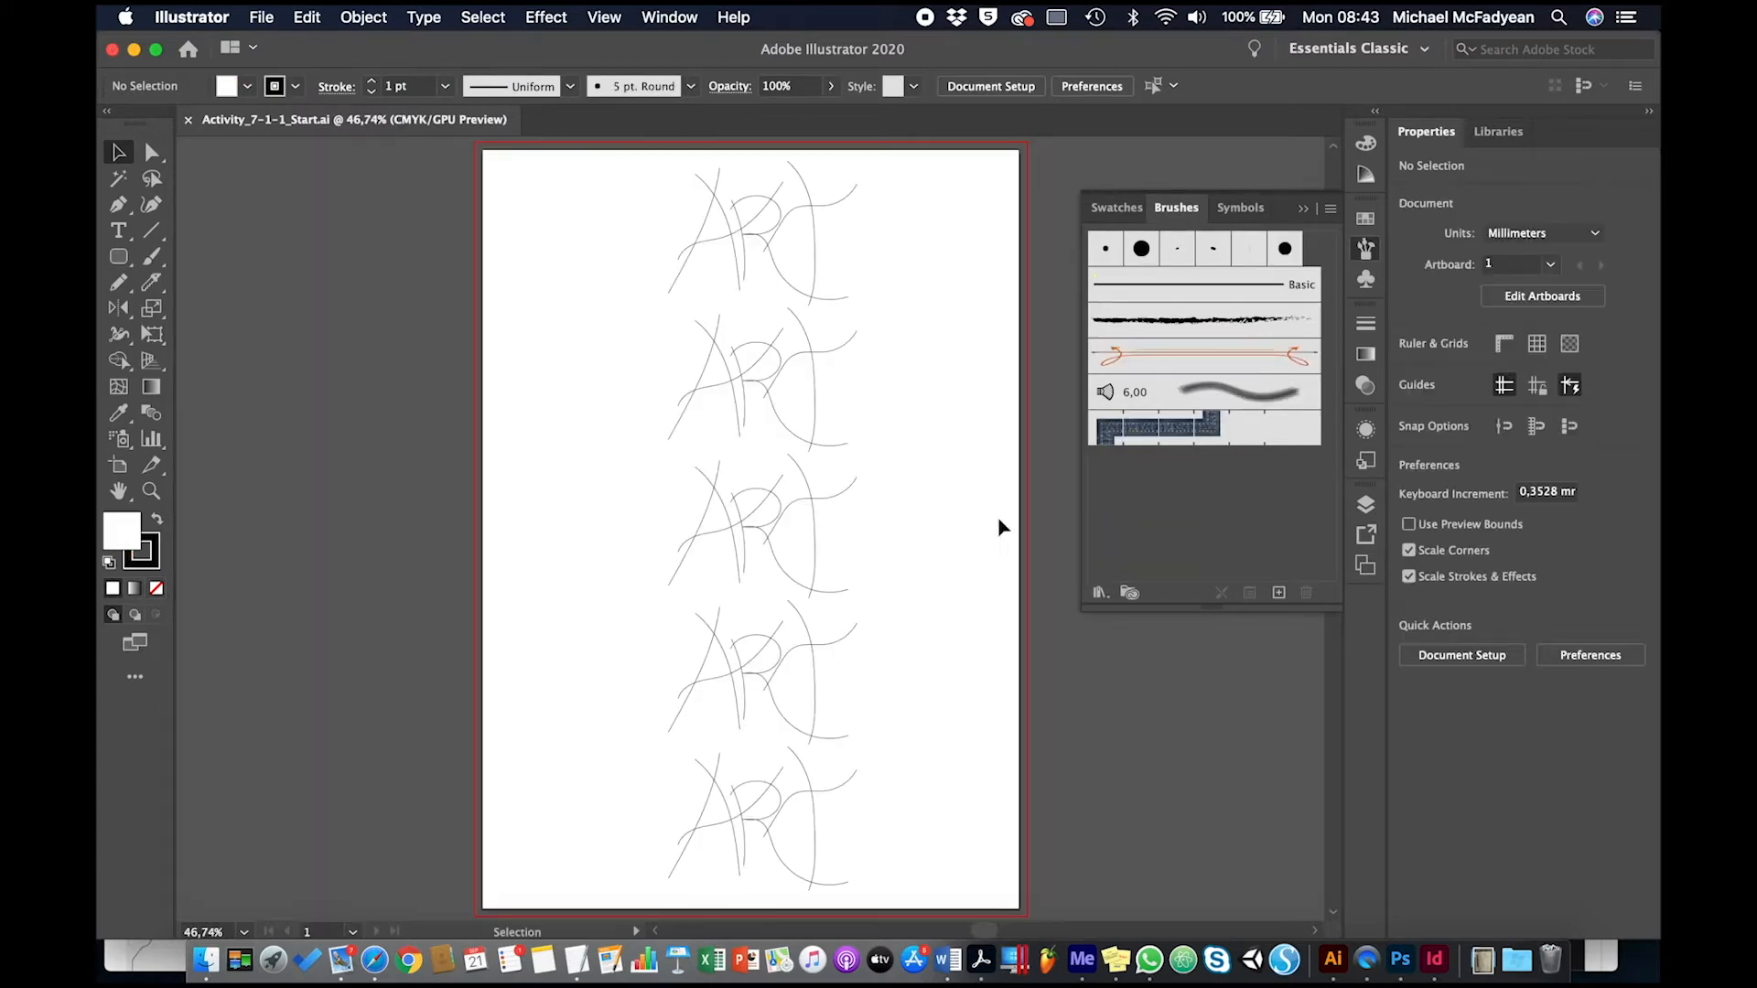
Step: Add a second A4 portrait artboard beside the one with the ART letterings and finish artboard editing
{"action": "left_click", "coordinate": [122, 467]}
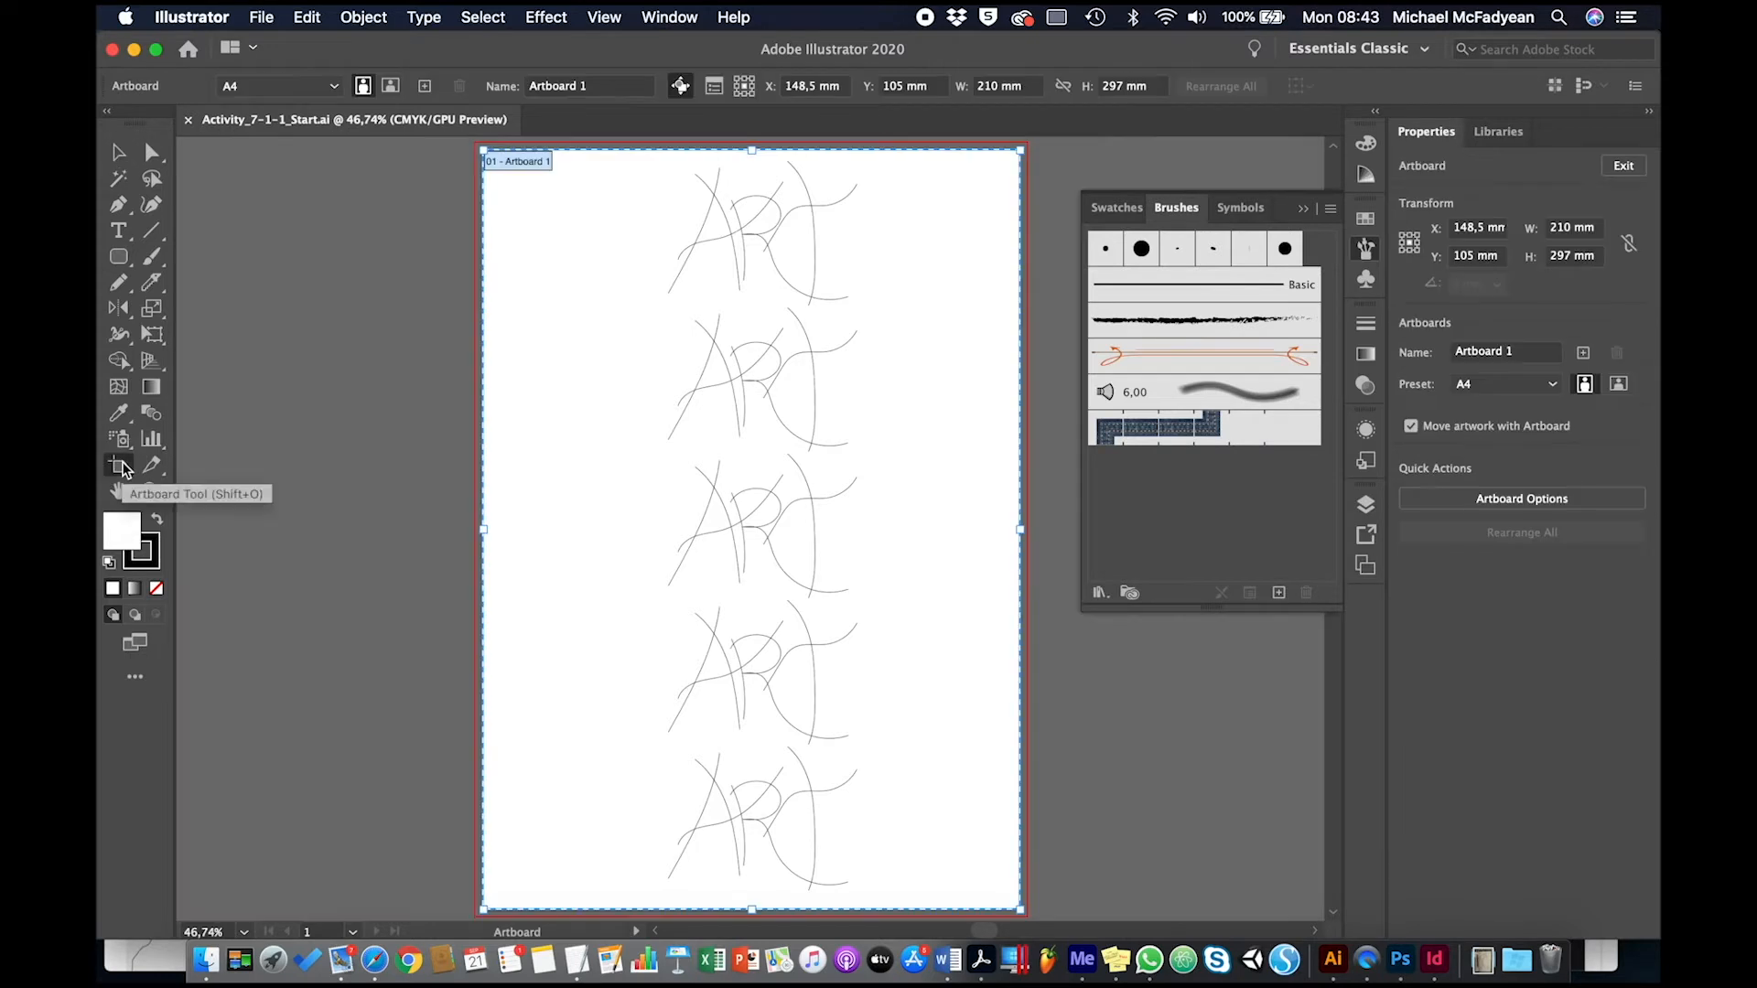
{"action": "left_click", "coordinate": [424, 85]}
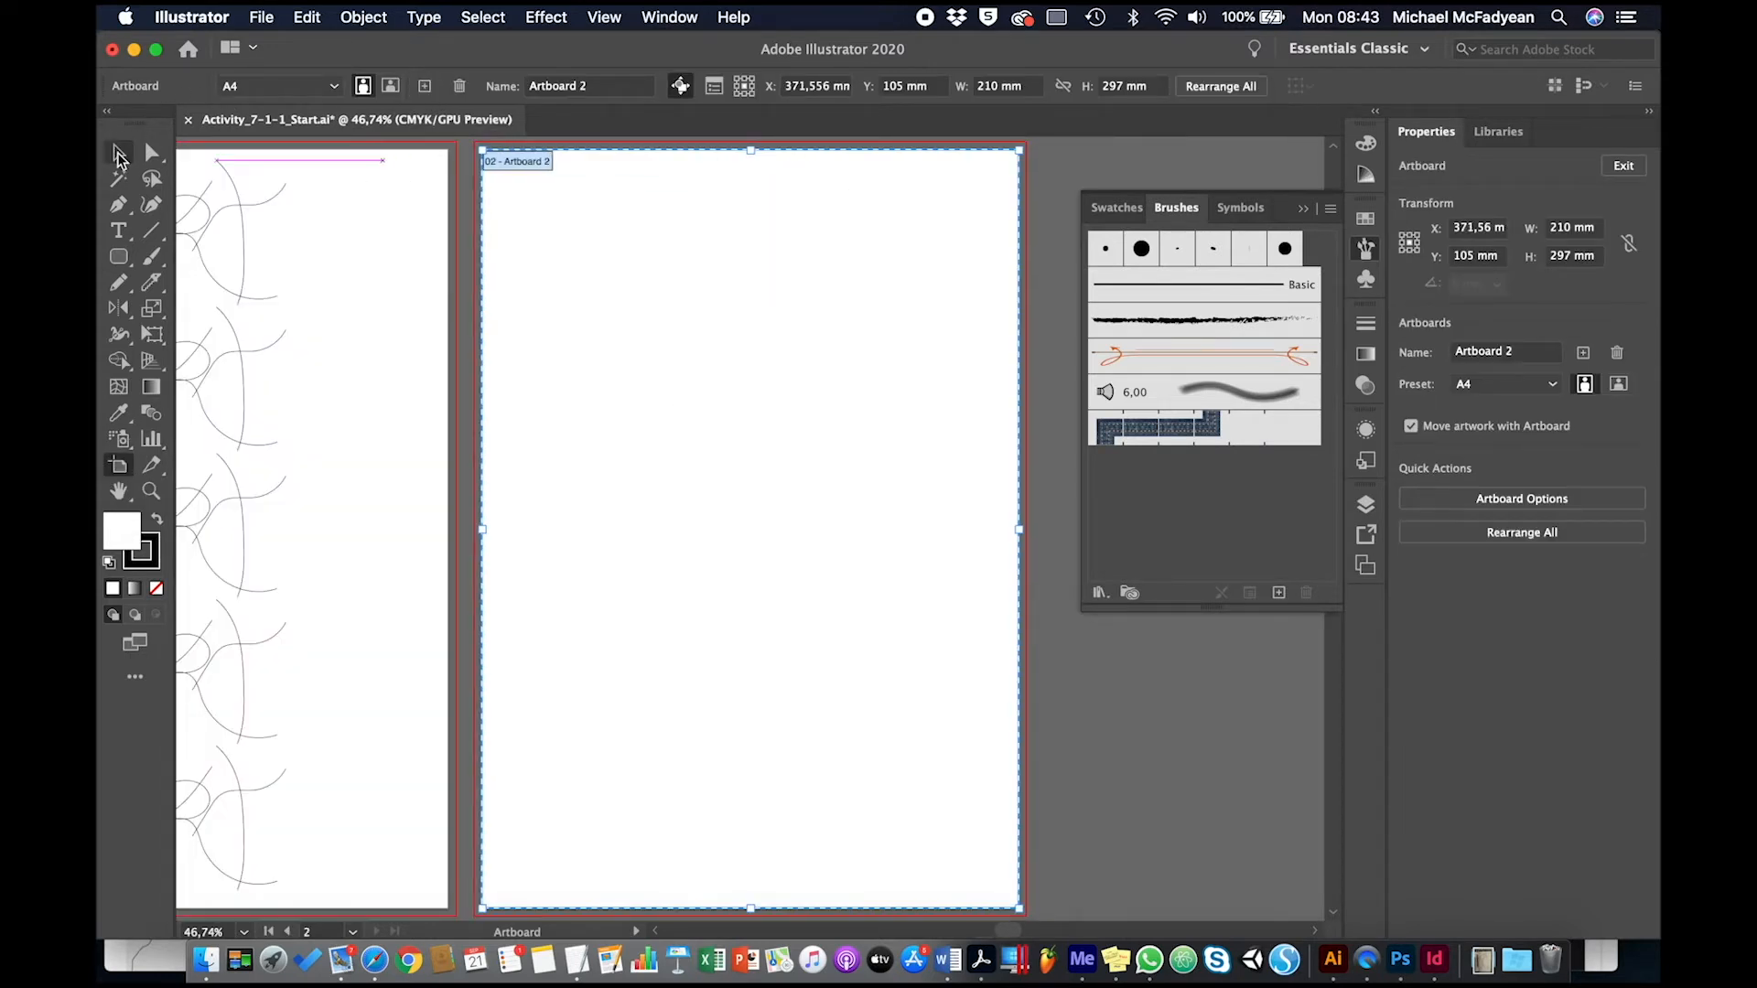
{"action": "left_click", "coordinate": [118, 152]}
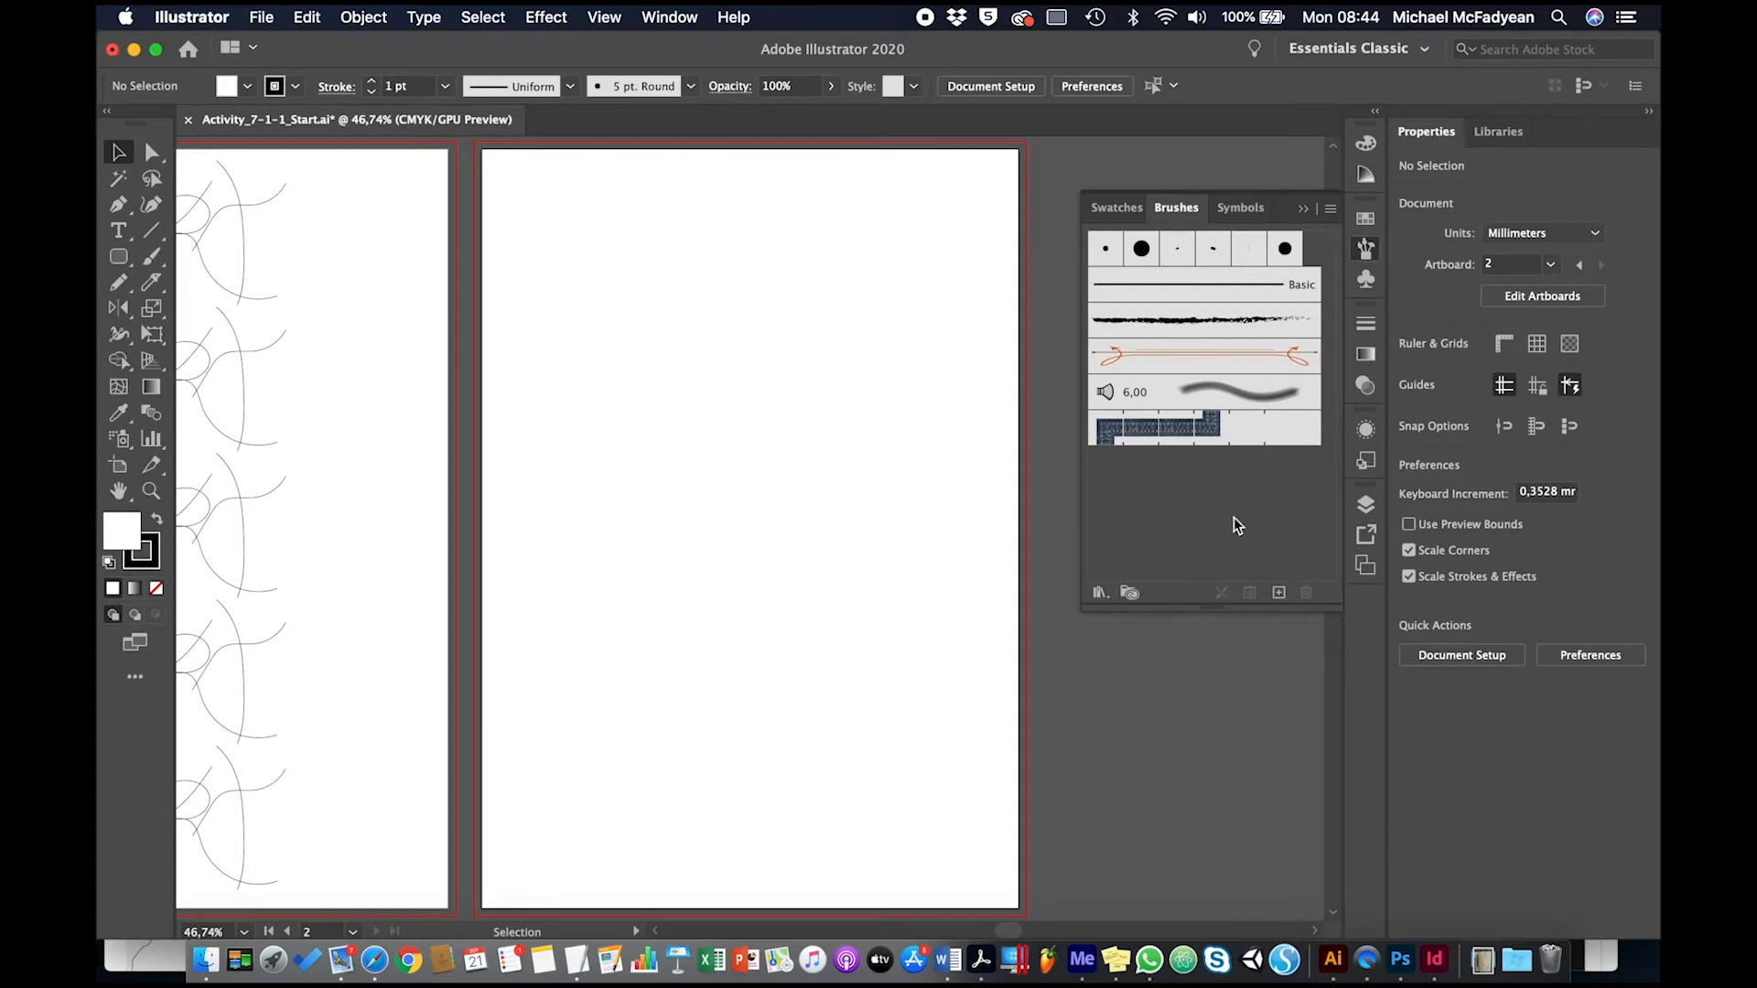
Step: Start a new calligraphic brush named myBrush1 and set its angle to -48°
{"action": "left_click", "coordinate": [1278, 592]}
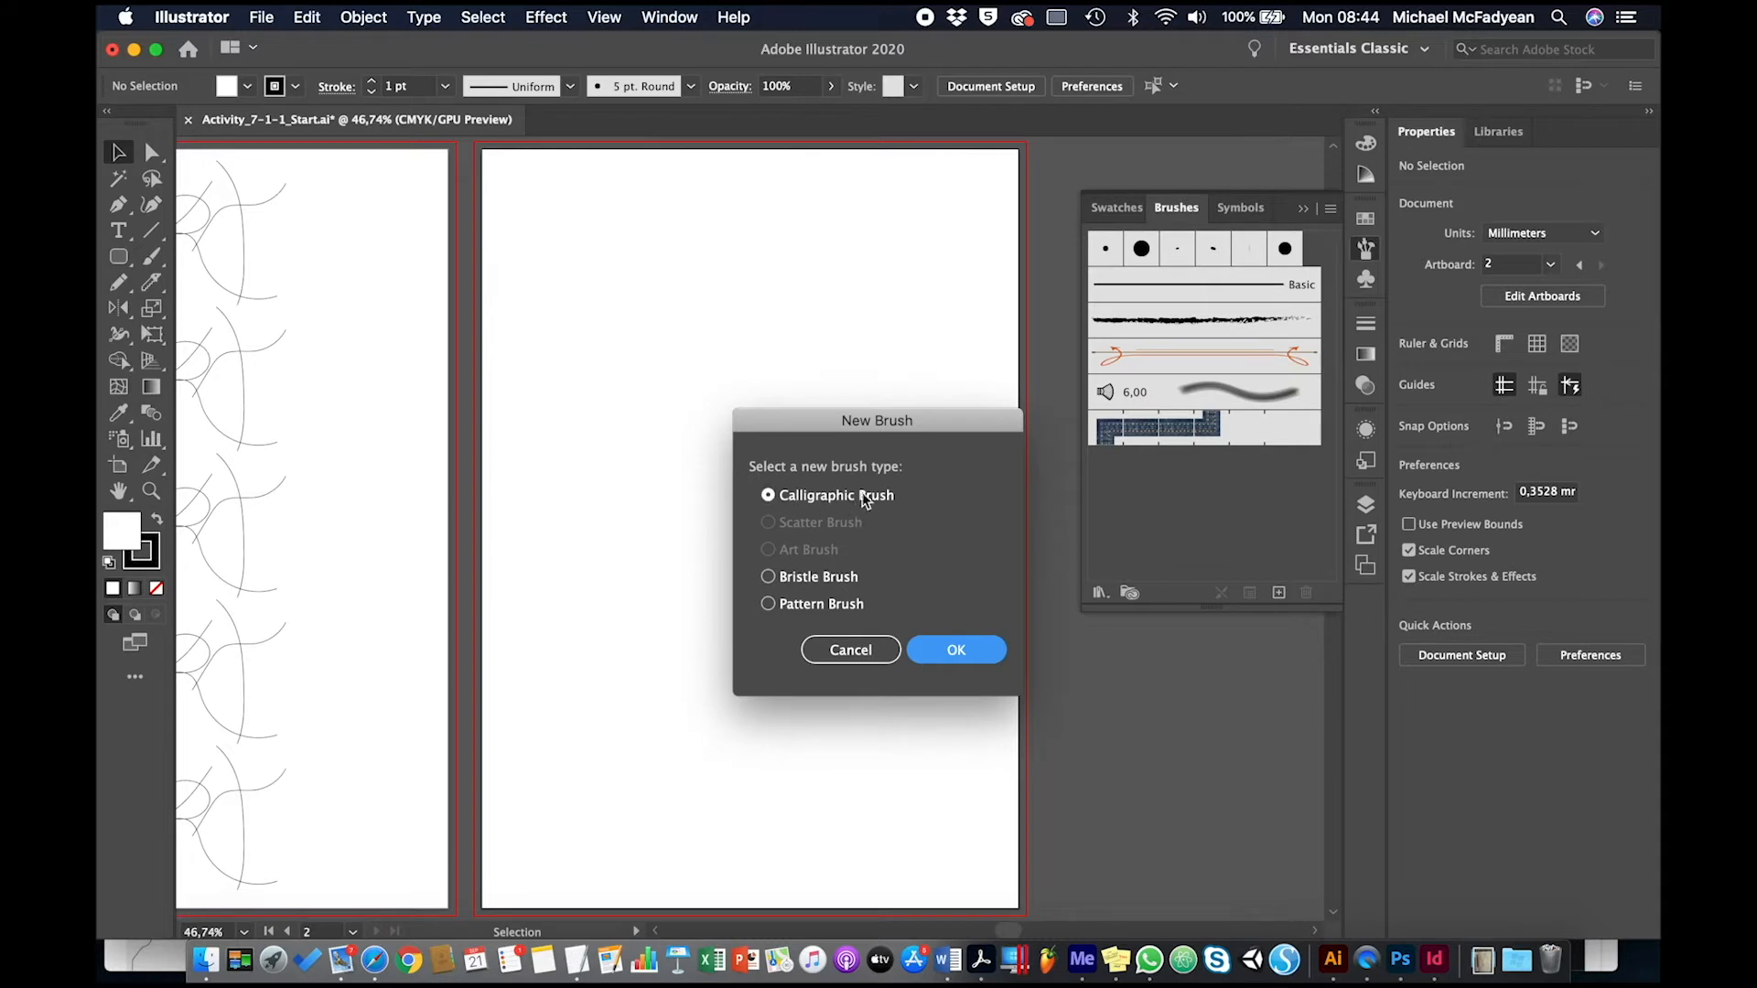
{"action": "left_click", "coordinate": [952, 650]}
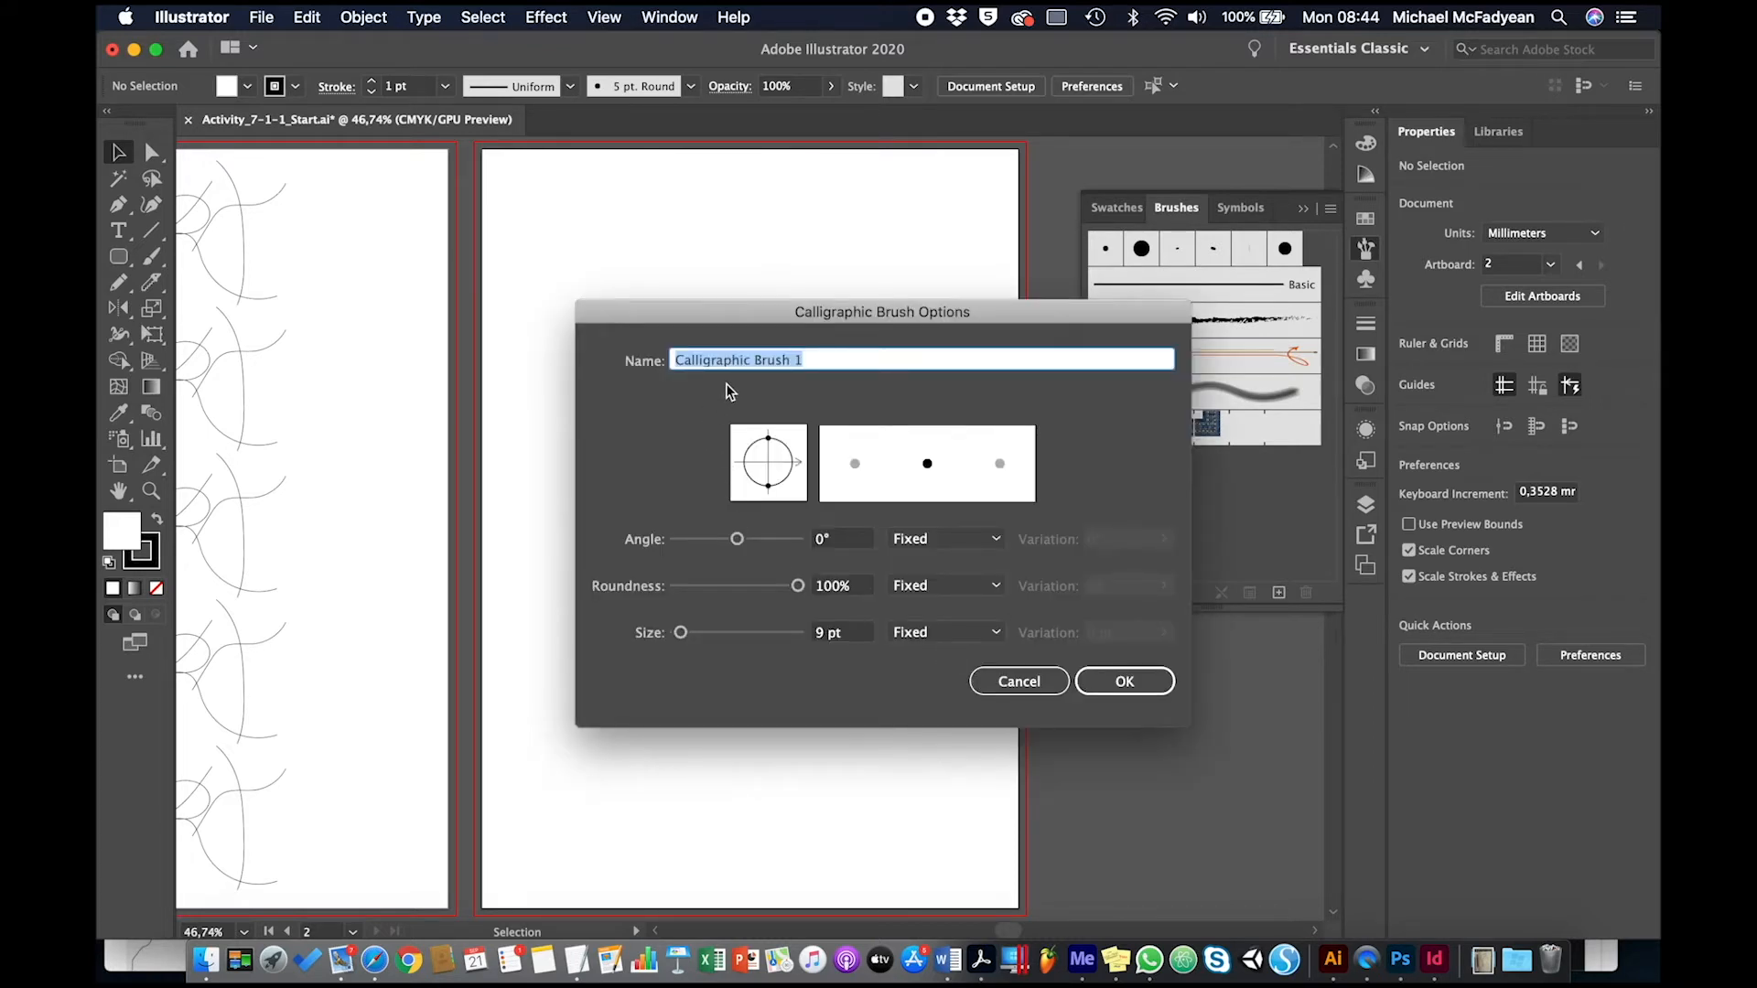
{"action": "type", "text": "myBrush1"}
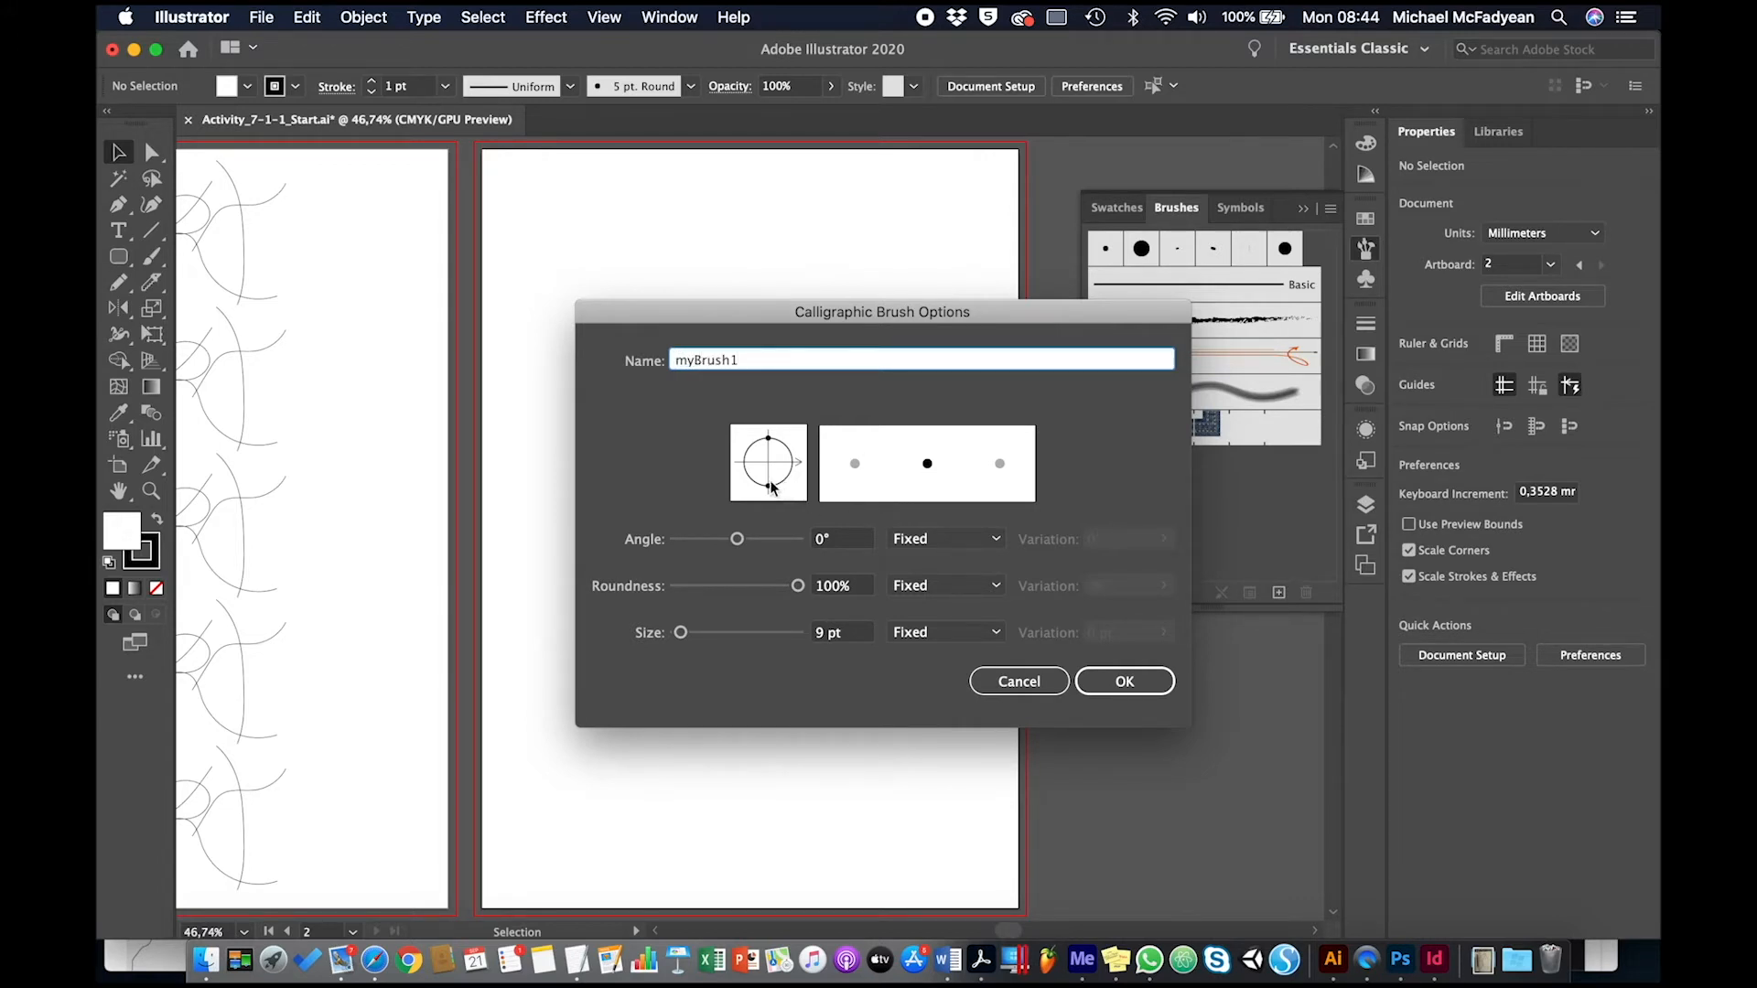
{"action": "mouse_move", "coordinate": [768, 492]}
{"action": "left_mouse_down"}
{"action": "mouse_move", "coordinate": [770, 471]}
{"action": "mouse_move", "coordinate": [798, 479]}
{"action": "left_mouse_up"}
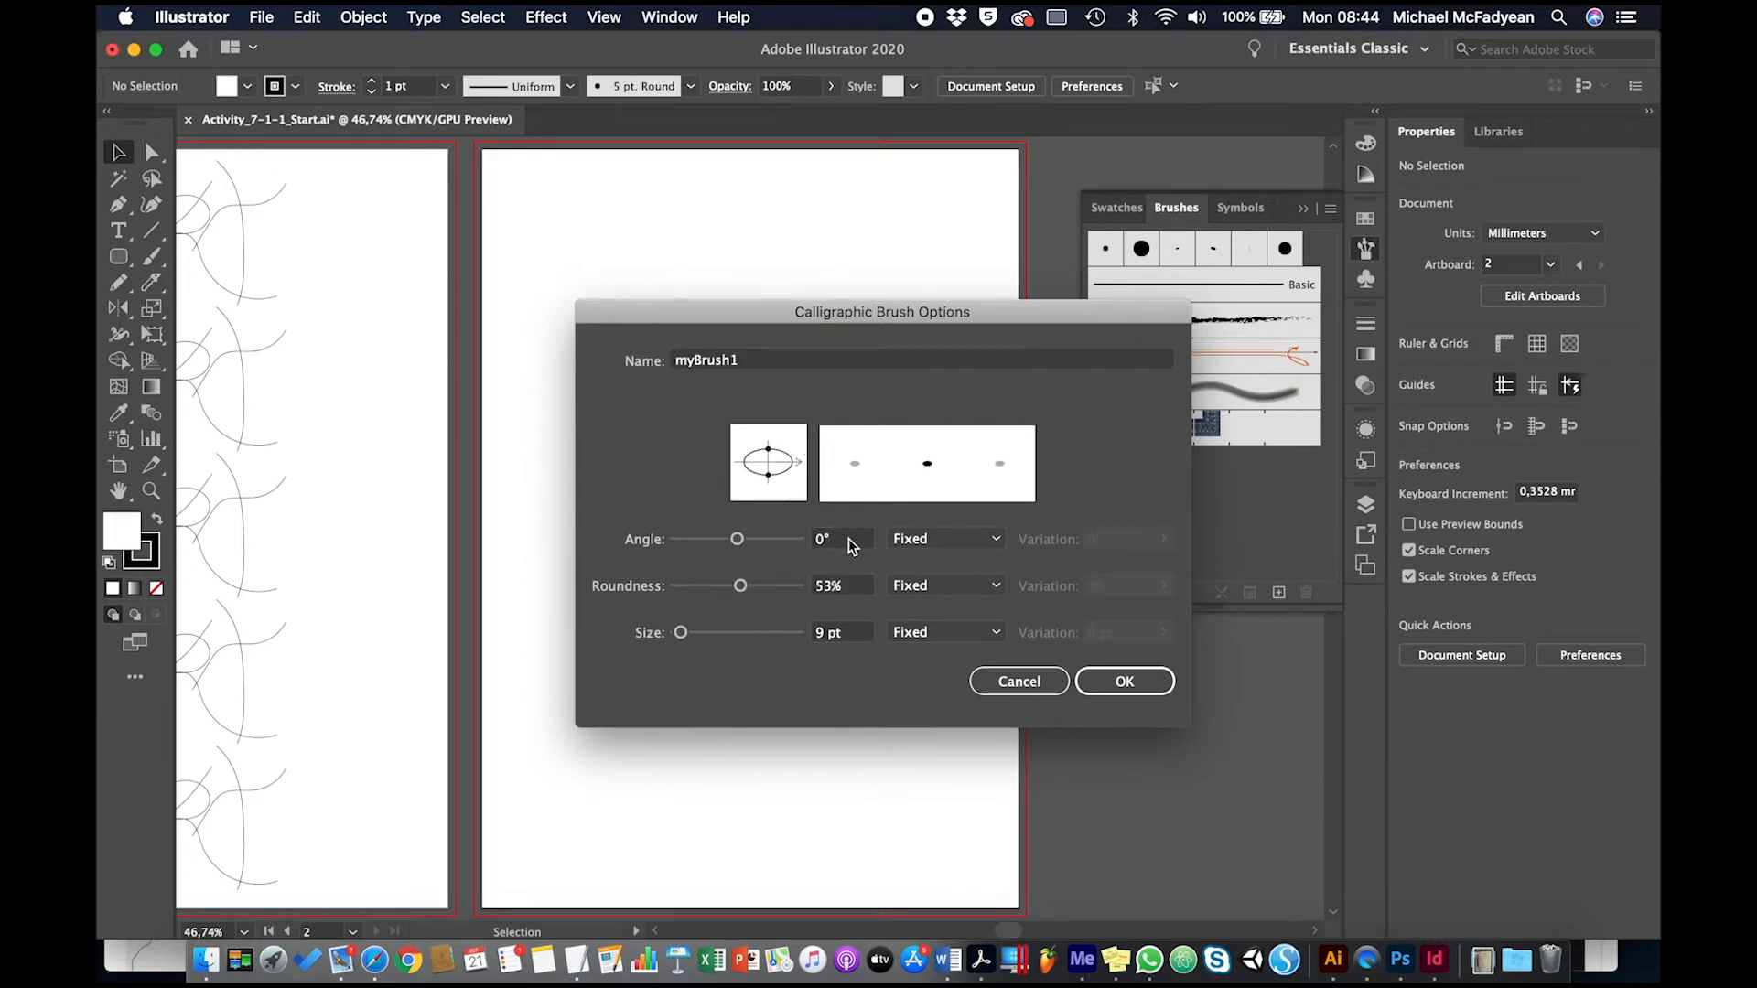
{"action": "left_click", "coordinate": [847, 542]}
{"action": "left_click", "coordinate": [709, 549]}
{"action": "type", "text": "-48"}
{"action": "key", "text": "Tab"}
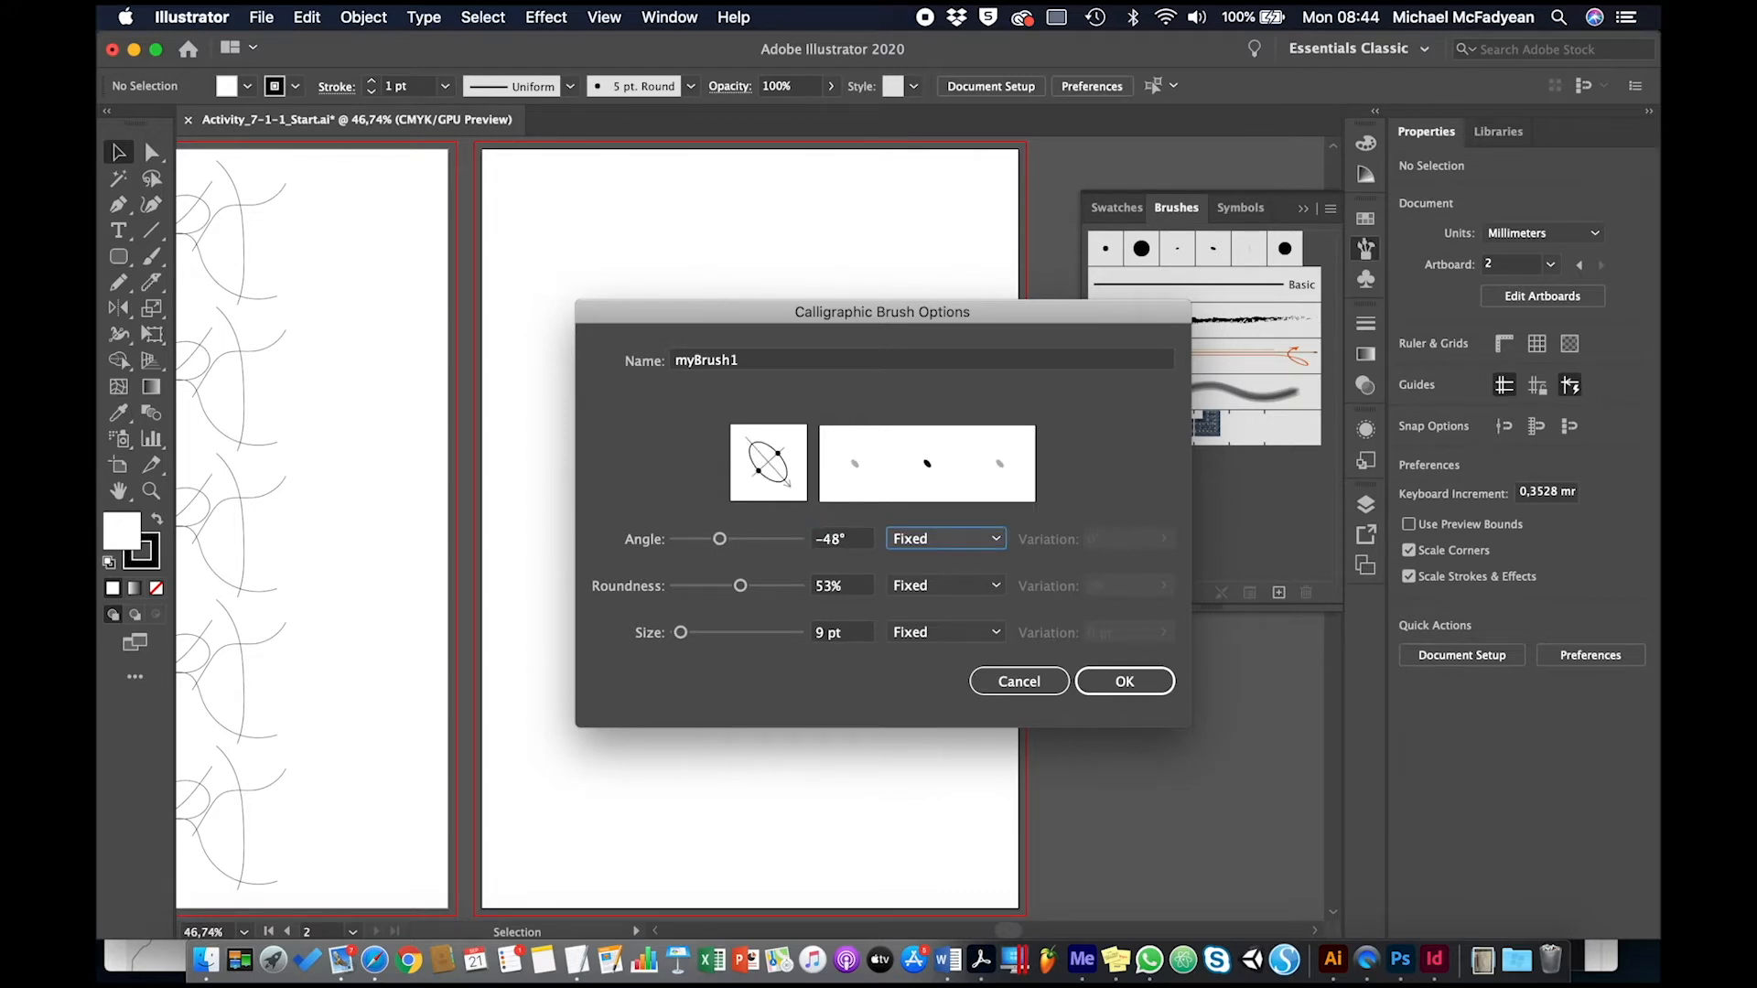
Step: Set the calligraphic brush's roundness to 18% and its size to 52 pt, and create it
{"action": "key", "text": "Tab"}
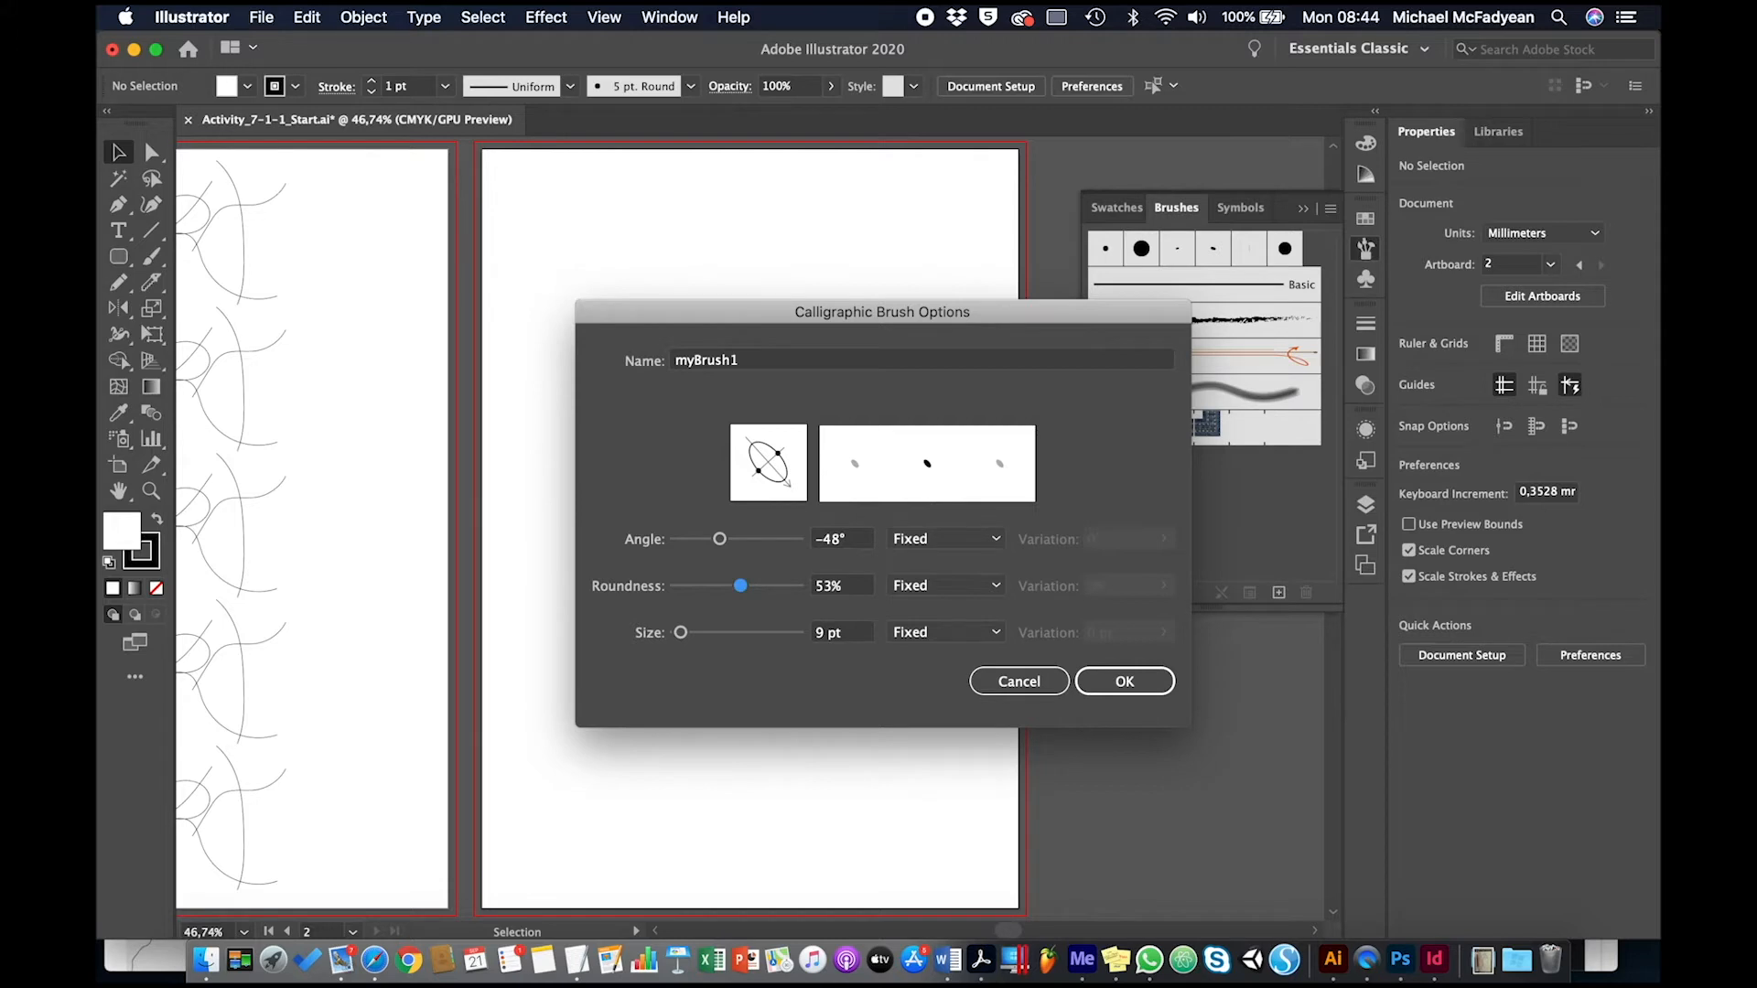
{"action": "key", "text": "Tab"}
{"action": "type", "text": "18"}
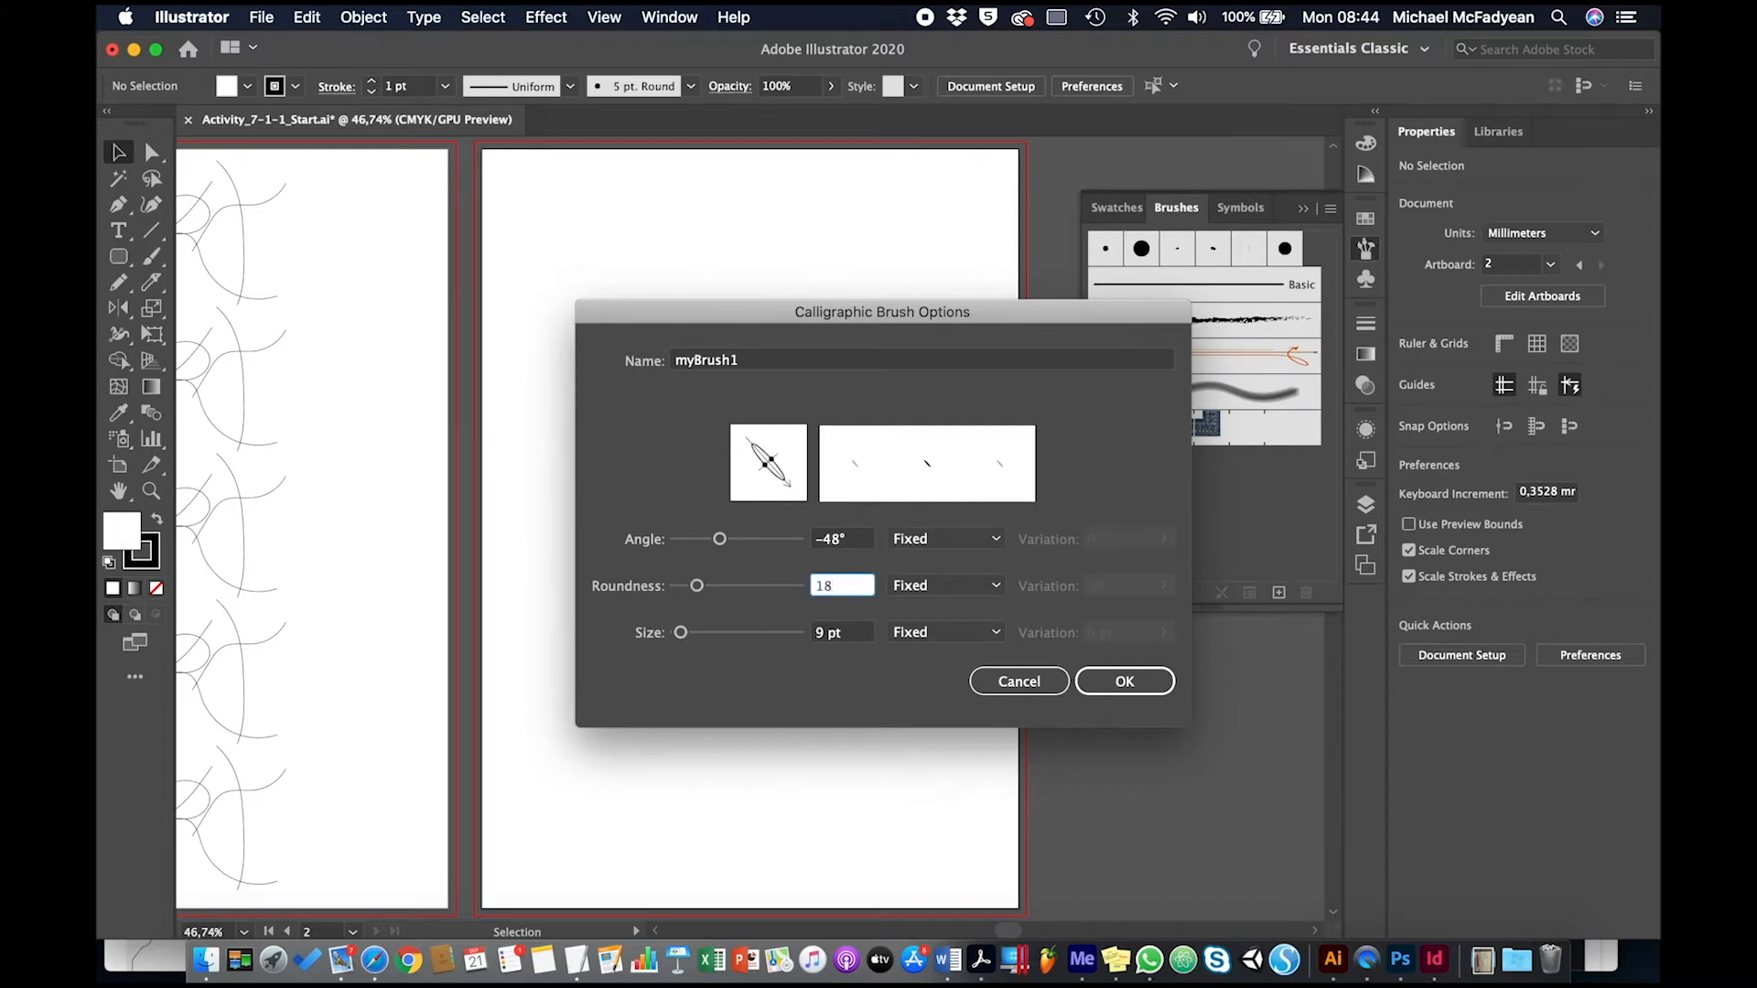
{"action": "key", "text": "Tab"}
{"action": "key", "text": "Tab"}
{"action": "key", "text": "Tab"}
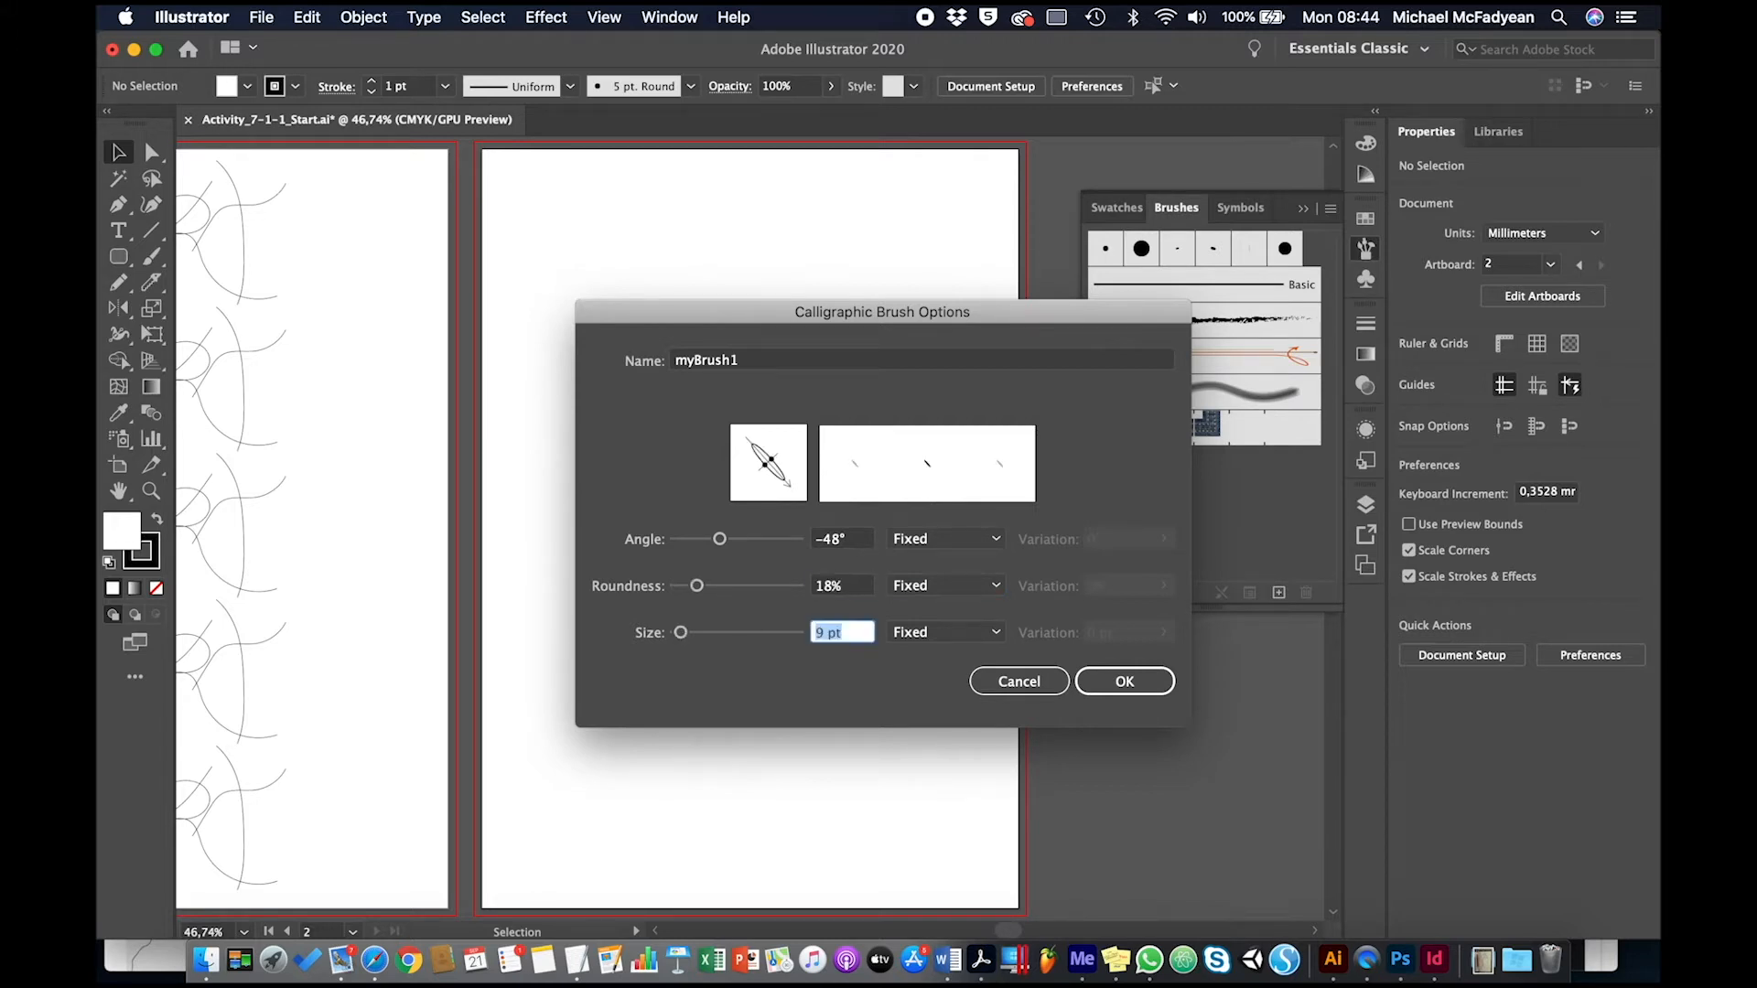
{"action": "type", "text": "52"}
{"action": "key", "text": "Tab"}
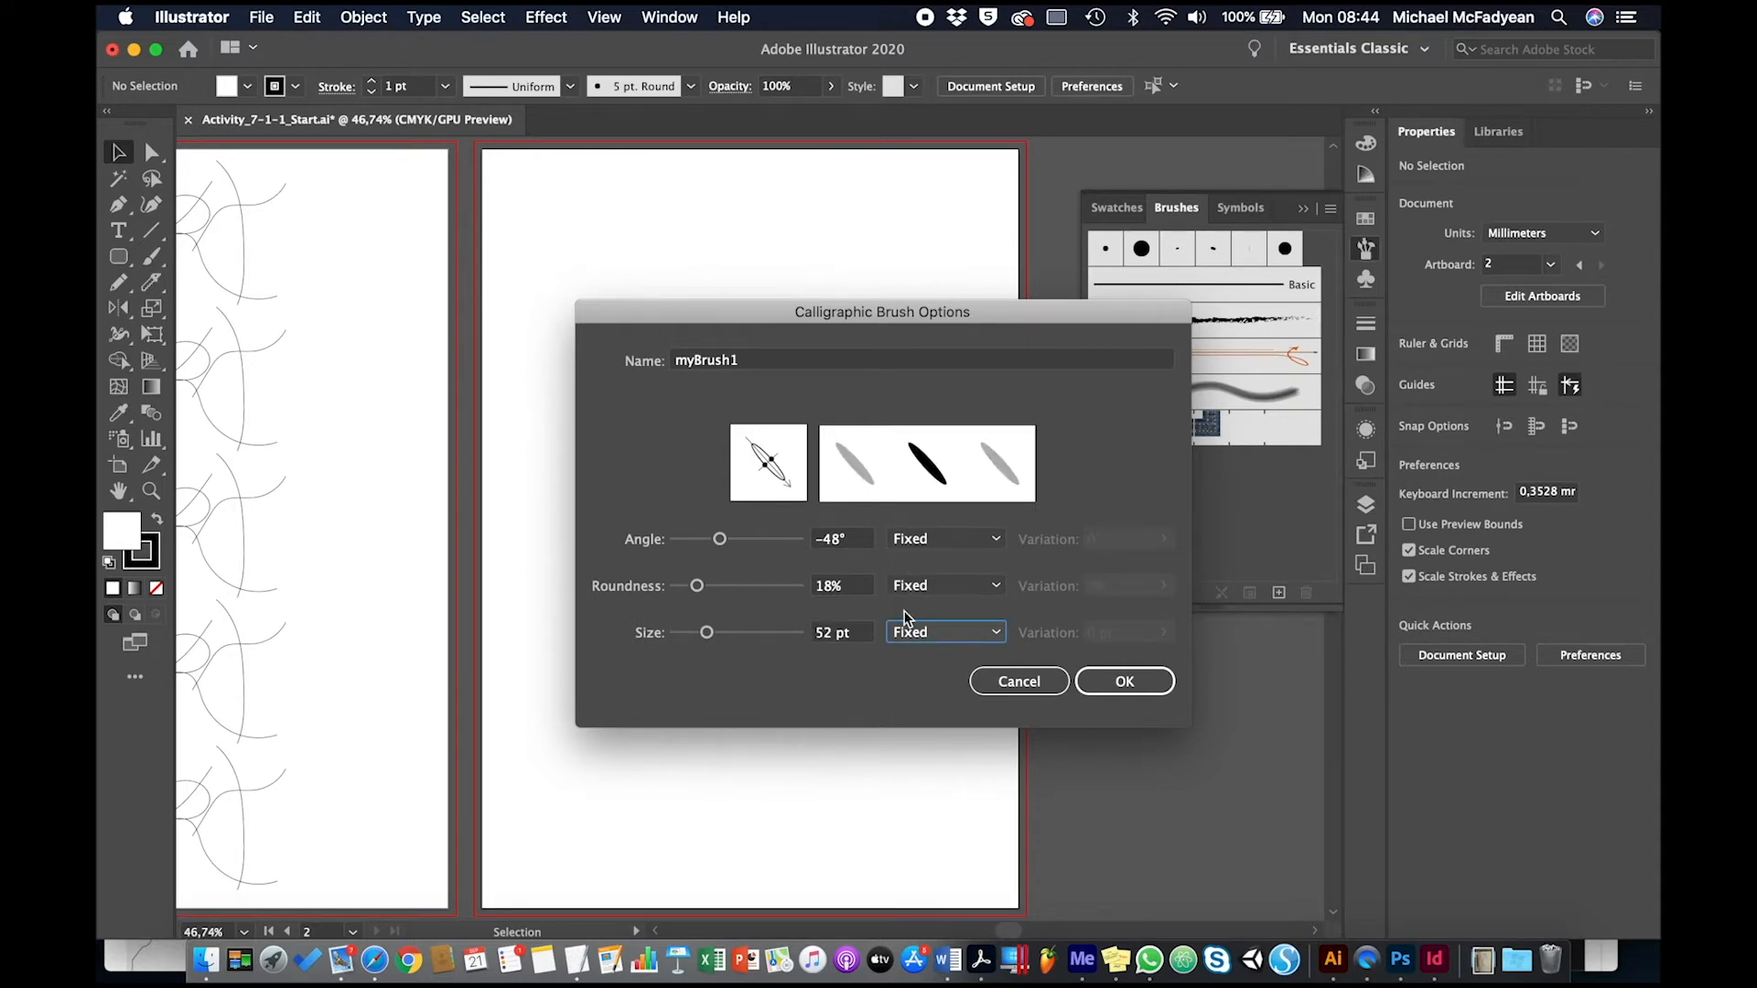
{"action": "left_click", "coordinate": [1110, 681]}
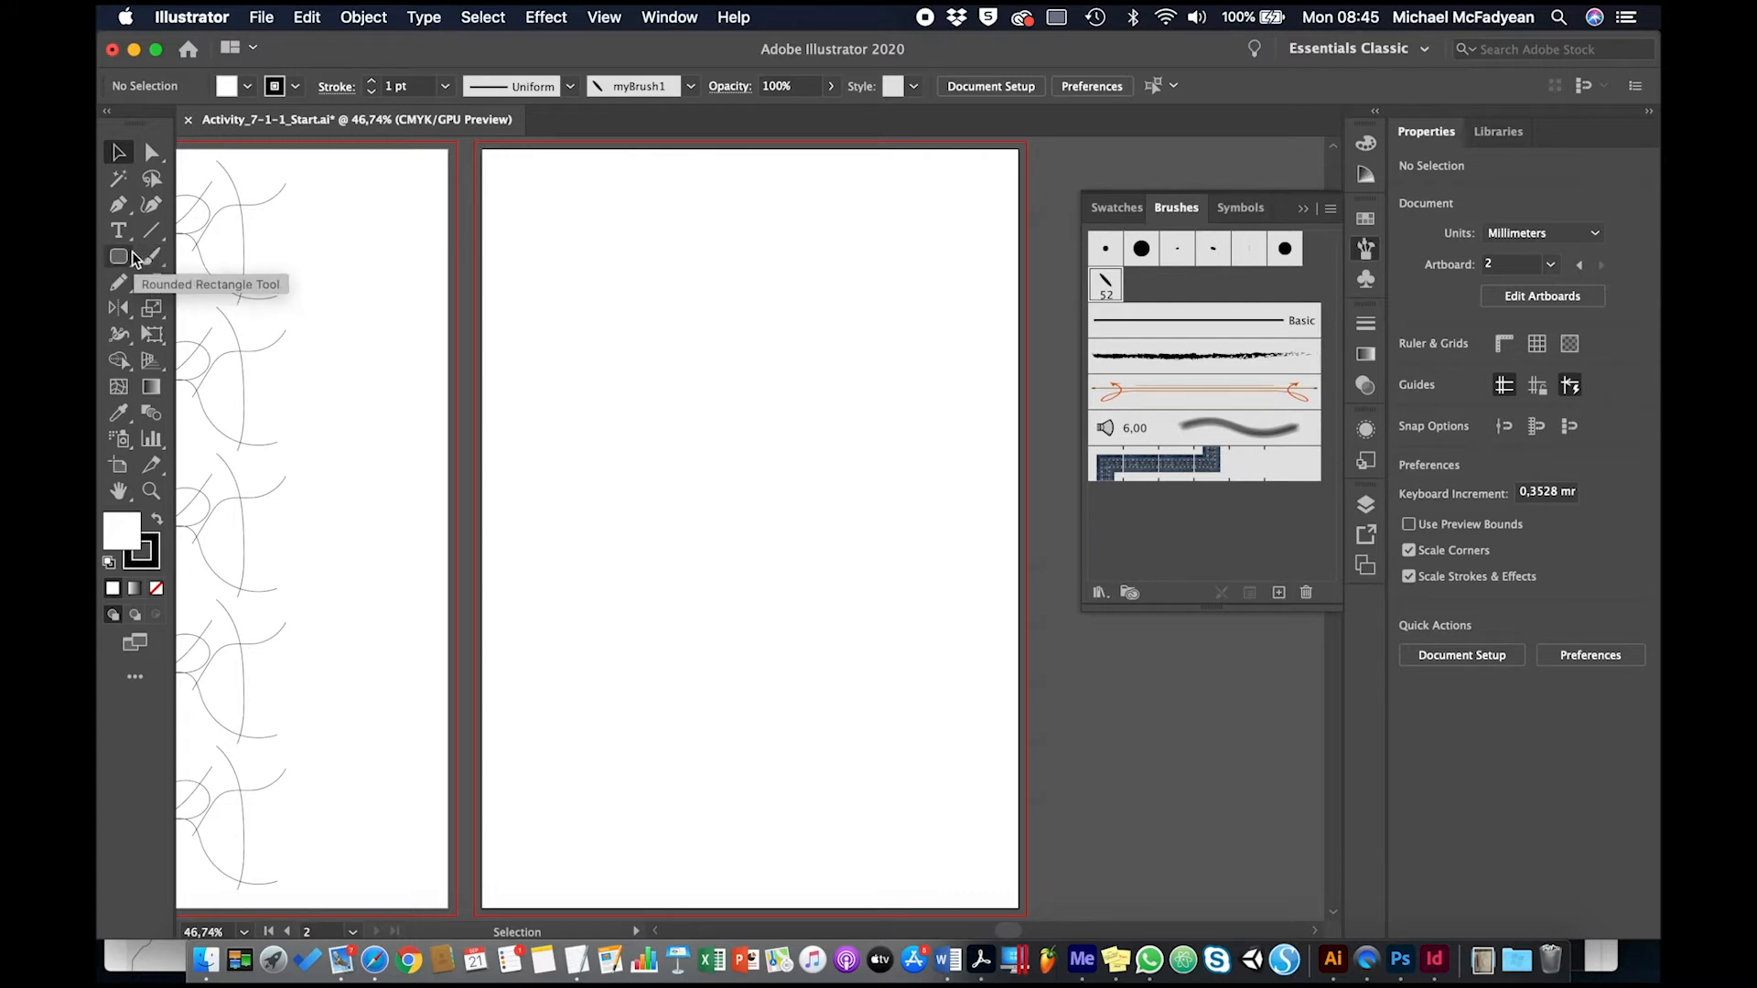
Step: Draw a closed flame outline about 69 mm wide and 111 mm high on the second artboard with the Pencil tool
{"action": "left_click", "coordinate": [118, 282]}
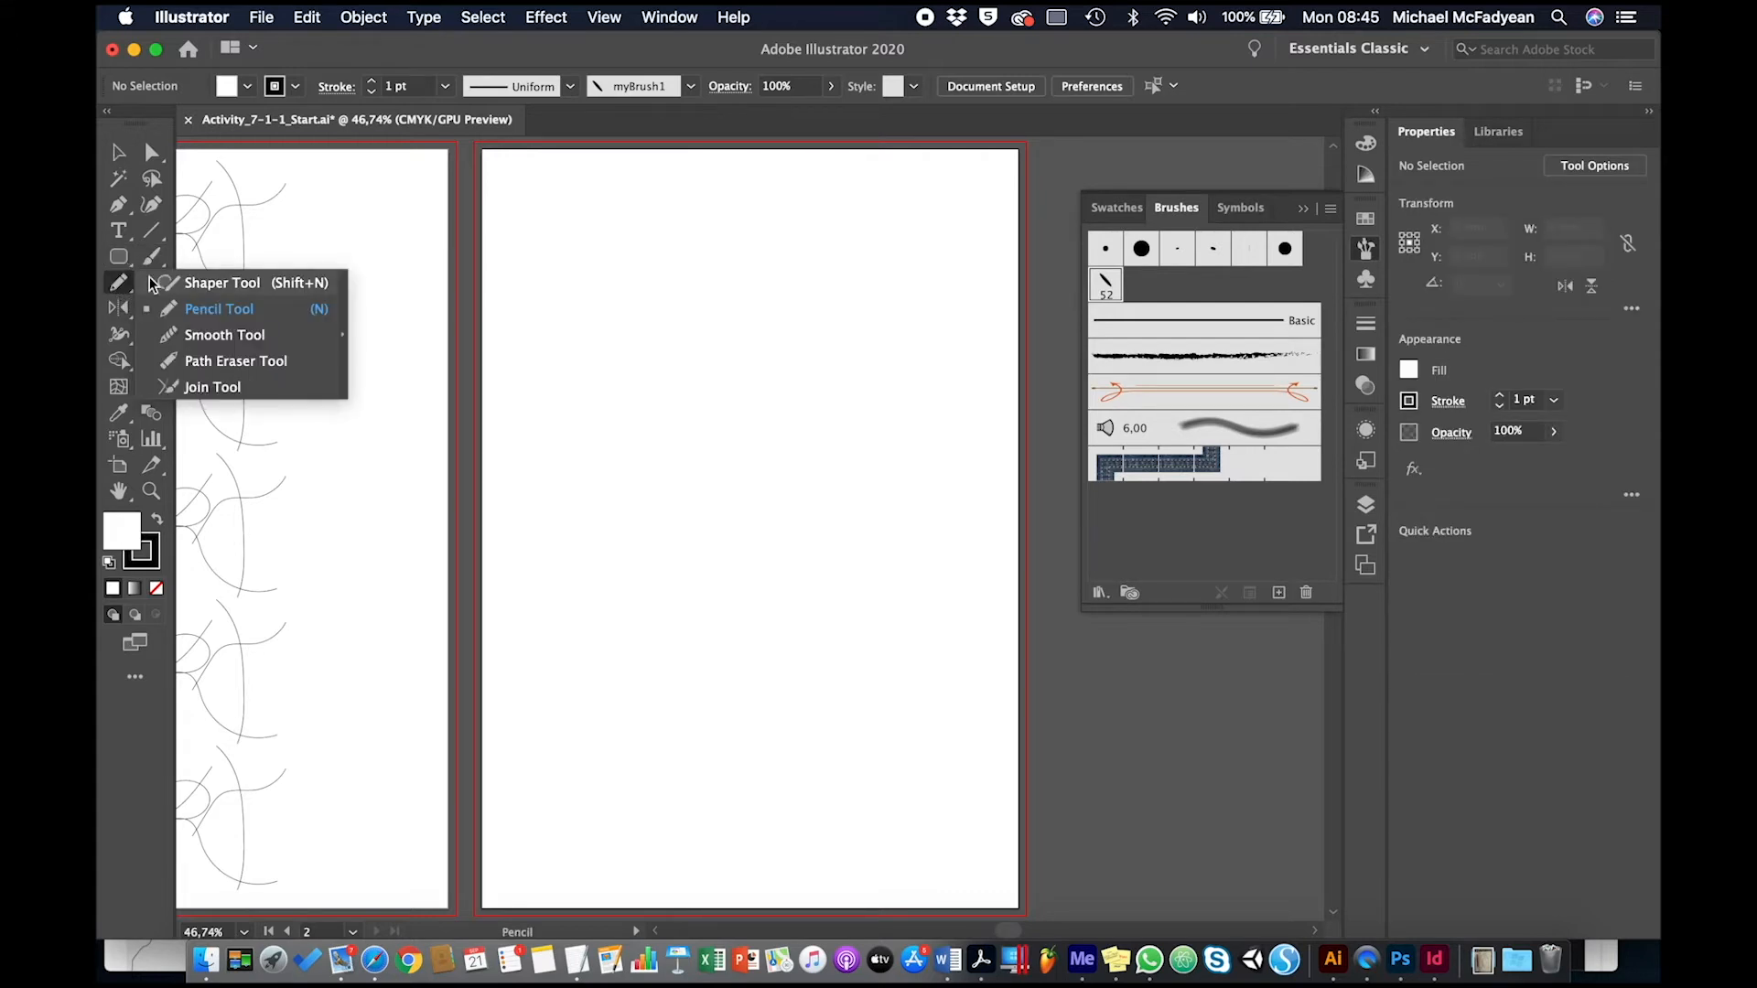
{"action": "left_click", "coordinate": [203, 309]}
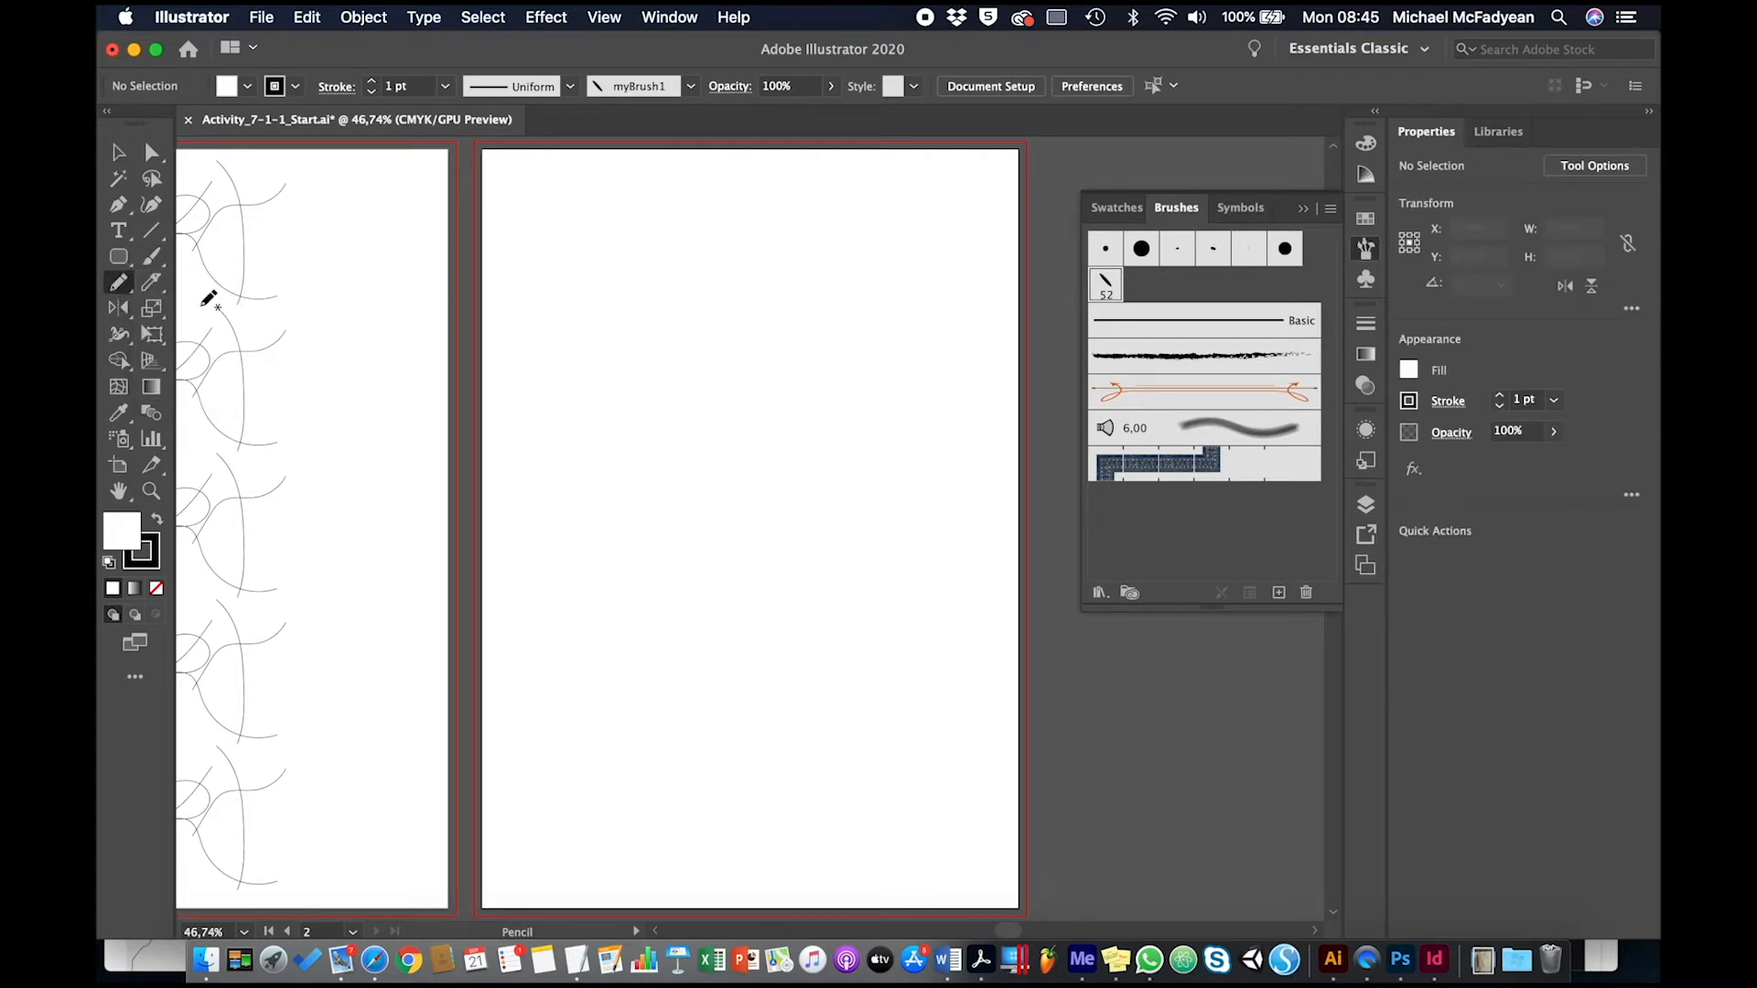
{"action": "left_click", "coordinate": [657, 563]}
{"action": "mouse_move", "coordinate": [656, 563]}
{"action": "left_mouse_down"}
{"action": "mouse_move", "coordinate": [629, 453]}
{"action": "mouse_move", "coordinate": [653, 312]}
{"action": "mouse_move", "coordinate": [679, 456]}
{"action": "mouse_move", "coordinate": [694, 289]}
{"action": "mouse_move", "coordinate": [715, 353]}
{"action": "mouse_move", "coordinate": [708, 432]}
{"action": "mouse_move", "coordinate": [749, 351]}
{"action": "mouse_move", "coordinate": [739, 455]}
{"action": "mouse_move", "coordinate": [796, 376]}
{"action": "mouse_move", "coordinate": [771, 491]}
{"action": "mouse_move", "coordinate": [667, 561]}
{"action": "left_mouse_up"}
Step: Fill the flame outline with red, remove its stroke and deselect it
{"action": "left_click", "coordinate": [246, 88]}
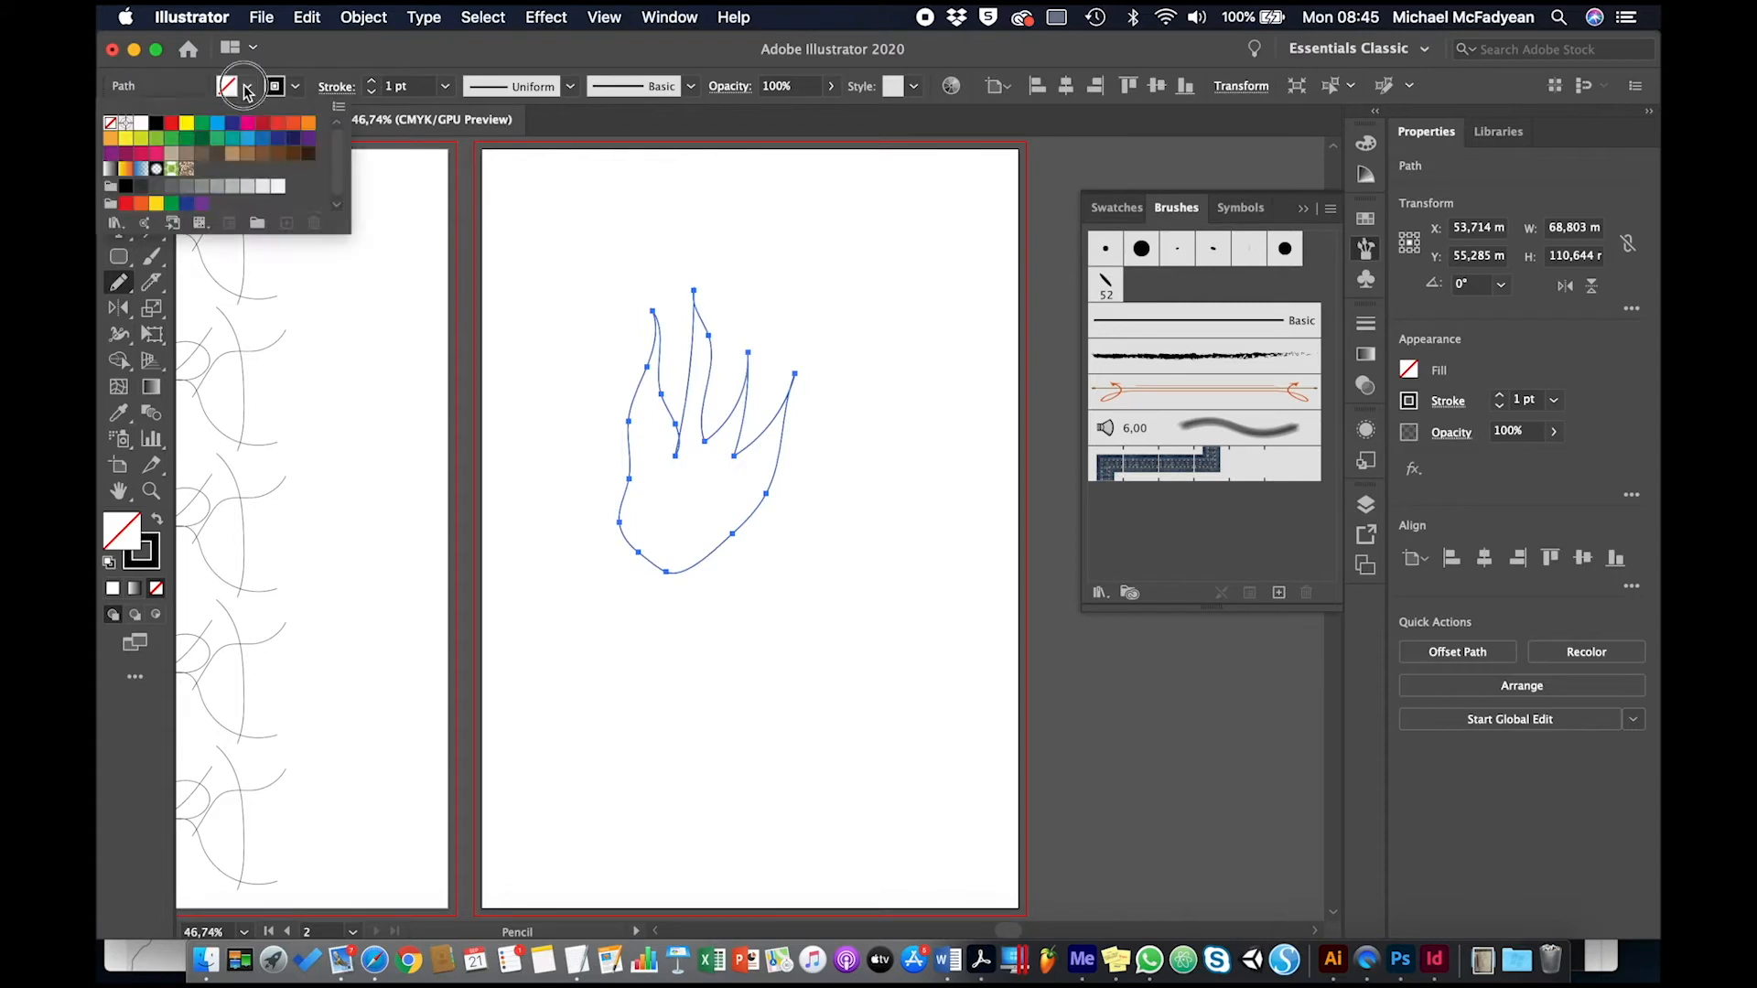
{"action": "left_click", "coordinate": [171, 123]}
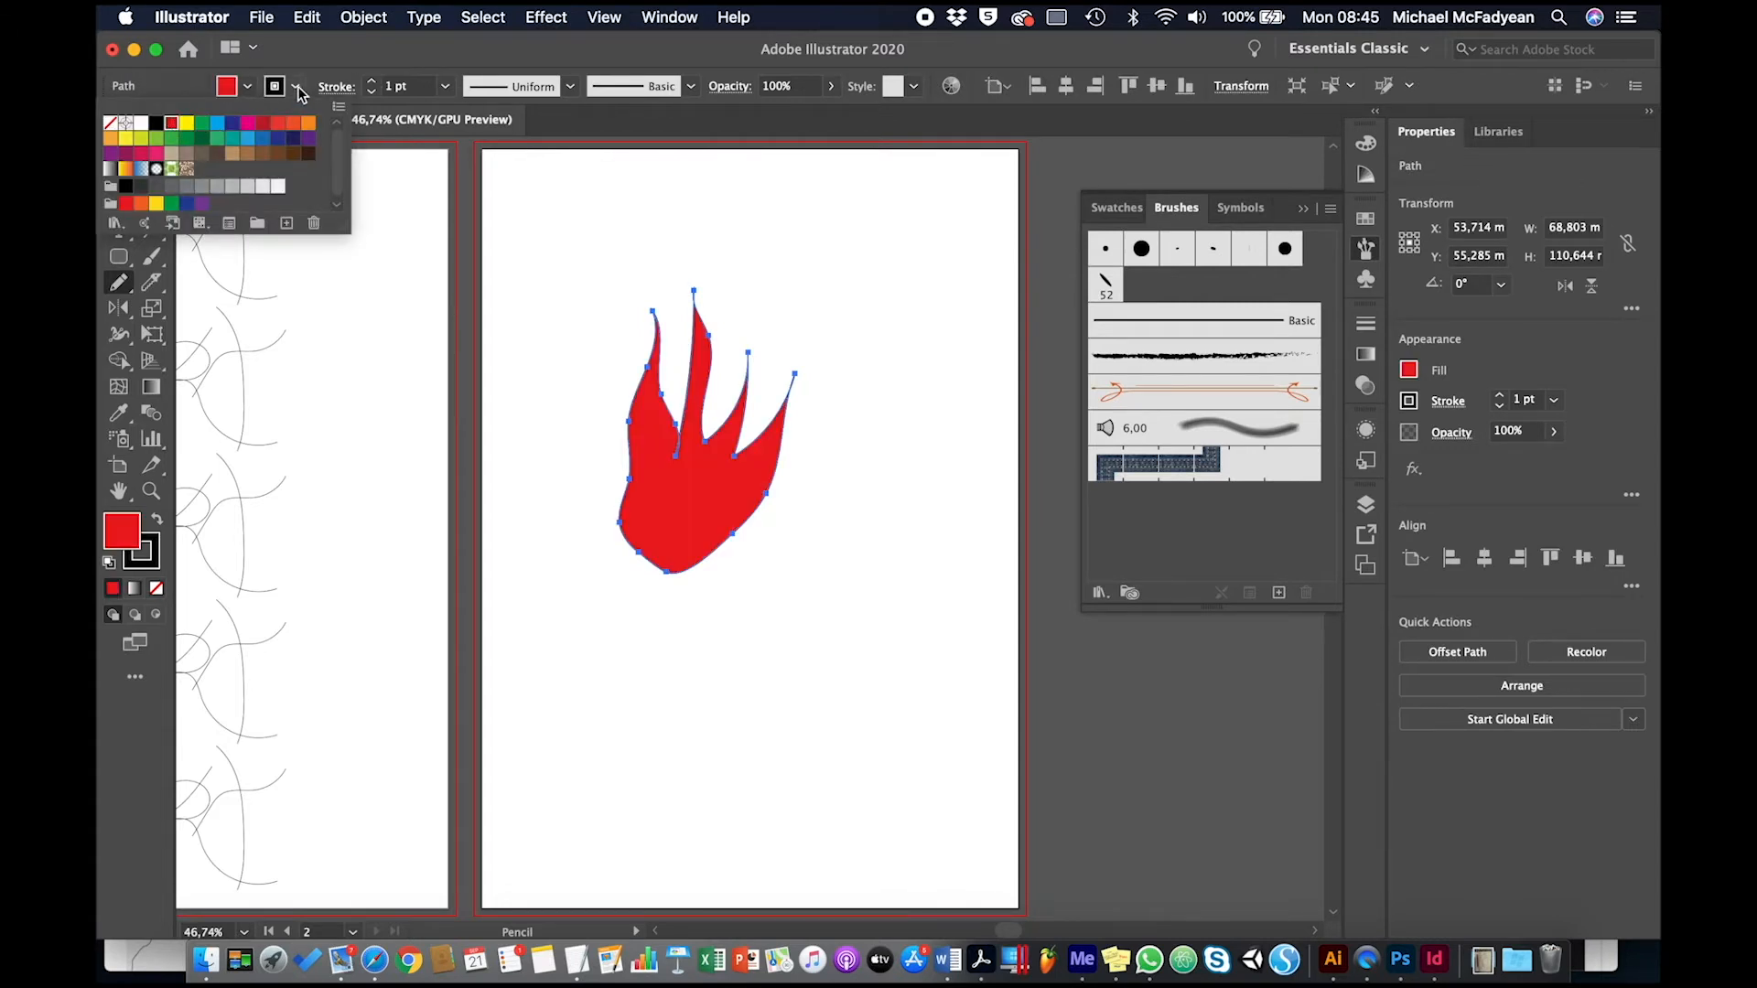
{"action": "left_click", "coordinate": [299, 89]}
{"action": "left_click", "coordinate": [298, 89]}
{"action": "left_click", "coordinate": [110, 122]}
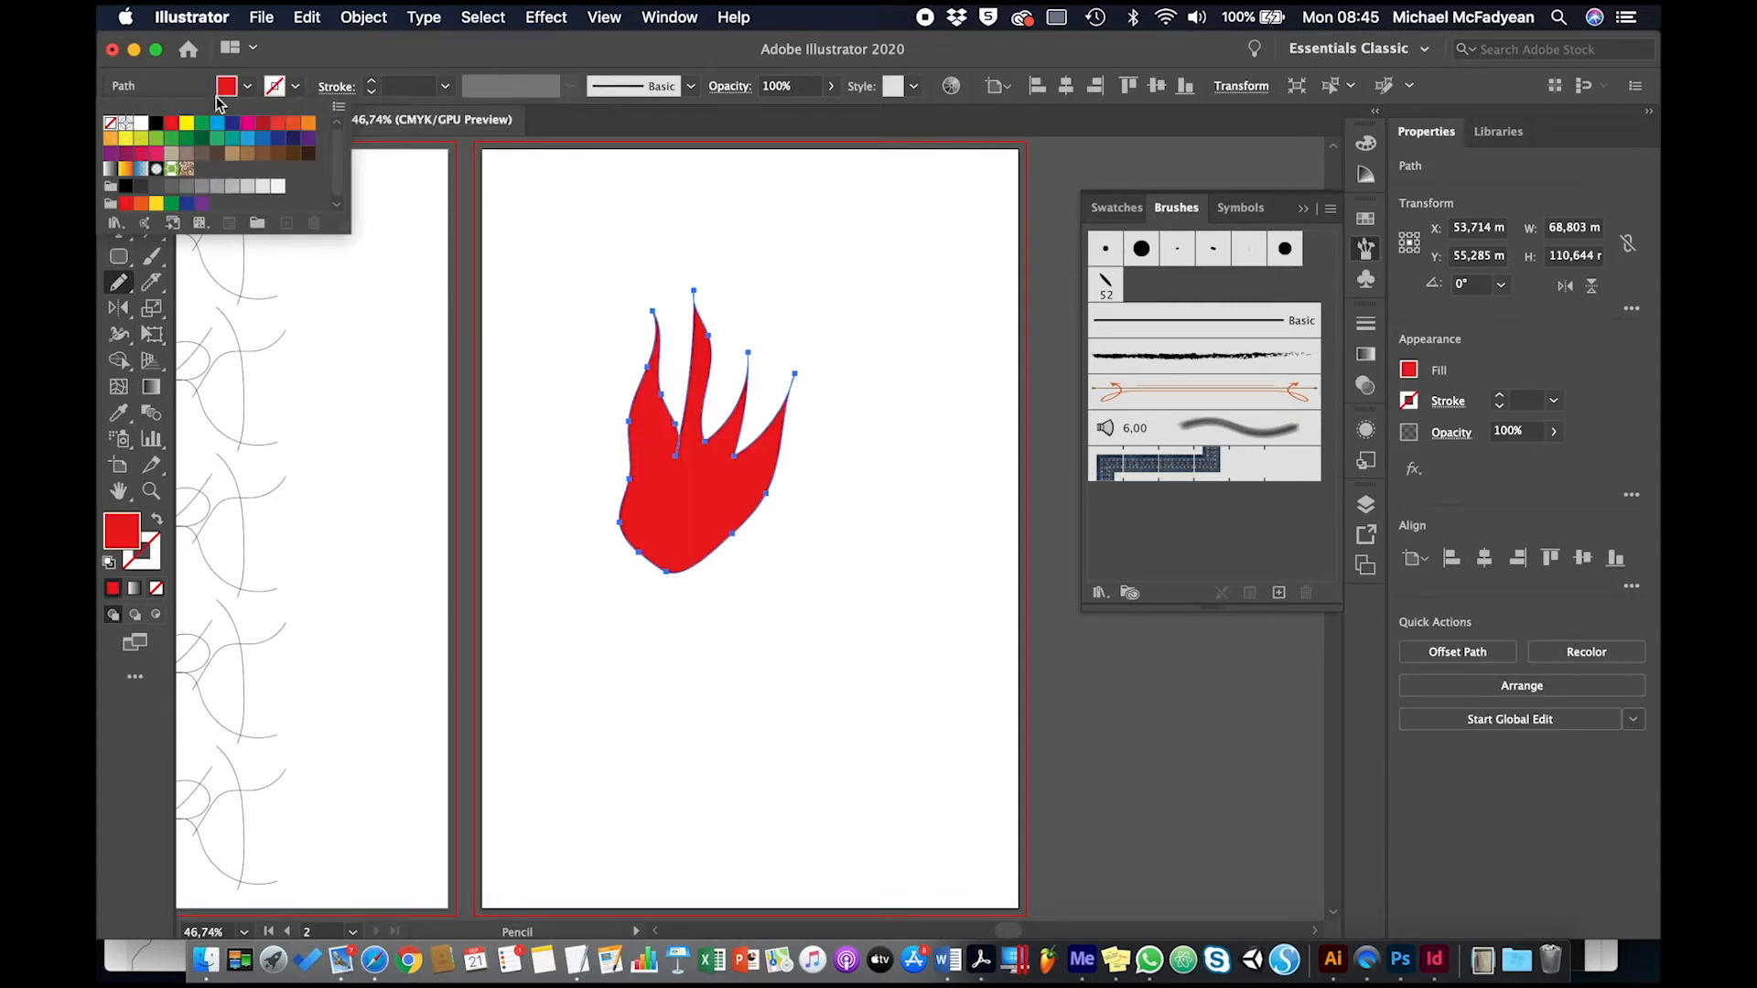
{"action": "left_click", "coordinate": [331, 59]}
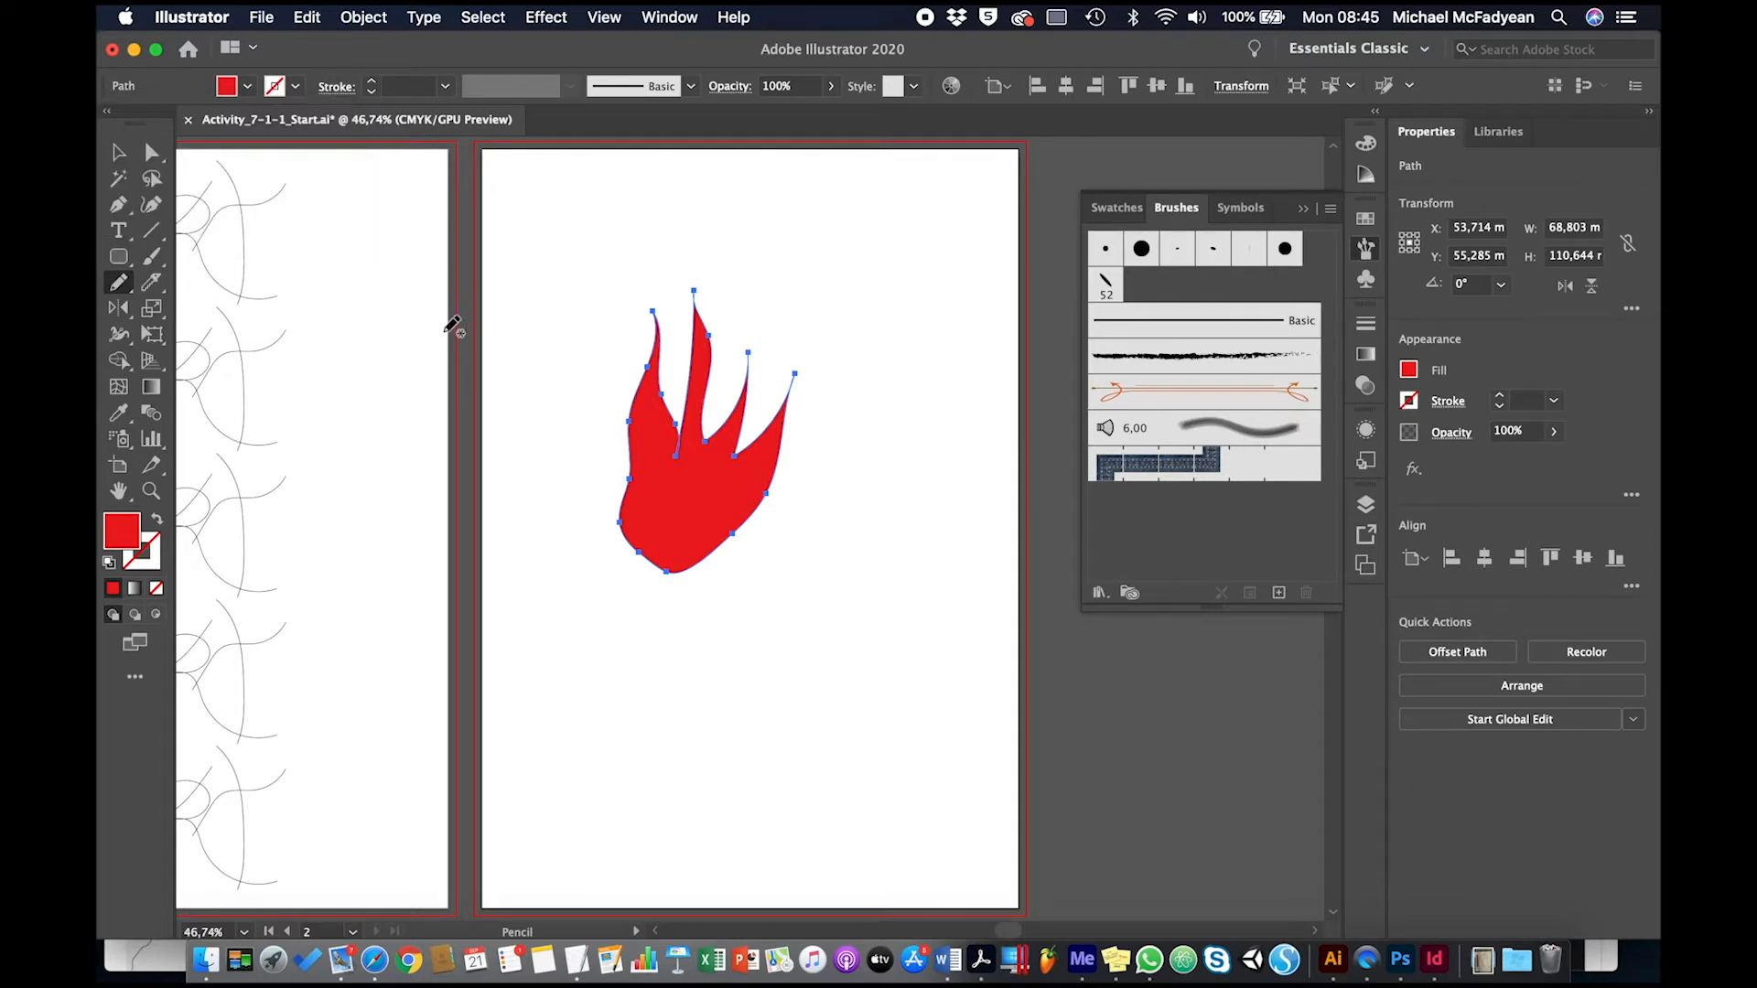
{"action": "key", "text": "v"}
{"action": "left_click", "coordinate": [552, 216]}
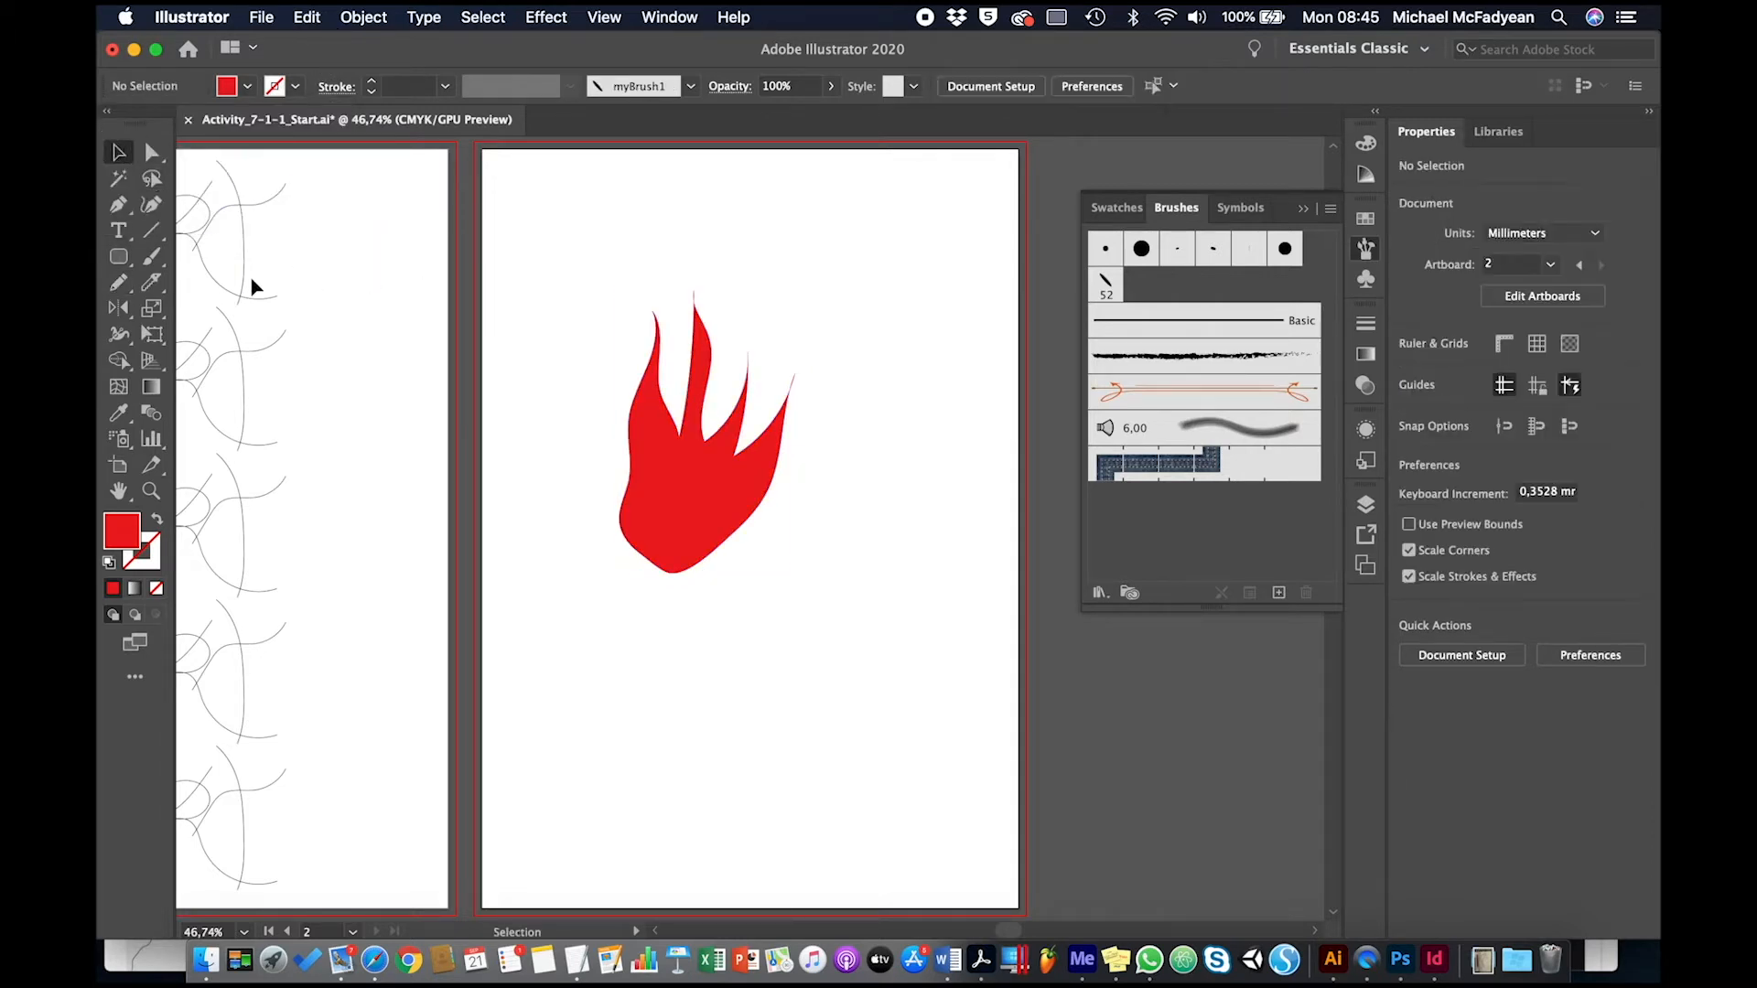
Step: Draw a smaller flame about 58 by 83 mm over the red one with the Pencil tool and fill it yellow
{"action": "key", "text": "n"}
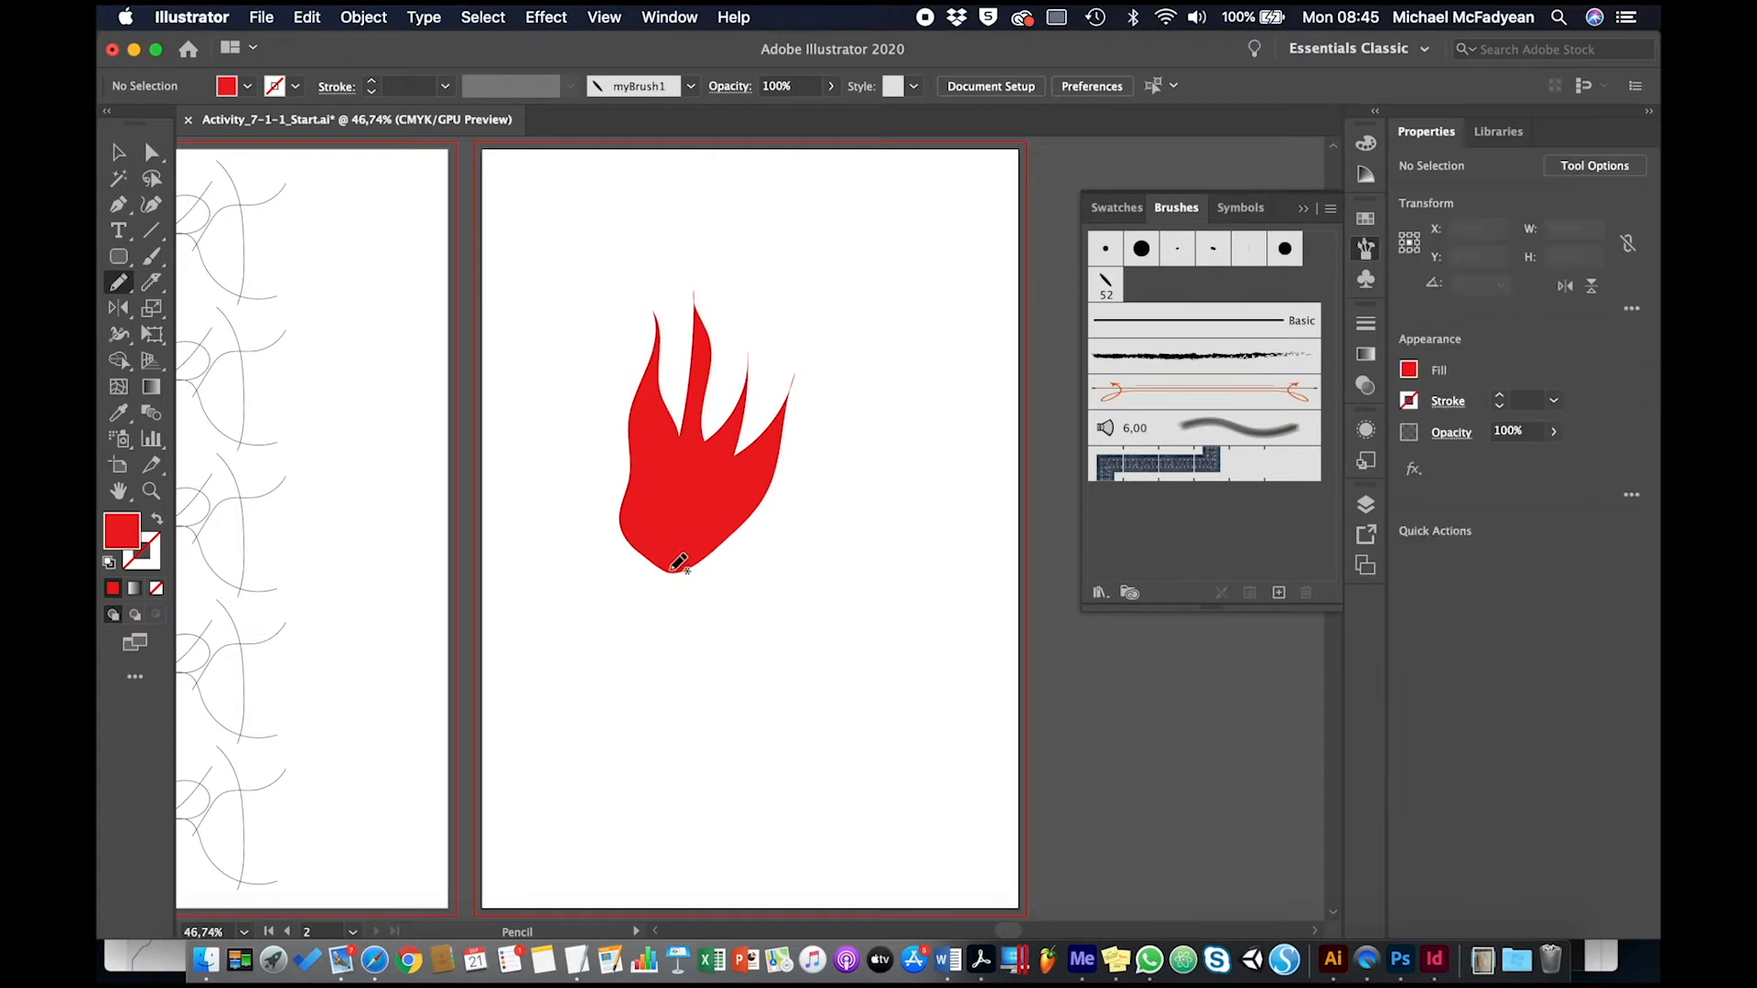
{"action": "mouse_move", "coordinate": [673, 568]}
{"action": "left_mouse_down"}
{"action": "mouse_move", "coordinate": [647, 529]}
{"action": "mouse_move", "coordinate": [627, 395]}
{"action": "mouse_move", "coordinate": [655, 441]}
{"action": "mouse_move", "coordinate": [686, 408]}
{"action": "mouse_move", "coordinate": [679, 476]}
{"action": "mouse_move", "coordinate": [769, 403]}
{"action": "mouse_move", "coordinate": [662, 575]}
{"action": "left_mouse_up"}
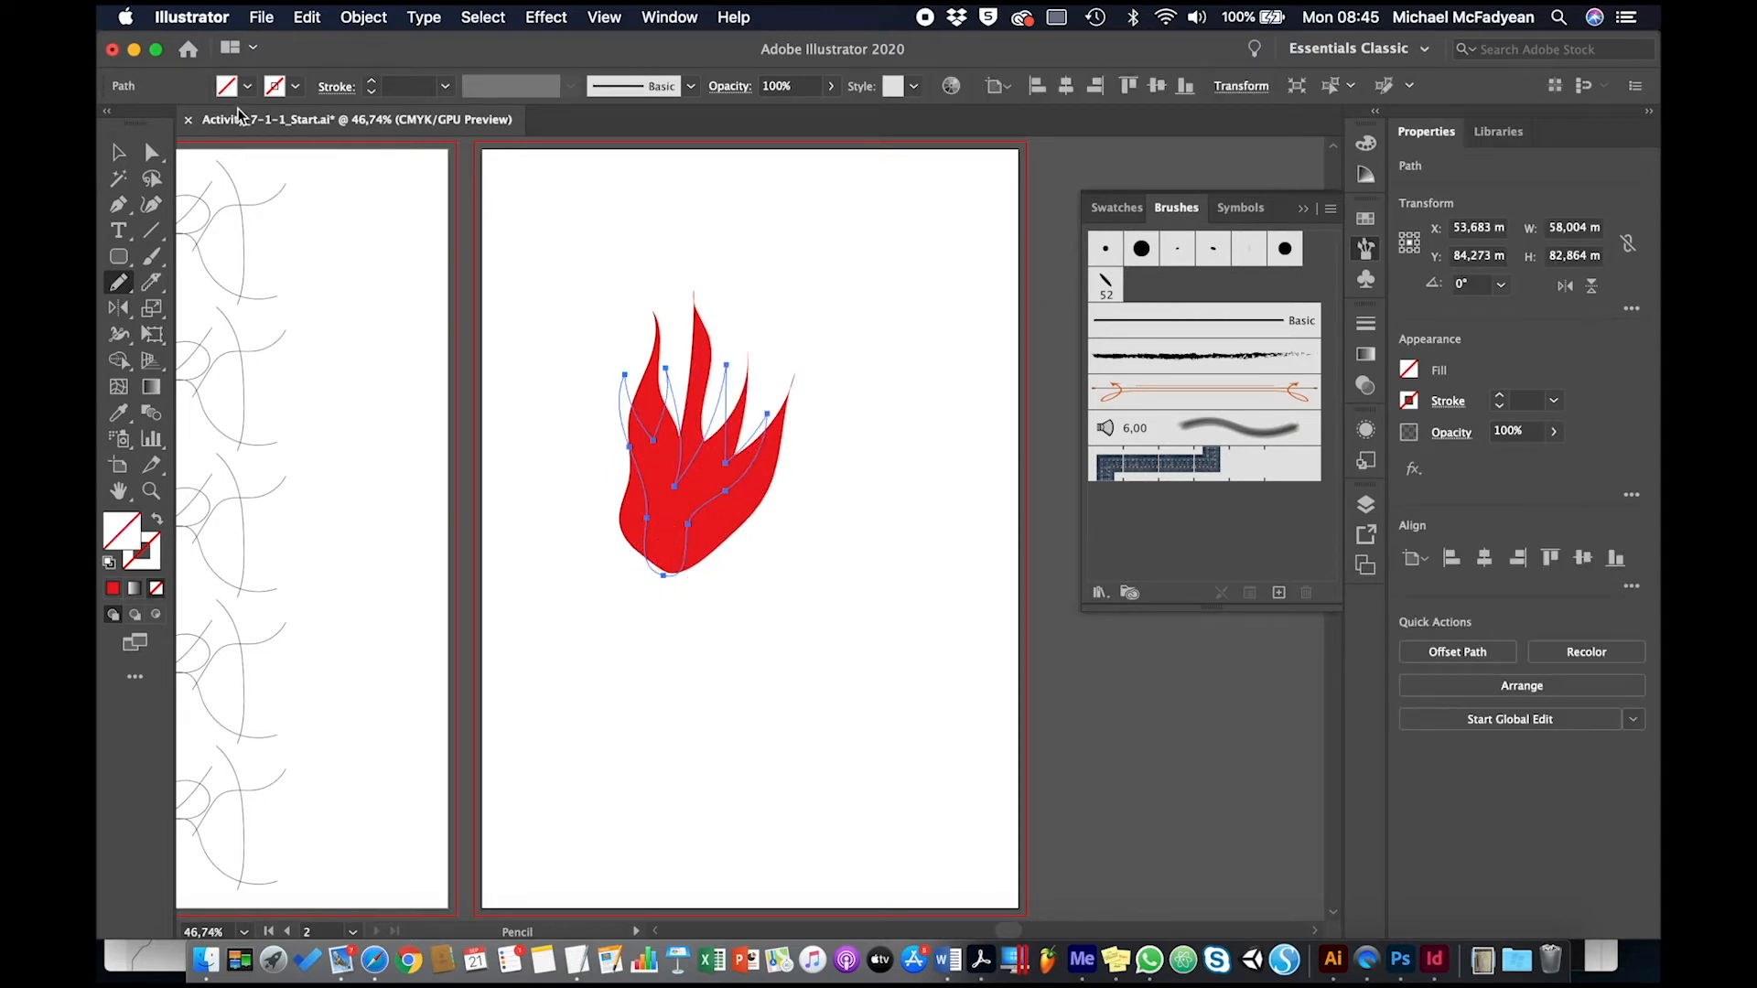
{"action": "left_click", "coordinate": [246, 86]}
{"action": "left_click", "coordinate": [186, 126]}
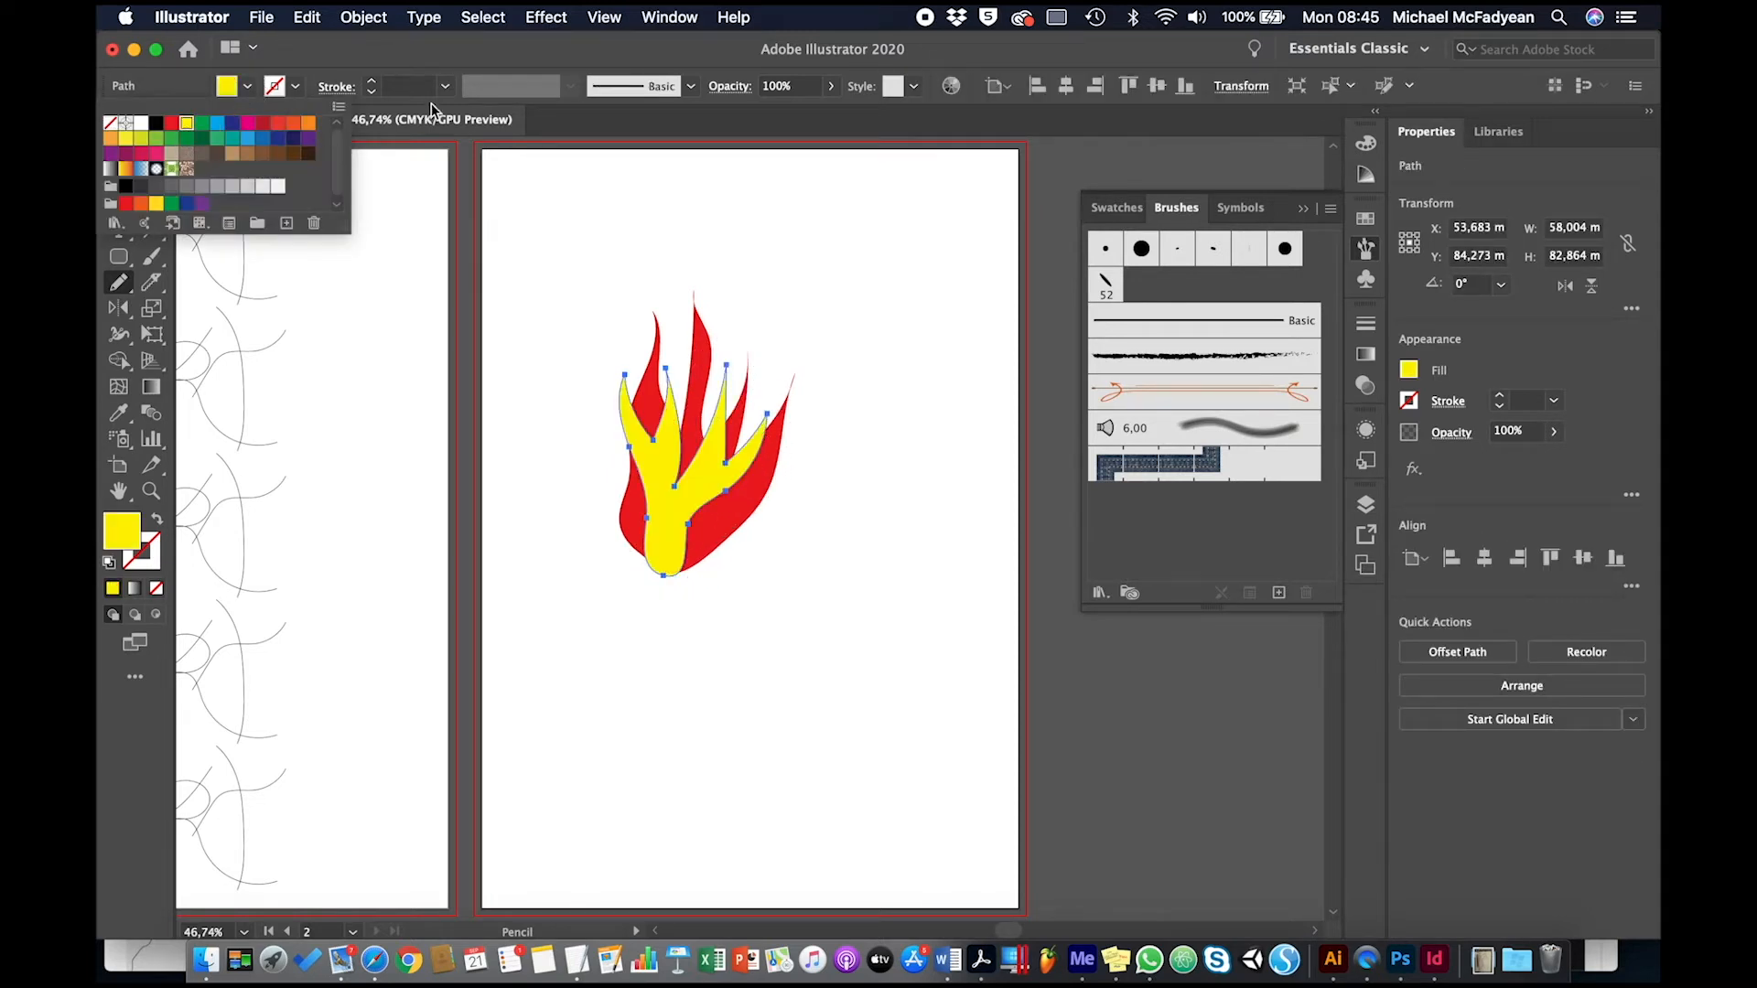
{"action": "left_click", "coordinate": [119, 152]}
{"action": "left_click", "coordinate": [464, 254]}
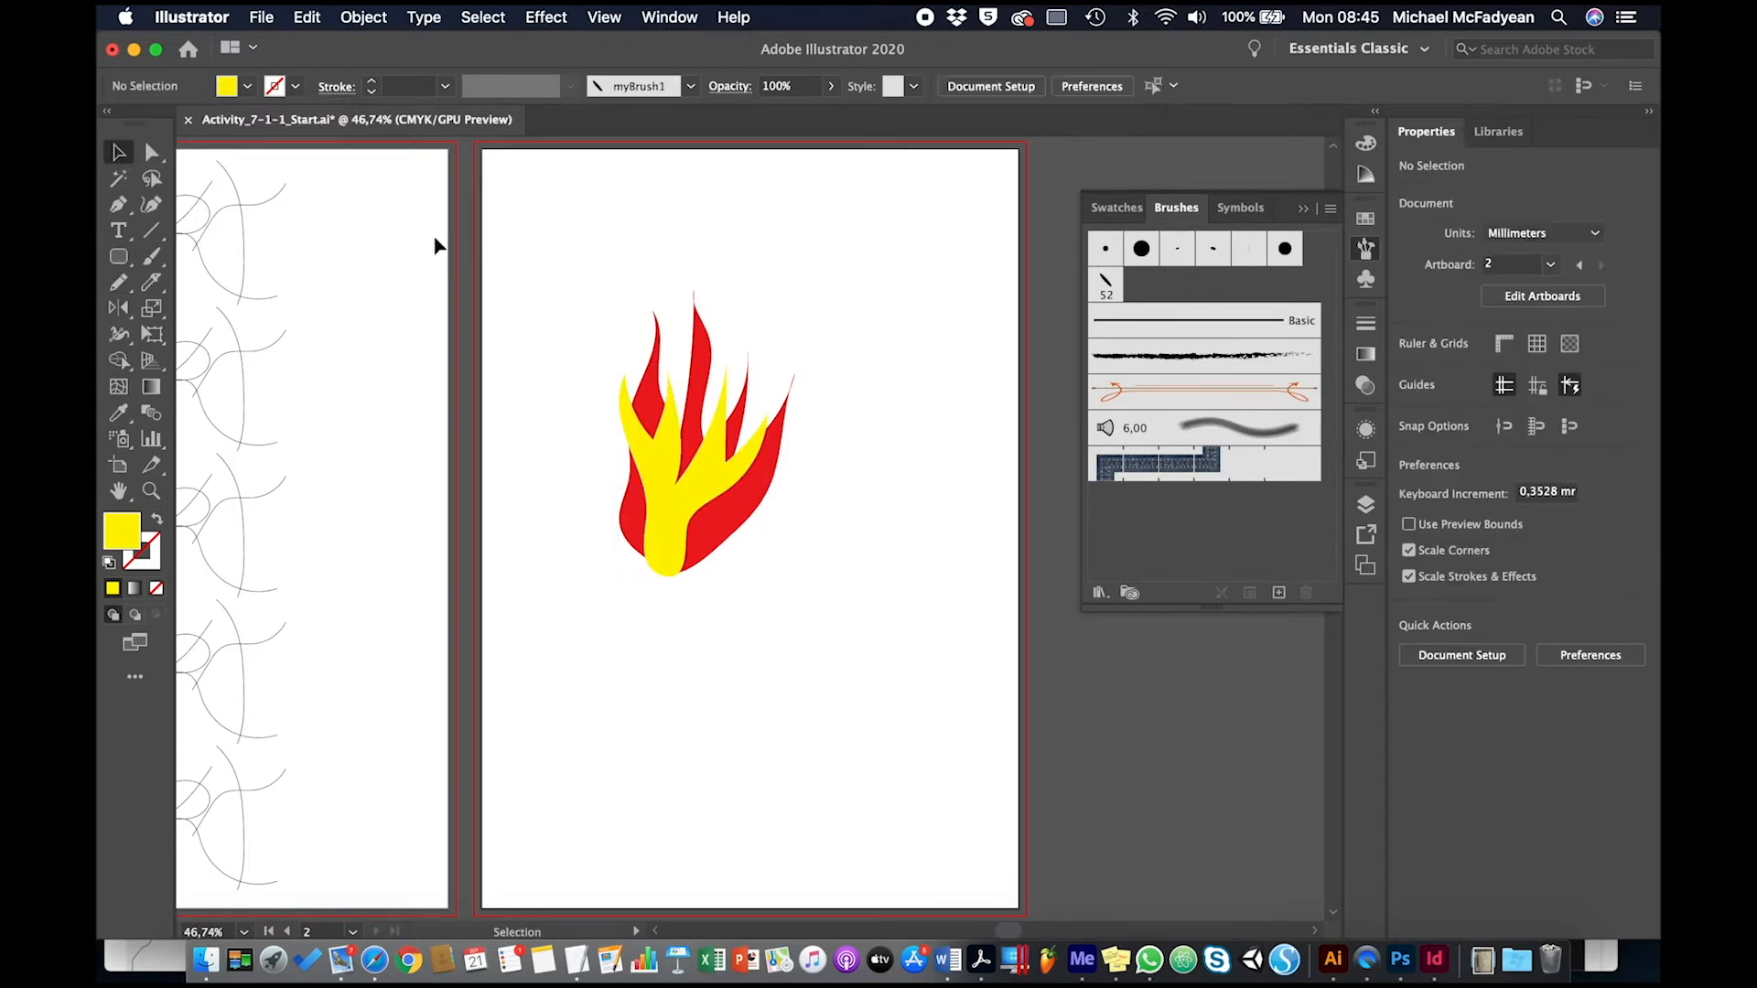
Step: Draw a third flame about 35 by 48 mm at the base of the other two and fill it light blue
{"action": "left_click", "coordinate": [119, 282]}
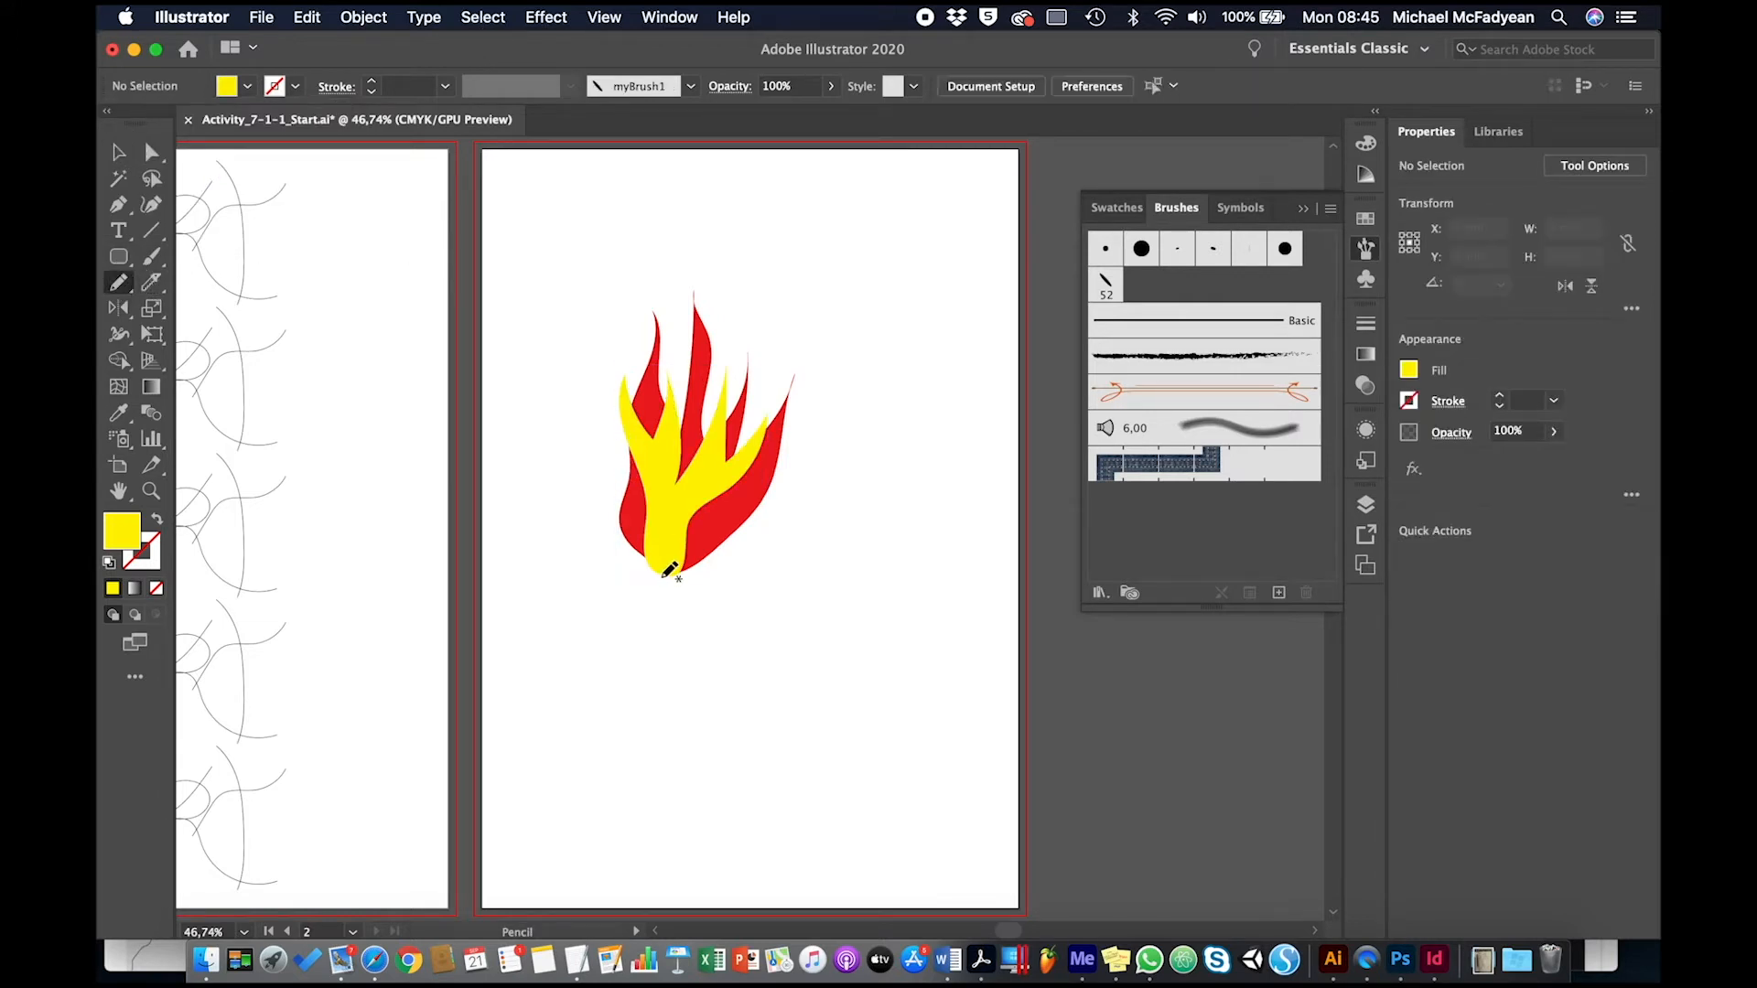
{"action": "mouse_move", "coordinate": [668, 572]}
{"action": "left_mouse_down"}
{"action": "mouse_move", "coordinate": [677, 451]}
{"action": "mouse_move", "coordinate": [676, 499]}
{"action": "mouse_move", "coordinate": [700, 458]}
{"action": "mouse_move", "coordinate": [703, 496]}
{"action": "mouse_move", "coordinate": [730, 472]}
{"action": "mouse_move", "coordinate": [659, 569]}
{"action": "left_mouse_up"}
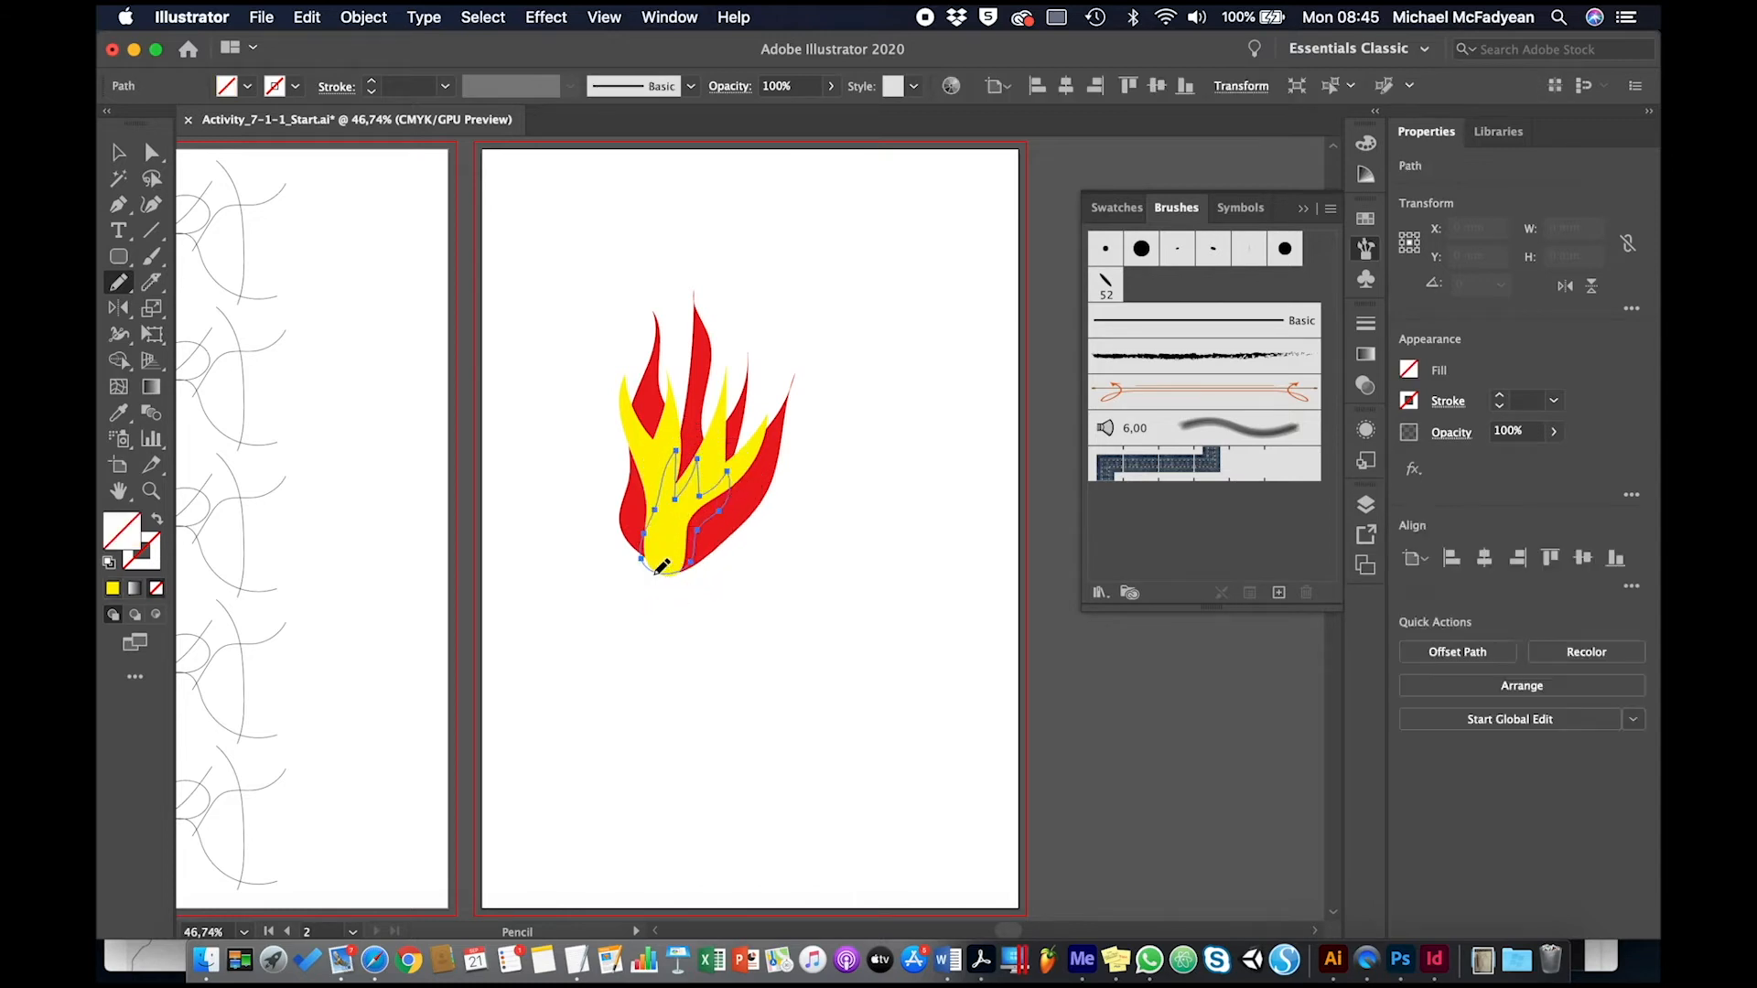
{"action": "left_click", "coordinate": [118, 152]}
{"action": "left_click", "coordinate": [247, 87]}
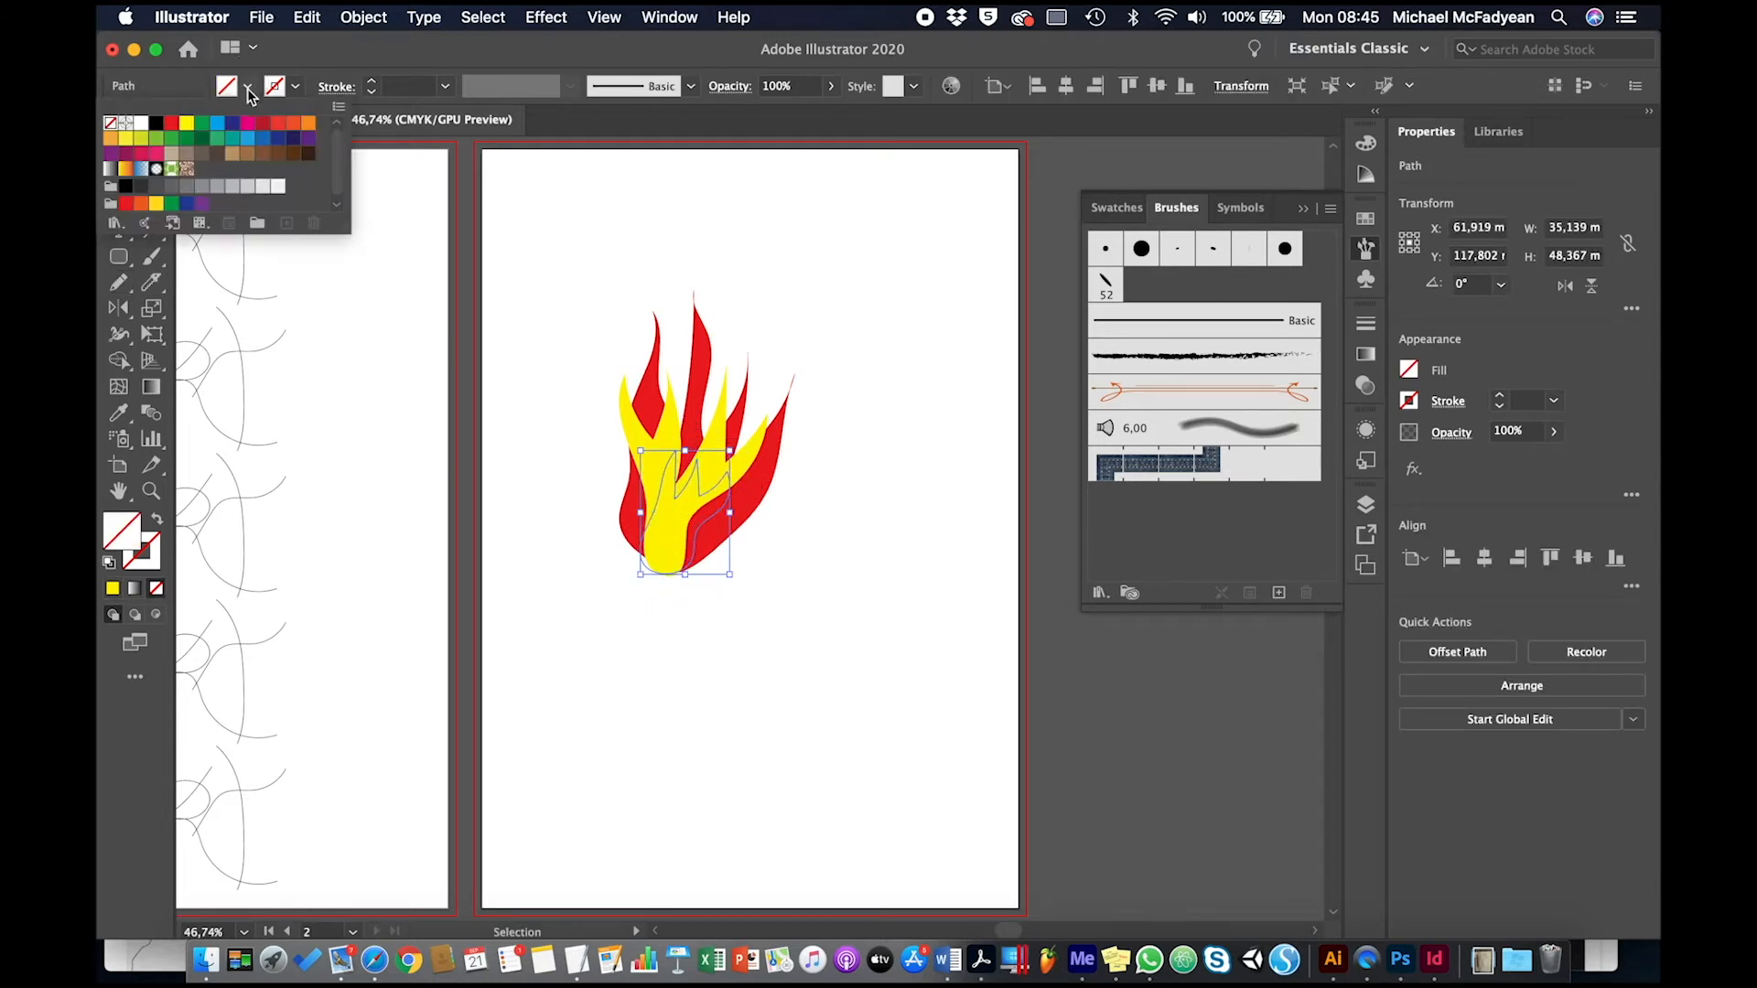
{"action": "left_click", "coordinate": [218, 123]}
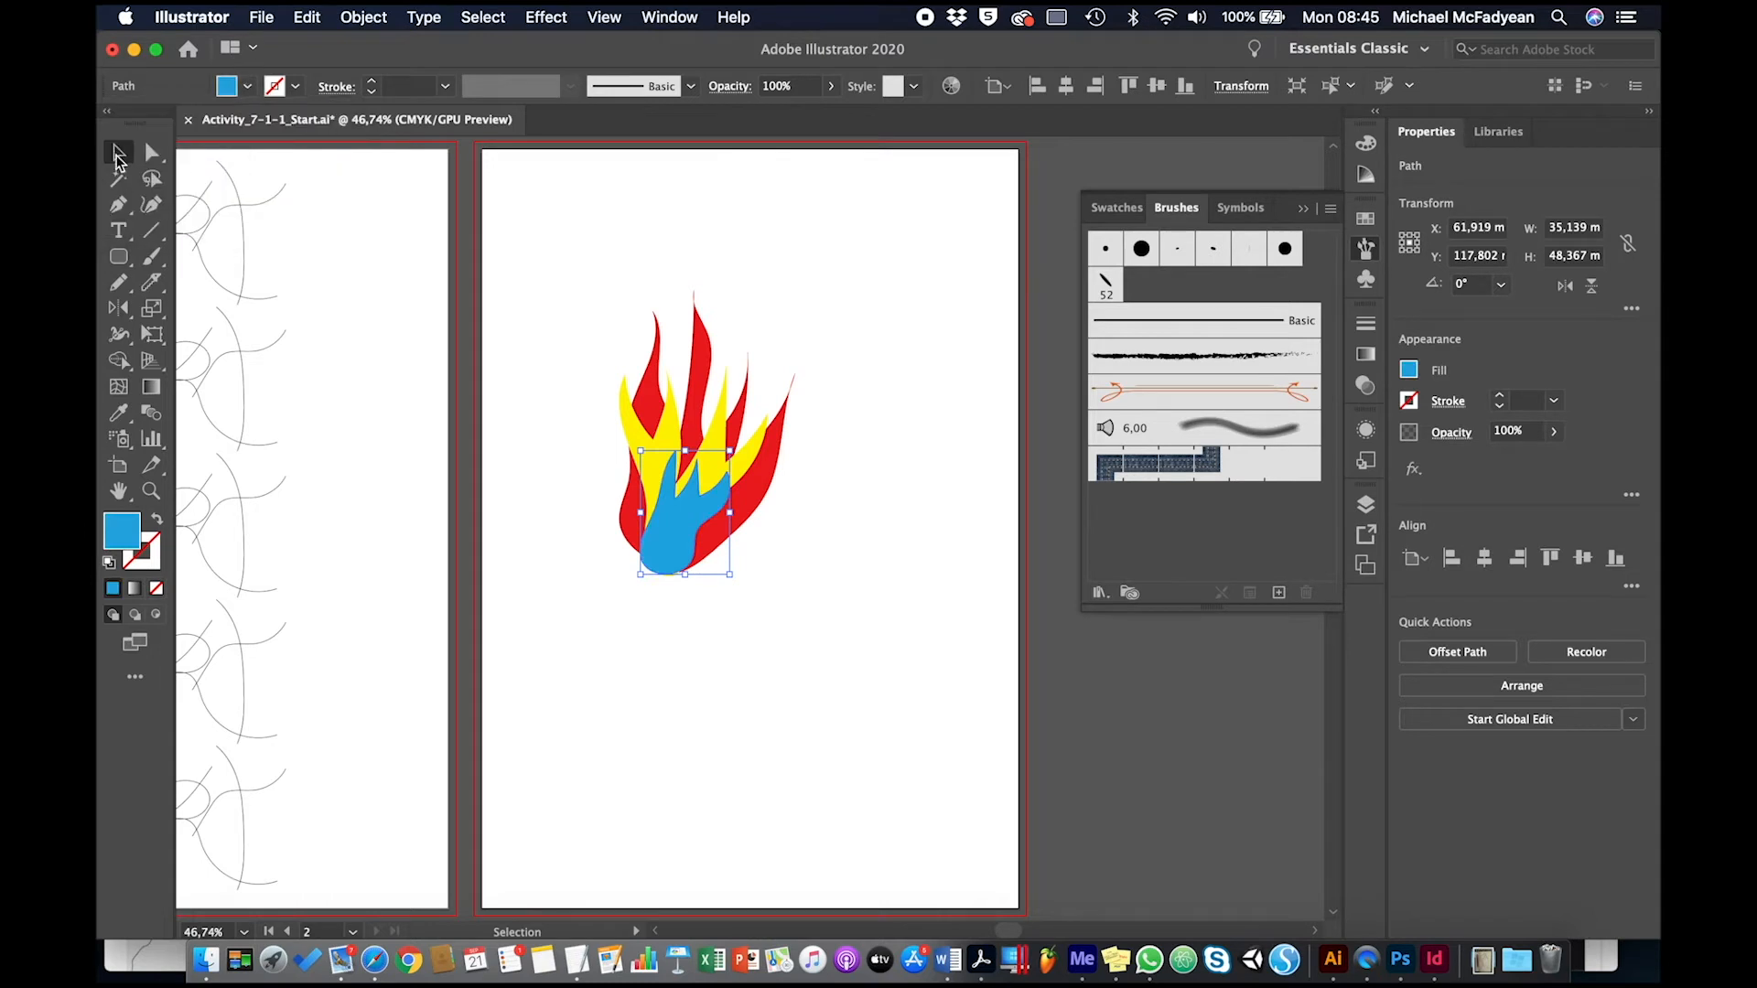
{"action": "left_click", "coordinate": [545, 302]}
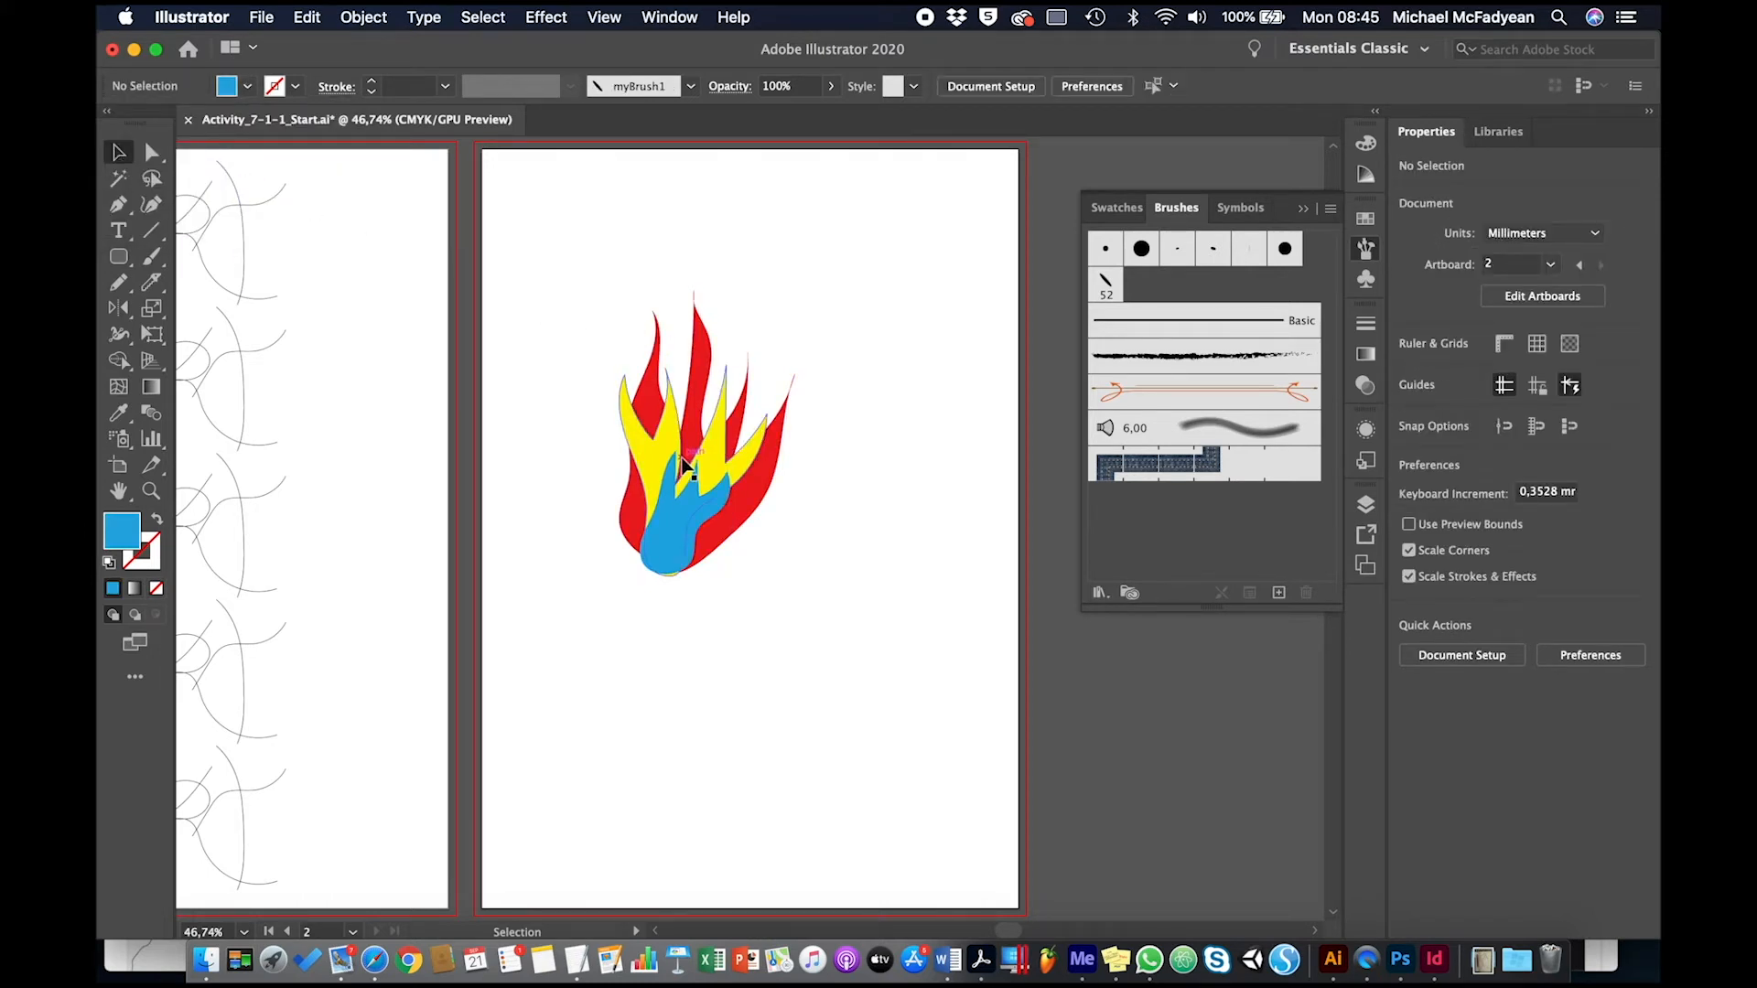
Step: Start a new art brush from all three flame shapes and name it myFlameBrush
{"action": "left_click_drag", "start_coordinate": [560, 255], "coordinate": [851, 598]}
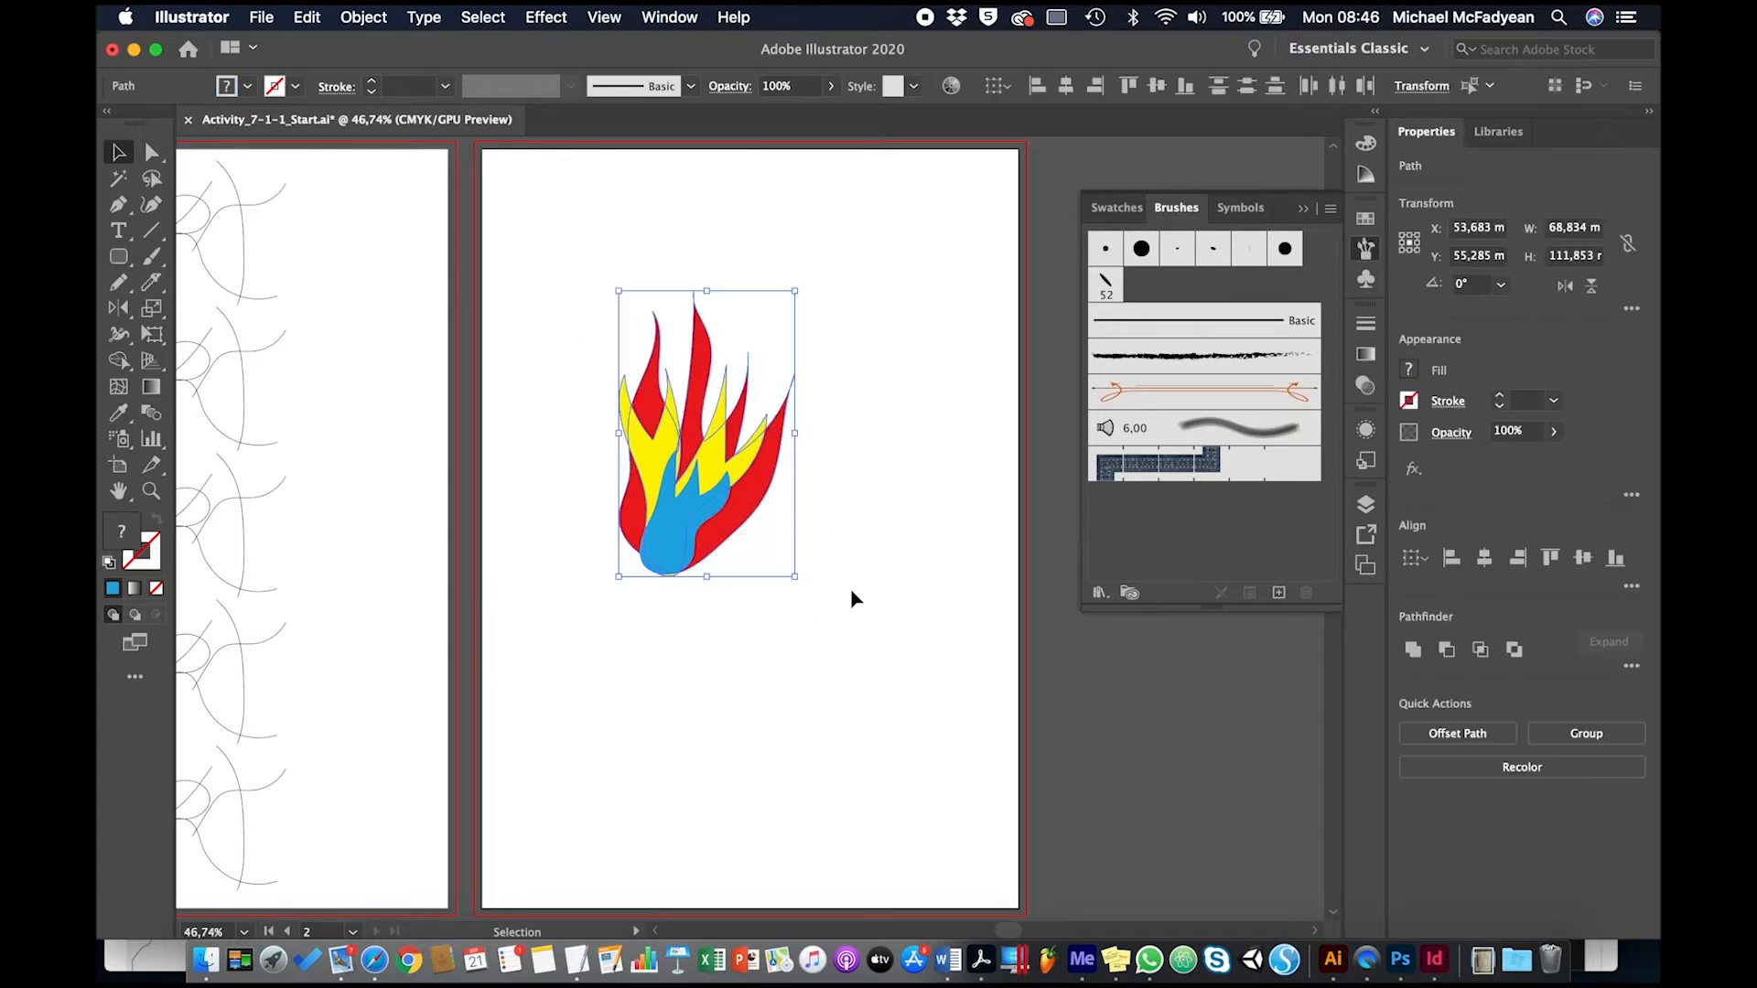
{"action": "left_click", "coordinate": [1279, 594]}
{"action": "left_click", "coordinate": [769, 550]}
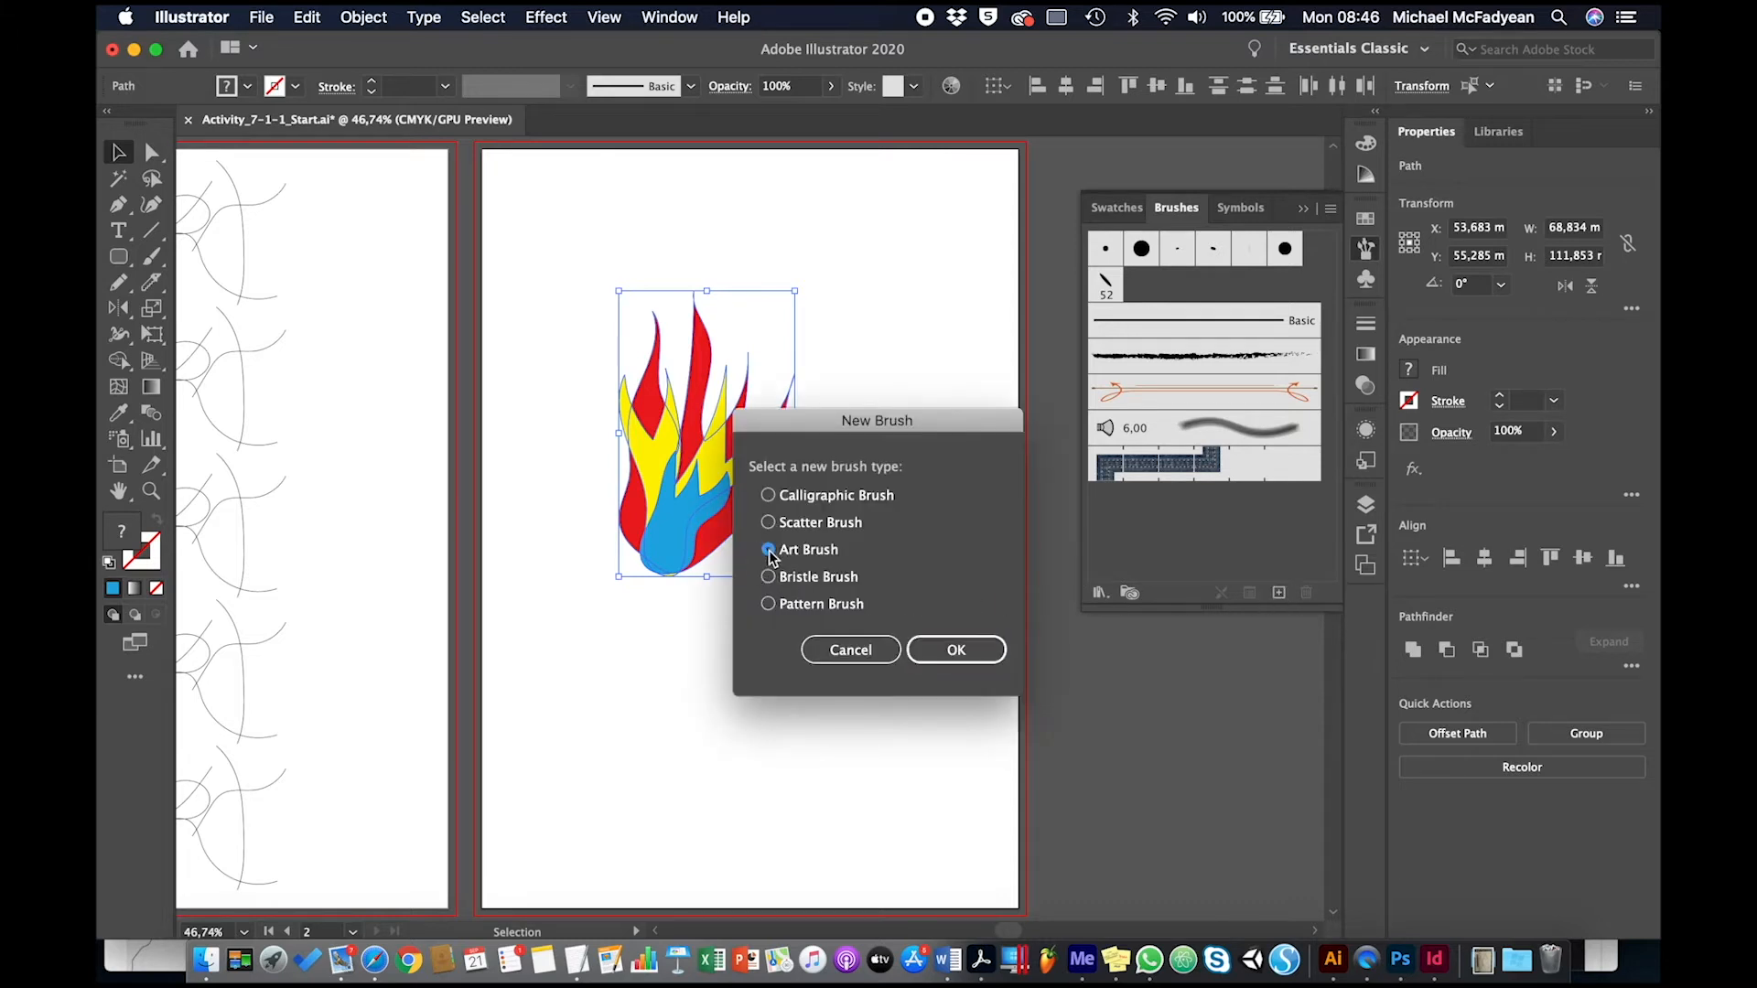
{"action": "left_click", "coordinate": [965, 653]}
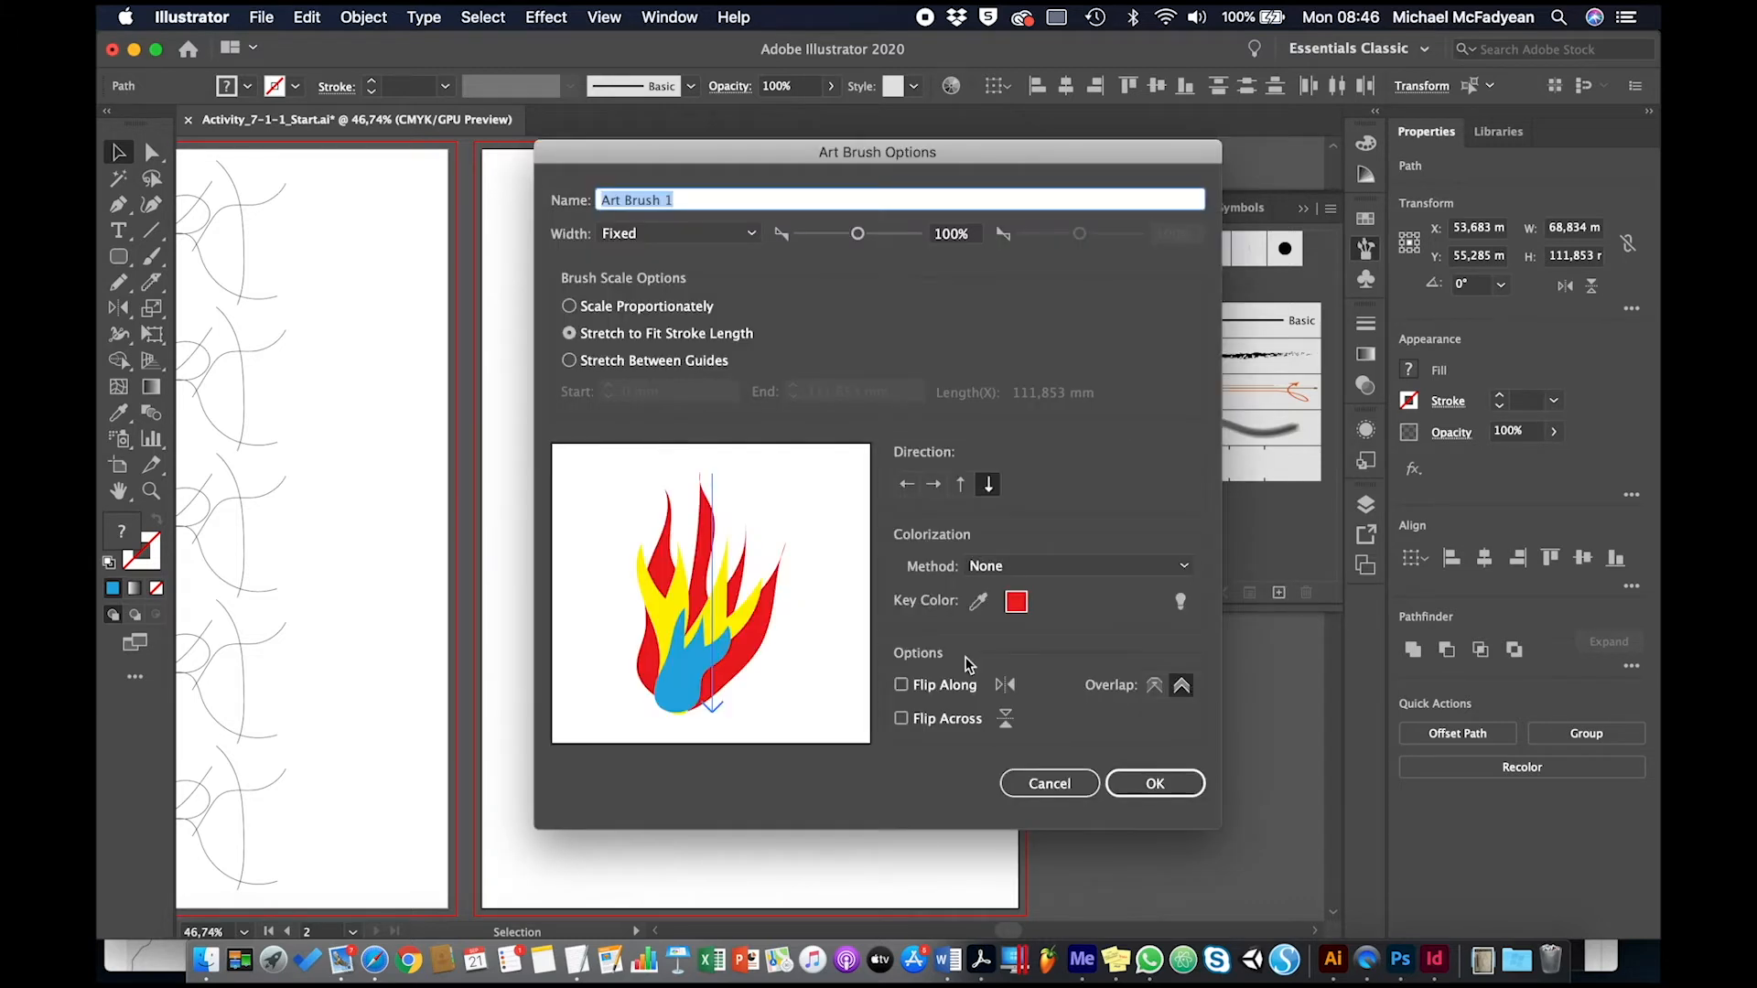
{"action": "type", "text": "myFlameBrush"}
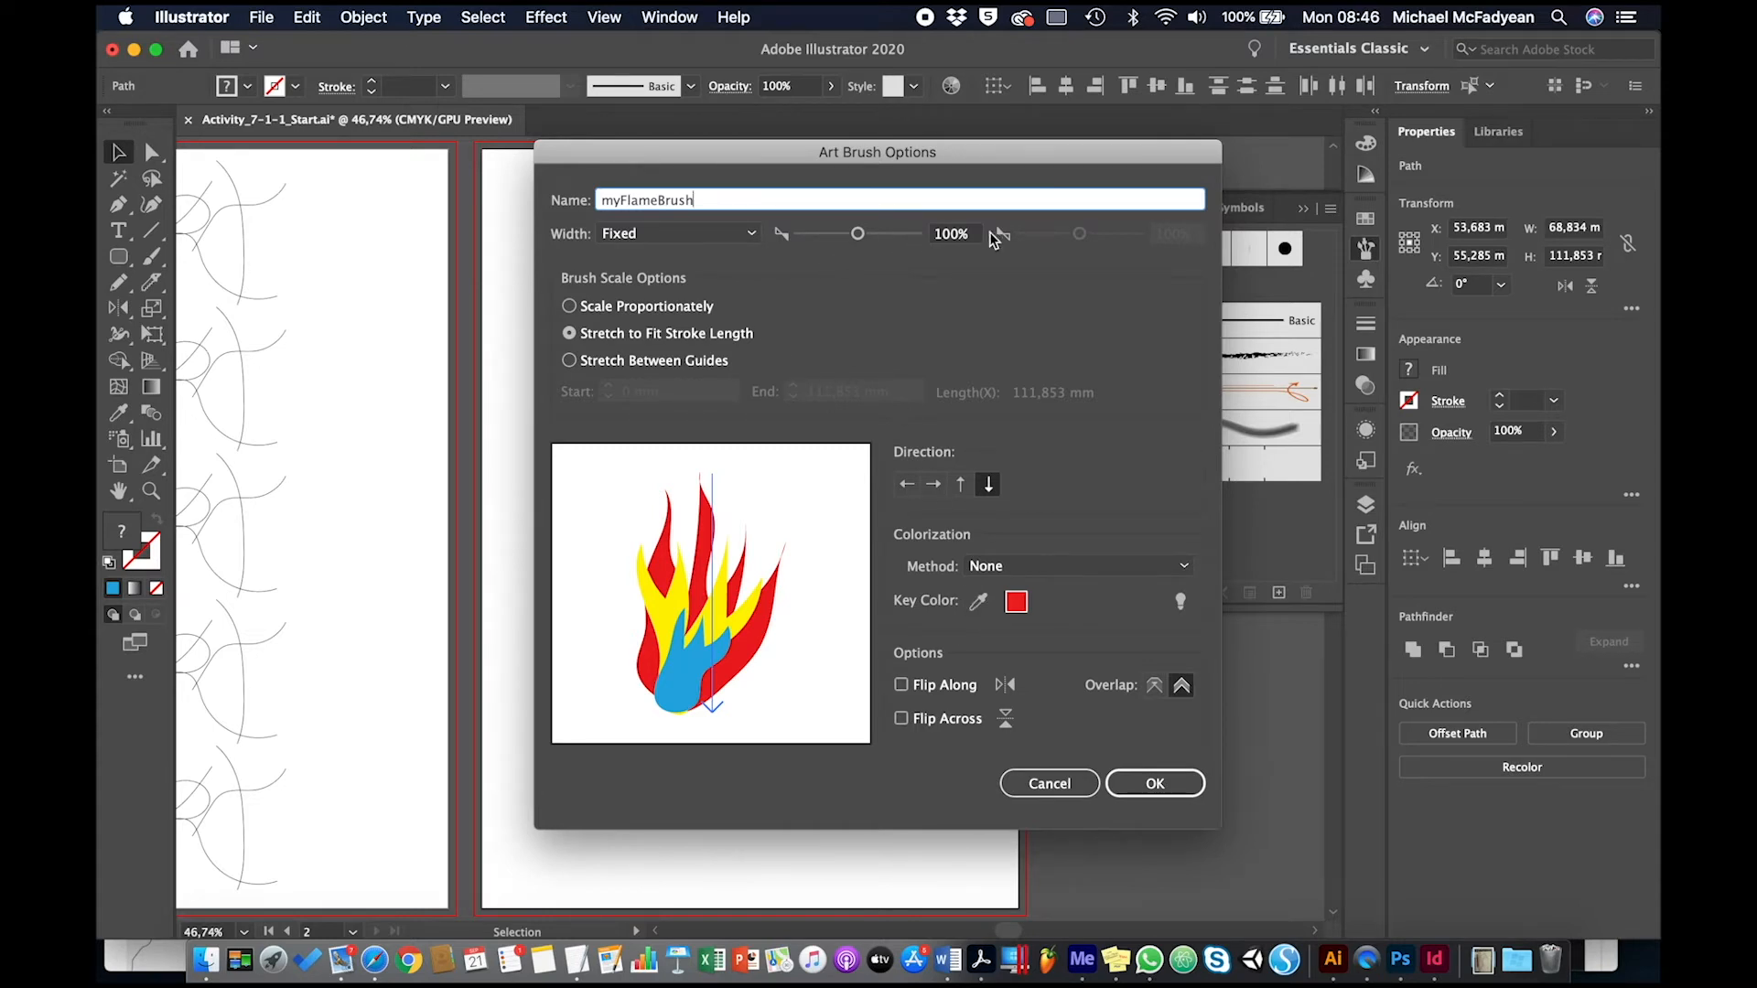
Step: Set the flame art brush's width to 20% and its direction to stroke from bottom to top
{"action": "left_click", "coordinate": [949, 235]}
{"action": "type", "text": "20"}
{"action": "key", "text": "Tab"}
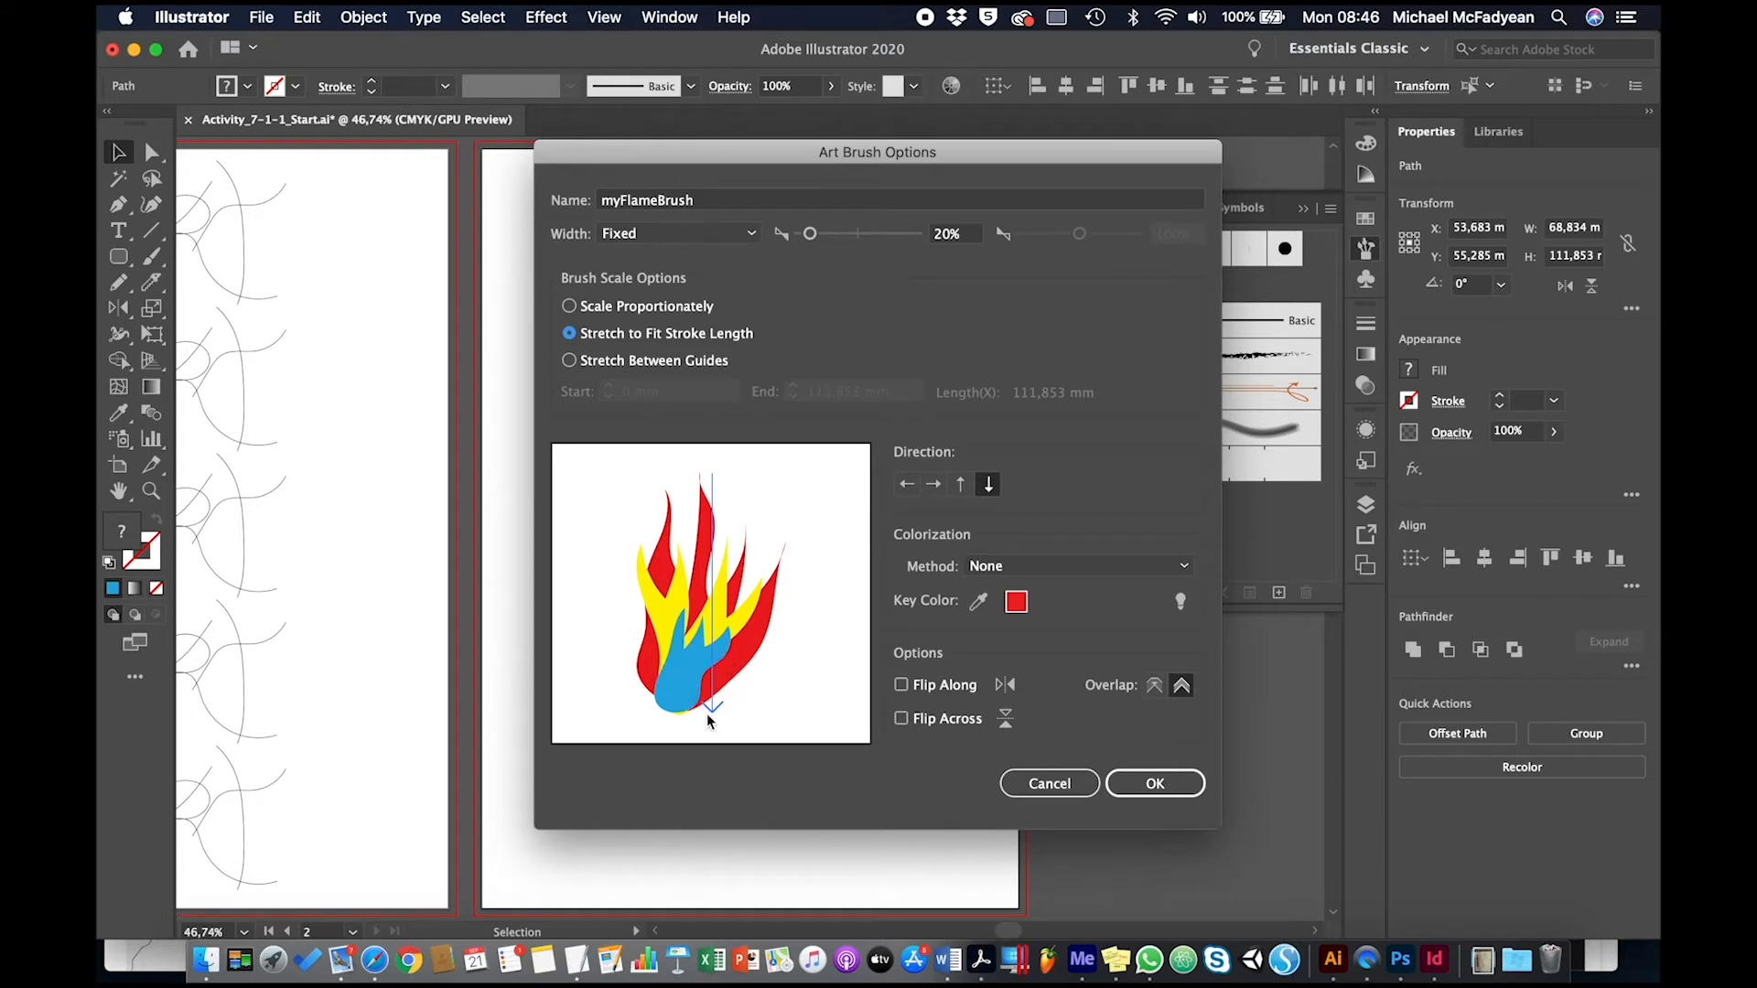
{"action": "left_click", "coordinate": [961, 486]}
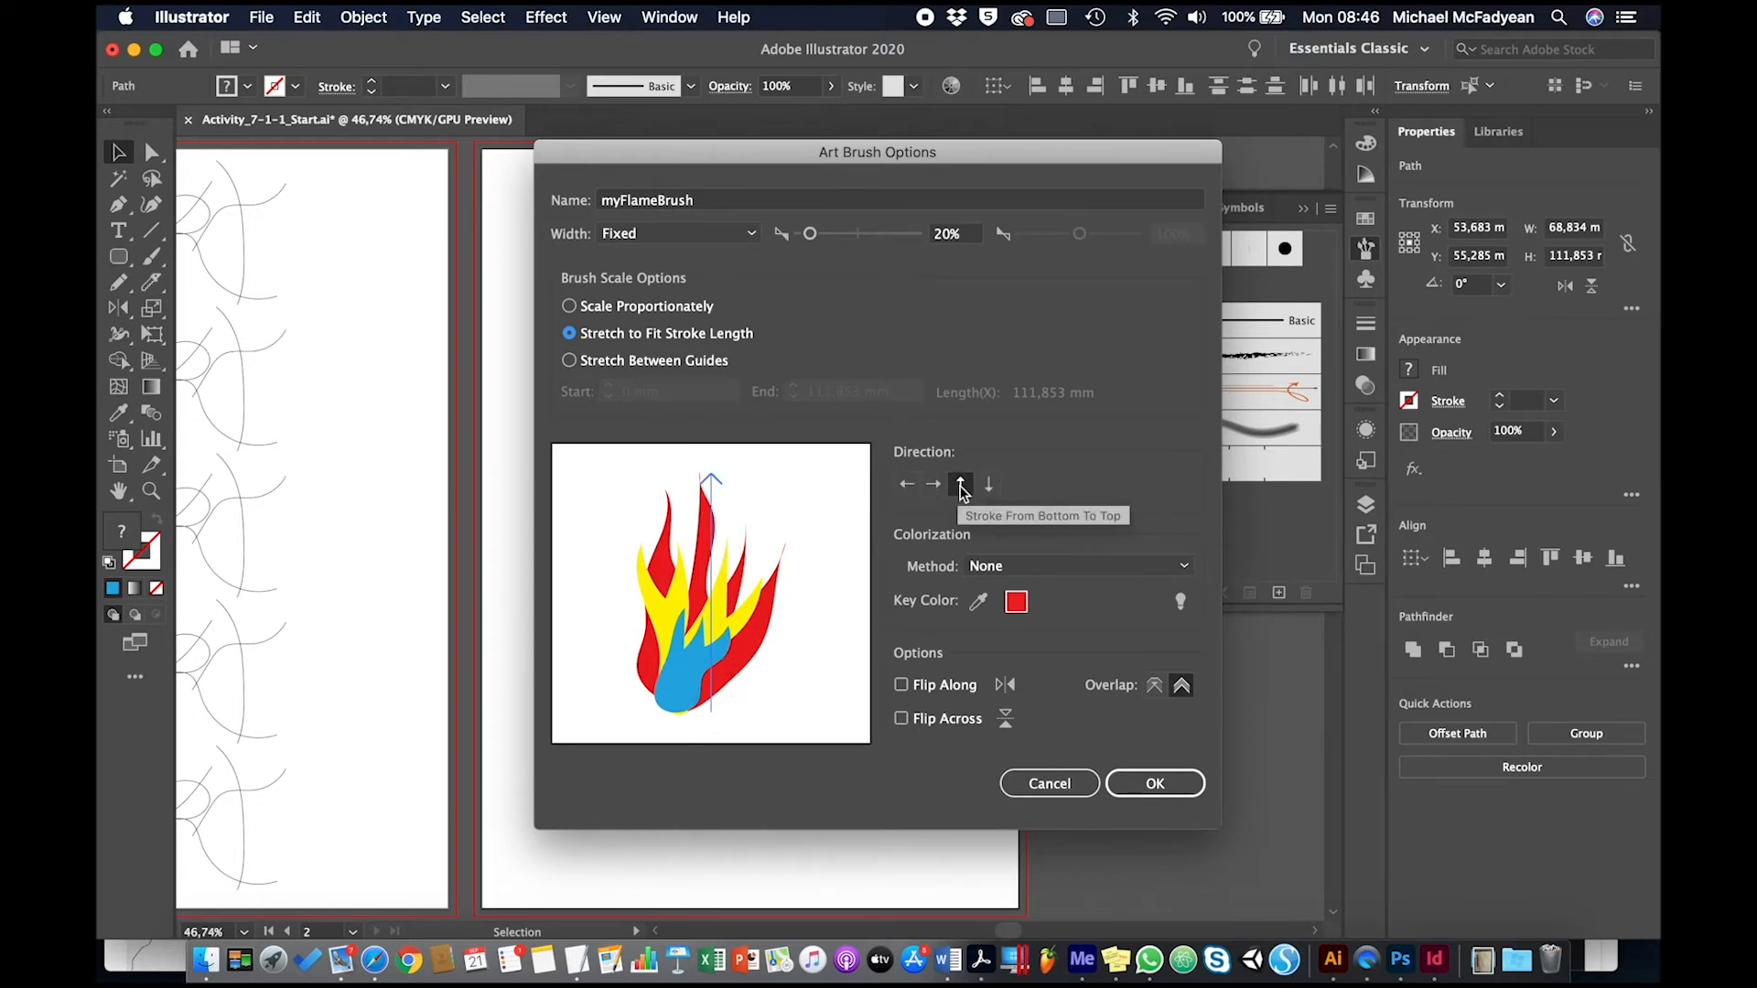
Step: Accept the flame art brush options and delete the flame artwork from the second artboard
{"action": "left_click", "coordinate": [1155, 784]}
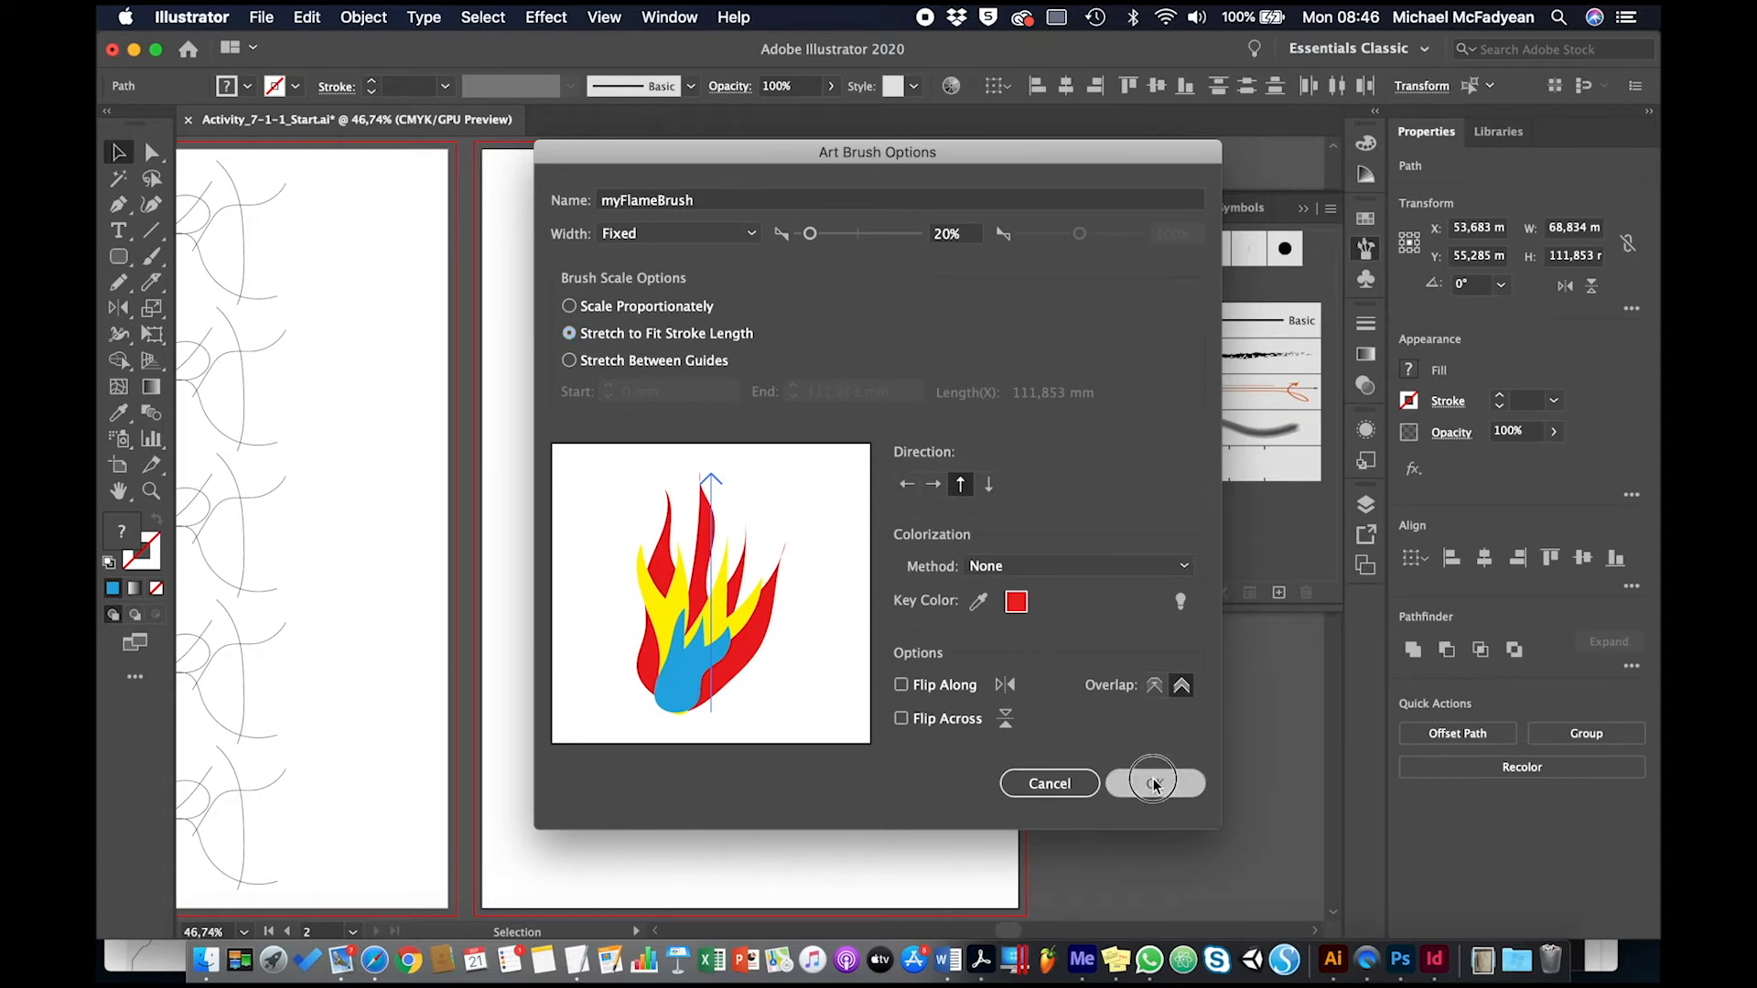
{"action": "key", "text": "Delete"}
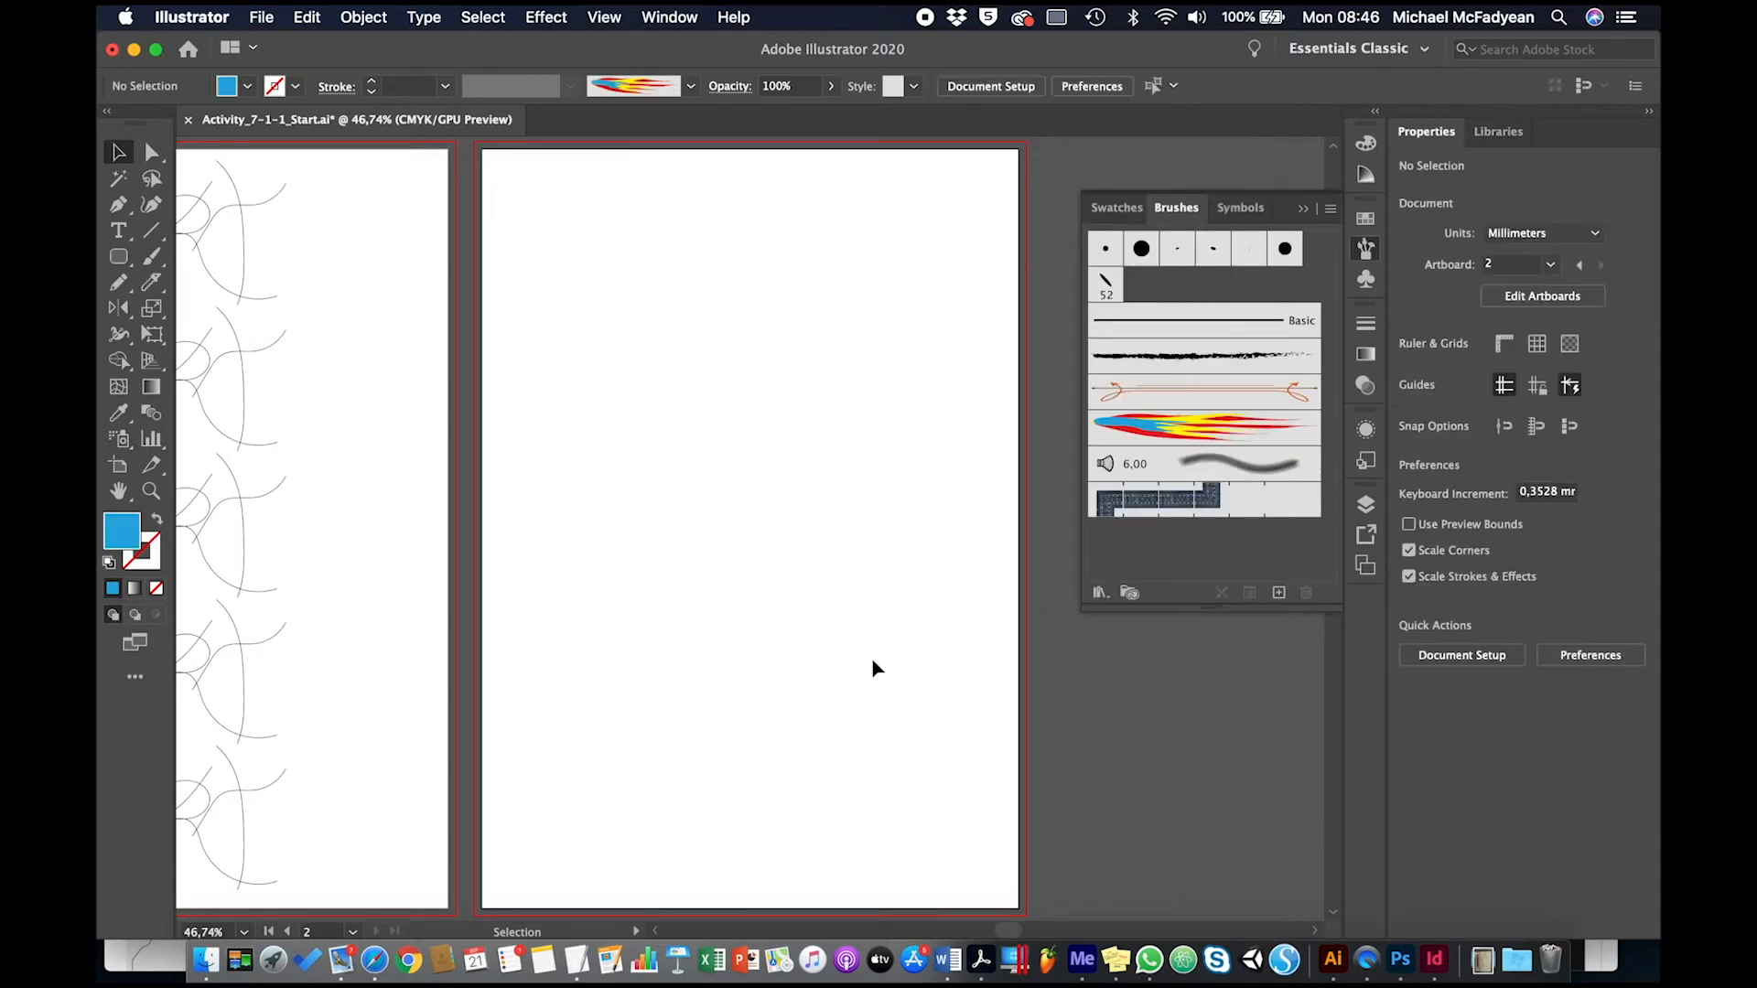
Step: Paint two wavy upward test strokes on the second artboard with the flame brush, and undo both
{"action": "left_click", "coordinate": [1149, 416]}
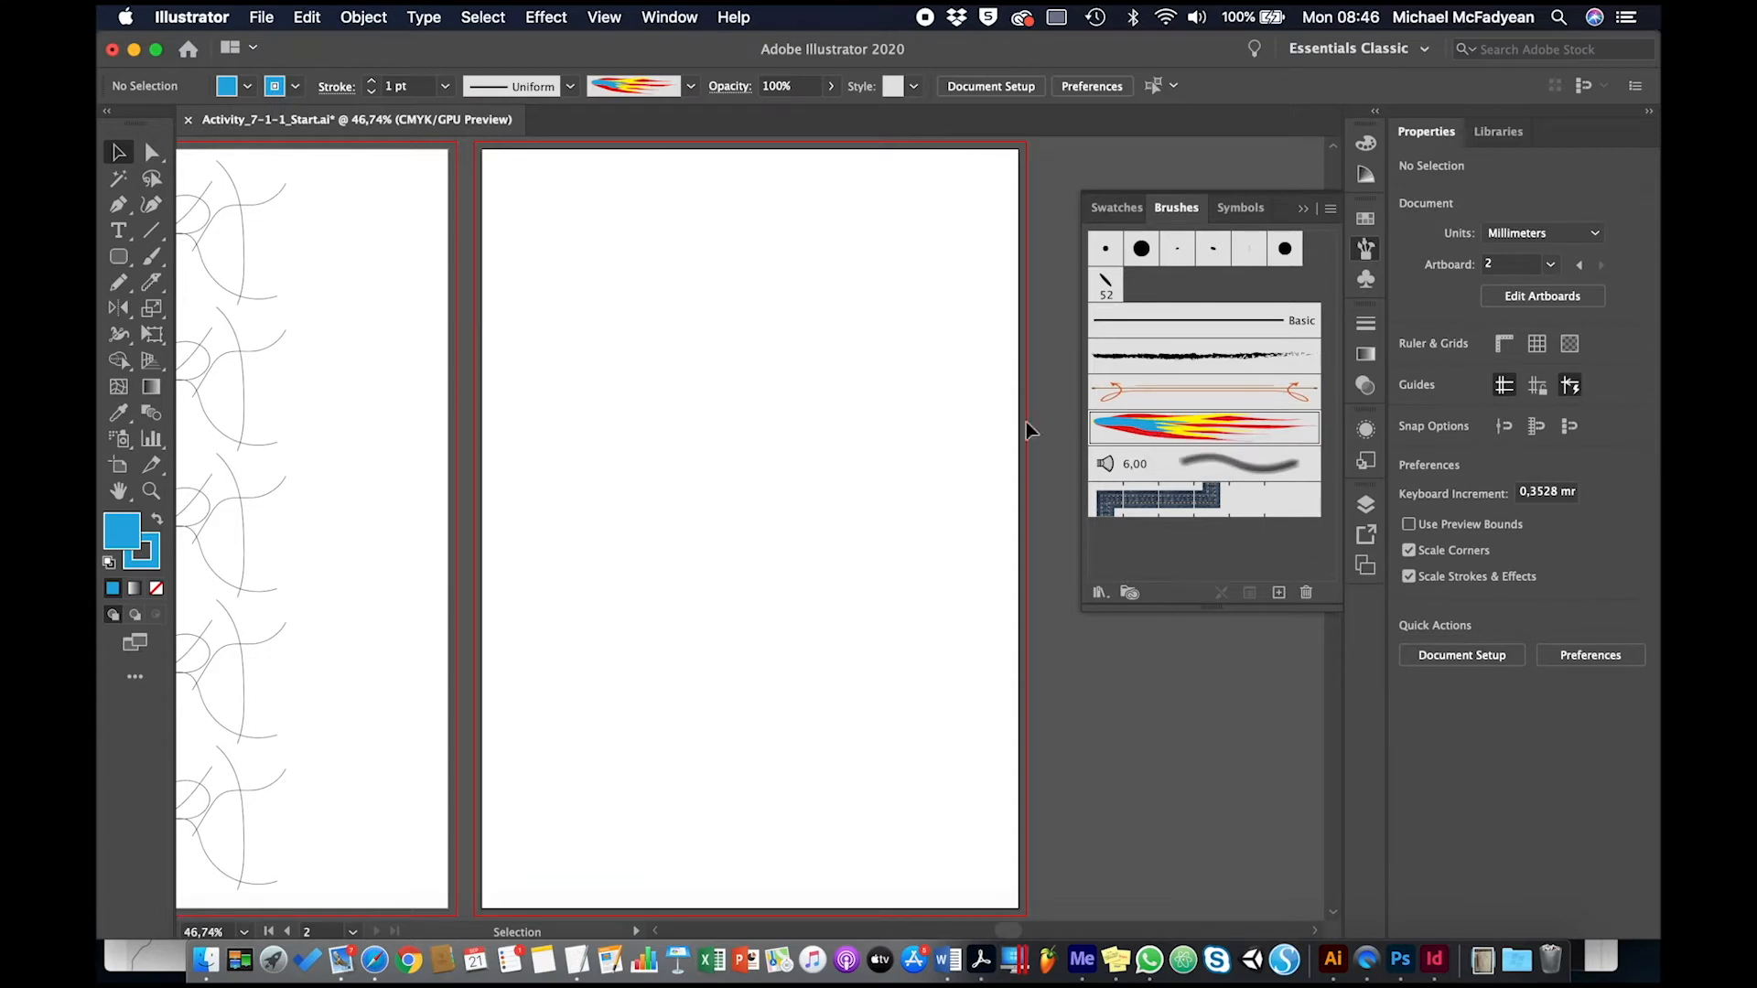
{"action": "left_click", "coordinate": [151, 257]}
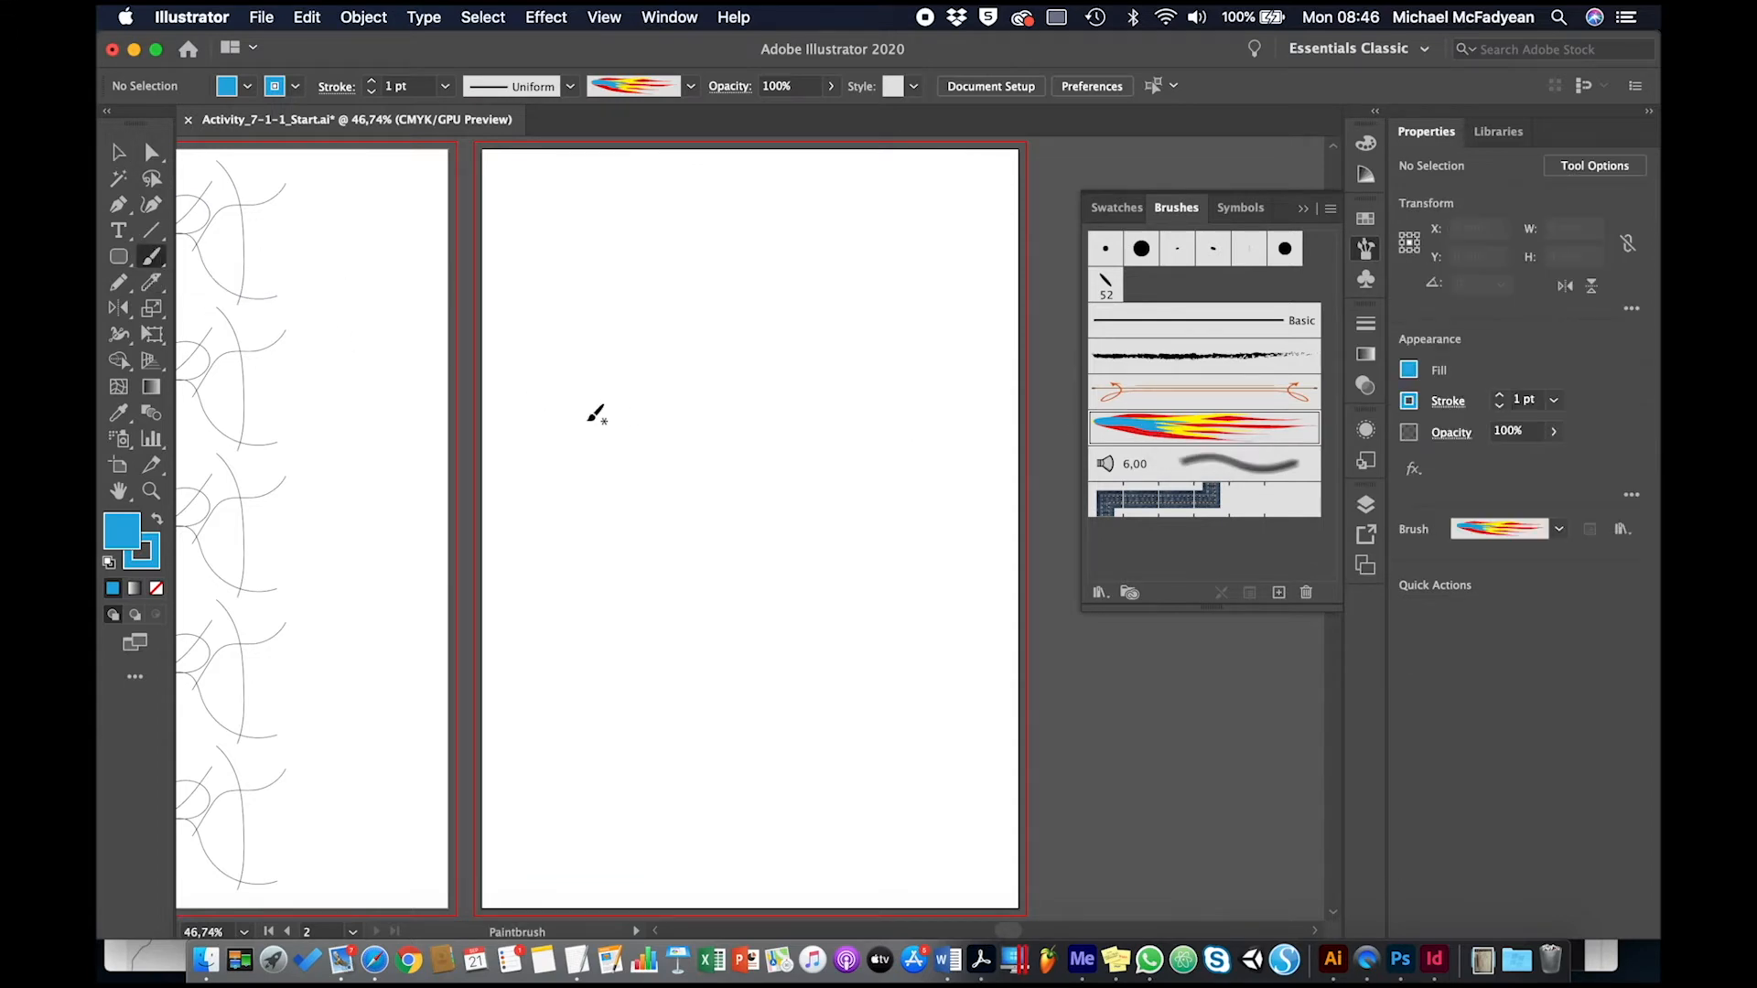
{"action": "mouse_move", "coordinate": [716, 779]}
{"action": "left_mouse_down"}
{"action": "mouse_move", "coordinate": [675, 611]}
{"action": "mouse_move", "coordinate": [704, 476]}
{"action": "mouse_move", "coordinate": [709, 293]}
{"action": "left_mouse_up"}
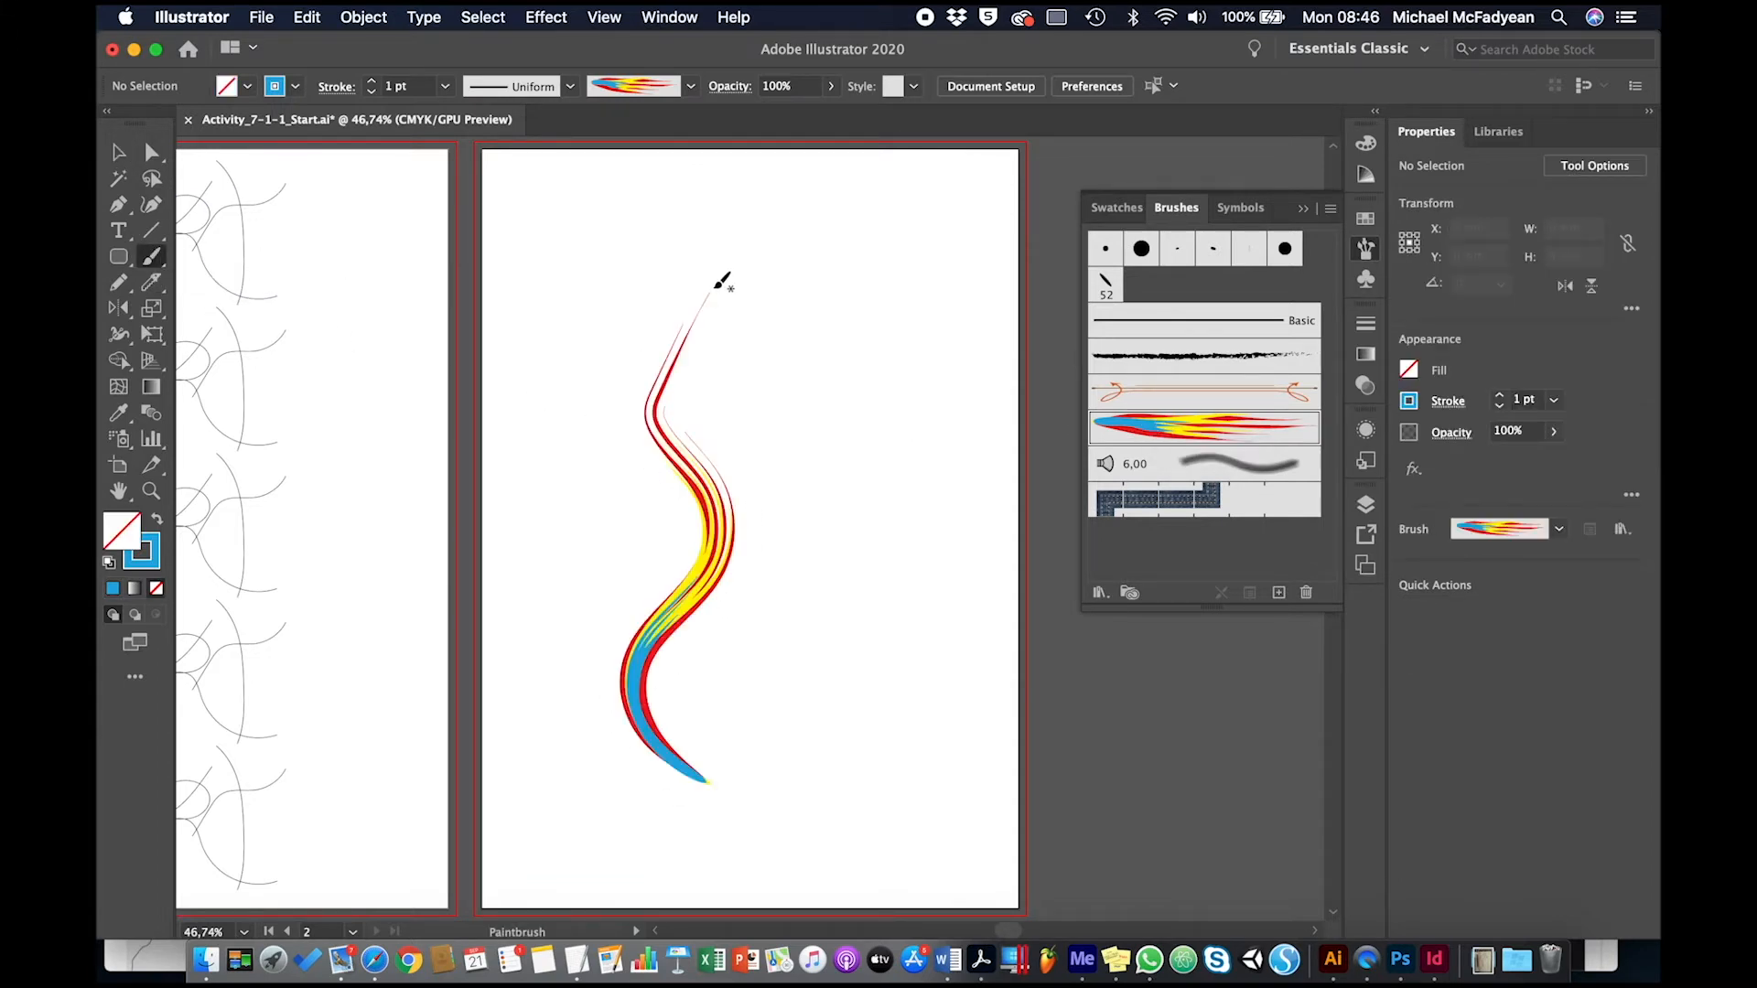
{"action": "mouse_move", "coordinate": [793, 776]}
{"action": "left_mouse_down"}
{"action": "mouse_move", "coordinate": [772, 642]}
{"action": "mouse_move", "coordinate": [822, 508]}
{"action": "mouse_move", "coordinate": [816, 339]}
{"action": "left_mouse_up"}
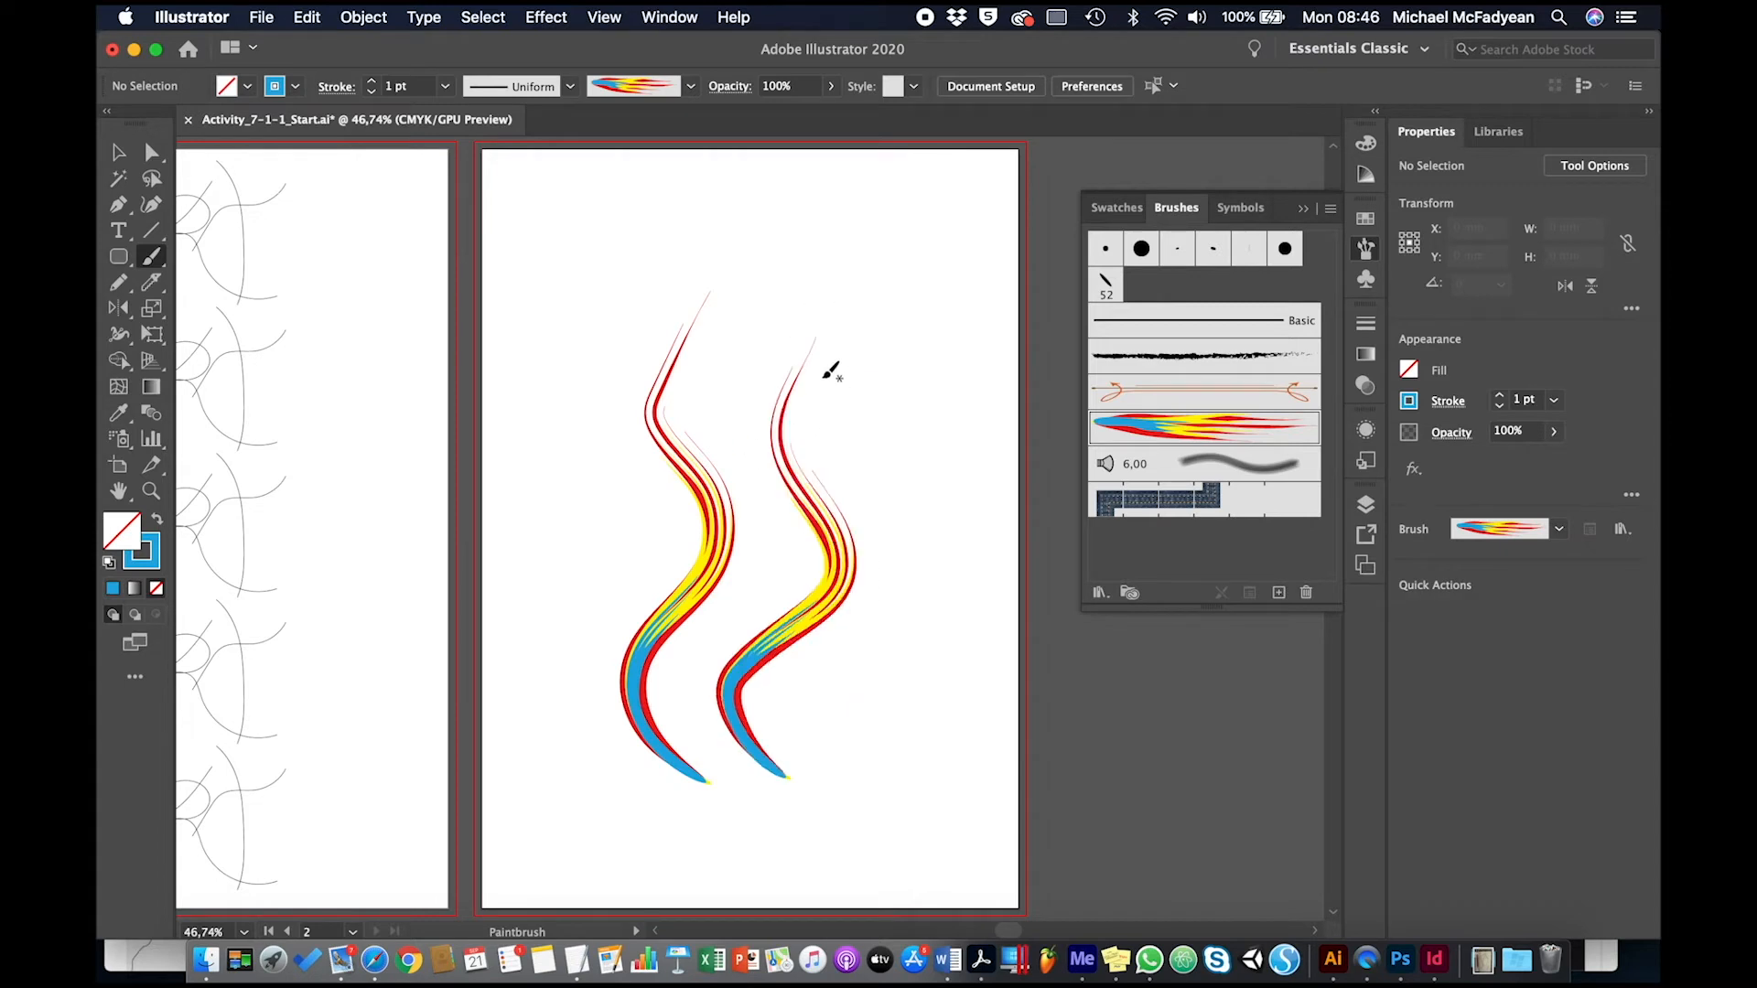
{"action": "key", "text": "super+z"}
{"action": "key", "text": "super+z"}
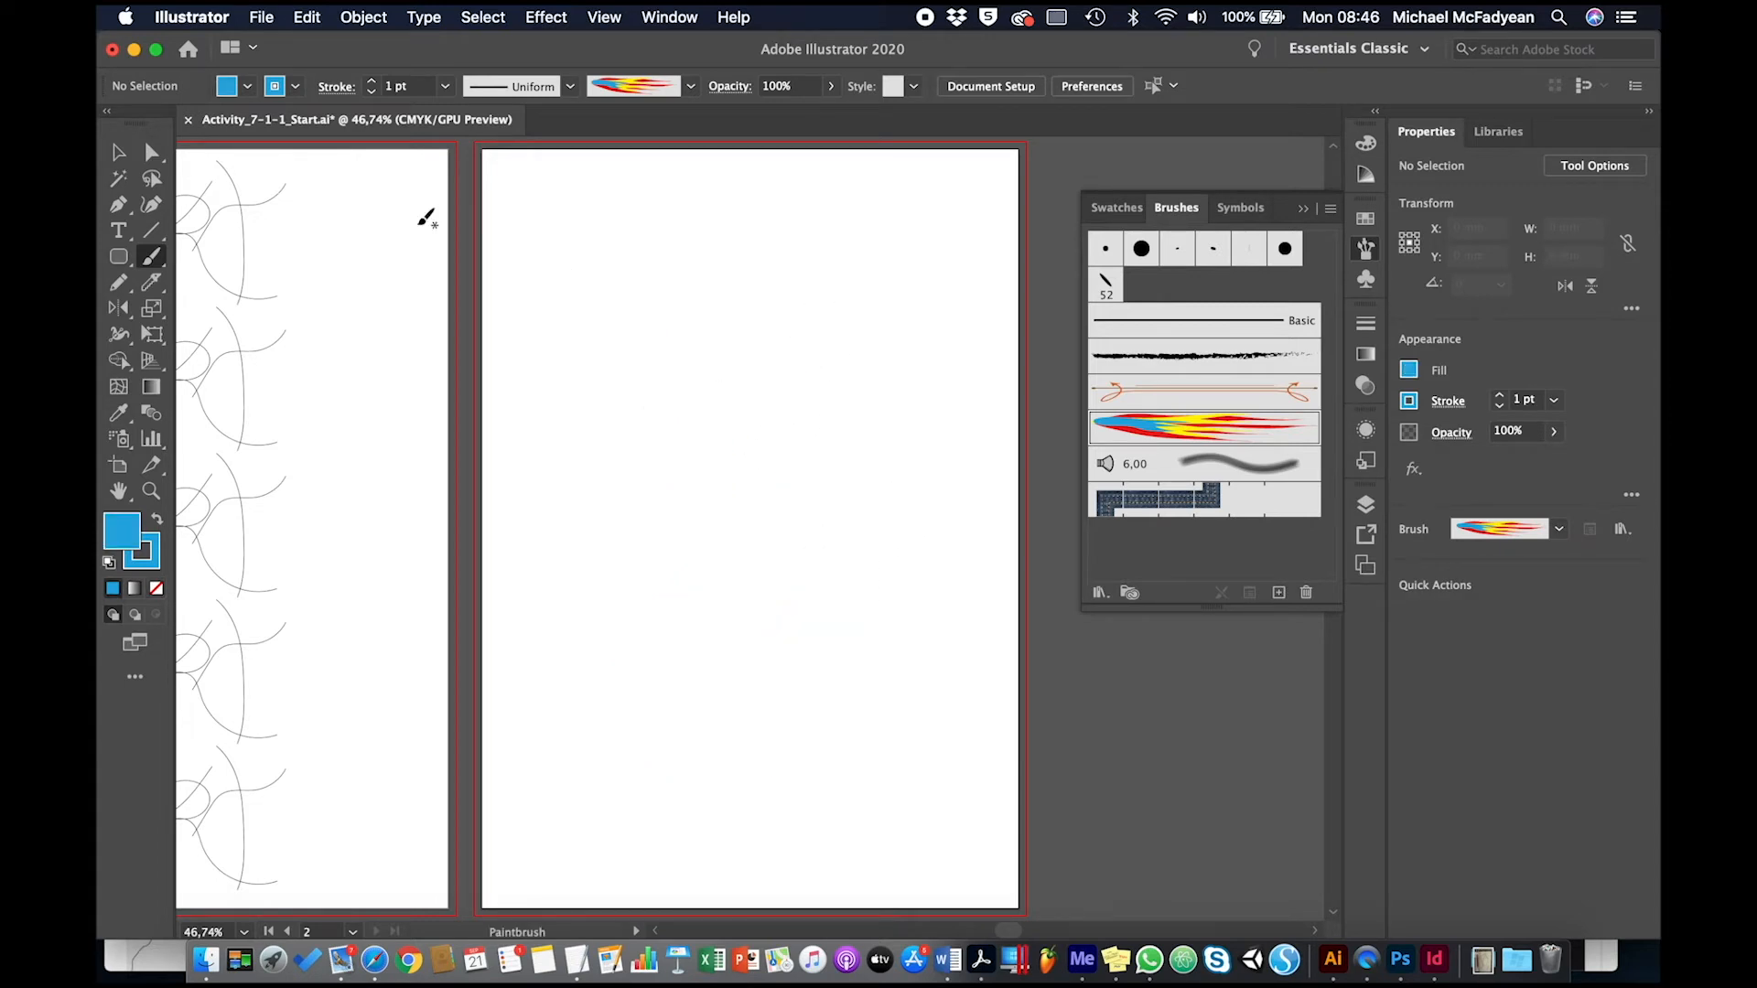
{"action": "left_click", "coordinate": [119, 154]}
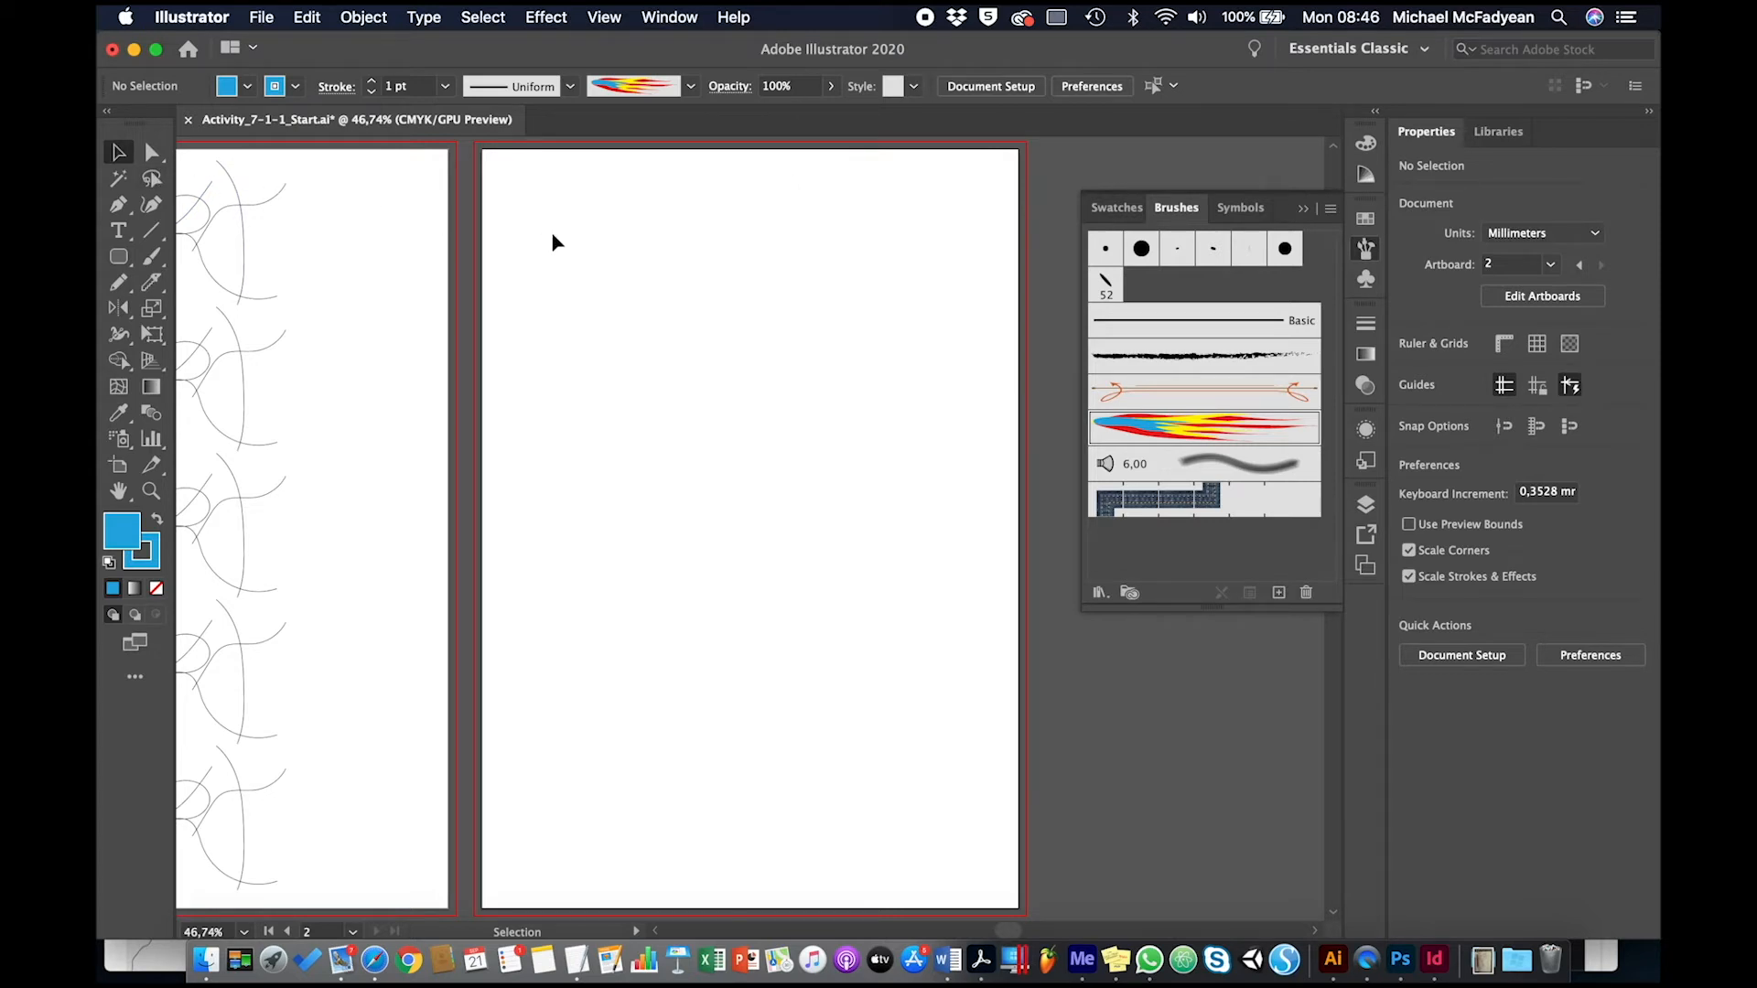
Step: Place a point text object on the second artboard and set its font to Webdings
{"action": "left_click", "coordinate": [119, 231]}
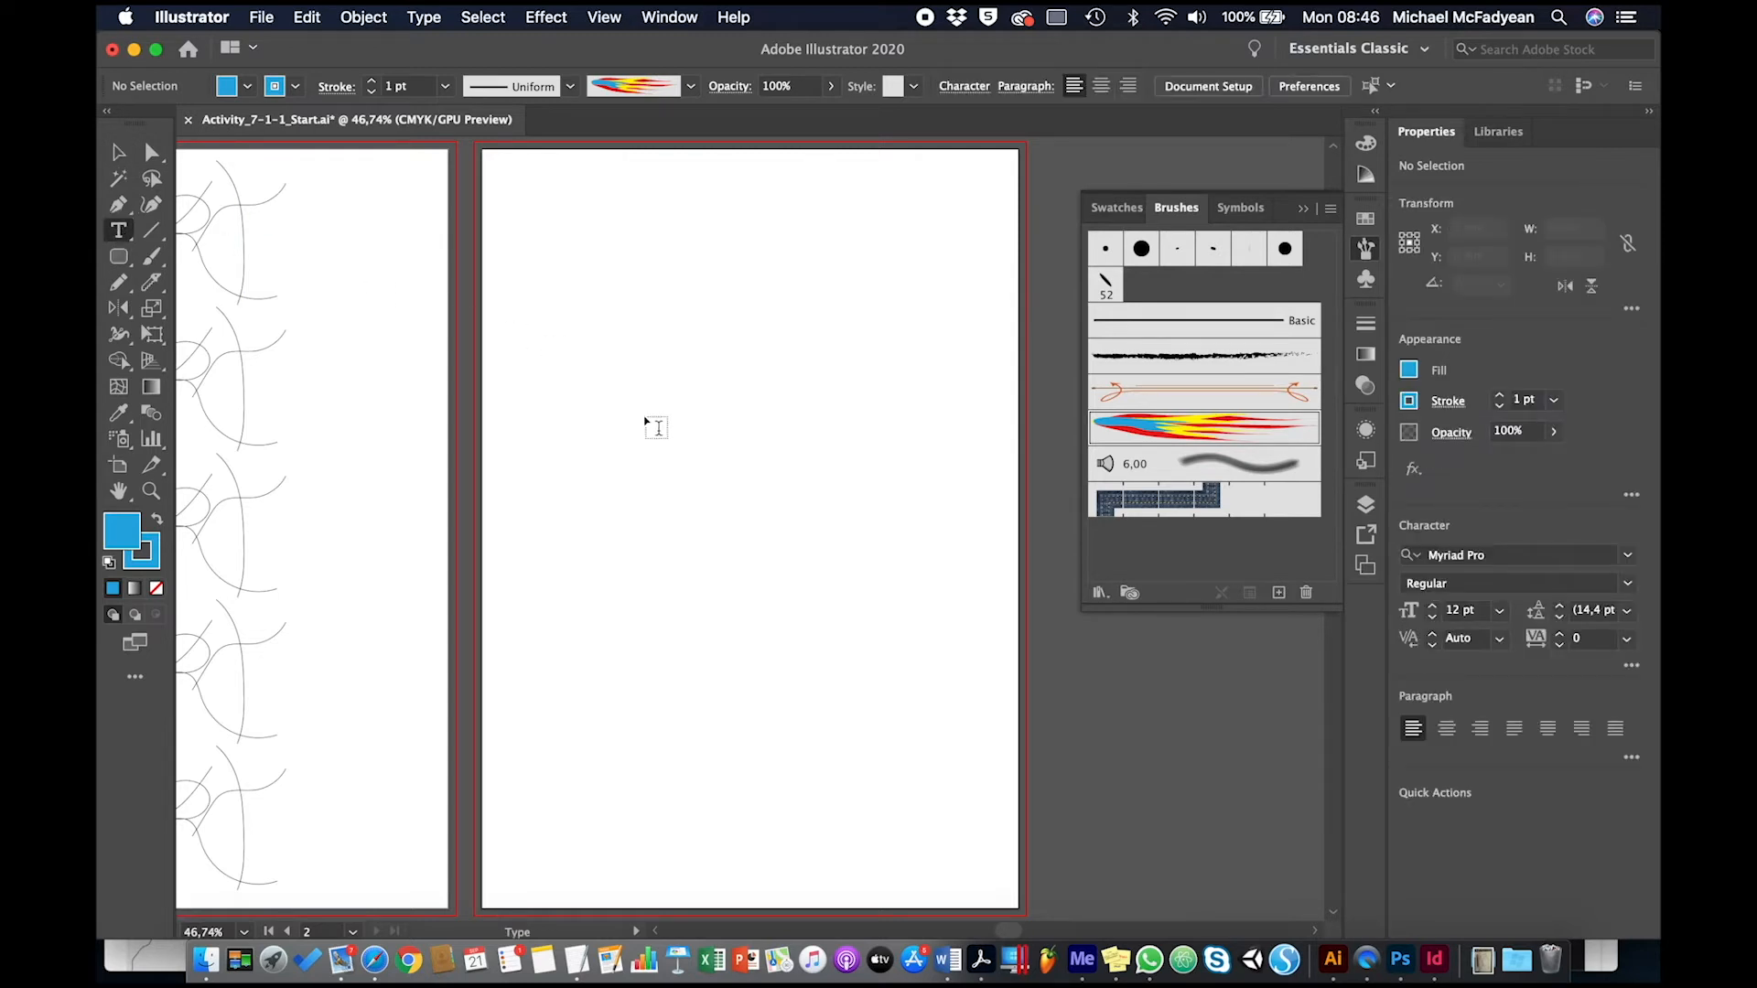
{"action": "left_click", "coordinate": [646, 413]}
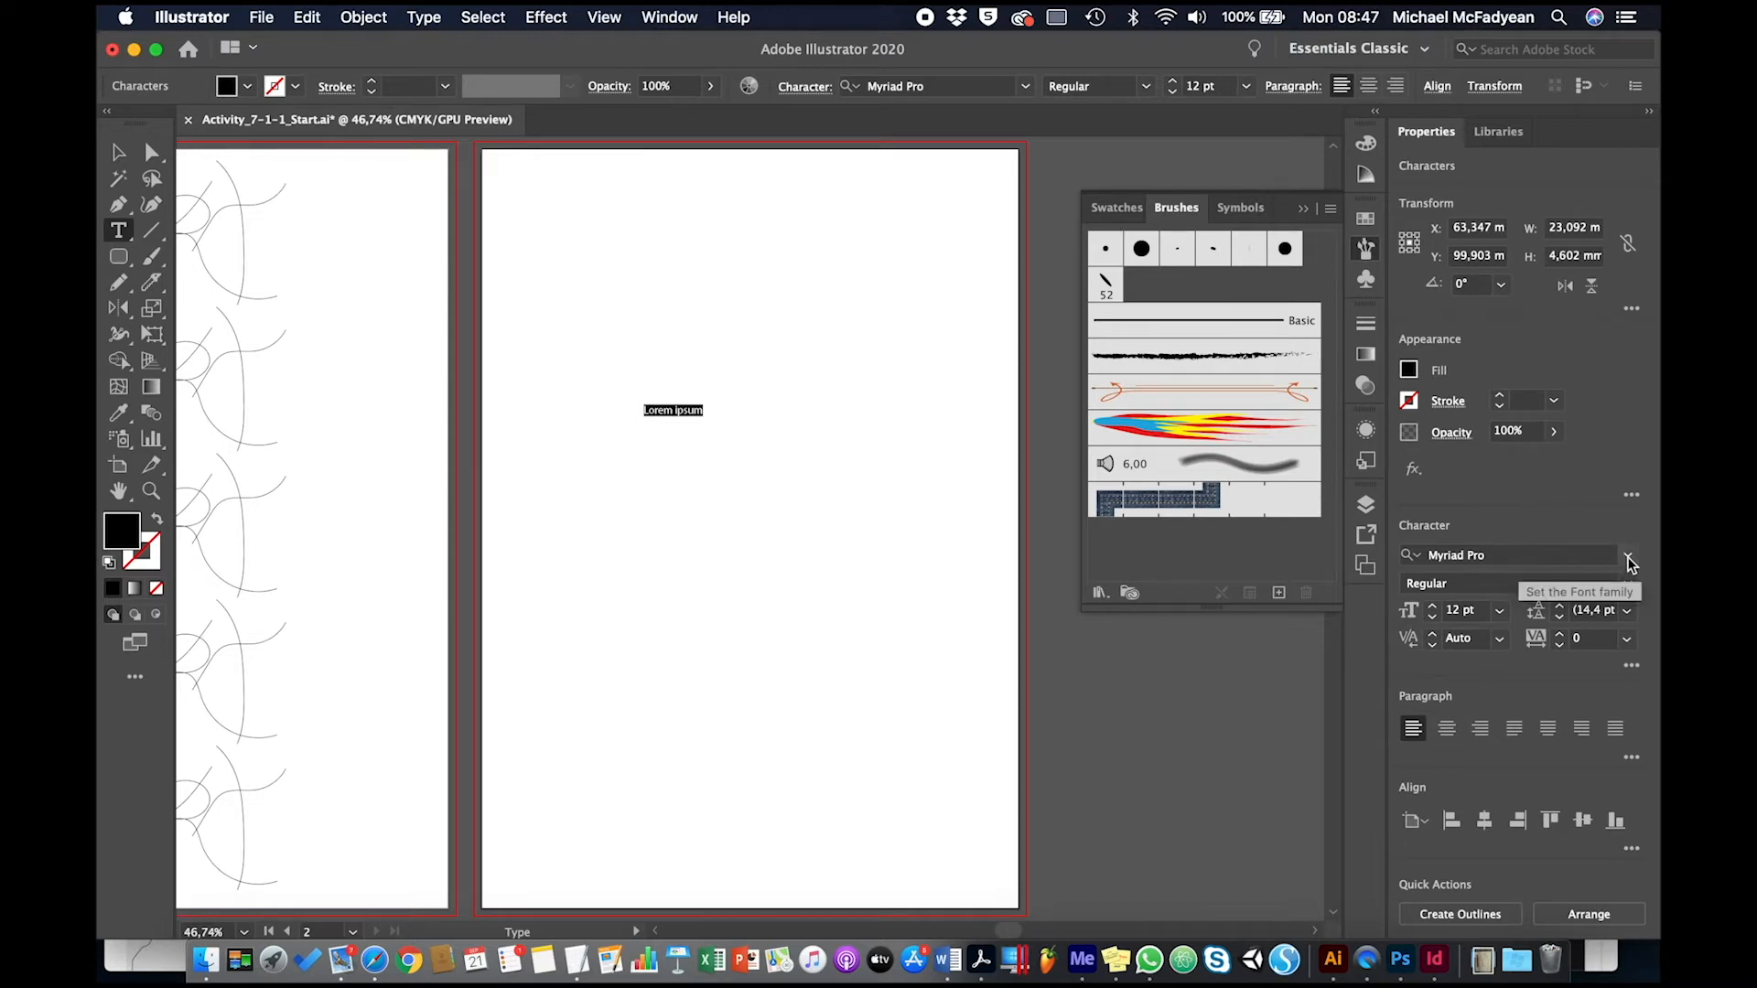
{"action": "left_click", "coordinate": [1597, 555]}
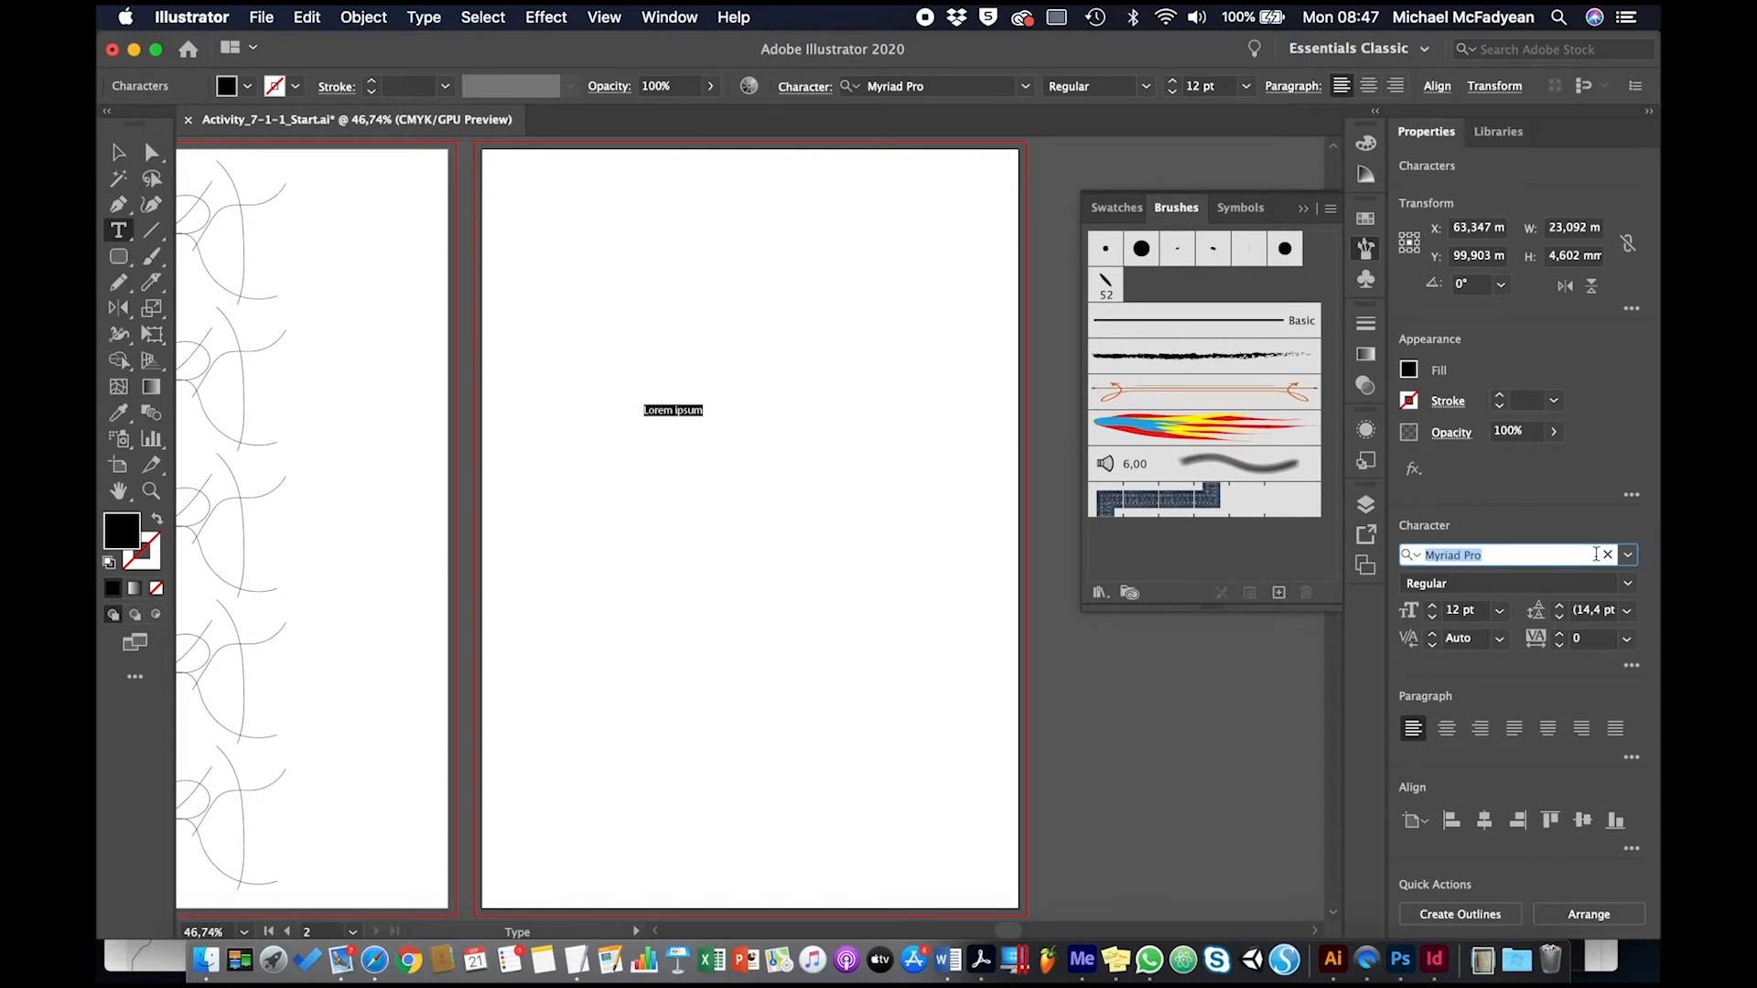
{"action": "type", "text": "web"}
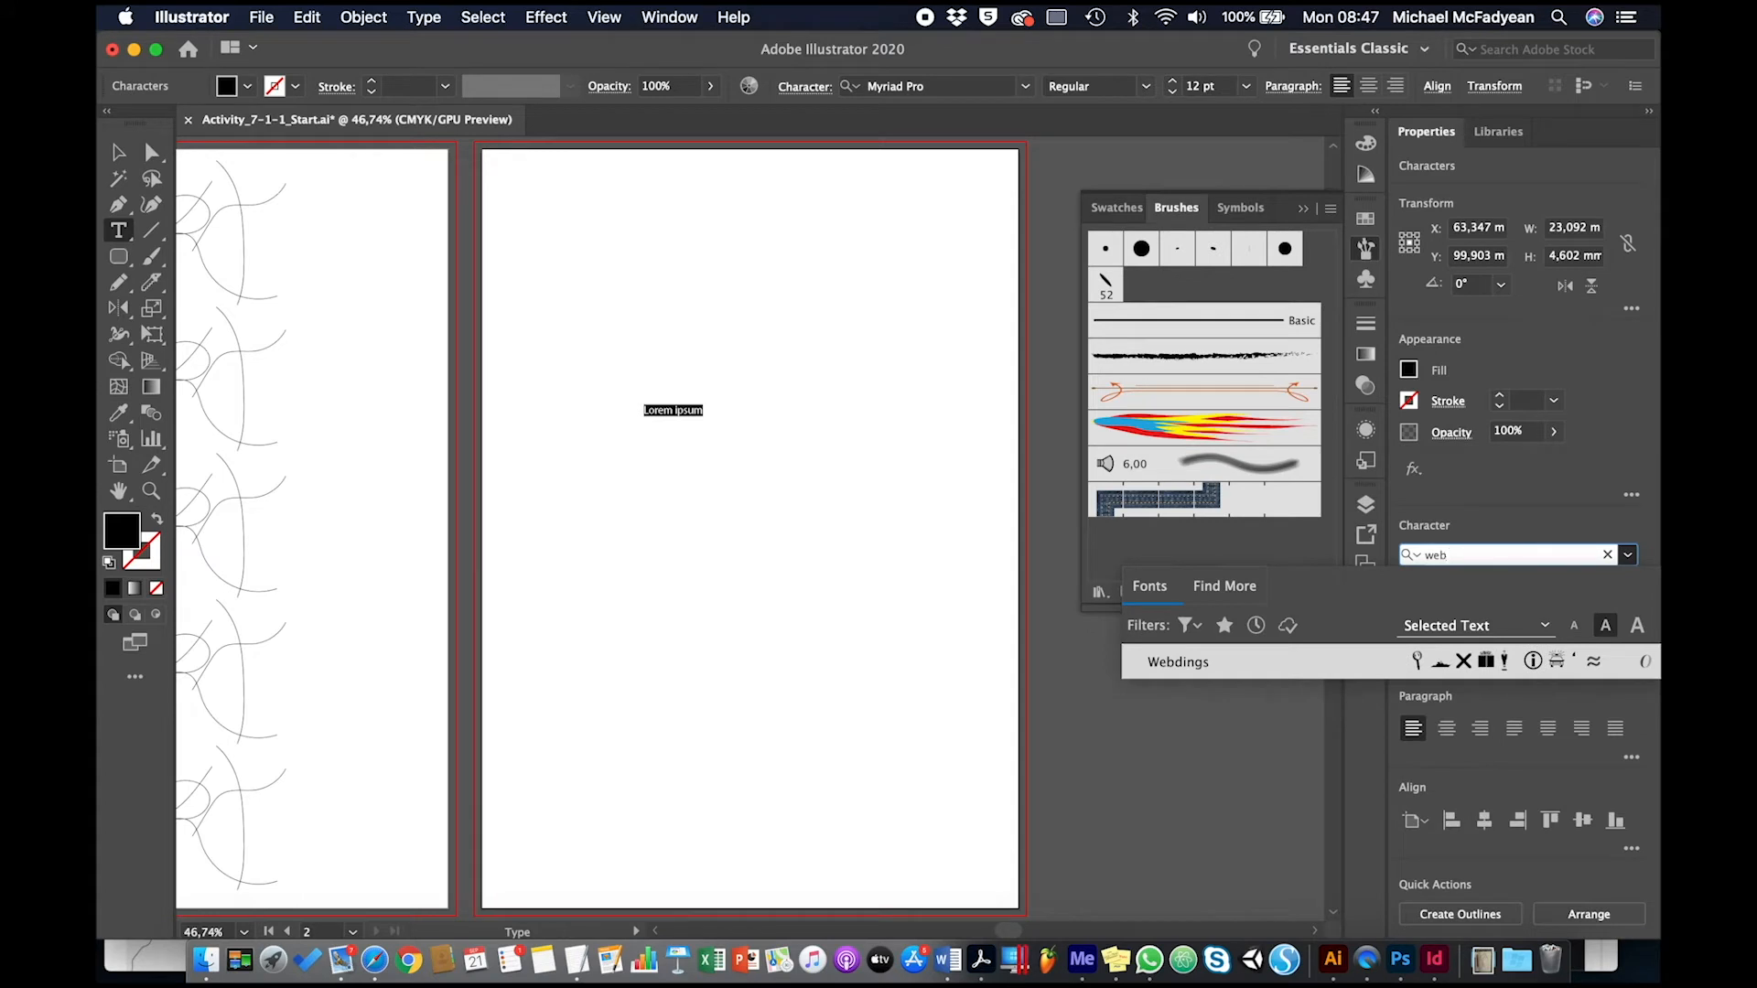
{"action": "left_click", "coordinate": [1285, 661]}
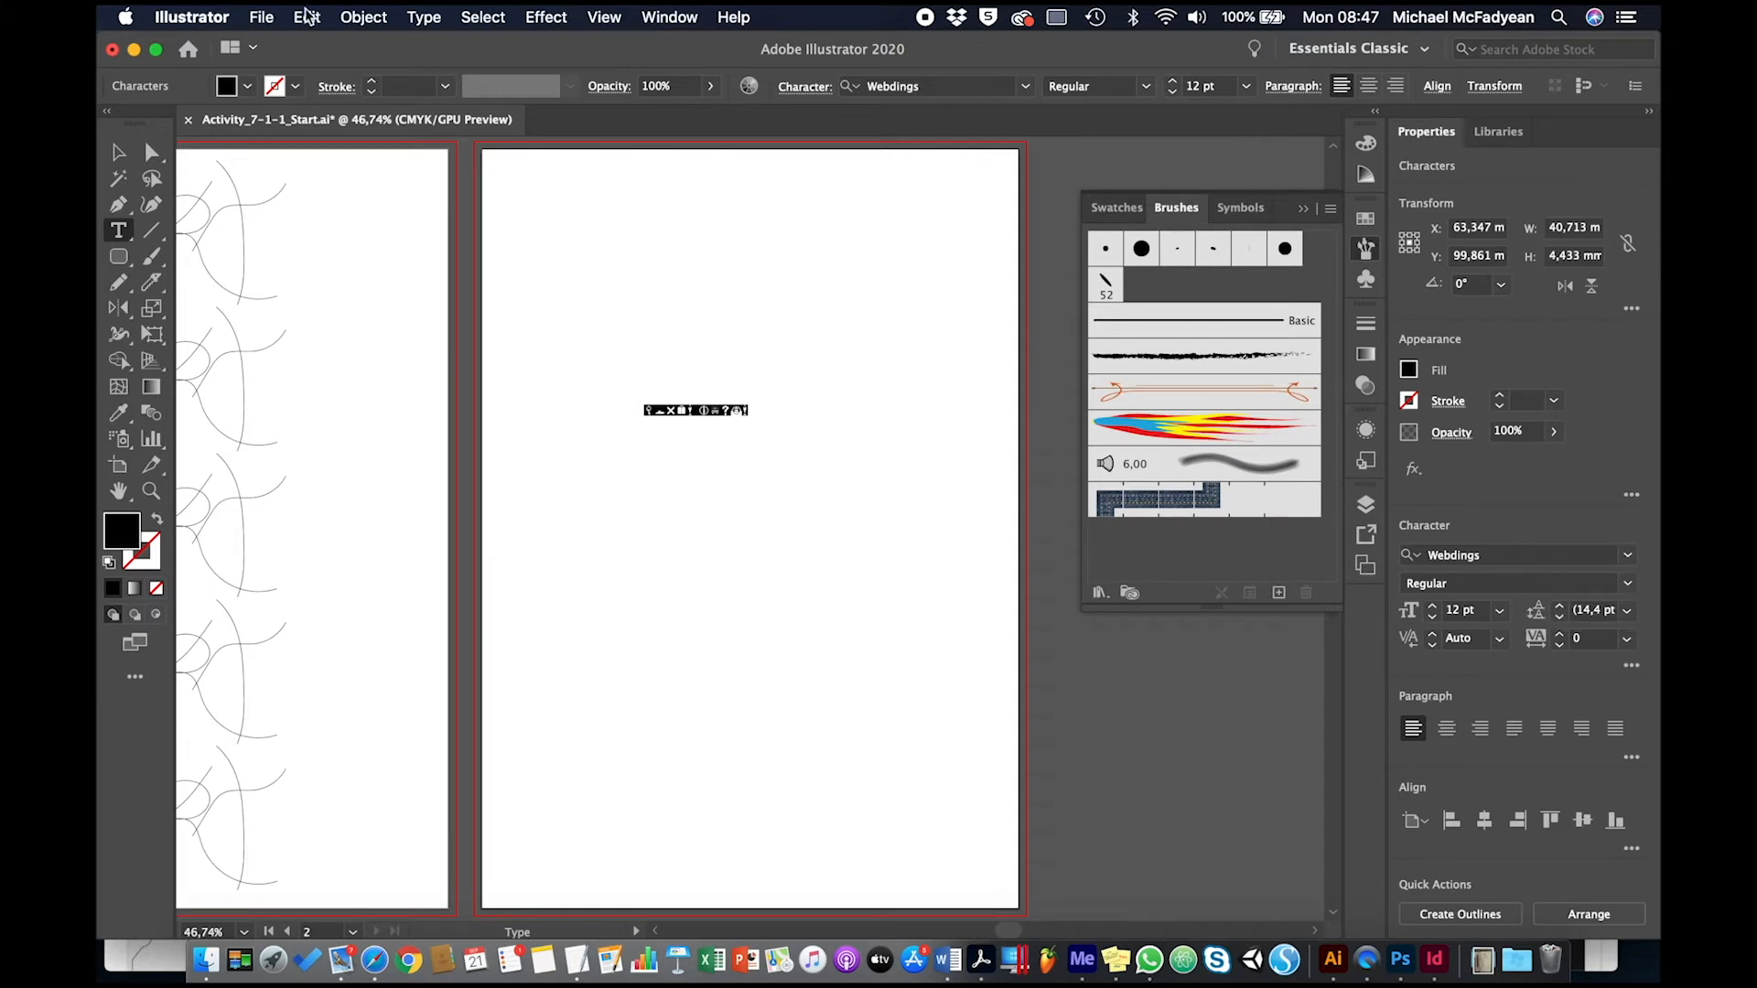
Step: Replace the placeholder text with the Webdings spider glyph
{"action": "left_click", "coordinate": [421, 18]}
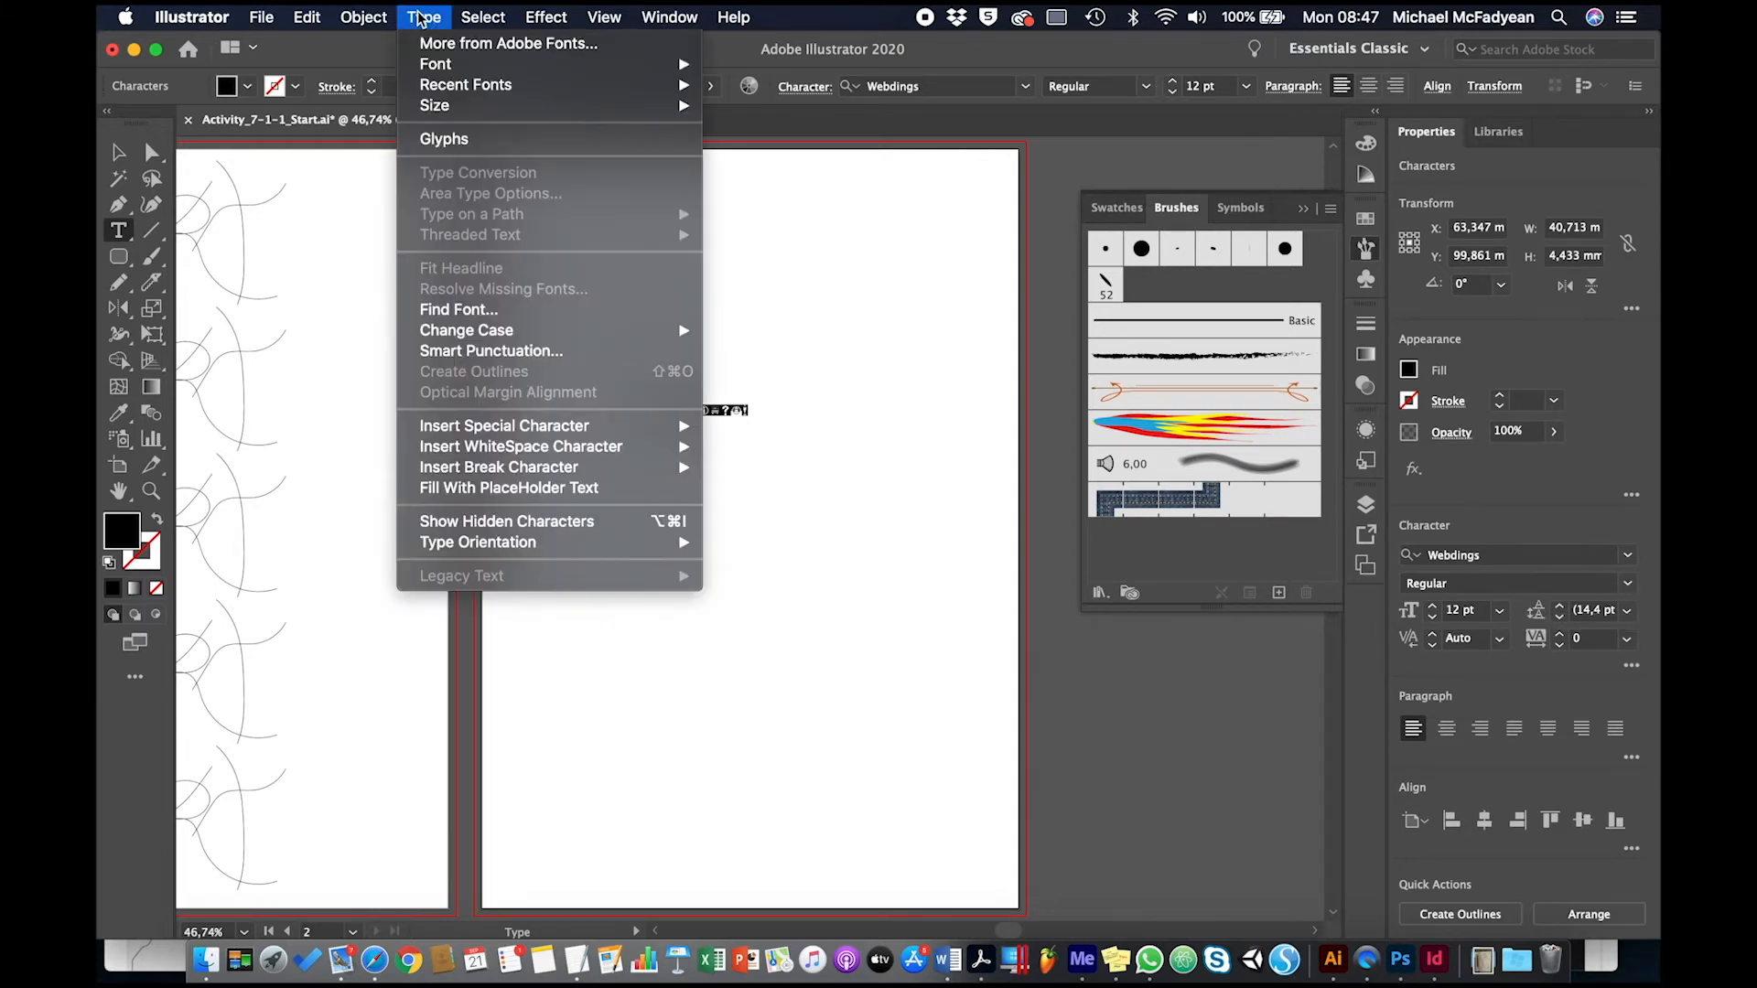
{"action": "left_click", "coordinate": [445, 139]}
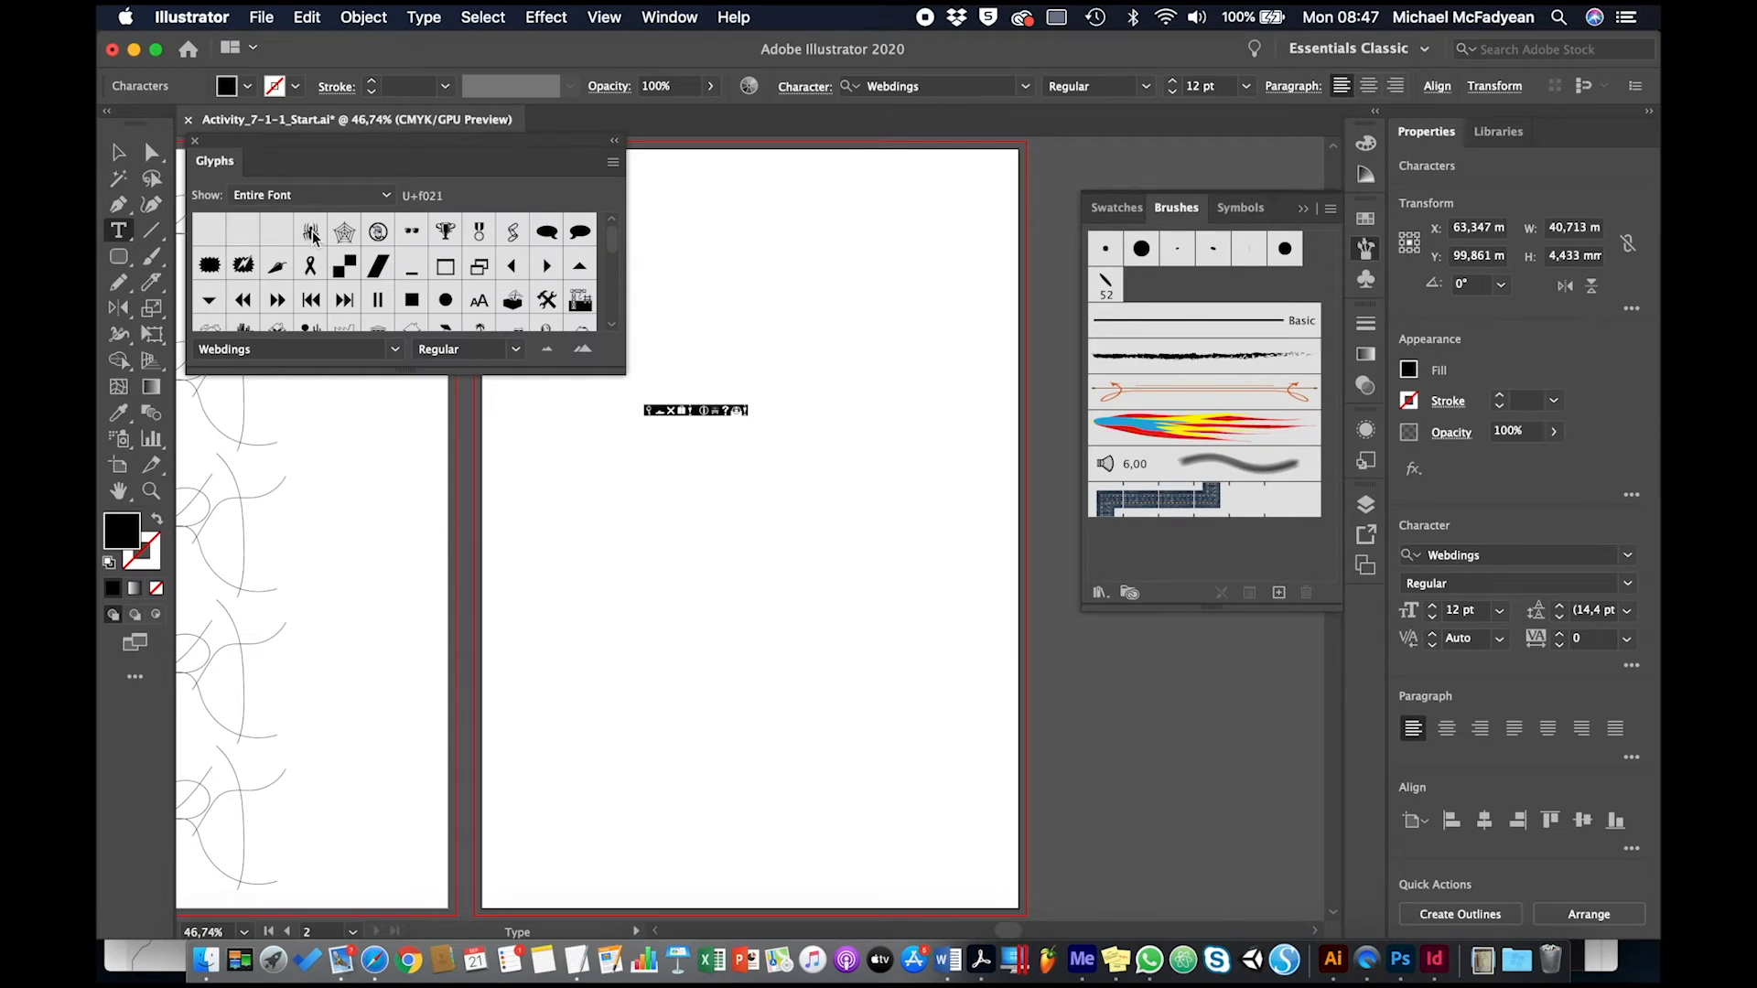
{"action": "double_click", "coordinate": [312, 233]}
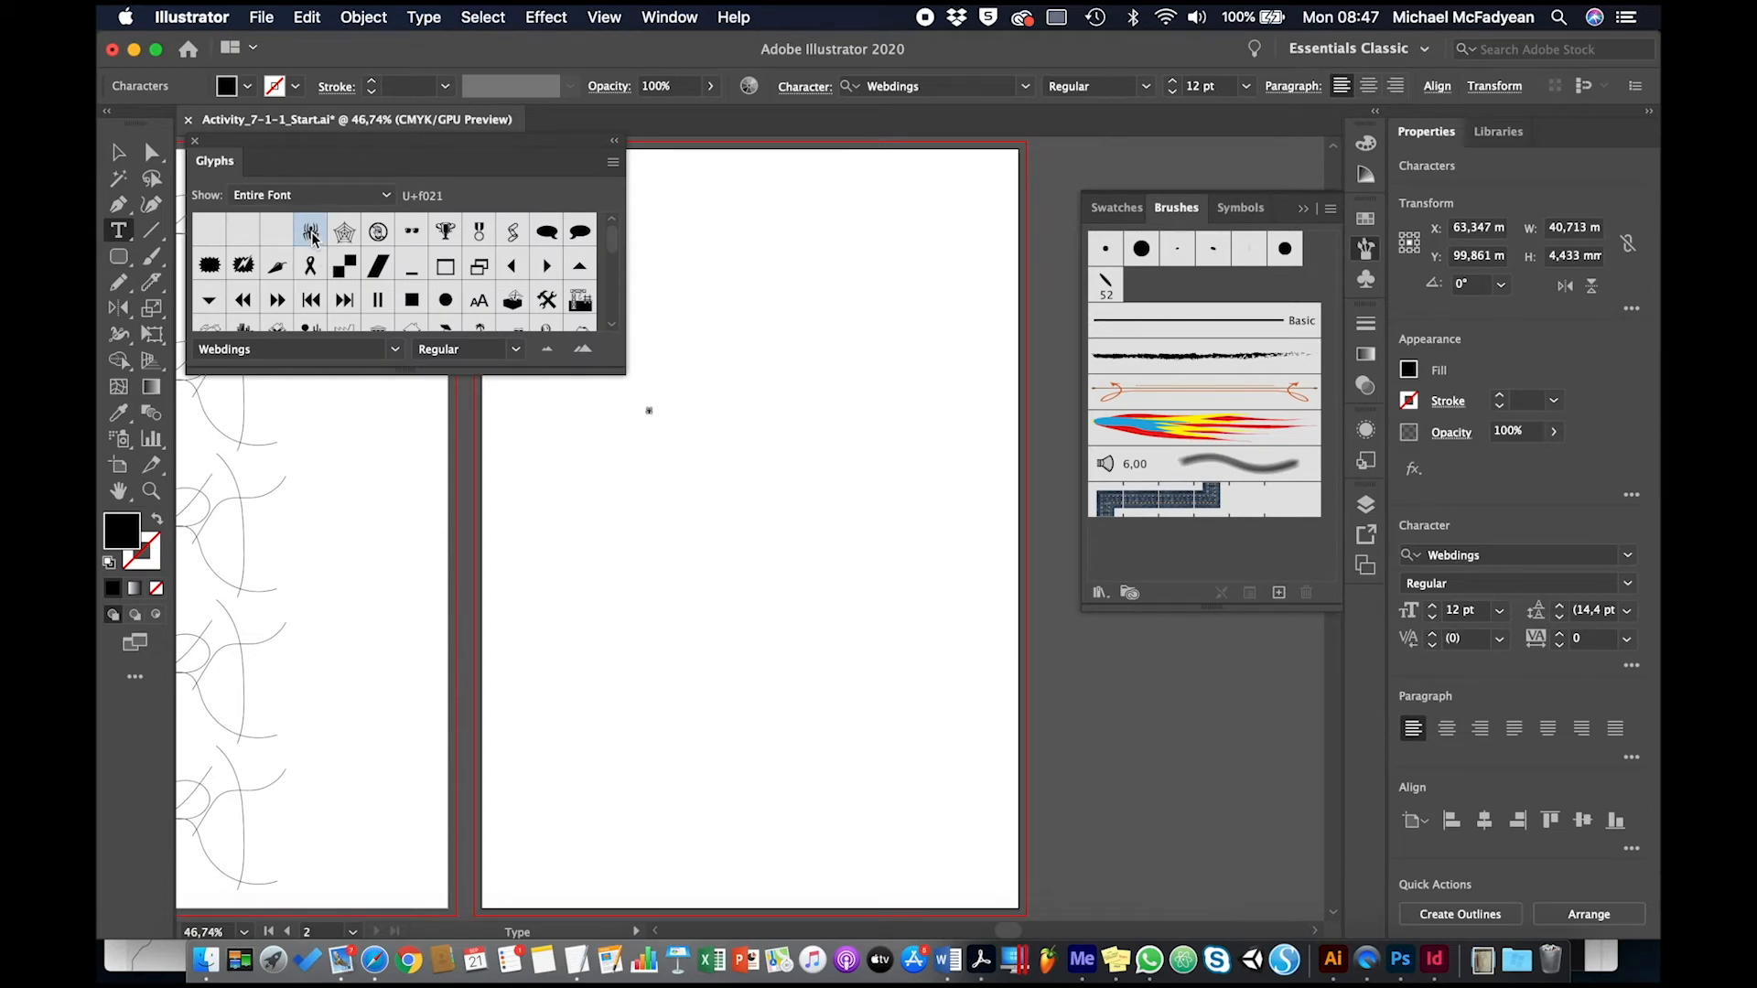
{"action": "left_click", "coordinate": [195, 141]}
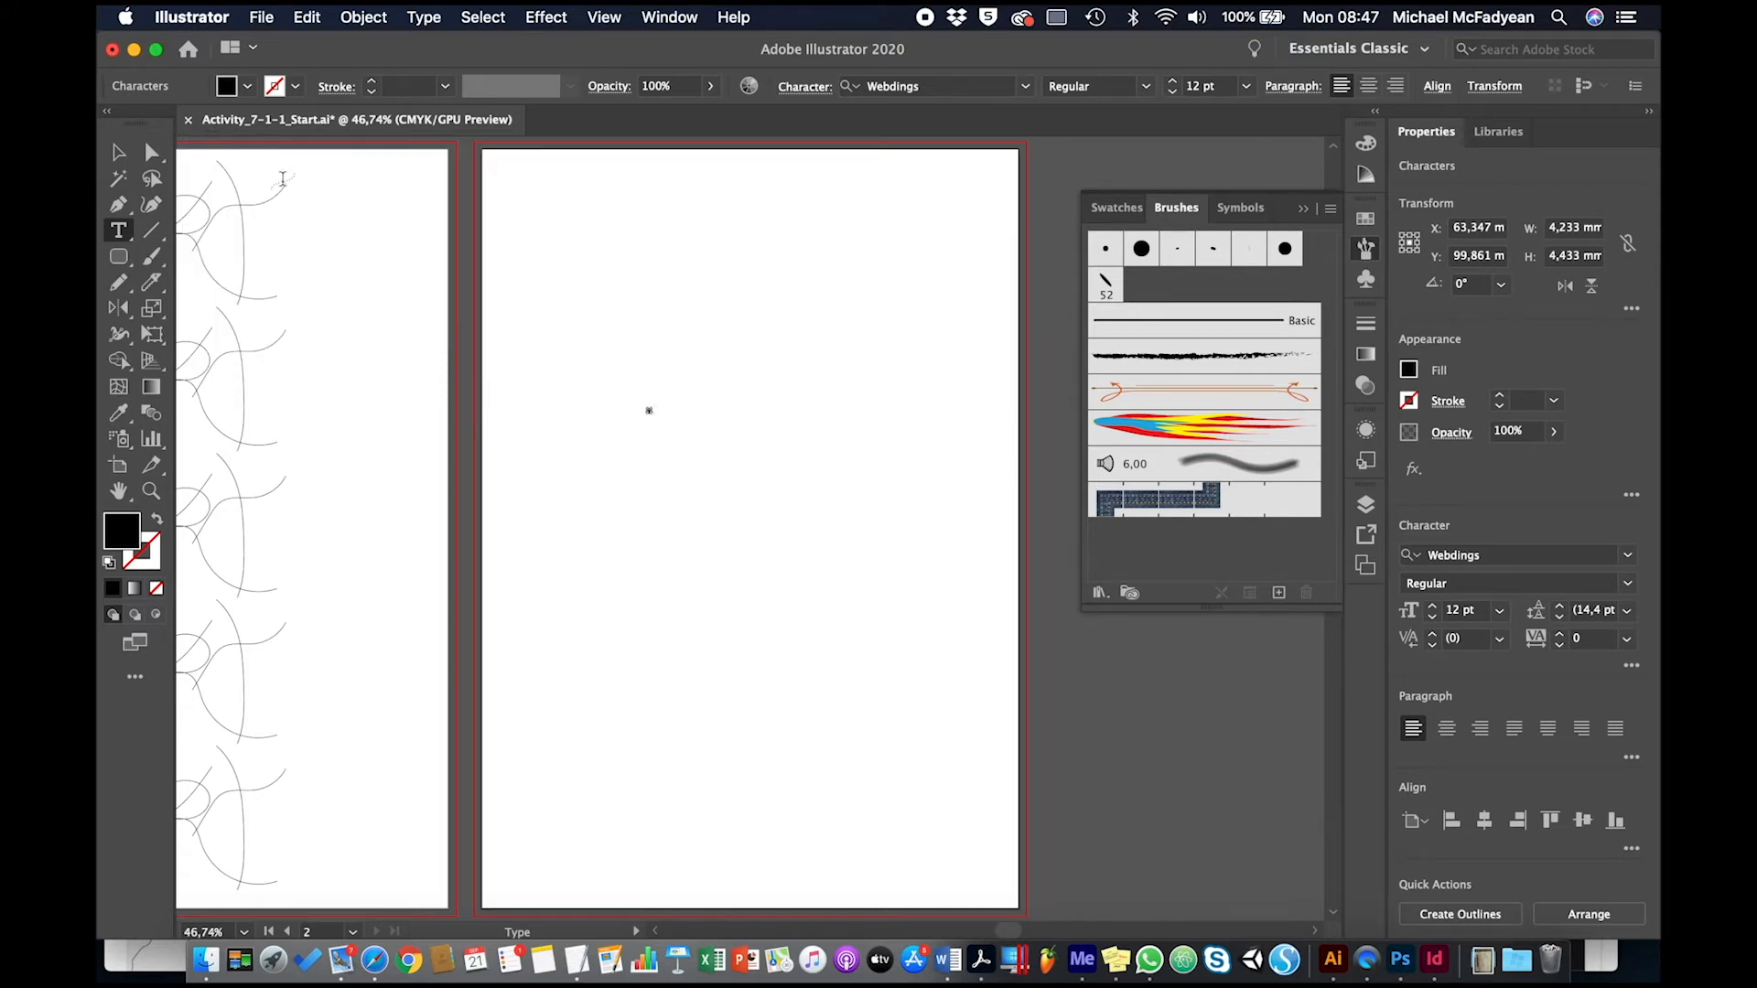
Step: Enlarge the spider glyph to about 32 by 34 mm and fill it red
{"action": "left_click", "coordinate": [112, 156]}
{"action": "left_click_drag", "start_coordinate": [660, 420], "coordinate": [783, 538]}
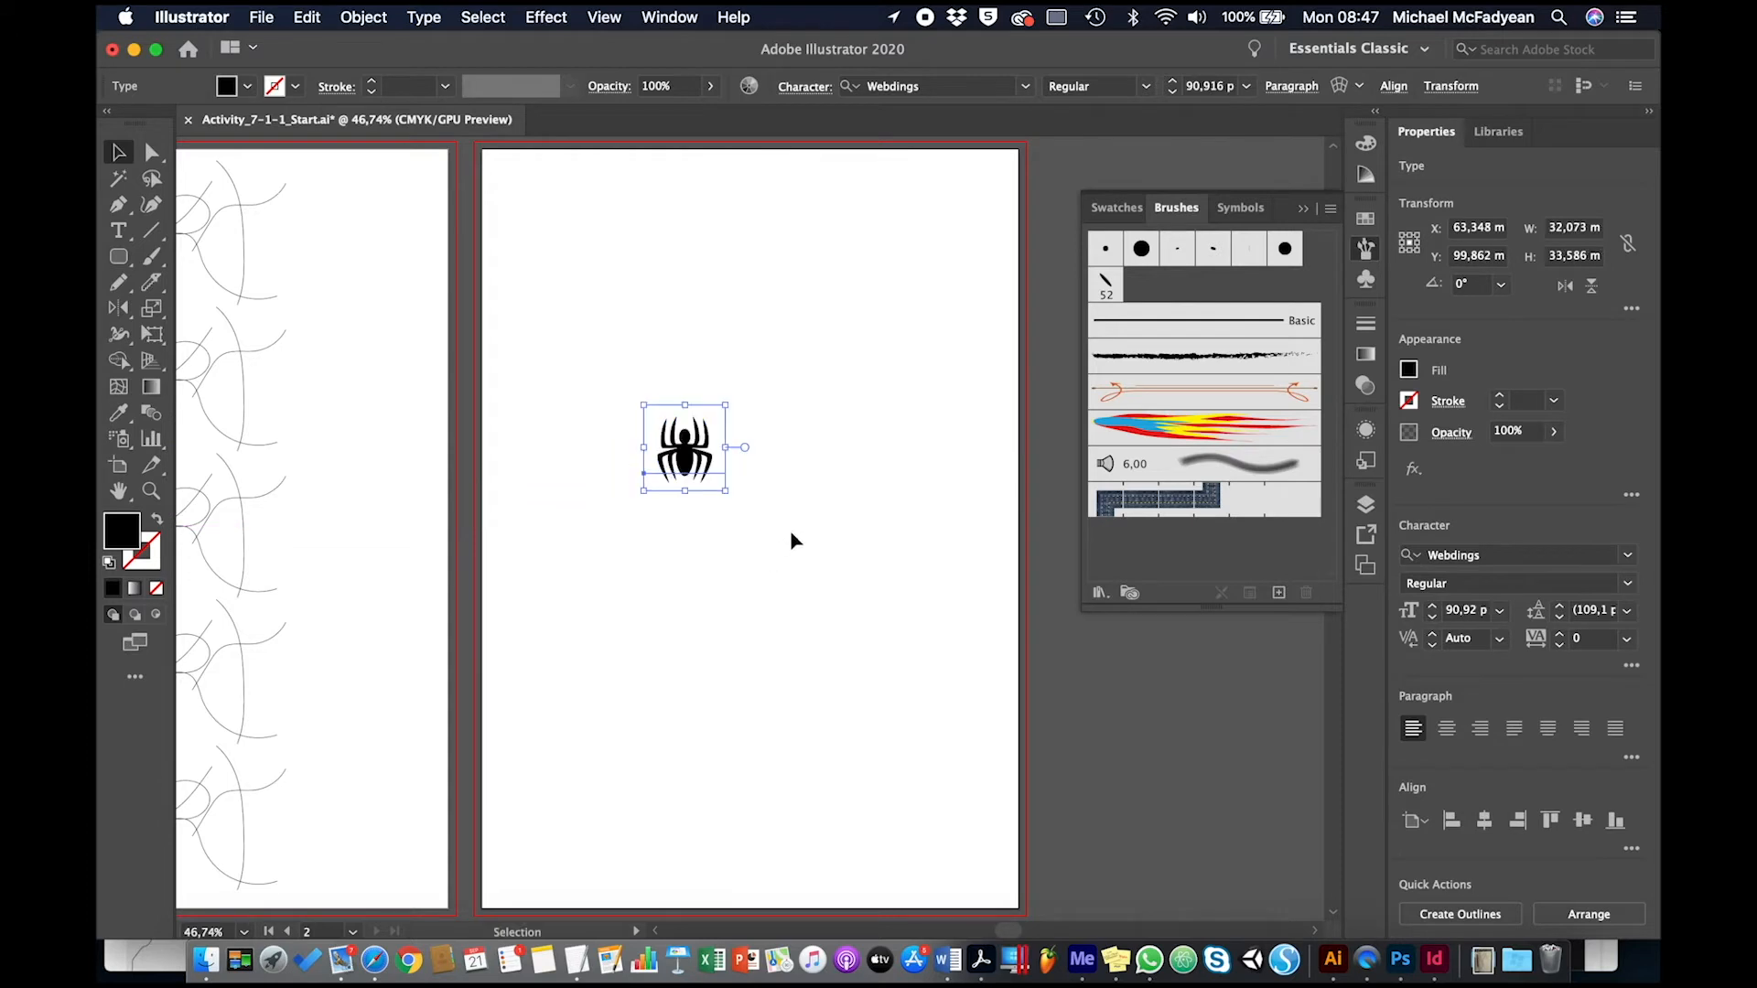
{"action": "left_click", "coordinate": [247, 86]}
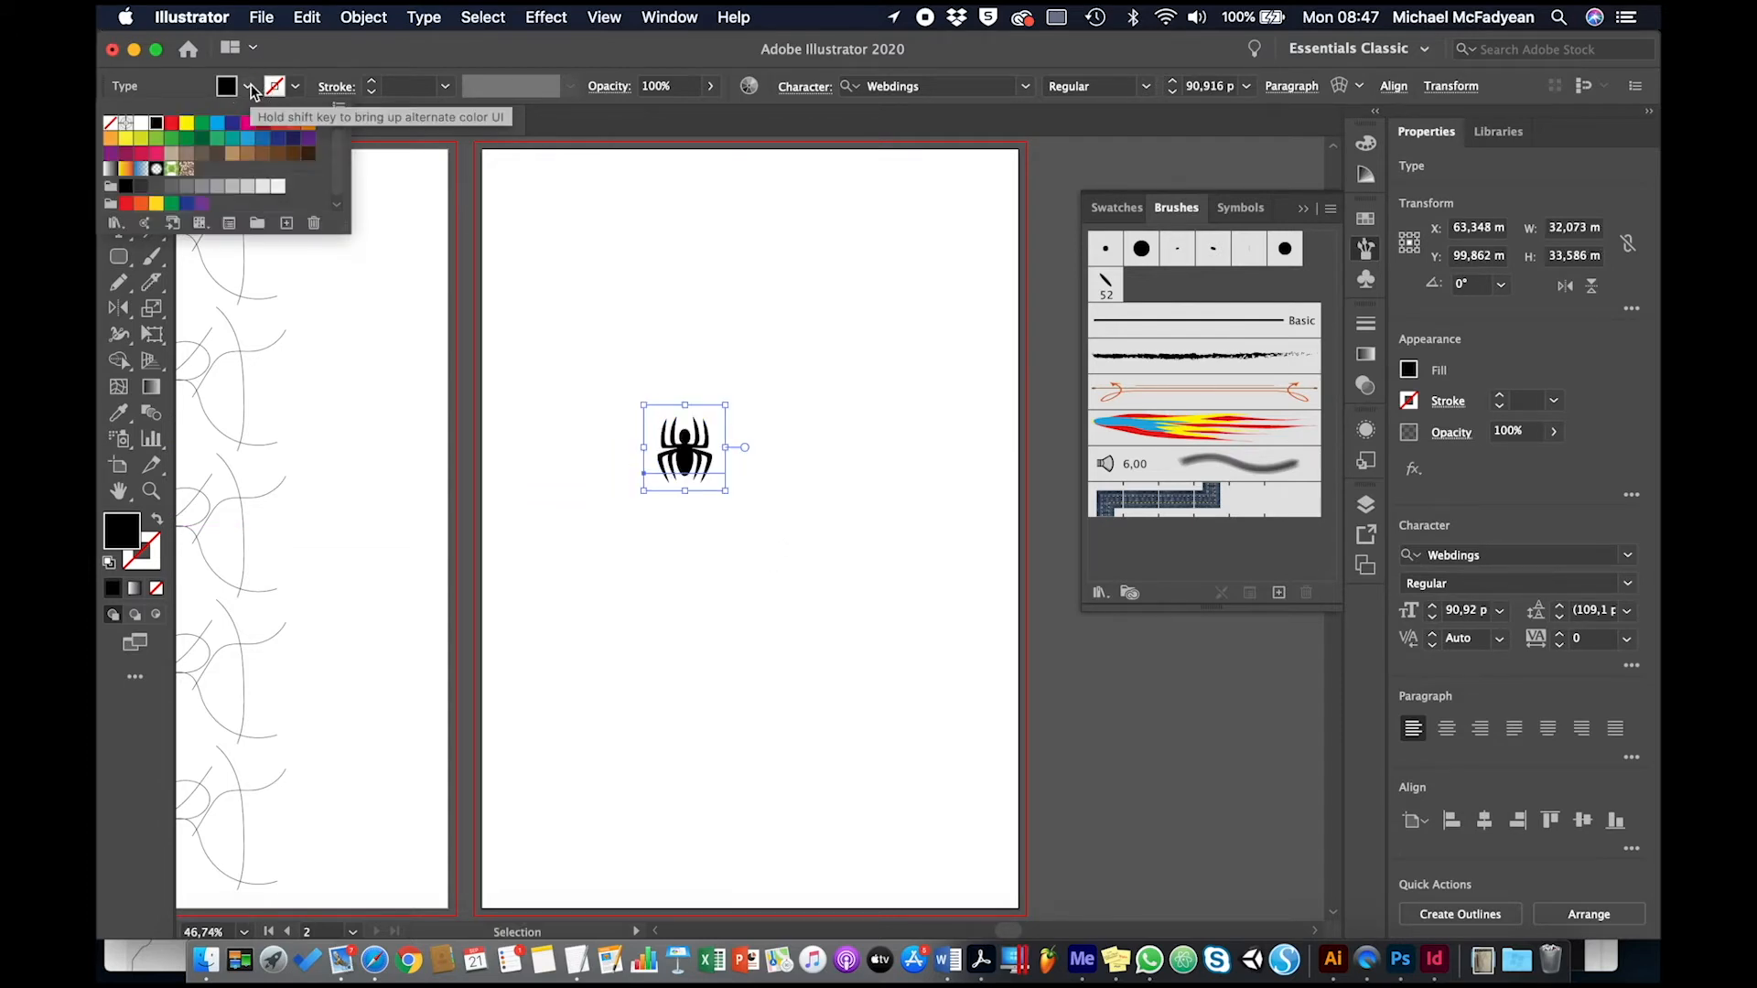
{"action": "left_click", "coordinate": [177, 128]}
{"action": "left_click", "coordinate": [765, 281]}
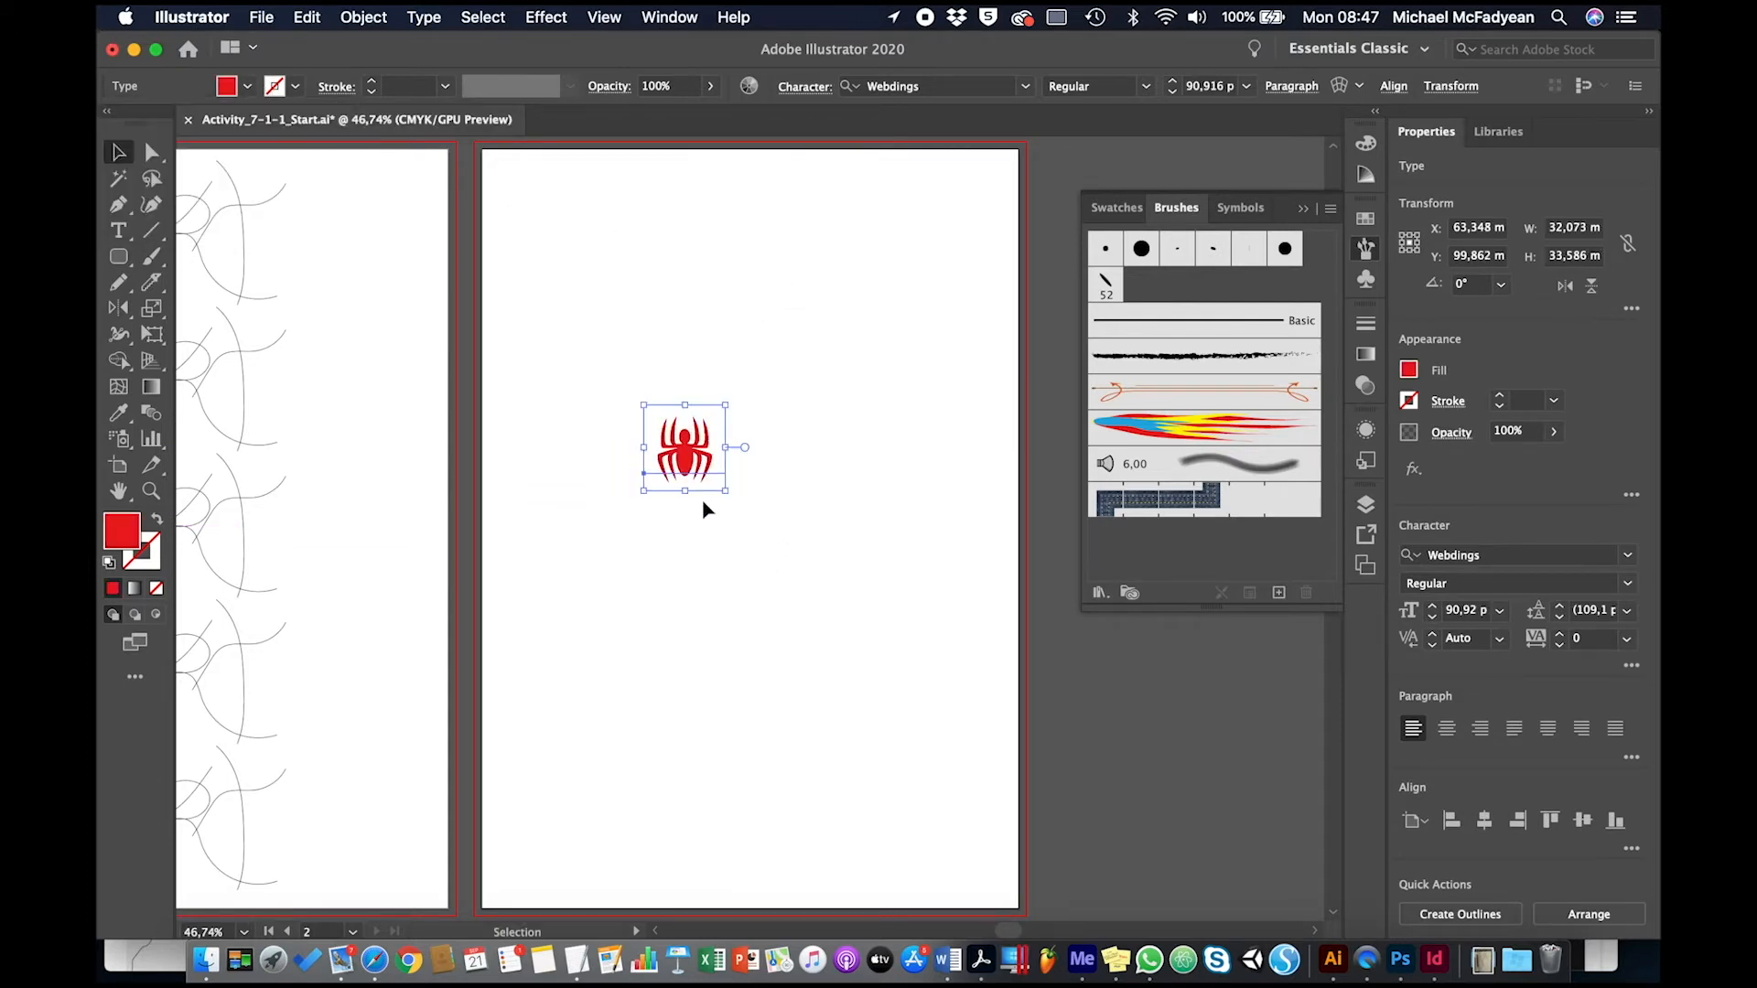
Step: Convert the spider to outlines and start a new scatter brush from it named mySpiderBrush
{"action": "right_click", "coordinate": [684, 468]}
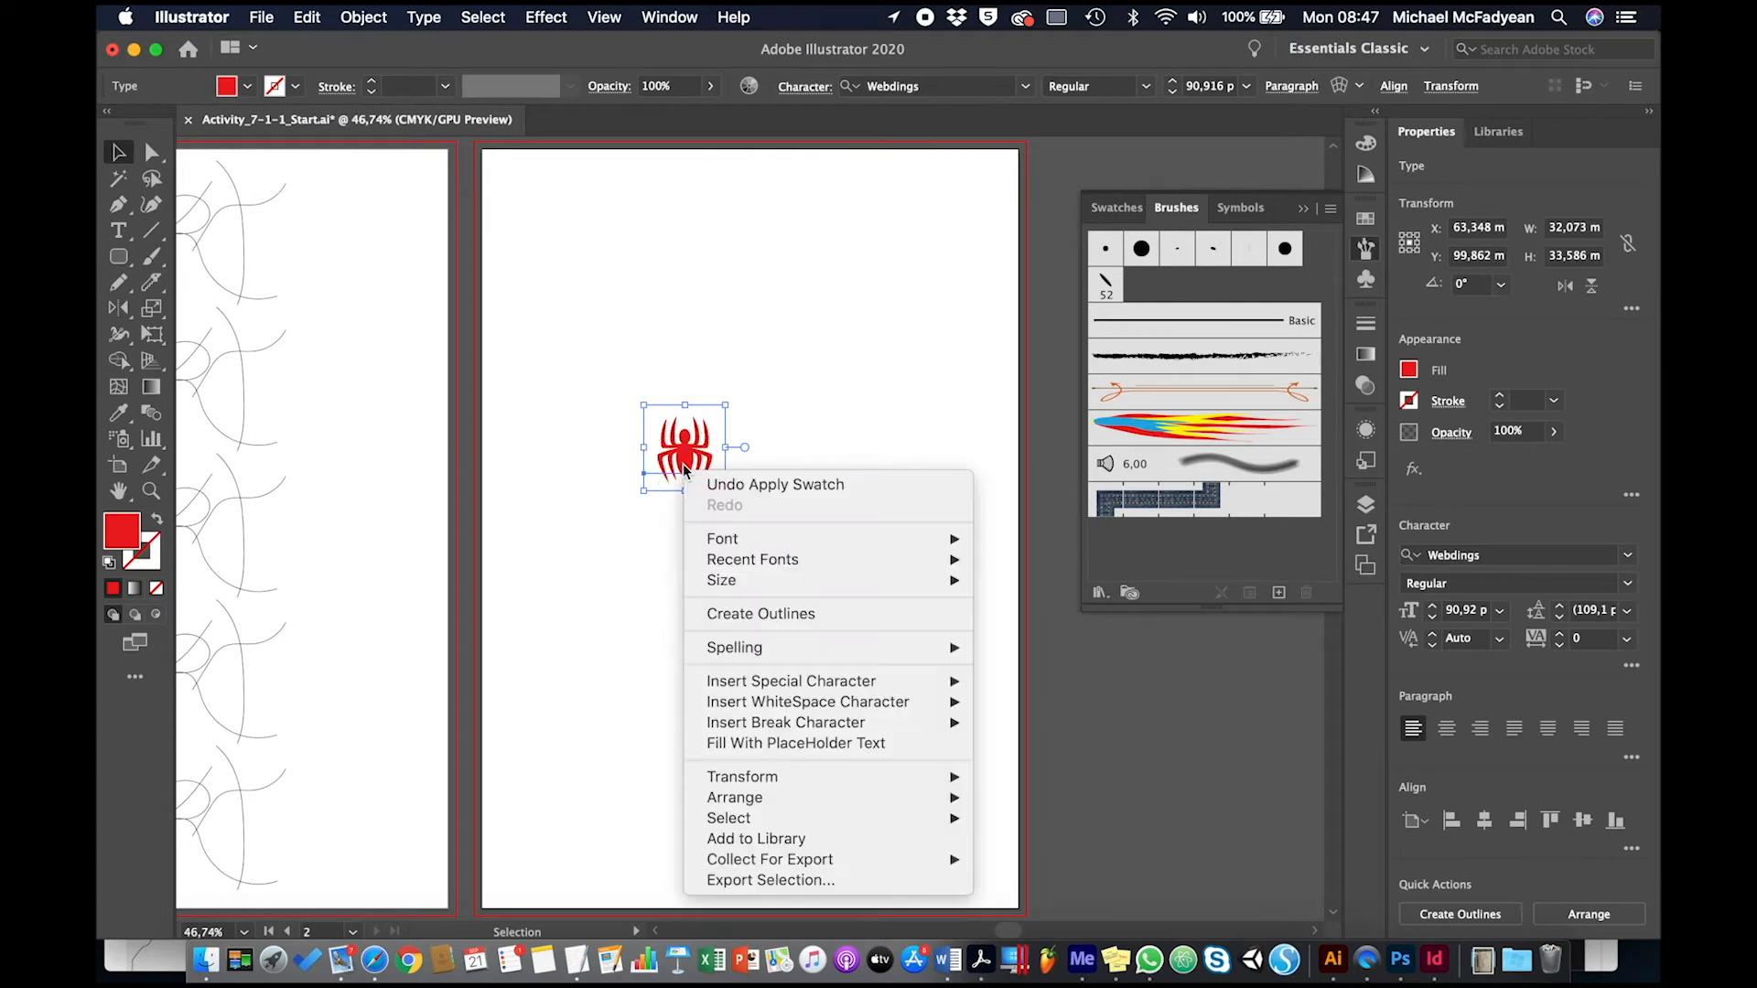
{"action": "left_click", "coordinate": [745, 612]}
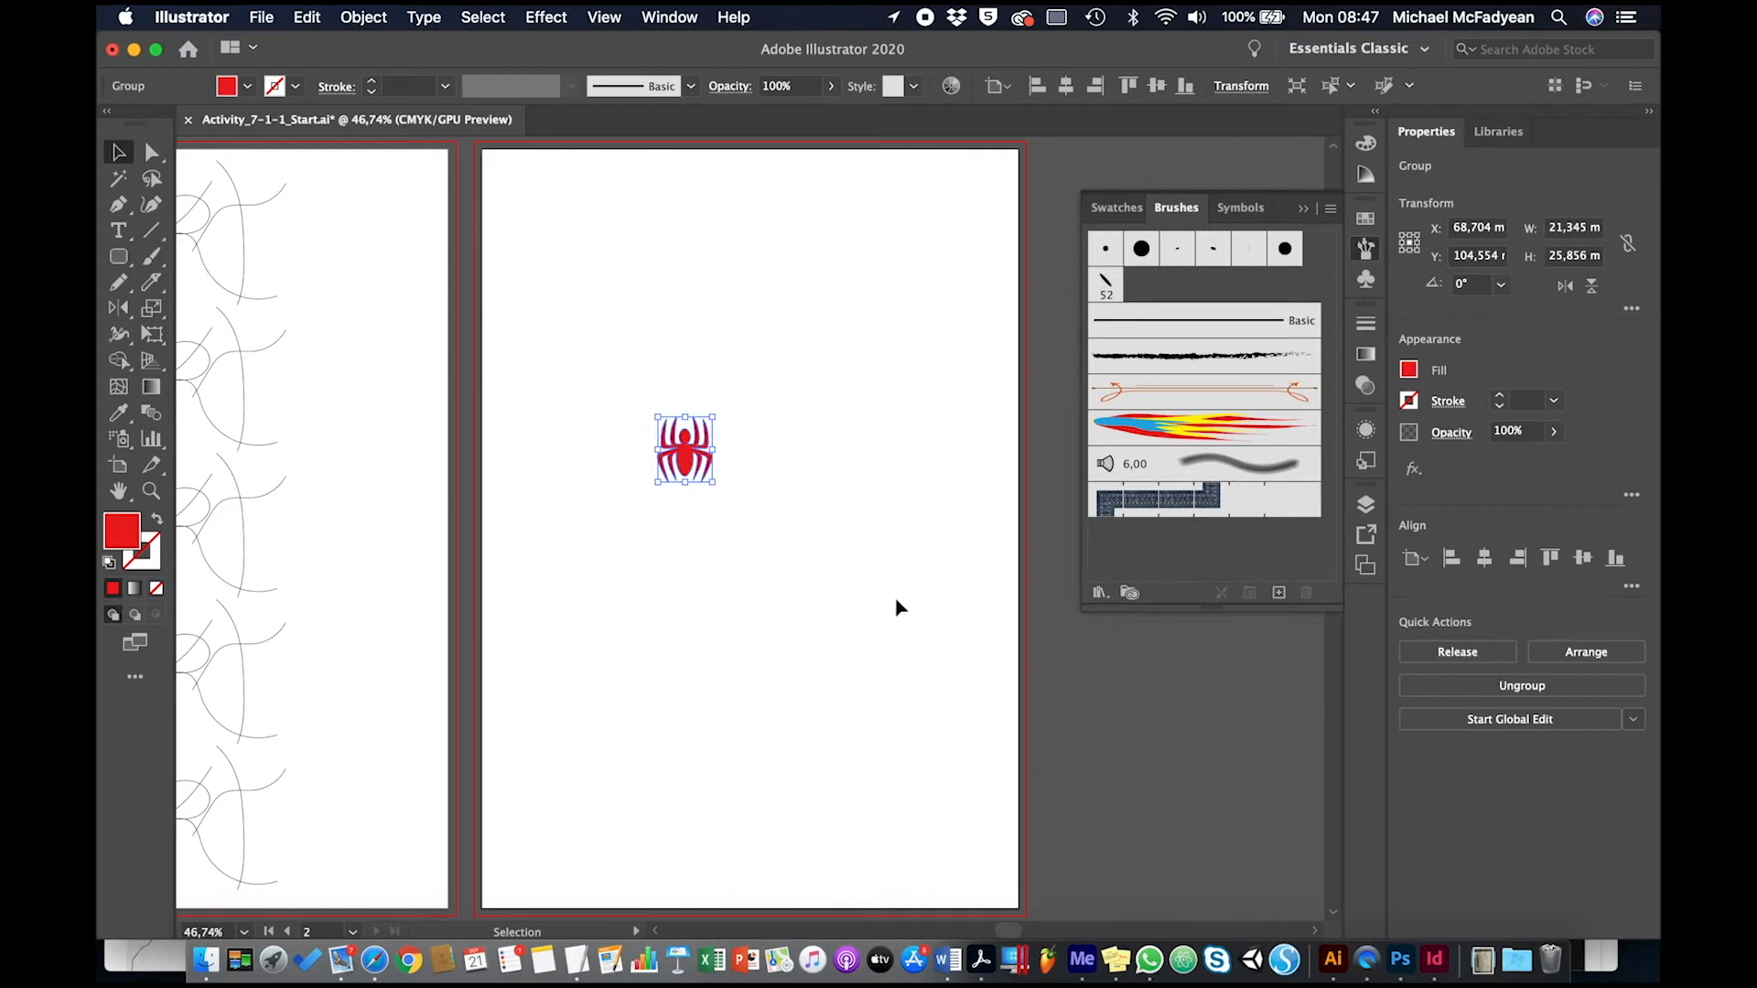
{"action": "left_click", "coordinate": [1279, 593]}
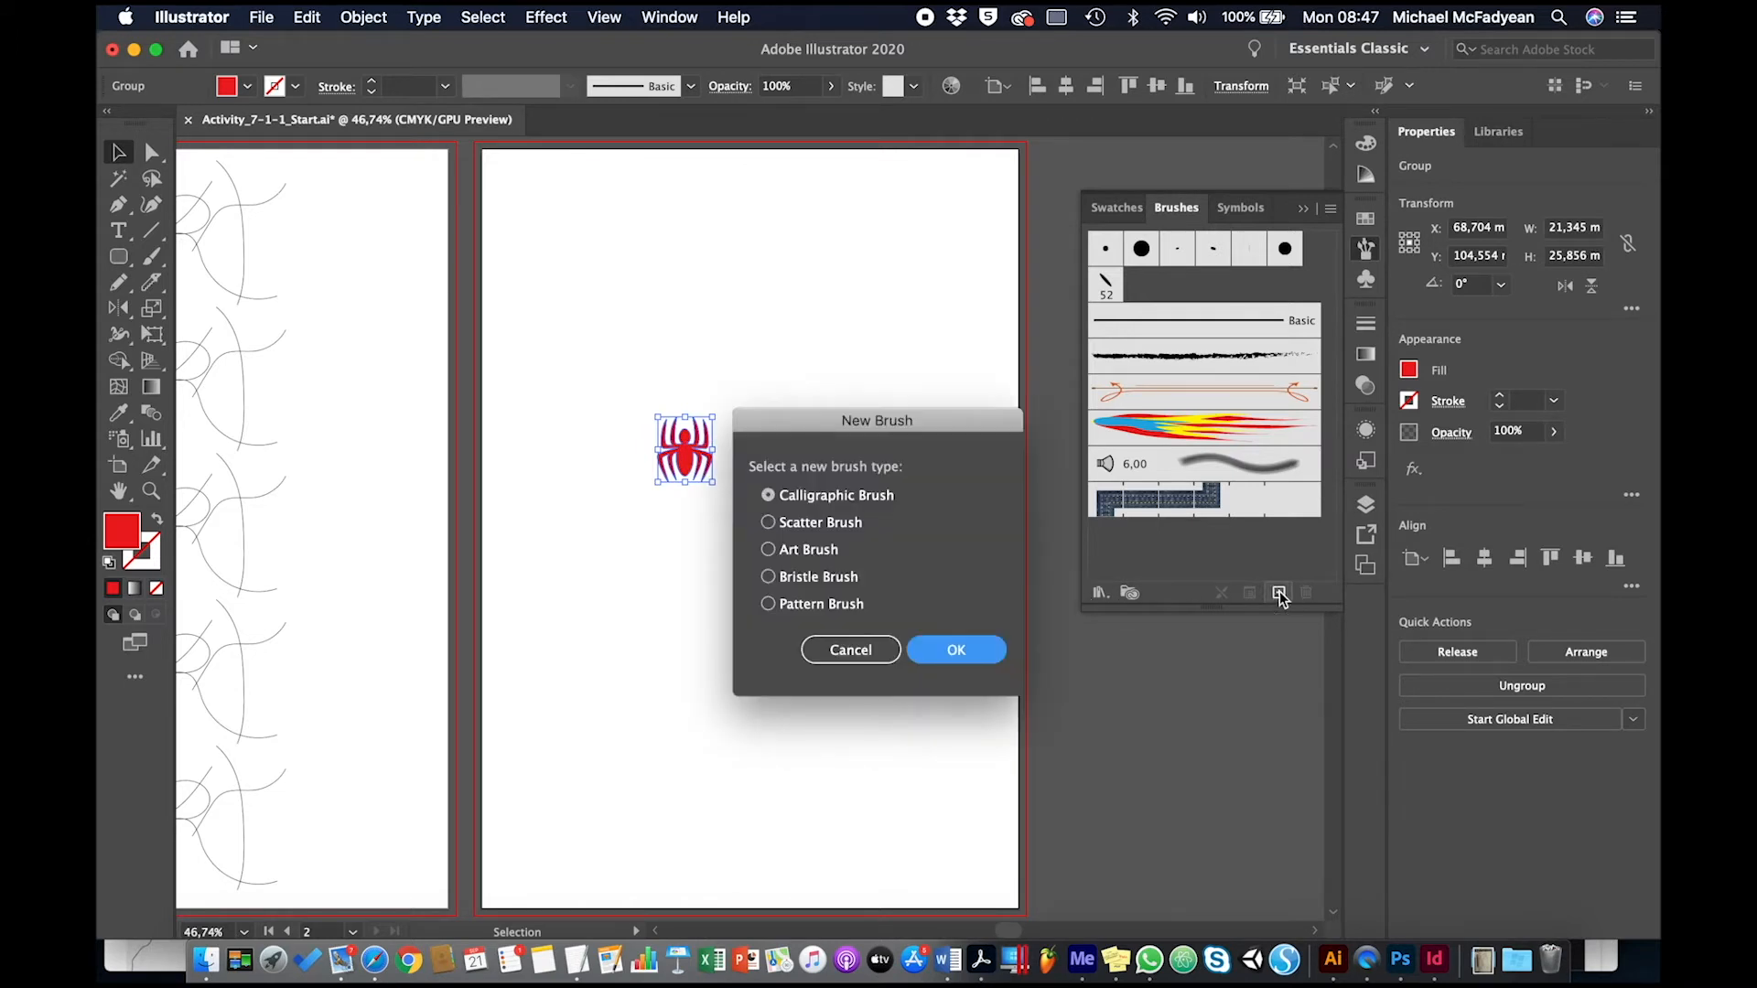
{"action": "left_click", "coordinate": [792, 524]}
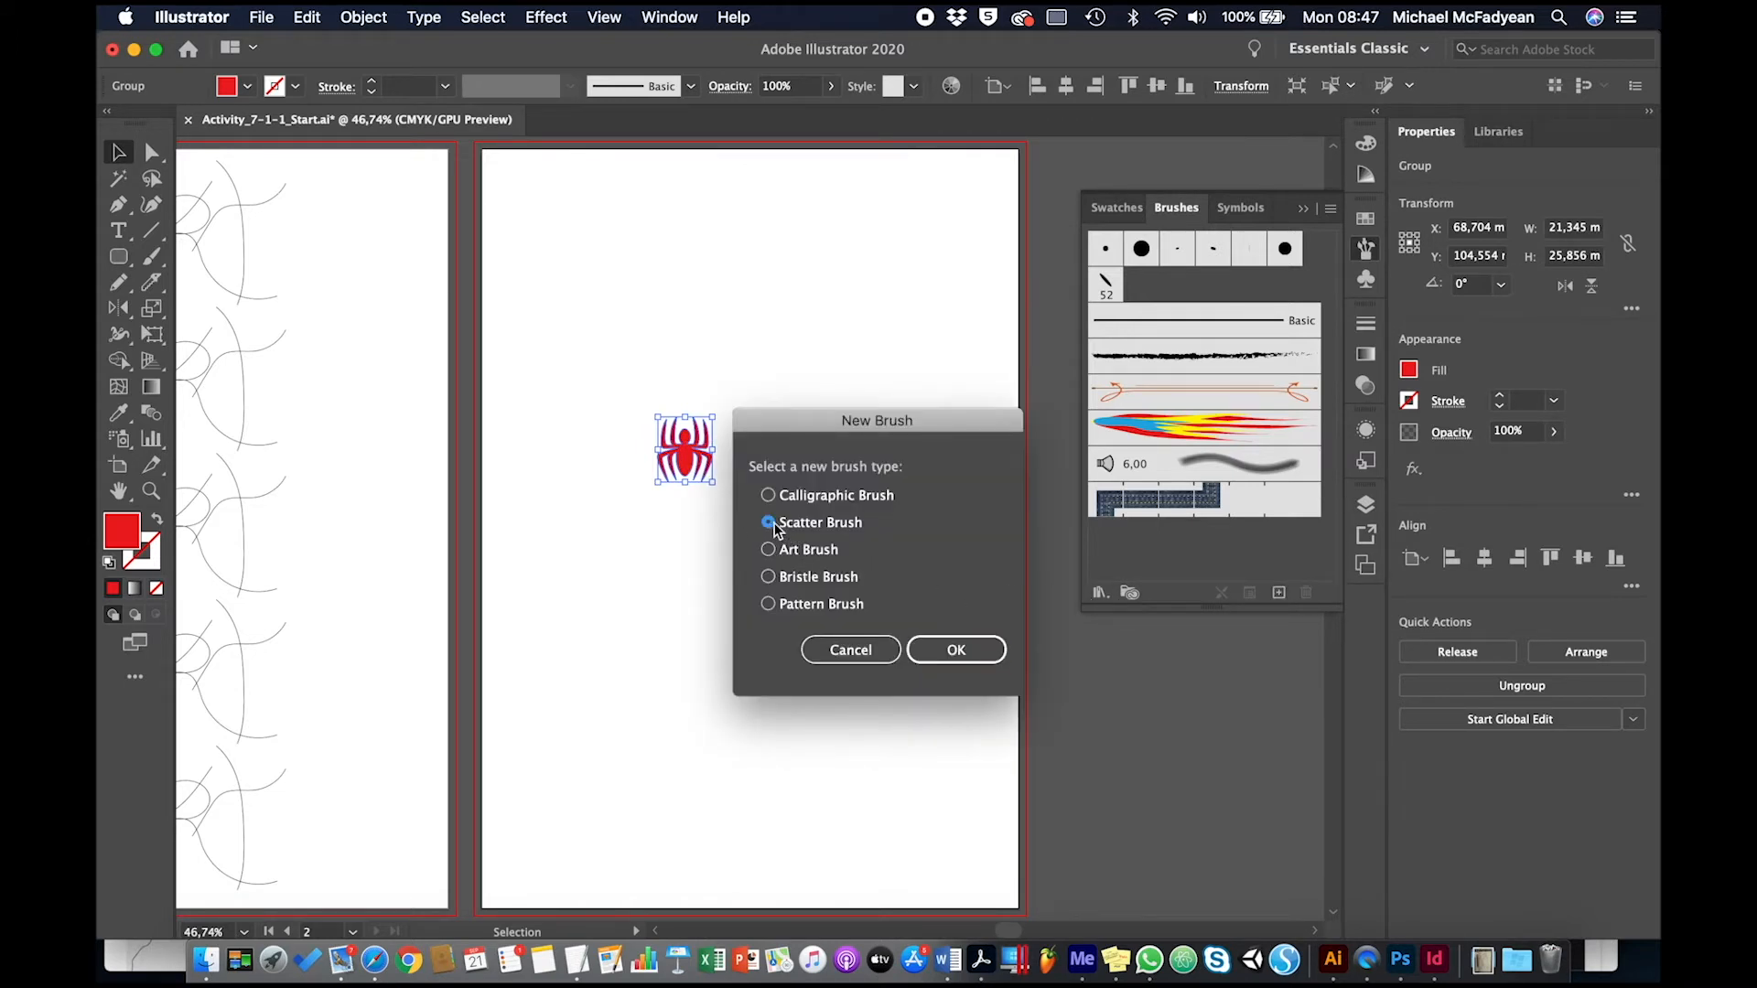
{"action": "left_click", "coordinate": [972, 655]}
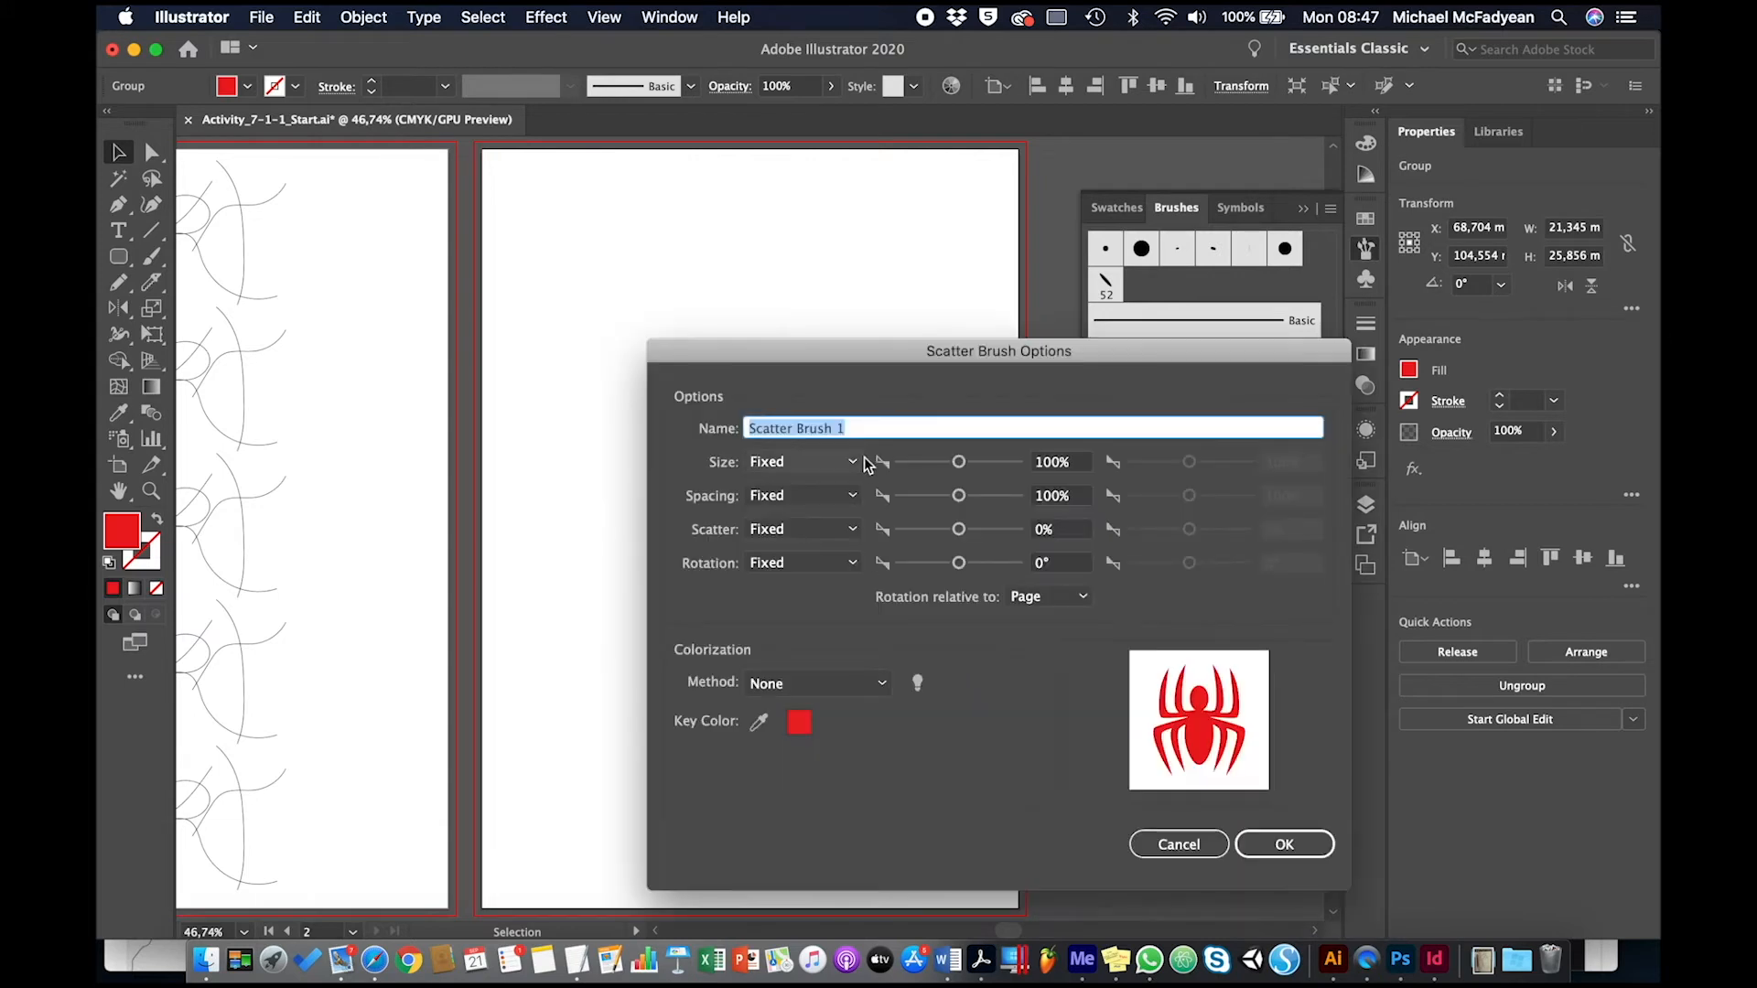
{"action": "type", "text": "mySpid"}
Step: Set the spider brush's size, spacing, scatter and rotation to Random
{"action": "left_click", "coordinate": [851, 462]}
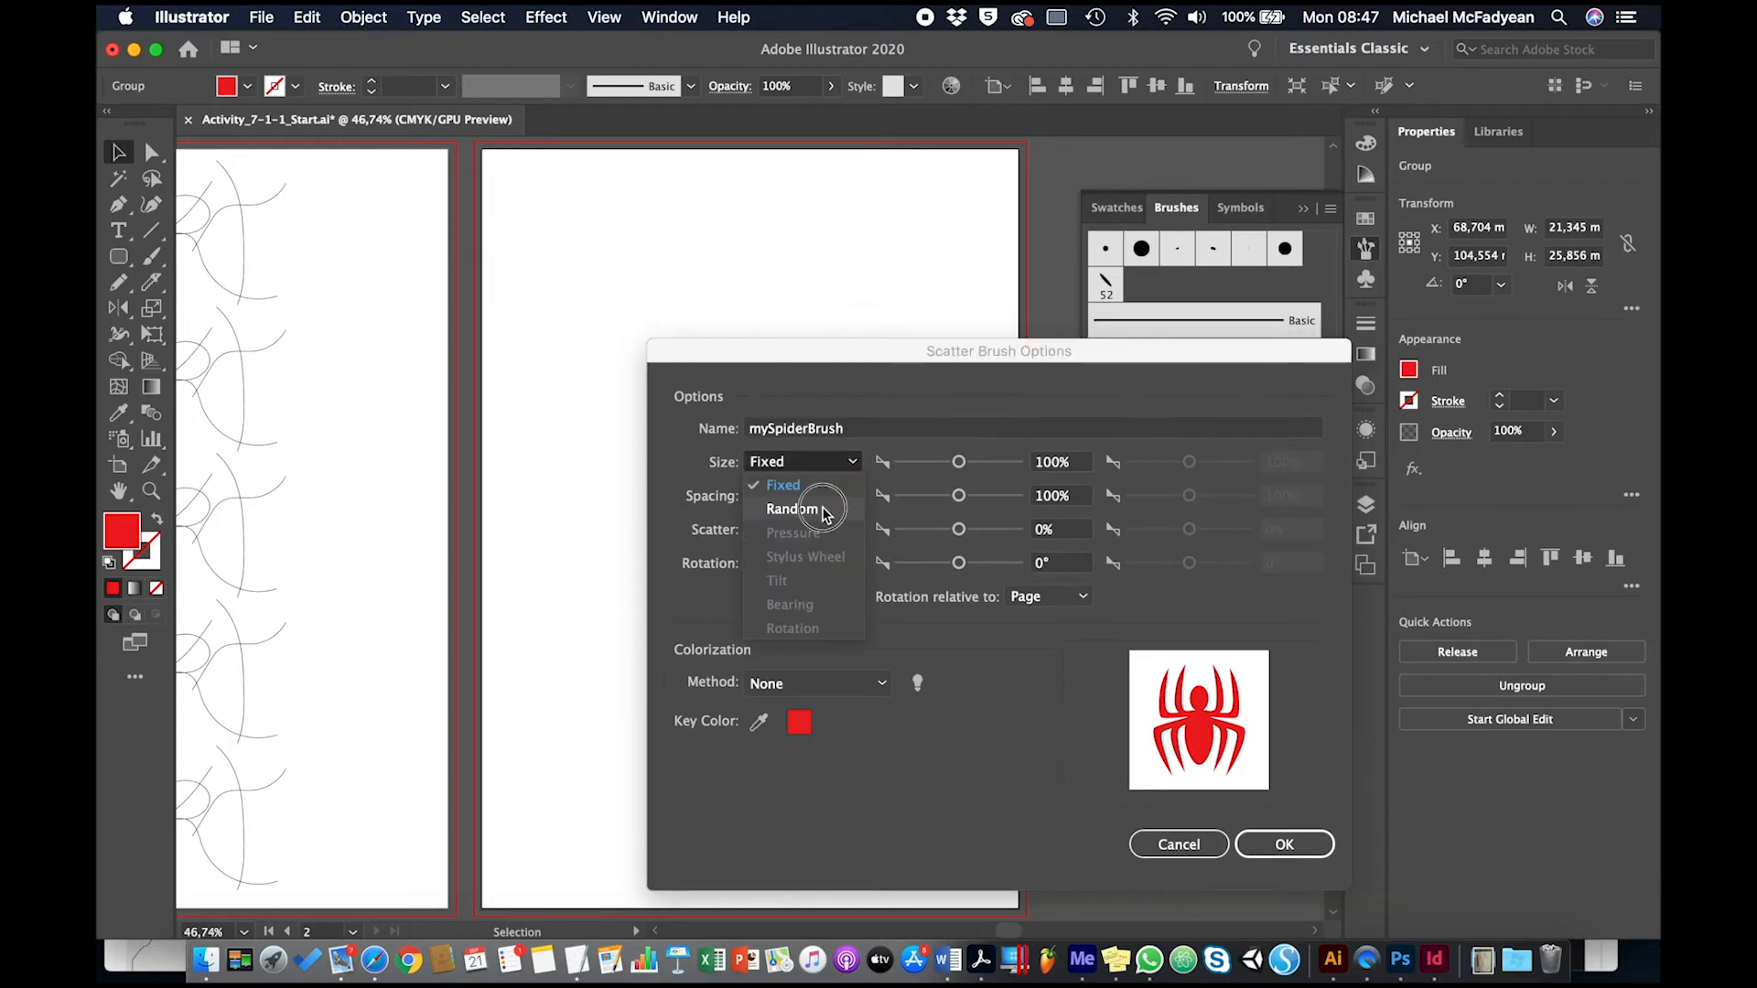
{"action": "left_click", "coordinate": [856, 502]}
{"action": "left_click", "coordinate": [855, 496]}
{"action": "left_click", "coordinate": [795, 542]}
{"action": "left_click", "coordinate": [849, 529]}
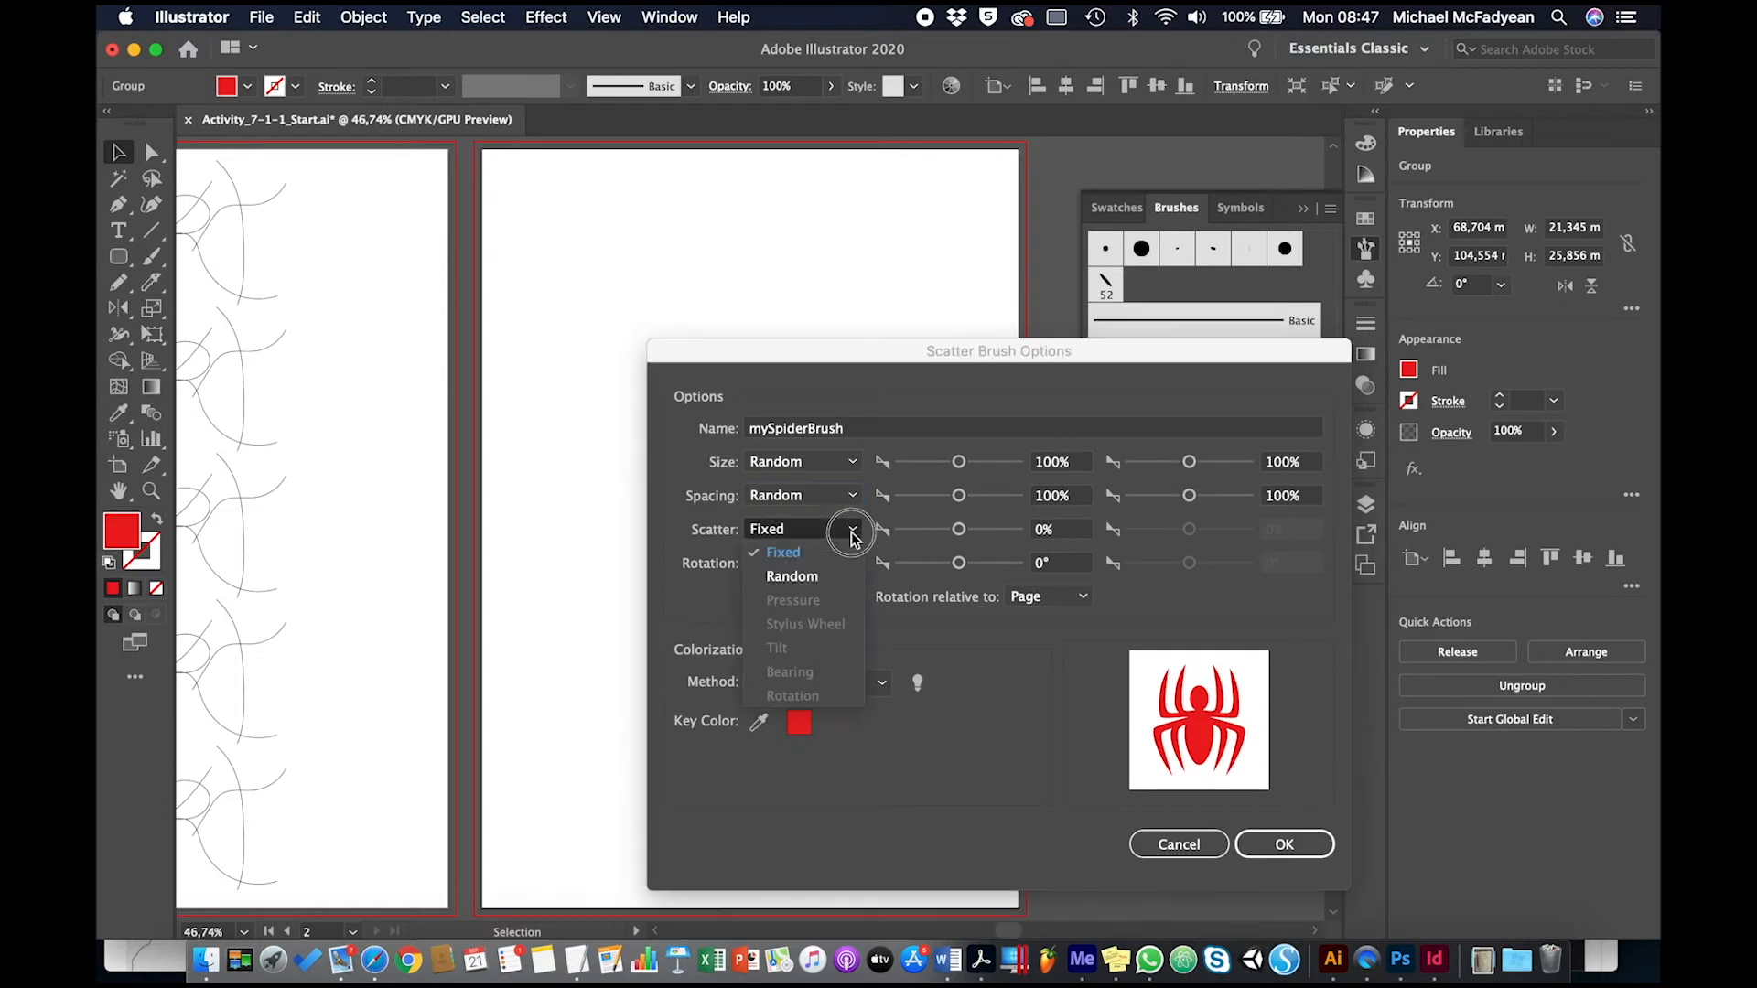
{"action": "left_click", "coordinate": [822, 577]}
{"action": "left_click", "coordinate": [853, 564]}
{"action": "left_click", "coordinate": [831, 606]}
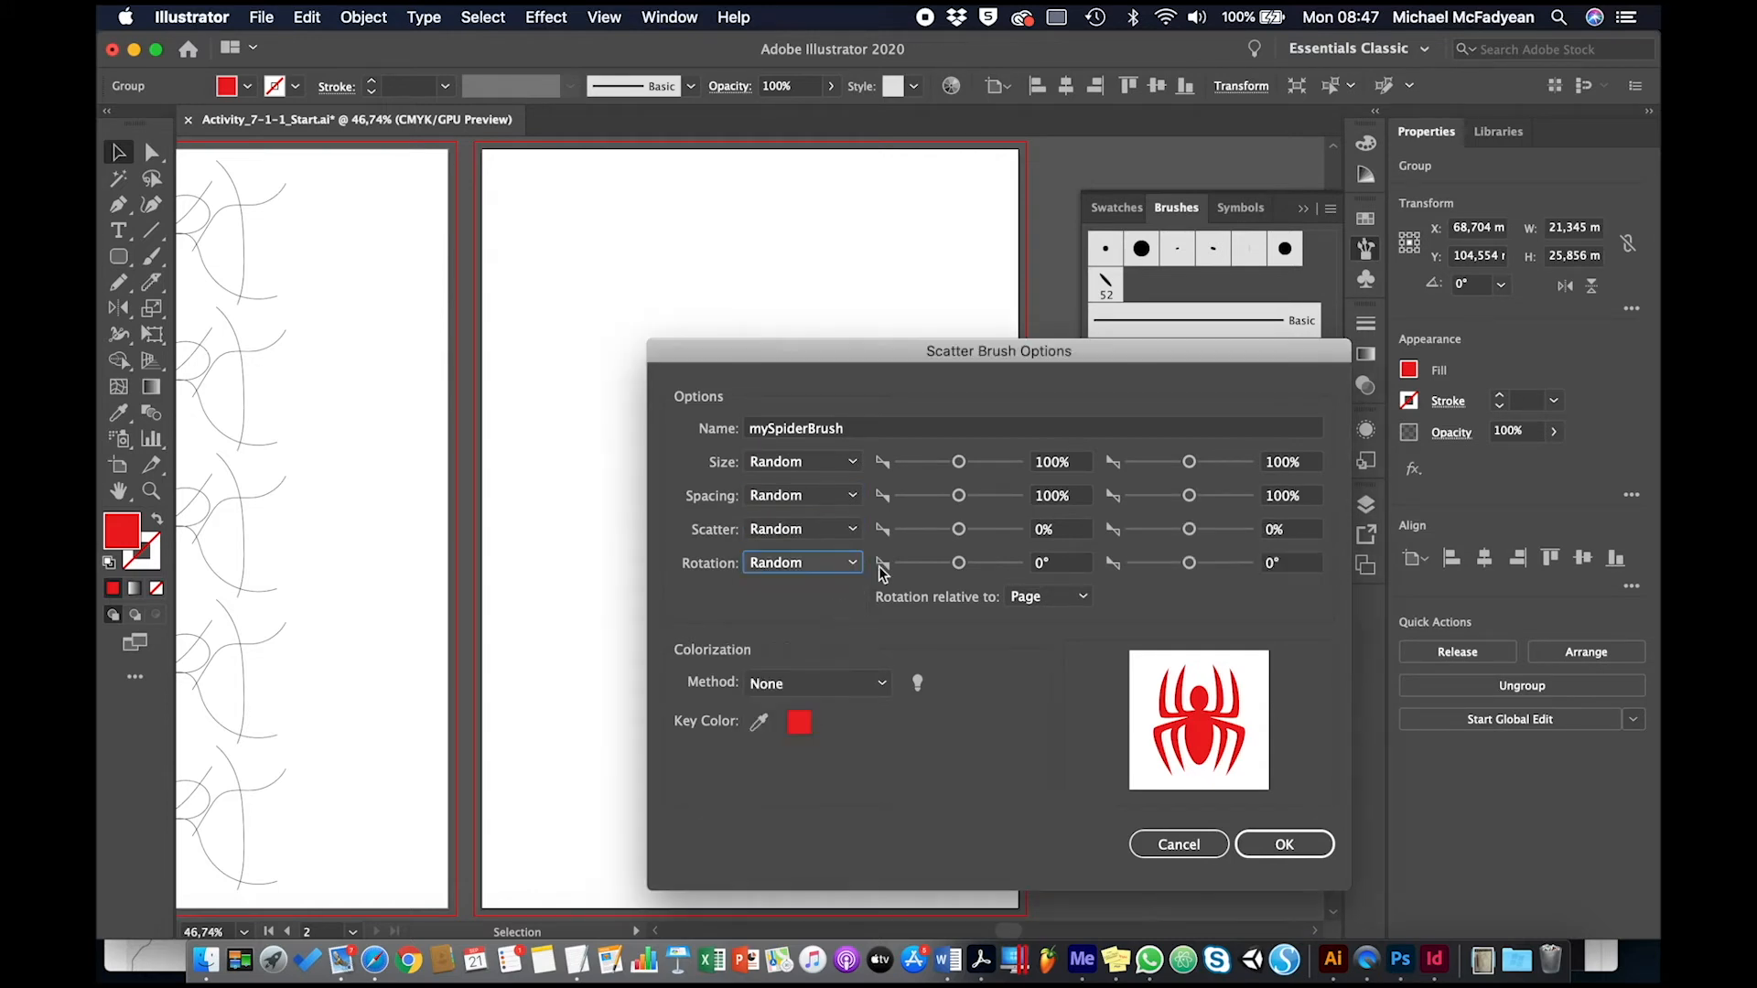
Step: Set the spider brush's size range to 10–30% and its spacing range to 20–40%
{"action": "left_click", "coordinate": [1061, 465]}
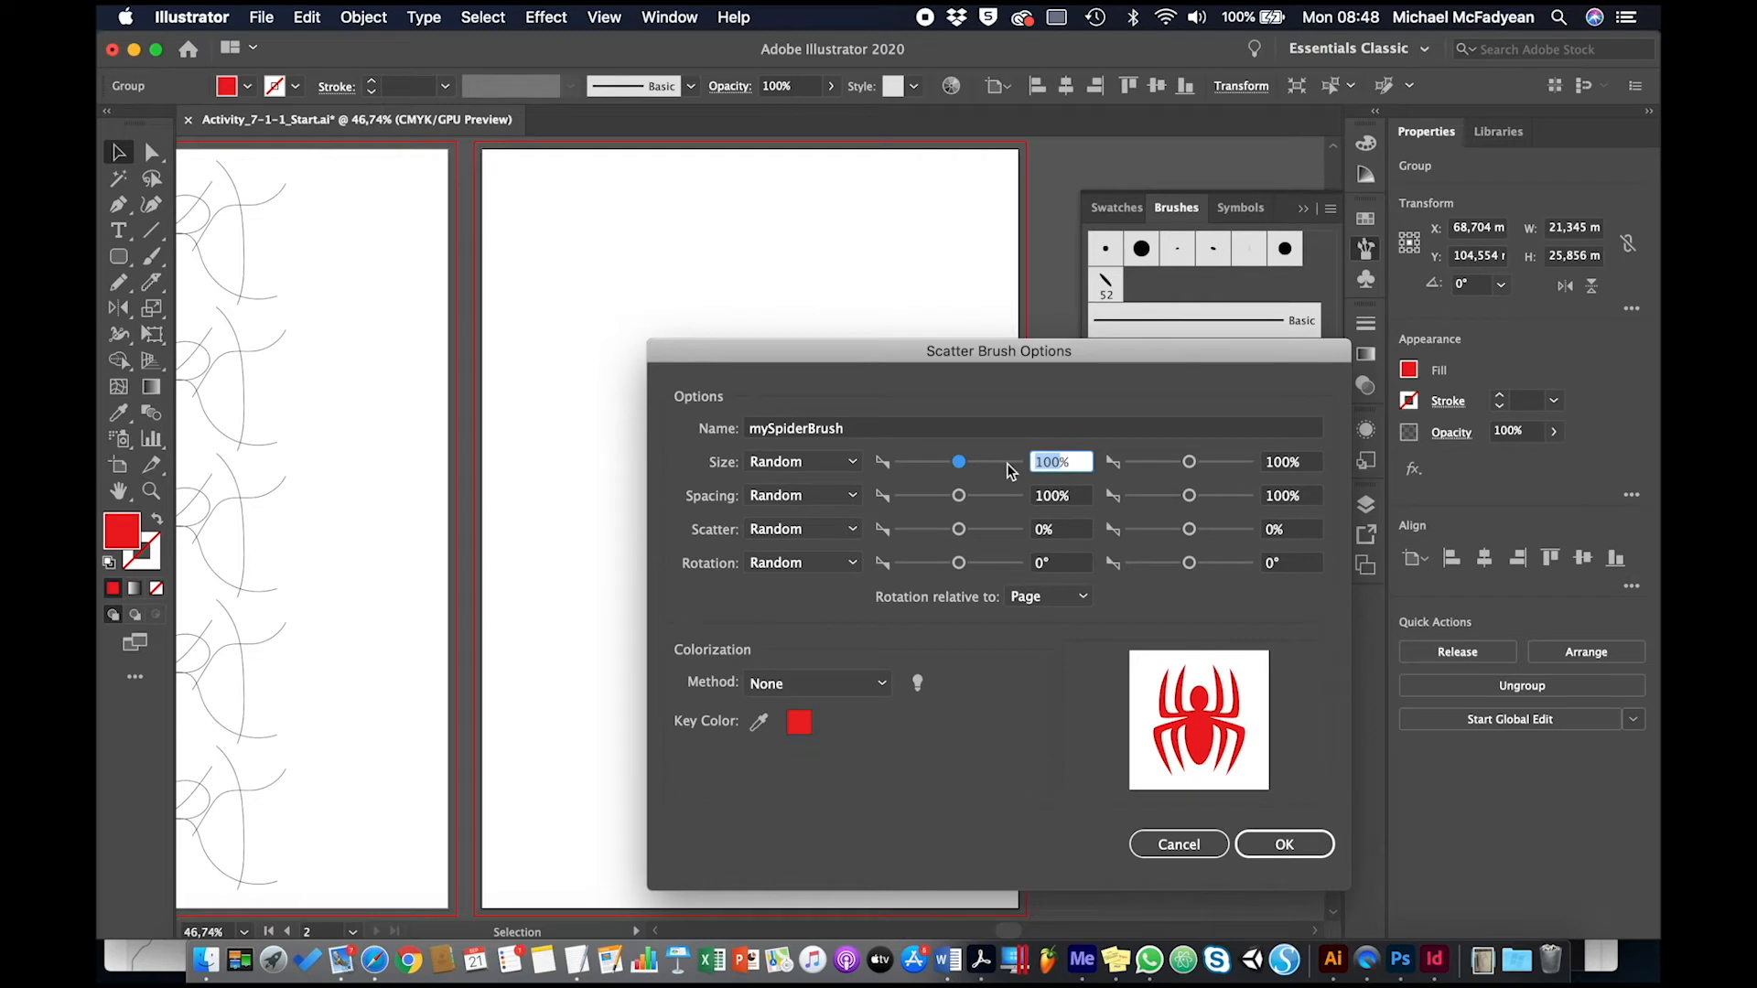
{"action": "type", "text": "10"}
{"action": "key", "text": "Tab"}
{"action": "type", "text": "30"}
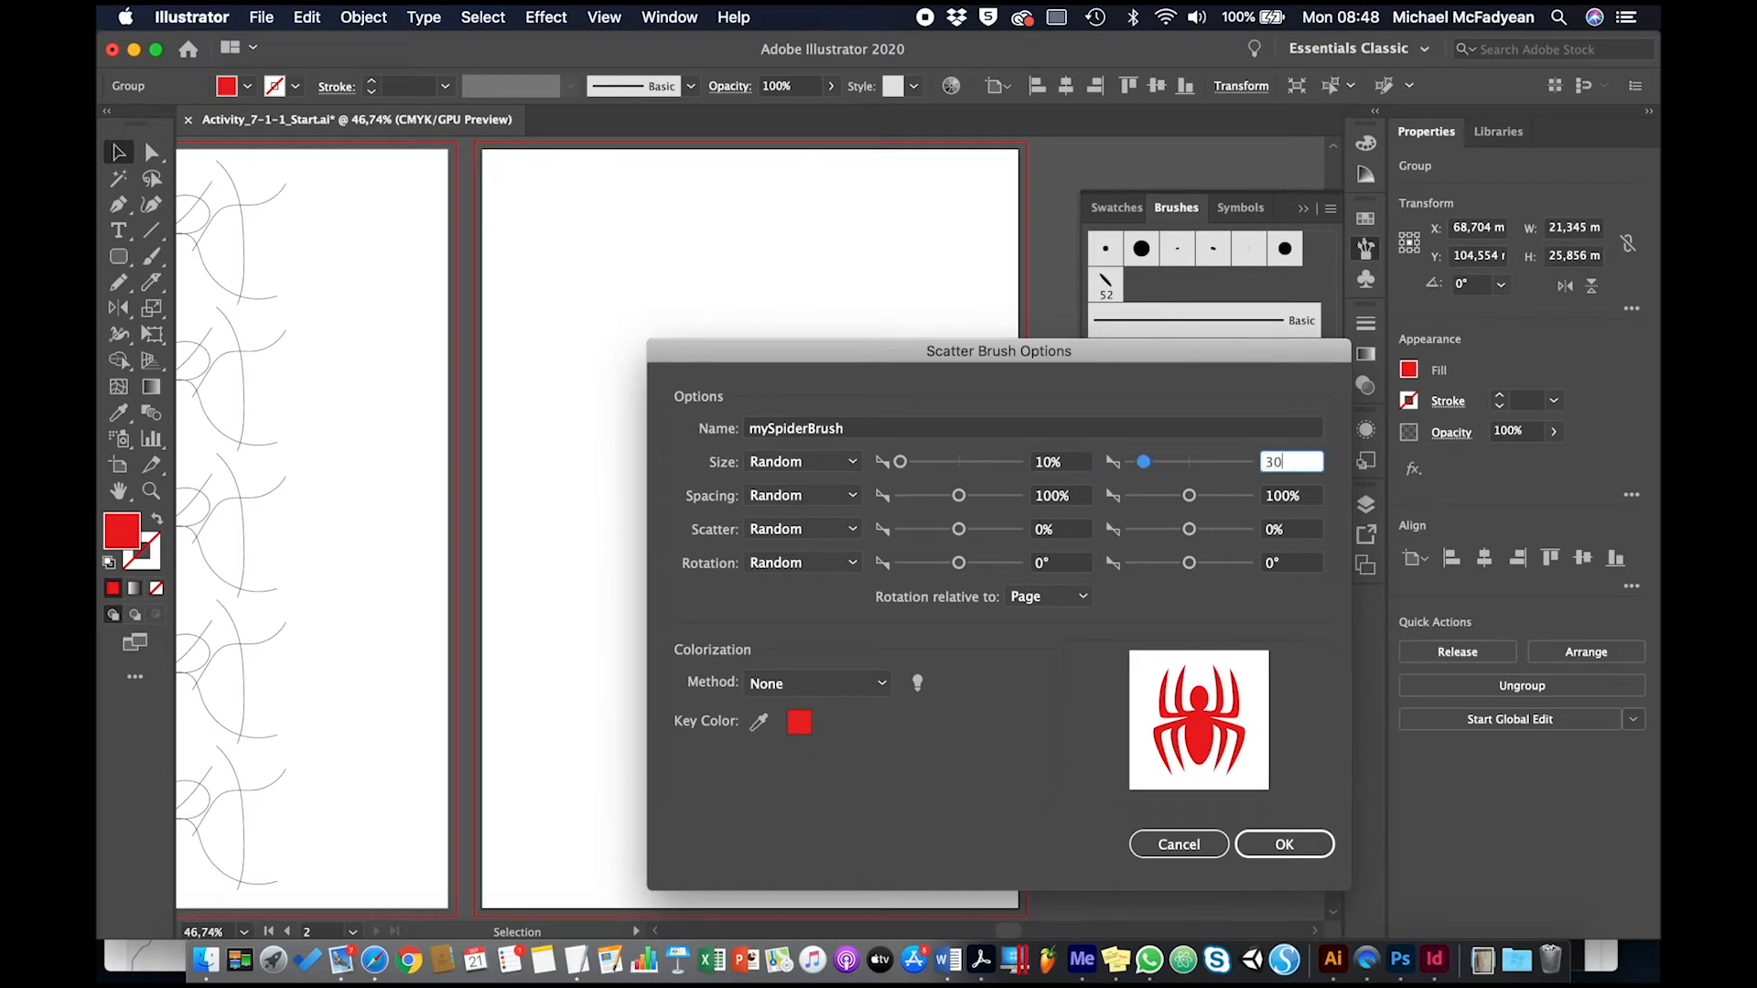
{"action": "key", "text": "Tab"}
{"action": "key", "text": "Tab"}
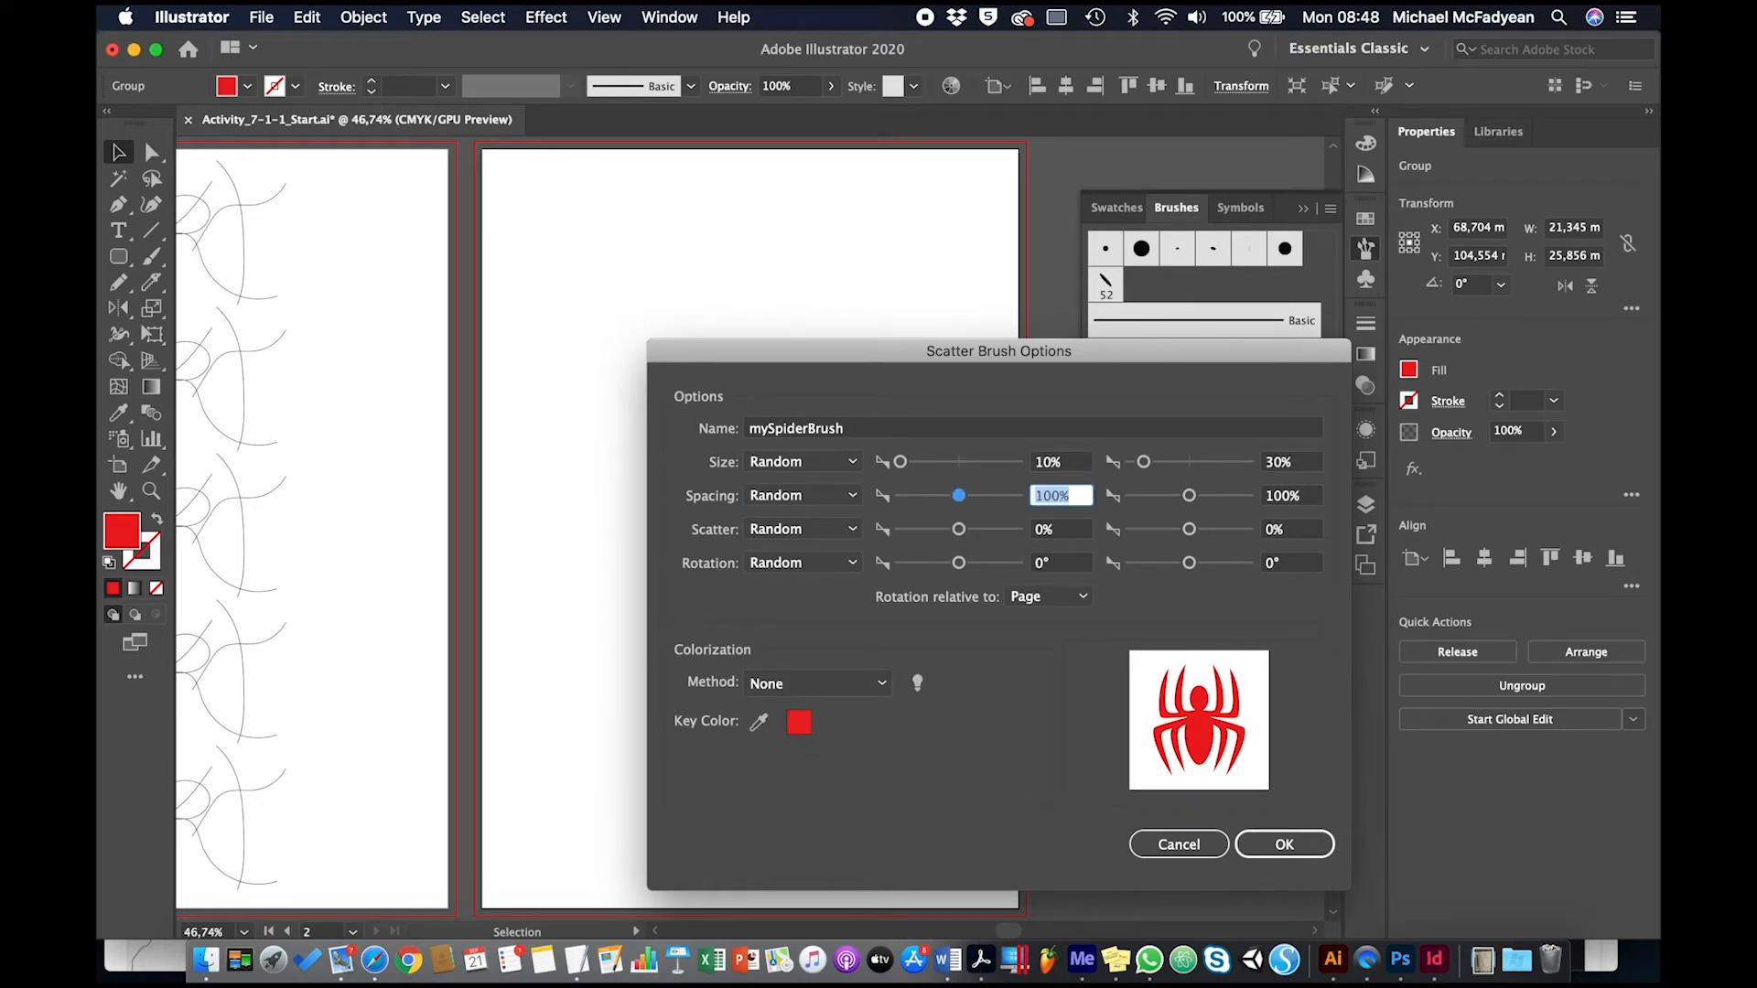
{"action": "type", "text": "20"}
{"action": "key", "text": "Tab"}
{"action": "type", "text": "40"}
{"action": "key", "text": "Tab"}
{"action": "key", "text": "Tab"}
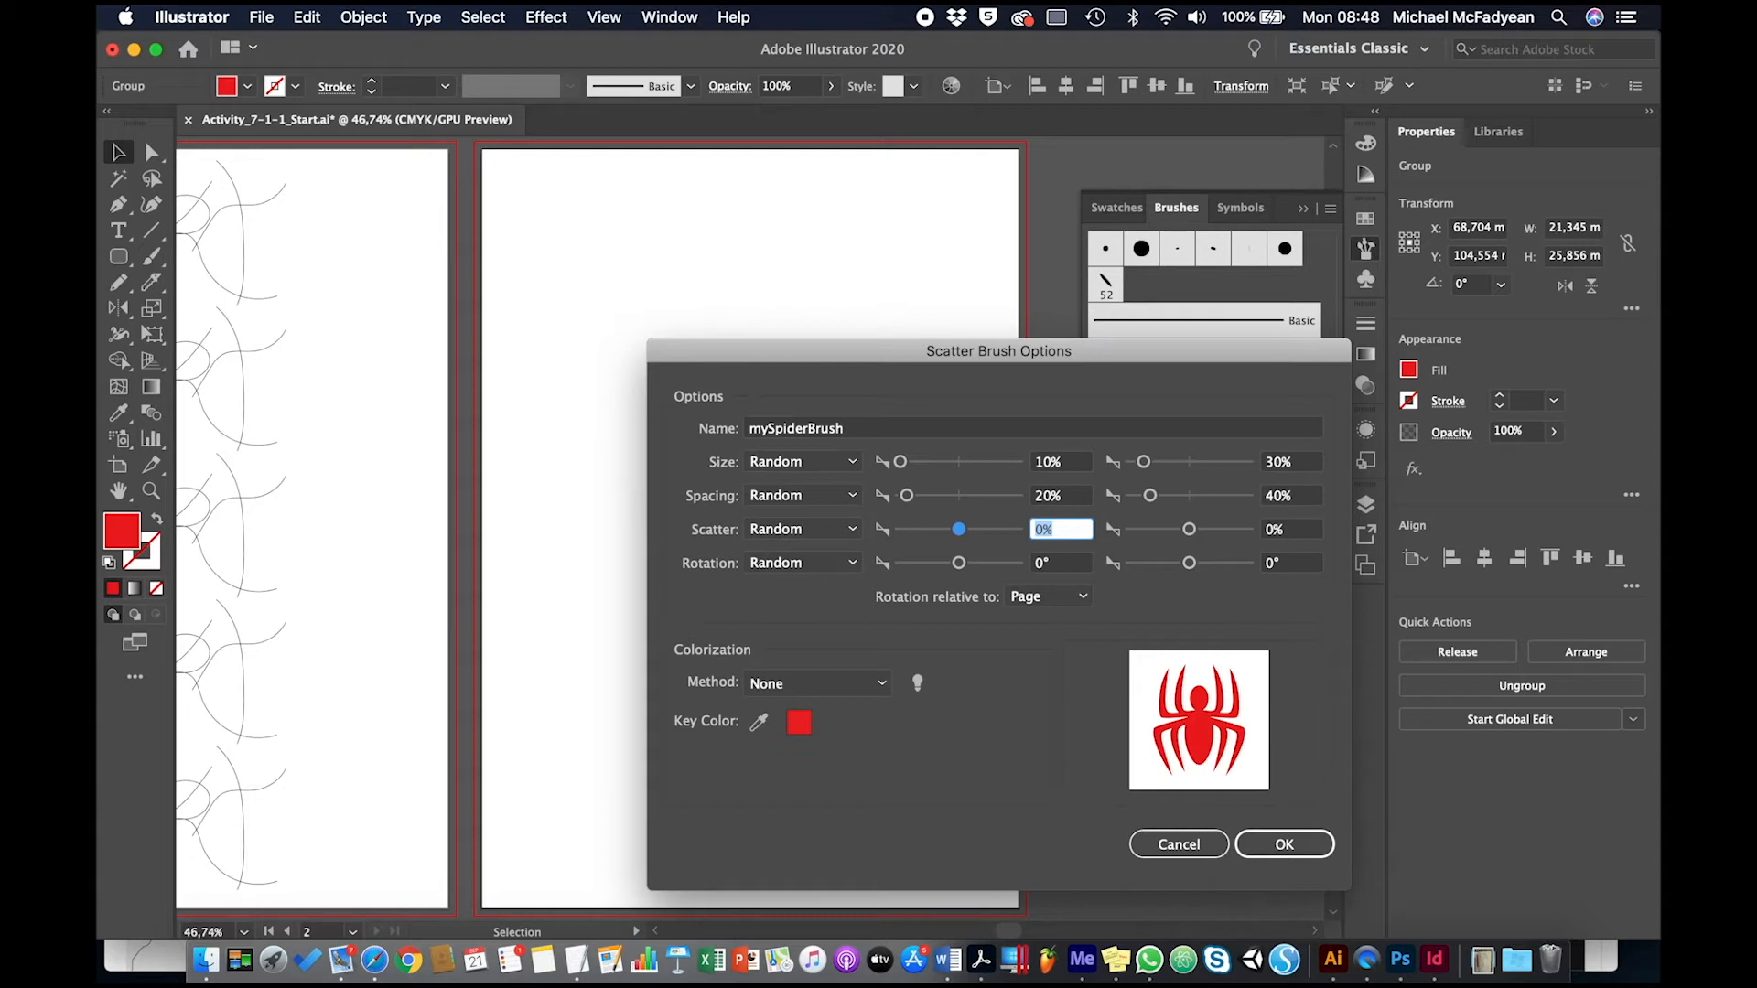
Step: Set the spider brush's maximum scatter to 60% and its maximum rotation to 360°
{"action": "key", "text": "Tab"}
{"action": "type", "text": "60"}
{"action": "key", "text": "Tab"}
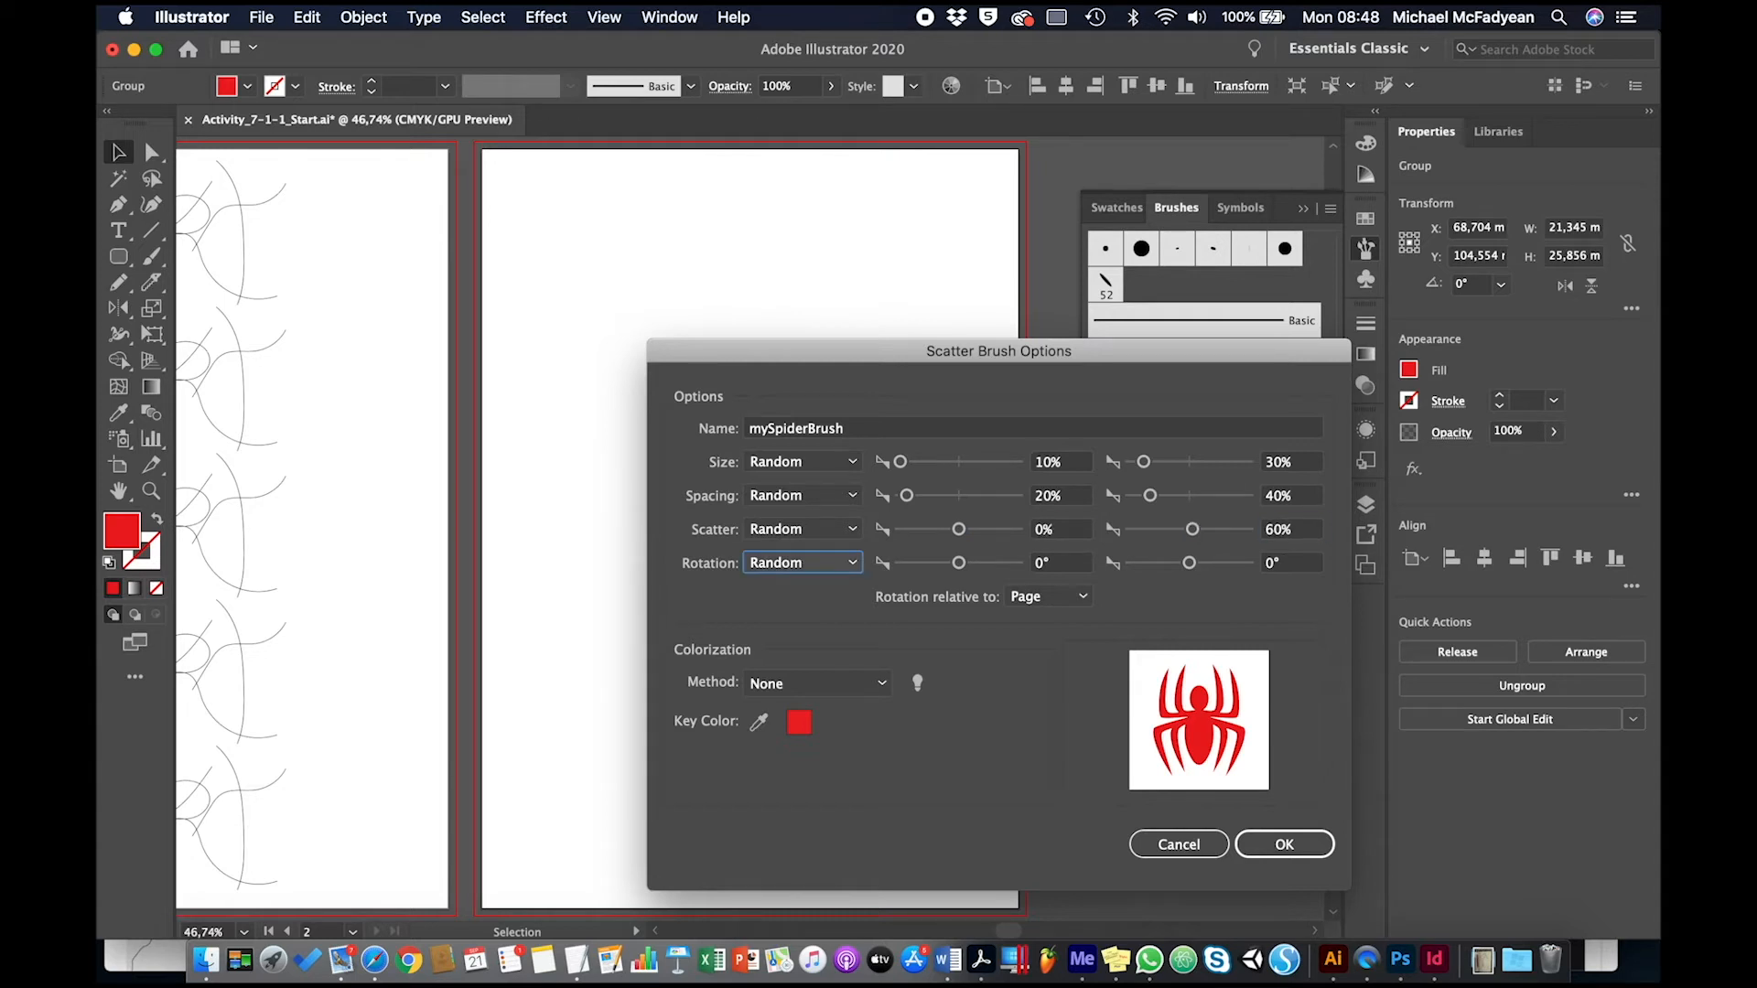
{"action": "key", "text": "Tab"}
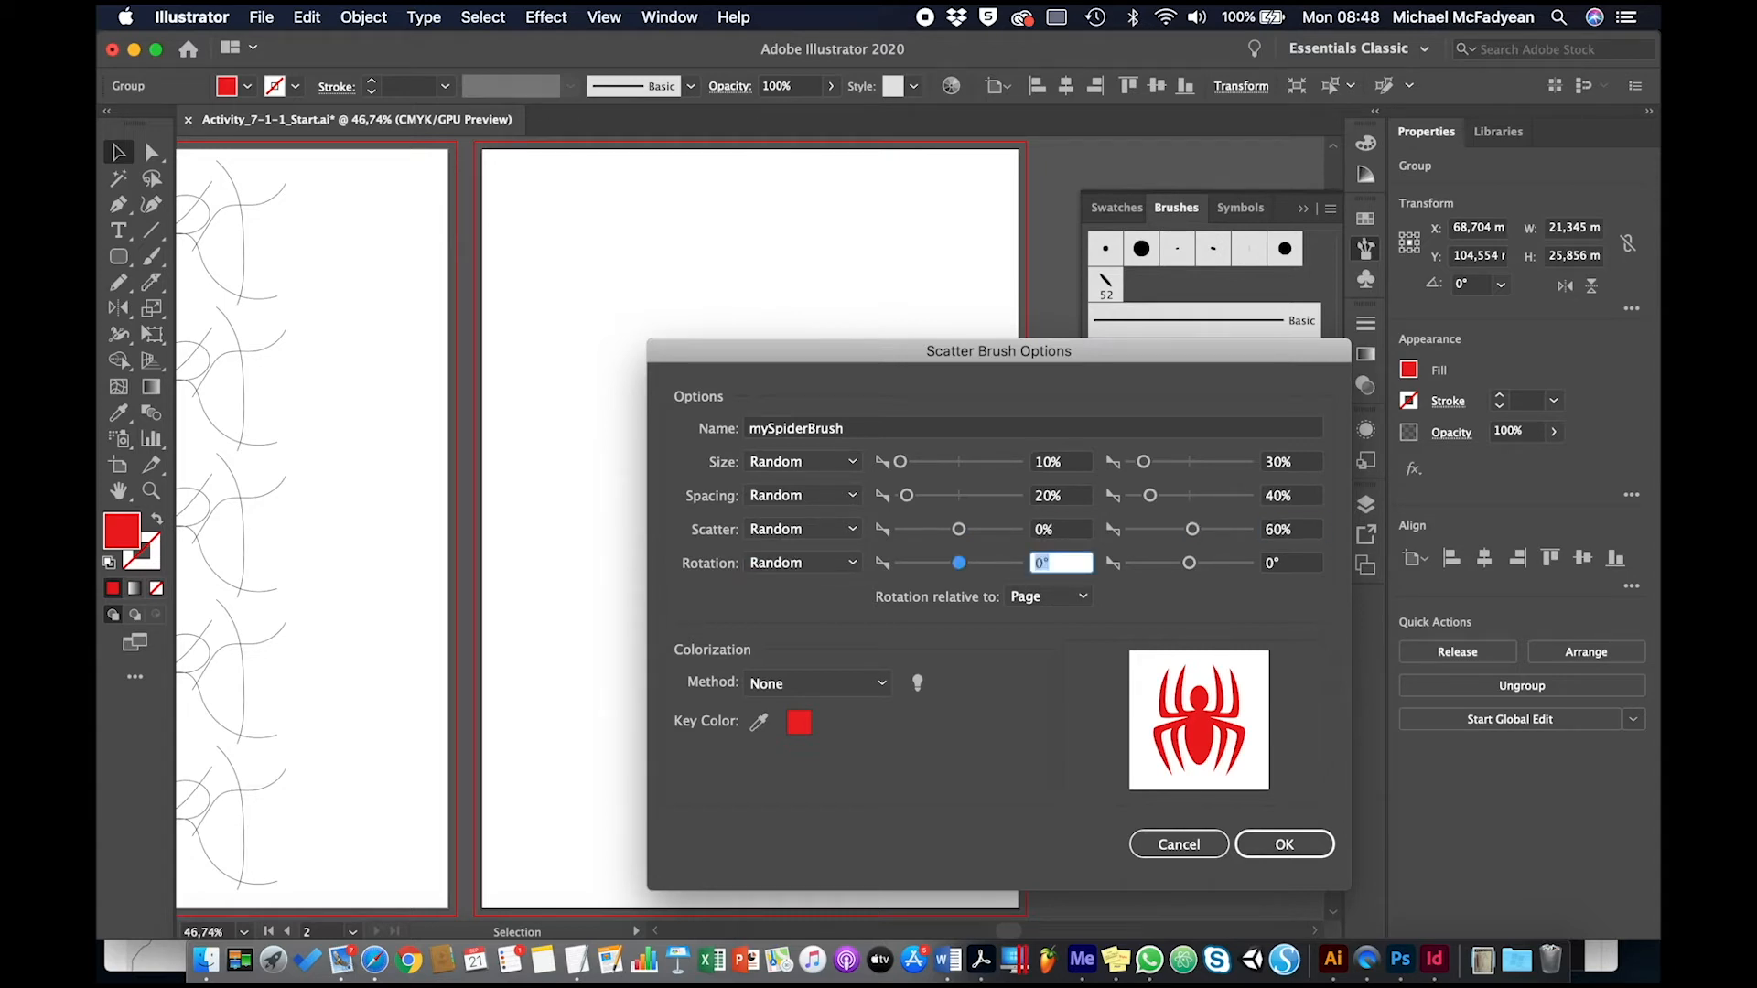
{"action": "key", "text": "Tab"}
{"action": "type", "text": "360"}
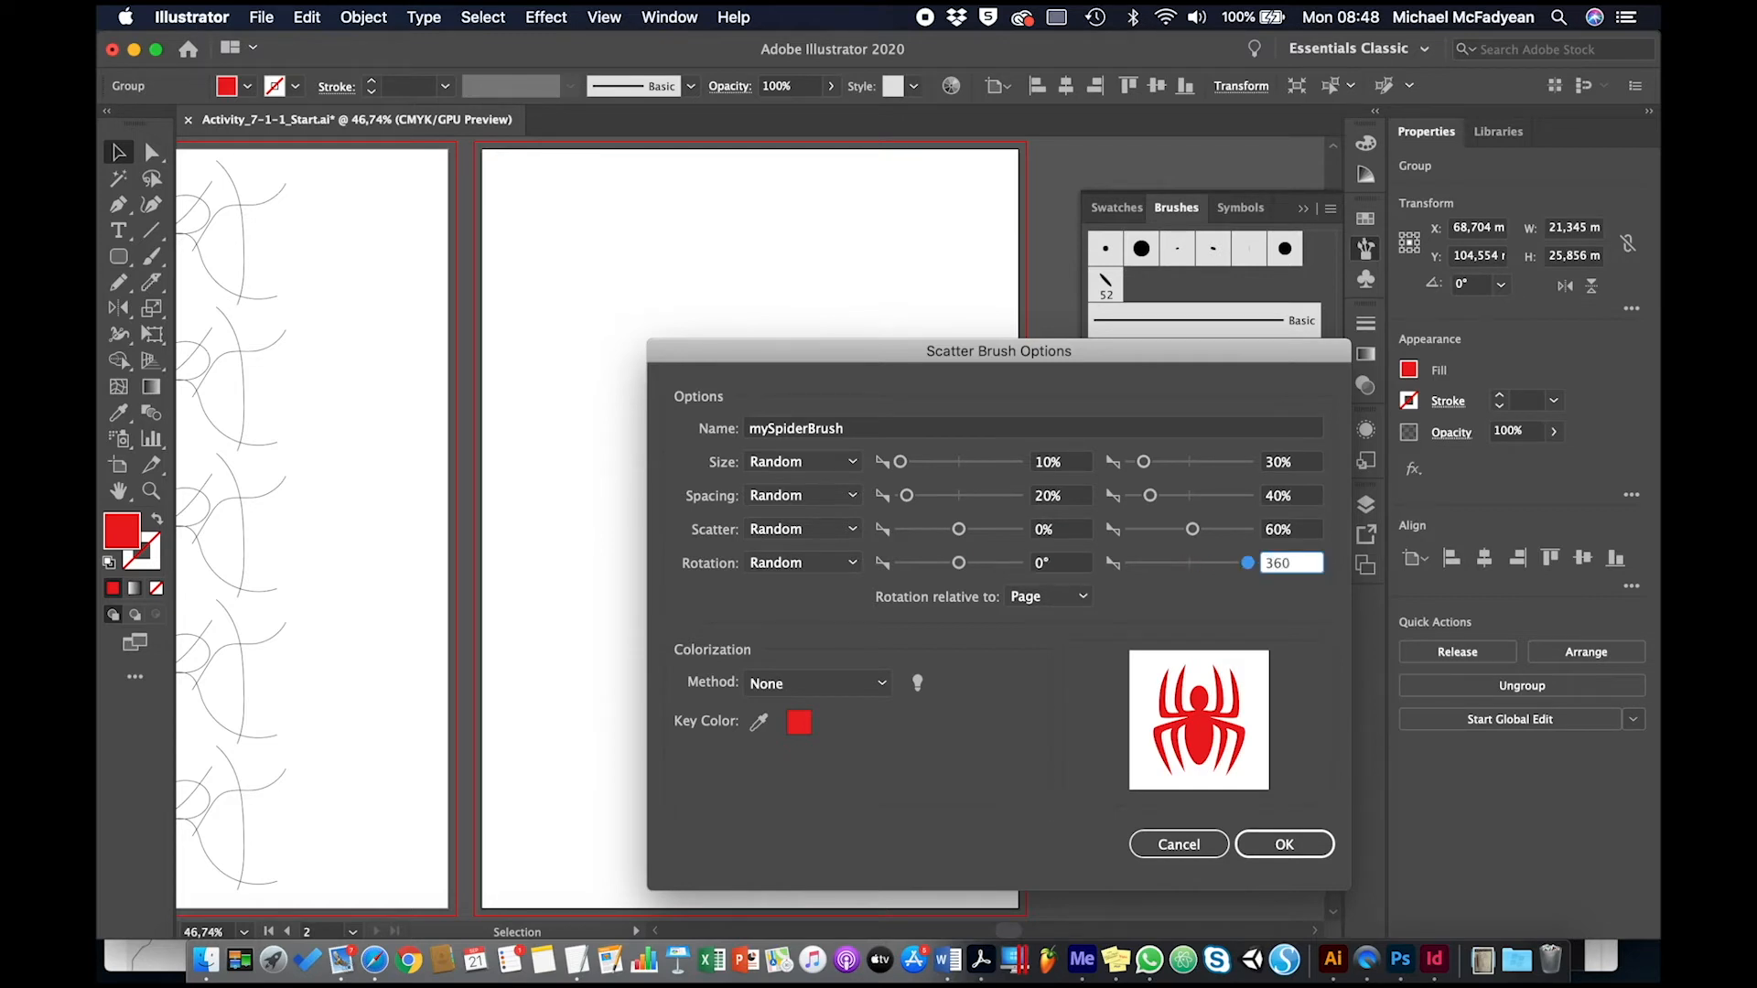
Step: Accept the spider scatter brush's settings and delete the original spider artwork from the artboard
{"action": "key", "text": "Tab"}
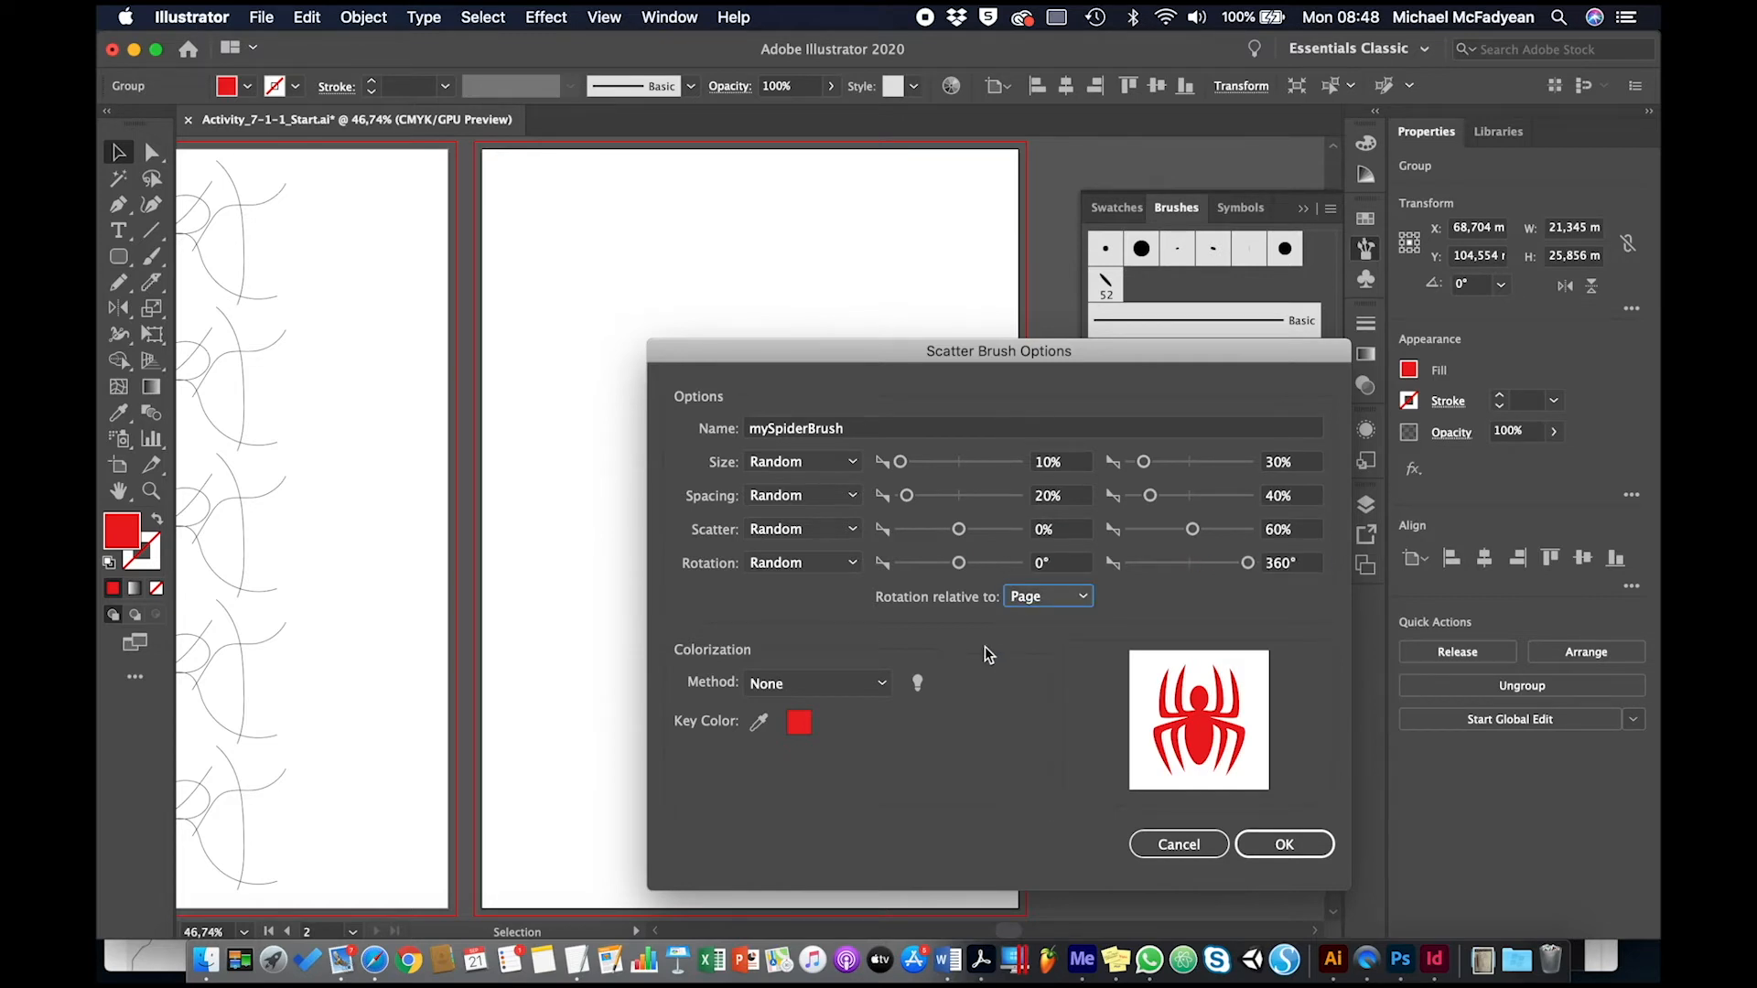
{"action": "left_click", "coordinate": [1286, 837]}
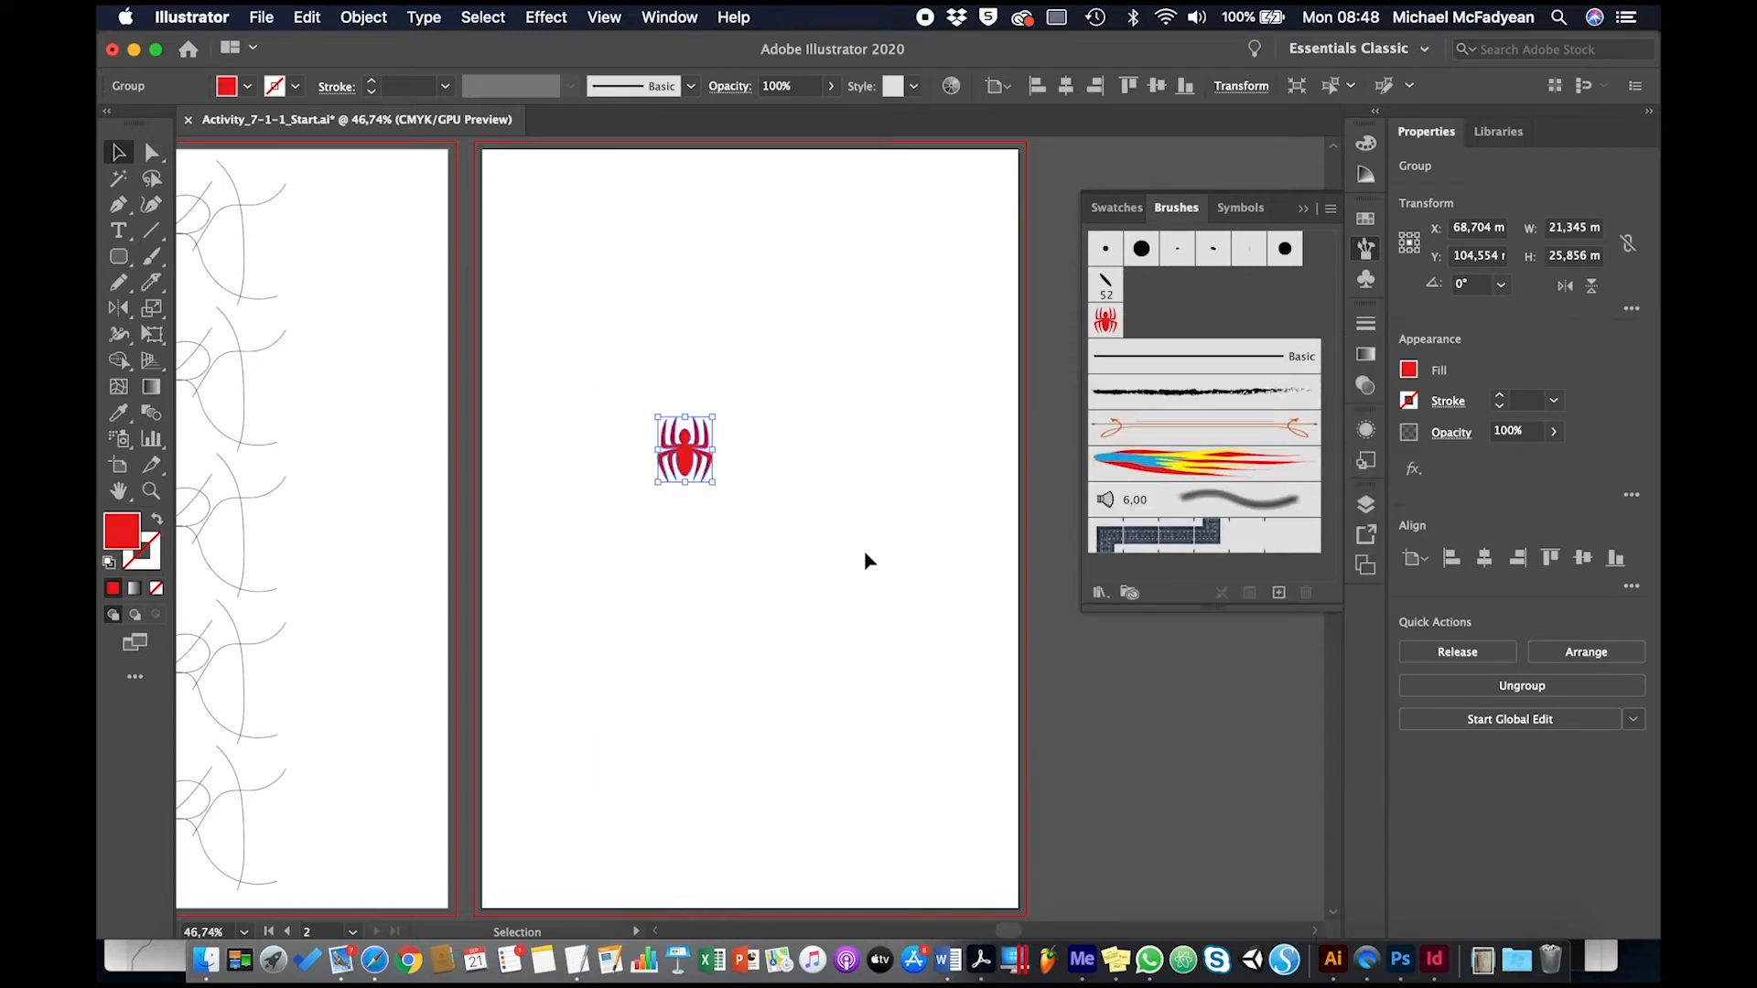
{"action": "key", "text": "Delete"}
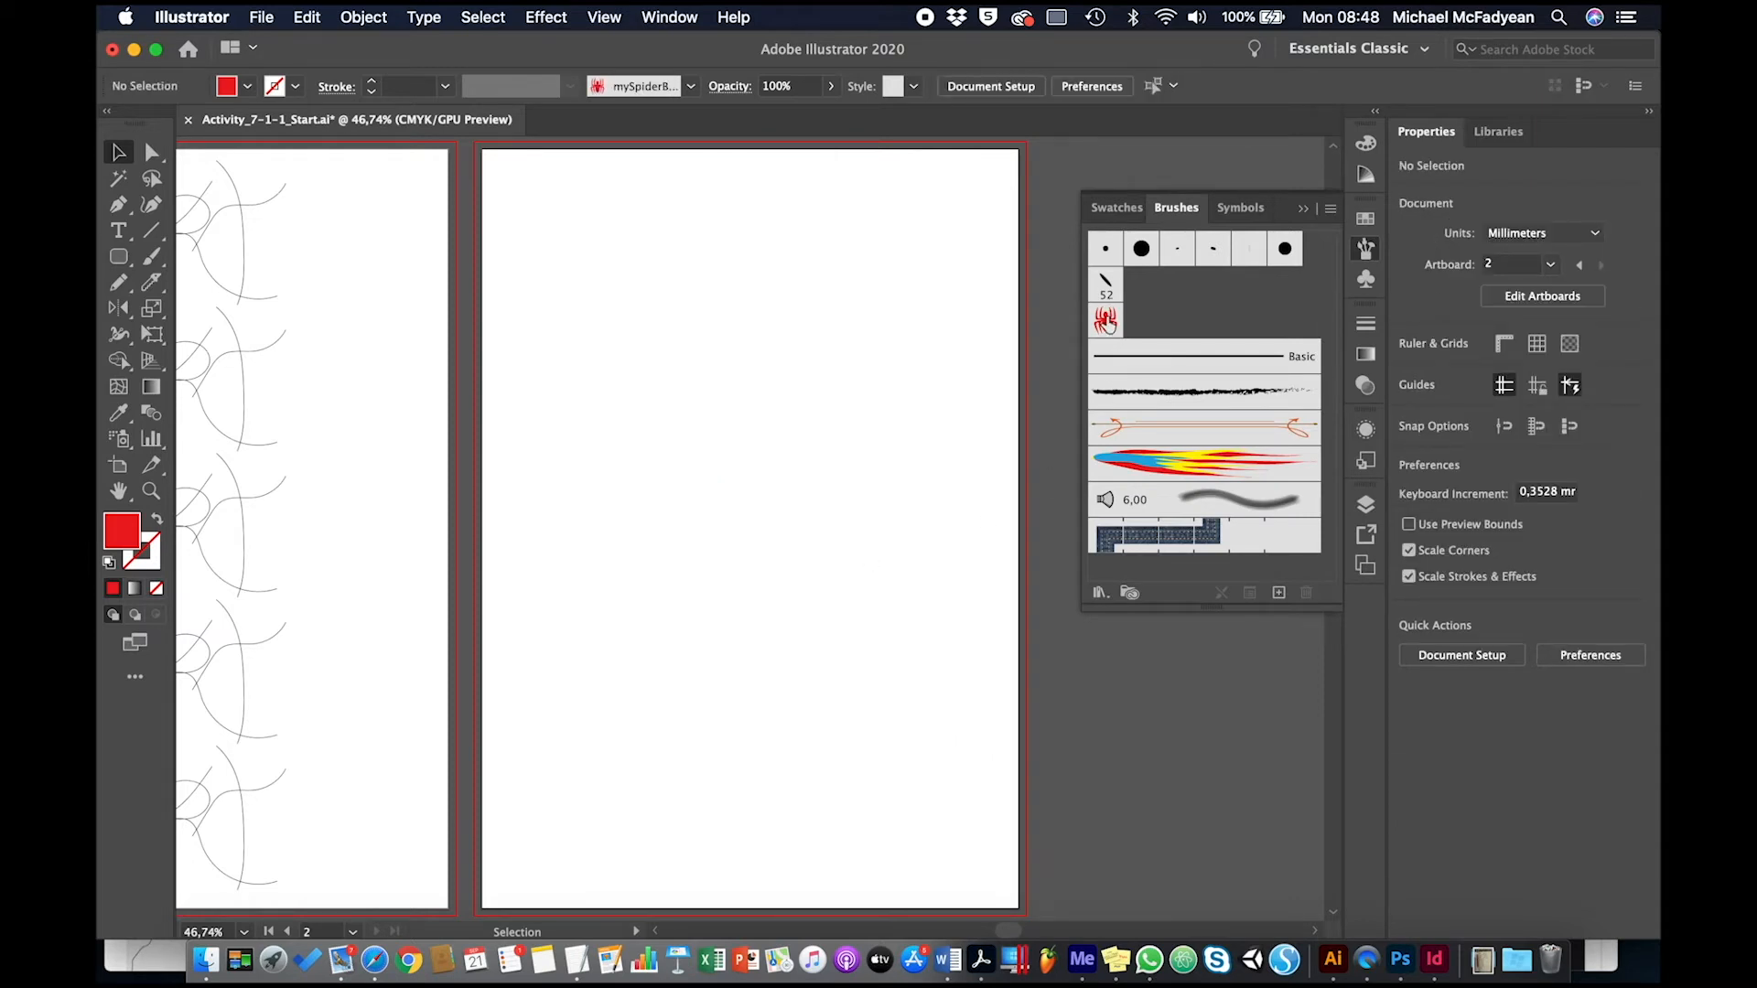
Step: Test mySpiderBrush with two wavy vertical Paintbrush strokes on the blank artboard and undo both
{"action": "left_click", "coordinate": [1107, 320]}
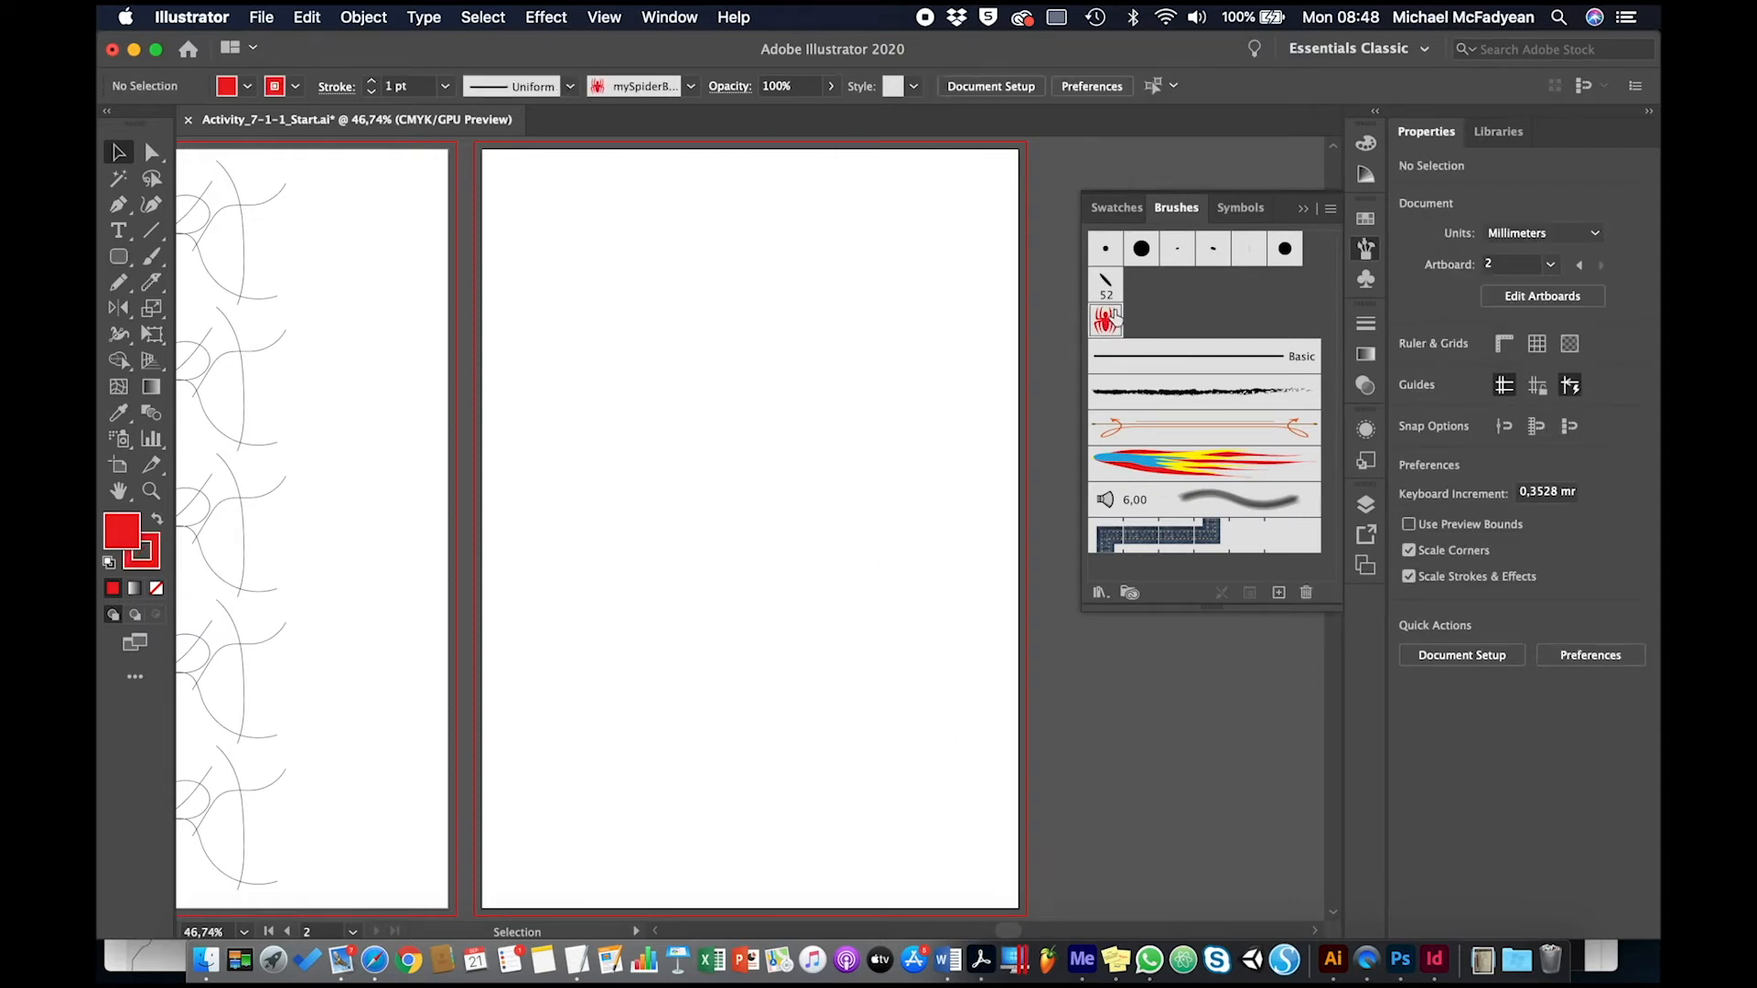
{"action": "left_click", "coordinate": [152, 257]}
{"action": "left_click_drag", "start_coordinate": [746, 224], "coordinate": [702, 761]}
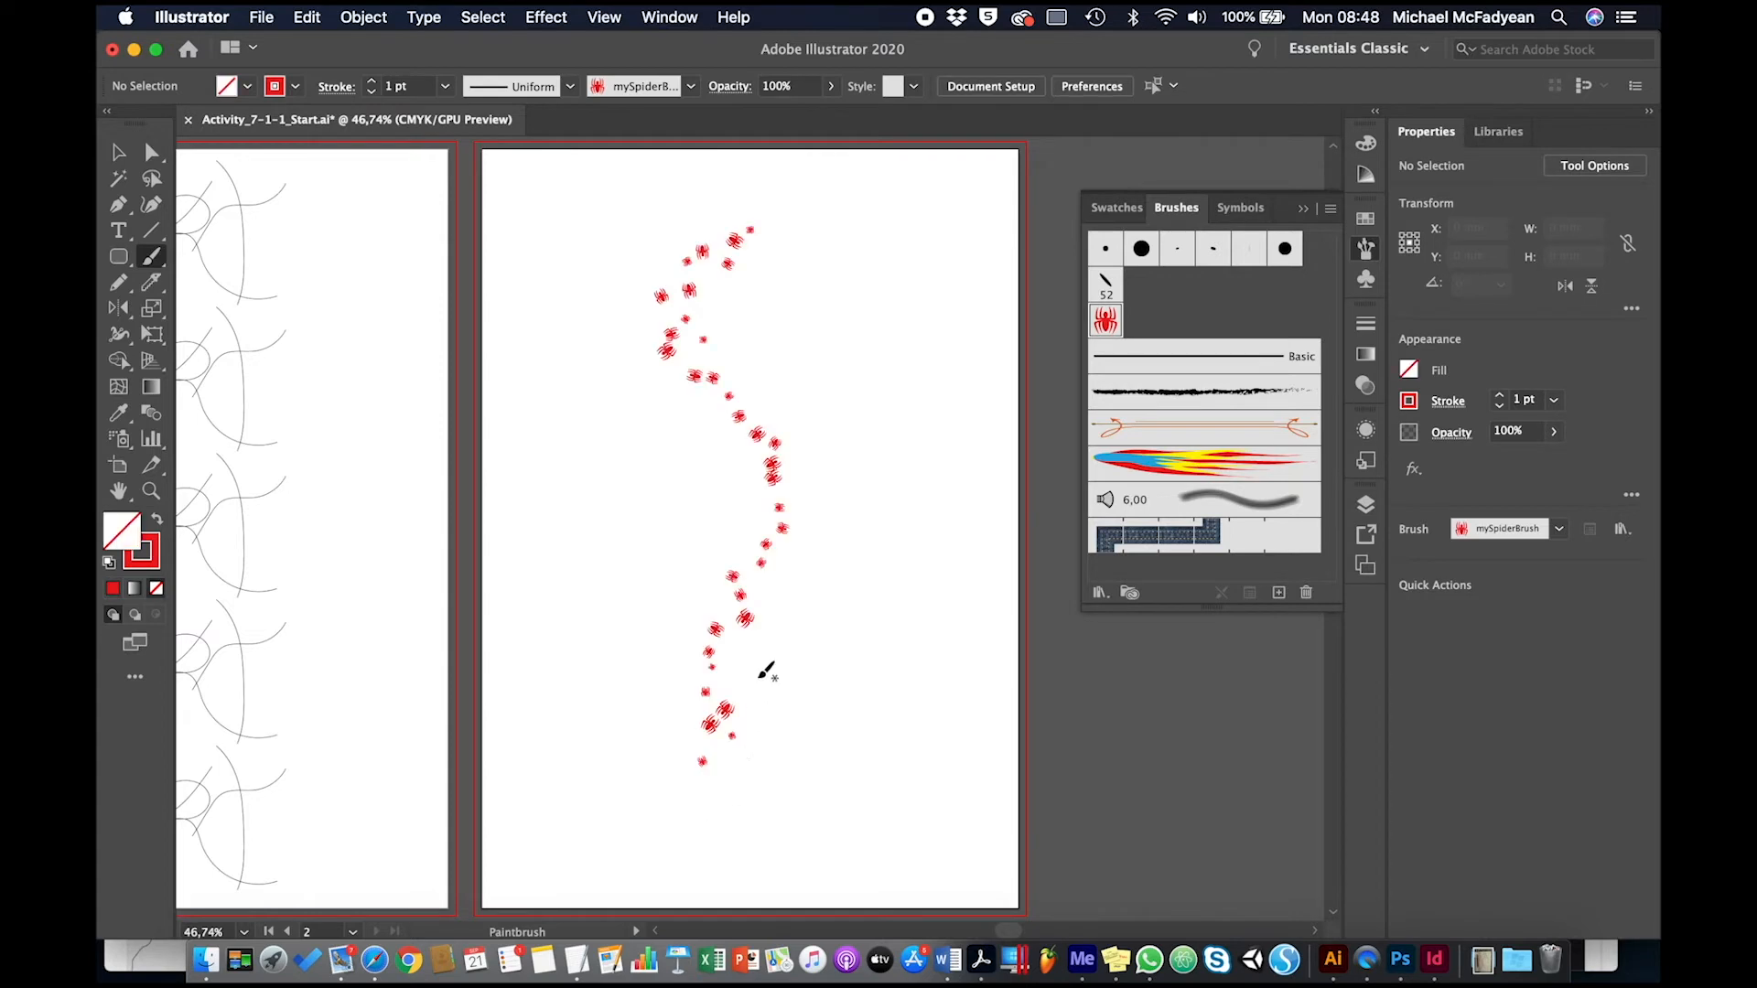
{"action": "mouse_move", "coordinate": [879, 291]}
{"action": "left_mouse_down"}
{"action": "mouse_move", "coordinate": [913, 646]}
{"action": "mouse_move", "coordinate": [865, 851]}
{"action": "left_mouse_up"}
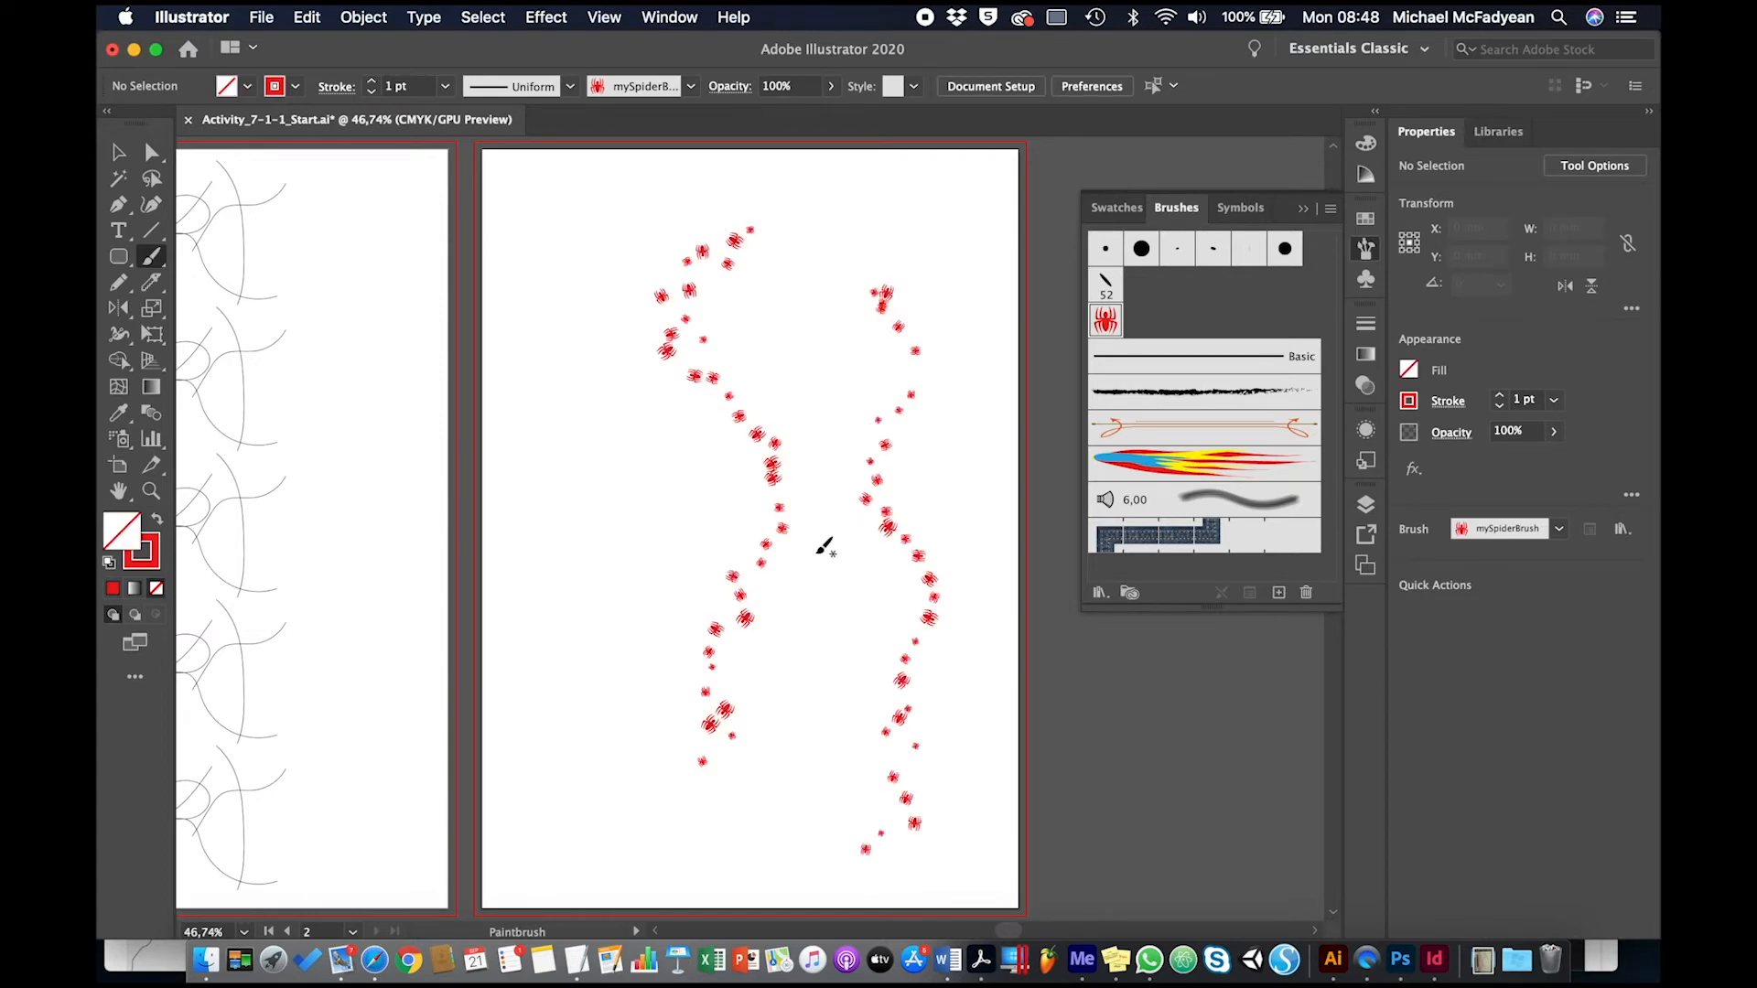
{"action": "key", "text": "super+z"}
{"action": "key", "text": "super+z"}
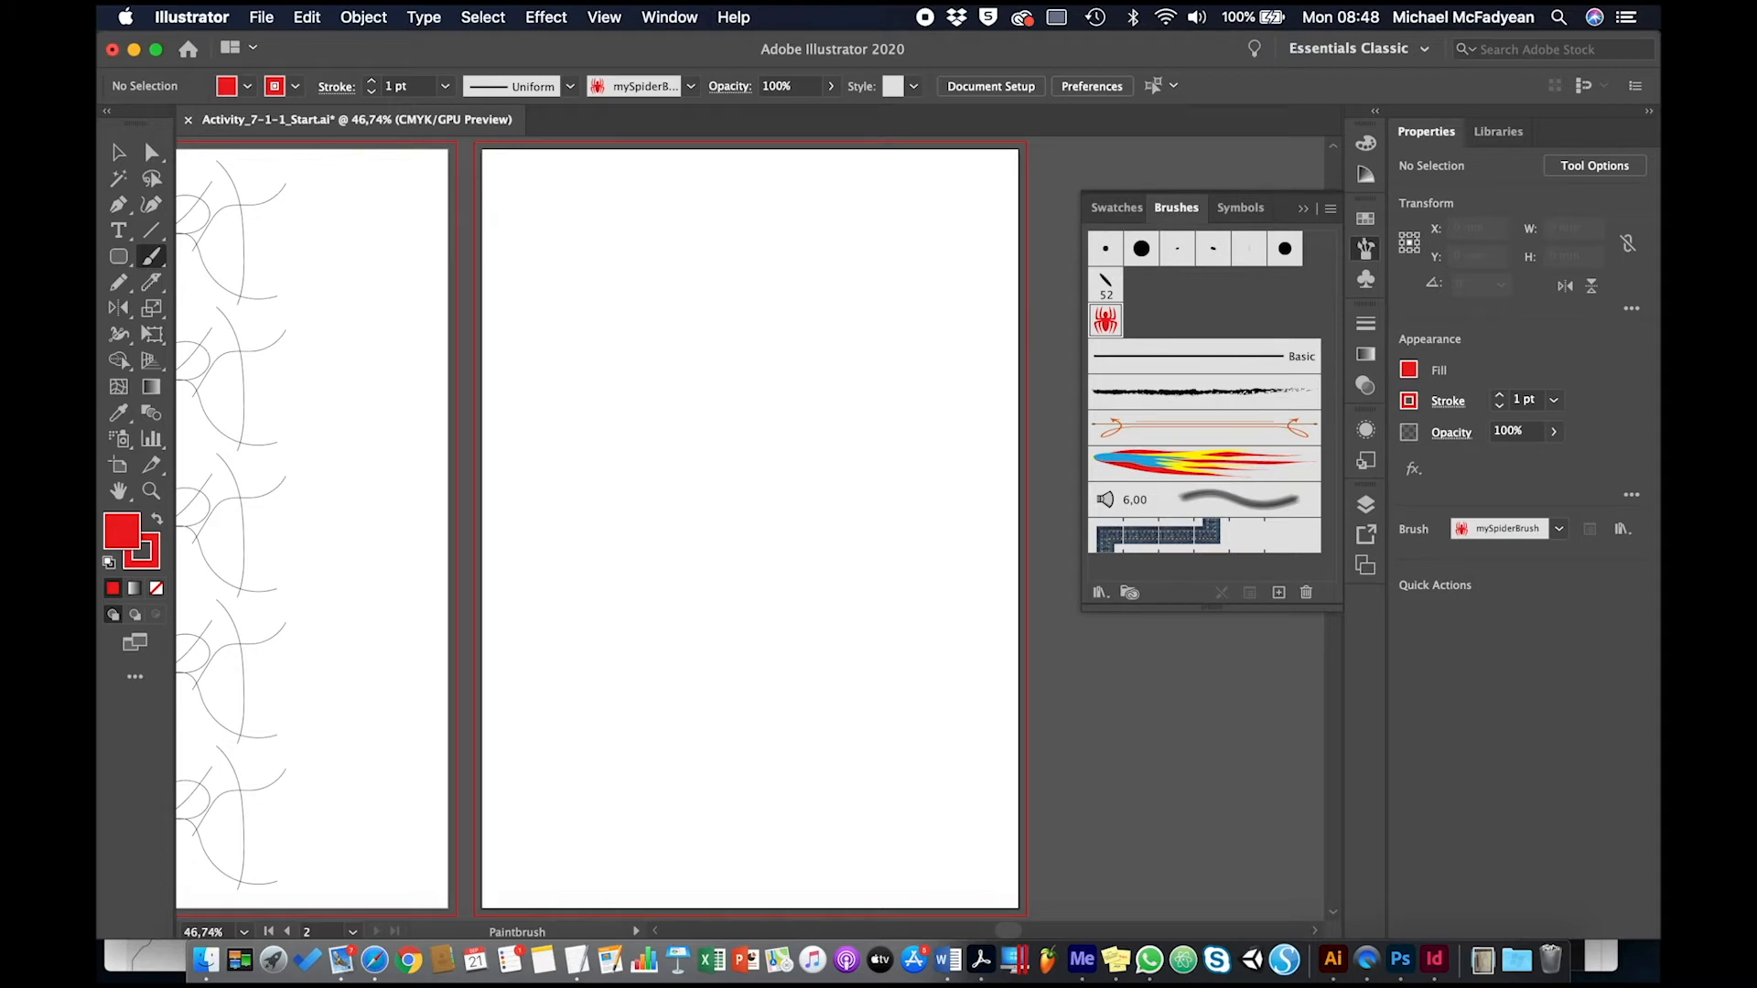
Step: Sketch a spiral about 35 mm wide and 44 mm high with the Pencil tool on the blank artboard
{"action": "left_click", "coordinate": [118, 152]}
{"action": "left_click", "coordinate": [729, 352]}
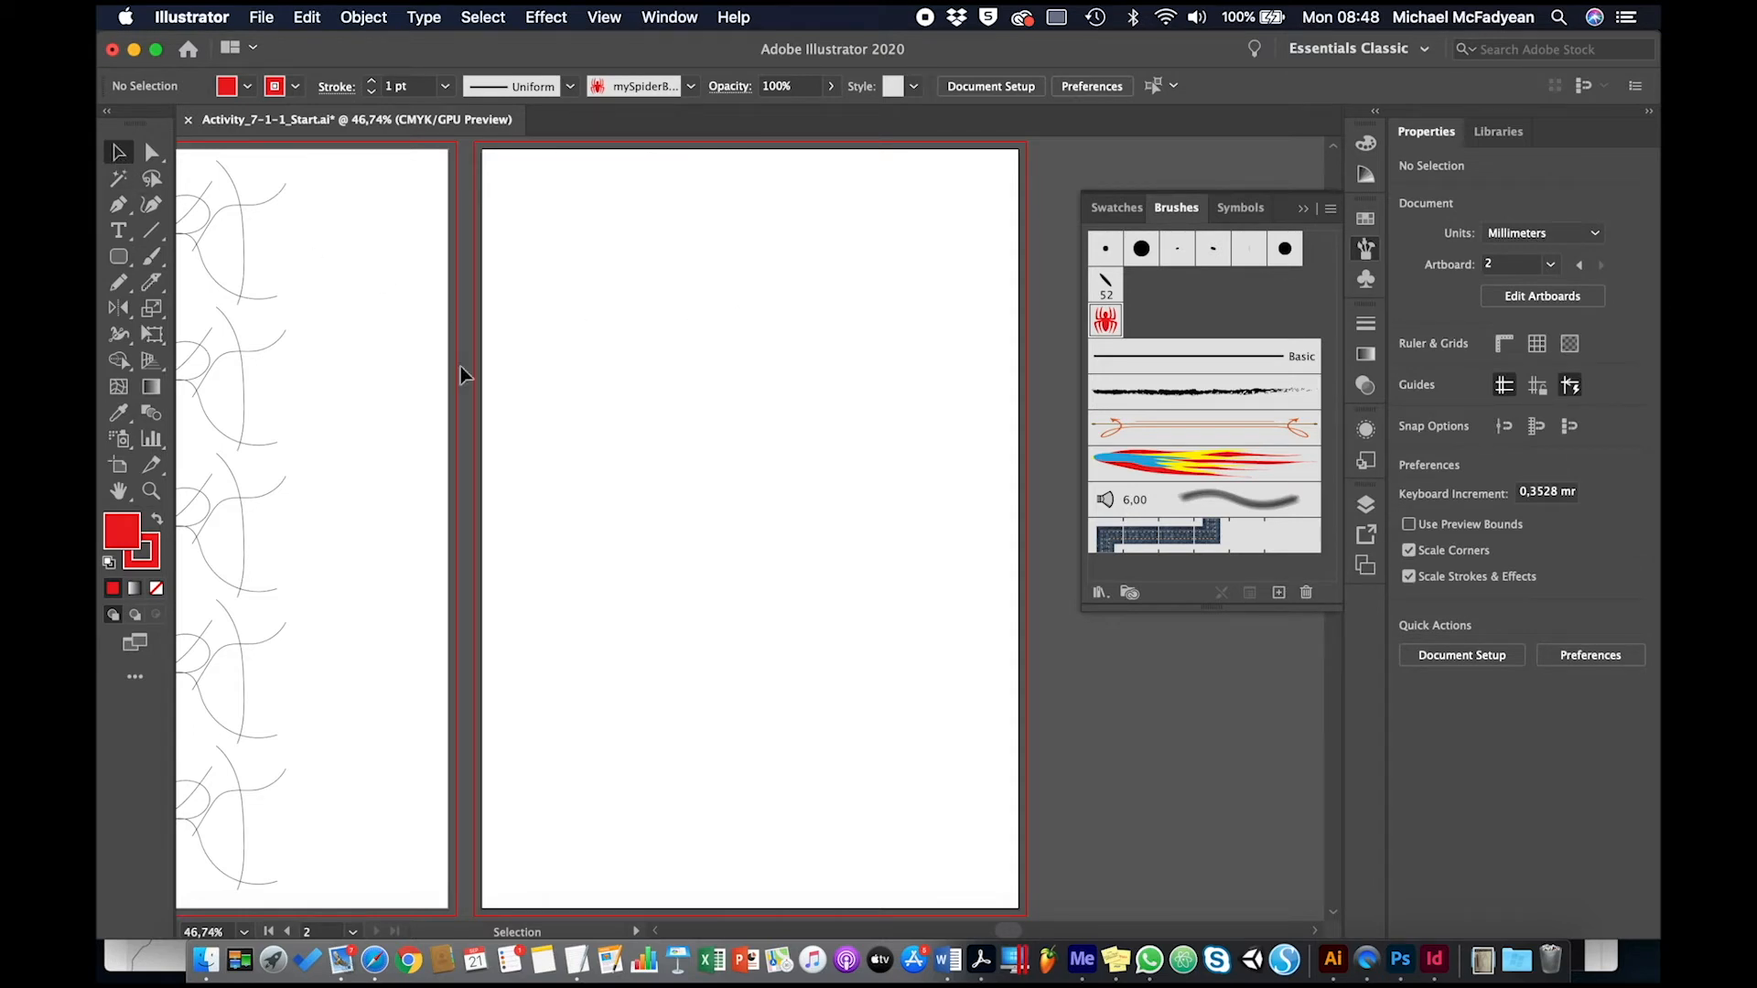
{"action": "left_click", "coordinate": [152, 260]}
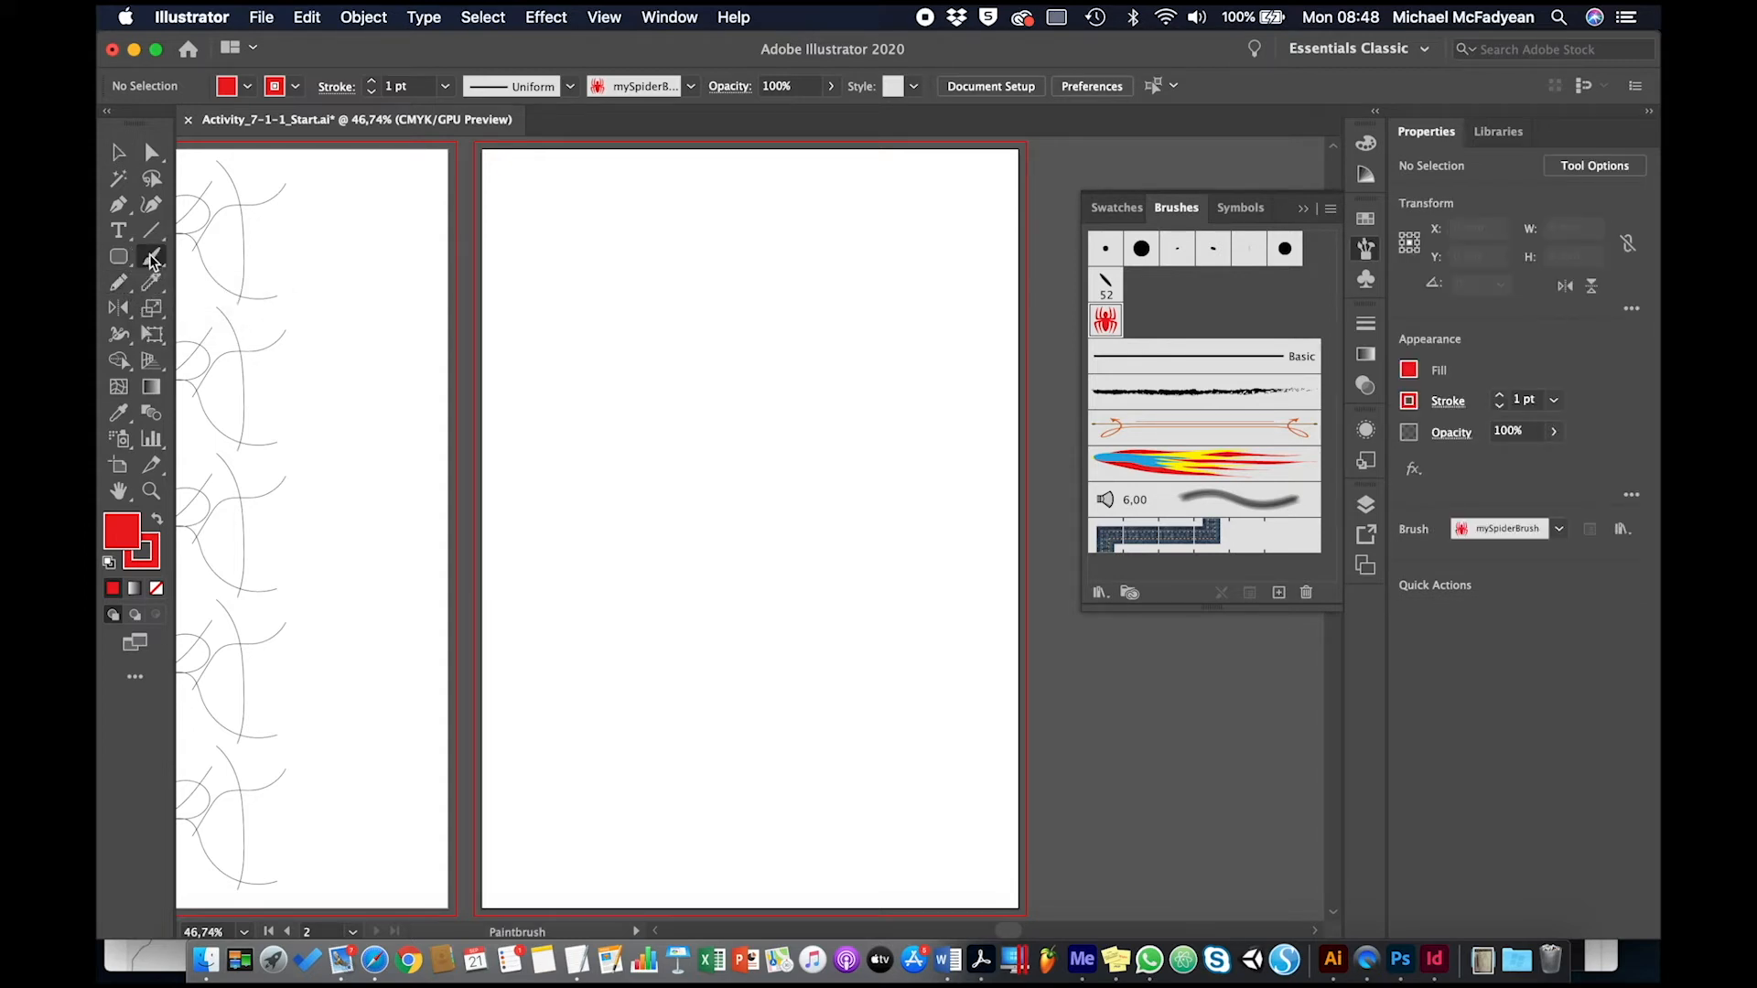
{"action": "left_click", "coordinate": [118, 284]}
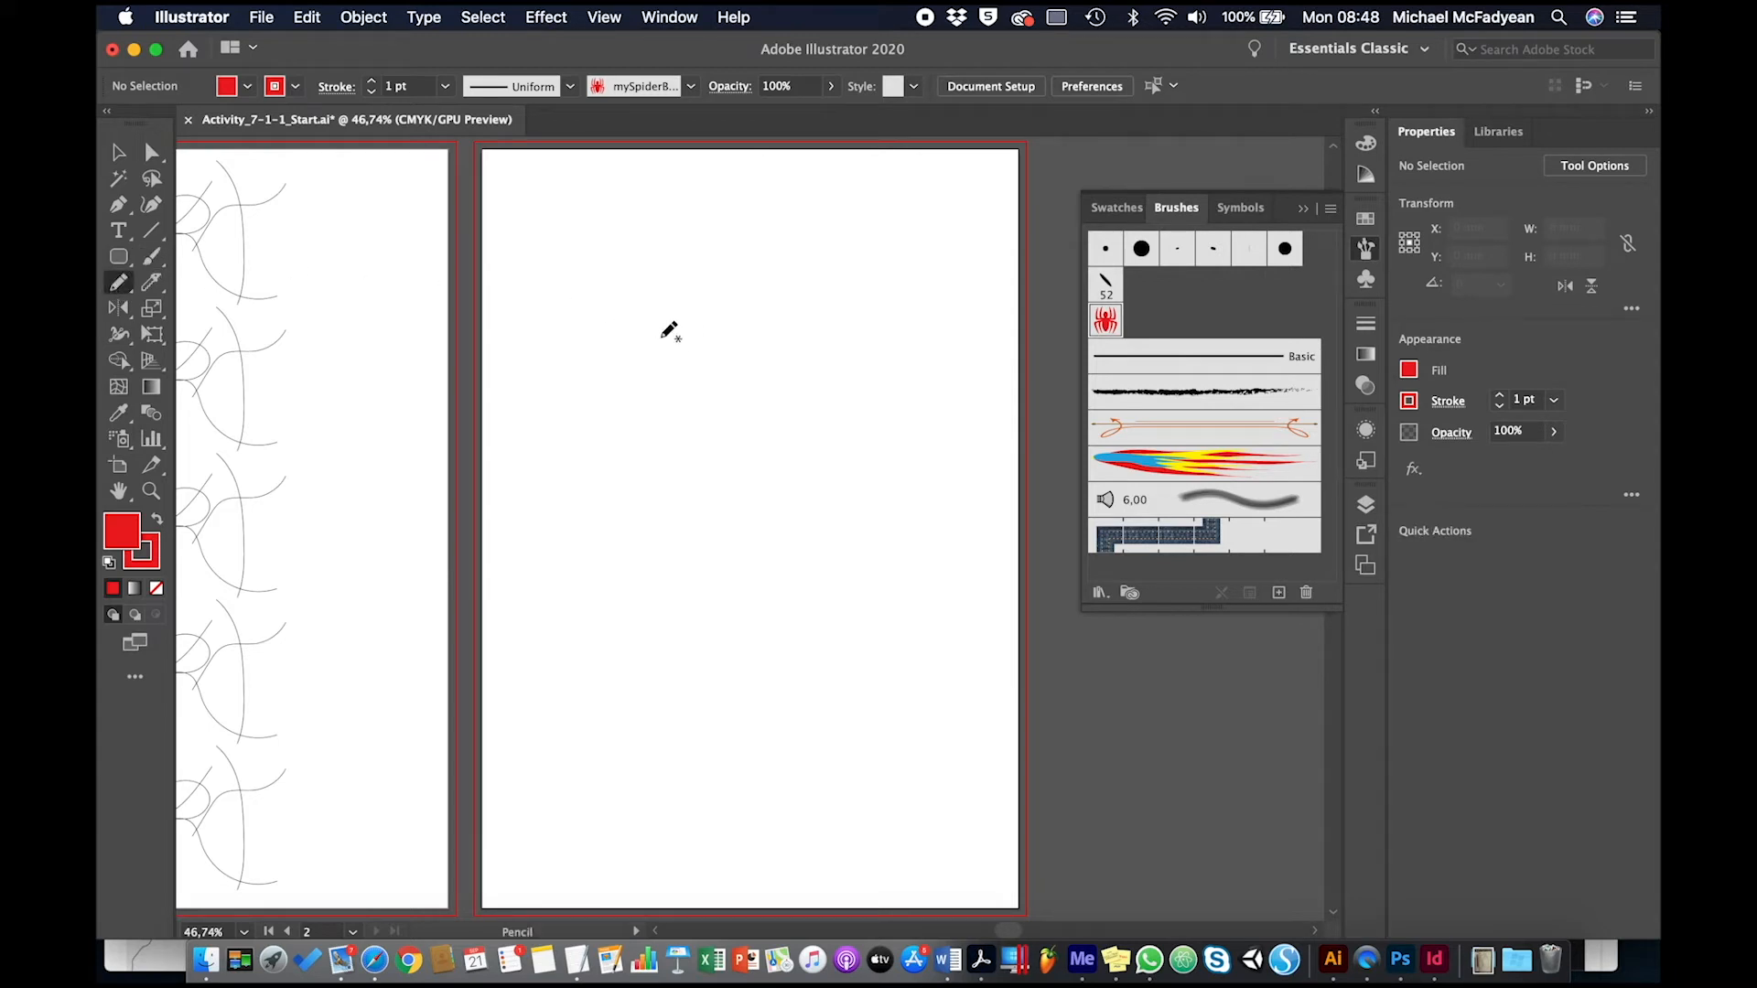
{"action": "mouse_move", "coordinate": [659, 336]}
{"action": "left_mouse_down"}
{"action": "mouse_move", "coordinate": [640, 333]}
{"action": "mouse_move", "coordinate": [639, 355]}
{"action": "mouse_move", "coordinate": [675, 353]}
{"action": "mouse_move", "coordinate": [647, 310]}
{"action": "mouse_move", "coordinate": [616, 353]}
{"action": "mouse_move", "coordinate": [689, 382]}
{"action": "mouse_move", "coordinate": [670, 290]}
{"action": "mouse_move", "coordinate": [631, 290]}
{"action": "left_mouse_up"}
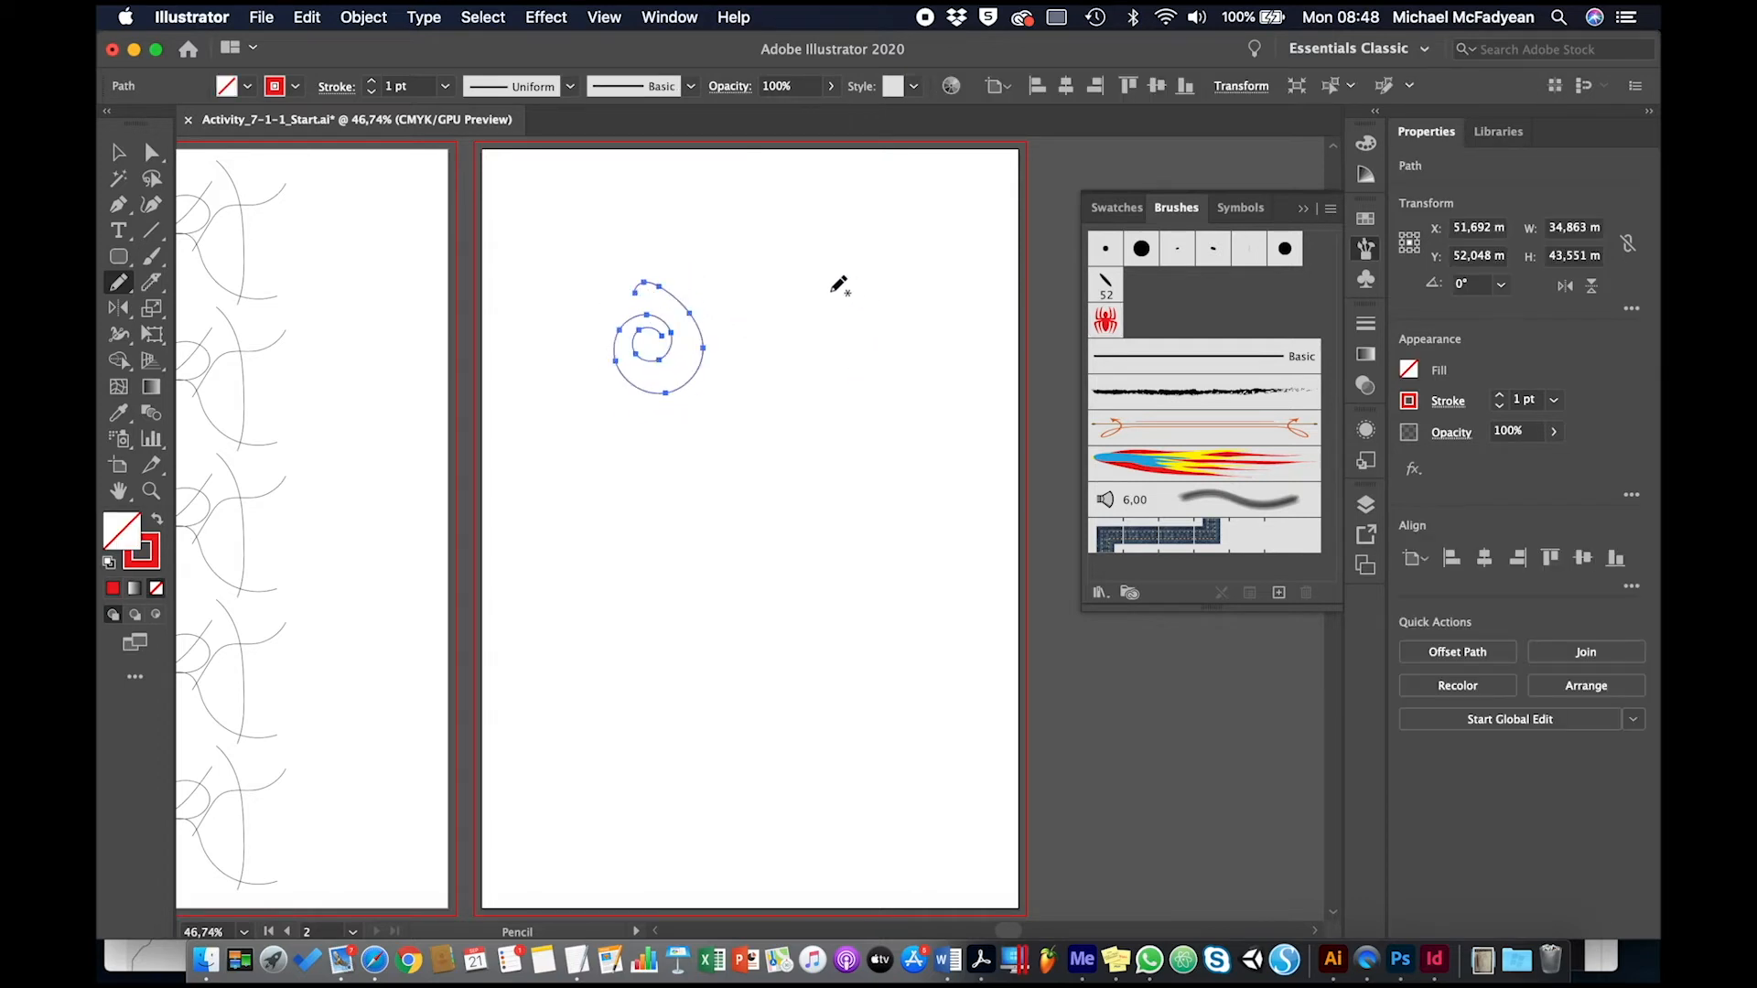
Step: Try sketching a zigzag and a small triangle beside the spiral with the Pencil tool, and undo them
{"action": "mouse_move", "coordinate": [756, 354]}
{"action": "left_mouse_down"}
{"action": "mouse_move", "coordinate": [806, 307]}
{"action": "mouse_move", "coordinate": [867, 369]}
{"action": "mouse_move", "coordinate": [942, 296]}
{"action": "mouse_move", "coordinate": [1001, 370]}
{"action": "left_mouse_up"}
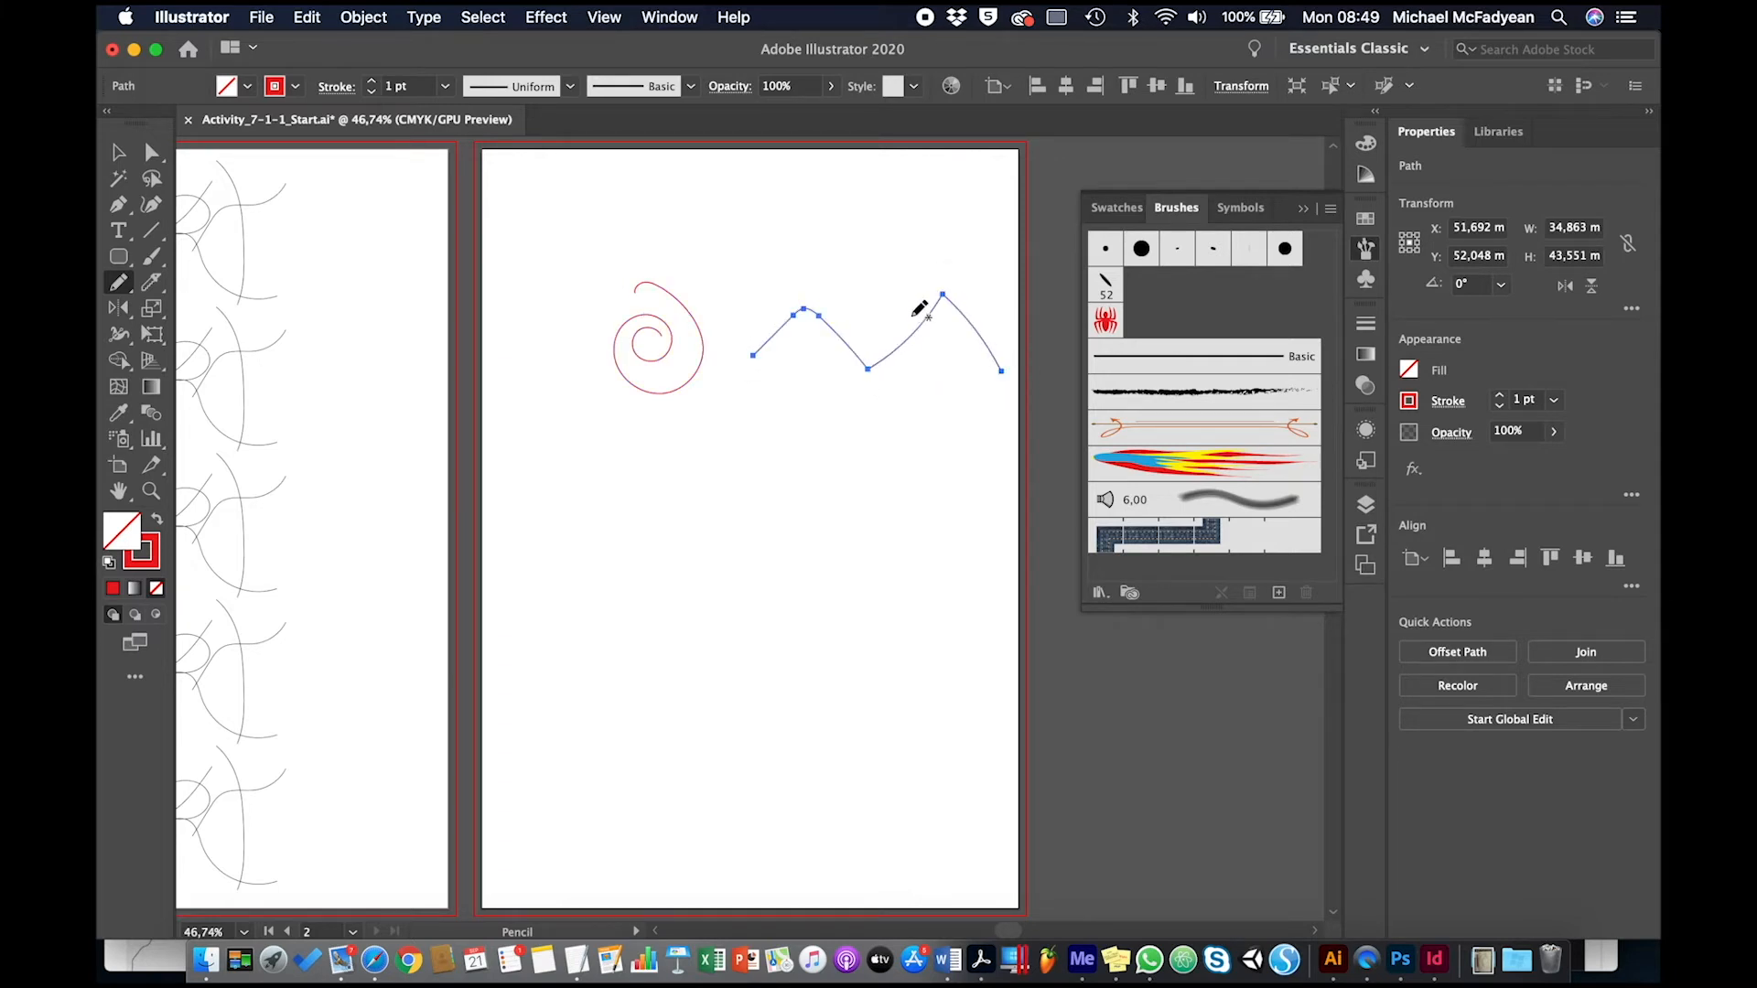
{"action": "mouse_move", "coordinate": [909, 310]}
{"action": "left_mouse_down"}
{"action": "mouse_move", "coordinate": [877, 337]}
{"action": "mouse_move", "coordinate": [827, 302]}
{"action": "mouse_move", "coordinate": [894, 286]}
{"action": "mouse_move", "coordinate": [878, 344]}
{"action": "mouse_move", "coordinate": [837, 298]}
{"action": "mouse_move", "coordinate": [904, 320]}
{"action": "mouse_move", "coordinate": [855, 301]}
{"action": "left_mouse_up"}
{"action": "key", "text": "super+z"}
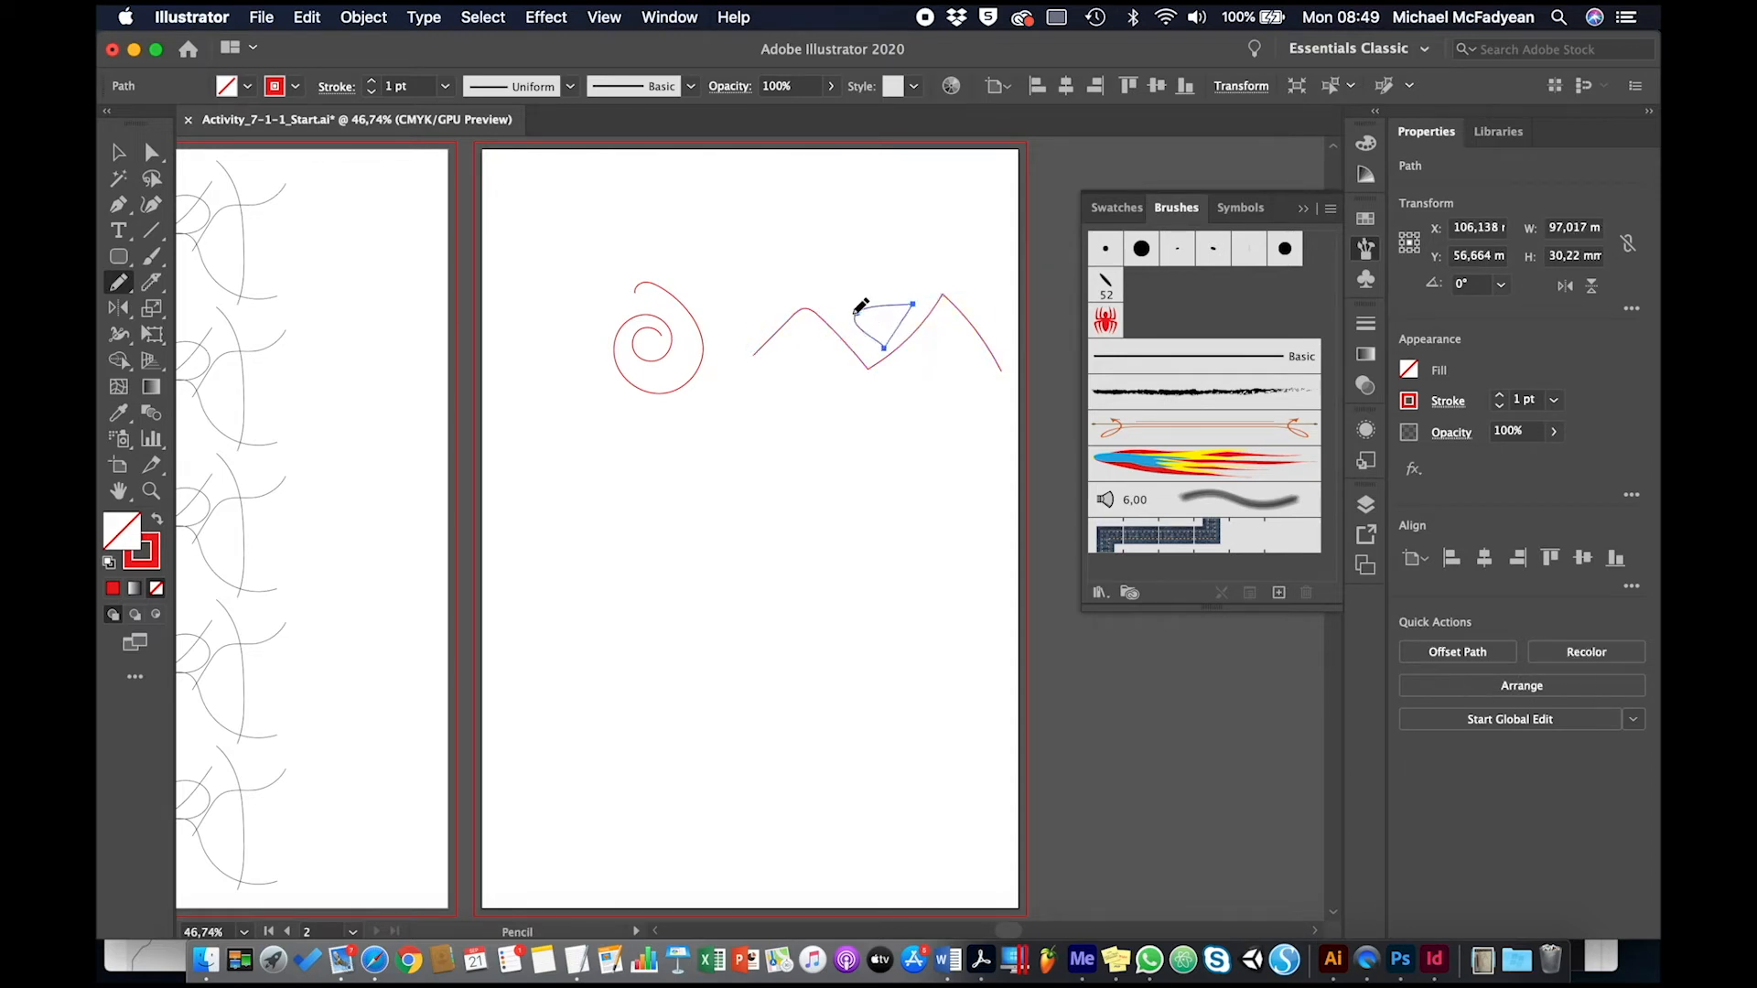
{"action": "key", "text": "super+z"}
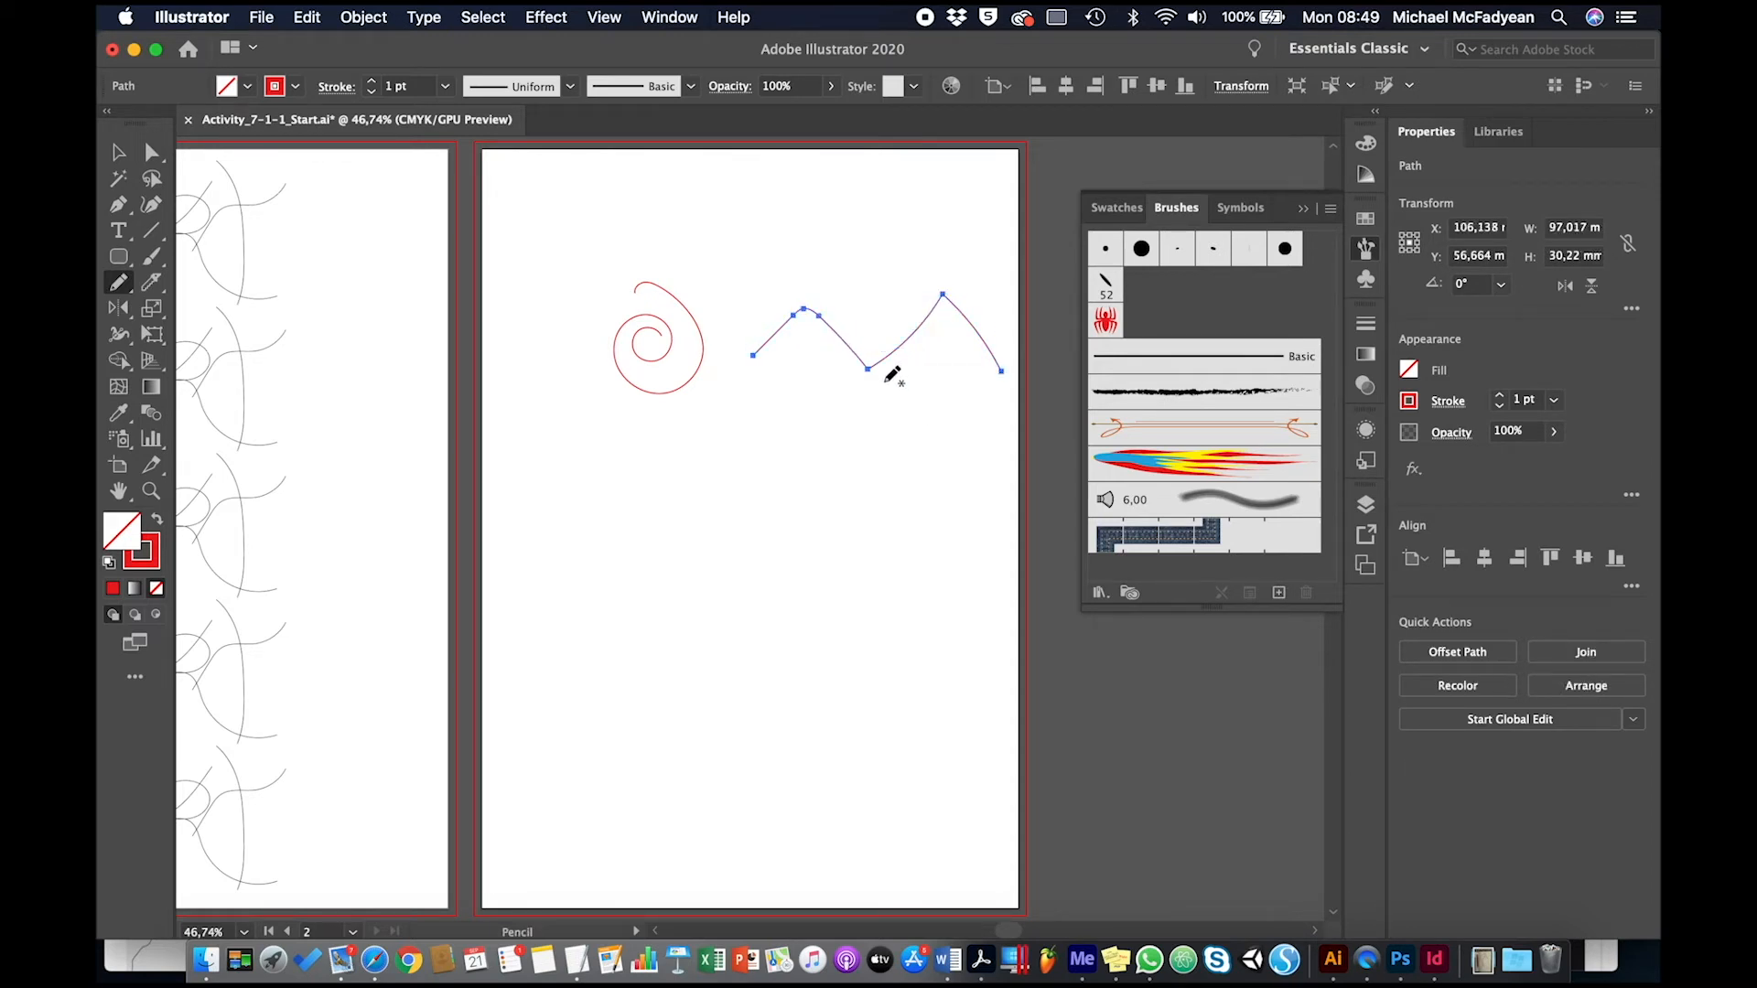
{"action": "key", "text": "super+z"}
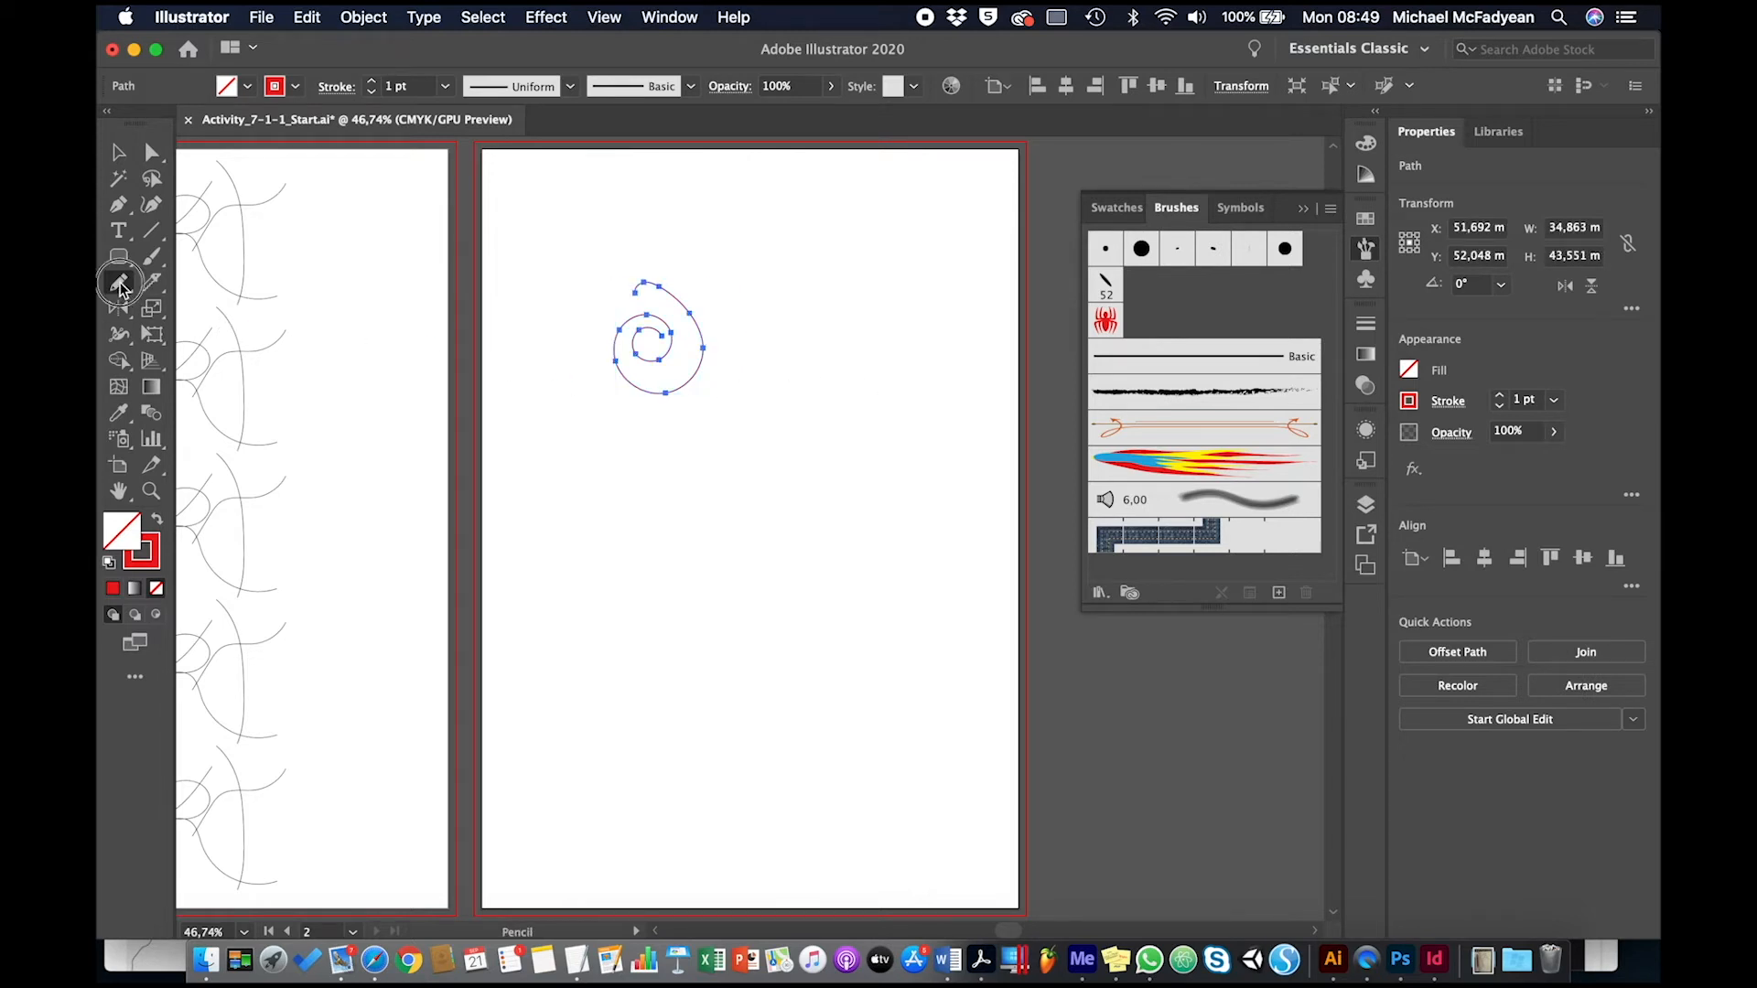
Step: Set the Pencil tool's fidelity to the most accurate setting
{"action": "double_click", "coordinate": [119, 285]}
{"action": "left_click_drag", "start_coordinate": [381, 215], "coordinate": [121, 218]}
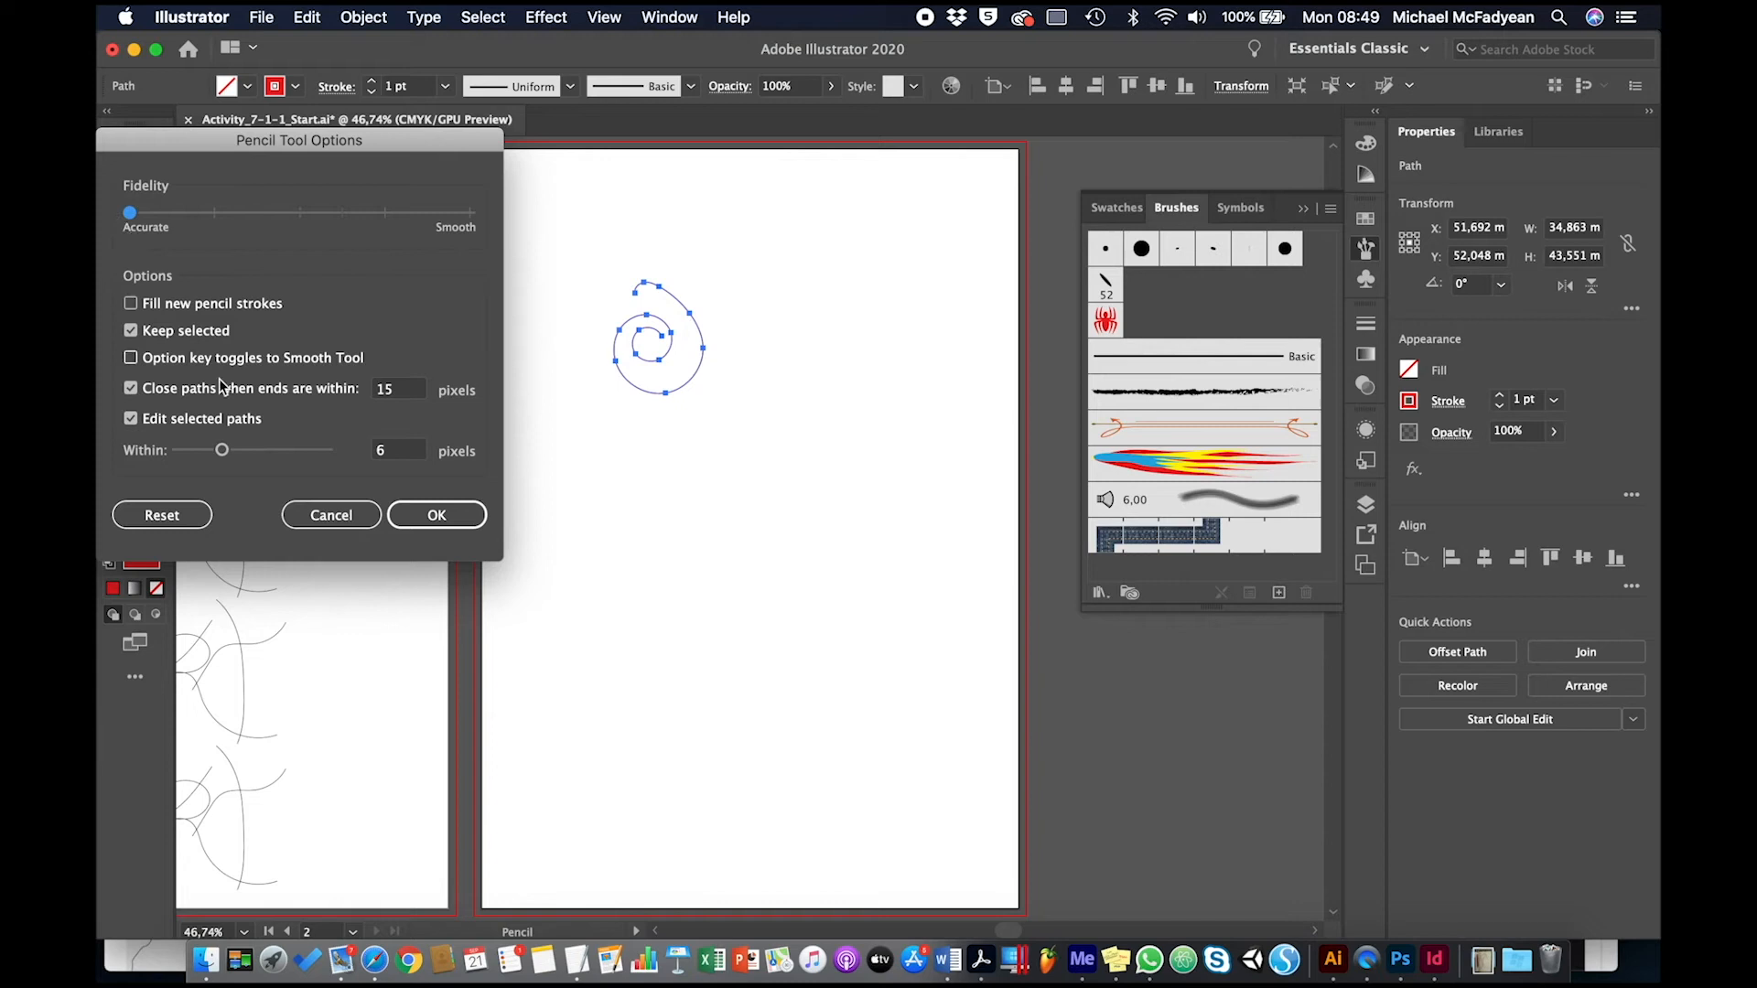
{"action": "left_click", "coordinate": [436, 514]}
Step: Sketch a two-peaked zigzag beside the spiral, with triangles under both peaks and in the valley, about 98 by 31 mm overall
{"action": "mouse_move", "coordinate": [737, 371]}
{"action": "left_mouse_down"}
{"action": "mouse_move", "coordinate": [823, 298]}
{"action": "mouse_move", "coordinate": [863, 360]}
{"action": "mouse_move", "coordinate": [903, 346]}
{"action": "mouse_move", "coordinate": [935, 296]}
{"action": "mouse_move", "coordinate": [989, 370]}
{"action": "mouse_move", "coordinate": [925, 351]}
{"action": "mouse_move", "coordinate": [933, 336]}
{"action": "mouse_move", "coordinate": [963, 374]}
{"action": "mouse_move", "coordinate": [917, 365]}
{"action": "left_mouse_up"}
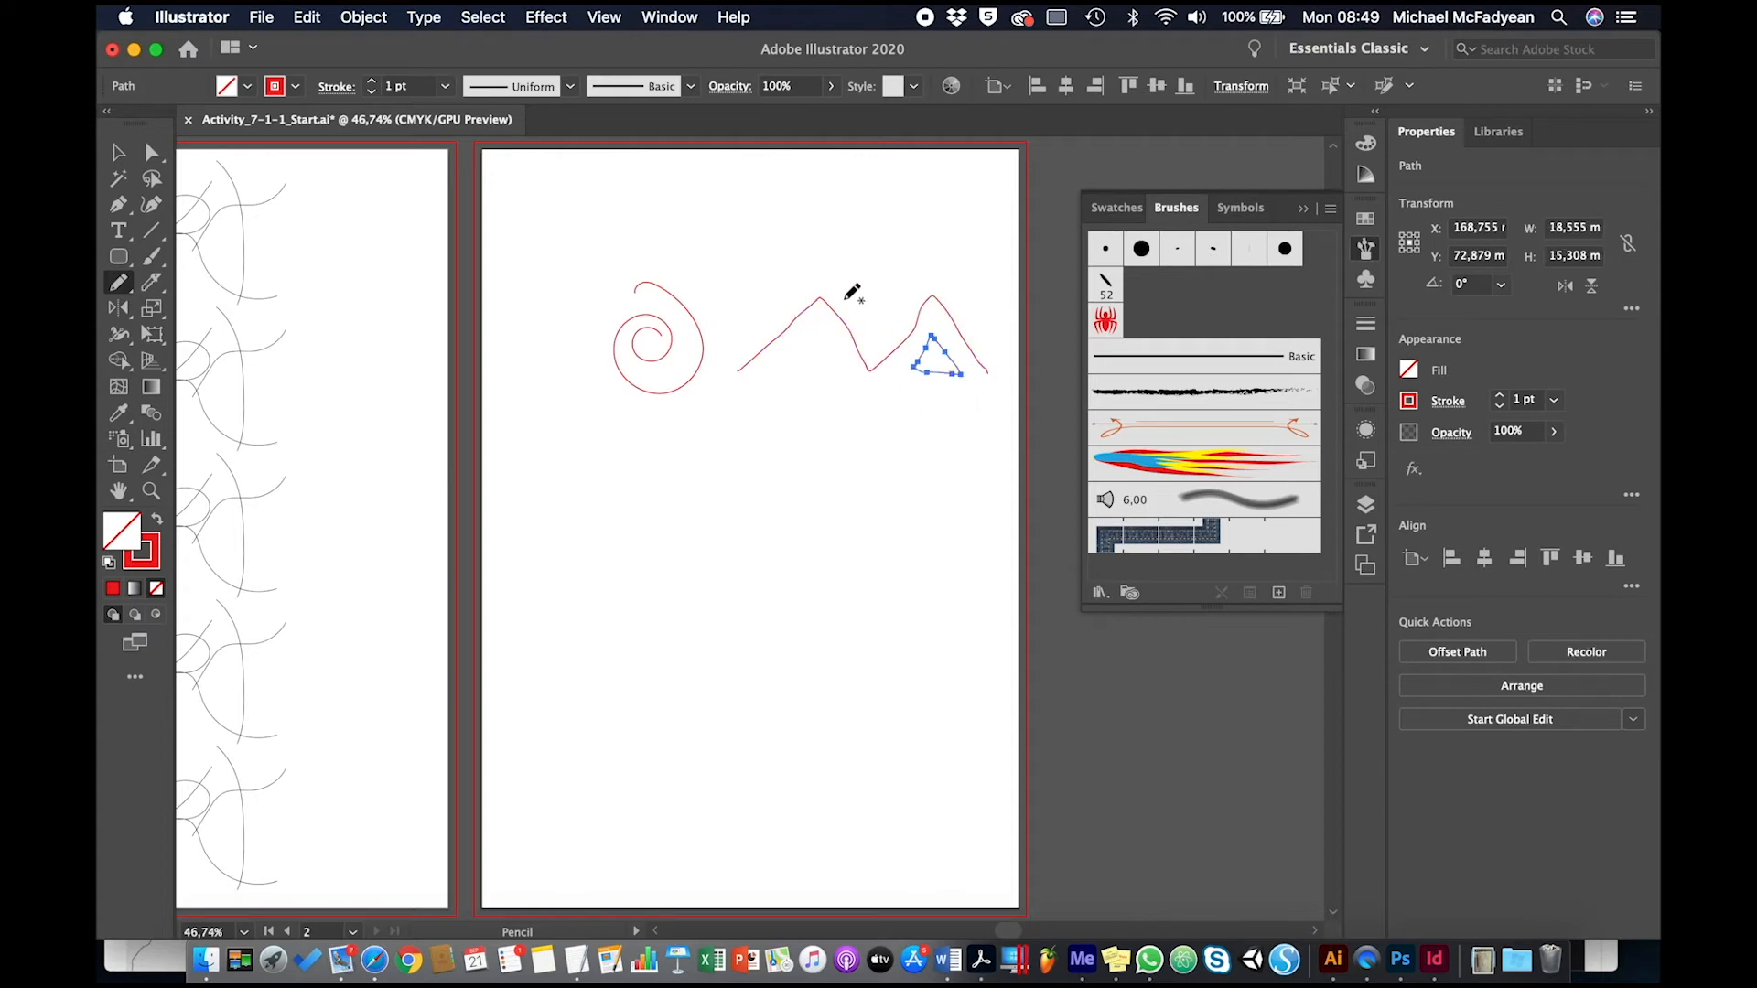
{"action": "mouse_move", "coordinate": [843, 297]}
{"action": "left_mouse_down"}
{"action": "mouse_move", "coordinate": [873, 342]}
{"action": "mouse_move", "coordinate": [899, 300]}
{"action": "mouse_move", "coordinate": [851, 299]}
{"action": "mouse_move", "coordinate": [784, 366]}
{"action": "mouse_move", "coordinate": [841, 367]}
{"action": "mouse_move", "coordinate": [815, 330]}
{"action": "left_mouse_up"}
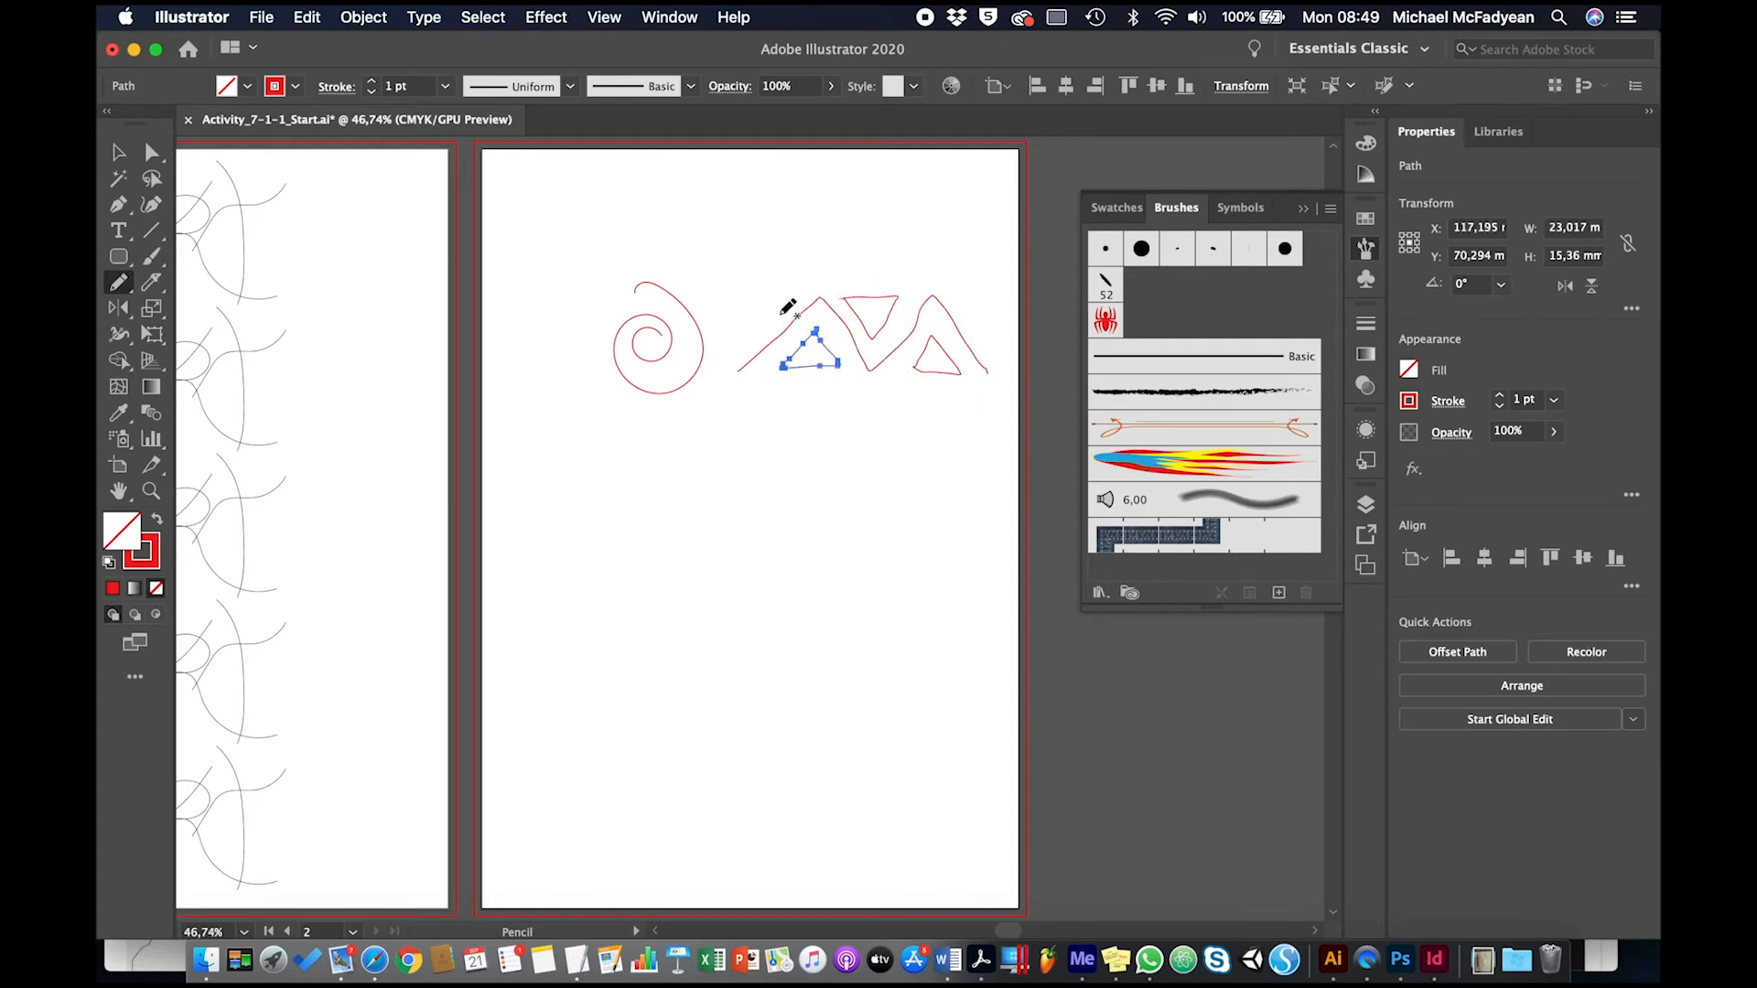
{"action": "left_click", "coordinate": [118, 152]}
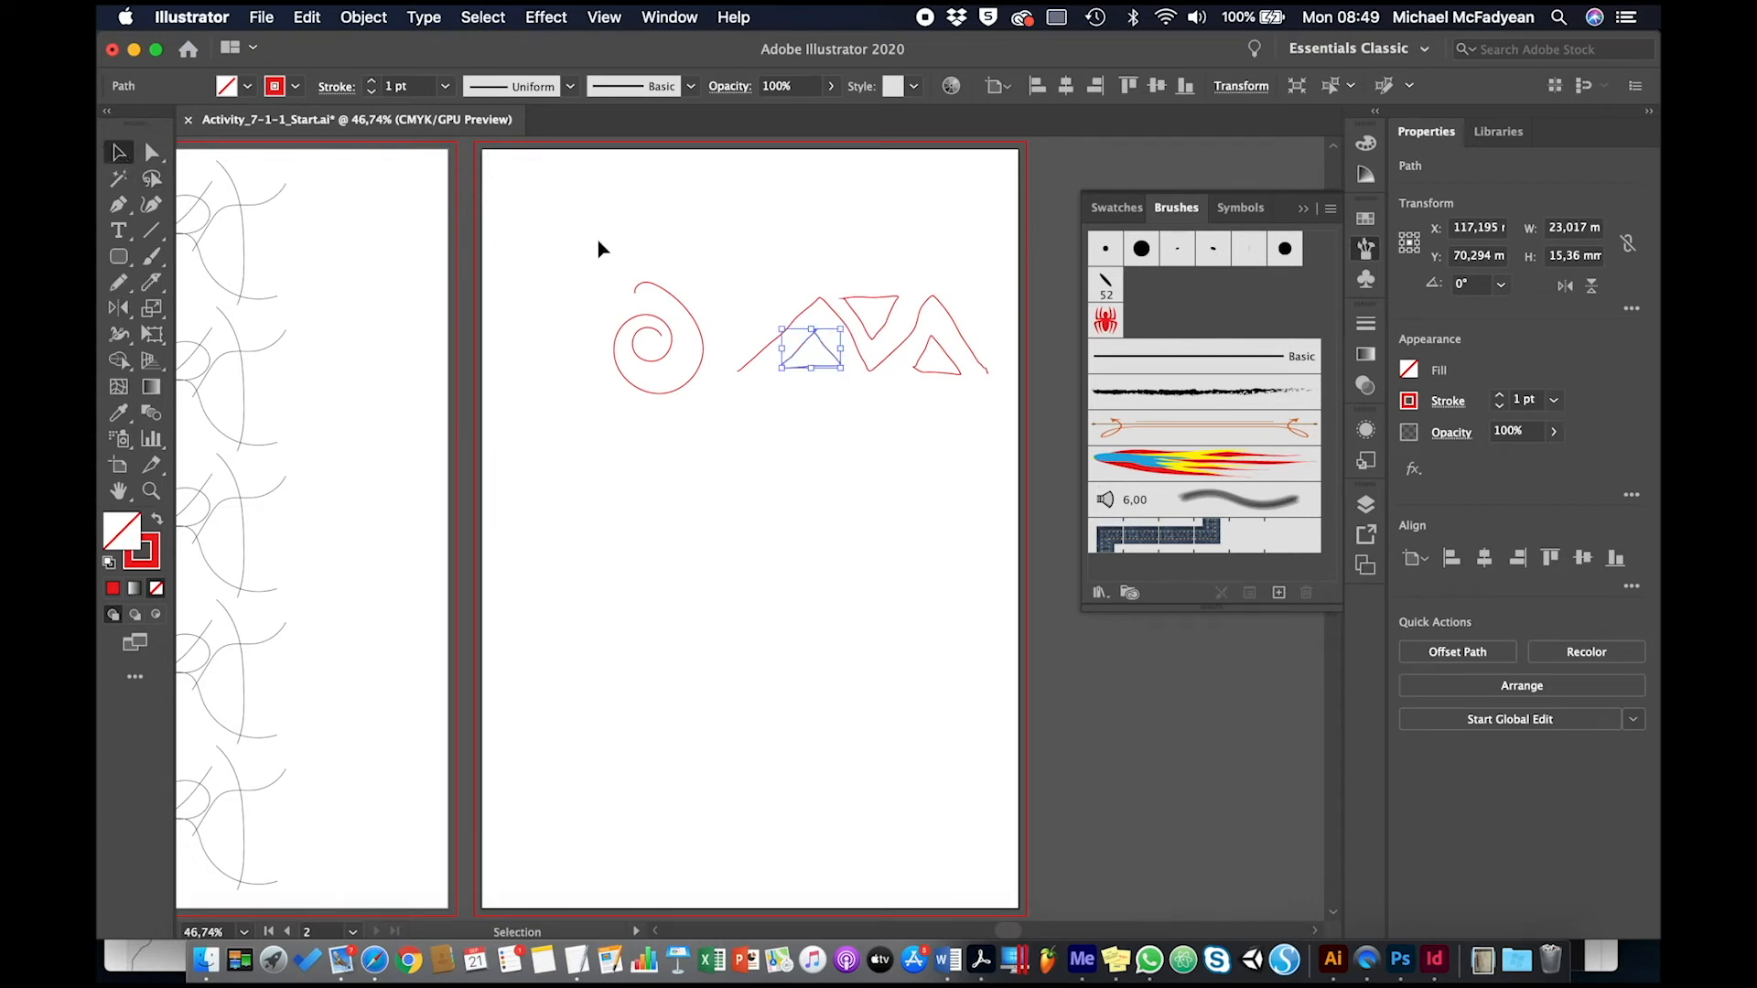
Step: Try thickening the spiral, zigzag and triangle strokes with the Width tool, and undo the width changes
{"action": "left_click_drag", "start_coordinate": [598, 244], "coordinate": [691, 389]}
{"action": "left_click", "coordinate": [118, 307]}
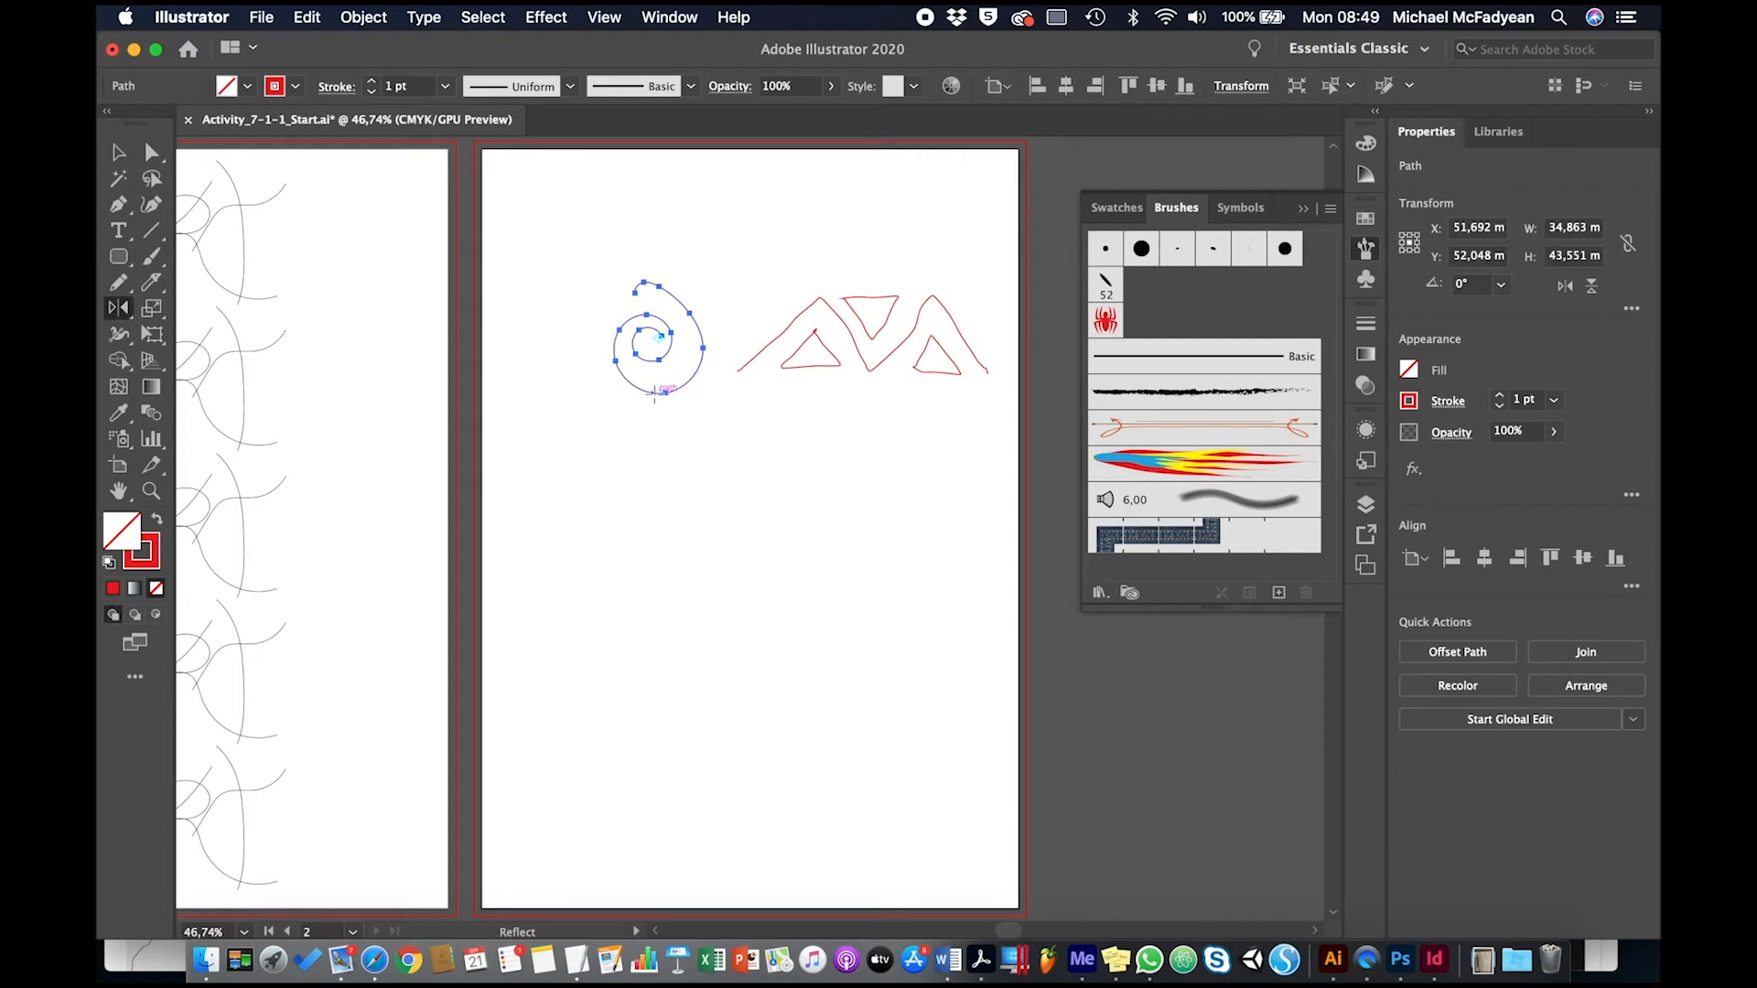
{"action": "left_click", "coordinate": [118, 334]}
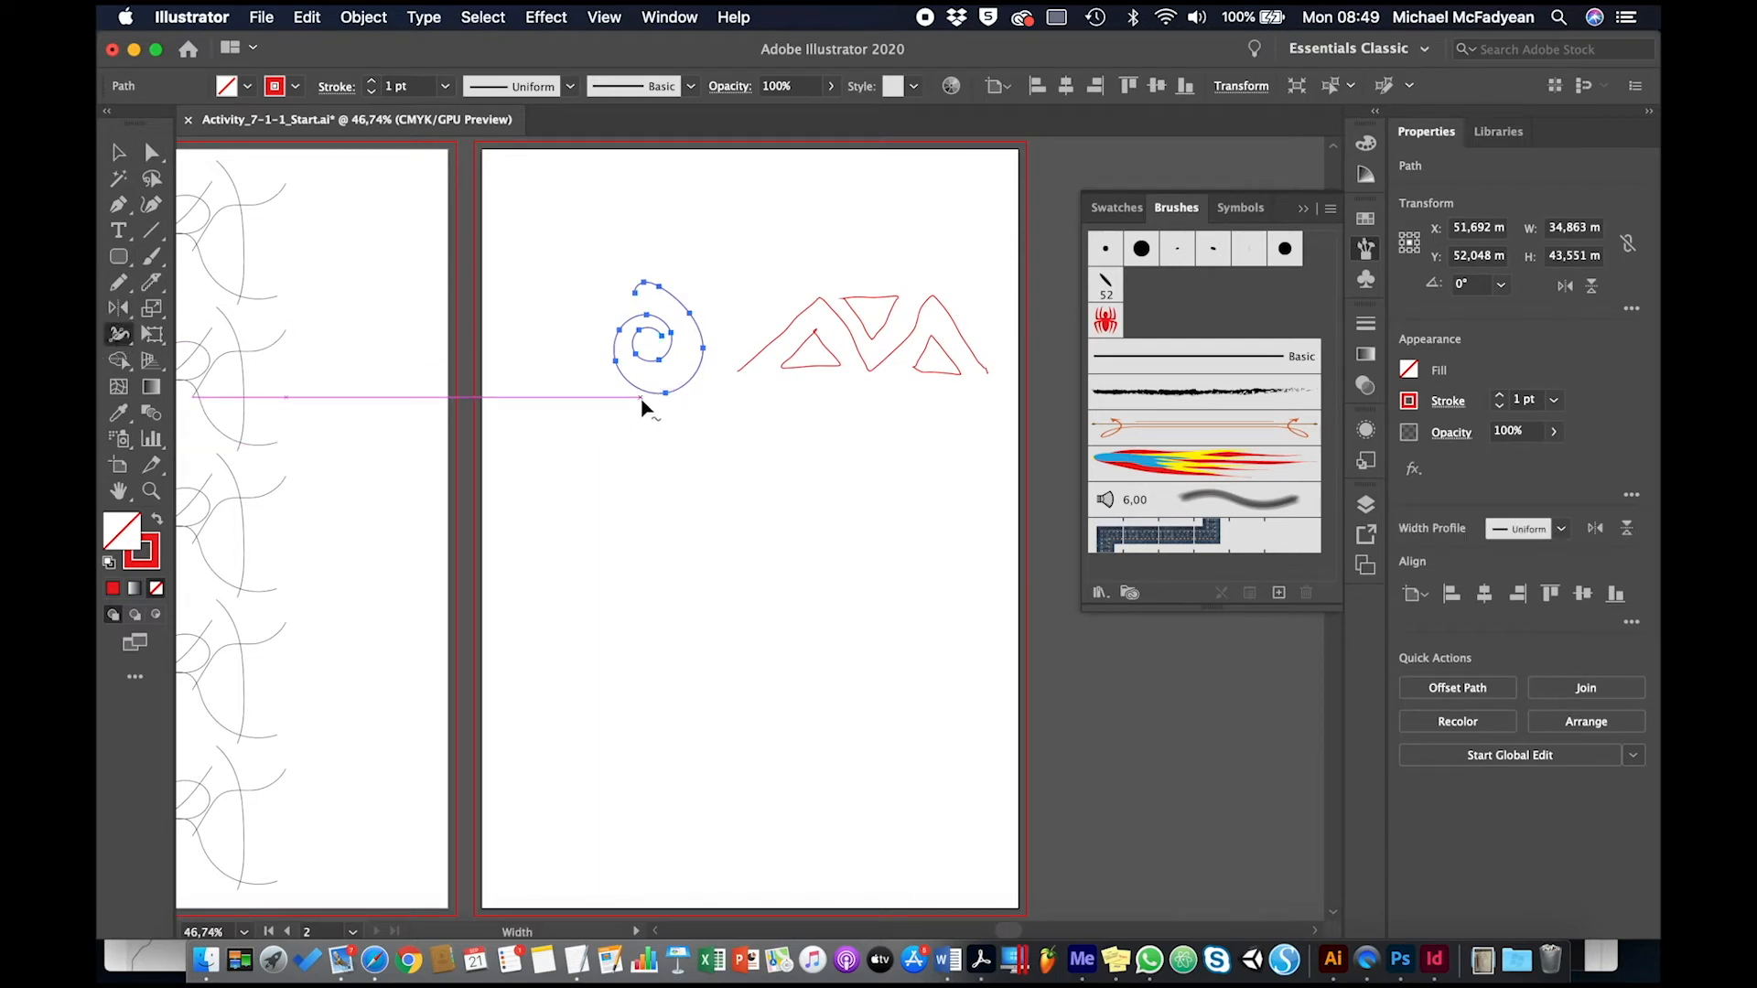
{"action": "left_click_drag", "start_coordinate": [645, 401], "coordinate": [657, 423]}
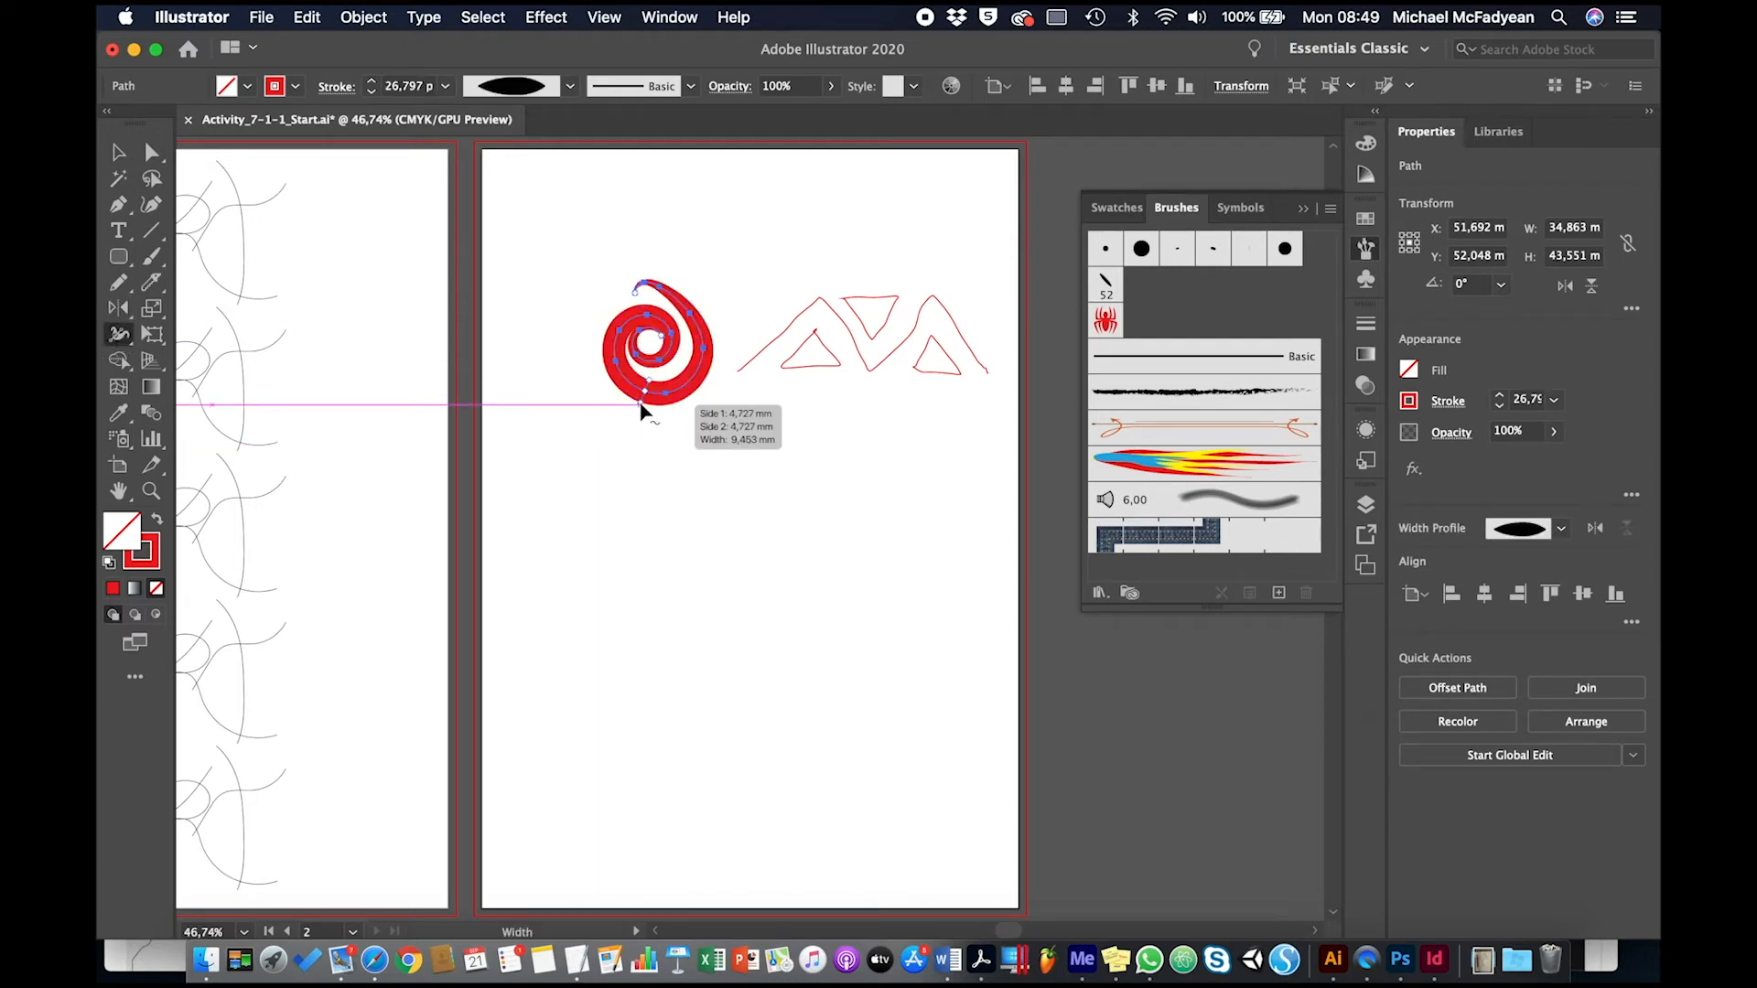
{"action": "left_click_drag", "start_coordinate": [808, 376], "coordinate": [778, 323]}
{"action": "mouse_move", "coordinate": [941, 303]}
{"action": "left_mouse_down"}
{"action": "mouse_move", "coordinate": [902, 333]}
{"action": "mouse_move", "coordinate": [931, 390]}
{"action": "left_mouse_up"}
{"action": "key", "text": "super+z"}
{"action": "key", "text": "super+z"}
{"action": "key", "text": "super+z"}
{"action": "key", "text": "super+z"}
{"action": "key", "text": "super+z"}
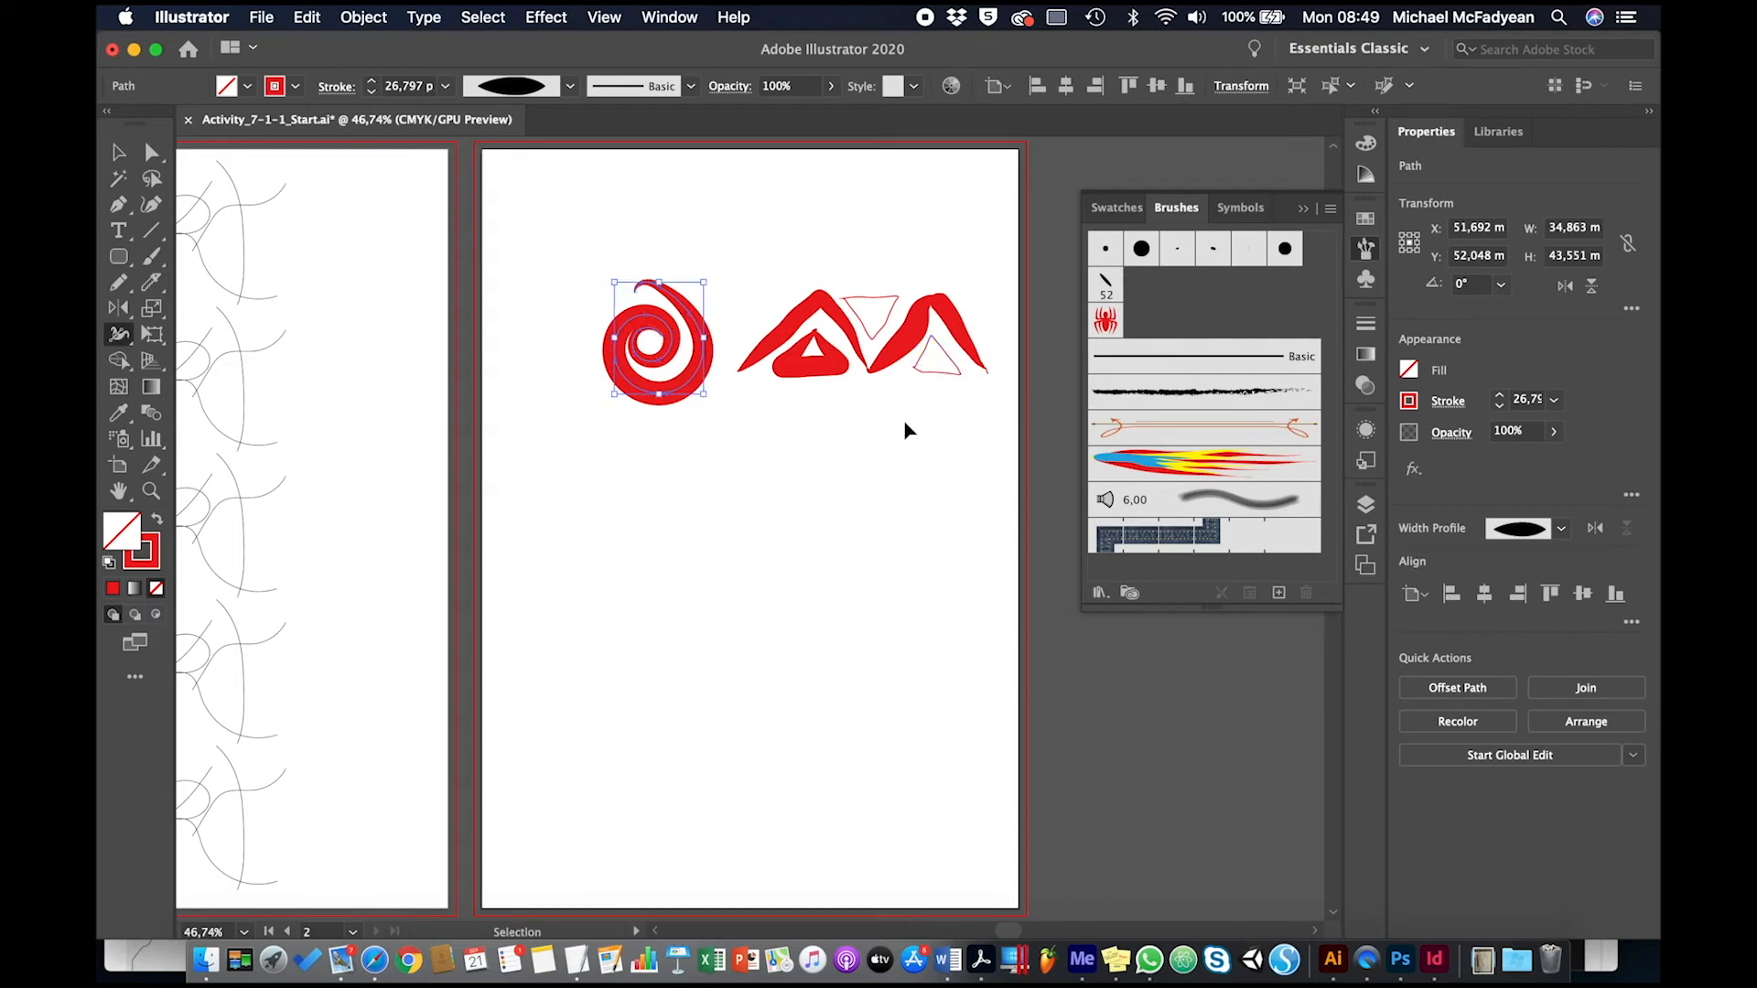
{"action": "key", "text": "super+z"}
{"action": "key", "text": "super+z"}
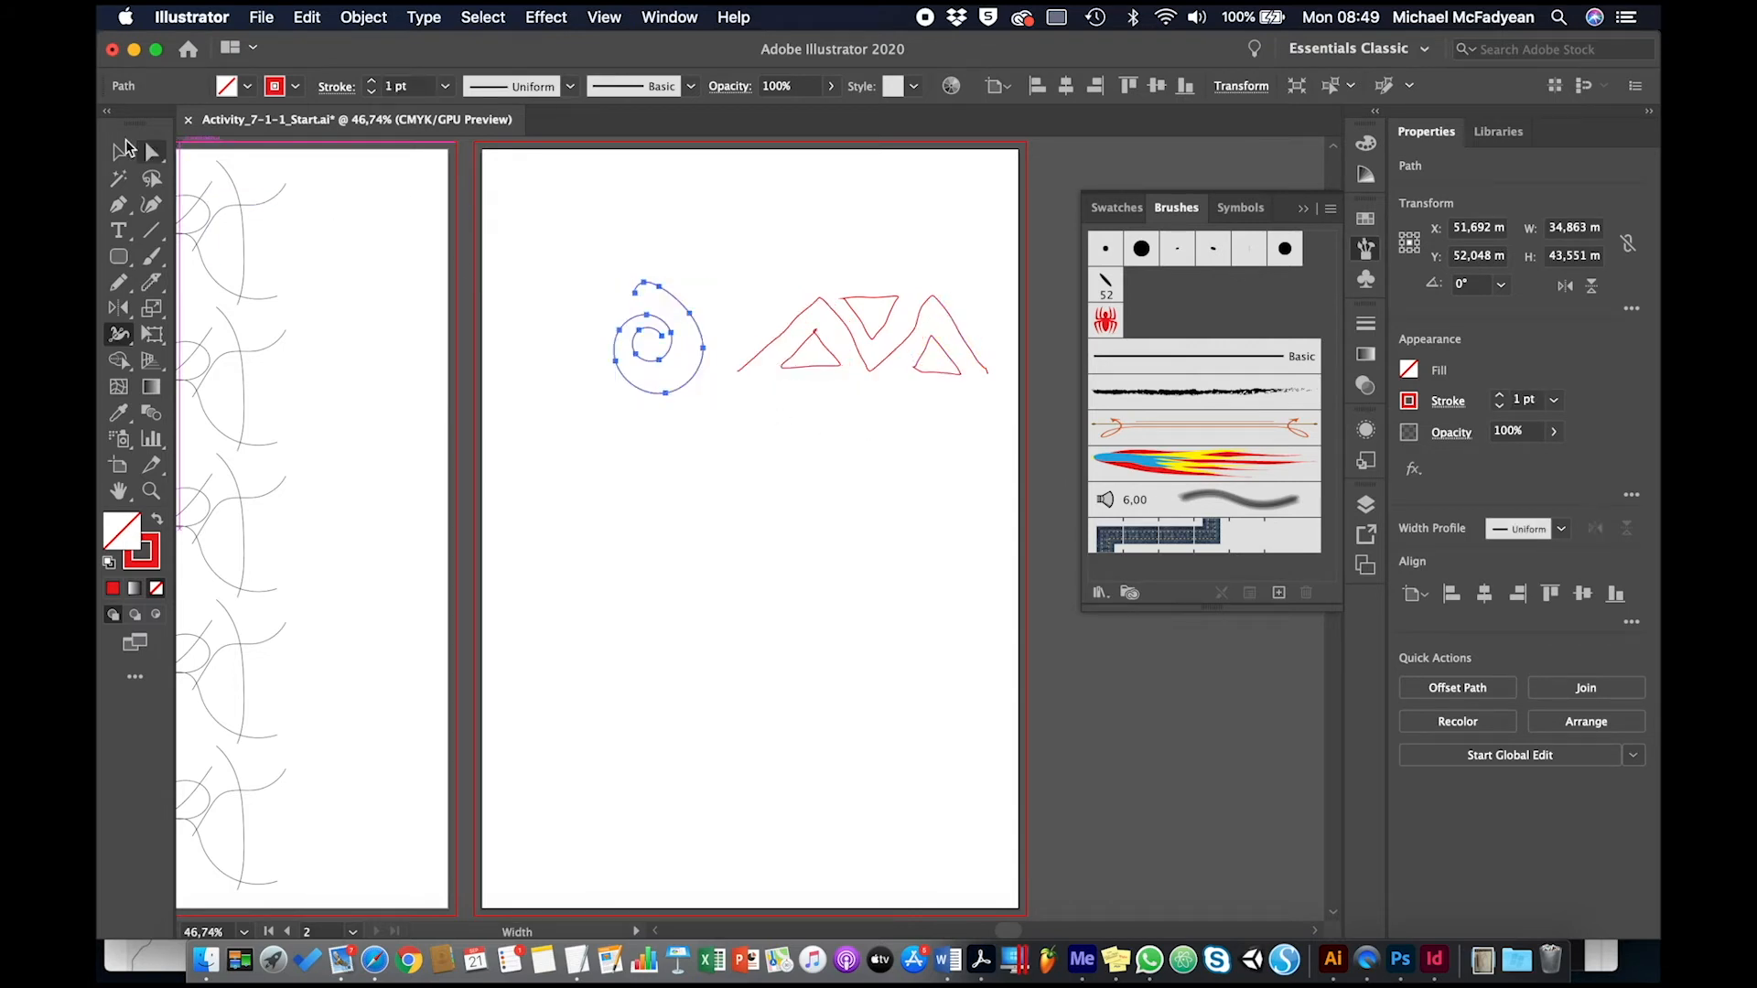
Step: Give the spiral, zigzag and triangles the width profile tapered at both ends and a 14 pt stroke
{"action": "key", "text": "v"}
{"action": "left_click_drag", "start_coordinate": [550, 230], "coordinate": [1006, 453]}
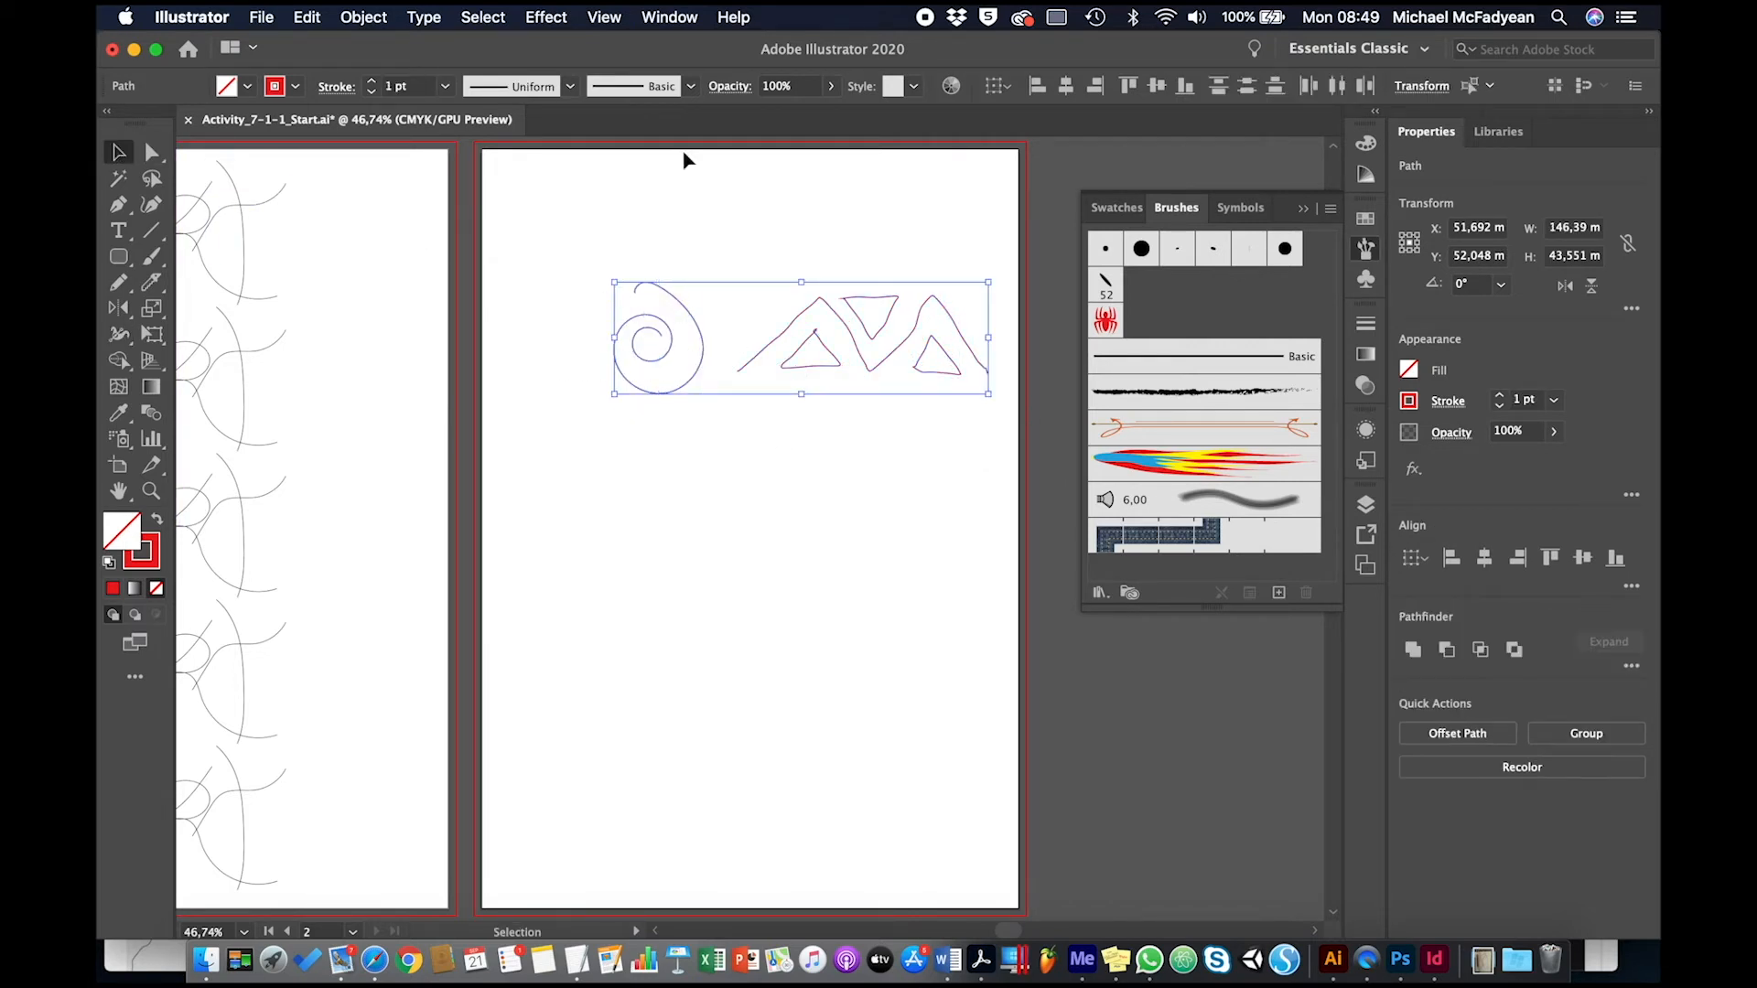
{"action": "left_click", "coordinate": [570, 87]}
{"action": "left_click", "coordinate": [498, 157]}
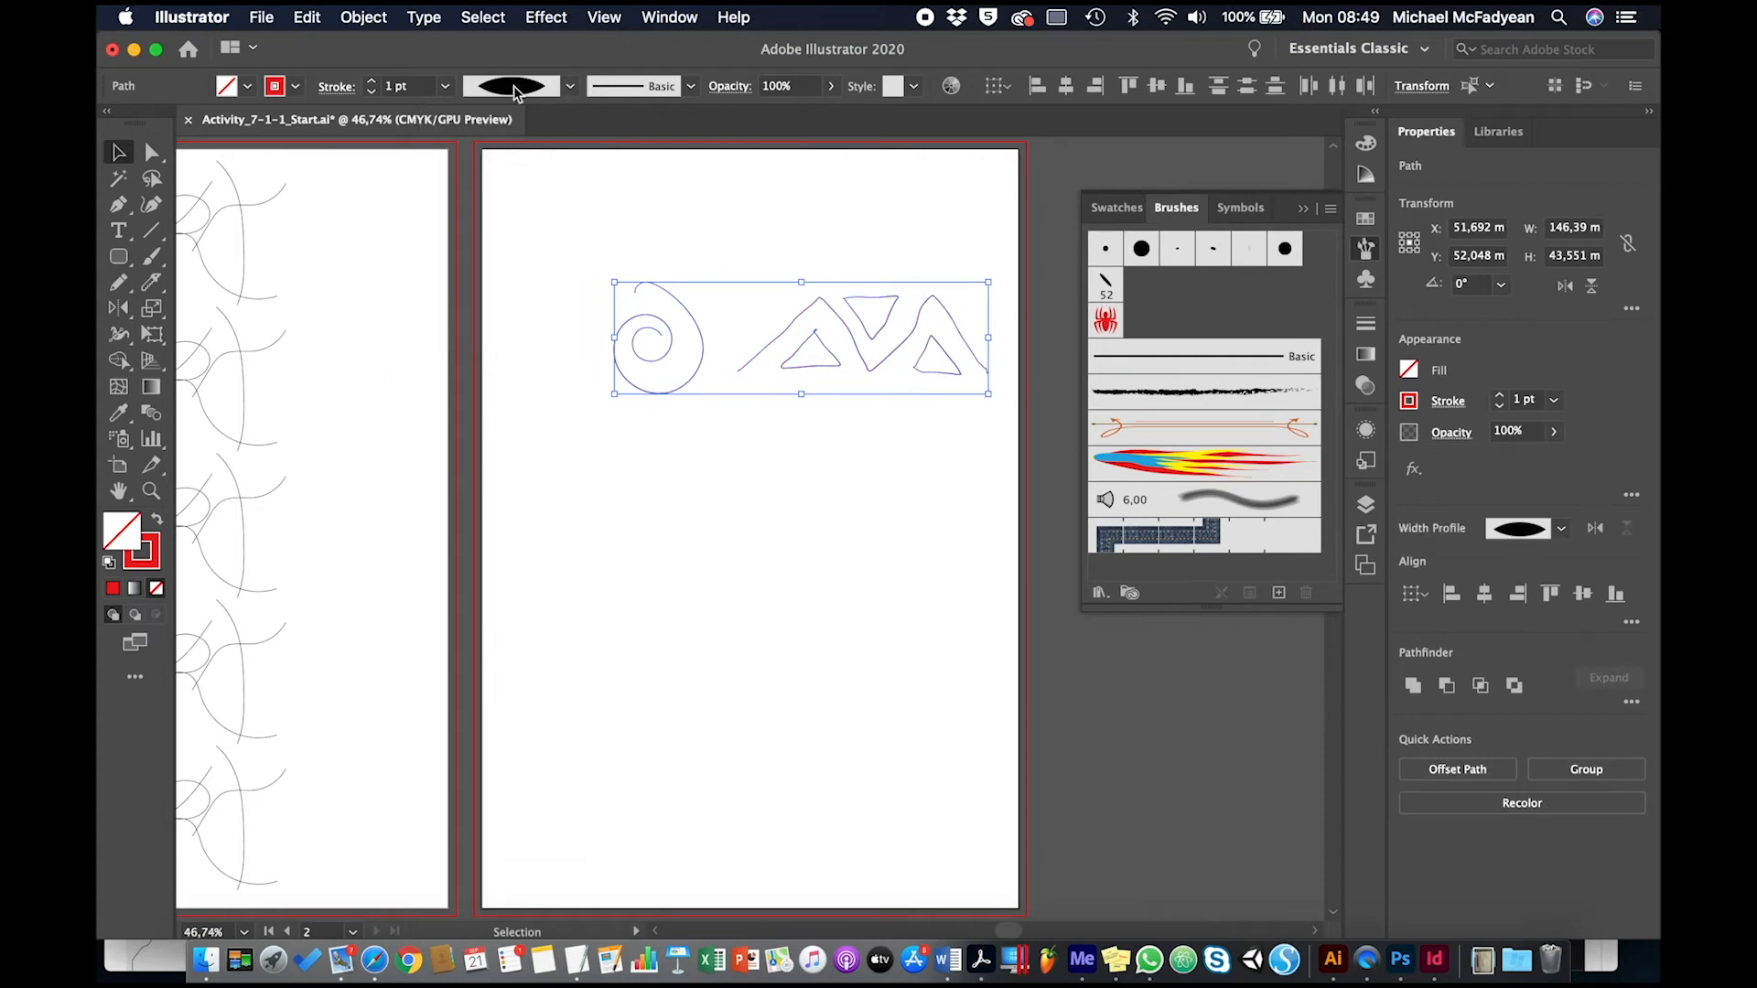
{"action": "left_click", "coordinate": [372, 85]}
{"action": "left_click", "coordinate": [373, 86]}
{"action": "left_click", "coordinate": [372, 85]}
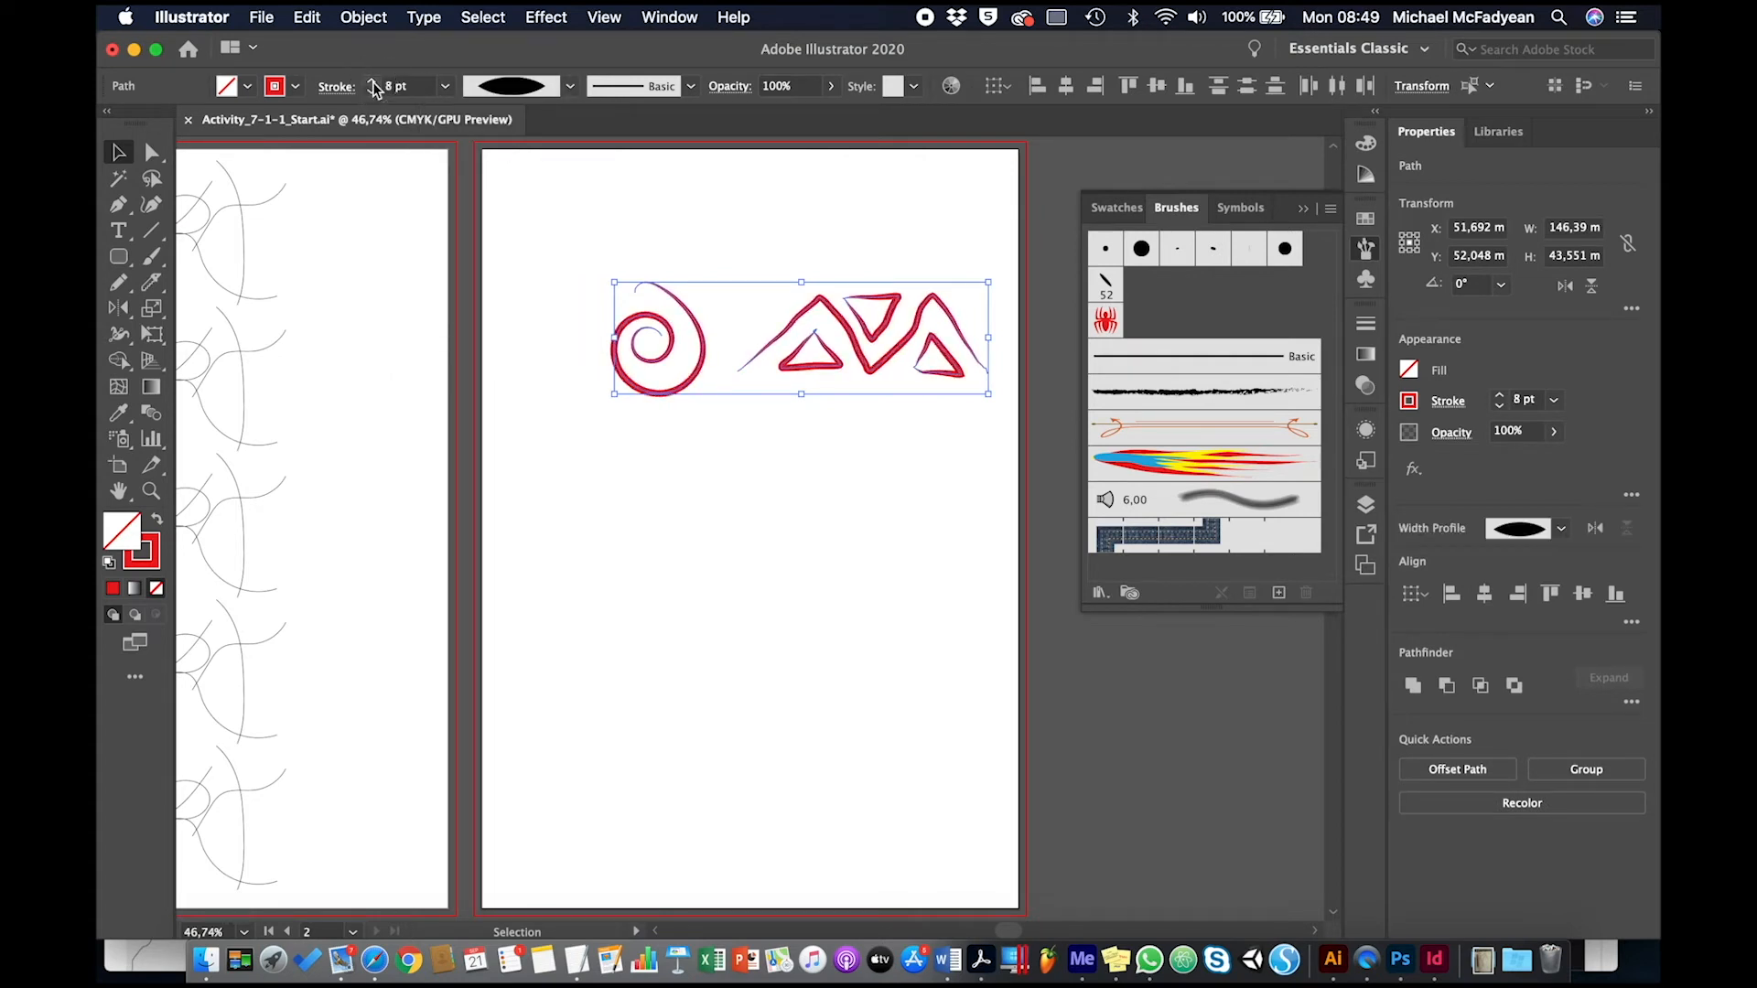
{"action": "left_click", "coordinate": [372, 85]}
{"action": "left_click", "coordinate": [372, 85]}
{"action": "left_click", "coordinate": [372, 85]}
{"action": "left_click", "coordinate": [817, 252]}
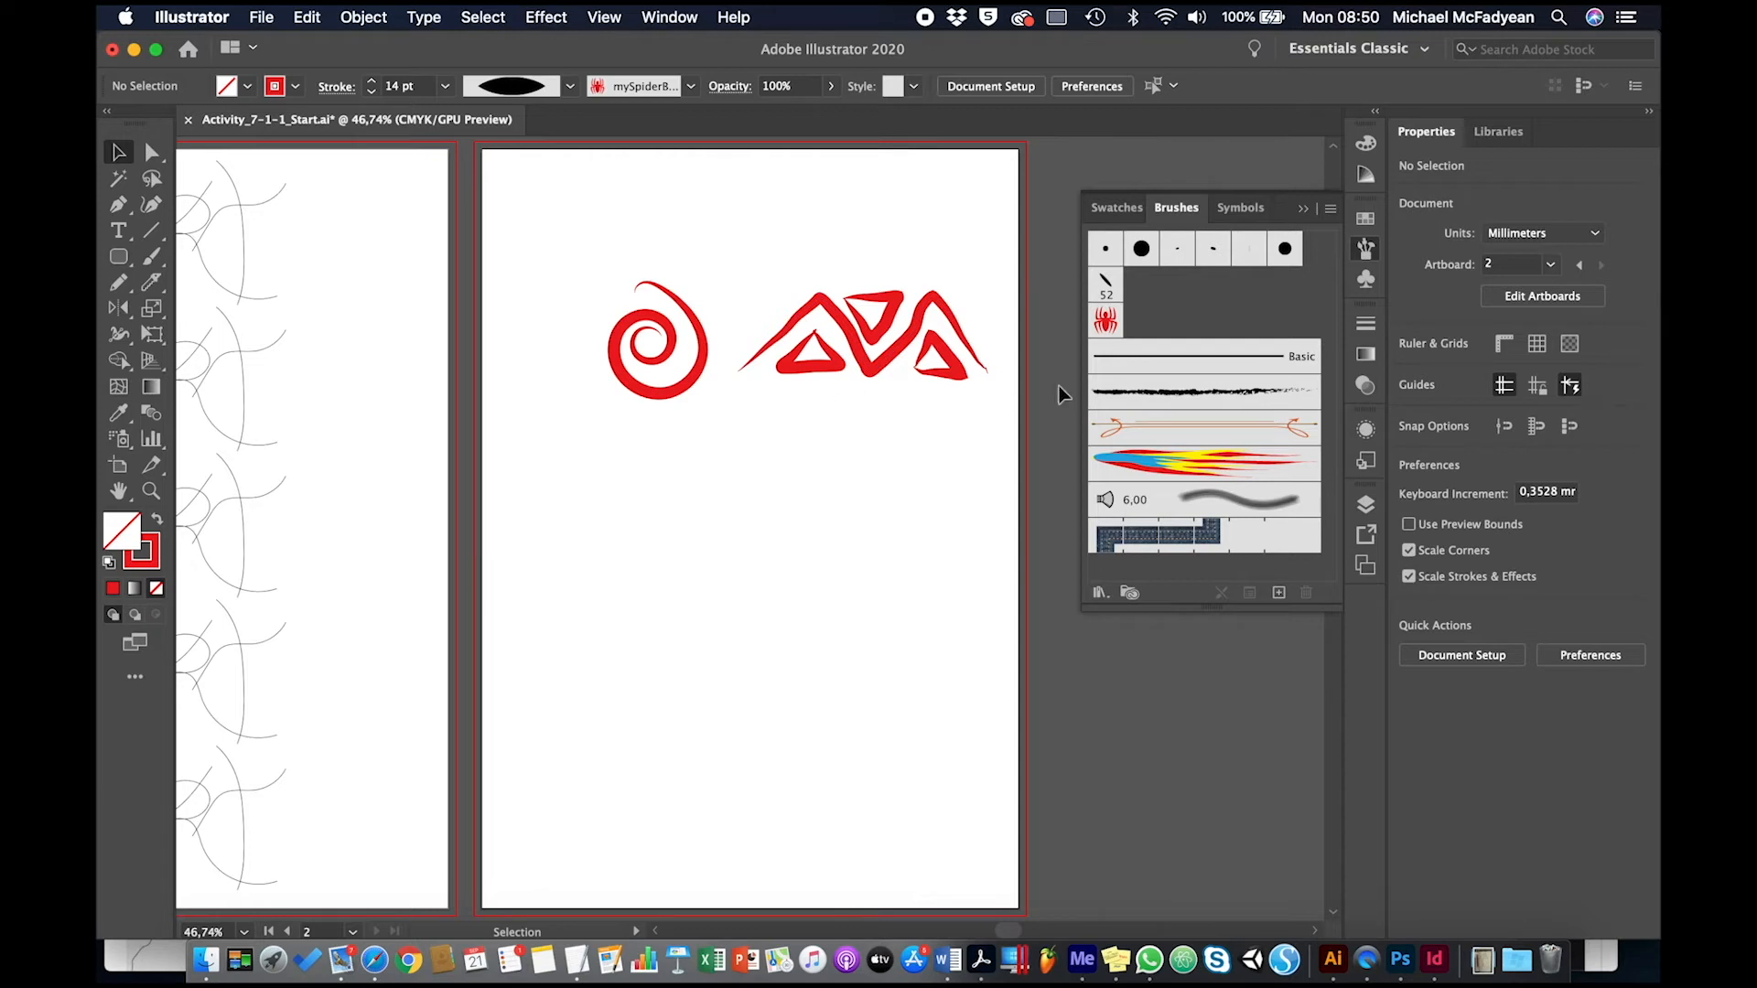
Step: Add the spiral and the zigzag with its triangles as two separate pattern swatches, deleting each from the artboard
{"action": "left_click", "coordinate": [1363, 223]}
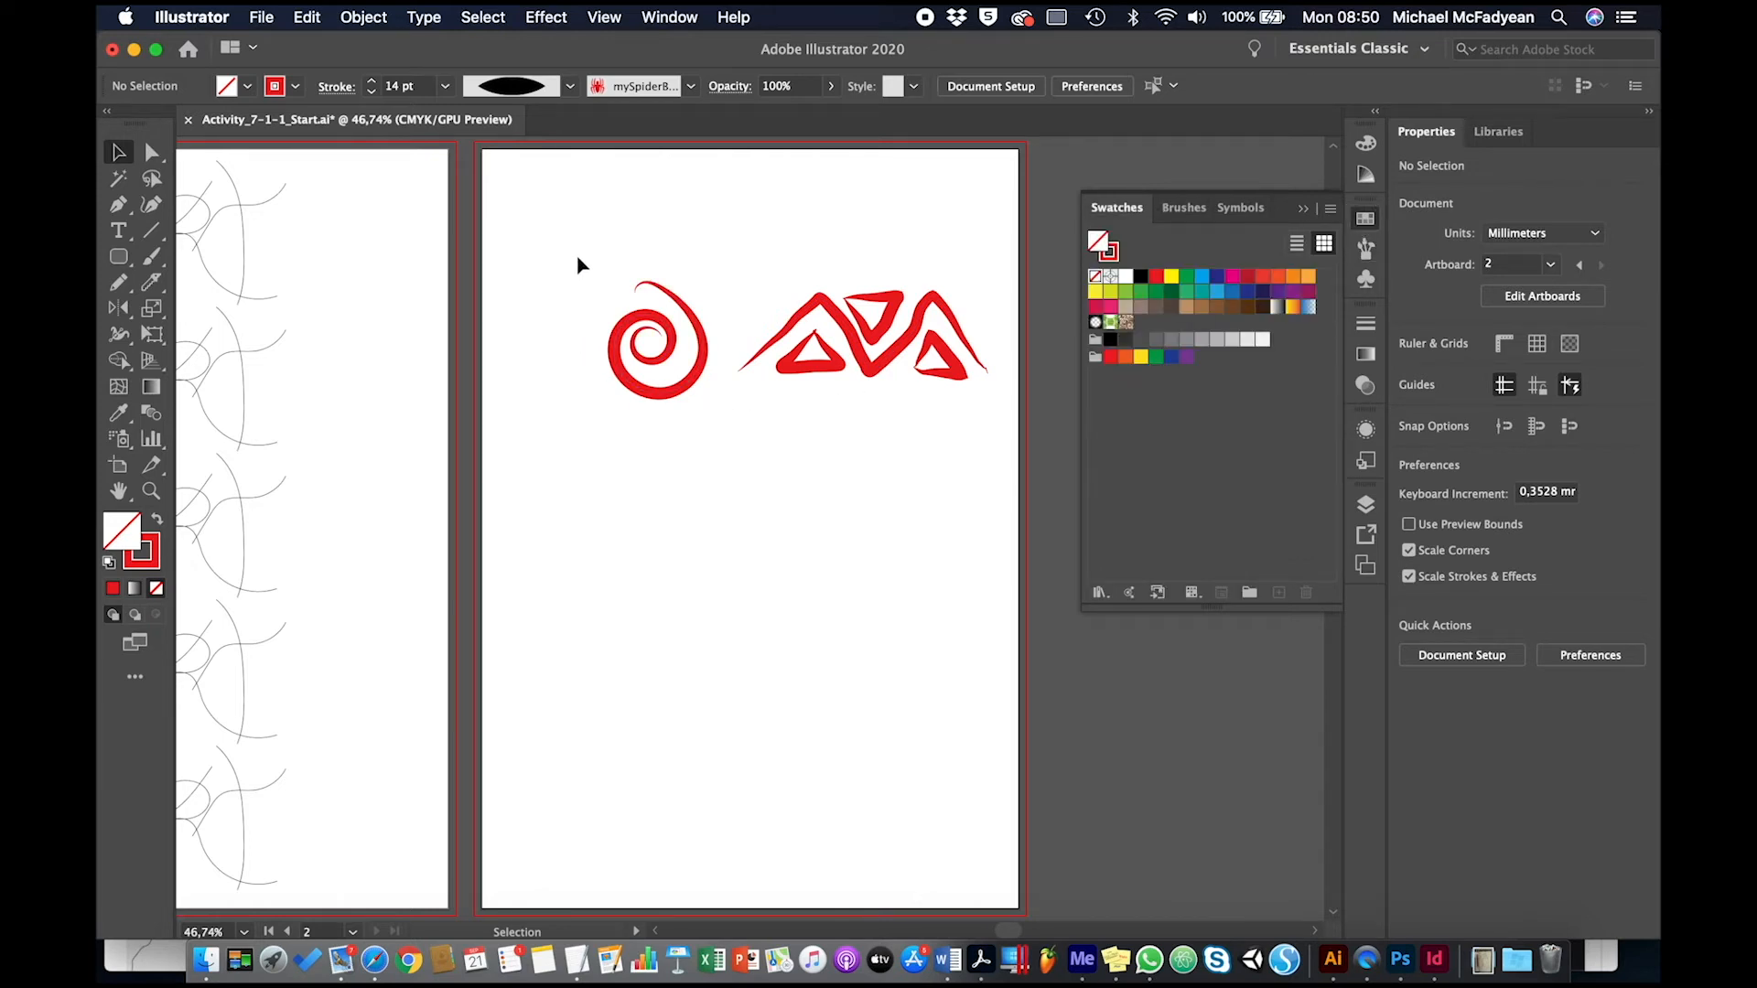
{"action": "left_click_drag", "start_coordinate": [579, 263], "coordinate": [723, 454]}
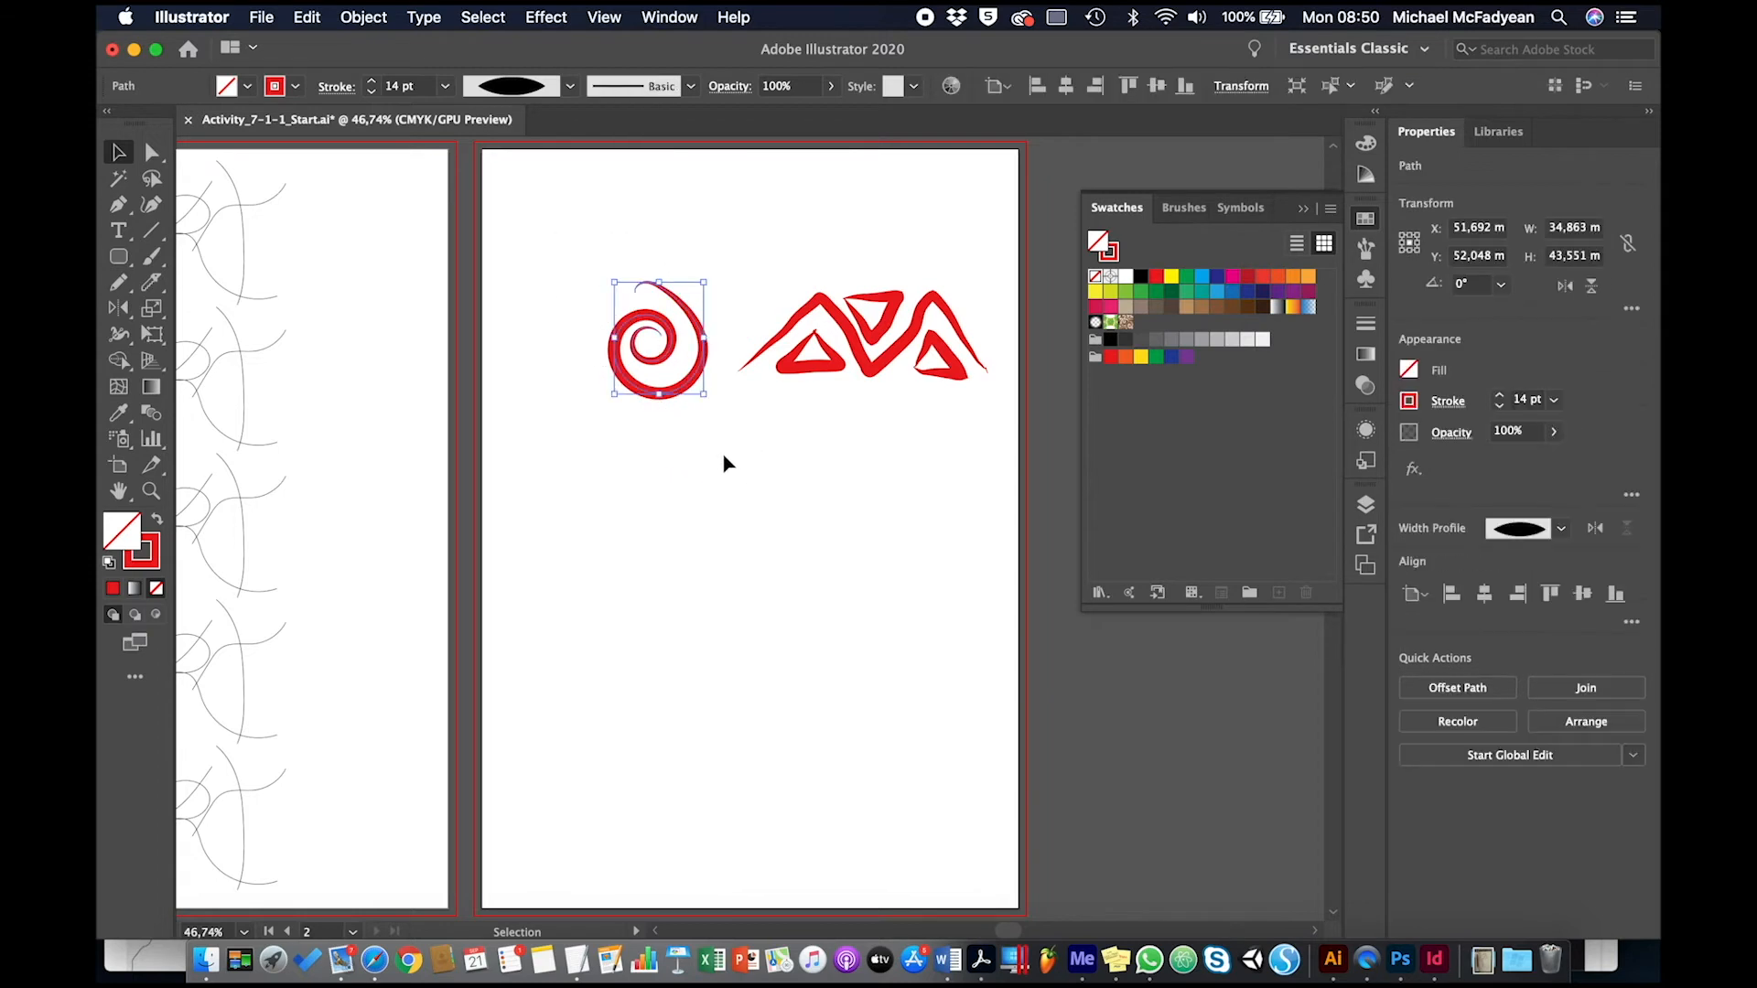
{"action": "left_click_drag", "start_coordinate": [665, 364], "coordinate": [1217, 441]}
{"action": "key", "text": "Delete"}
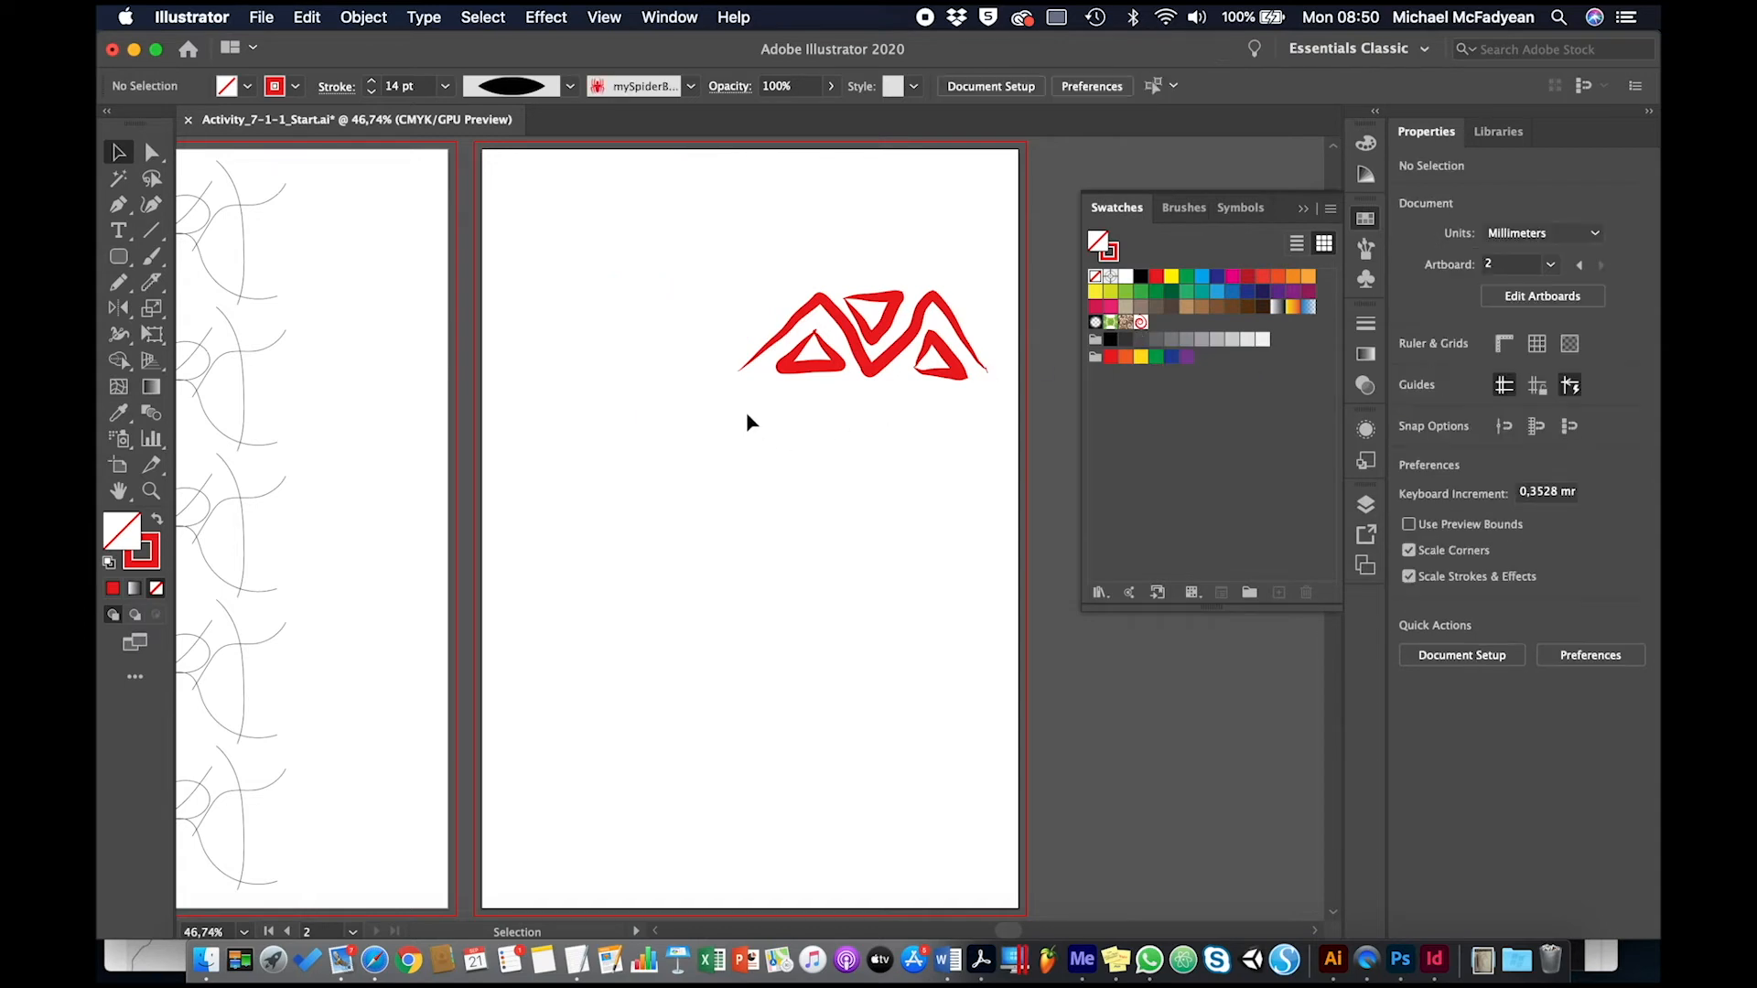
{"action": "left_click_drag", "start_coordinate": [704, 229], "coordinate": [1208, 467]}
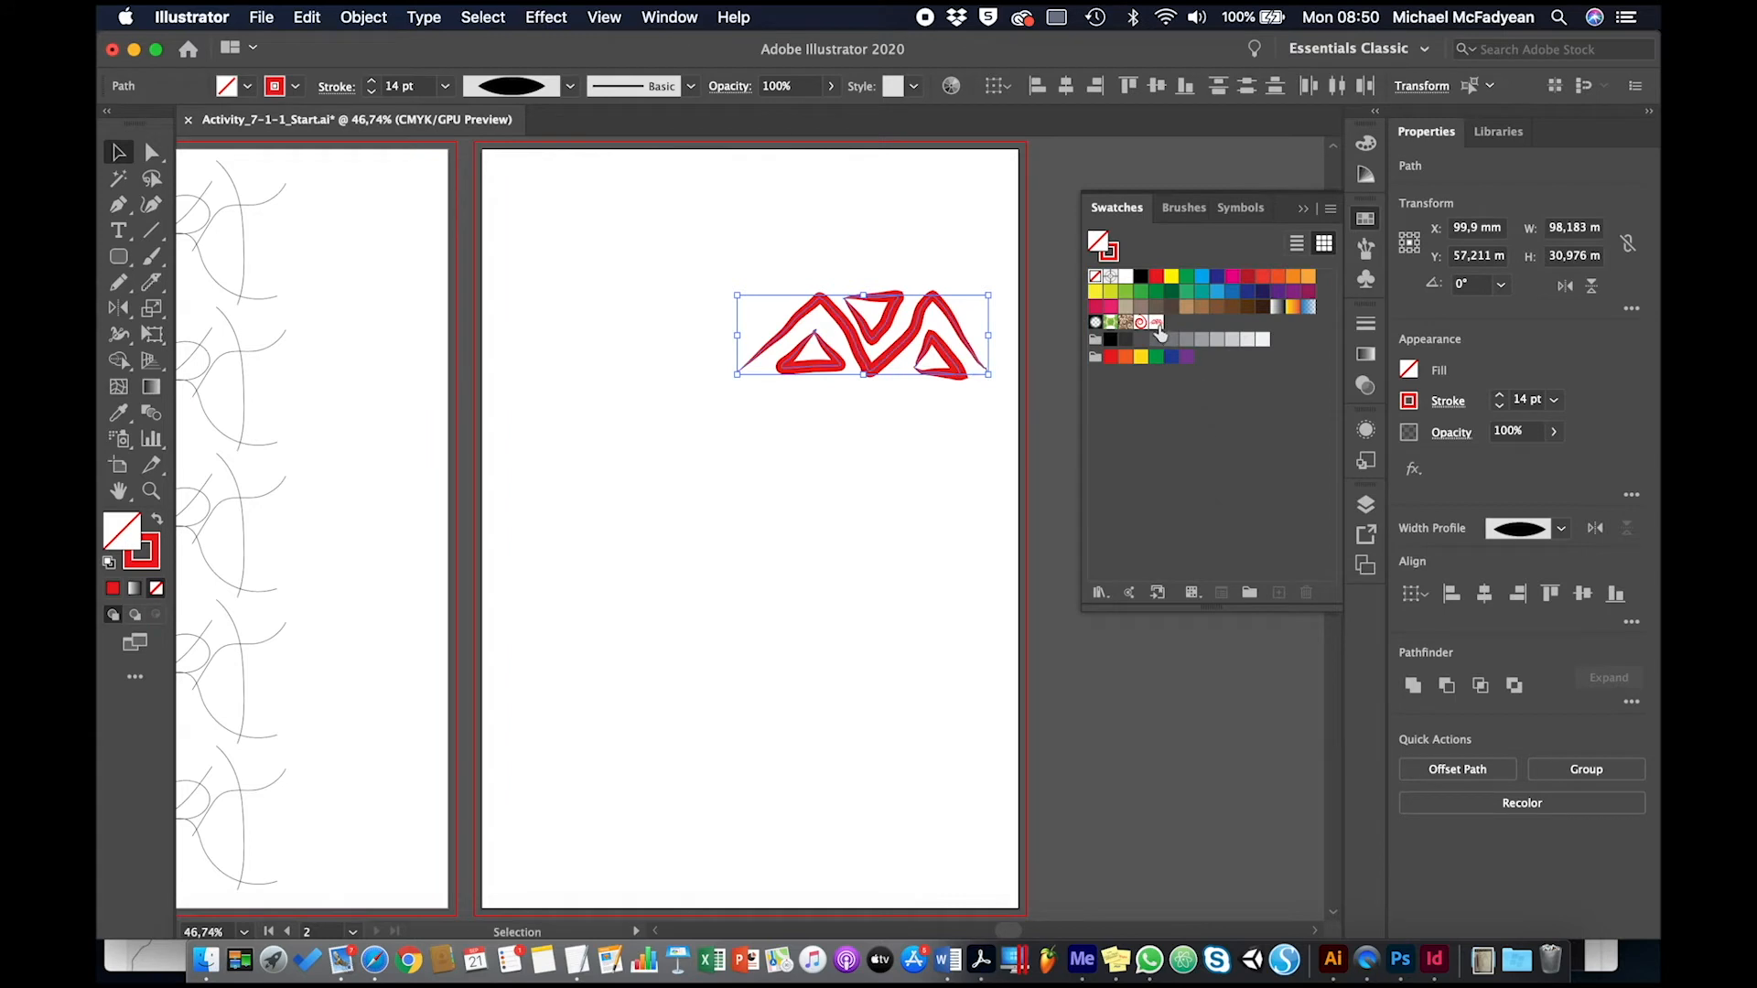
{"action": "key", "text": "Delete"}
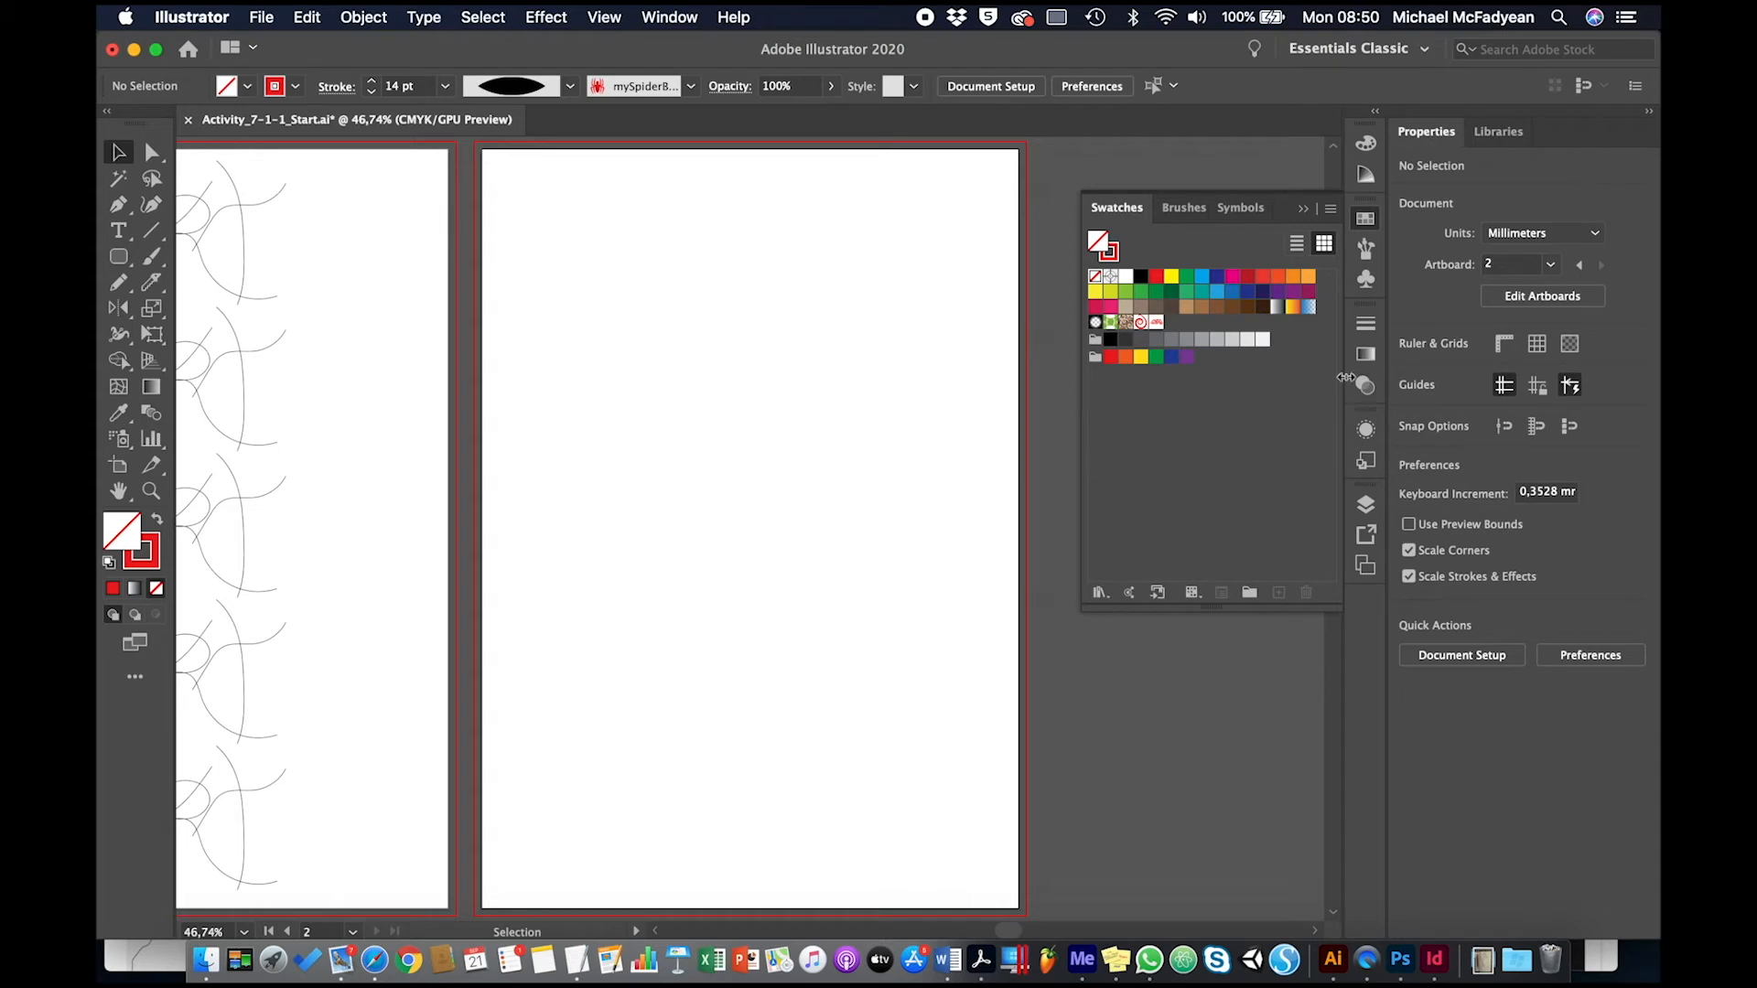
Step: Create a new pattern brush named myPatternBrush
{"action": "left_click", "coordinate": [1364, 248]}
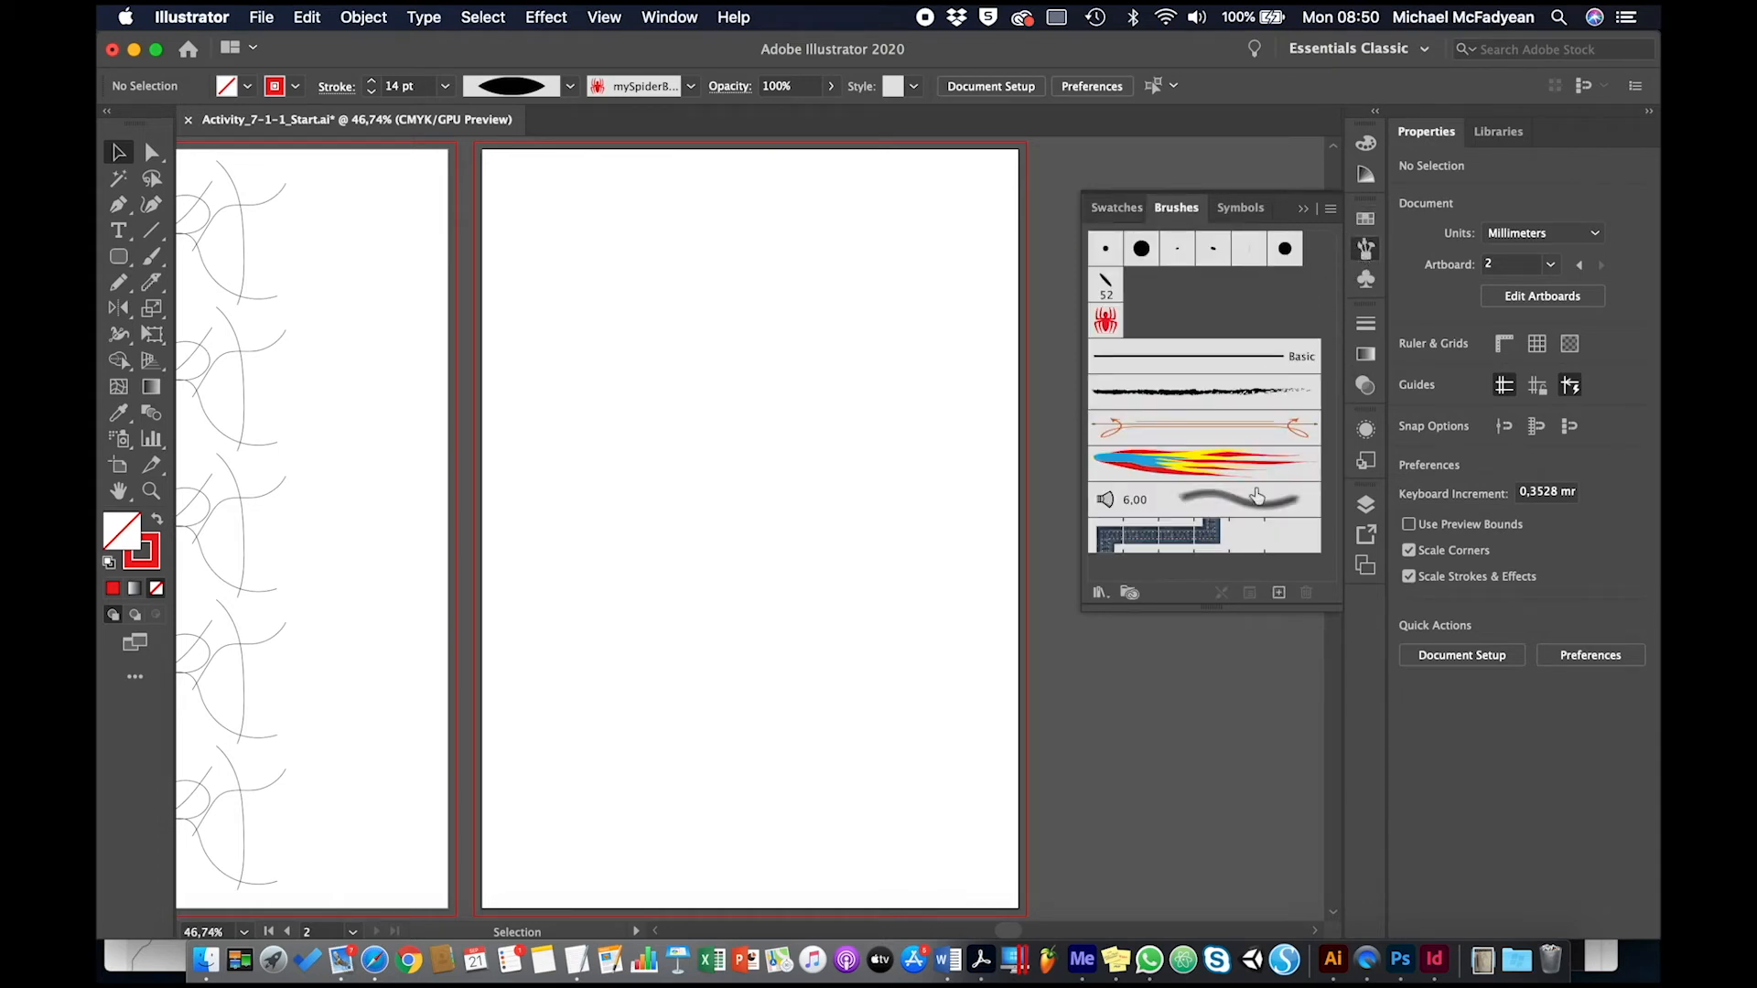
{"action": "left_click", "coordinate": [1279, 592]}
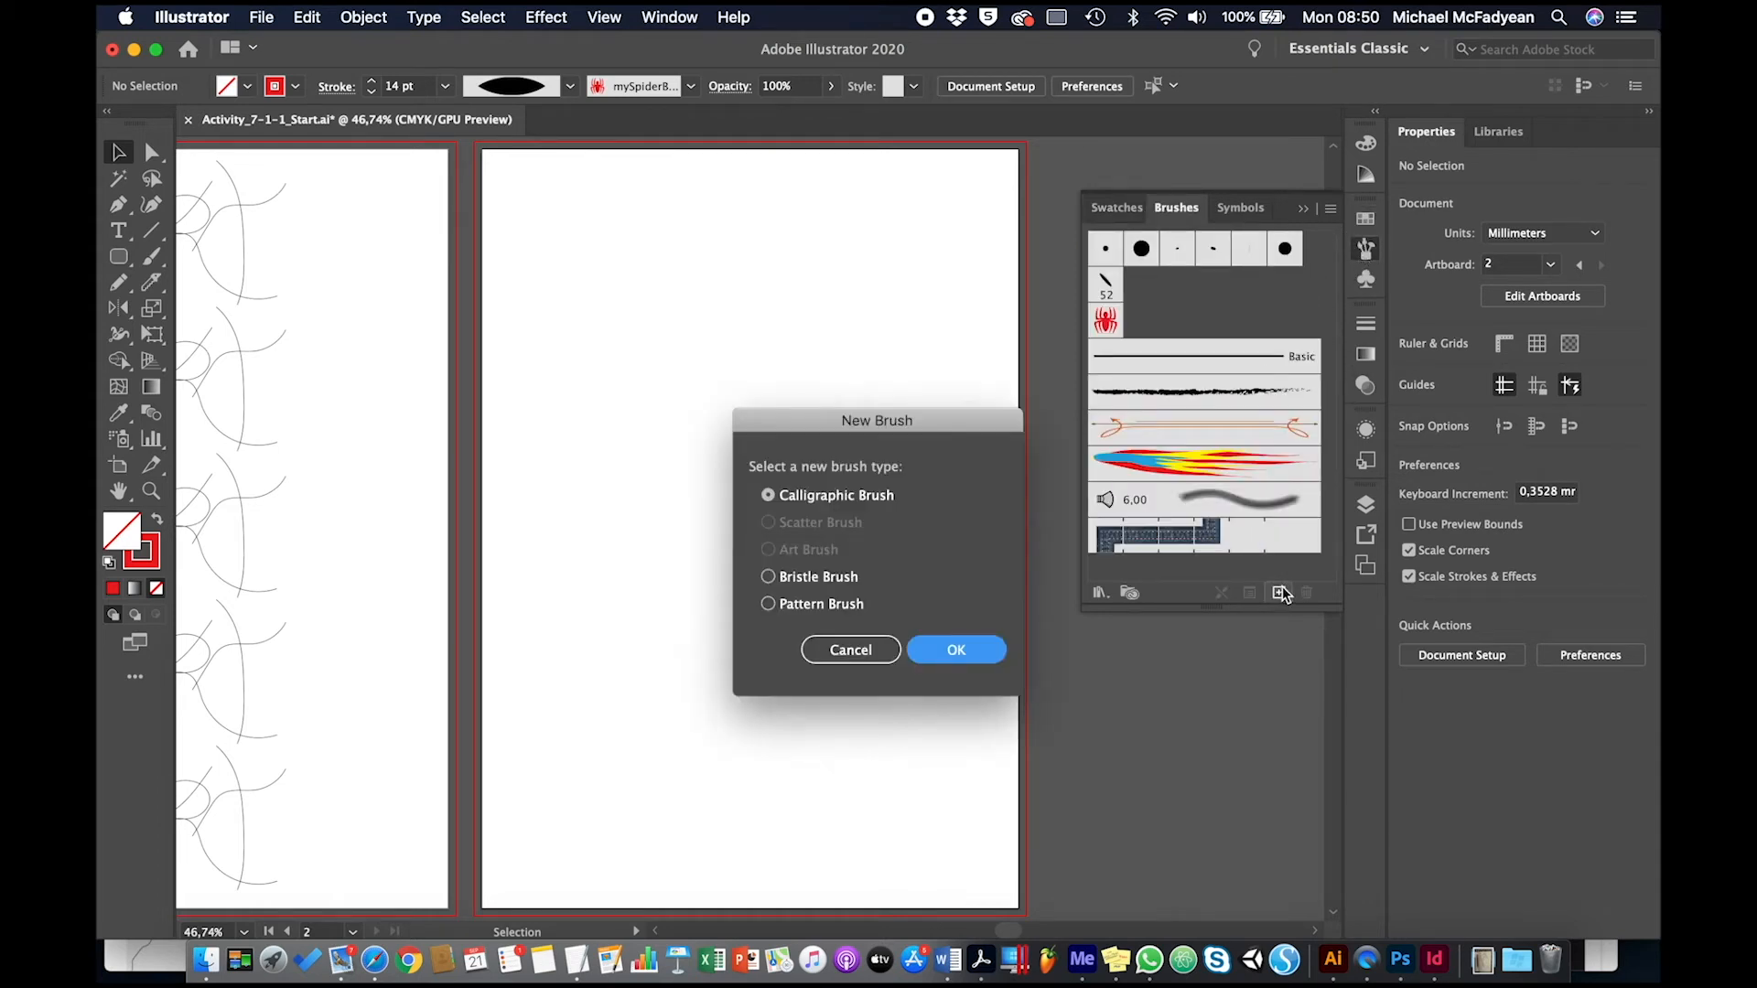
{"action": "left_click", "coordinate": [769, 605]}
{"action": "left_click", "coordinate": [953, 649]}
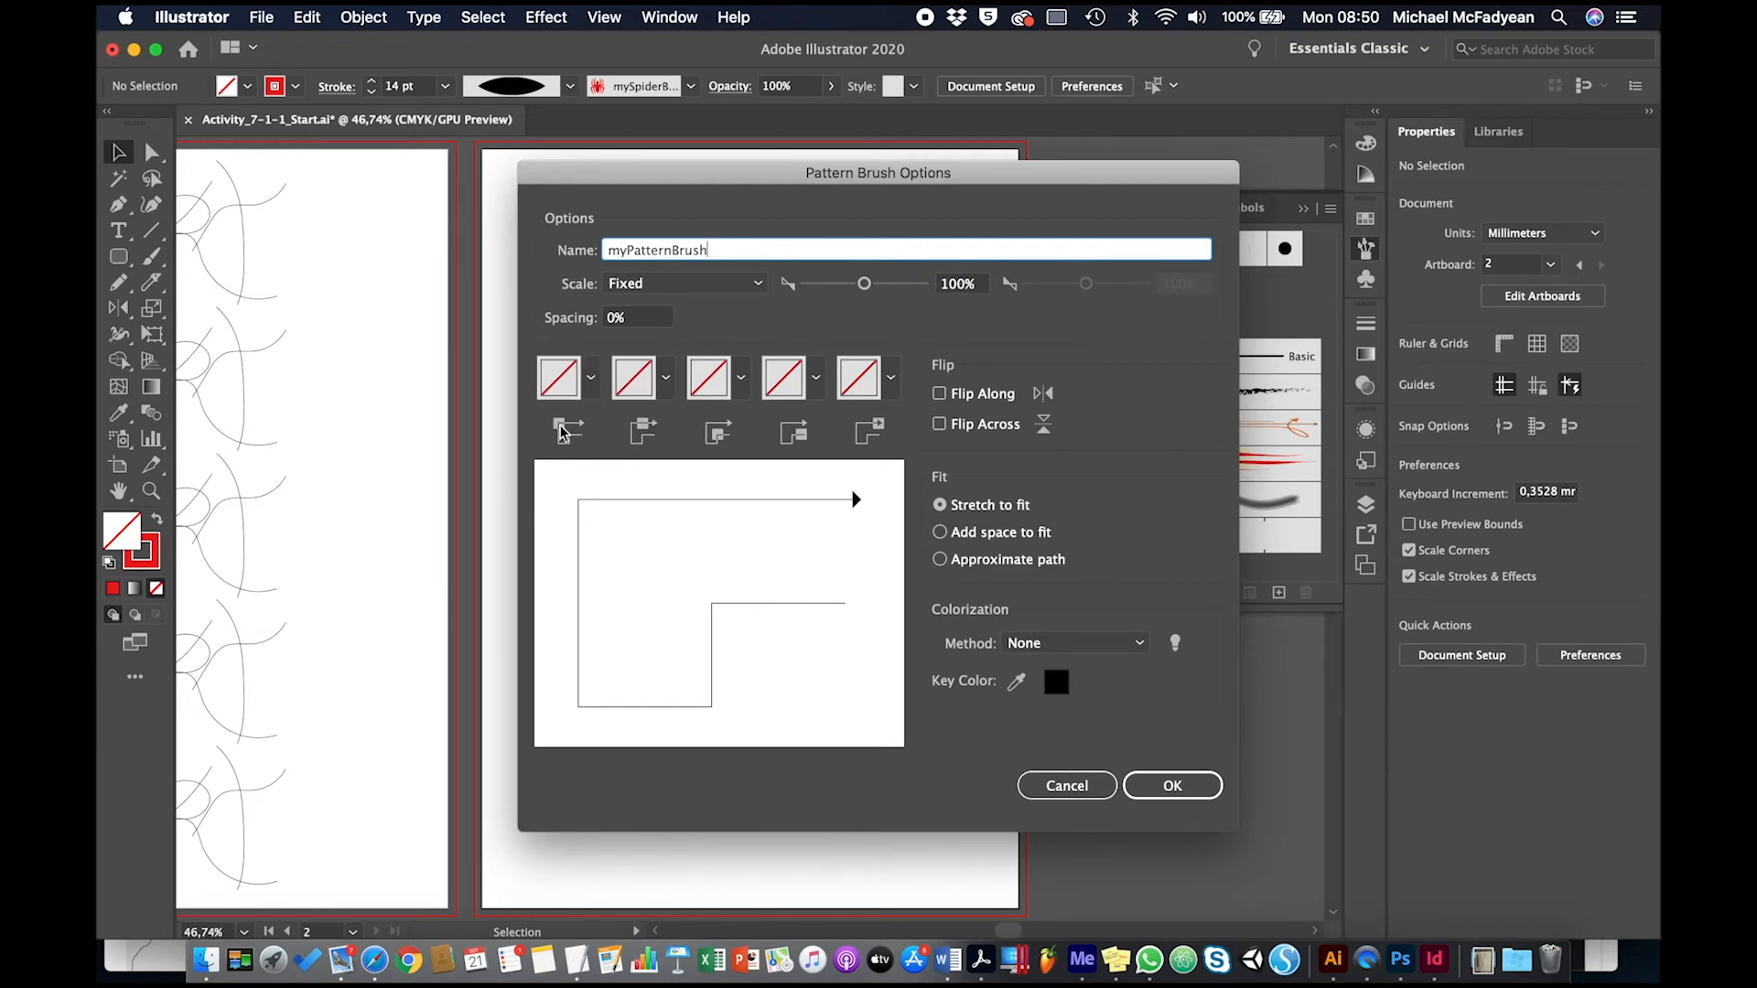
Step: Set the pattern brush's outer corner tile to the spiral swatch and its side tile to the zigzag swatch
{"action": "left_click", "coordinate": [591, 377]}
{"action": "scroll", "coordinate": [483, 517], "scroll_direction": "down", "scroll_amount": 2}
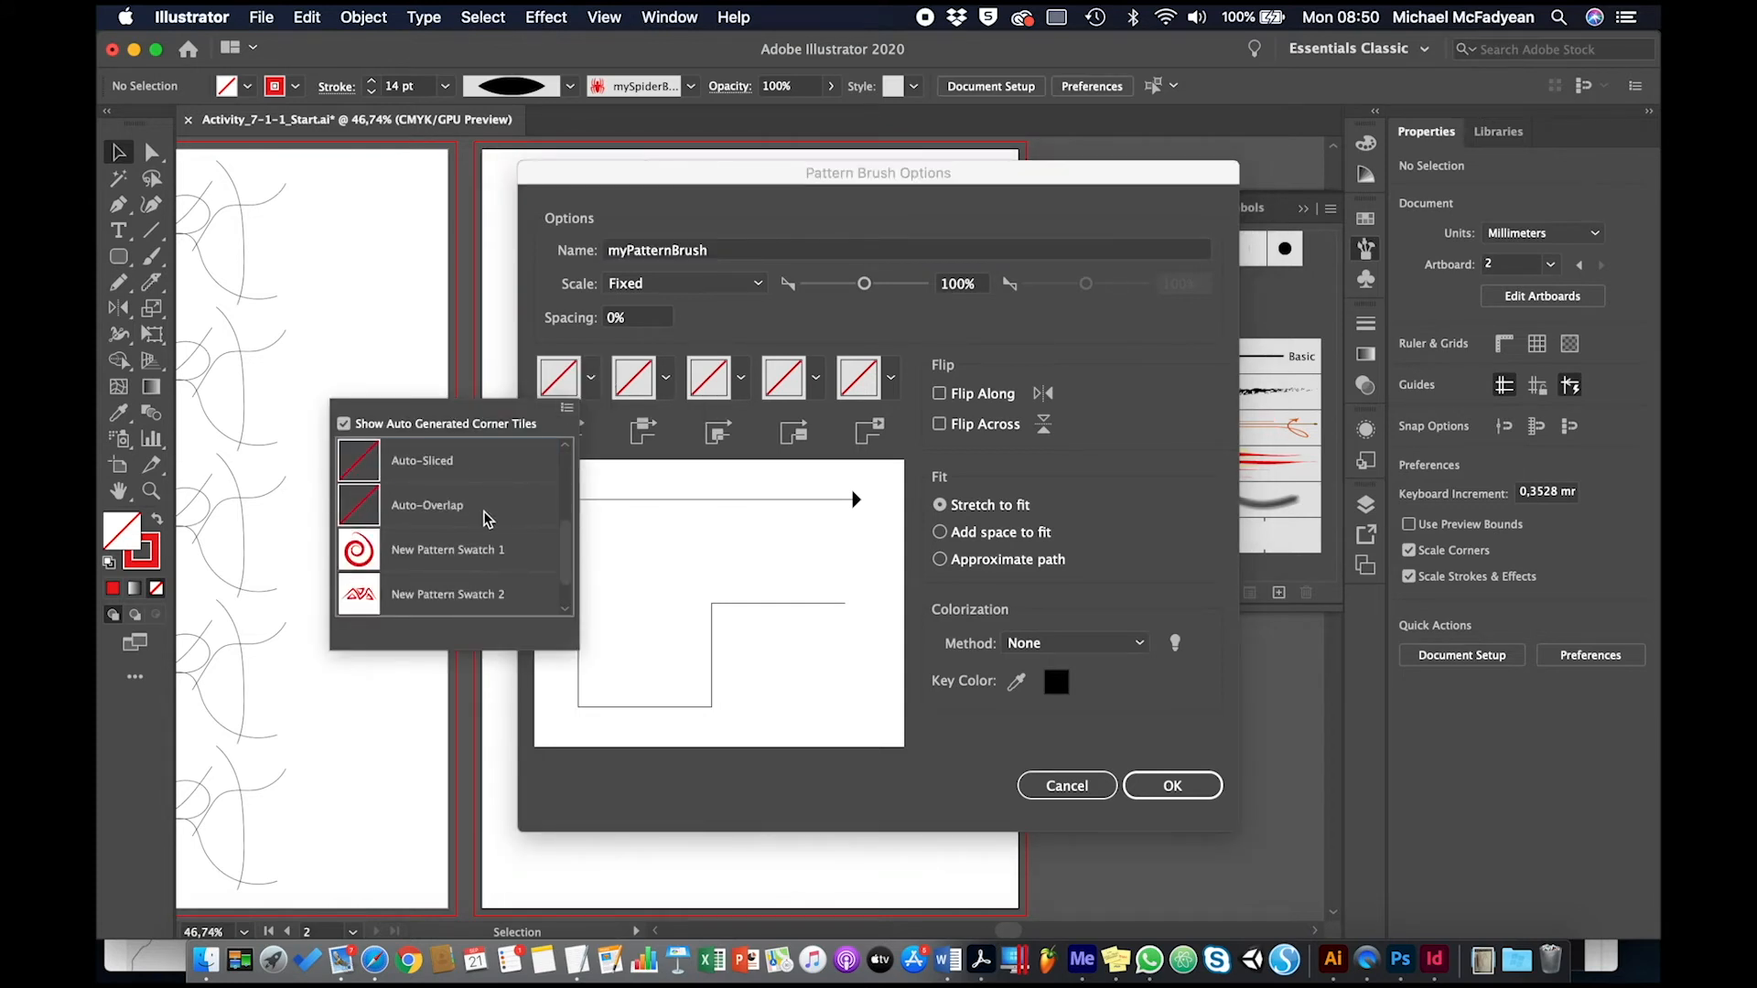
{"action": "left_click", "coordinate": [372, 550]}
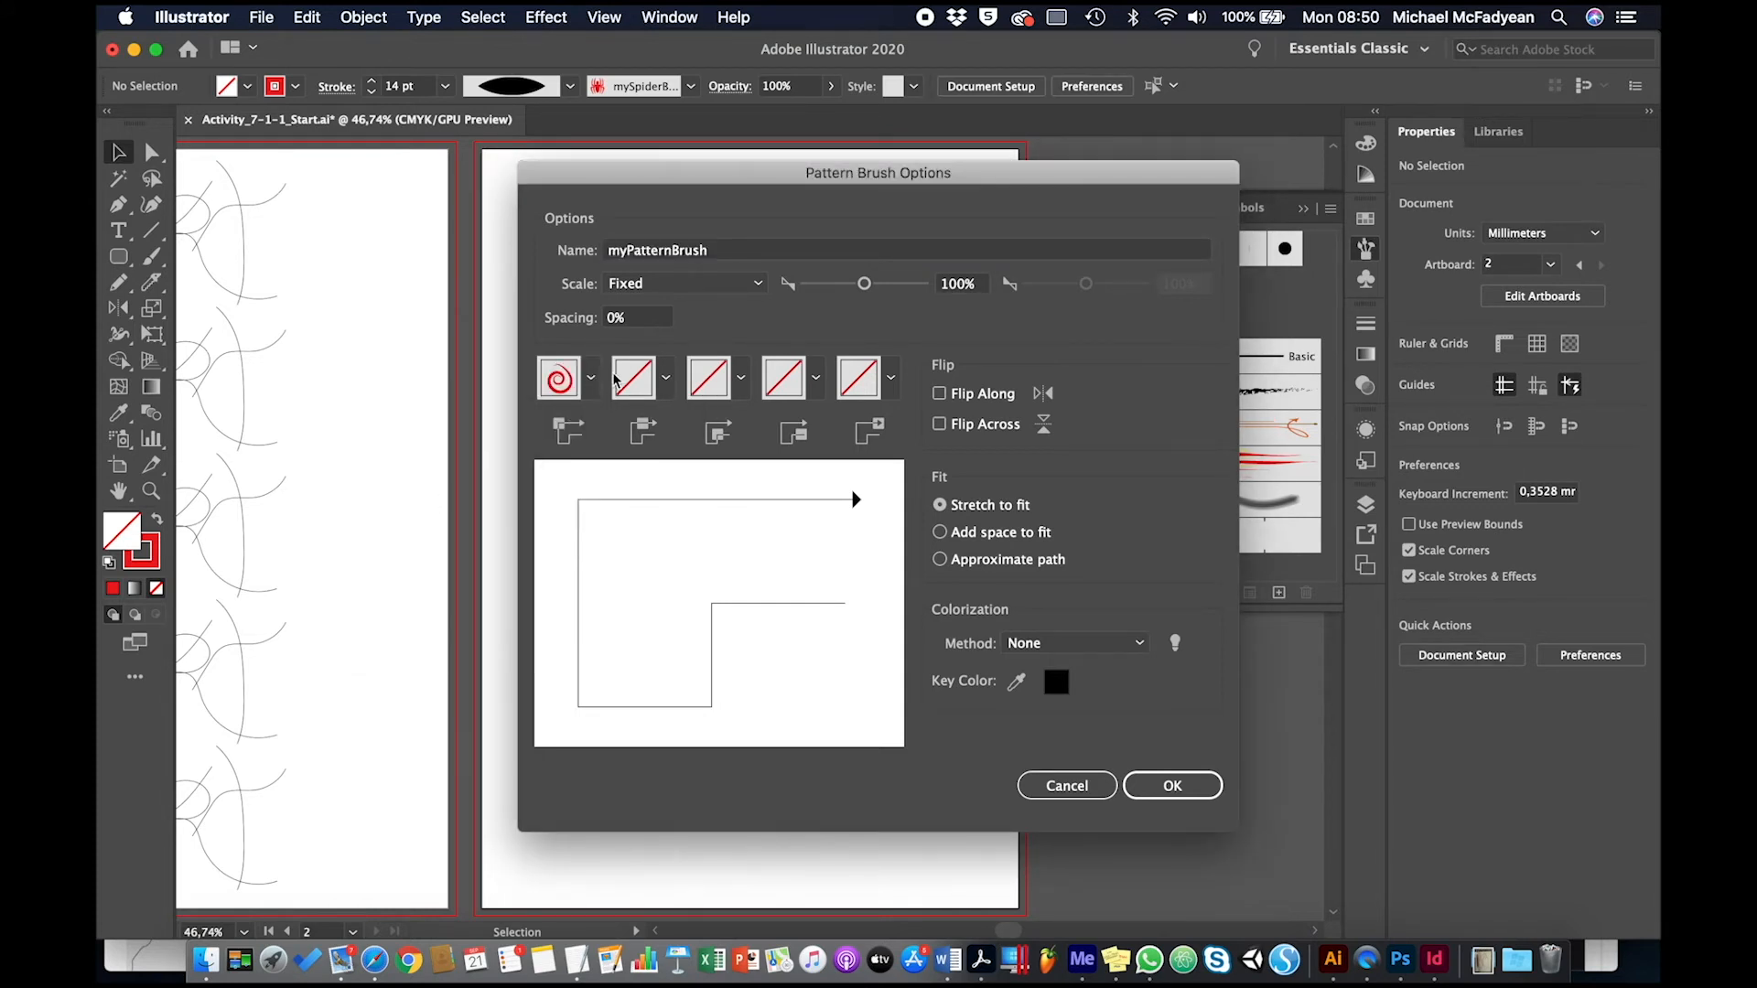
{"action": "left_click", "coordinate": [666, 379]}
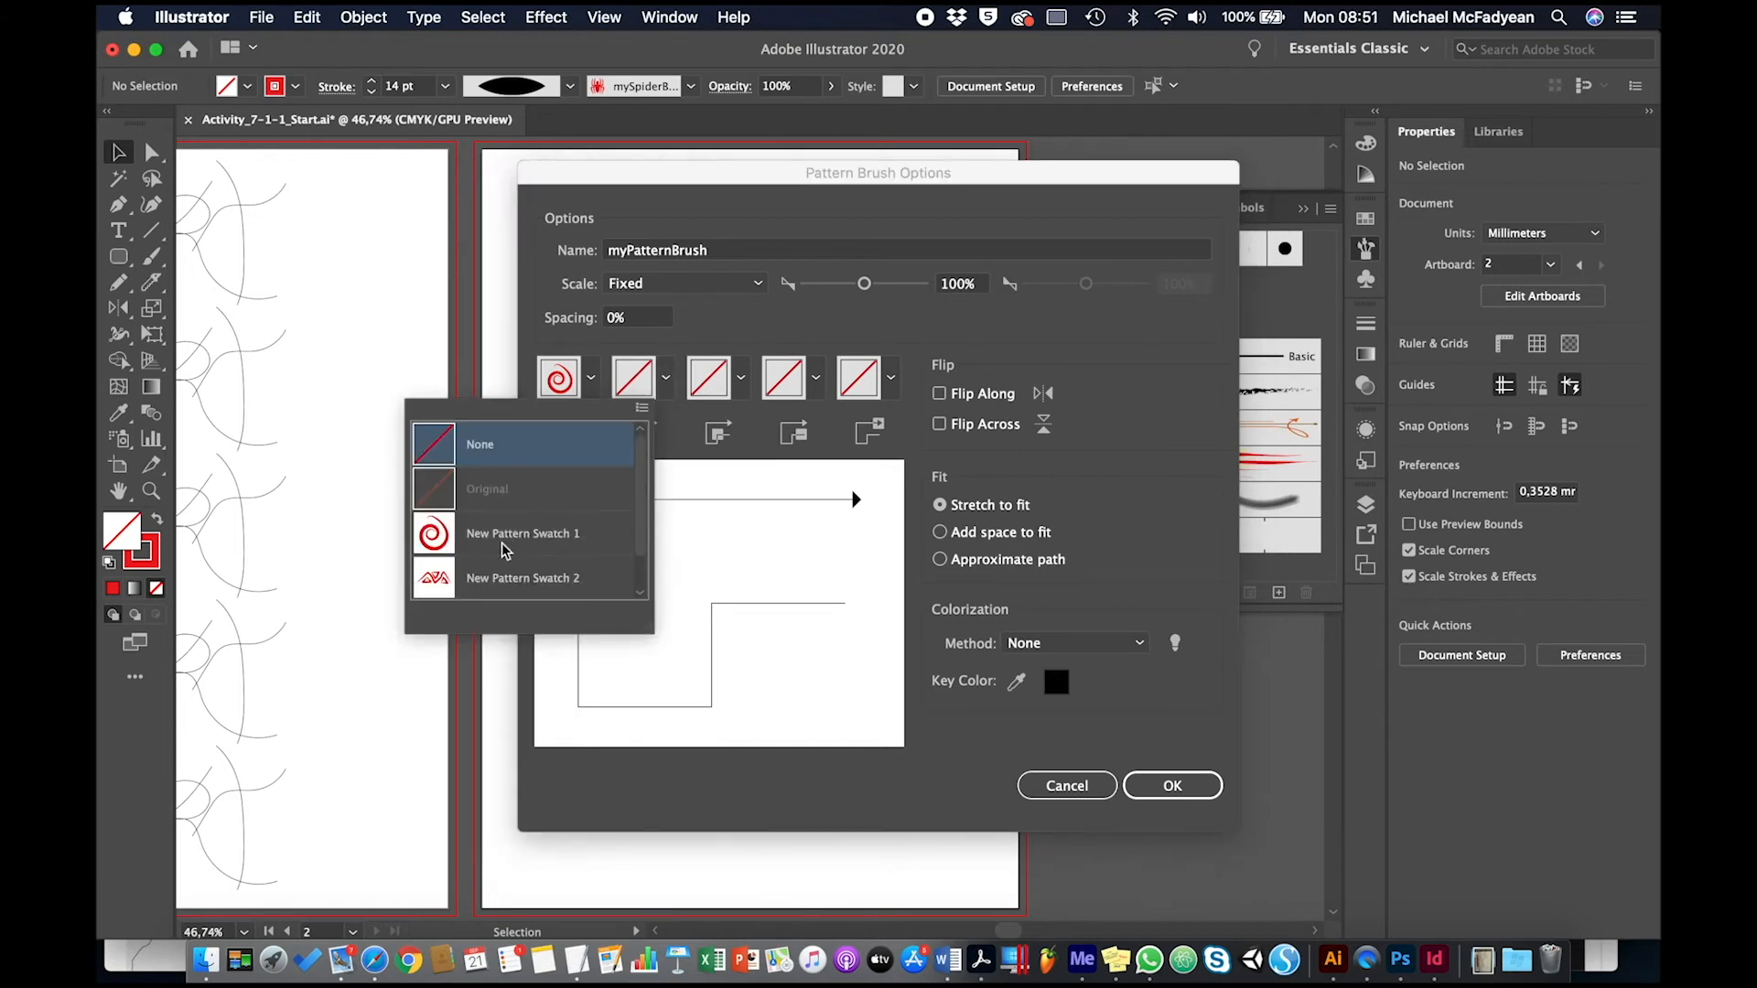
{"action": "scroll", "coordinate": [505, 549], "scroll_direction": "down", "scroll_amount": 1}
{"action": "left_click", "coordinate": [431, 542]}
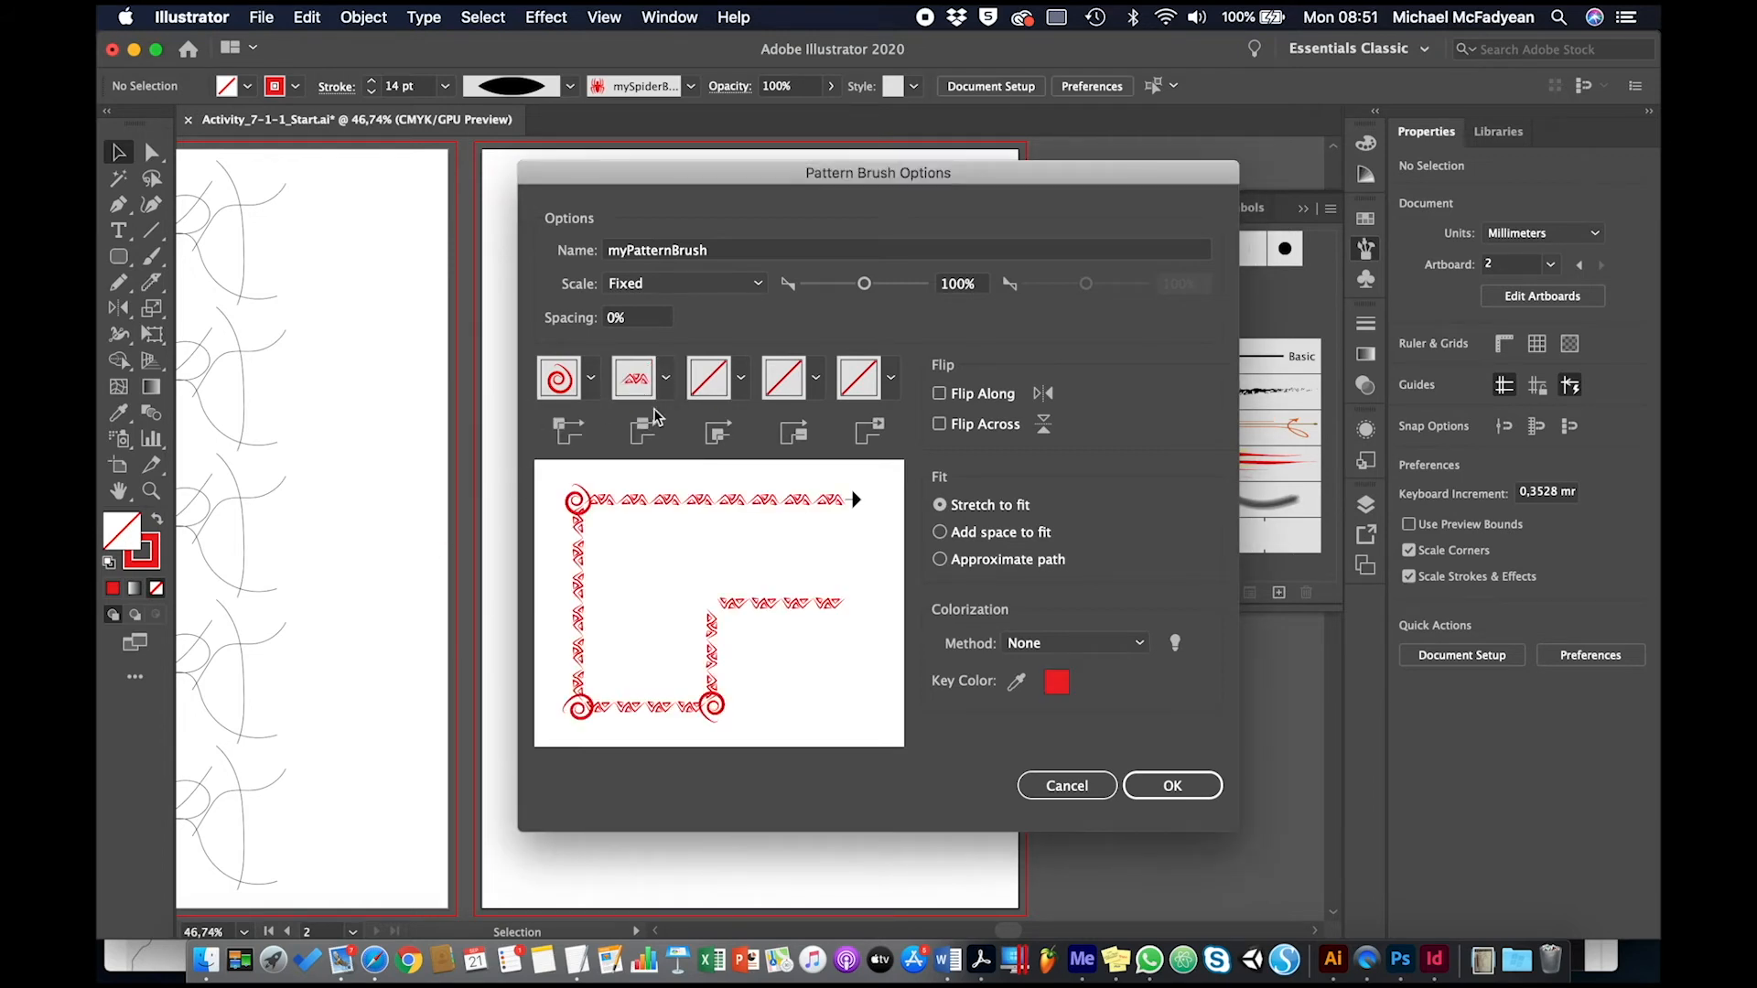
Step: Use the spiral swatch for the pattern brush's inner corner, start and end tiles
{"action": "left_click", "coordinate": [741, 379]}
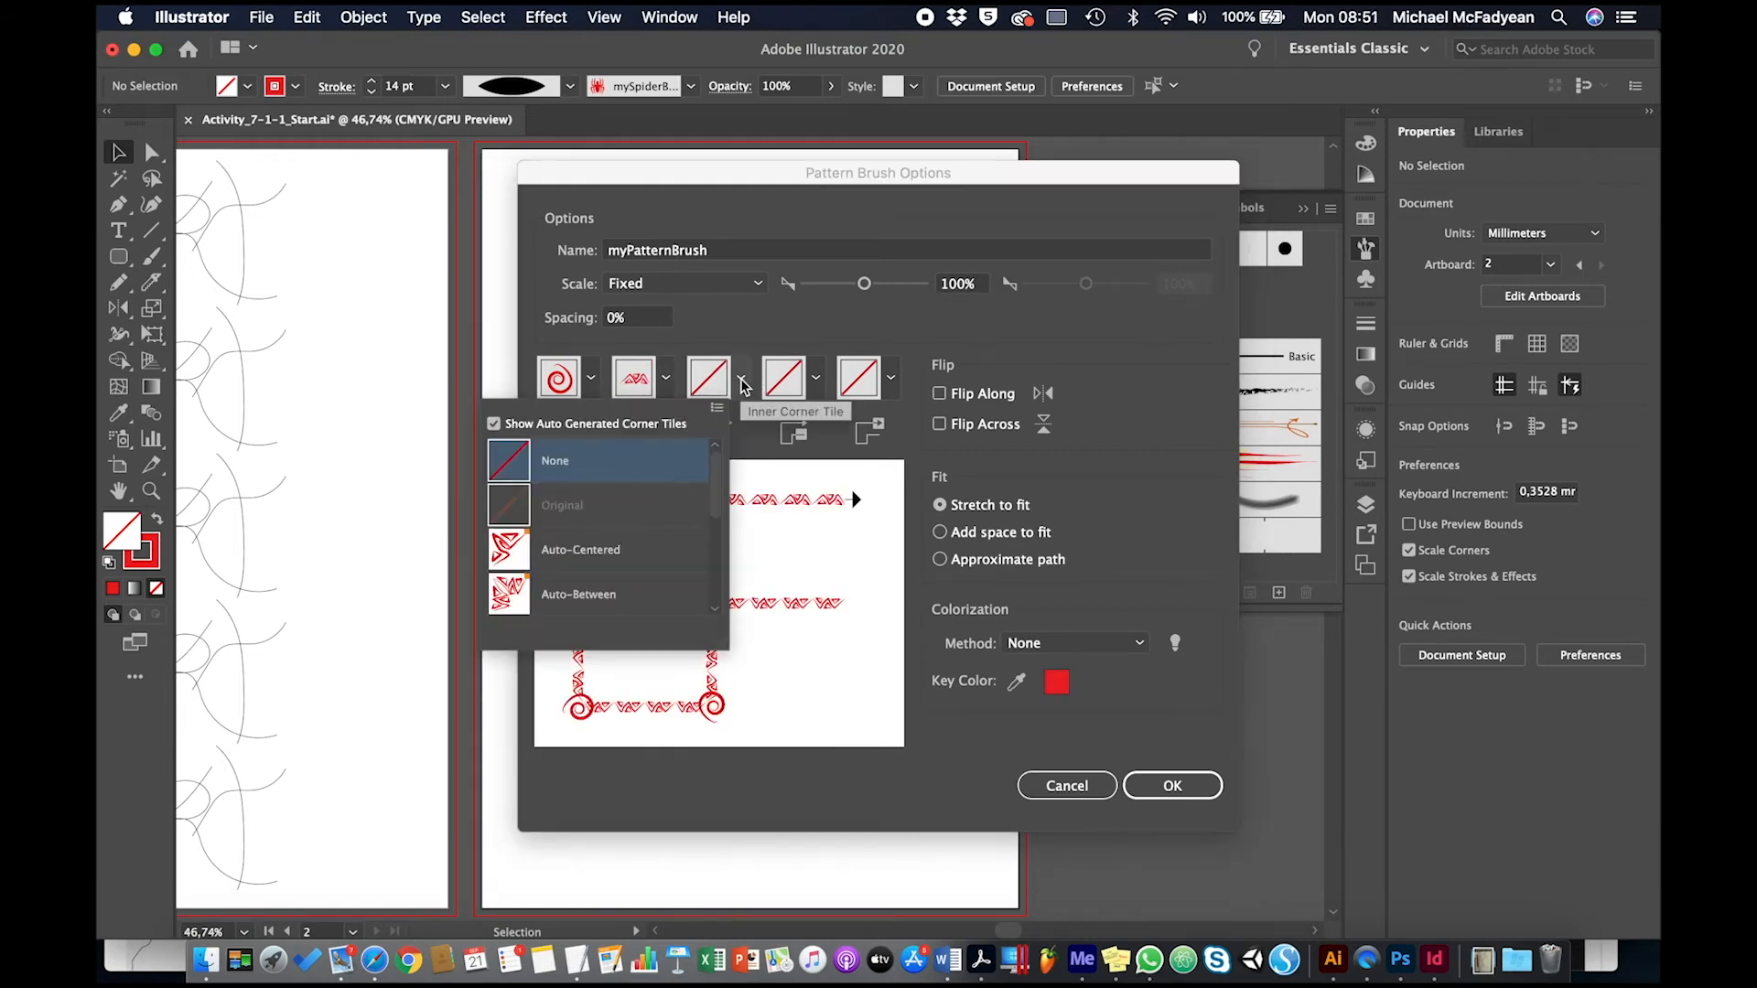
{"action": "scroll", "coordinate": [552, 544], "scroll_direction": "down", "scroll_amount": 5}
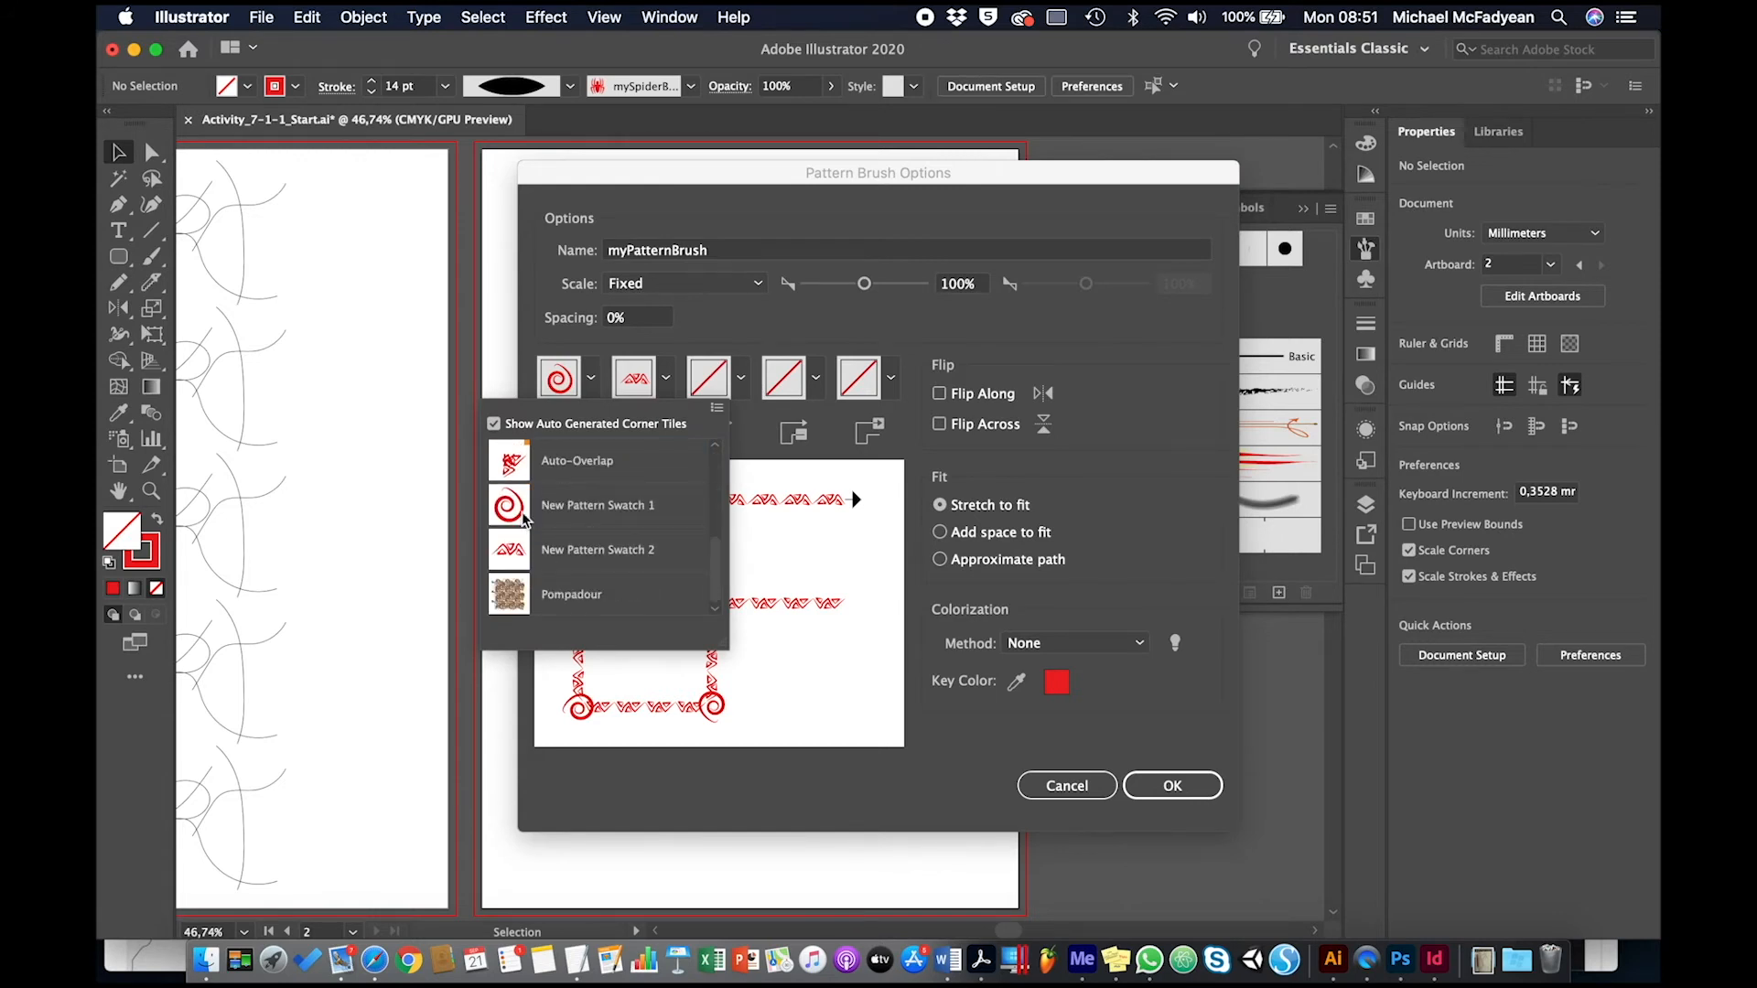
{"action": "left_click", "coordinate": [521, 514]}
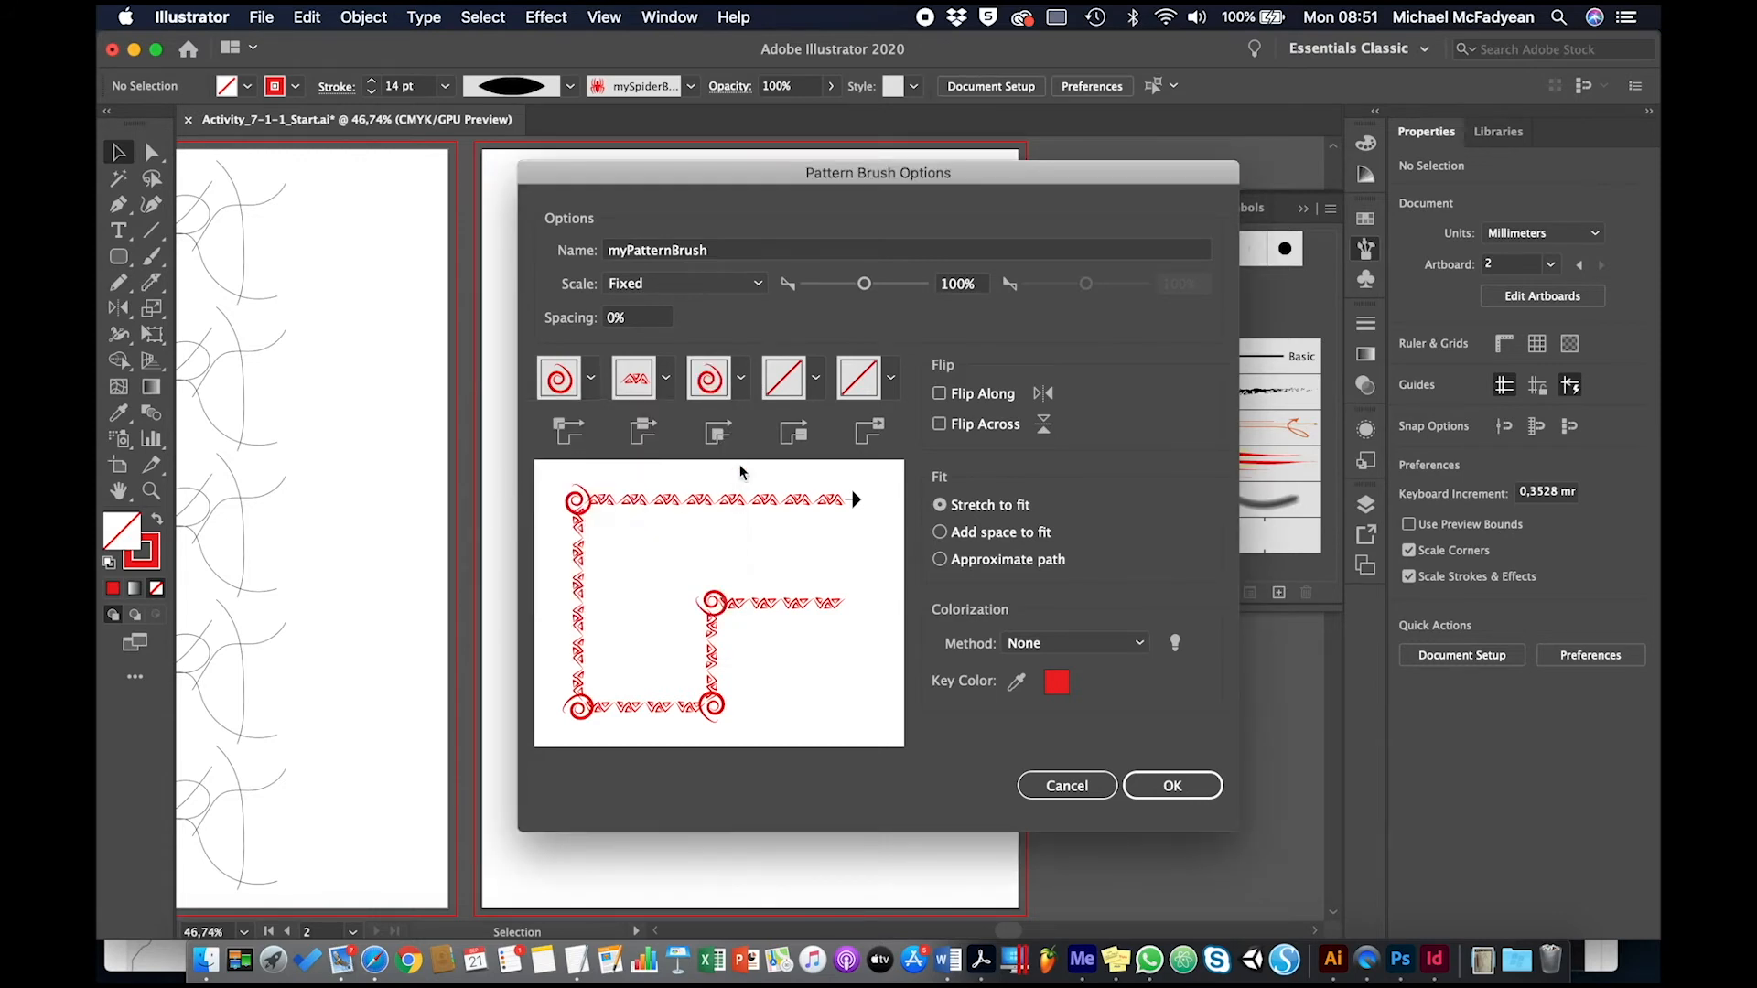
{"action": "left_click", "coordinate": [815, 379]}
{"action": "left_click", "coordinate": [593, 566]}
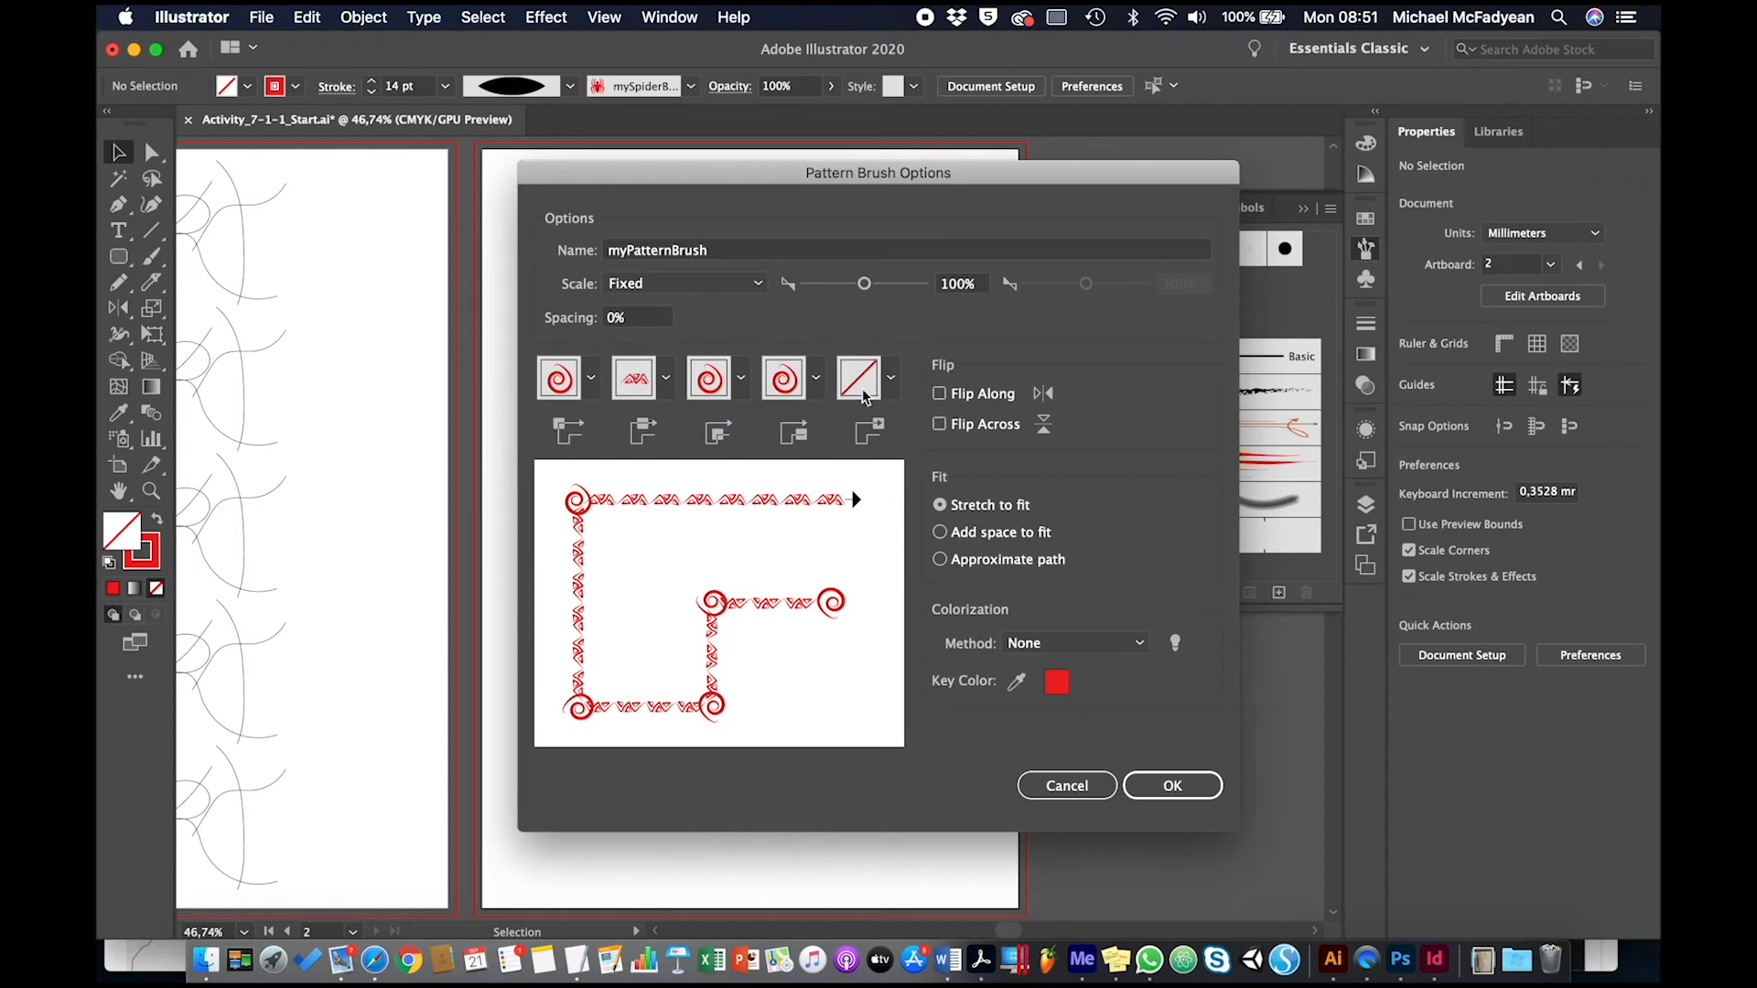
{"action": "left_click", "coordinate": [893, 380]}
{"action": "left_click", "coordinate": [777, 529]}
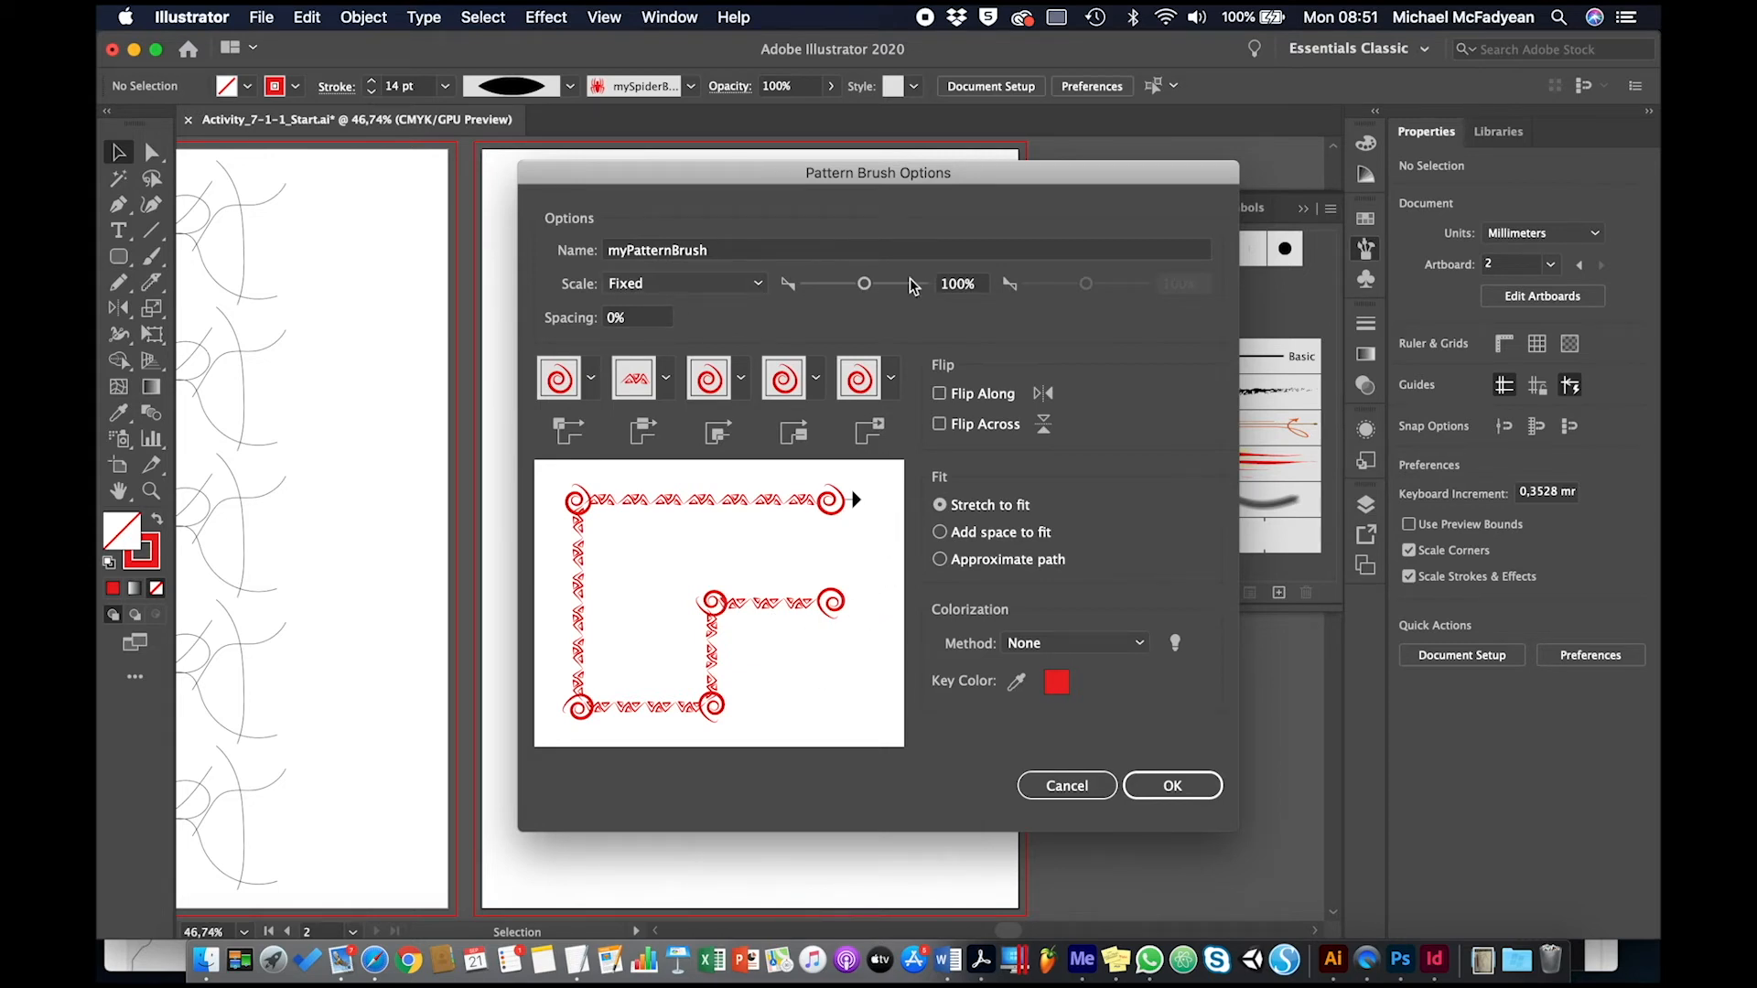
Step: Set the pattern brush's scale to 14% and save the brush
{"action": "left_click", "coordinate": [956, 283]}
{"action": "type", "text": "10"}
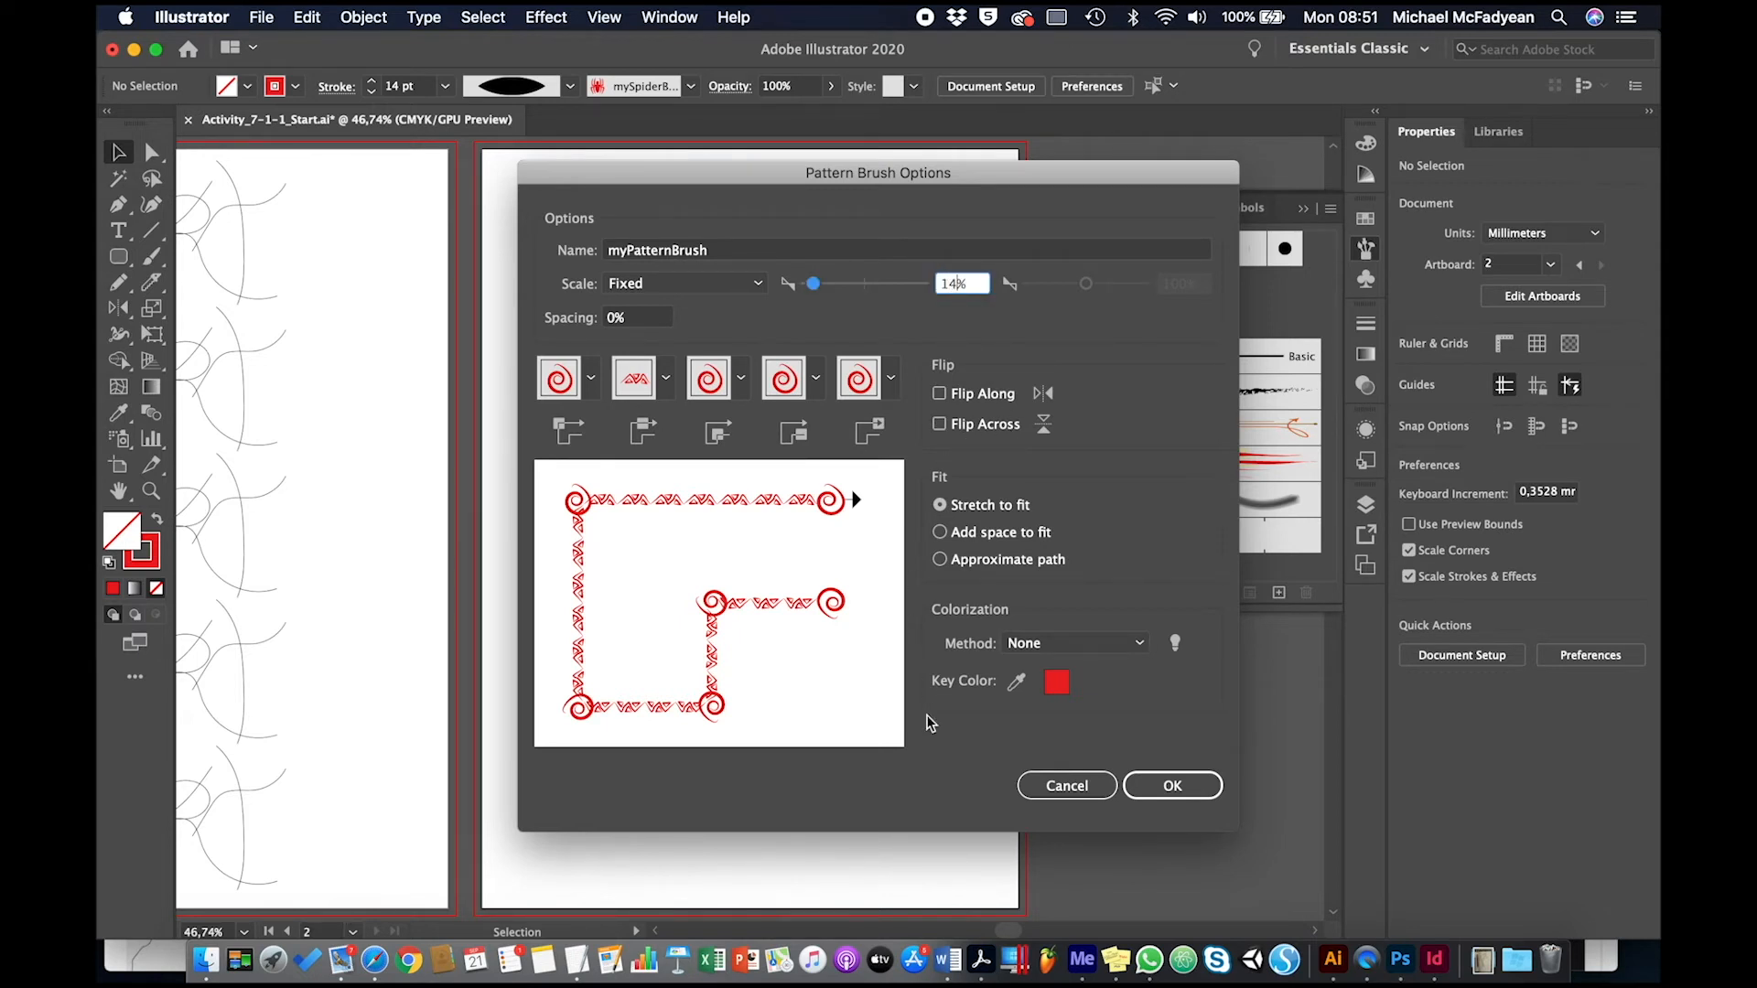
{"action": "left_click", "coordinate": [1171, 786]}
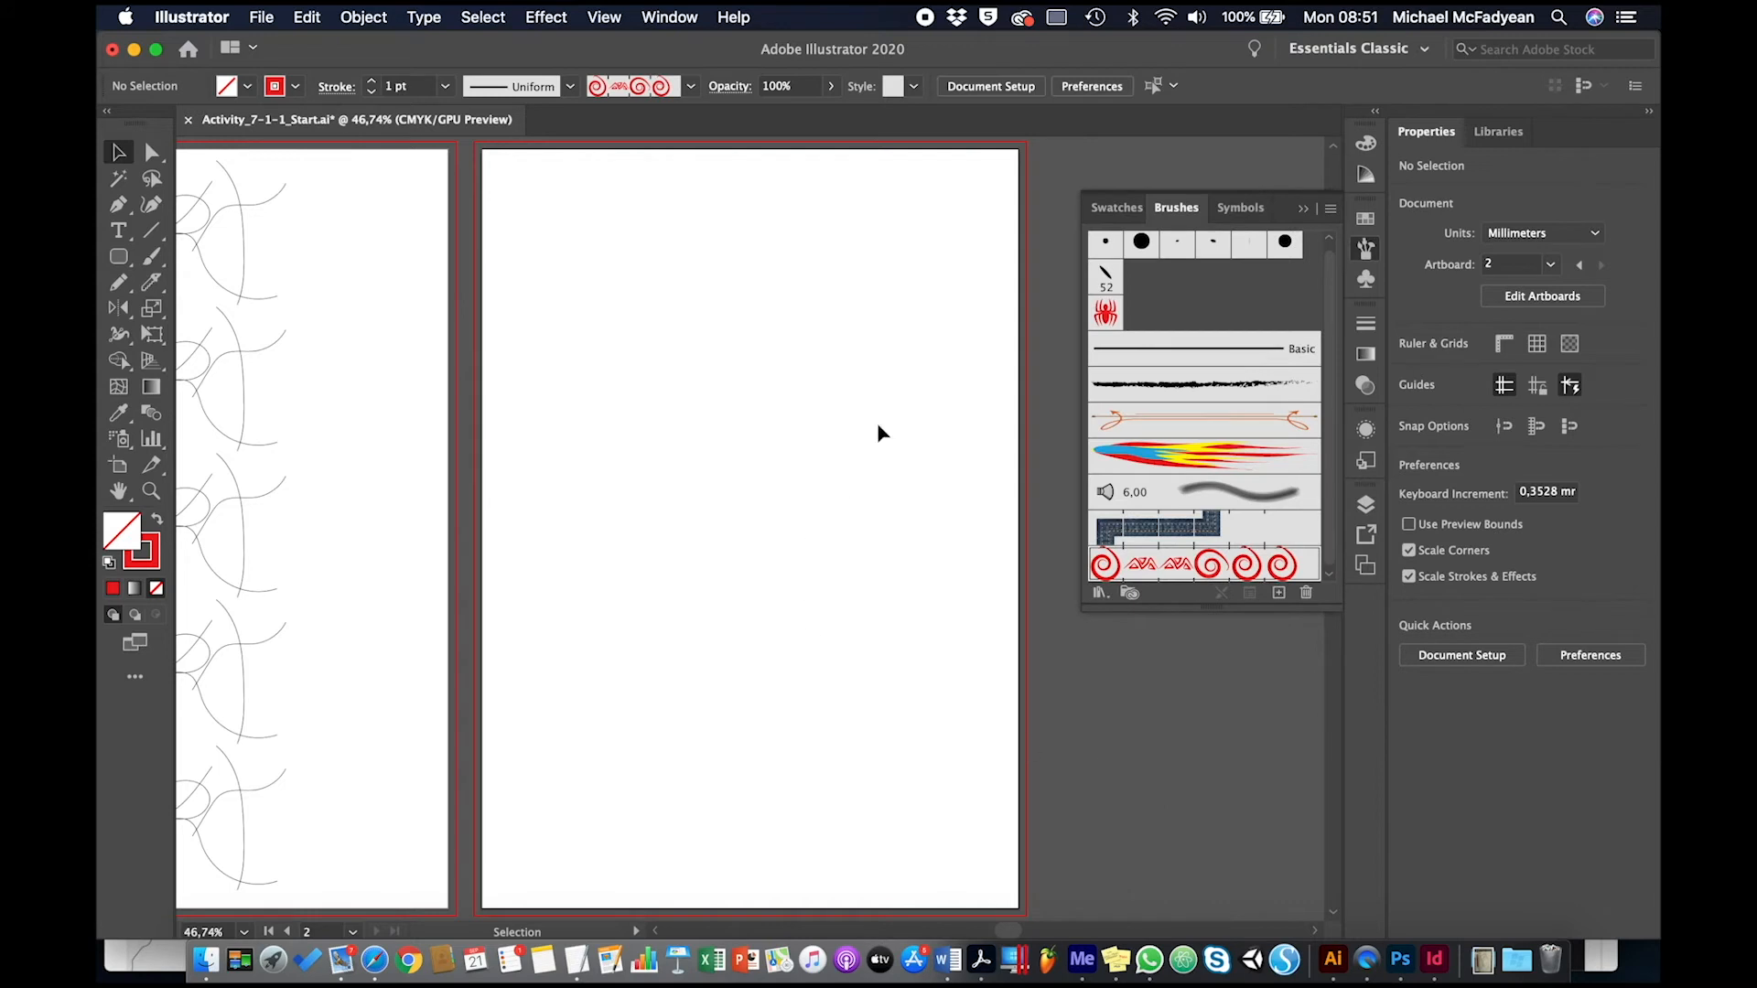
Step: Try the new pattern brush with a few curved and angular Paintbrush strokes across the blank artboard, and undo all of them
{"action": "left_click", "coordinate": [152, 256]}
{"action": "mouse_move", "coordinate": [631, 212]}
{"action": "left_mouse_down"}
{"action": "mouse_move", "coordinate": [798, 538]}
{"action": "mouse_move", "coordinate": [759, 794]}
{"action": "left_mouse_up"}
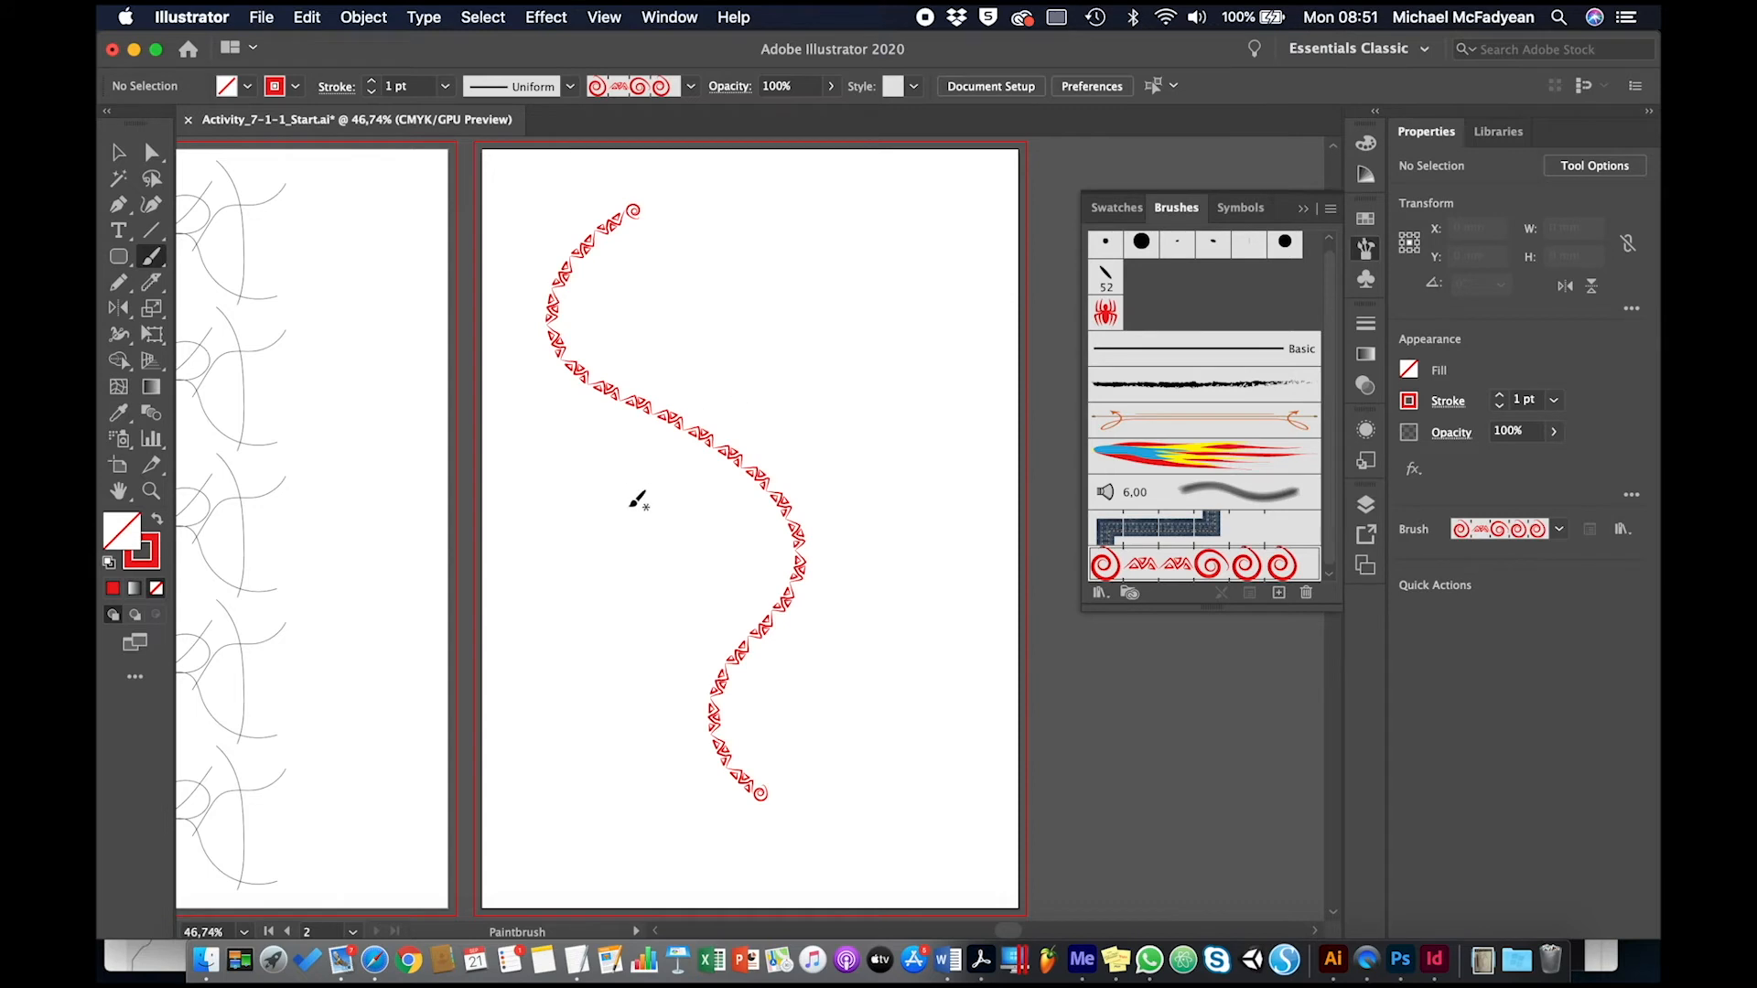
{"action": "mouse_move", "coordinate": [588, 619]}
{"action": "left_mouse_down"}
{"action": "mouse_move", "coordinate": [617, 511]}
{"action": "mouse_move", "coordinate": [888, 277]}
{"action": "left_mouse_up"}
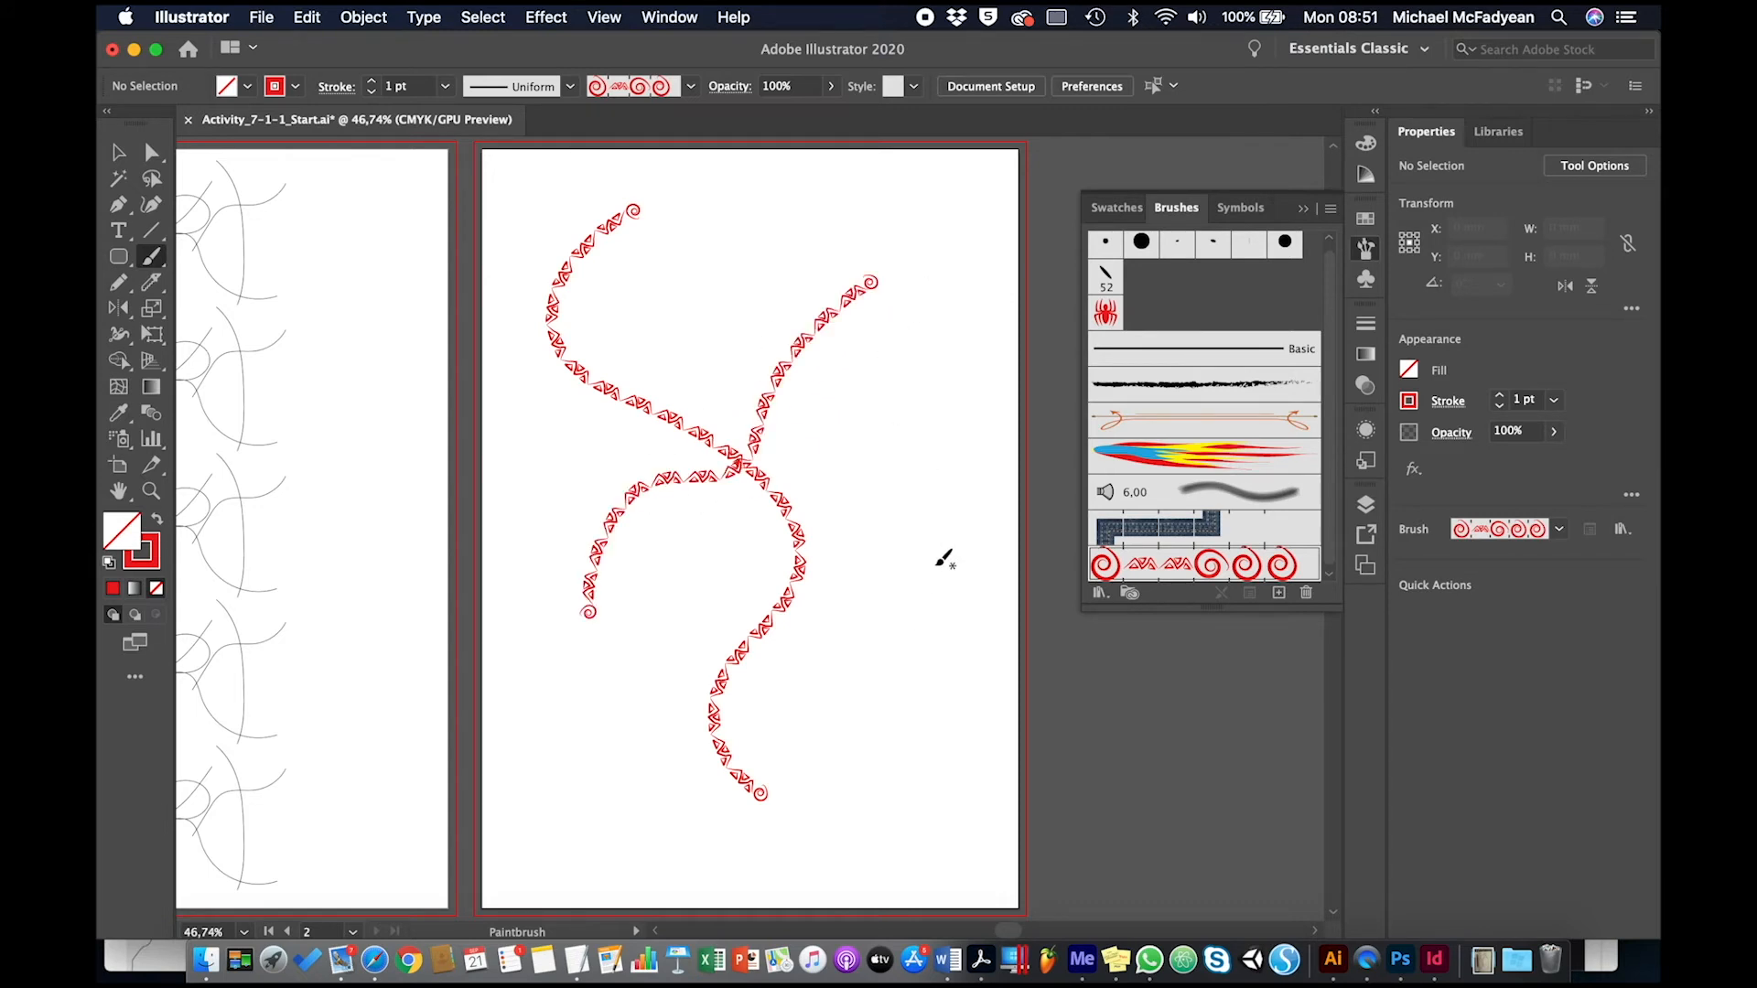
{"action": "mouse_move", "coordinate": [934, 566]}
{"action": "left_mouse_down"}
{"action": "mouse_move", "coordinate": [933, 657]}
{"action": "mouse_move", "coordinate": [819, 665]}
{"action": "left_mouse_up"}
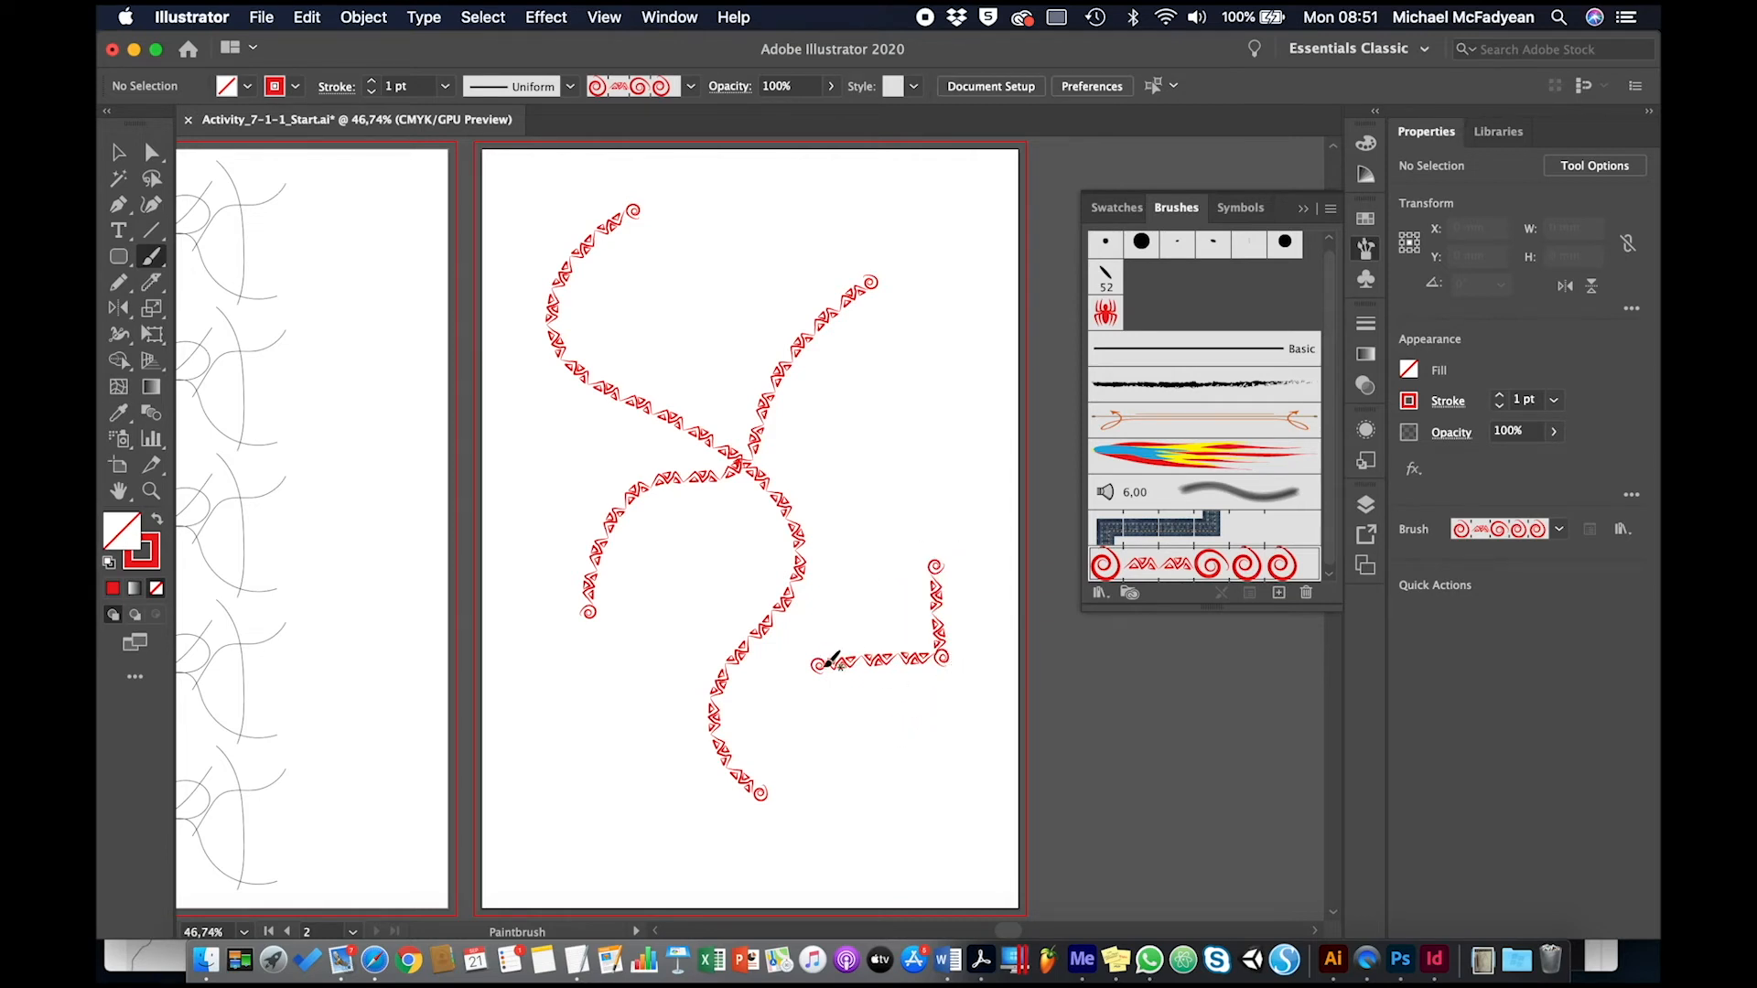
{"action": "mouse_move", "coordinate": [904, 388]}
{"action": "left_mouse_down"}
{"action": "mouse_move", "coordinate": [897, 463]}
{"action": "mouse_move", "coordinate": [953, 497]}
{"action": "mouse_move", "coordinate": [991, 426]}
{"action": "left_mouse_up"}
{"action": "key", "text": "super+z"}
{"action": "key", "text": "super+z"}
{"action": "key", "text": "super+z"}
{"action": "key", "text": "super+z"}
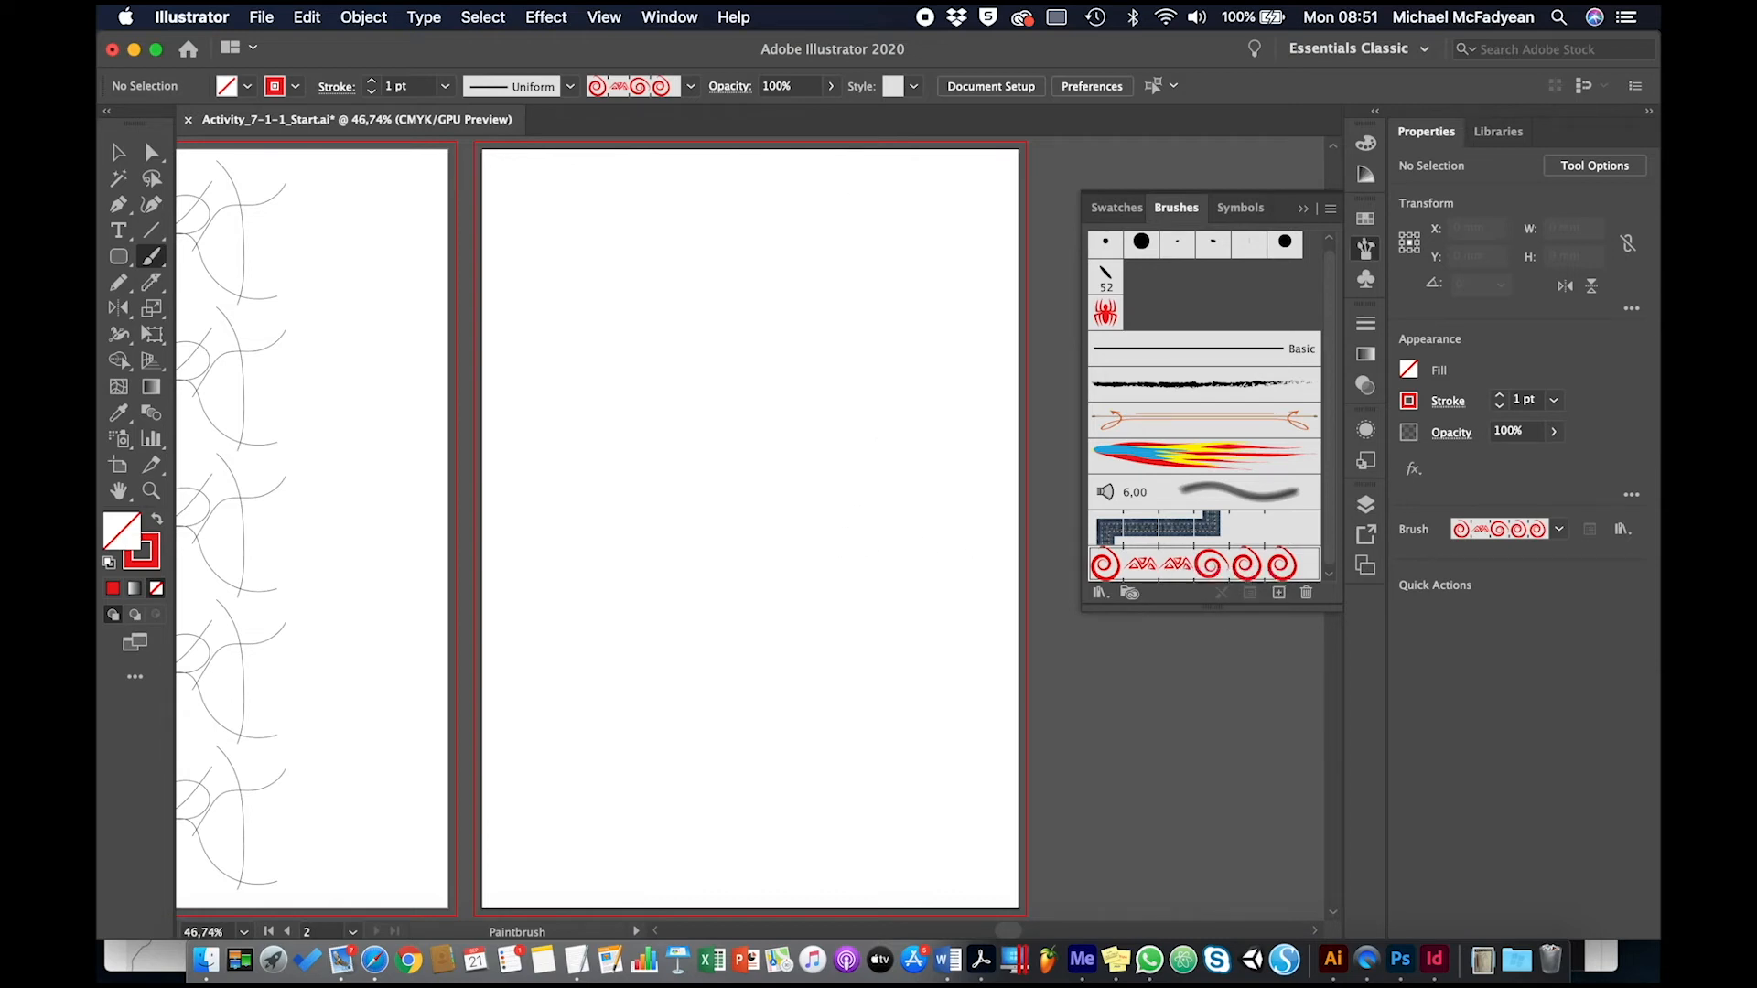
Step: Start a new bristle brush with the Round Fan shape
{"action": "left_click", "coordinate": [1278, 593]}
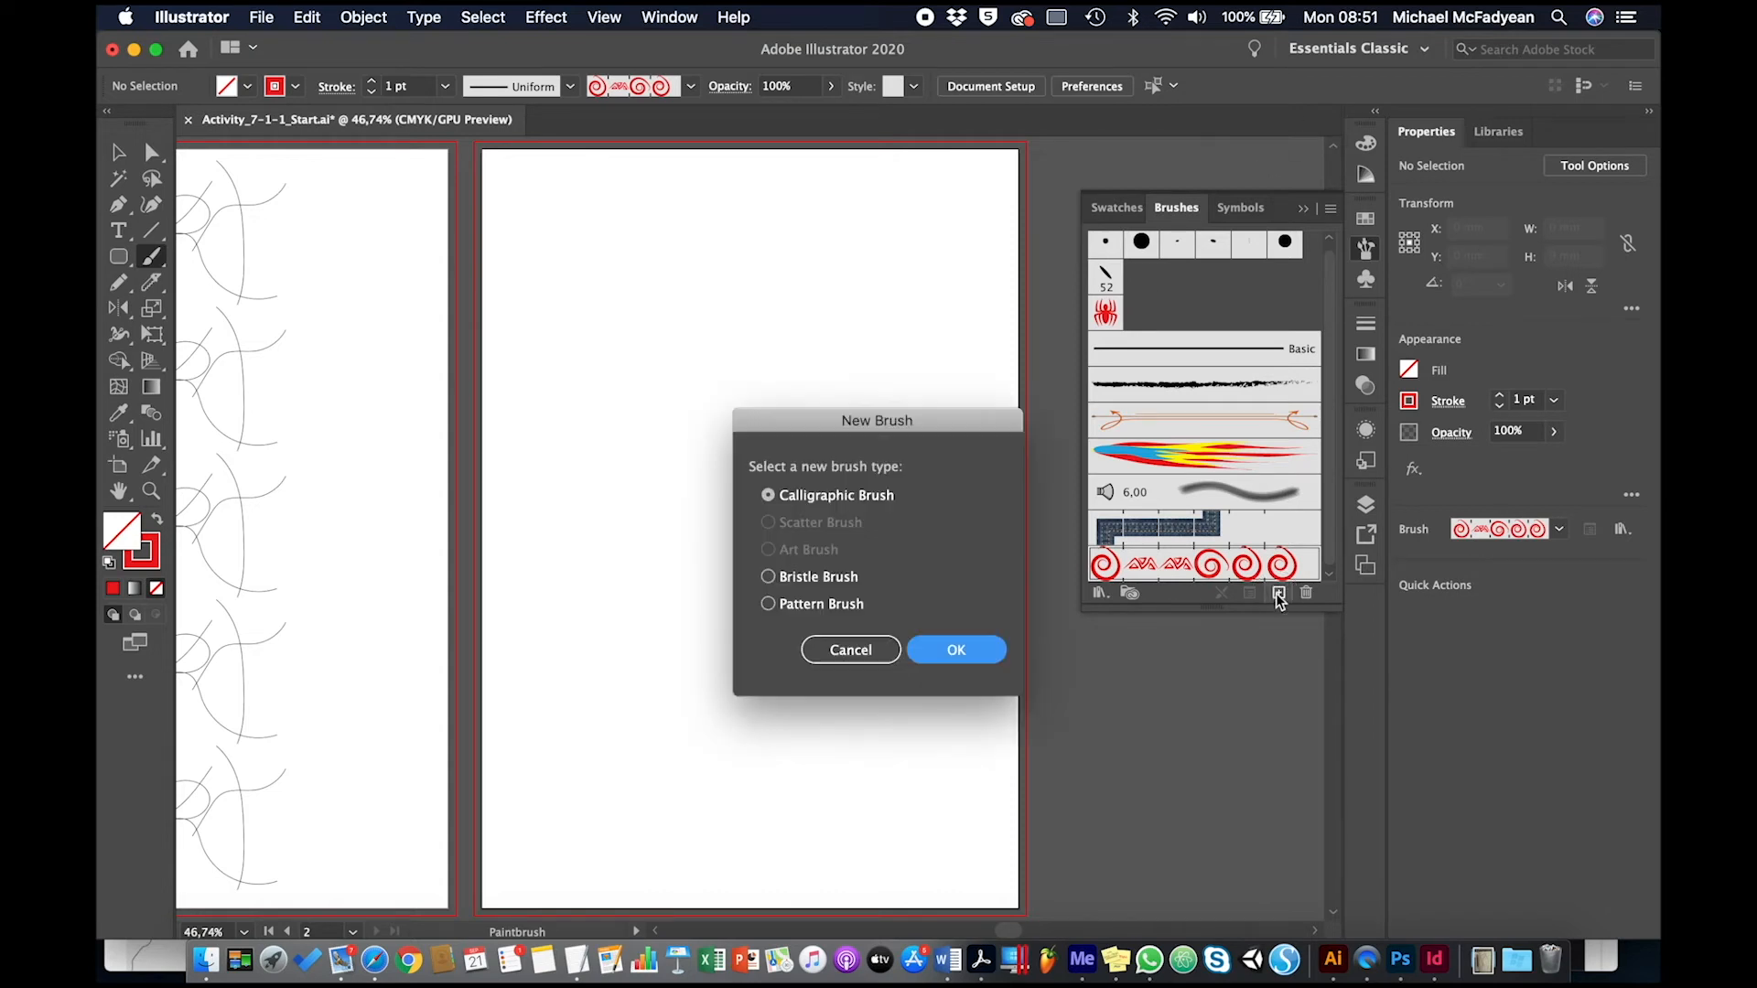
{"action": "left_click", "coordinate": [768, 577]}
{"action": "left_click", "coordinate": [992, 651]}
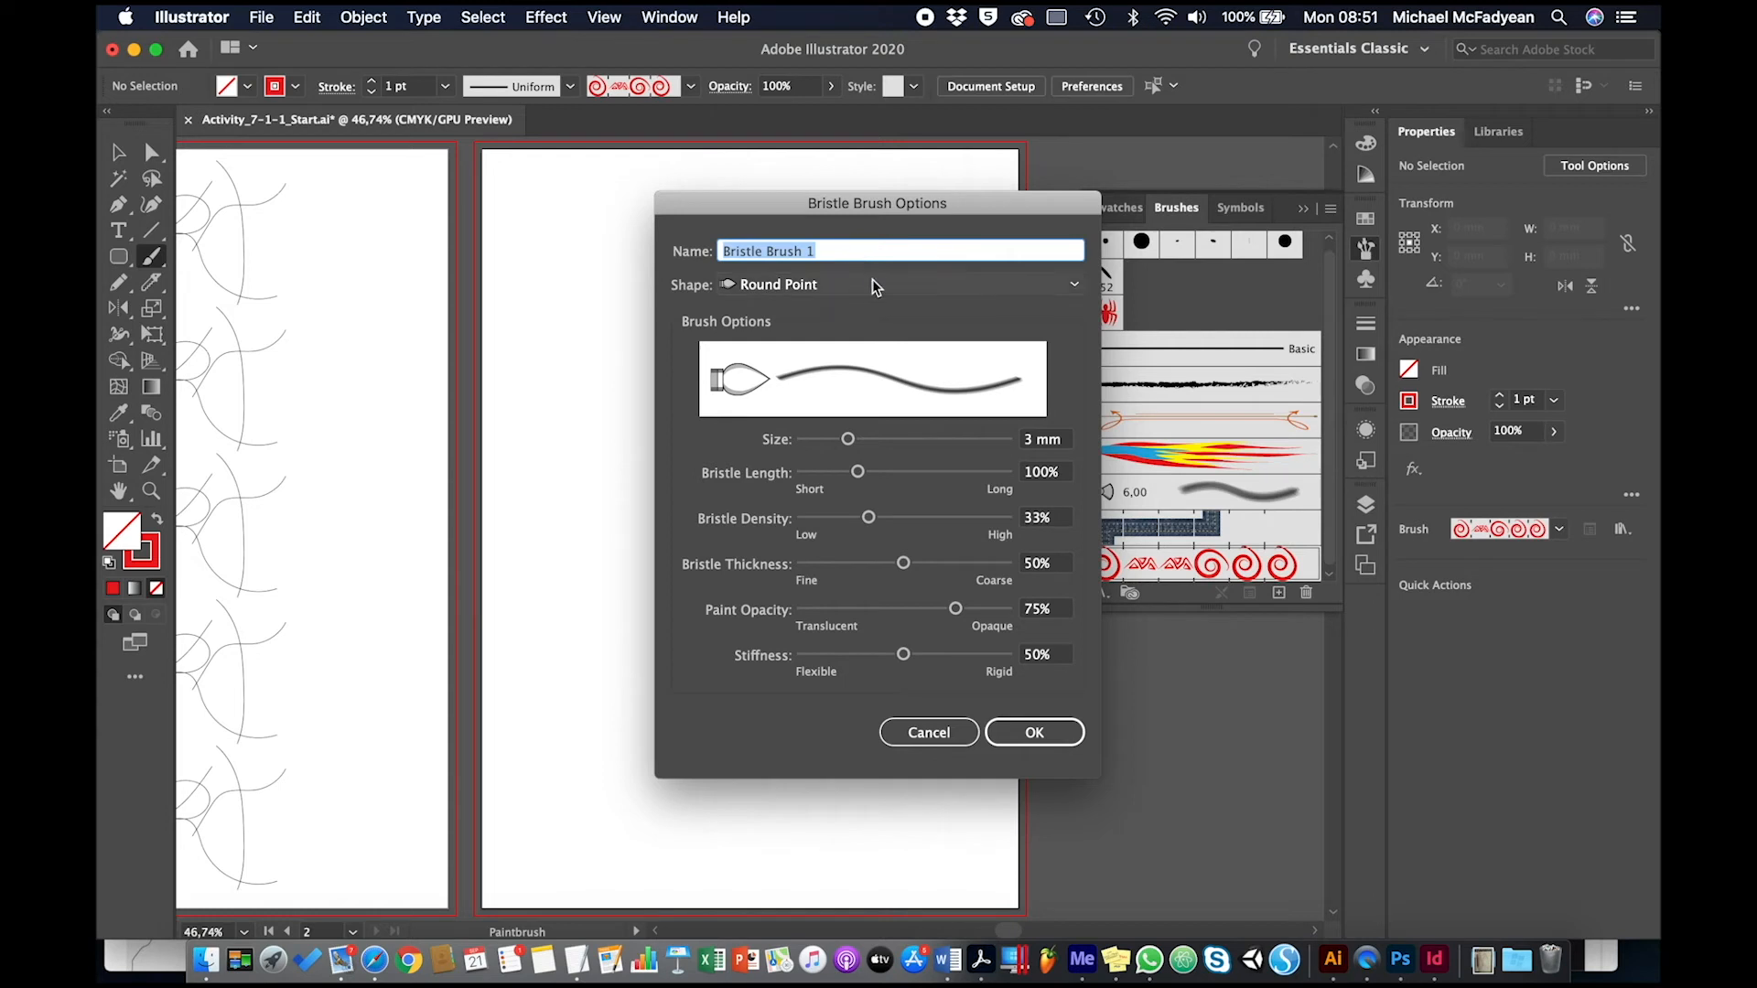
{"action": "left_click", "coordinate": [793, 284]}
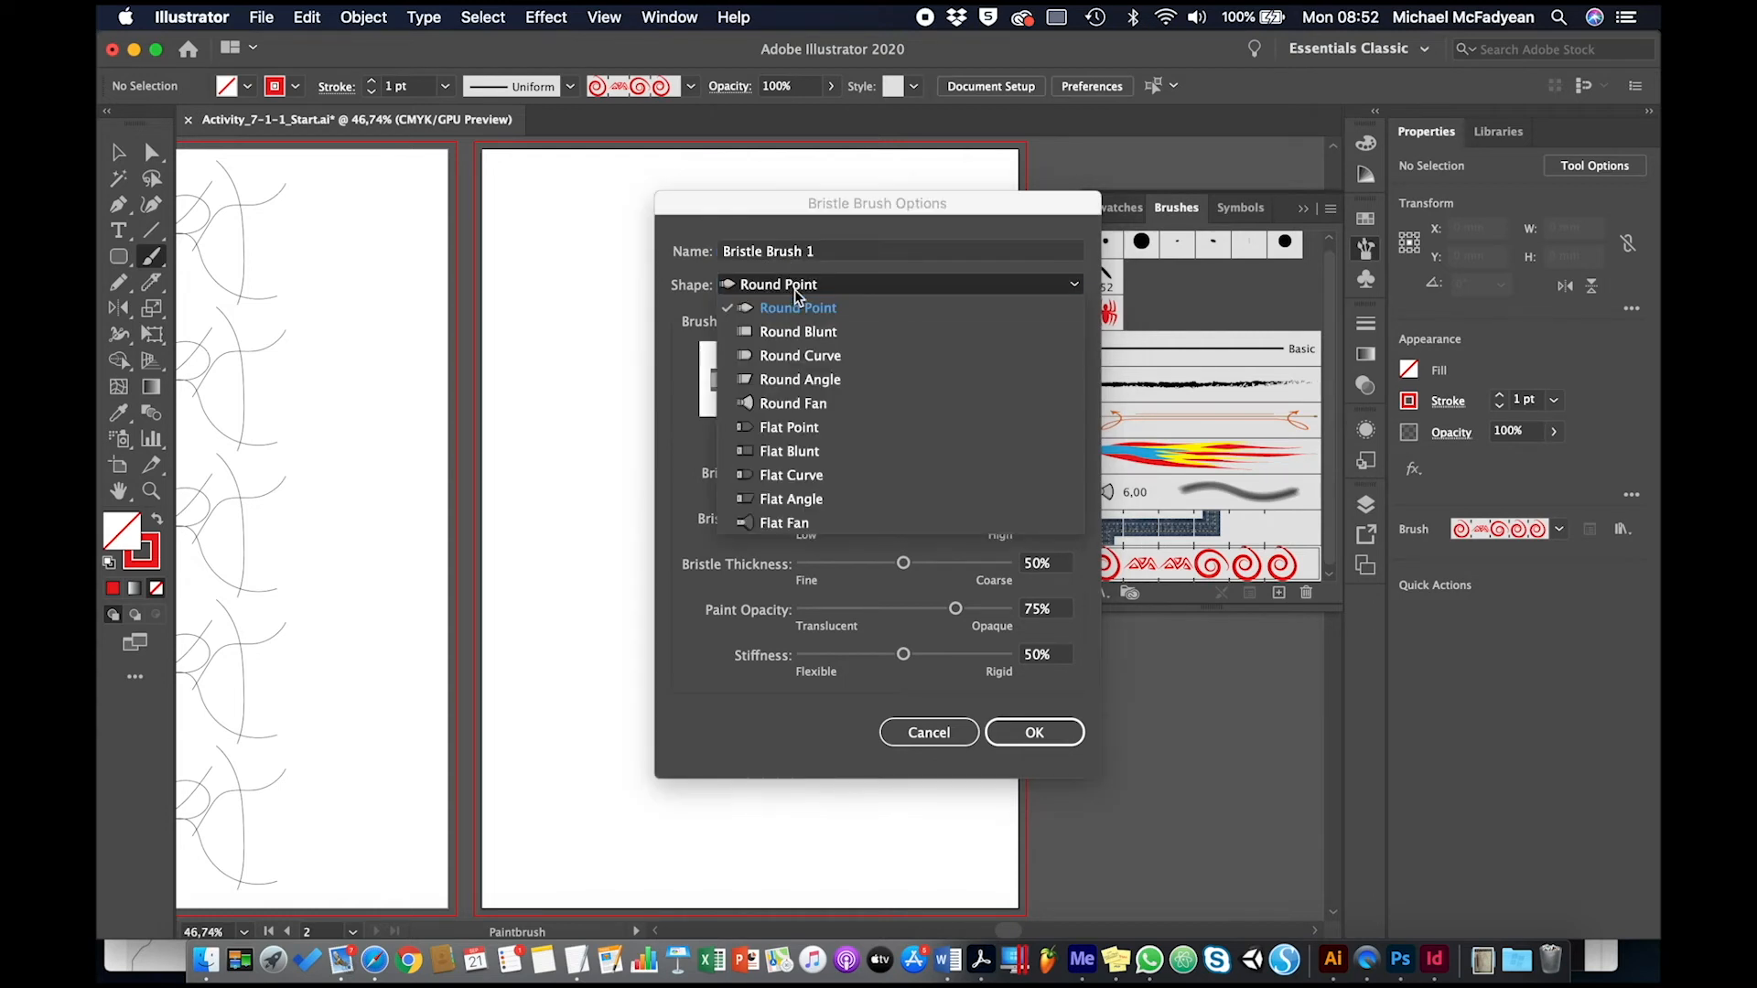
{"action": "left_click", "coordinate": [811, 404]}
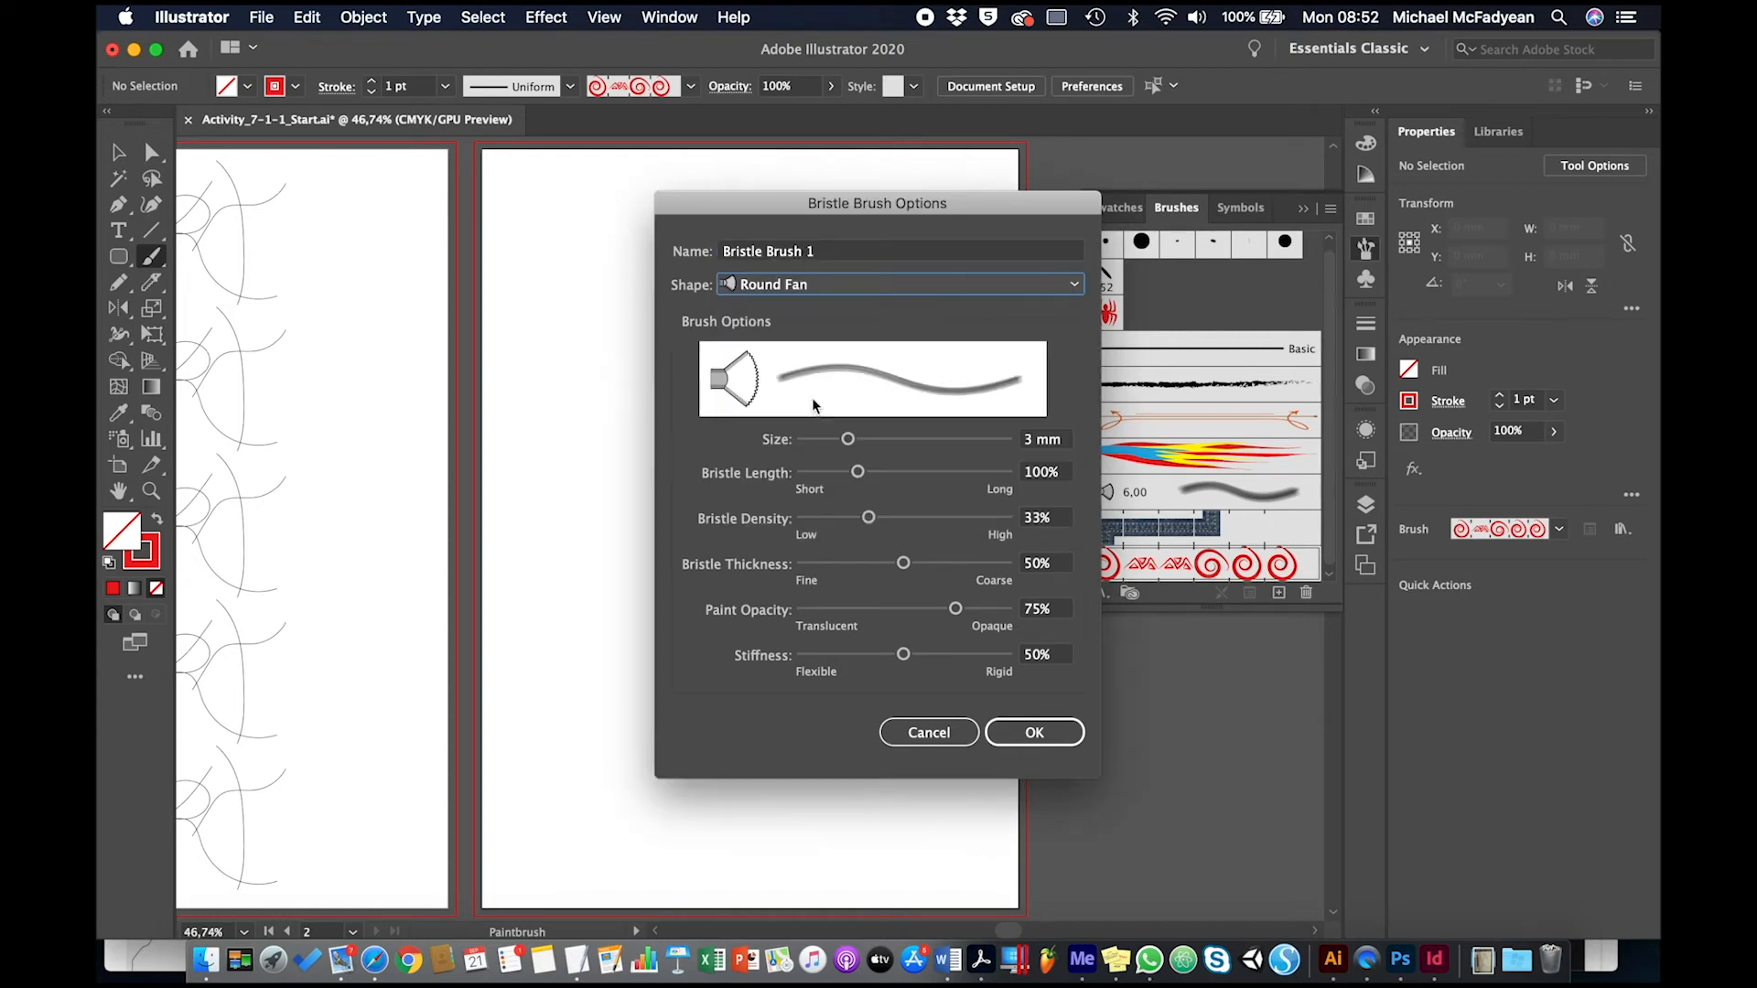
Step: Set the bristle brush's size to 4,3 mm, bristle length to 177% and bristle density to 72%
{"action": "left_click", "coordinate": [1040, 442]}
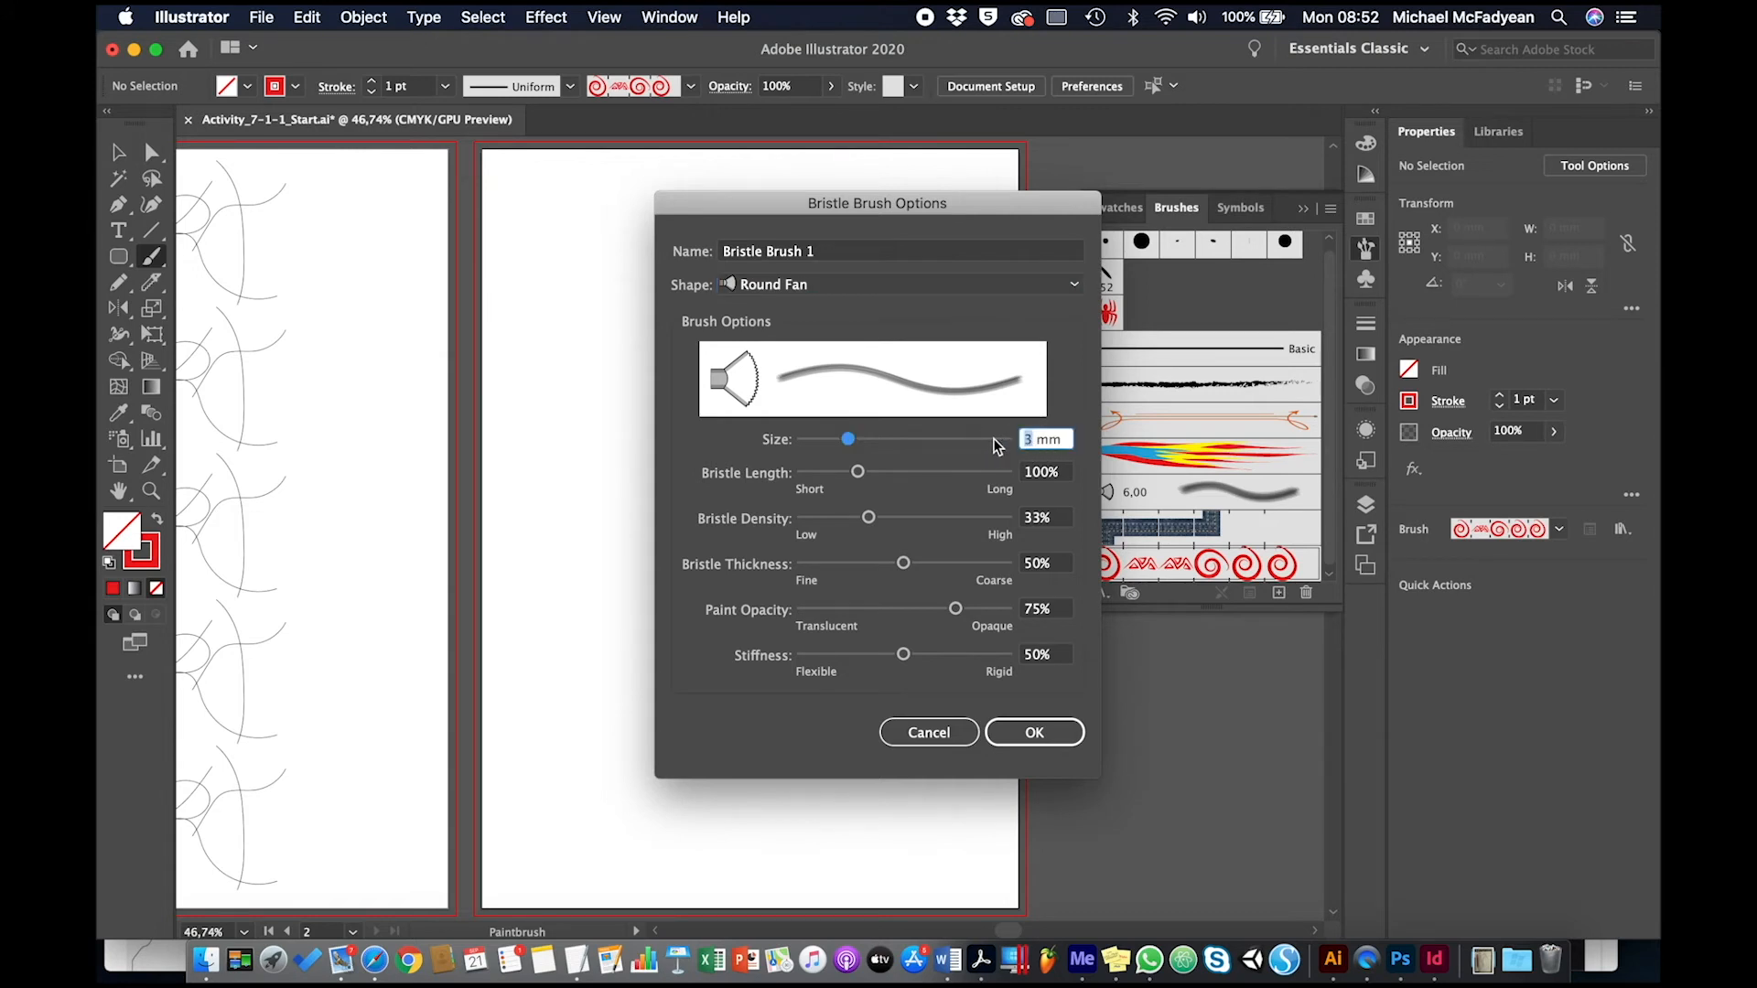
{"action": "type", "text": "4.3"}
{"action": "key", "text": "Tab"}
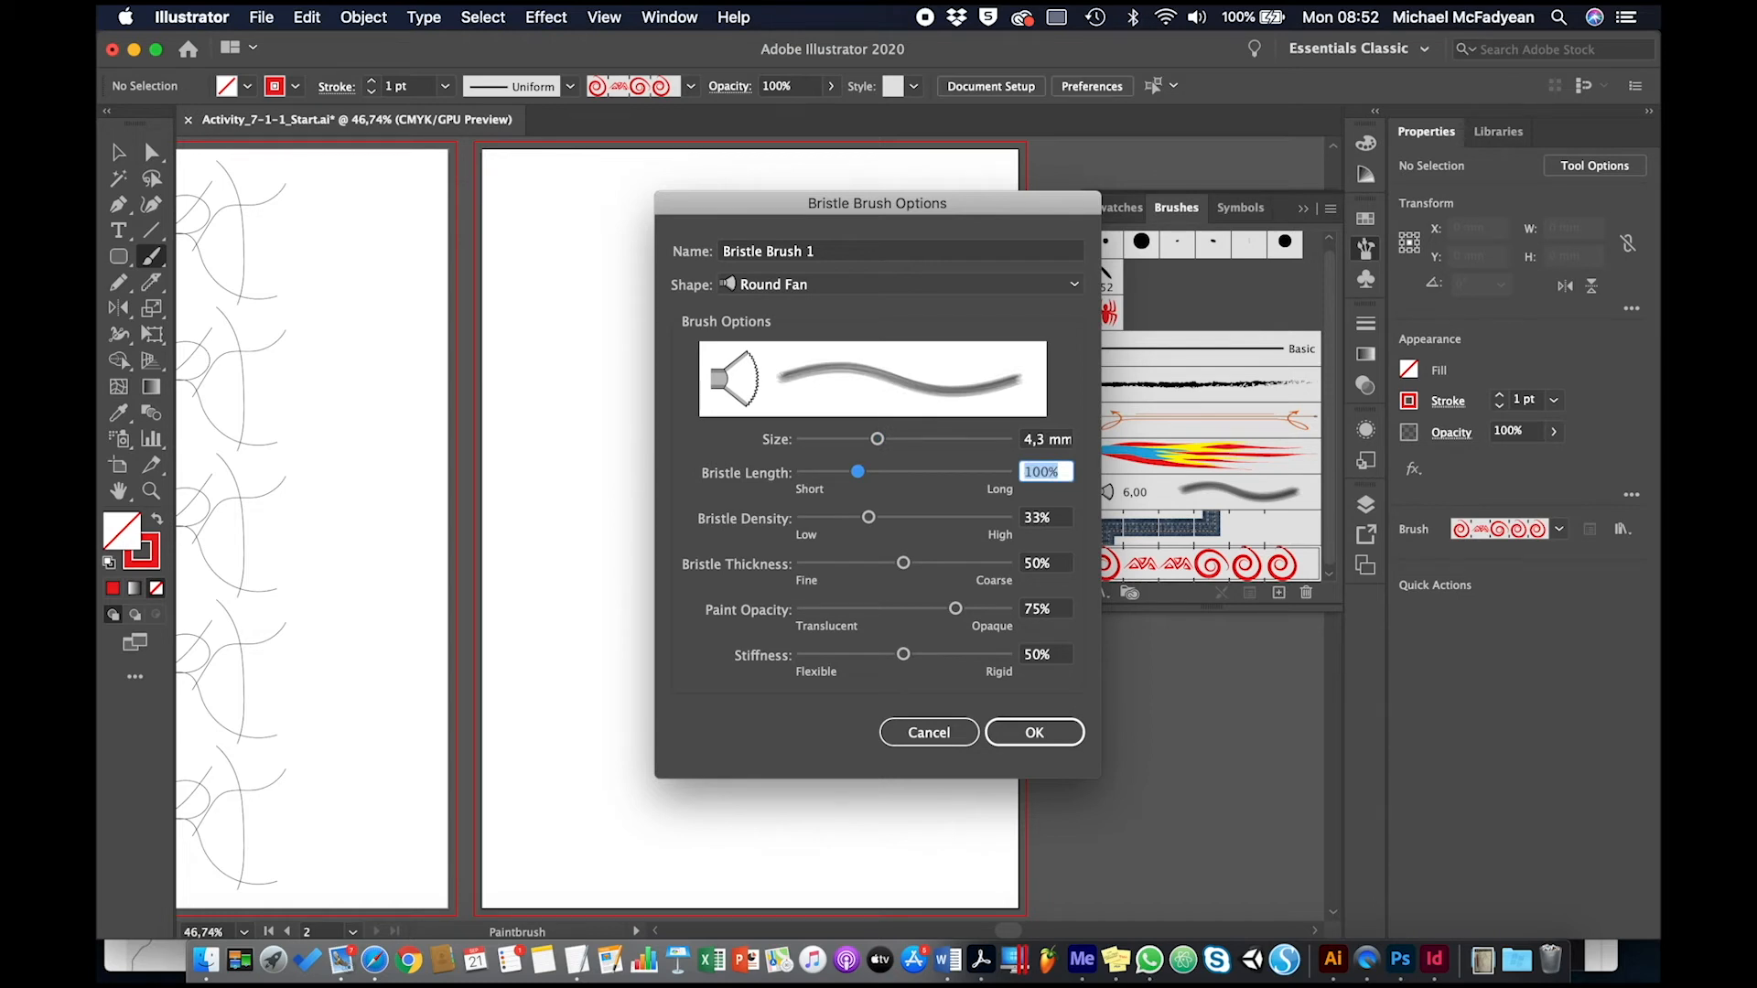
{"action": "type", "text": "177"}
{"action": "key", "text": "Tab"}
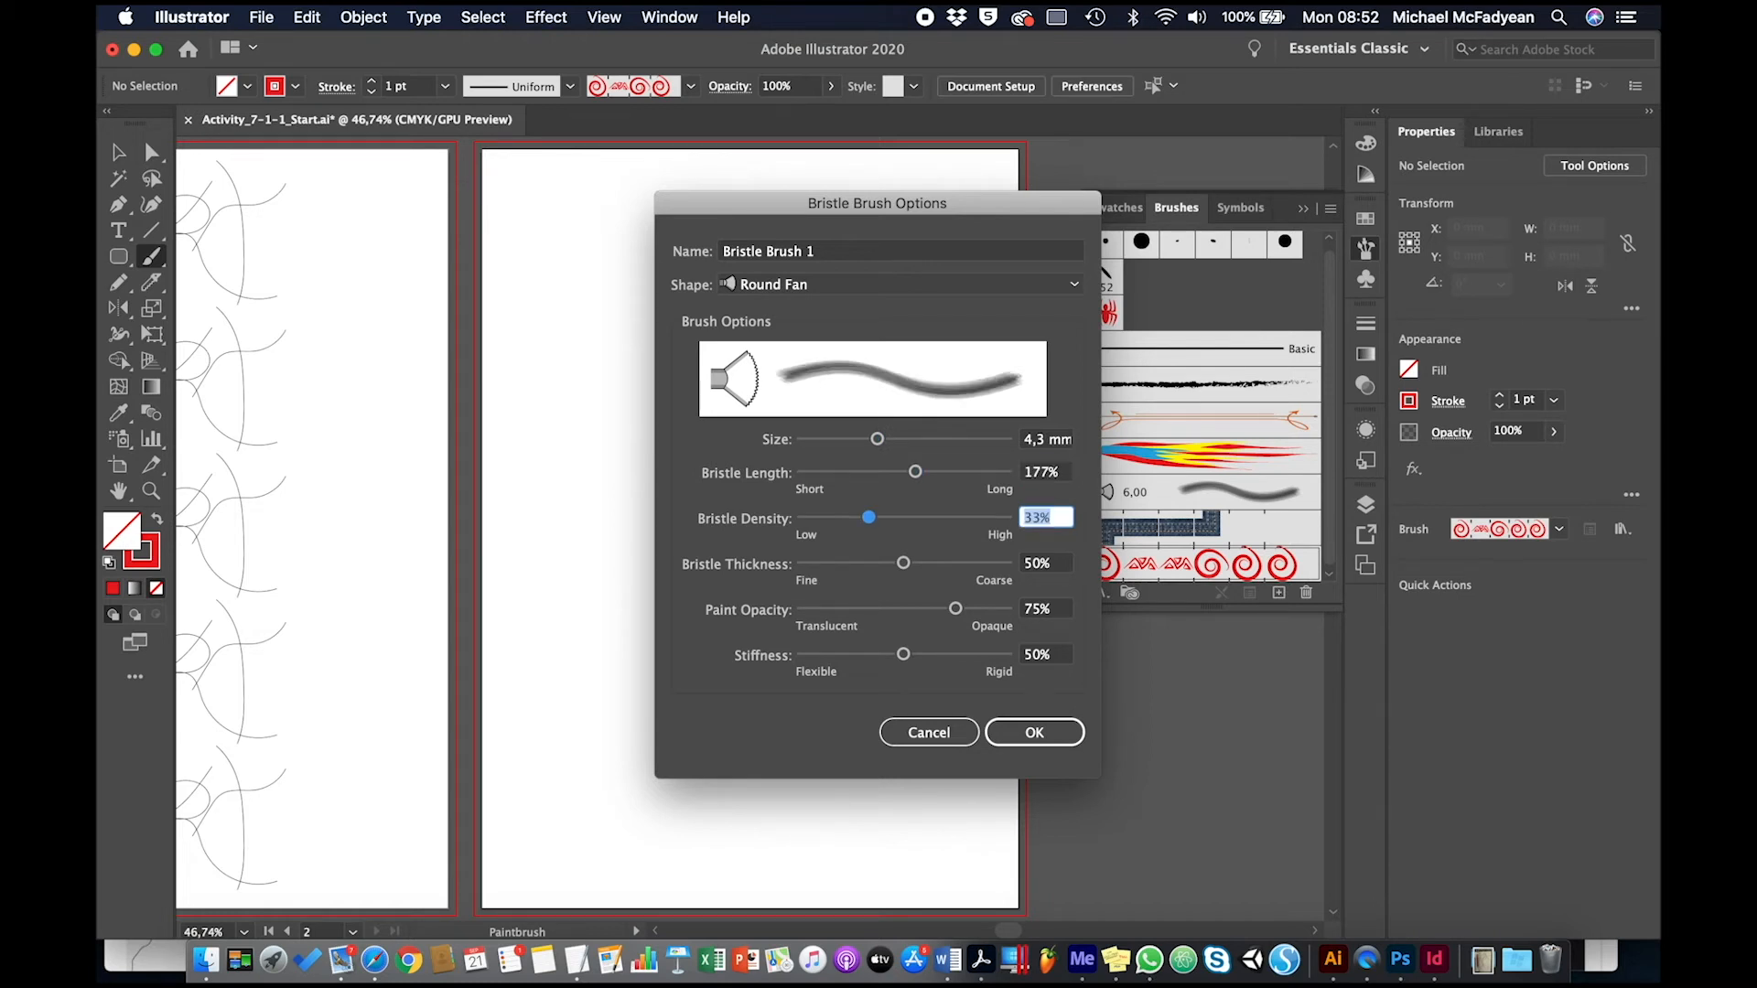
{"action": "type", "text": "72"}
{"action": "key", "text": "Tab"}
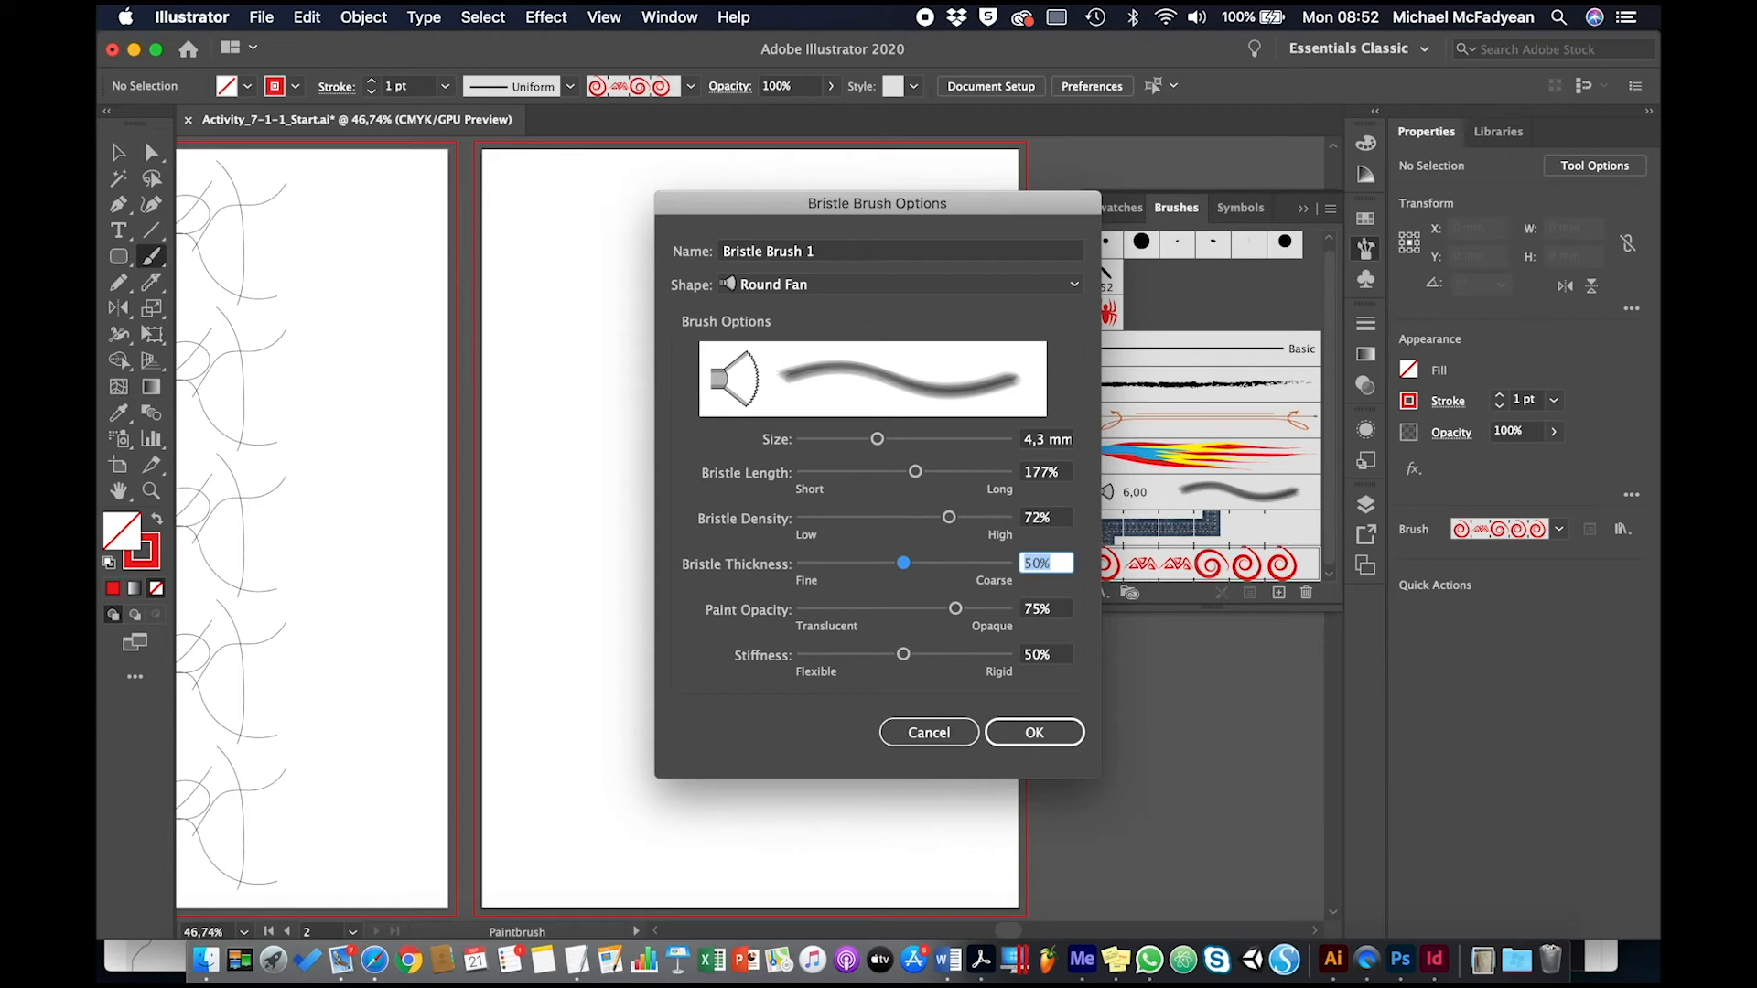
Step: Set the bristle thickness to 7%, paint opacity to 29% and stiffness to 14%, and save the bristle brush
{"action": "type", "text": "7"}
{"action": "key", "text": "Tab"}
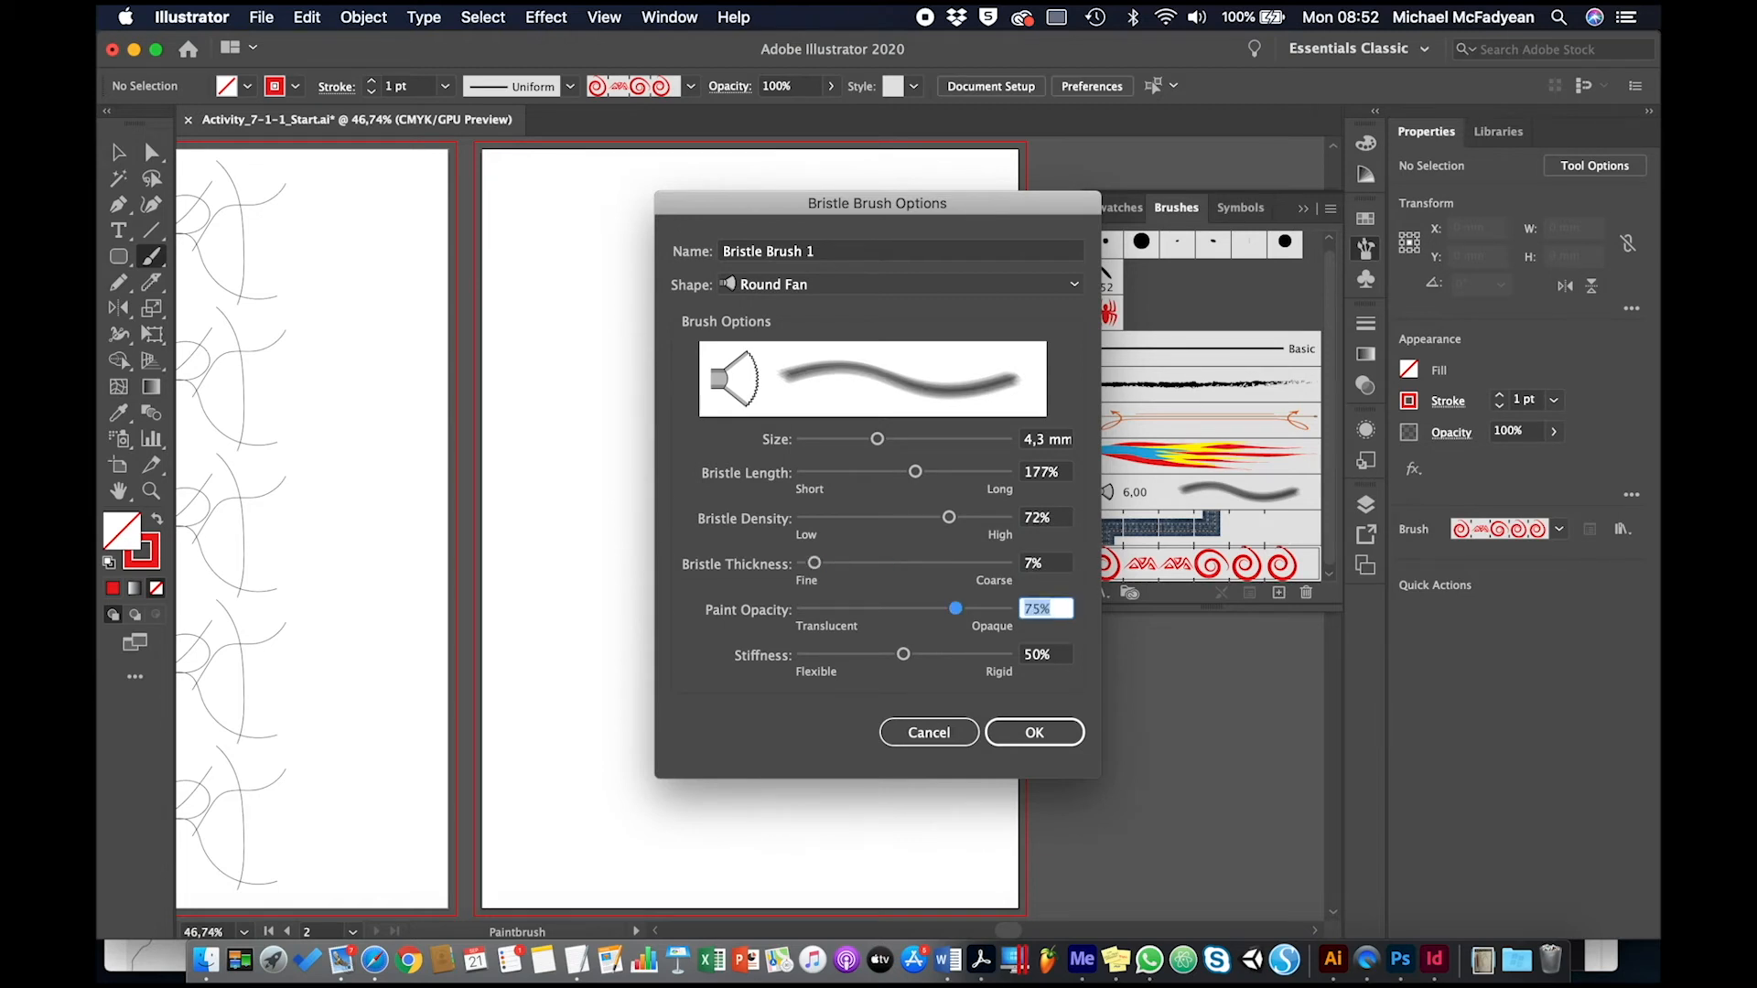
{"action": "type", "text": "29"}
{"action": "key", "text": "Tab"}
{"action": "type", "text": "14"}
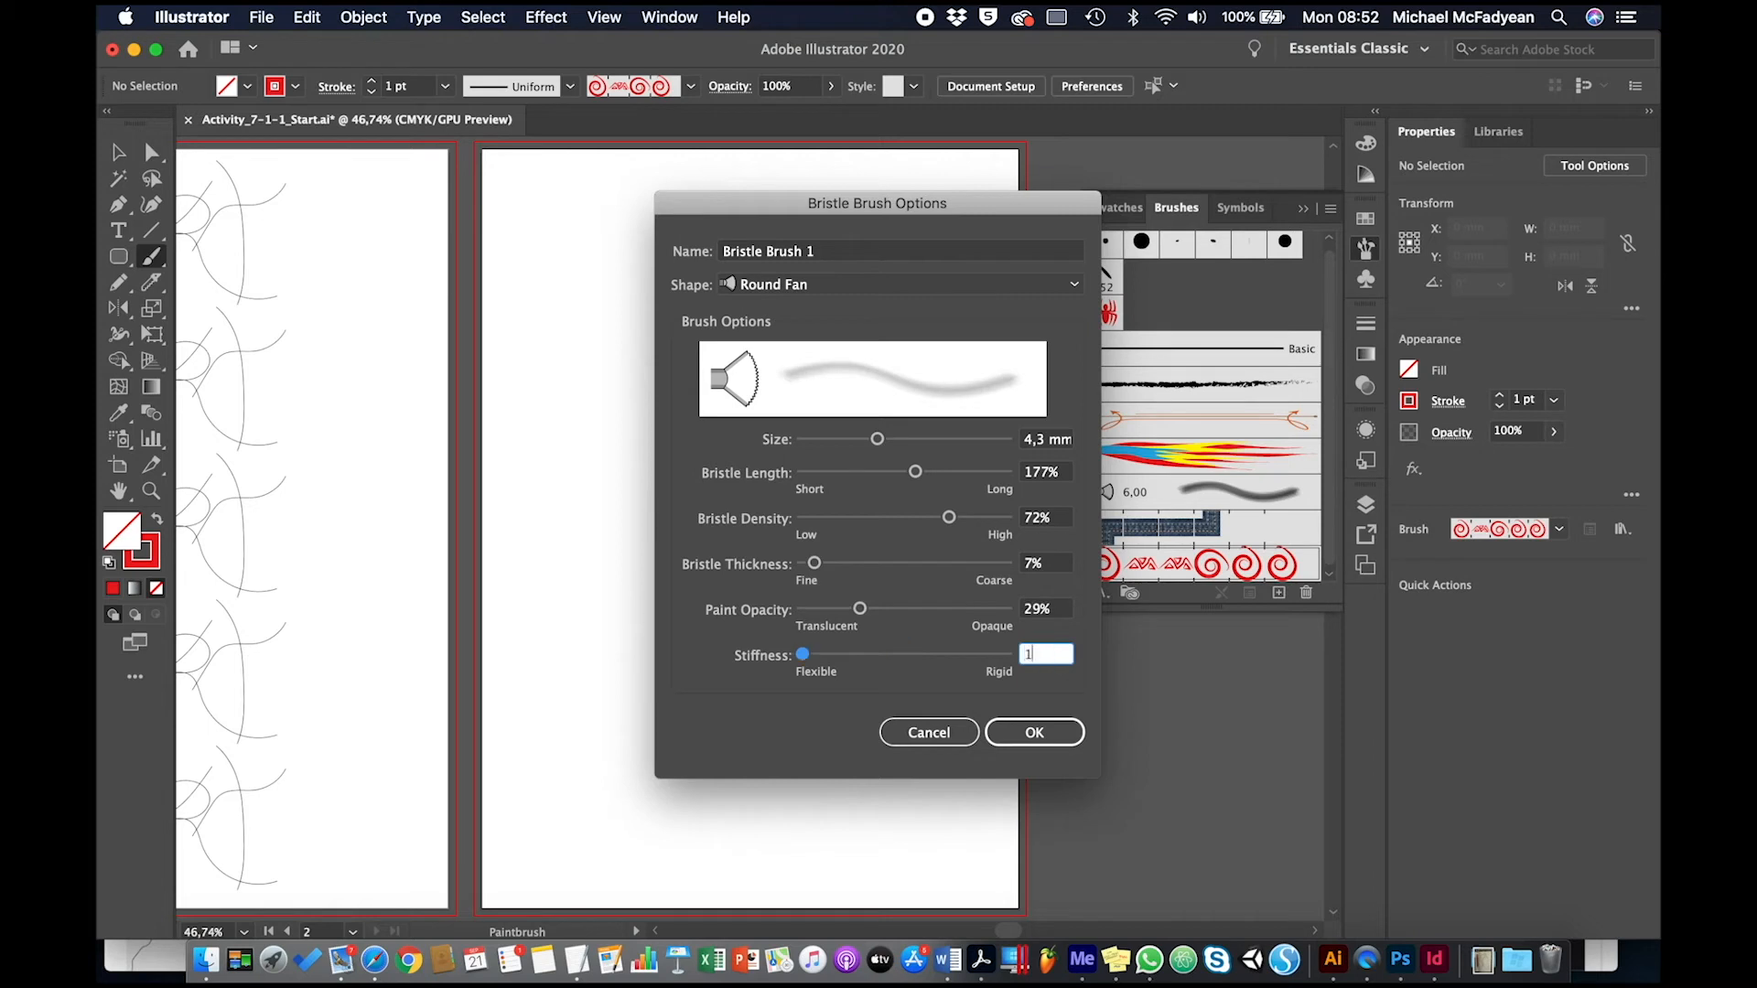
{"action": "key", "text": "Tab"}
{"action": "left_click", "coordinate": [1039, 733]}
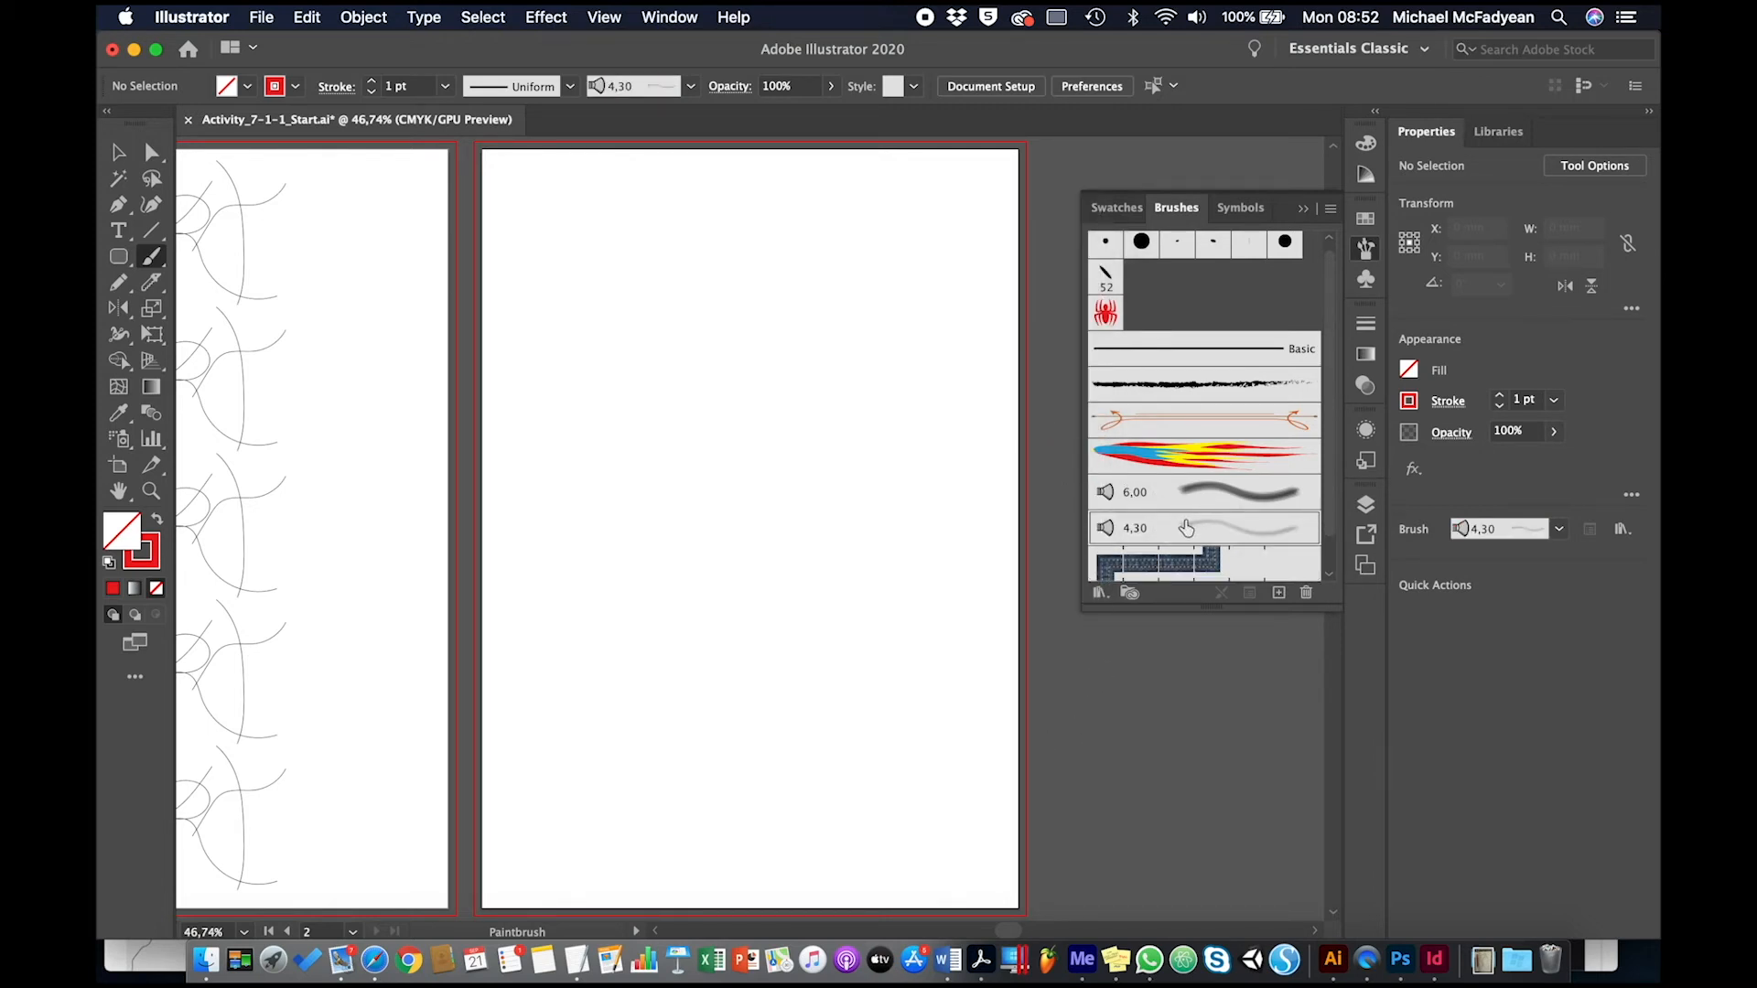
Step: Apply the calligraphic brush myBrush1 to the topmost ART lettering on the first artboard
{"action": "scroll", "coordinate": [1186, 526], "scroll_direction": "down", "scroll_amount": 1}
{"action": "scroll", "coordinate": [1184, 520], "scroll_direction": "up", "scroll_amount": 2}
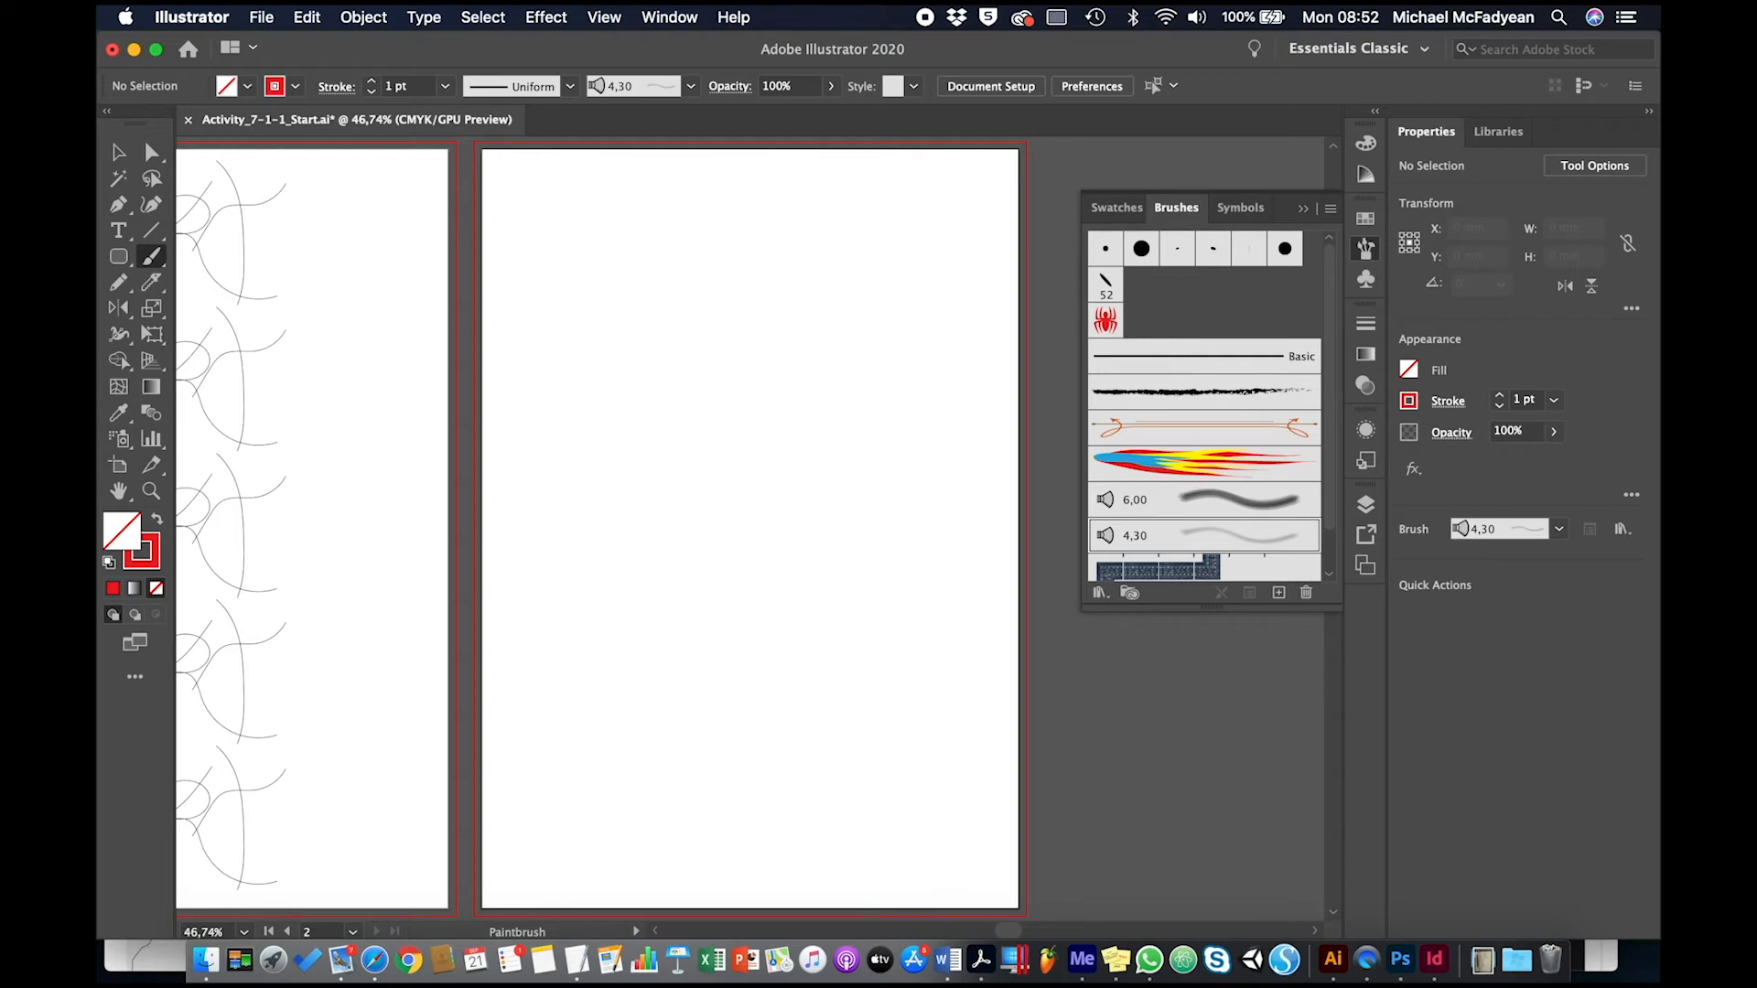
{"action": "scroll", "coordinate": [788, 228], "scroll_direction": "left", "scroll_amount": 10}
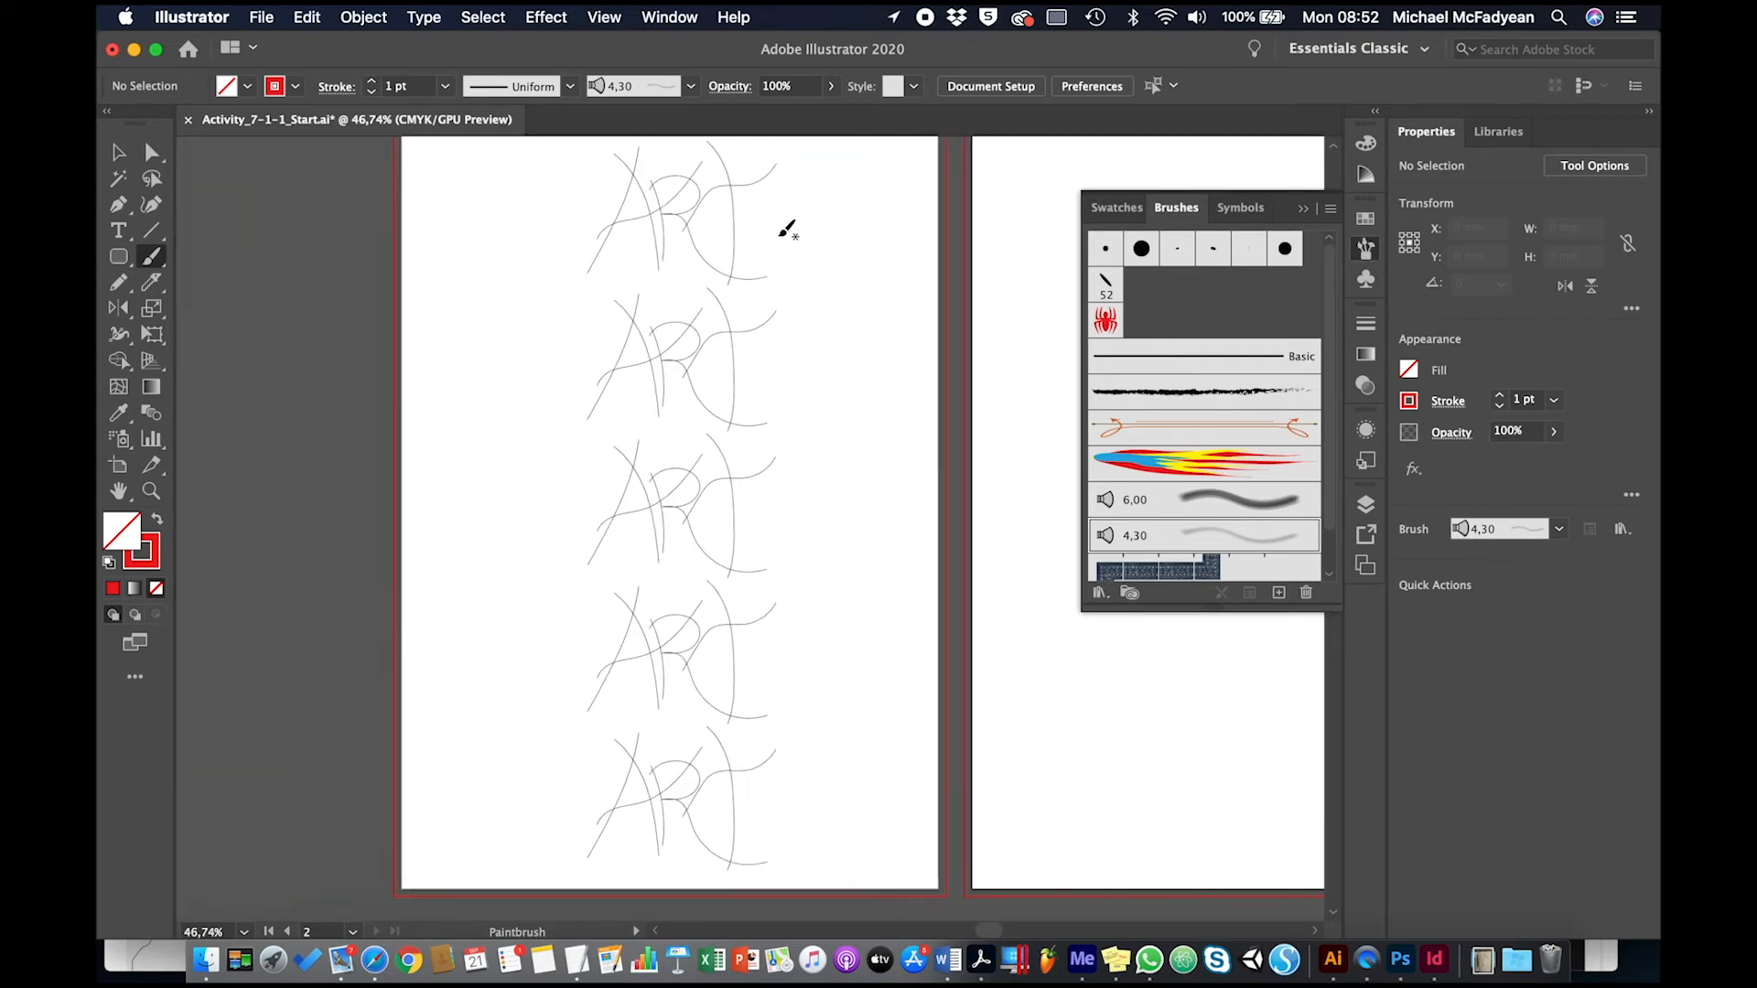
{"action": "scroll", "coordinate": [788, 228], "scroll_direction": "down", "scroll_amount": 1}
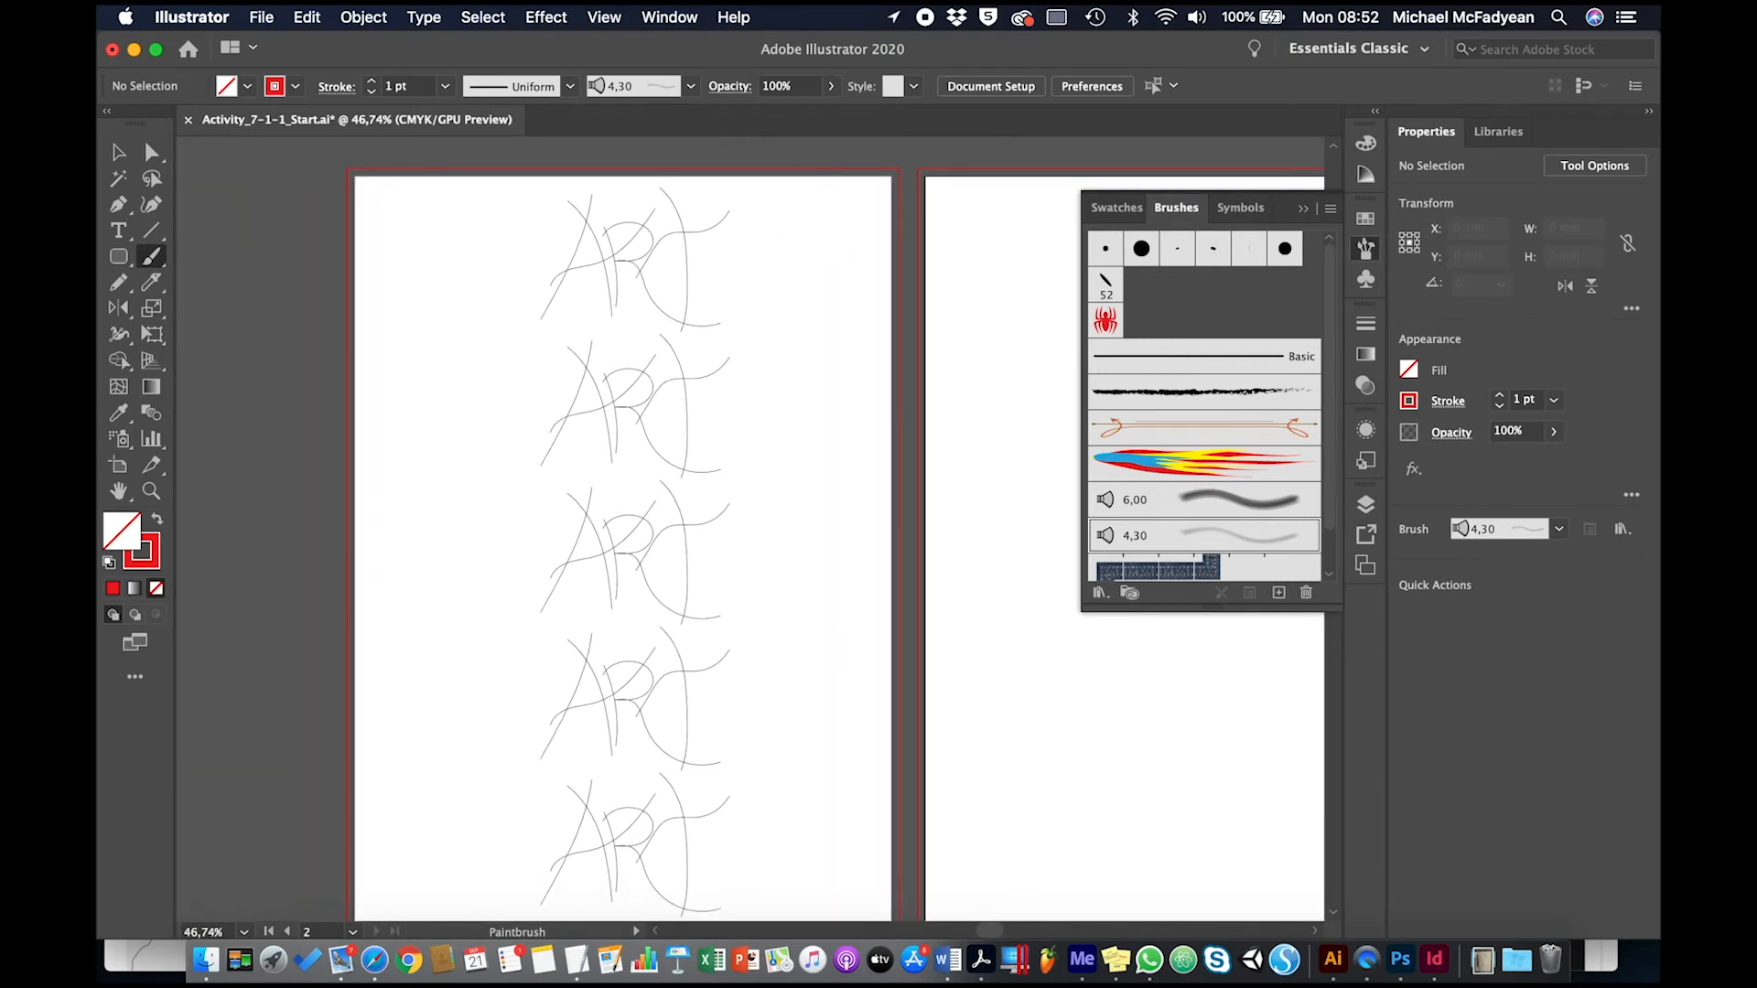
{"action": "left_click", "coordinate": [118, 151]}
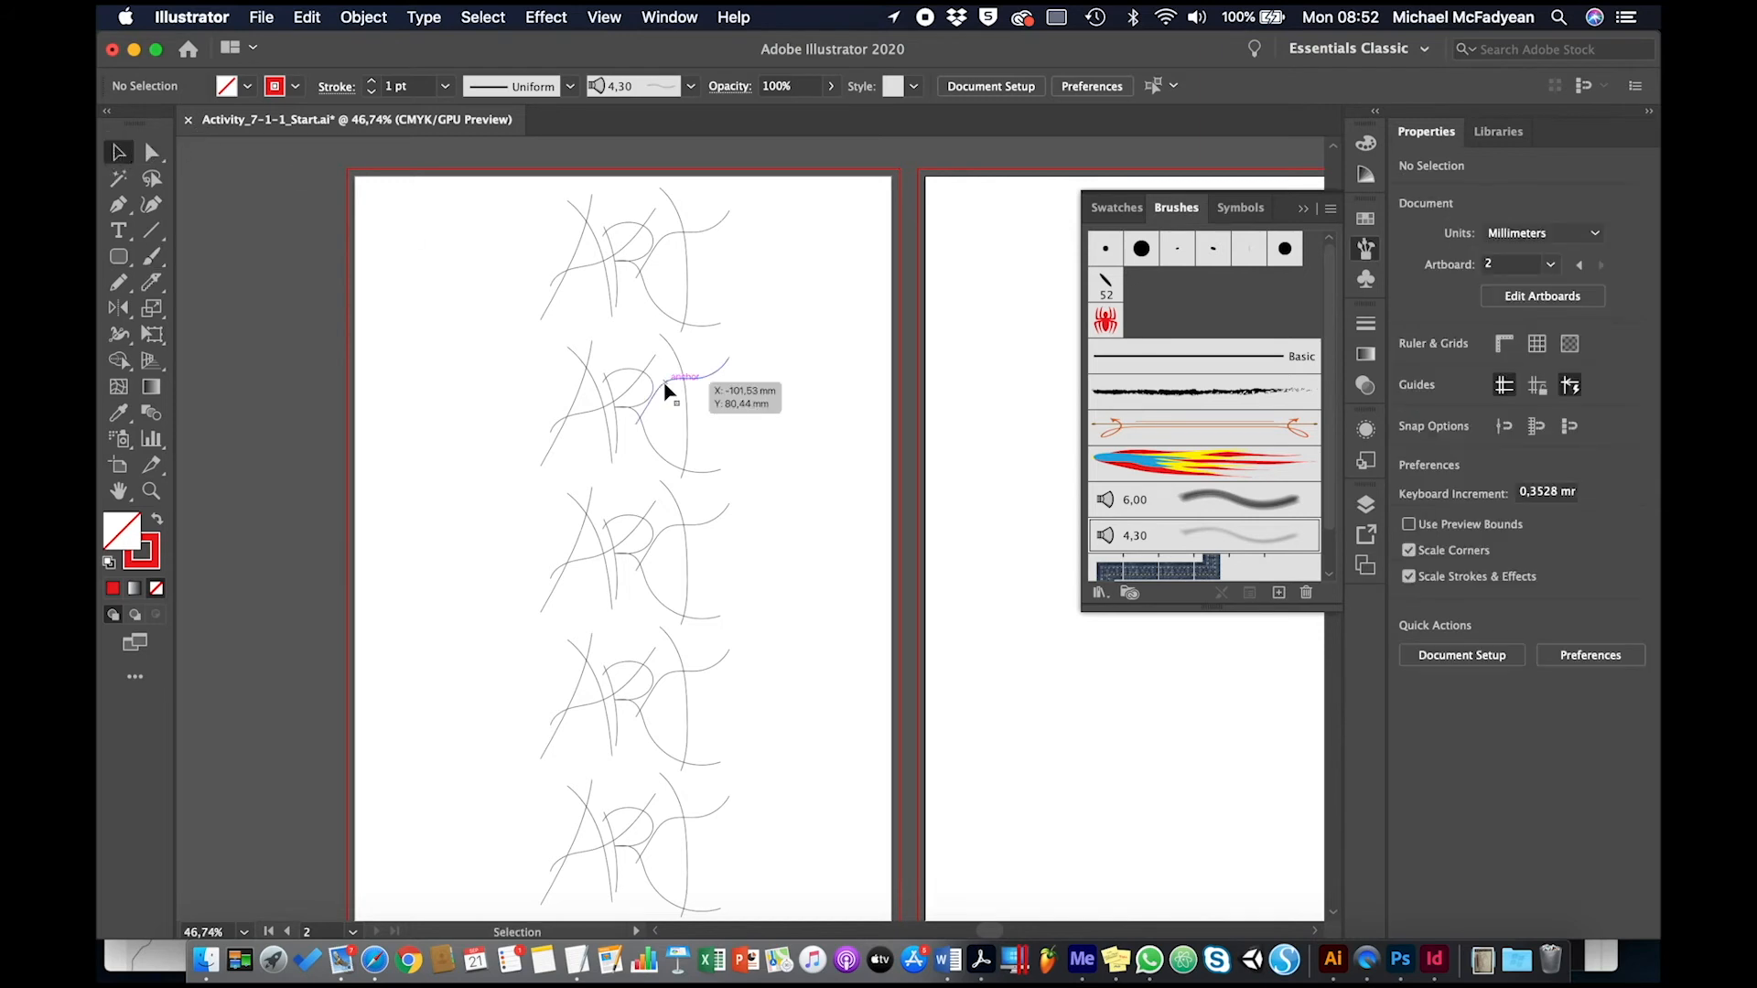
{"action": "left_click", "coordinate": [695, 263]}
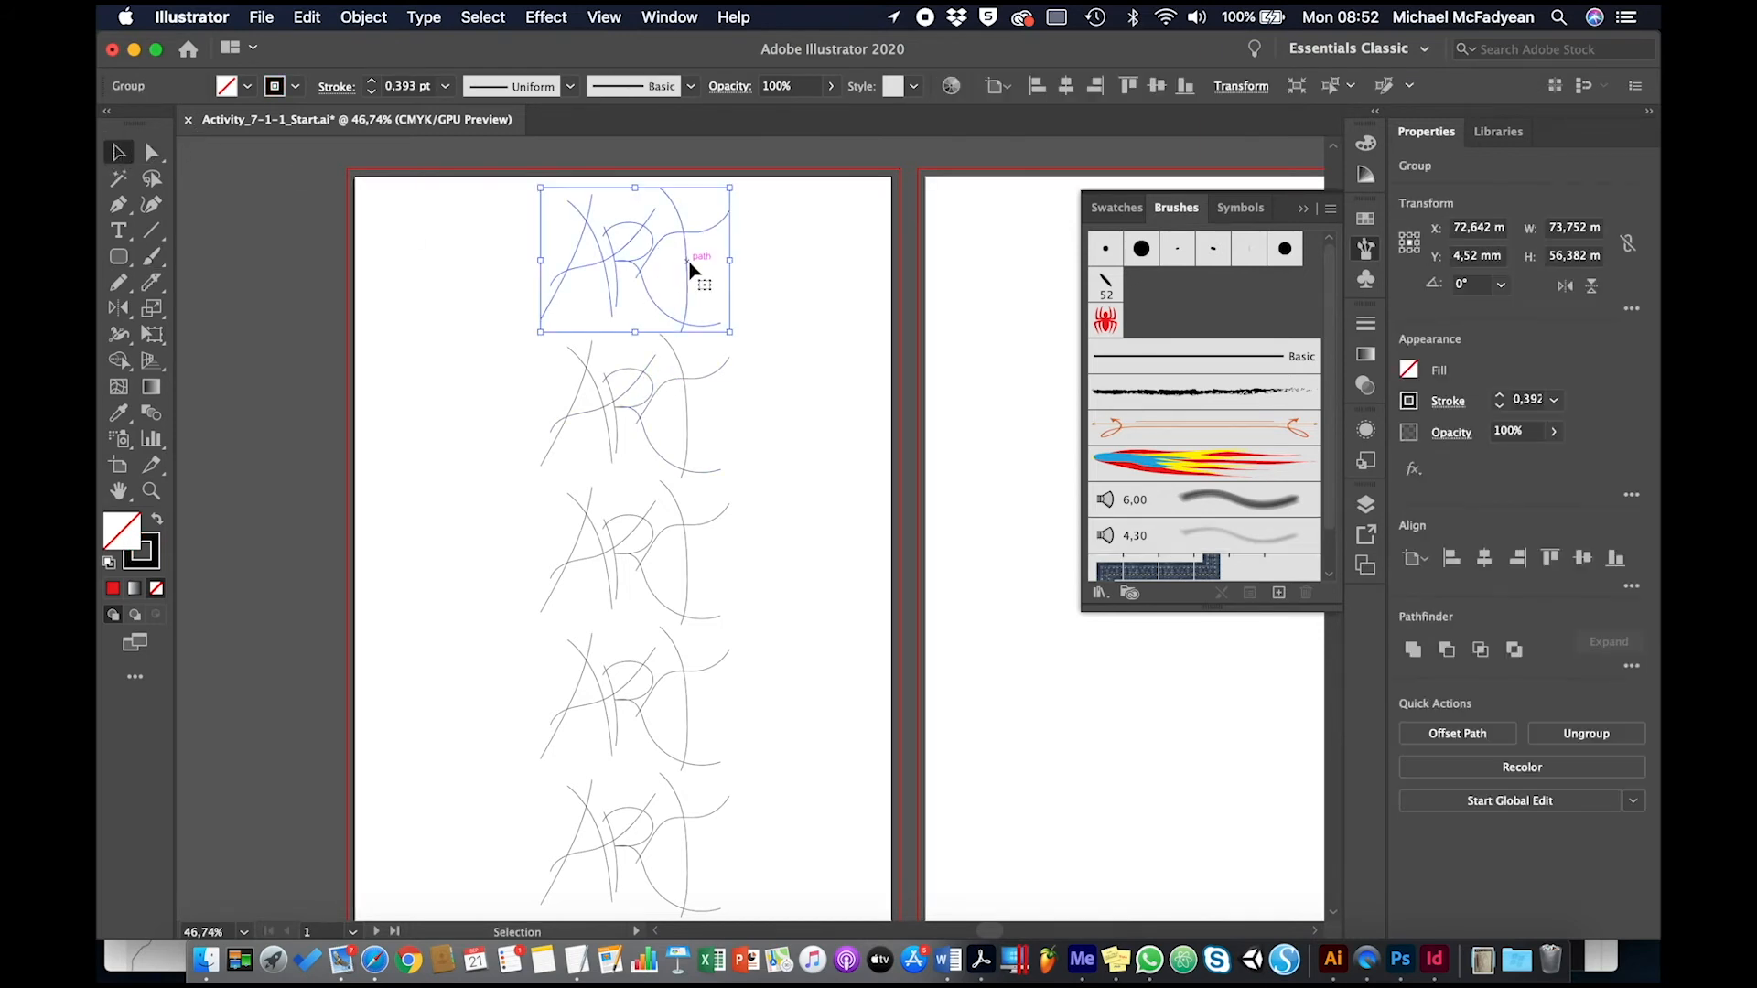
{"action": "left_click", "coordinate": [1105, 291]}
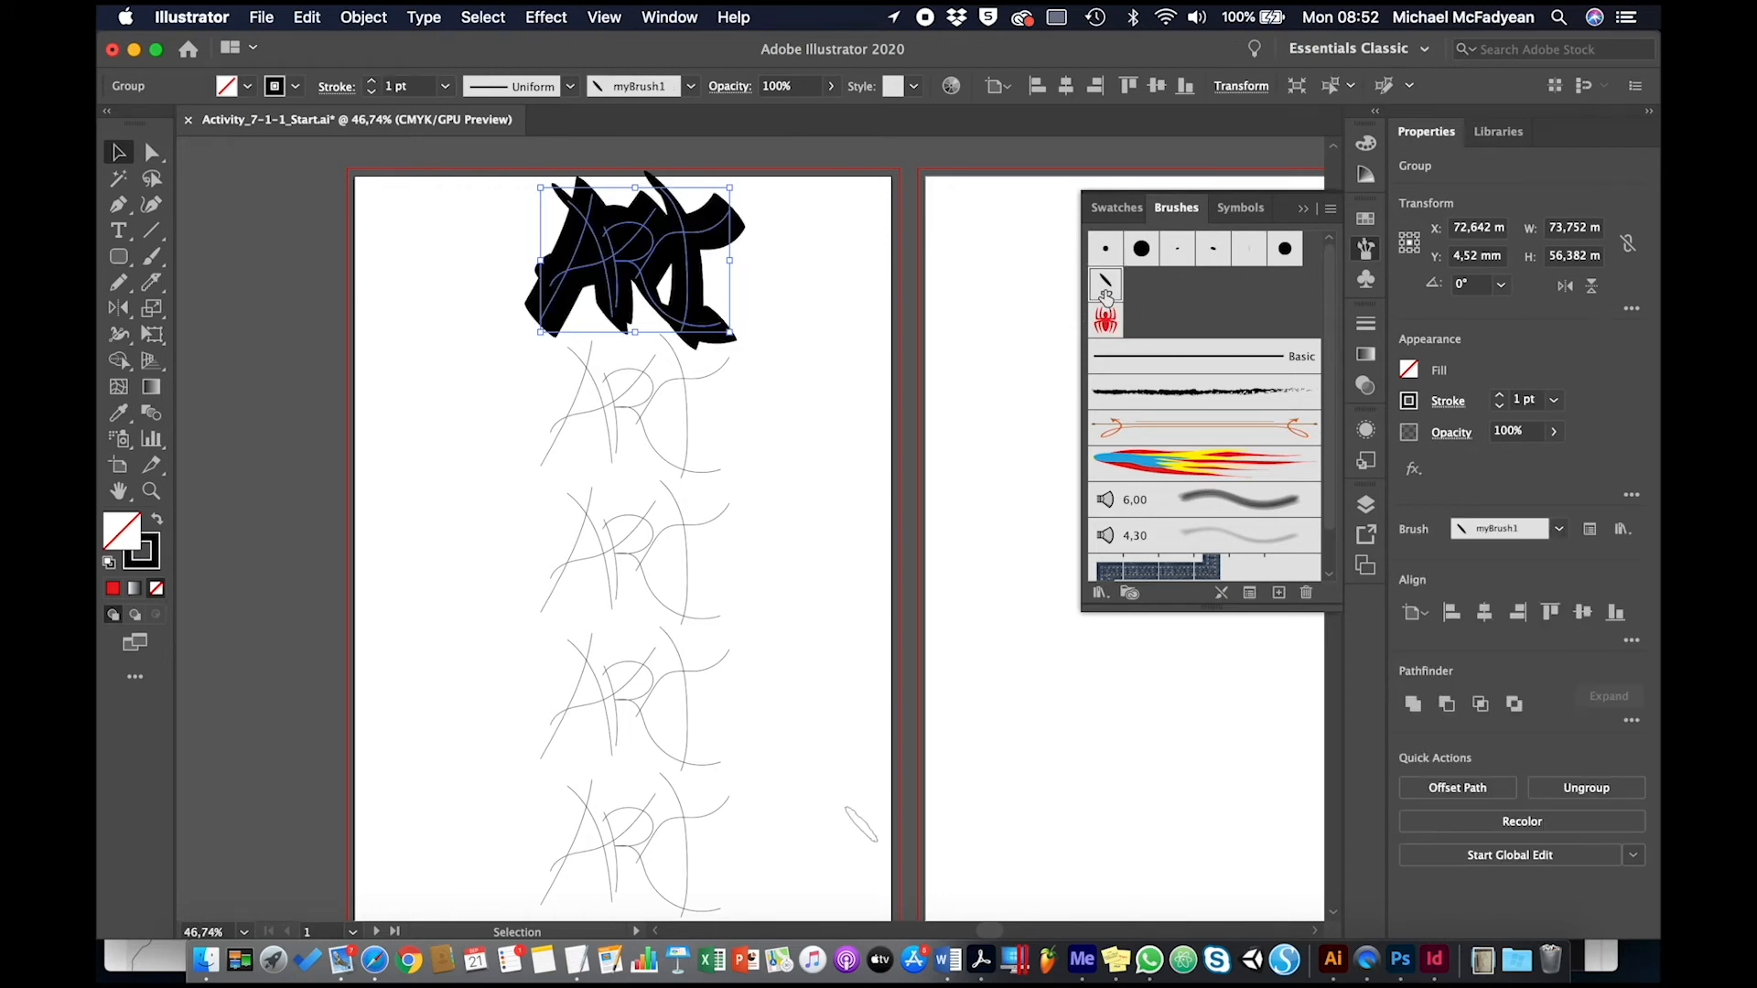
Step: Give the topmost ART lettering a dark red stroke colour
{"action": "left_click", "coordinate": [296, 88]}
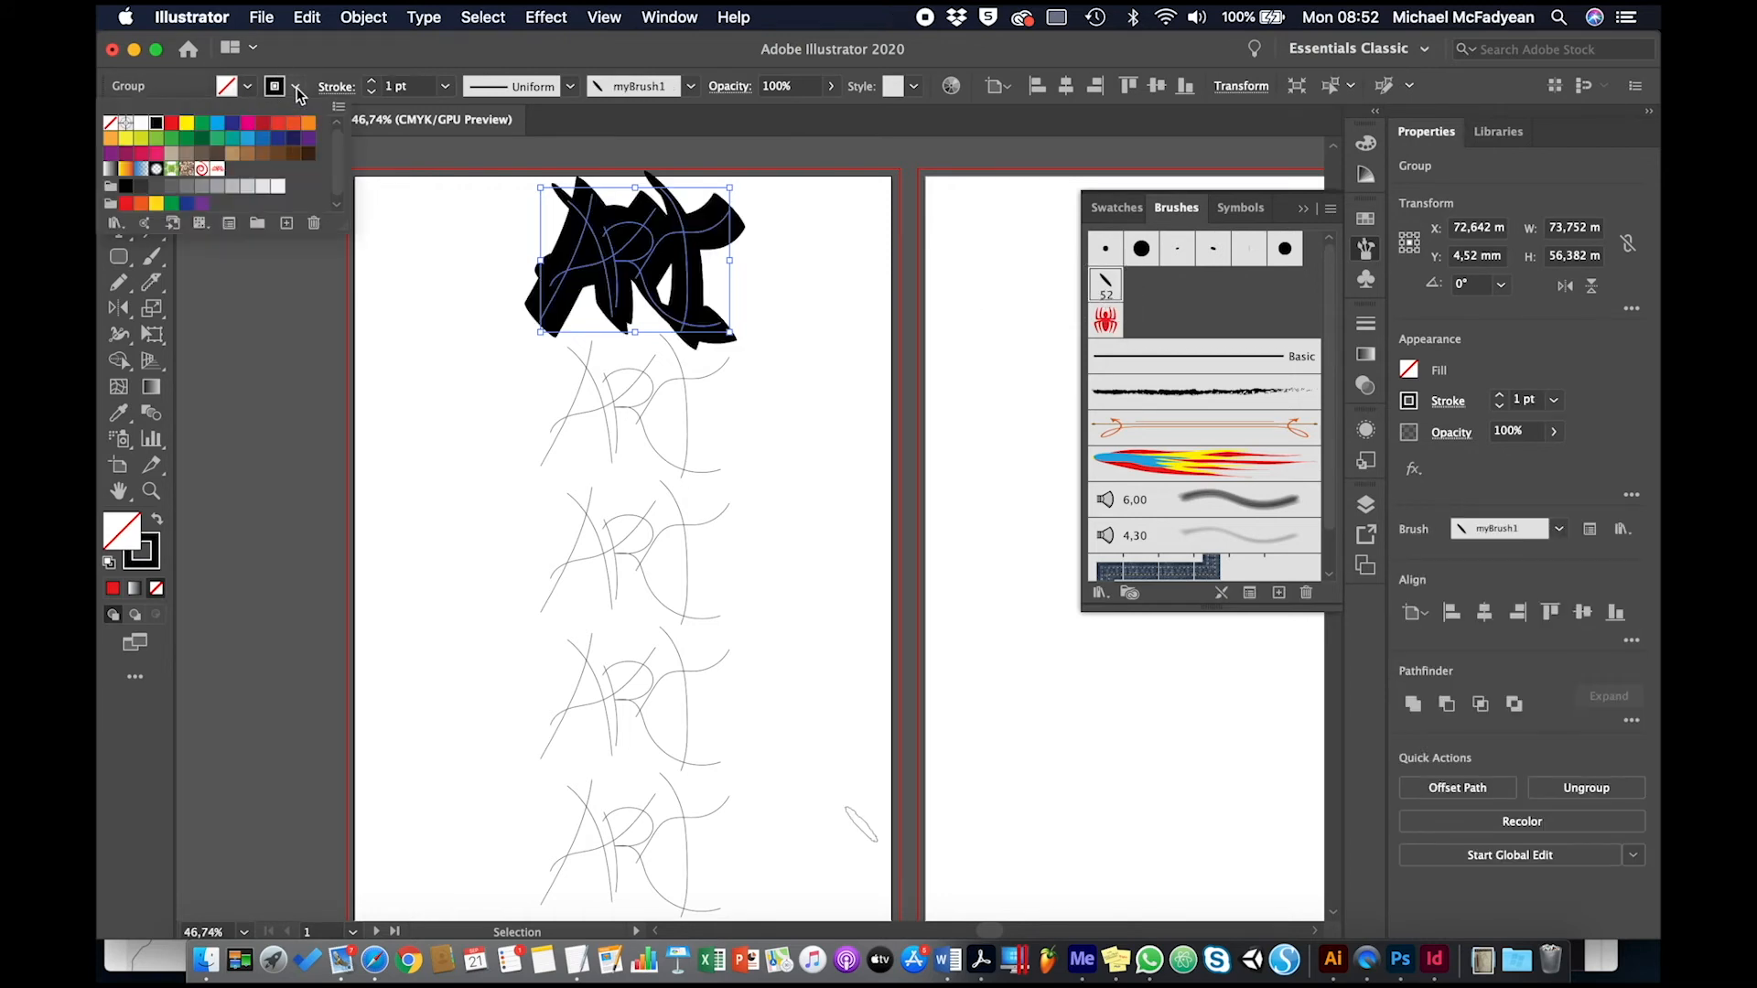
{"action": "left_click", "coordinate": [263, 123]}
{"action": "left_click", "coordinate": [501, 469]}
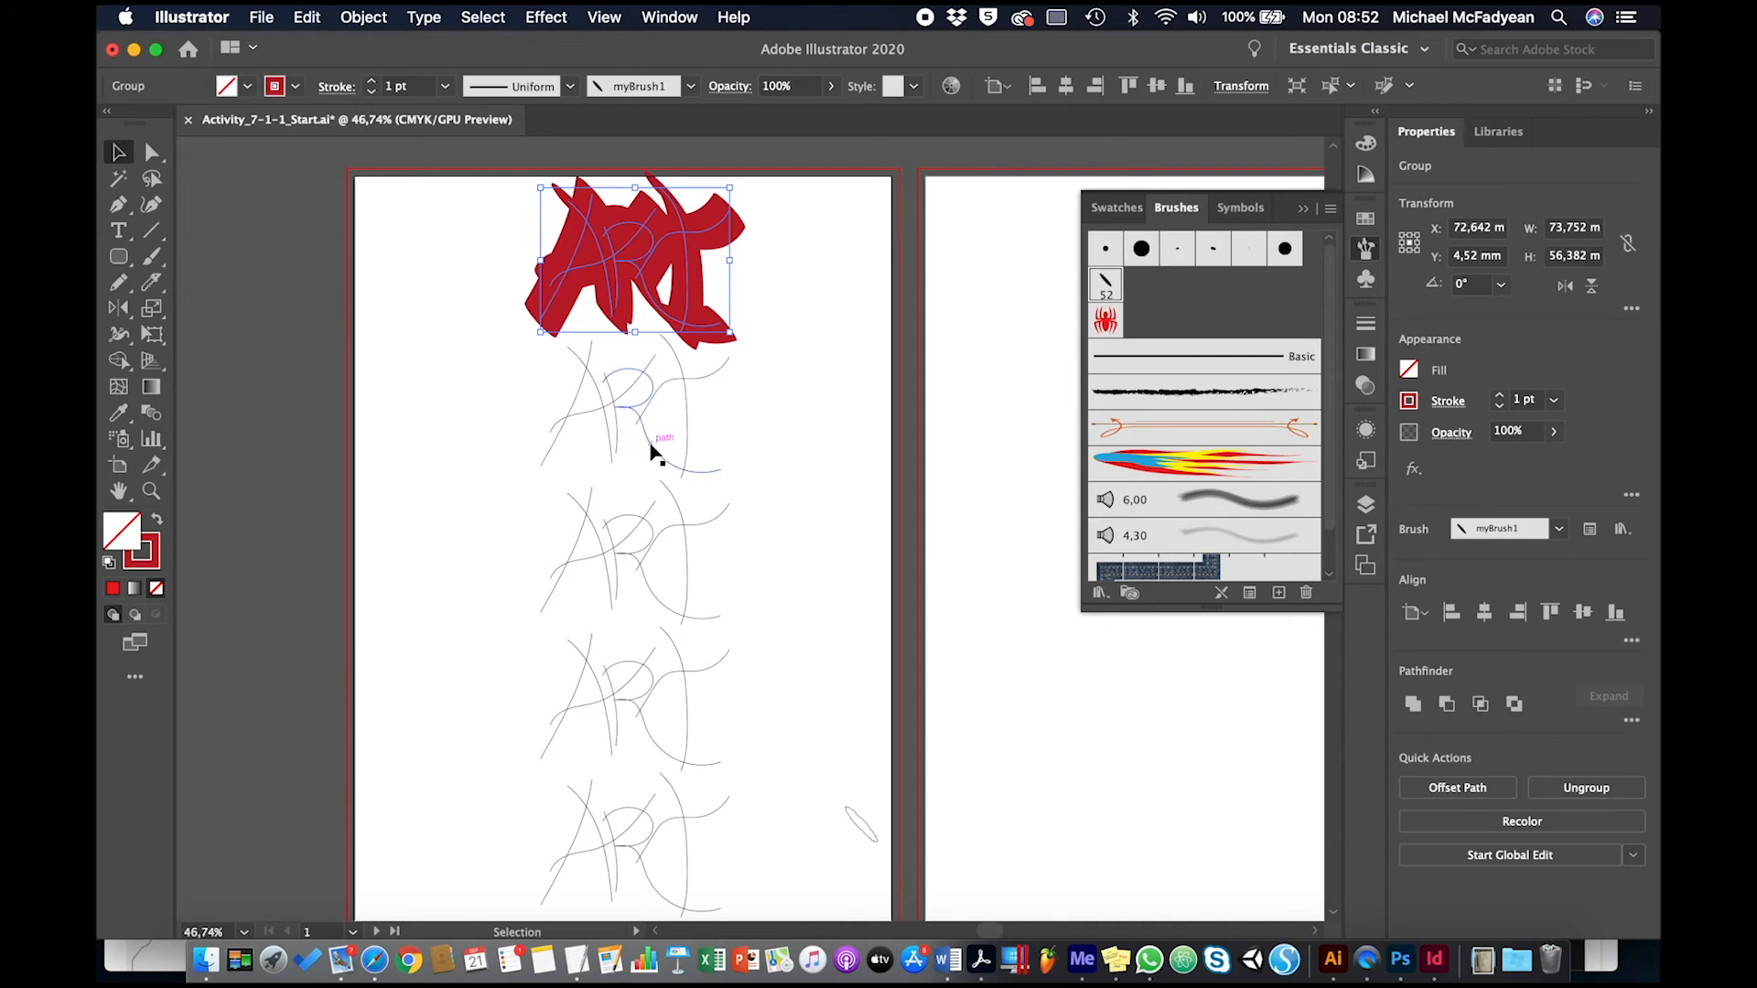
Step: Apply the scatter brush mySpiderBrush to the second ART lettering on the first artboard
{"action": "left_click", "coordinate": [650, 451]}
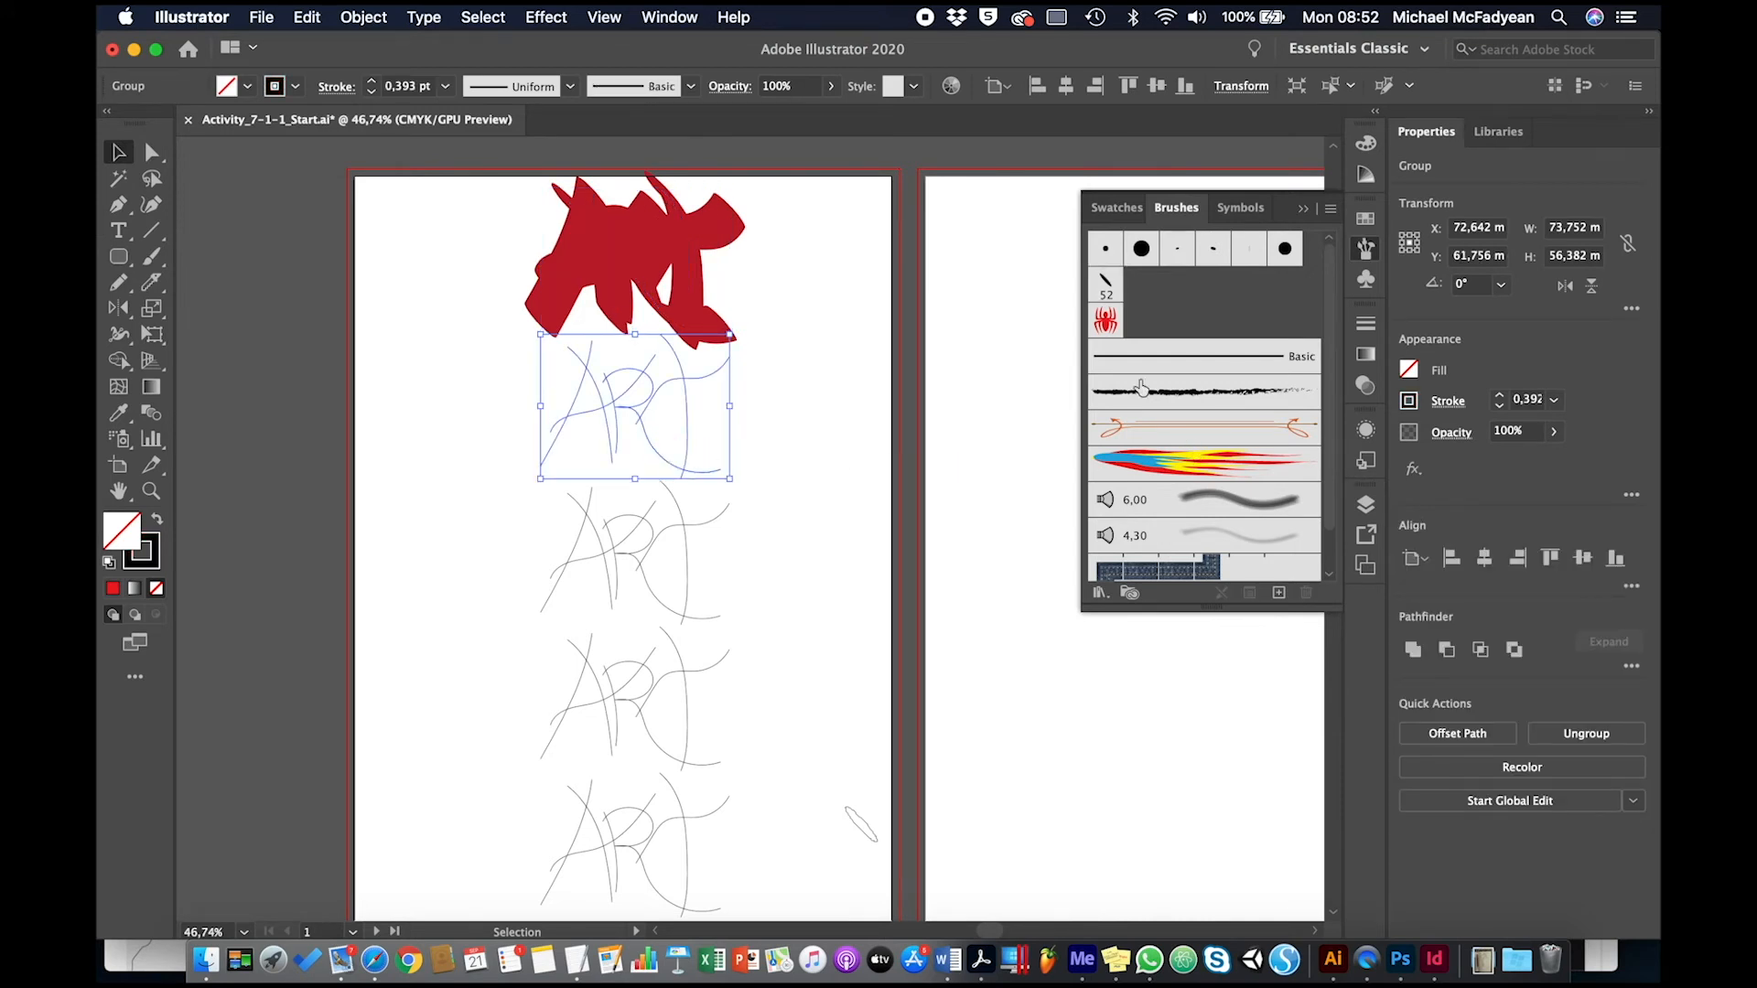
{"action": "left_click", "coordinate": [1106, 320]}
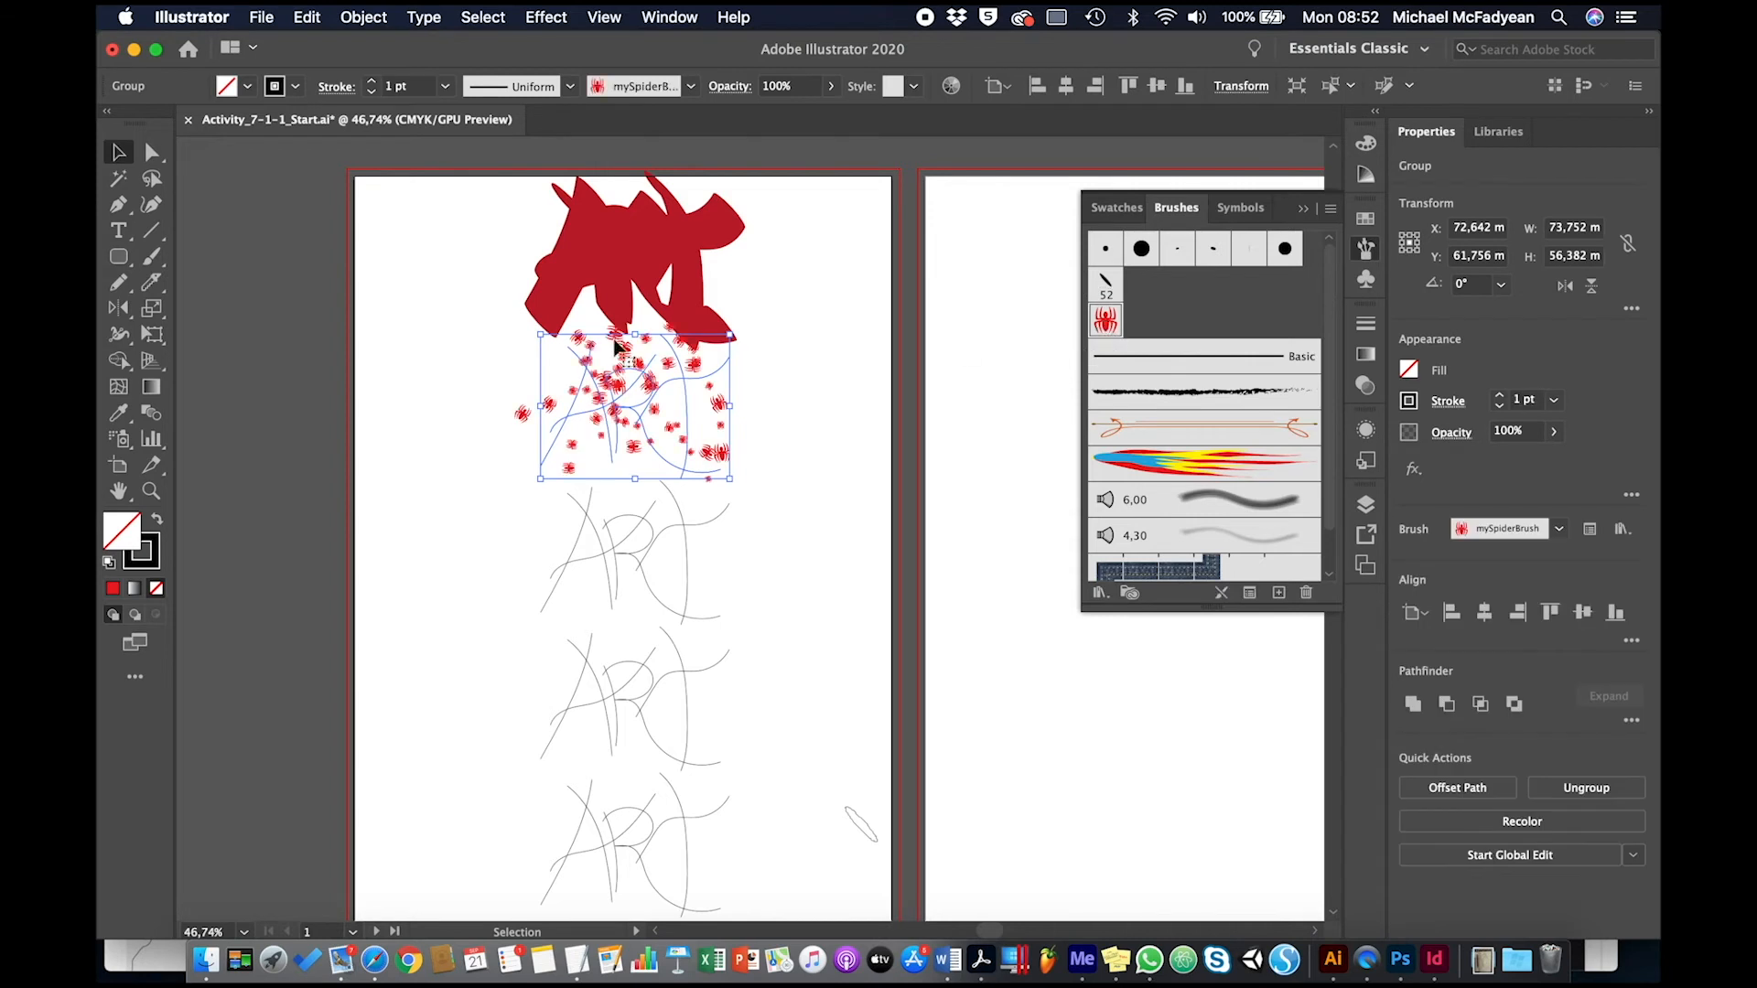
Step: Change the stroke colour of the topmost ART lettering to yellow
{"action": "left_click", "coordinate": [682, 265]}
{"action": "left_click", "coordinate": [295, 87]}
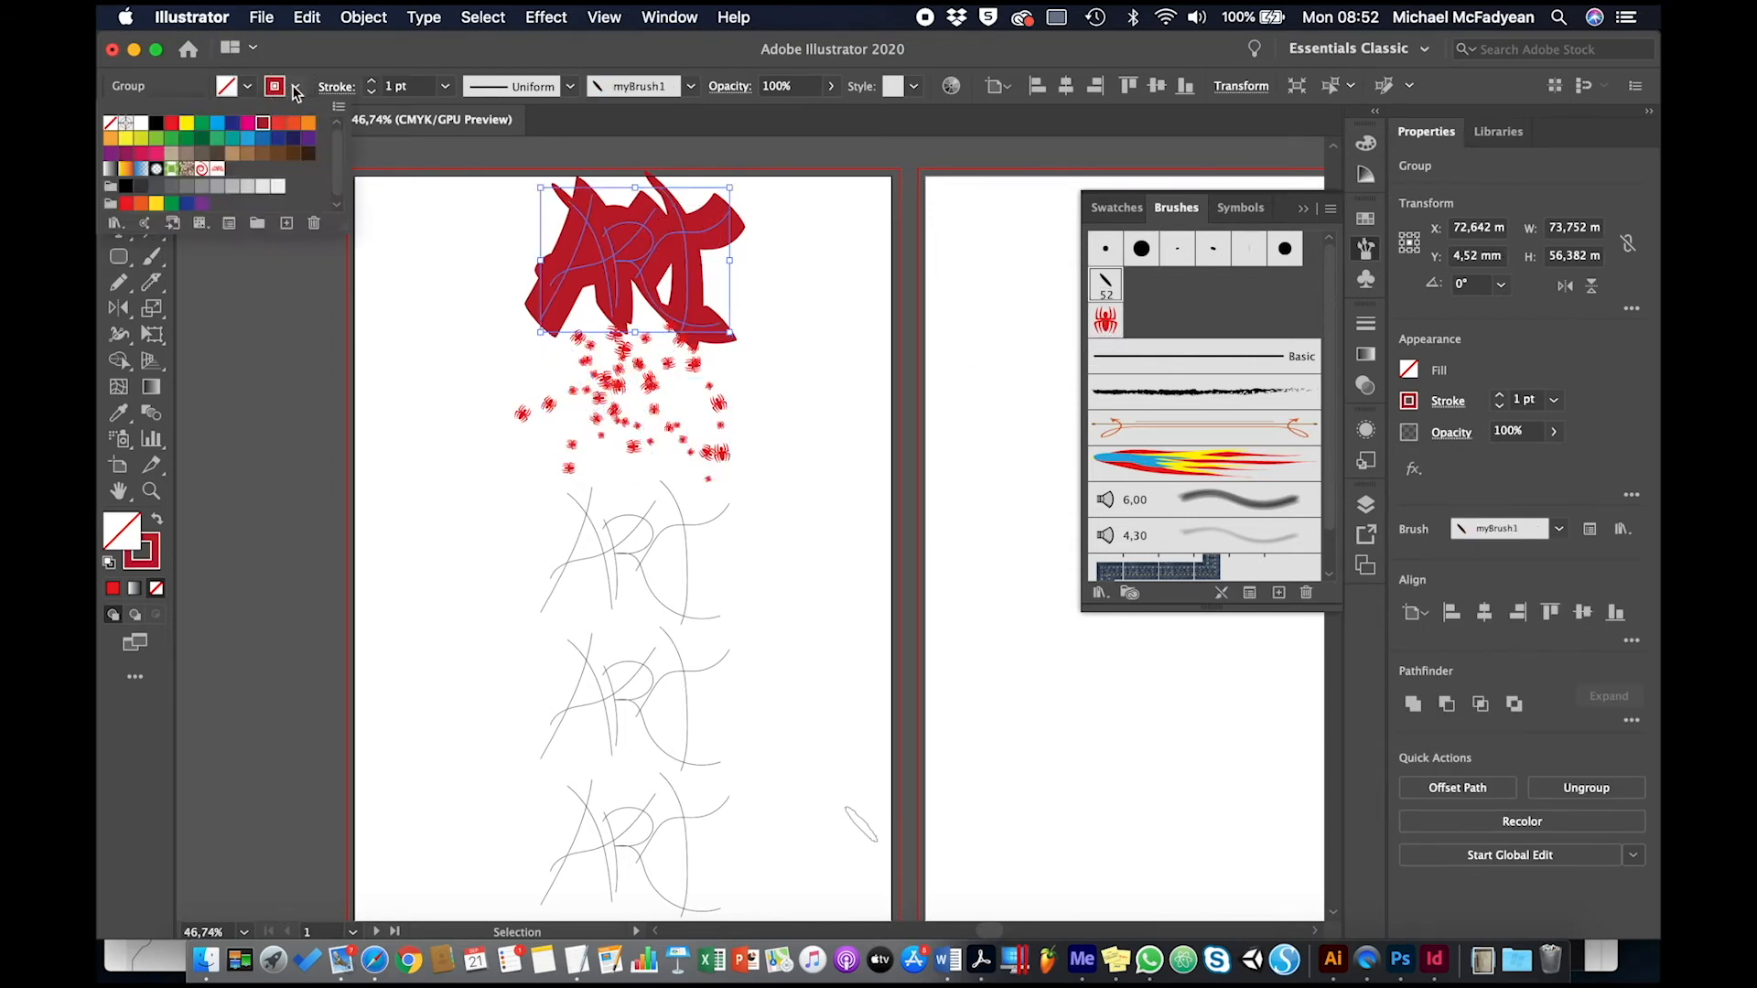
{"action": "left_click", "coordinate": [156, 204]}
{"action": "left_click", "coordinate": [475, 438]}
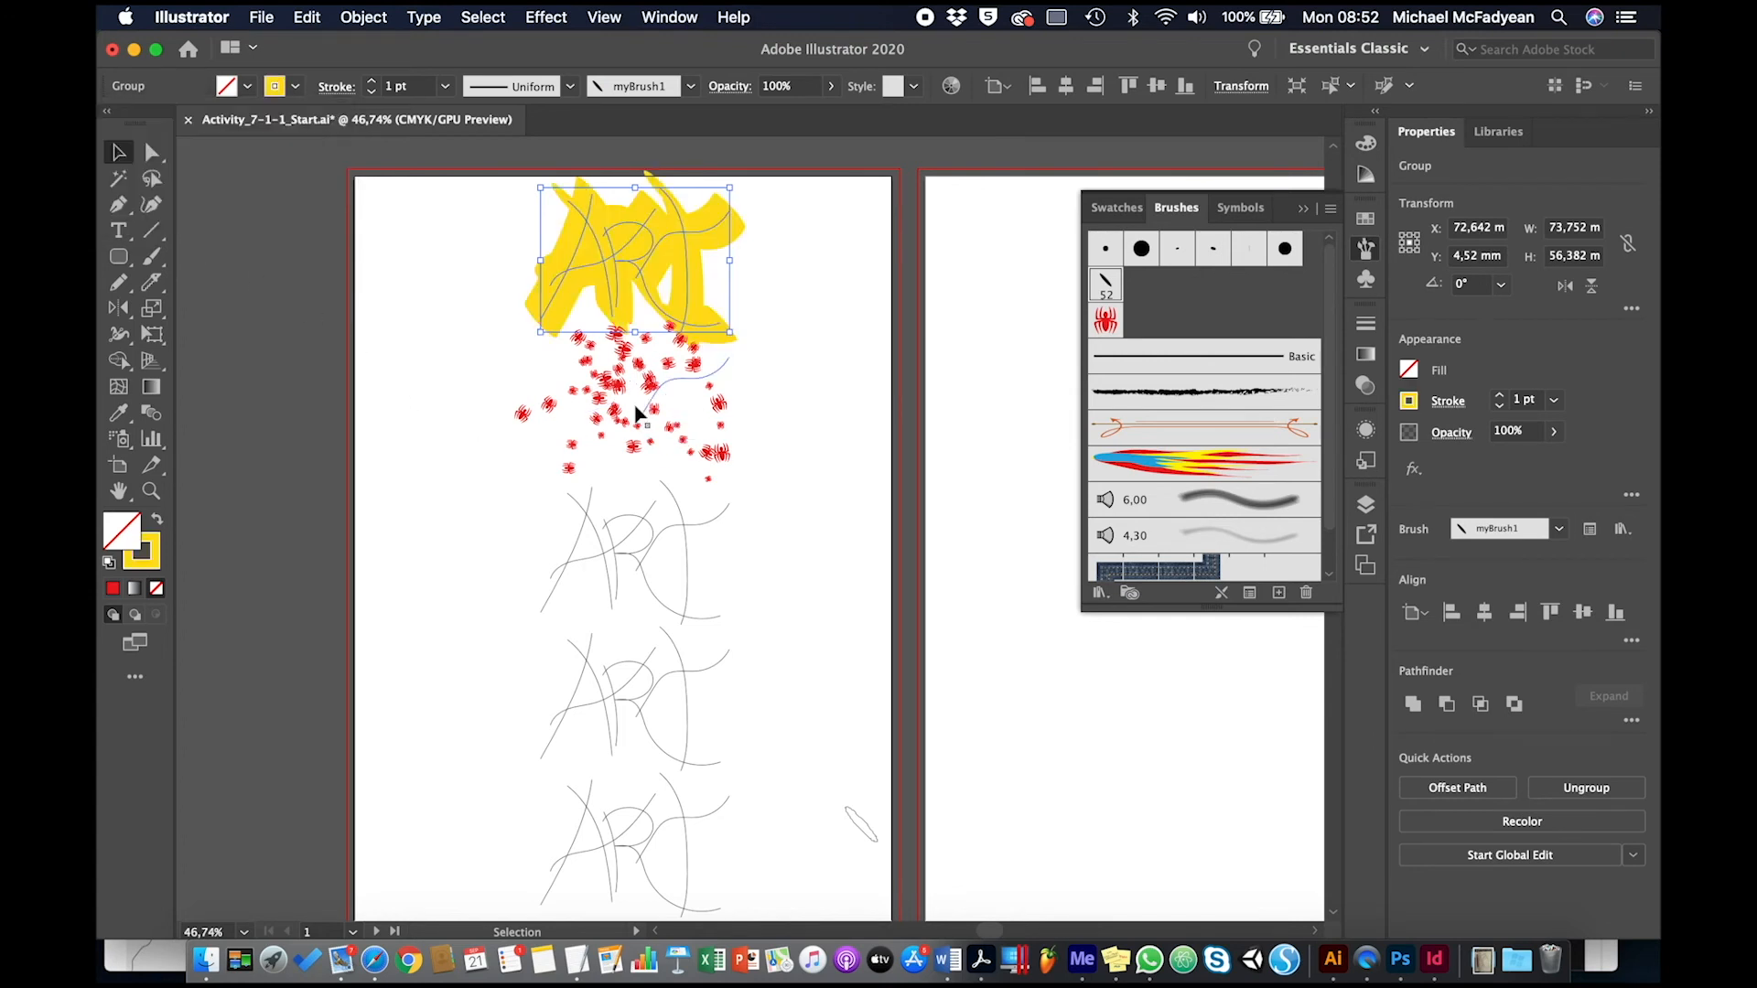
{"action": "left_click", "coordinate": [639, 413]}
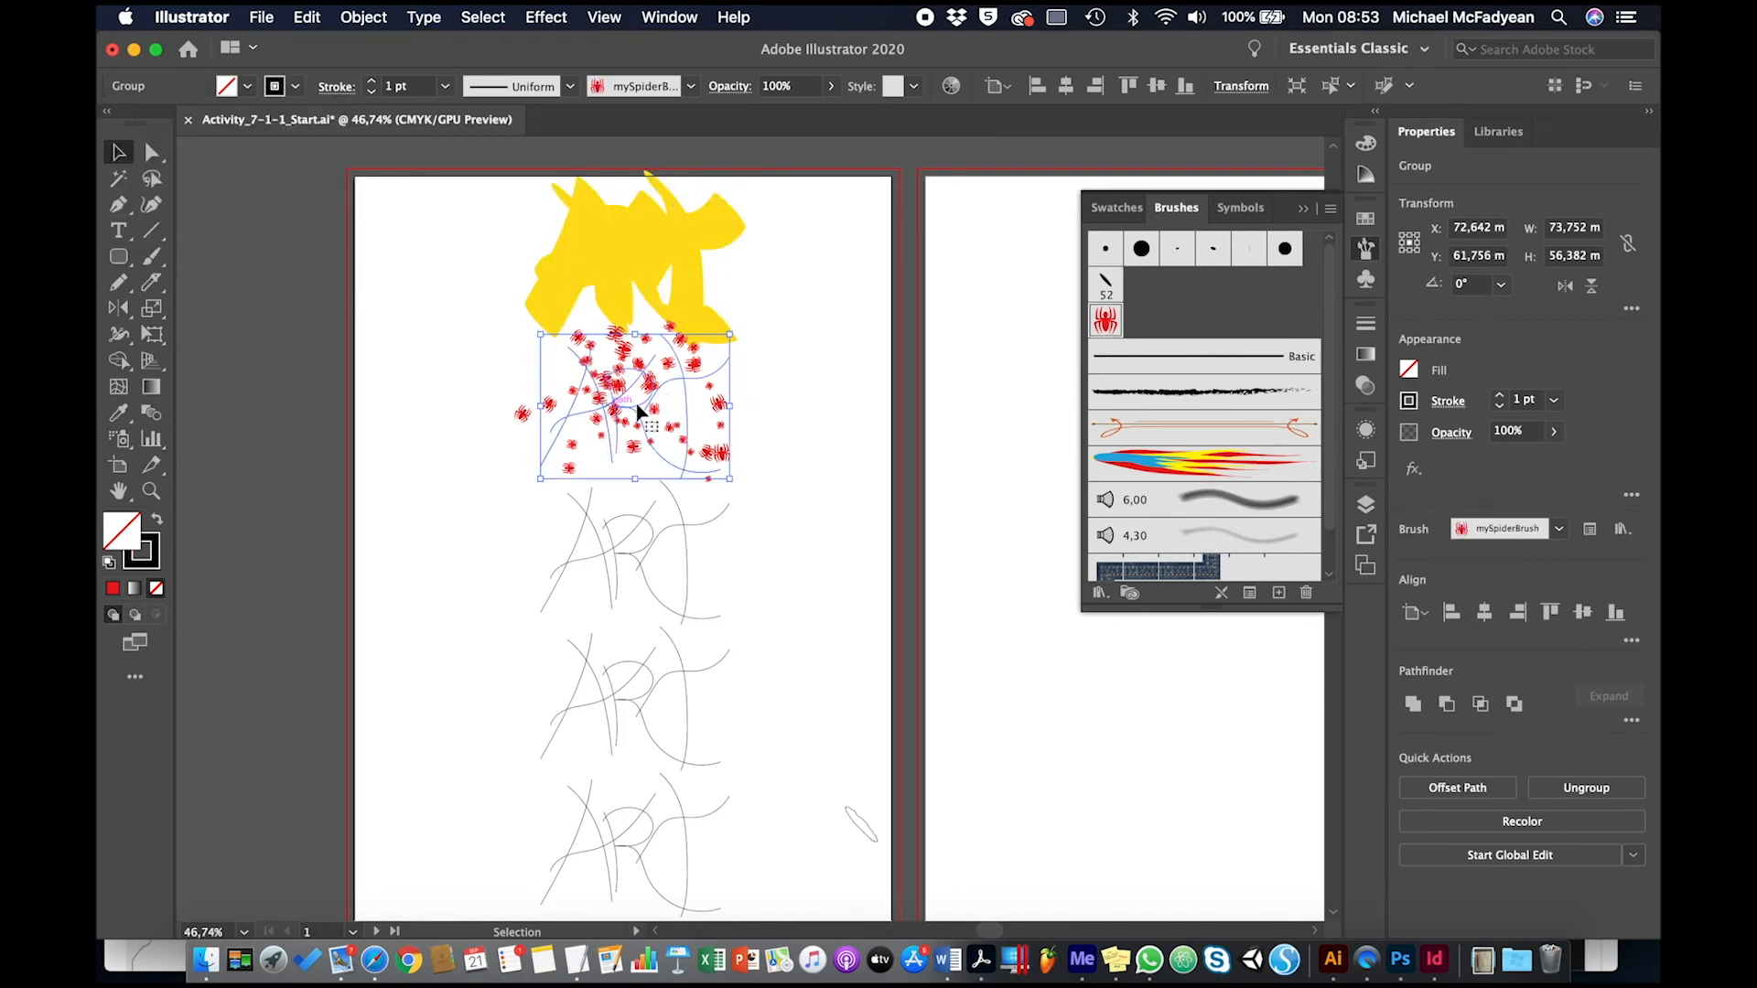
Step: Apply the flame art brush to the third ART lettering and set its stroke weight to 0,5 pt
{"action": "left_click", "coordinate": [684, 535]}
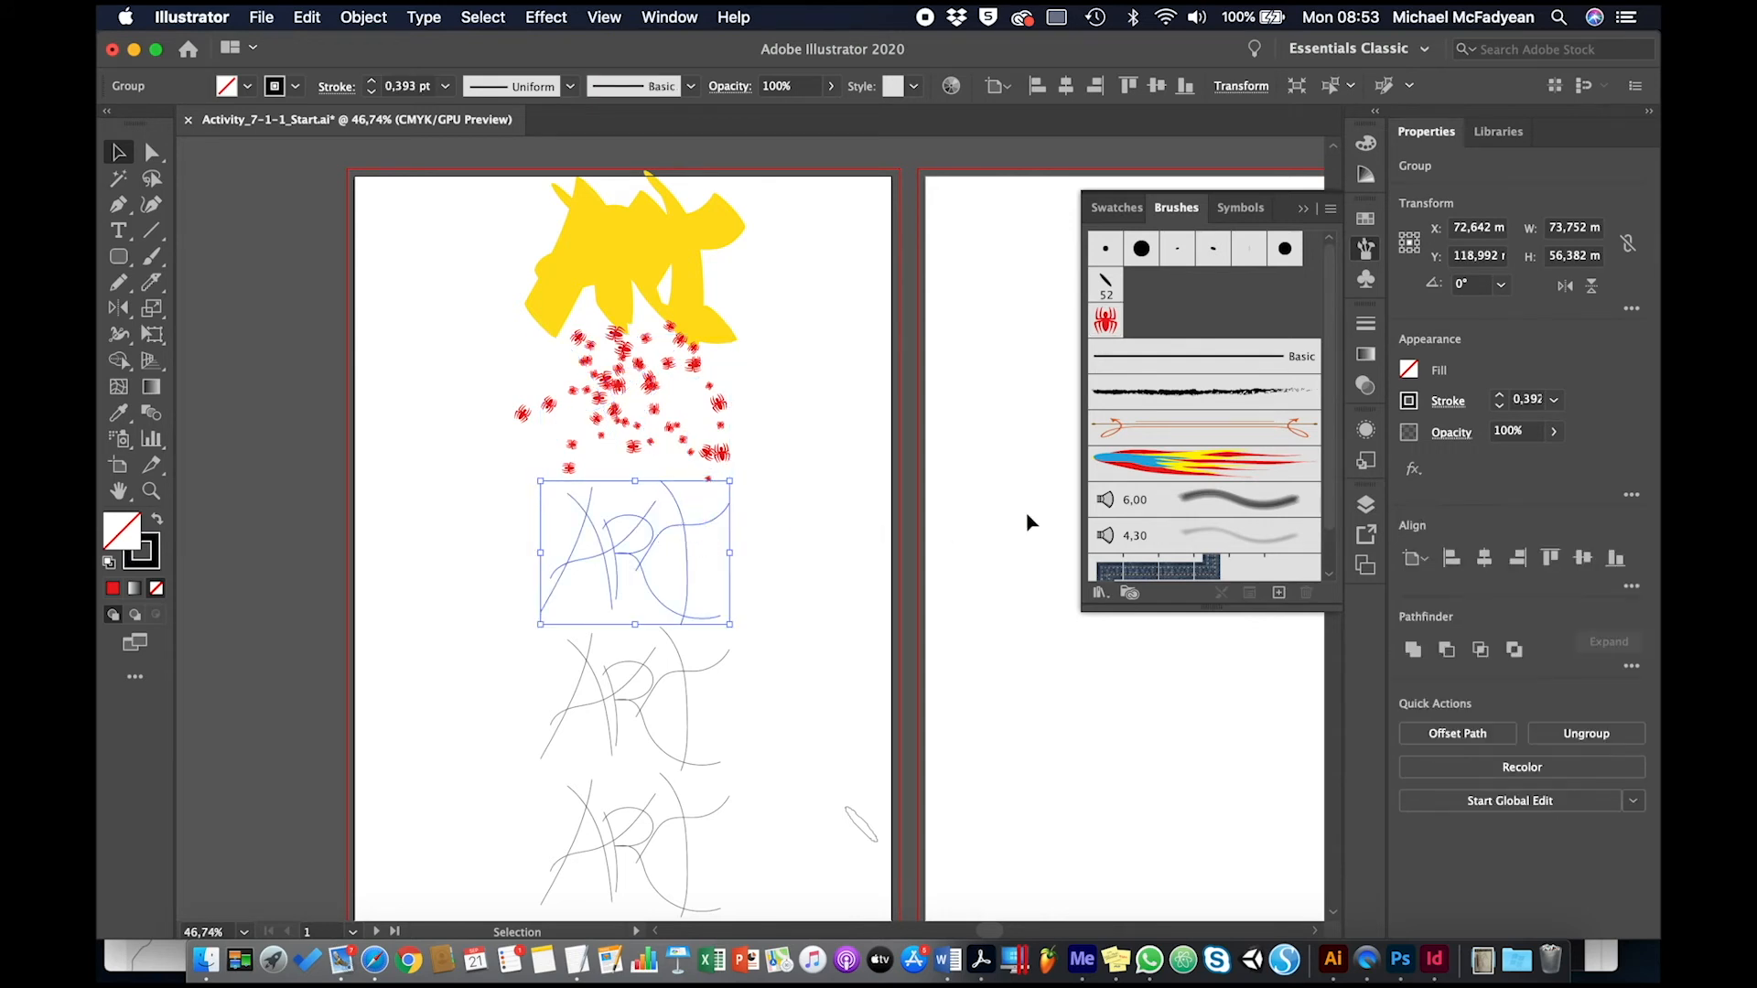
{"action": "left_click", "coordinate": [1141, 465]}
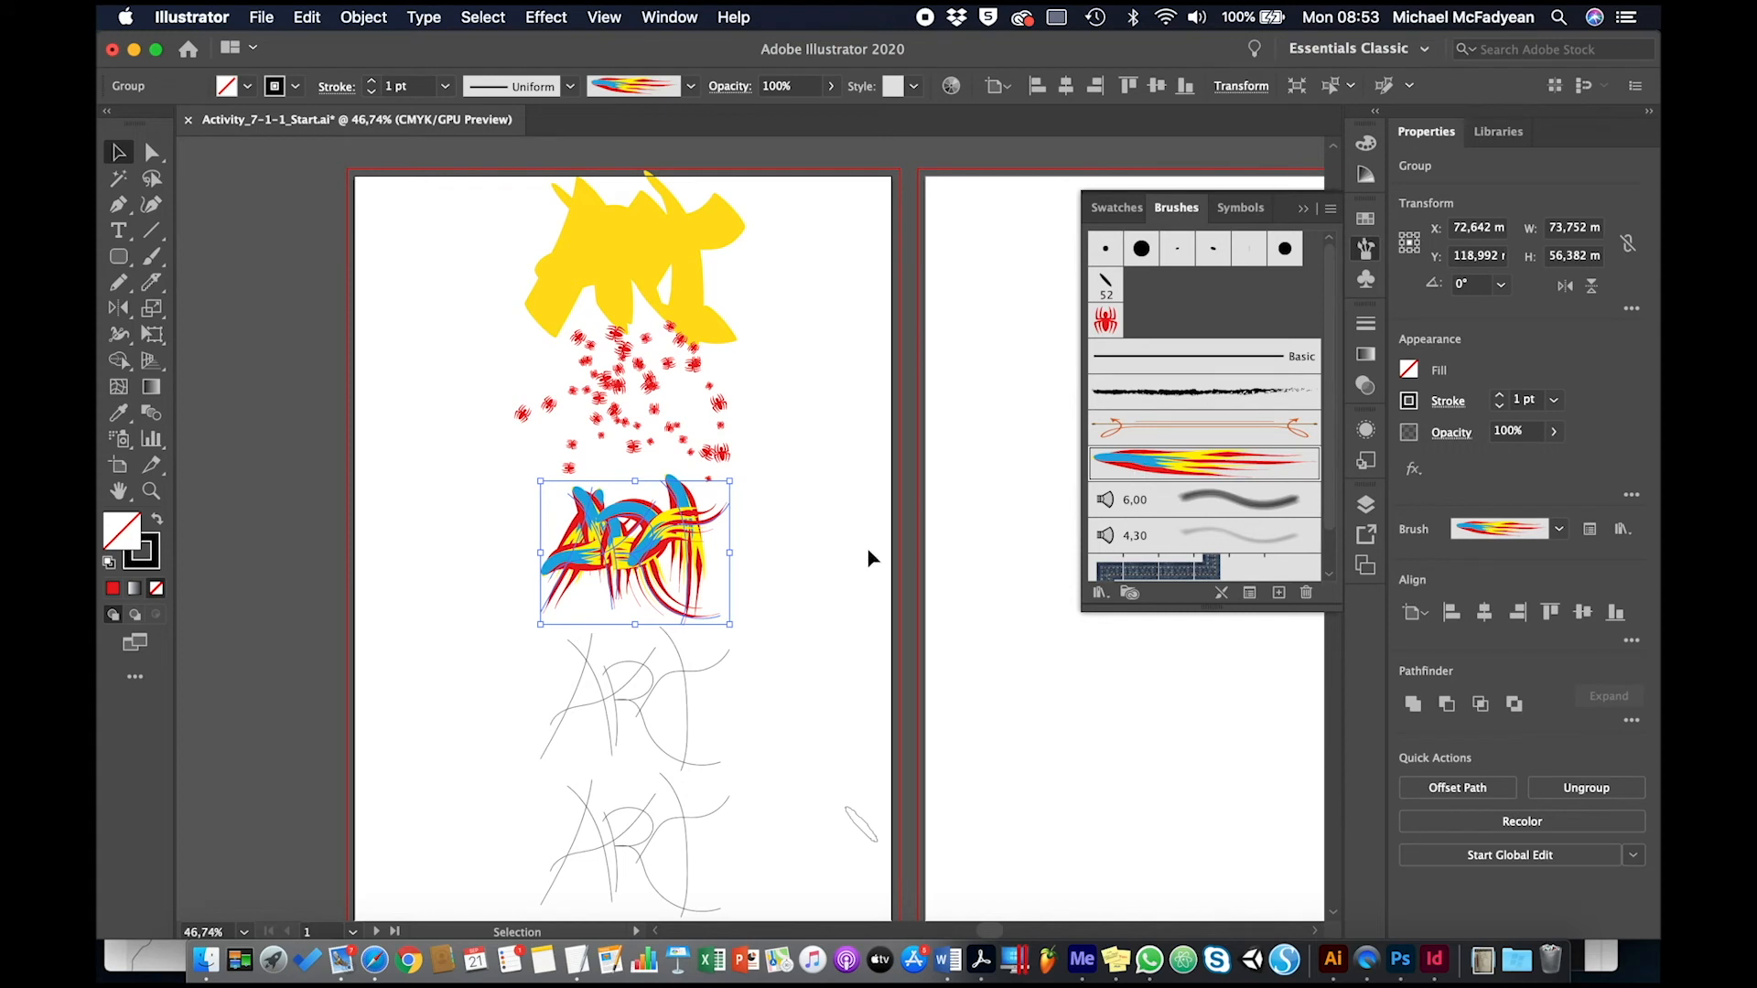
{"action": "left_click", "coordinate": [445, 86]}
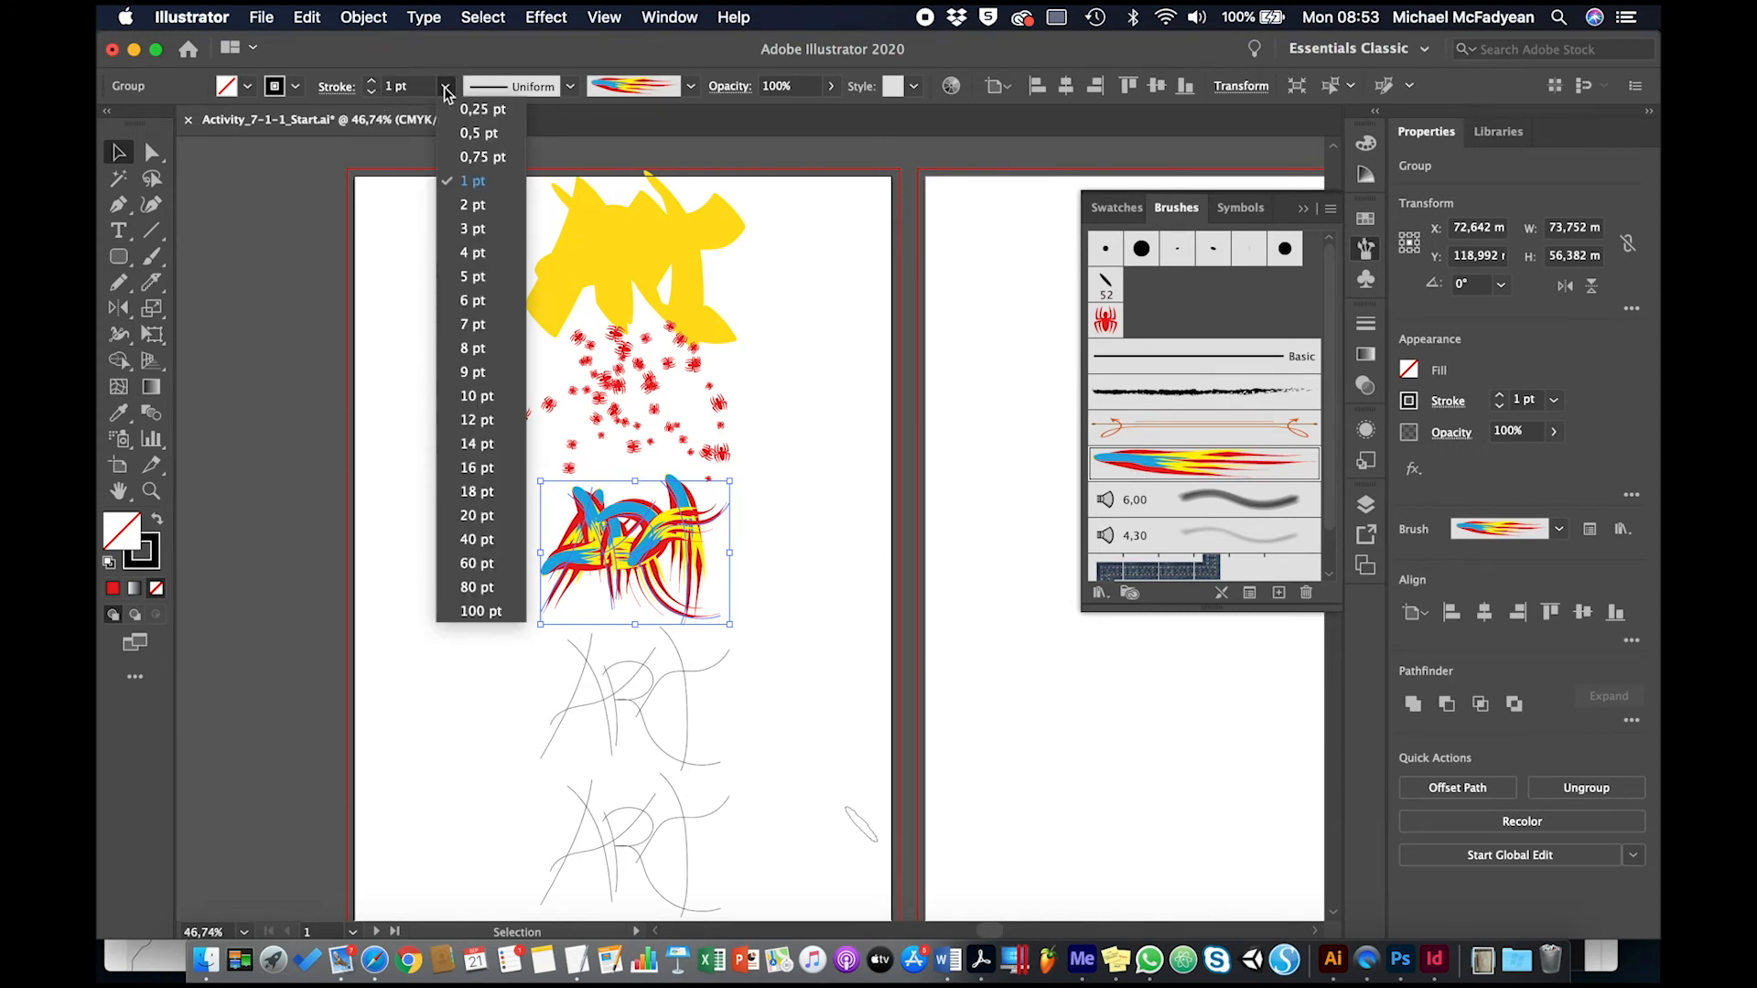
{"action": "left_click", "coordinate": [463, 130]}
{"action": "left_click", "coordinate": [426, 526]}
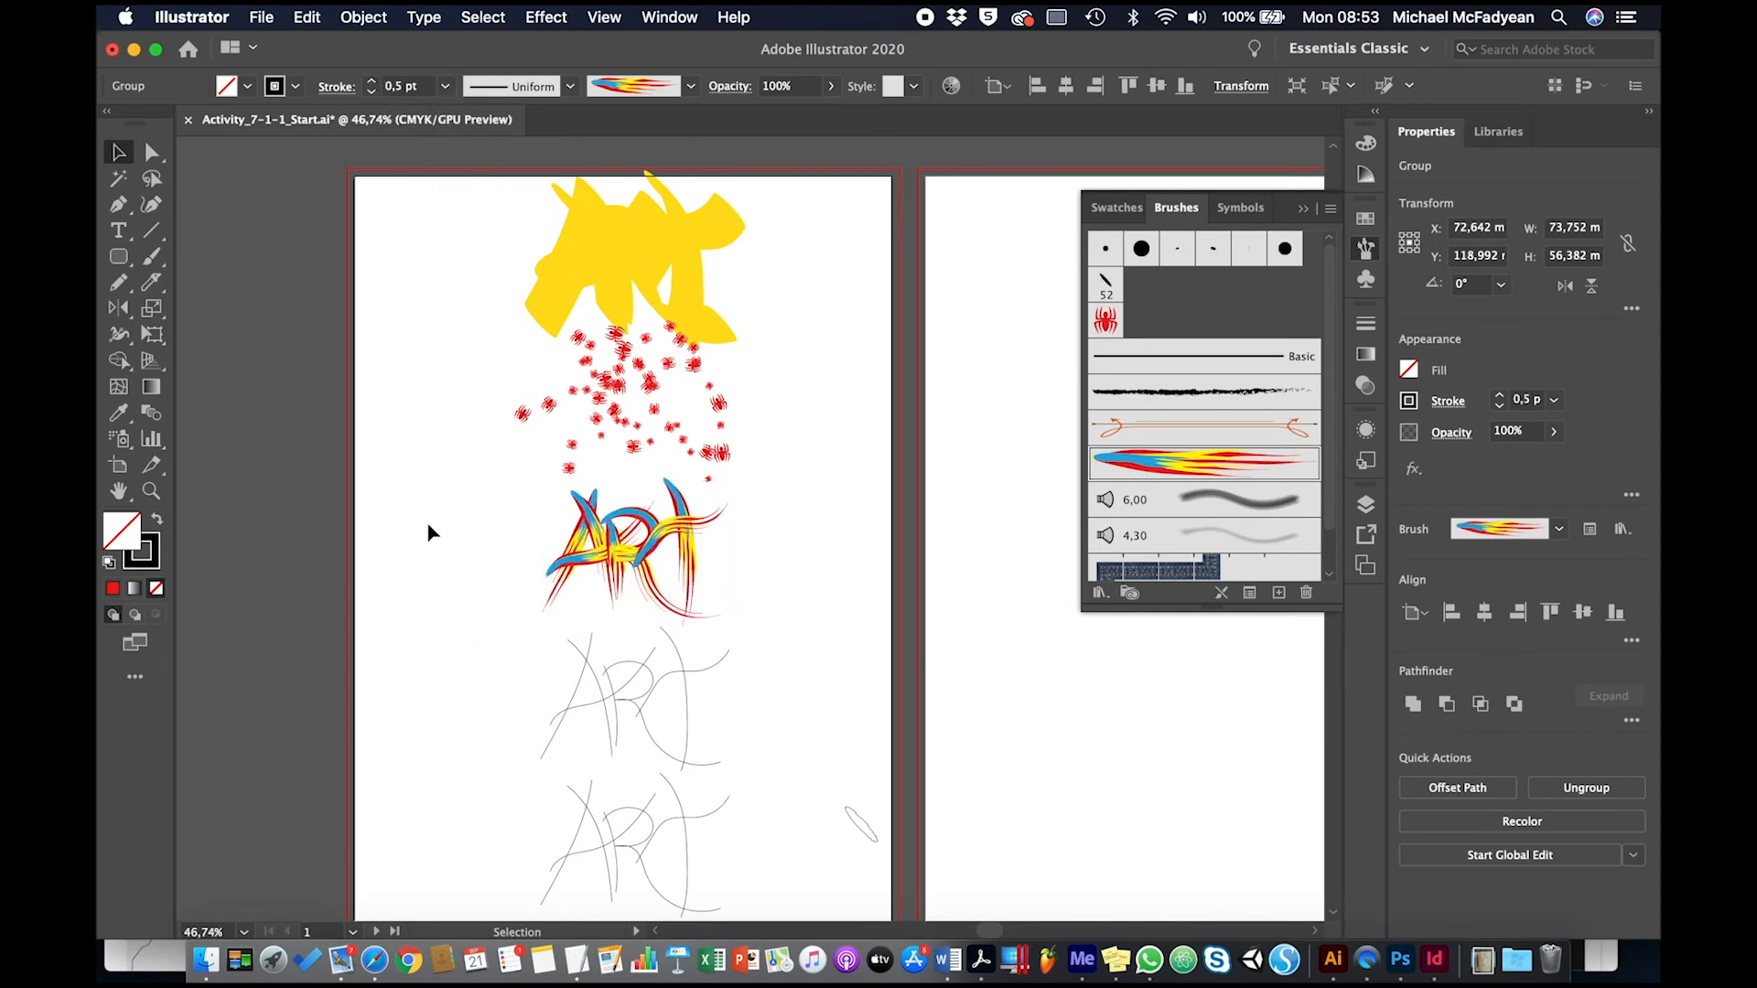
Step: Apply the 4,30 bristle brush to the fourth ART lettering and colour its stroke blue, C=85 M=50 Y=0 K=0
{"action": "left_click", "coordinate": [692, 676]}
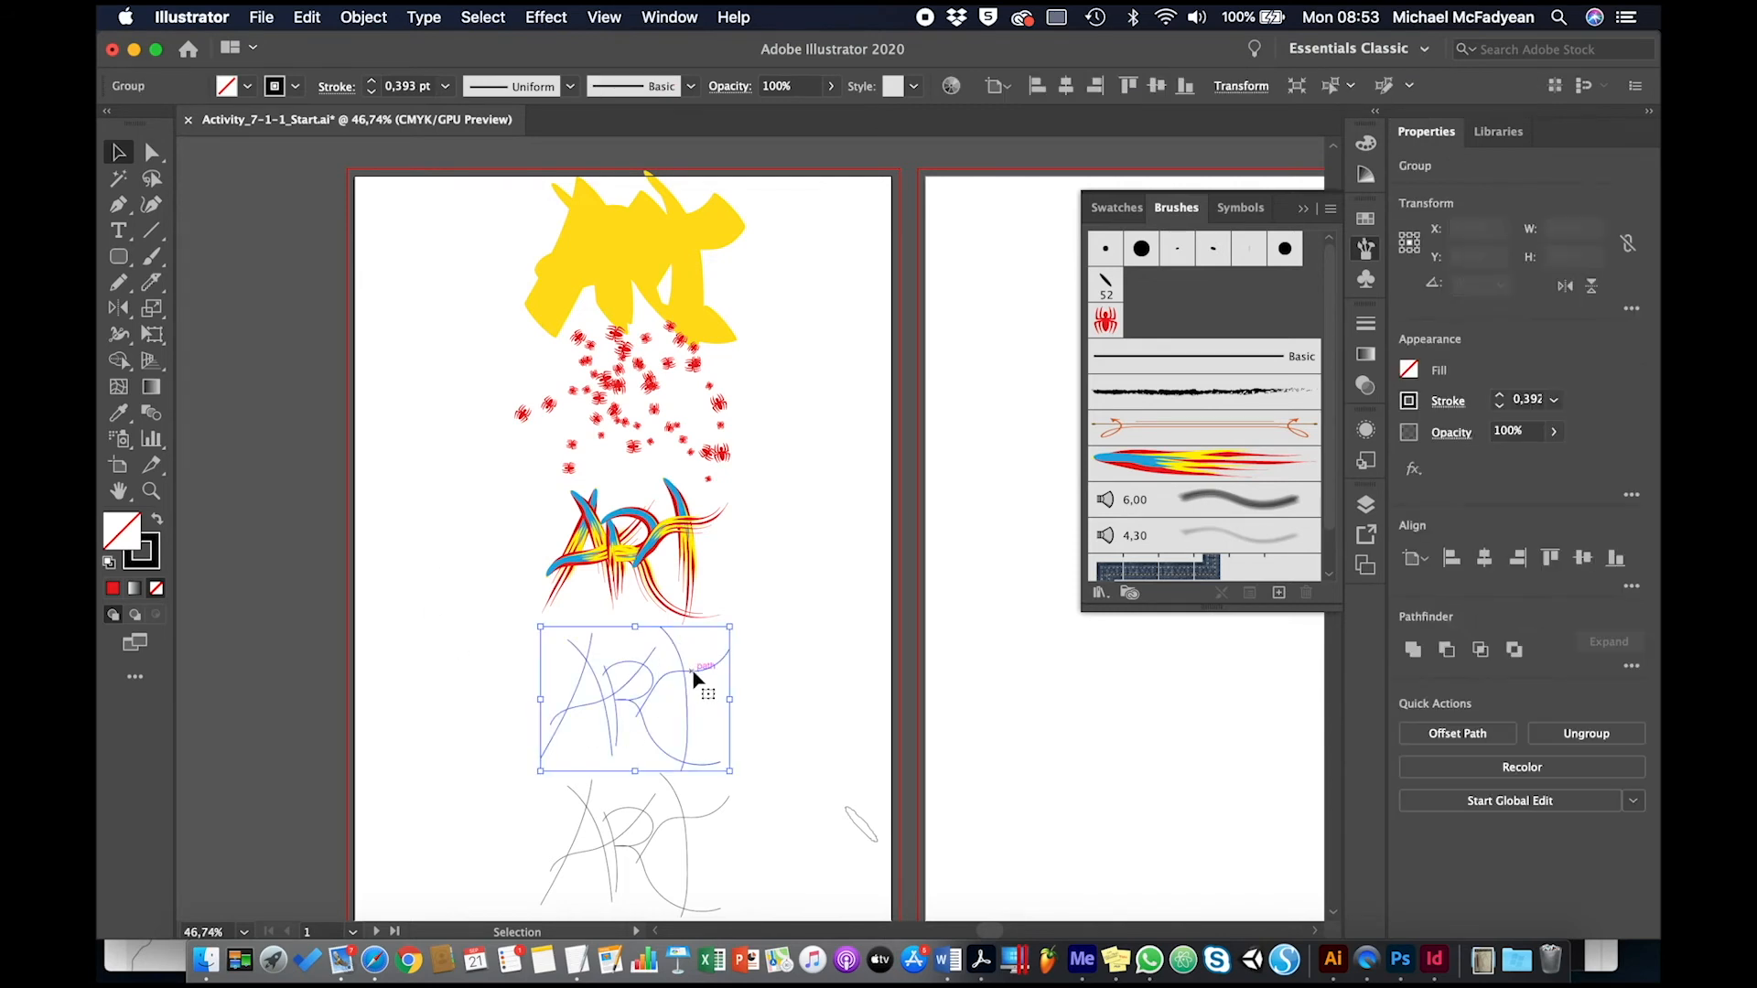
{"action": "scroll", "coordinate": [1204, 502], "scroll_direction": "down", "scroll_amount": 2}
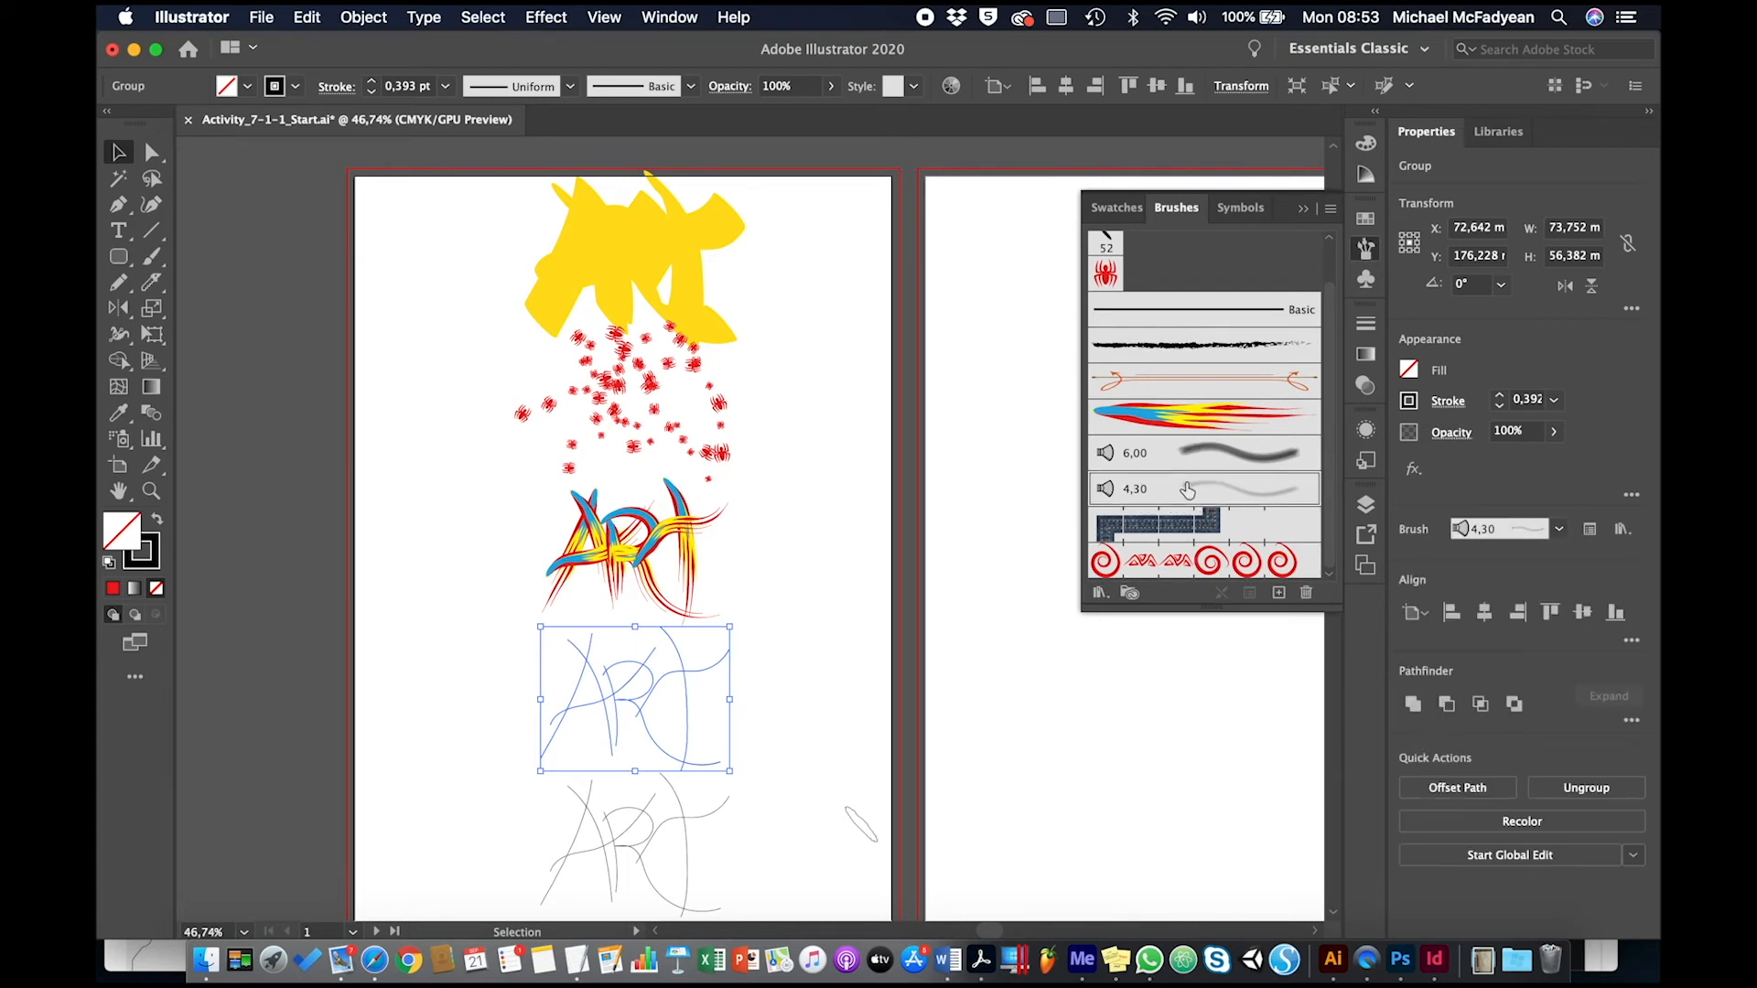
{"action": "left_click", "coordinate": [1185, 489]}
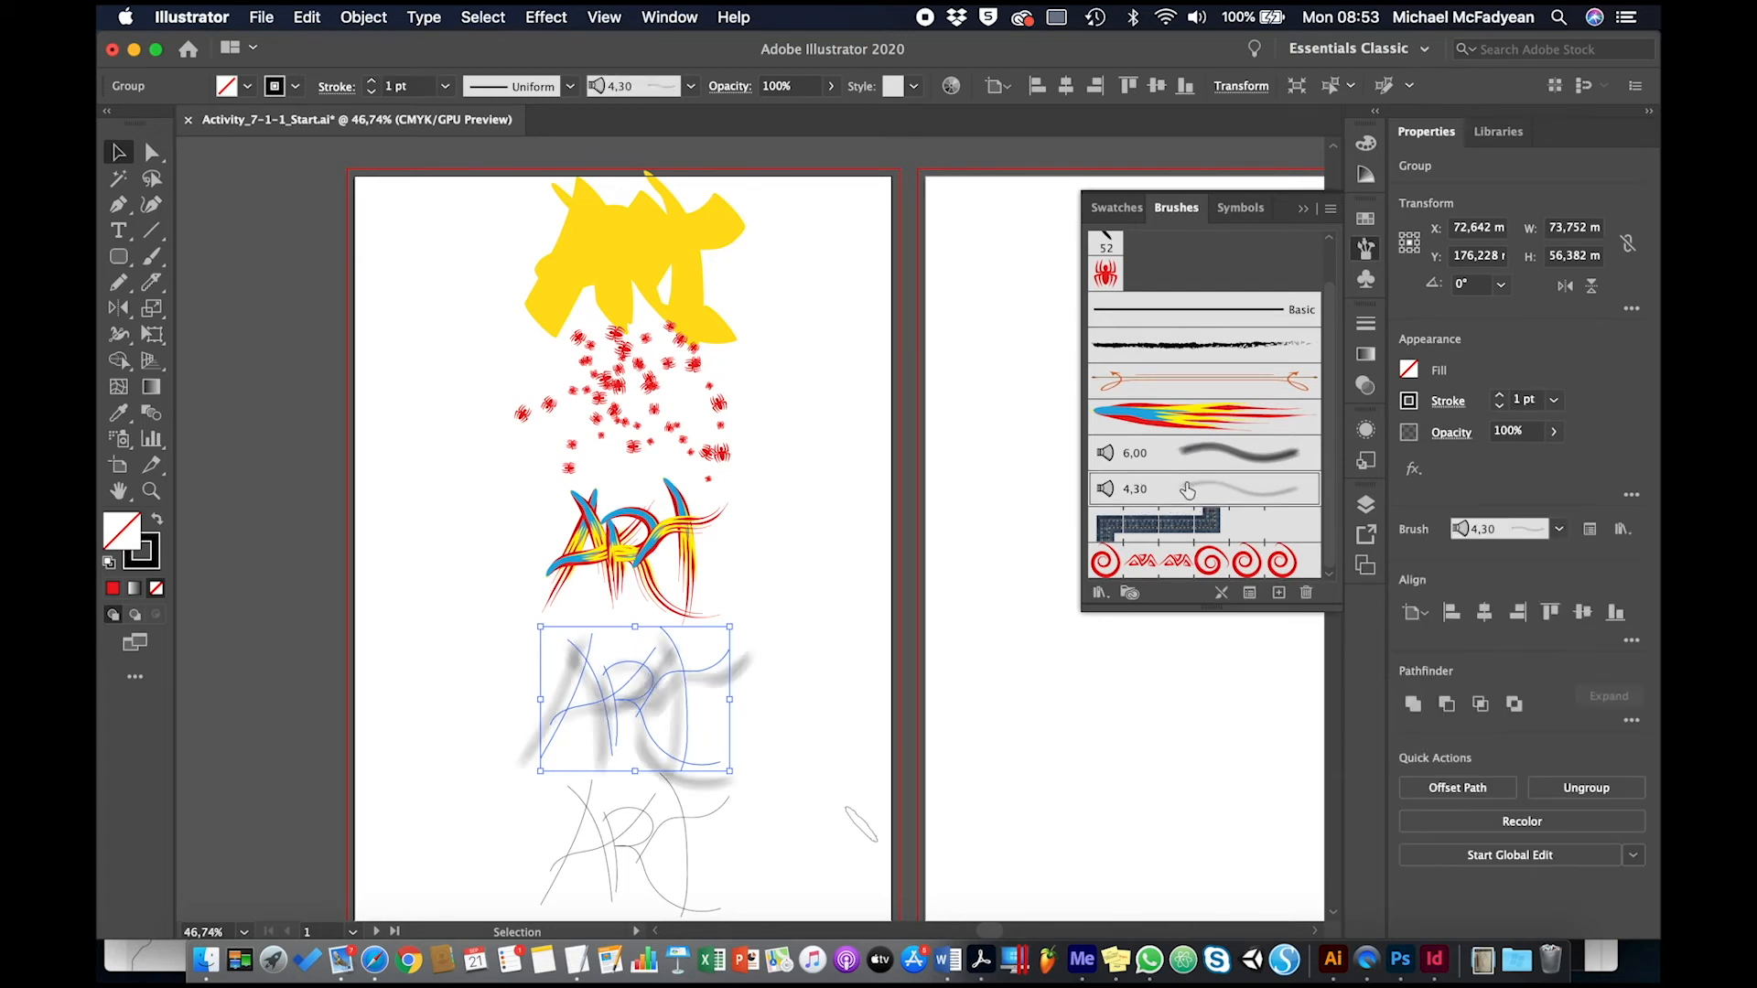
{"action": "left_click", "coordinate": [296, 86]}
{"action": "left_click", "coordinate": [262, 140]}
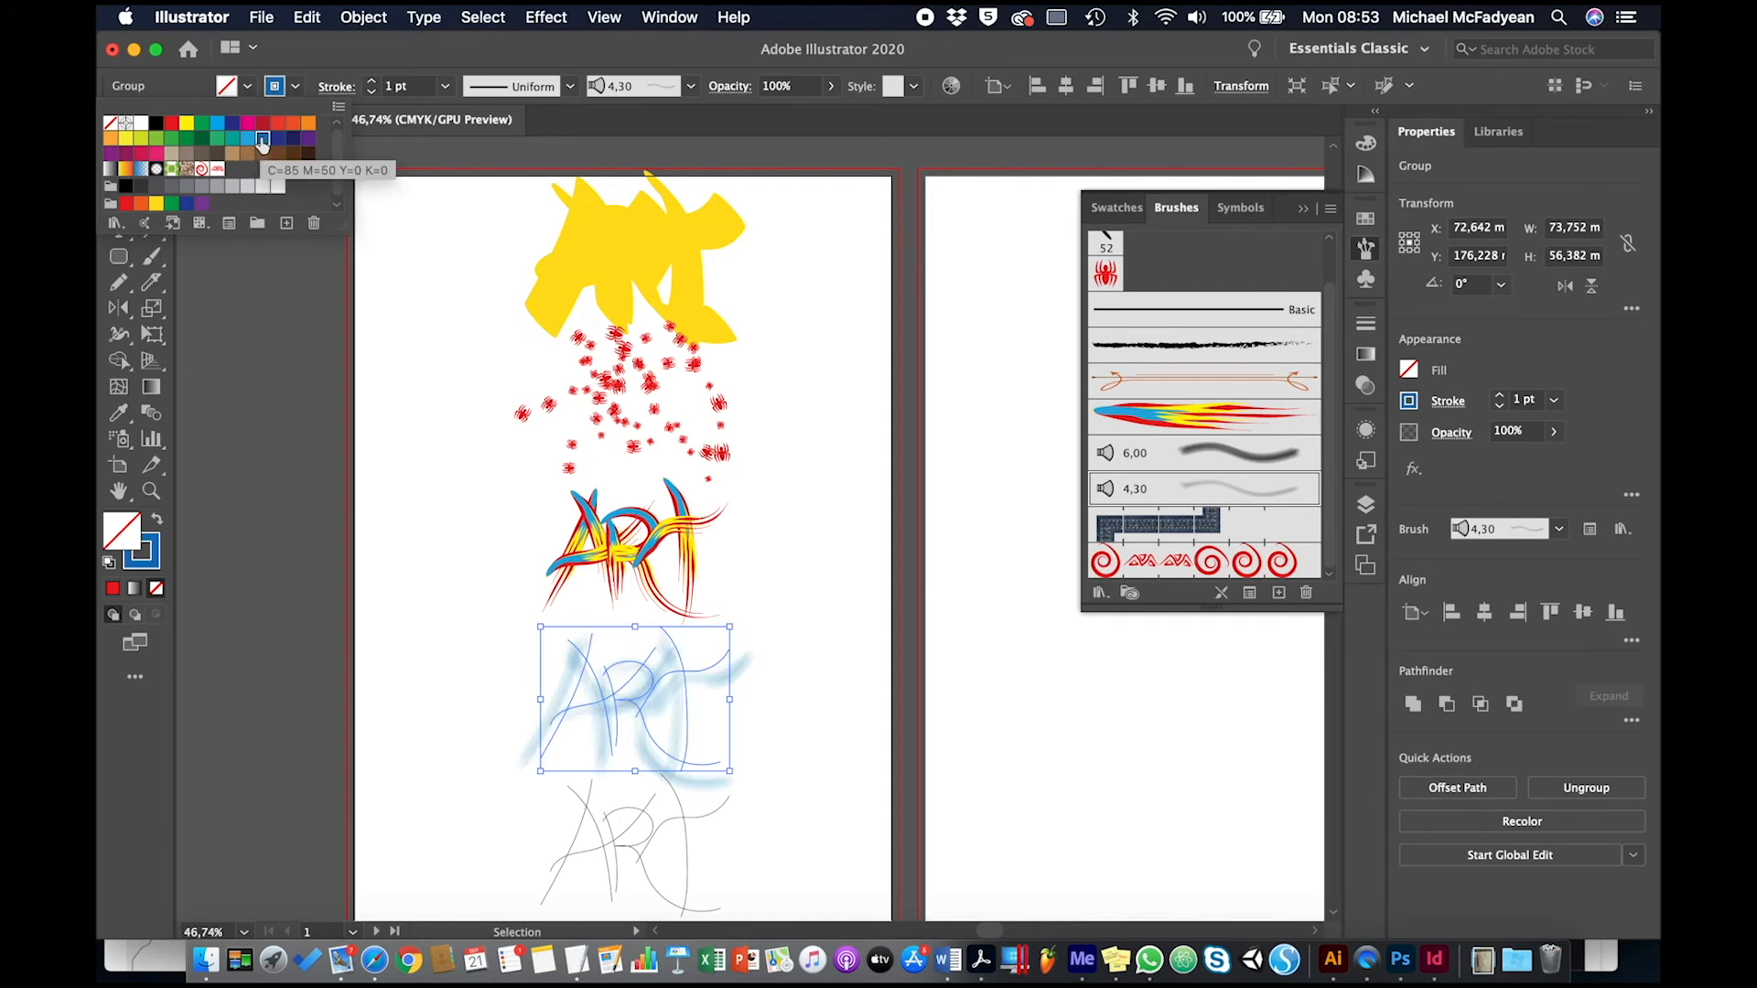
{"action": "left_click", "coordinate": [804, 571]}
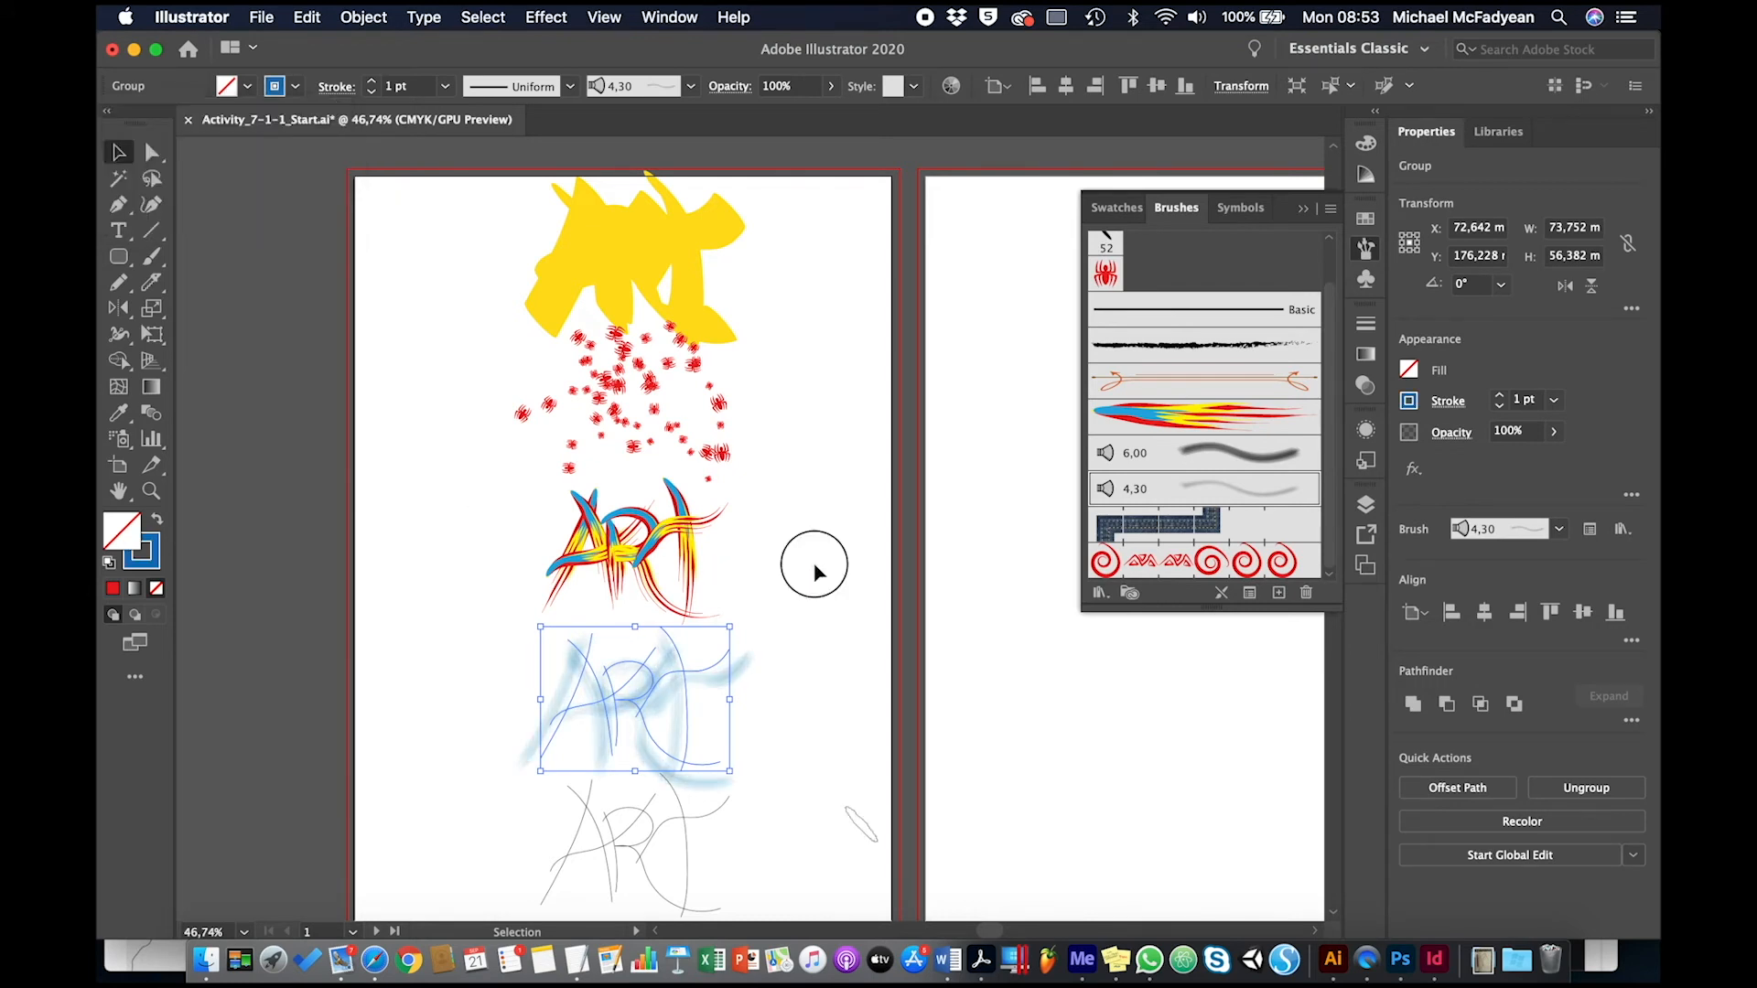
{"action": "left_click", "coordinate": [812, 569]}
Step: Apply the red spiral pattern brush to the bottom ART lettering on the first artboard
{"action": "left_click", "coordinate": [702, 828]}
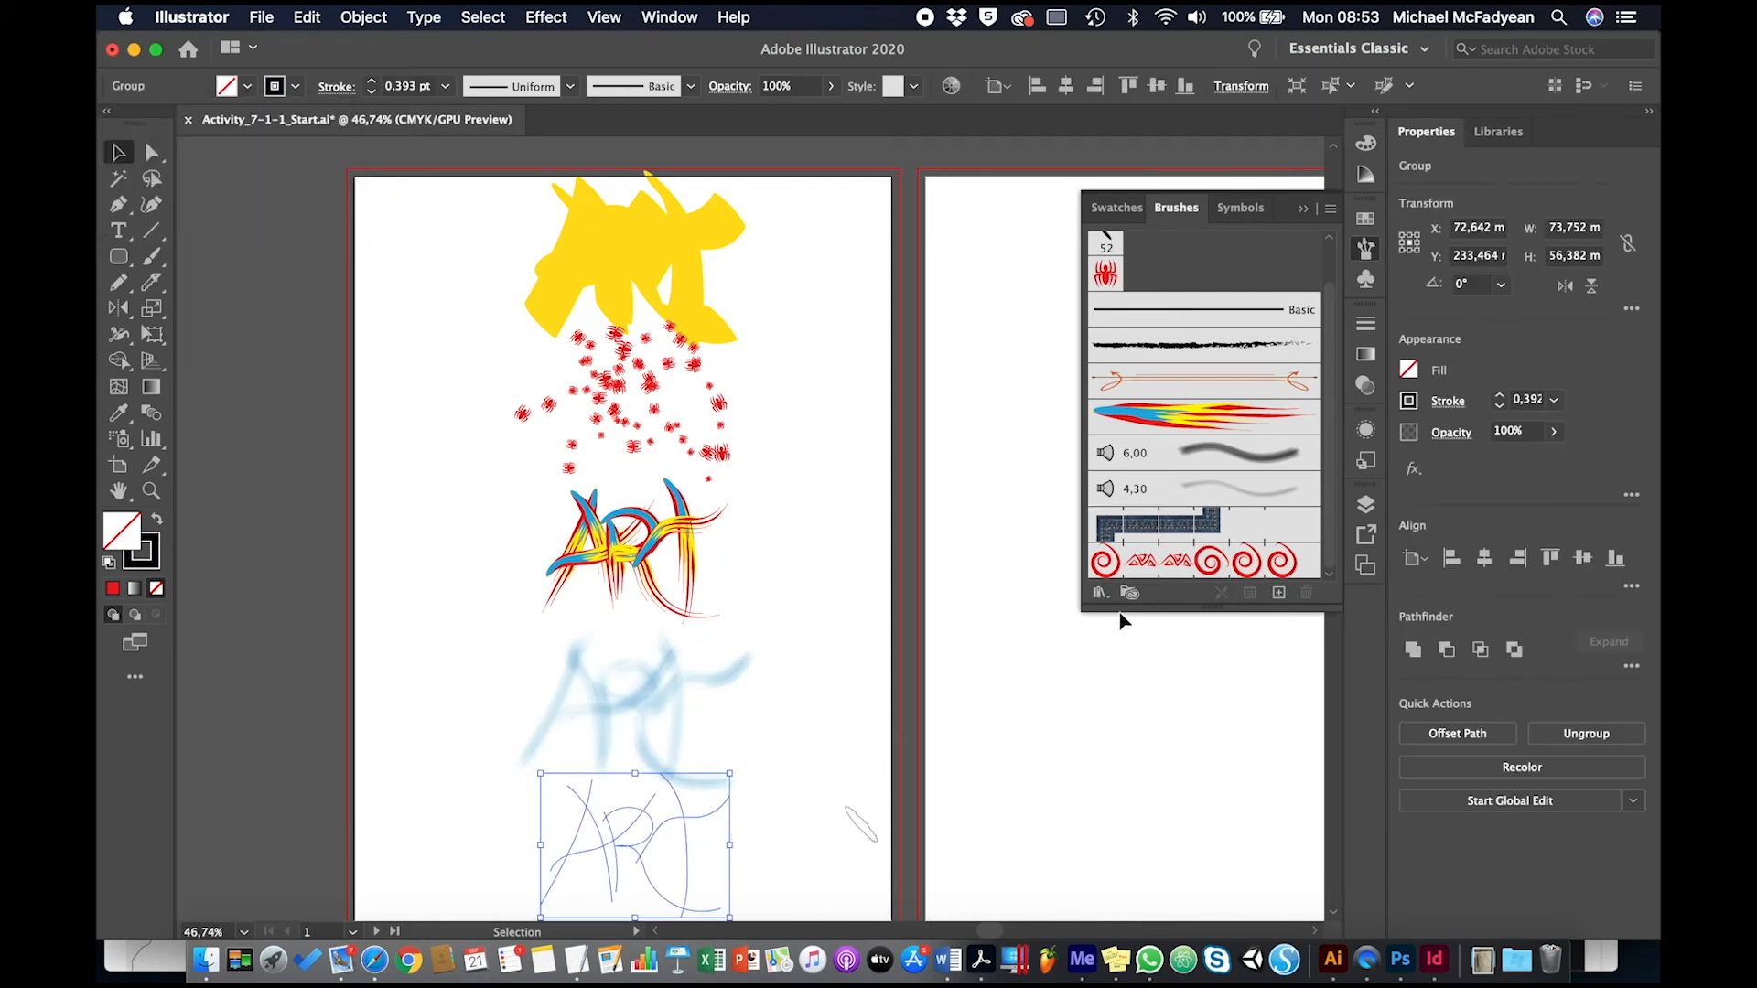
{"action": "left_click", "coordinate": [1153, 569]}
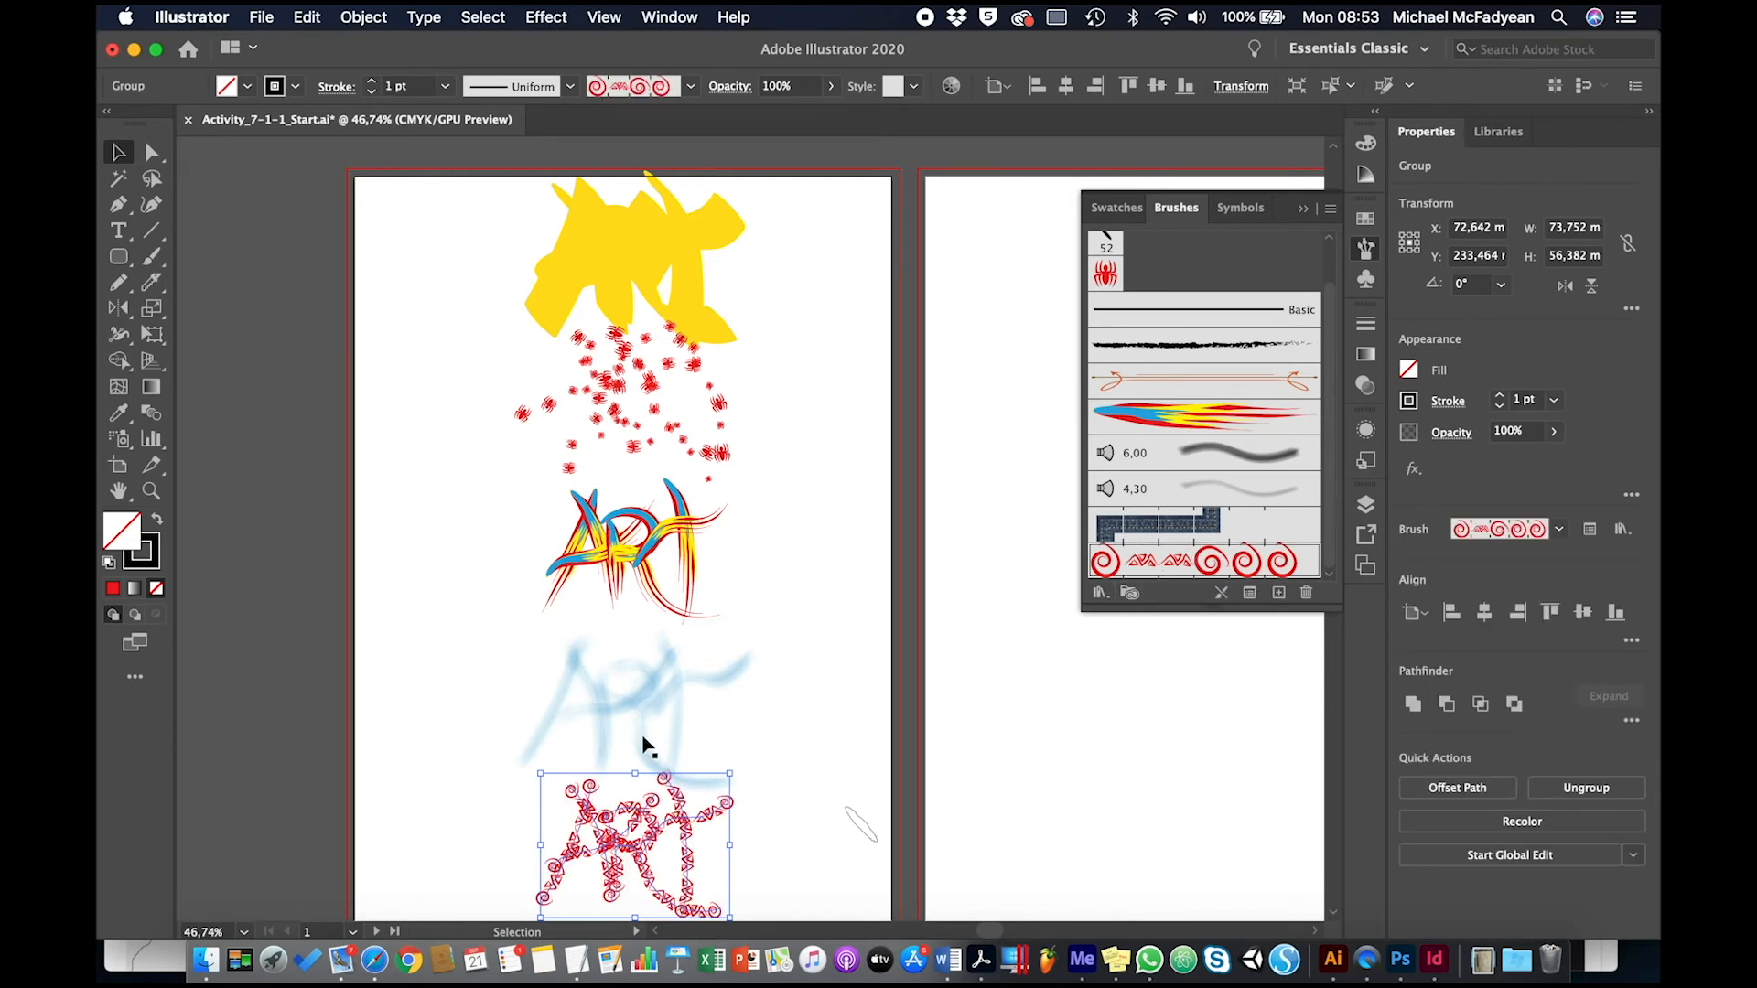
{"action": "scroll", "coordinate": [842, 672], "scroll_direction": "down", "scroll_amount": 2}
{"action": "left_click", "coordinate": [823, 682]}
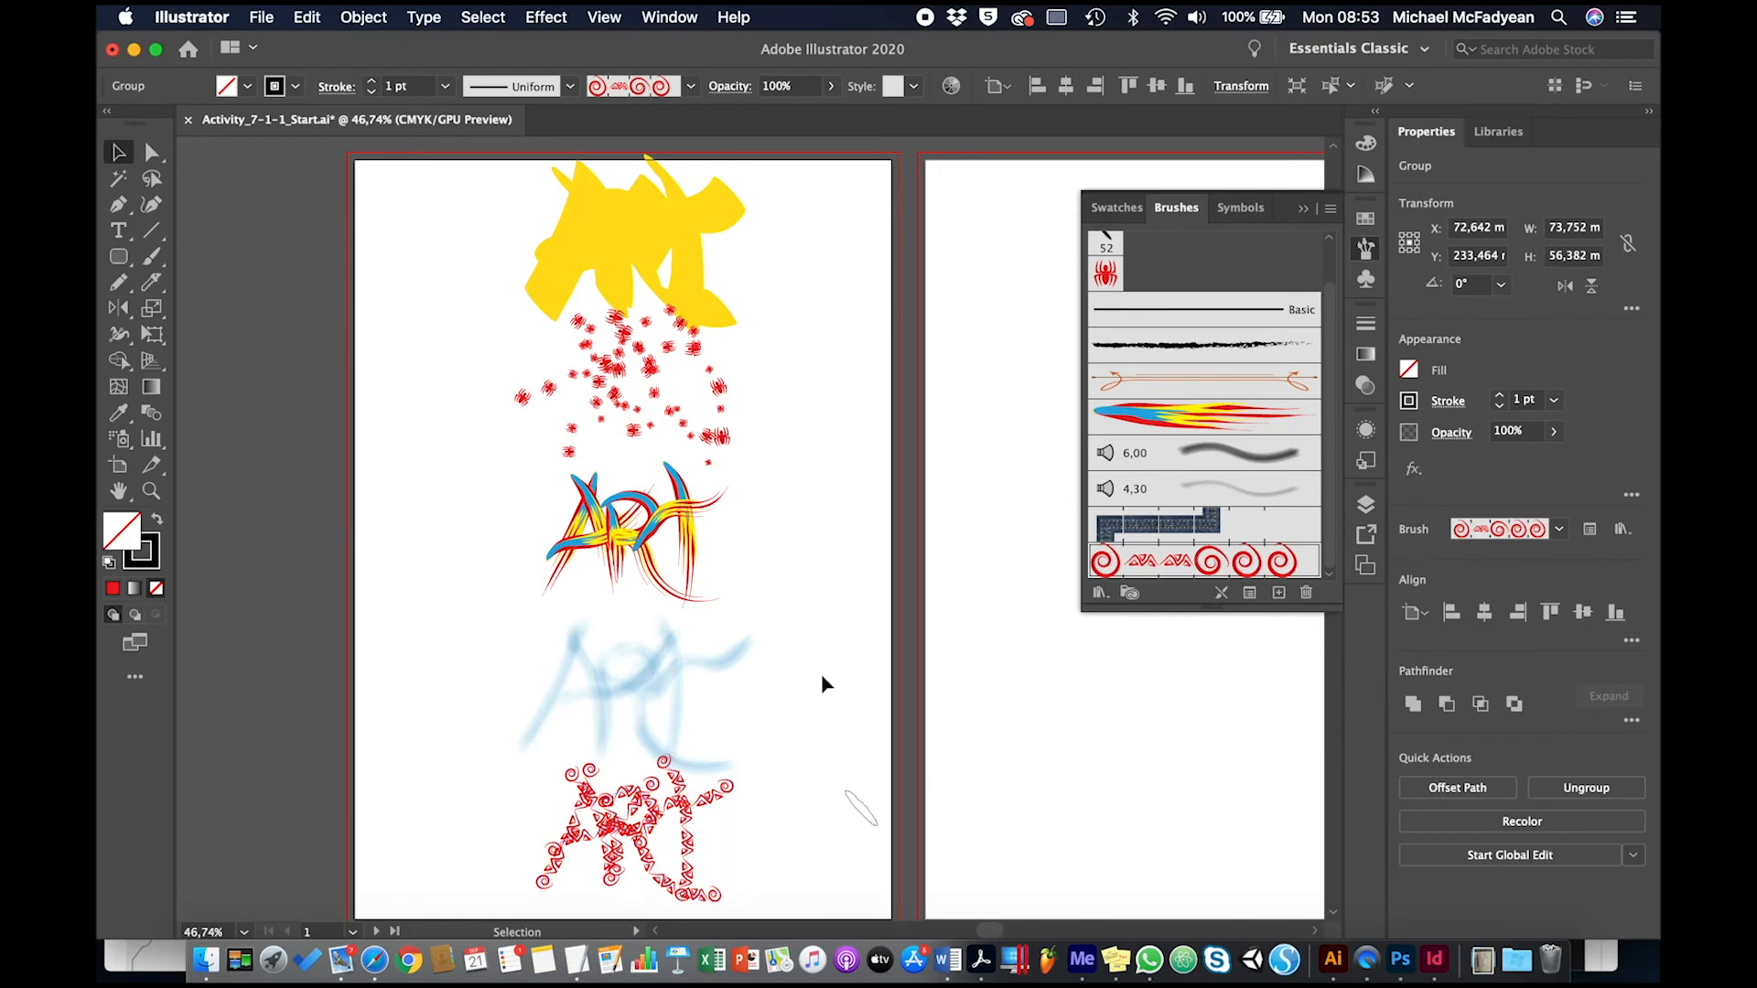
Step: Stack all five ART letterings on top of each other by aligning their vertical centres, and inspect the combined artwork at 100%
{"action": "key", "text": "super+a"}
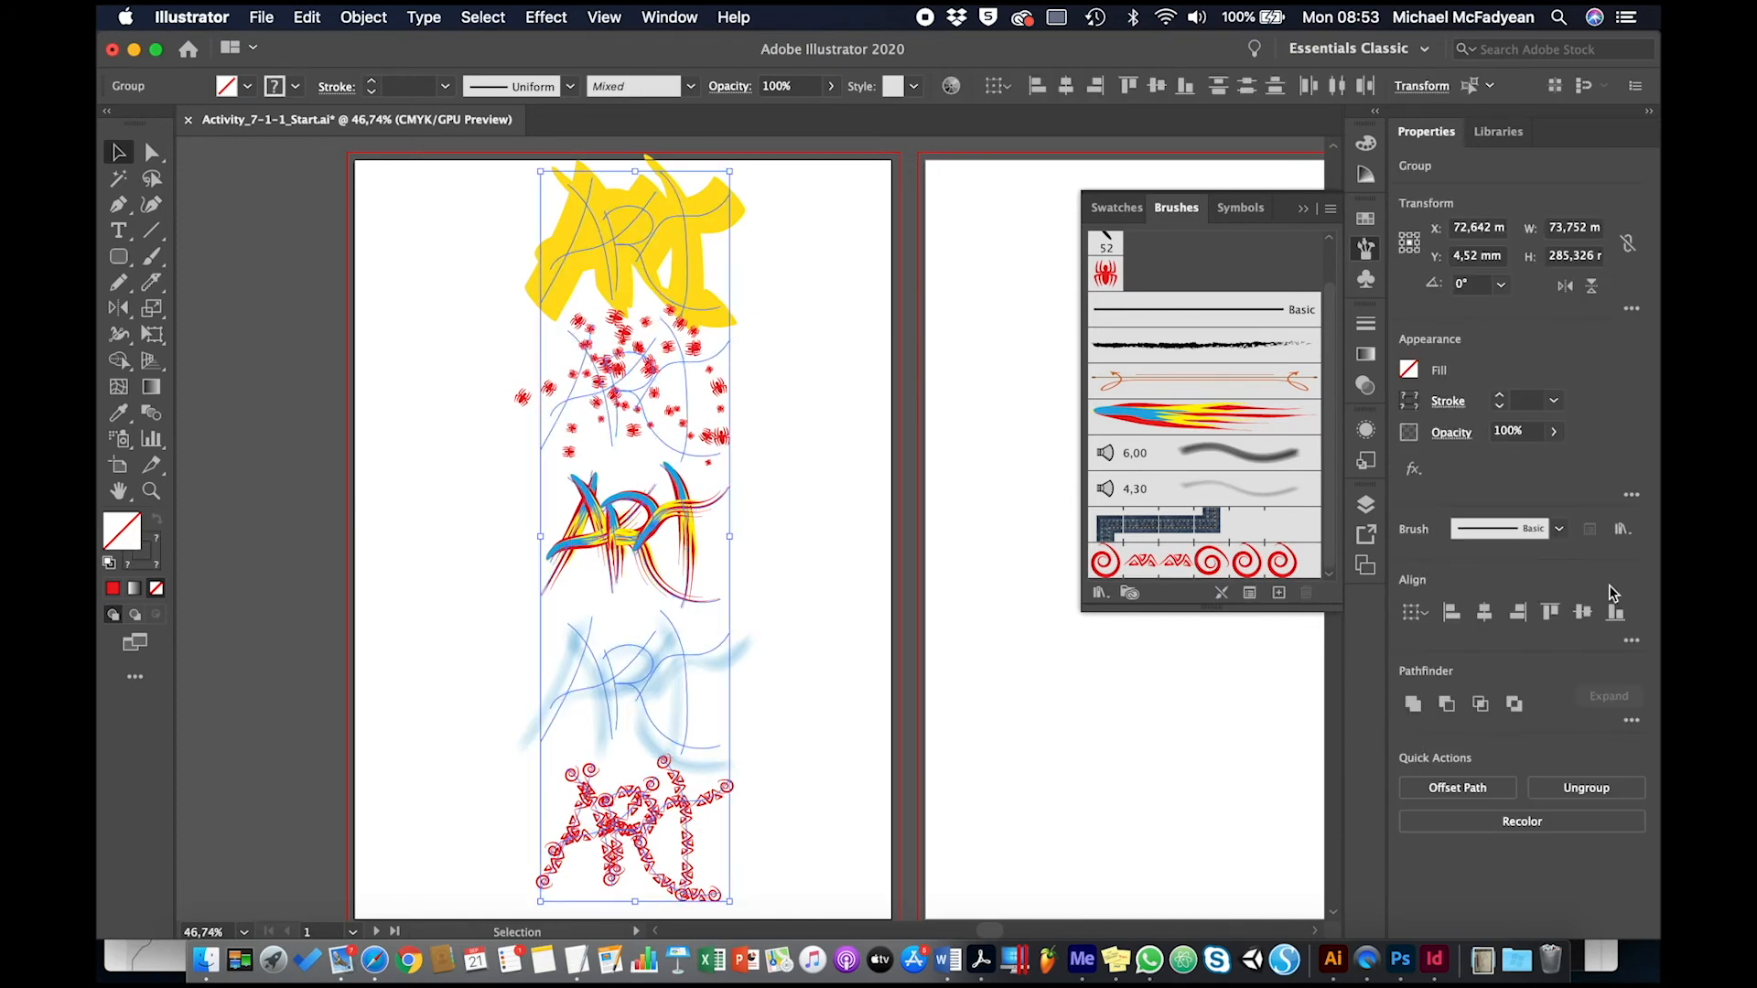
{"action": "left_click", "coordinate": [1582, 612]}
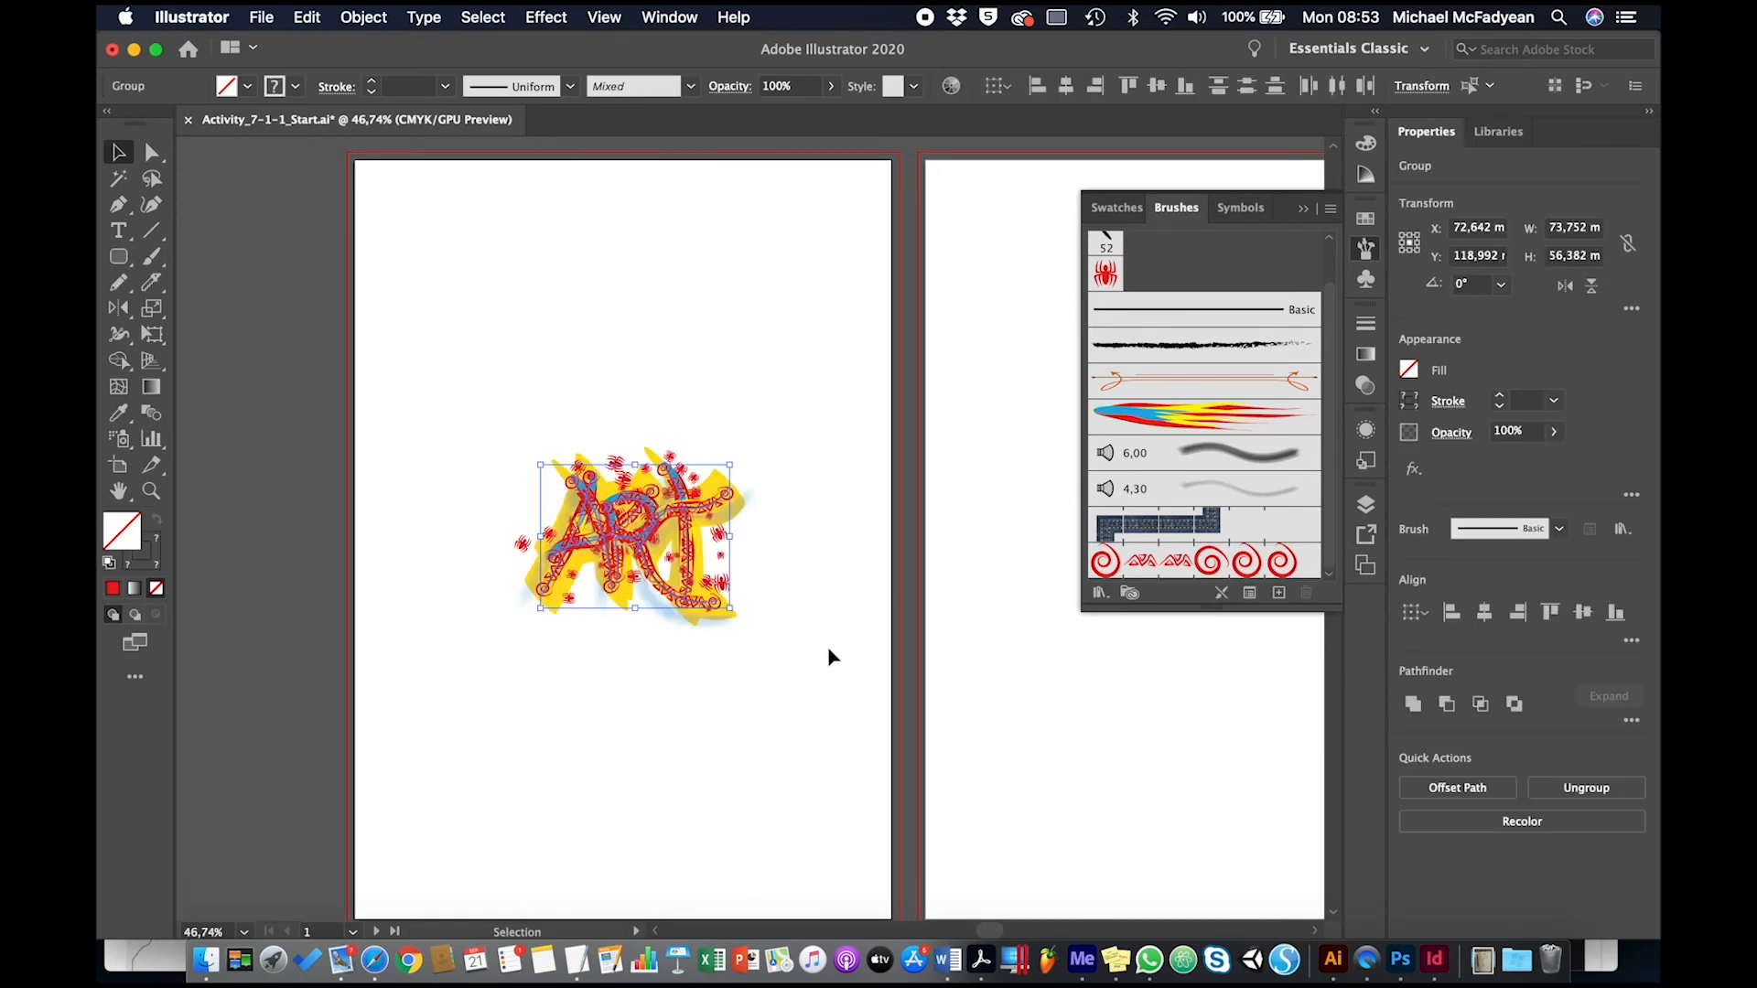
{"action": "left_click", "coordinate": [780, 676]}
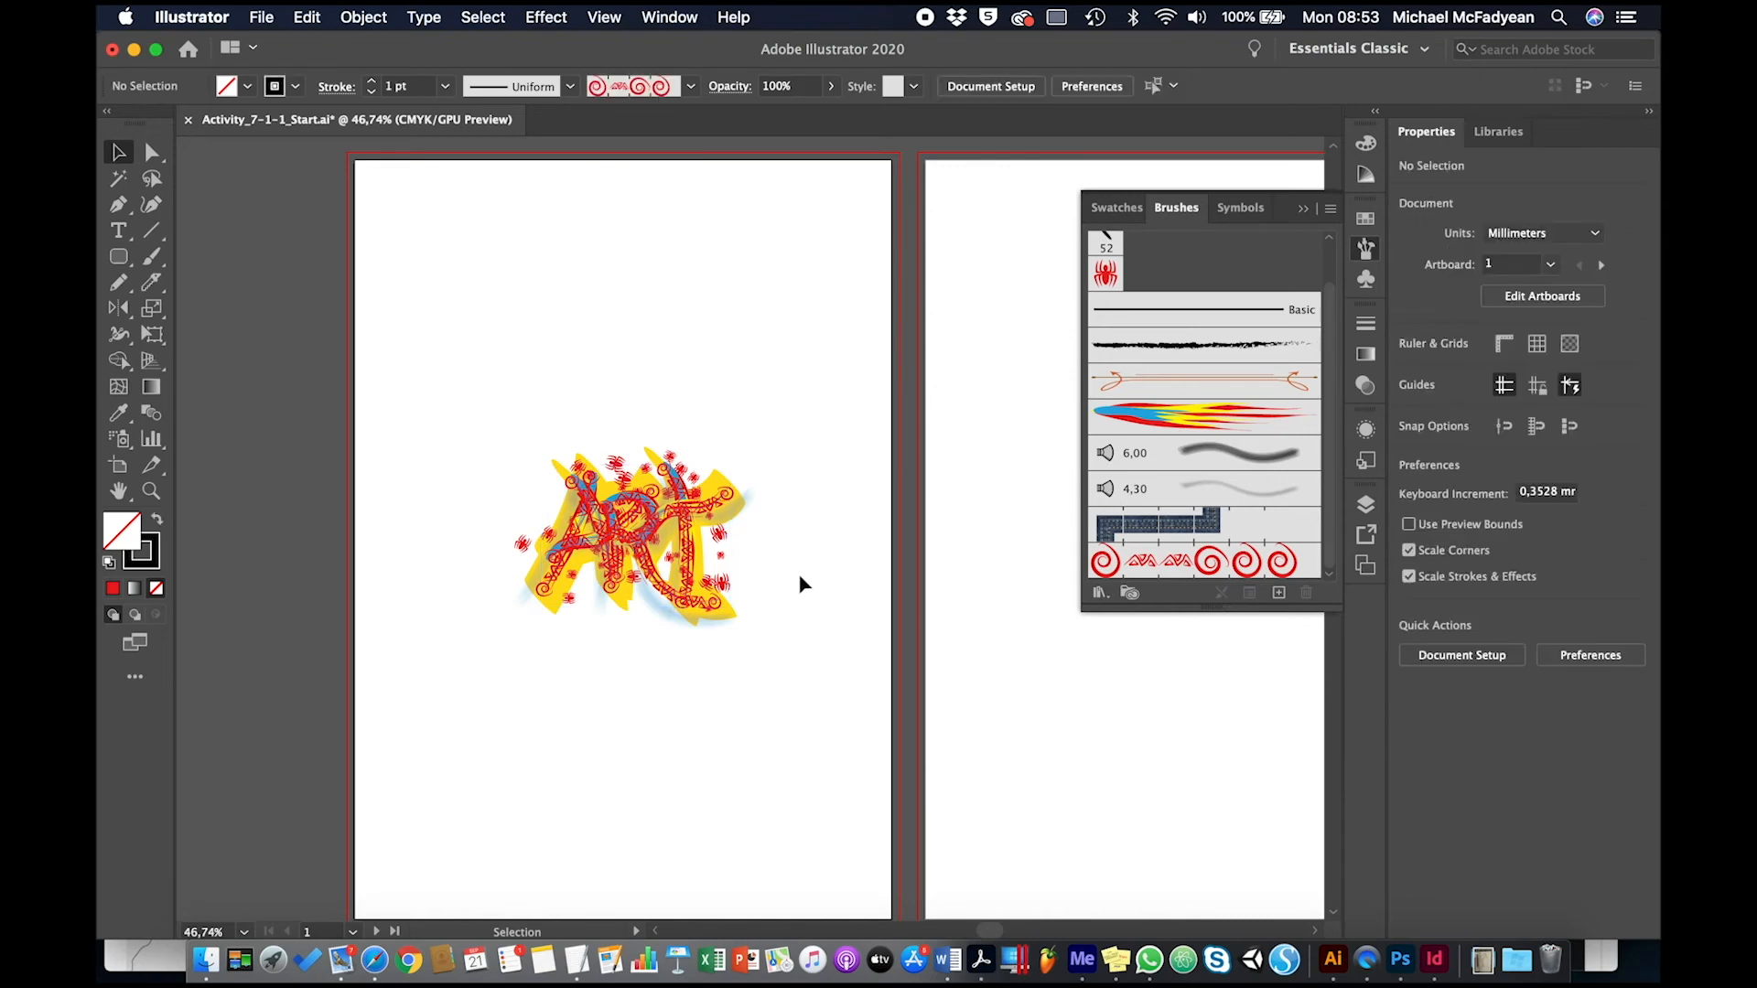
{"action": "key", "text": "super+1"}
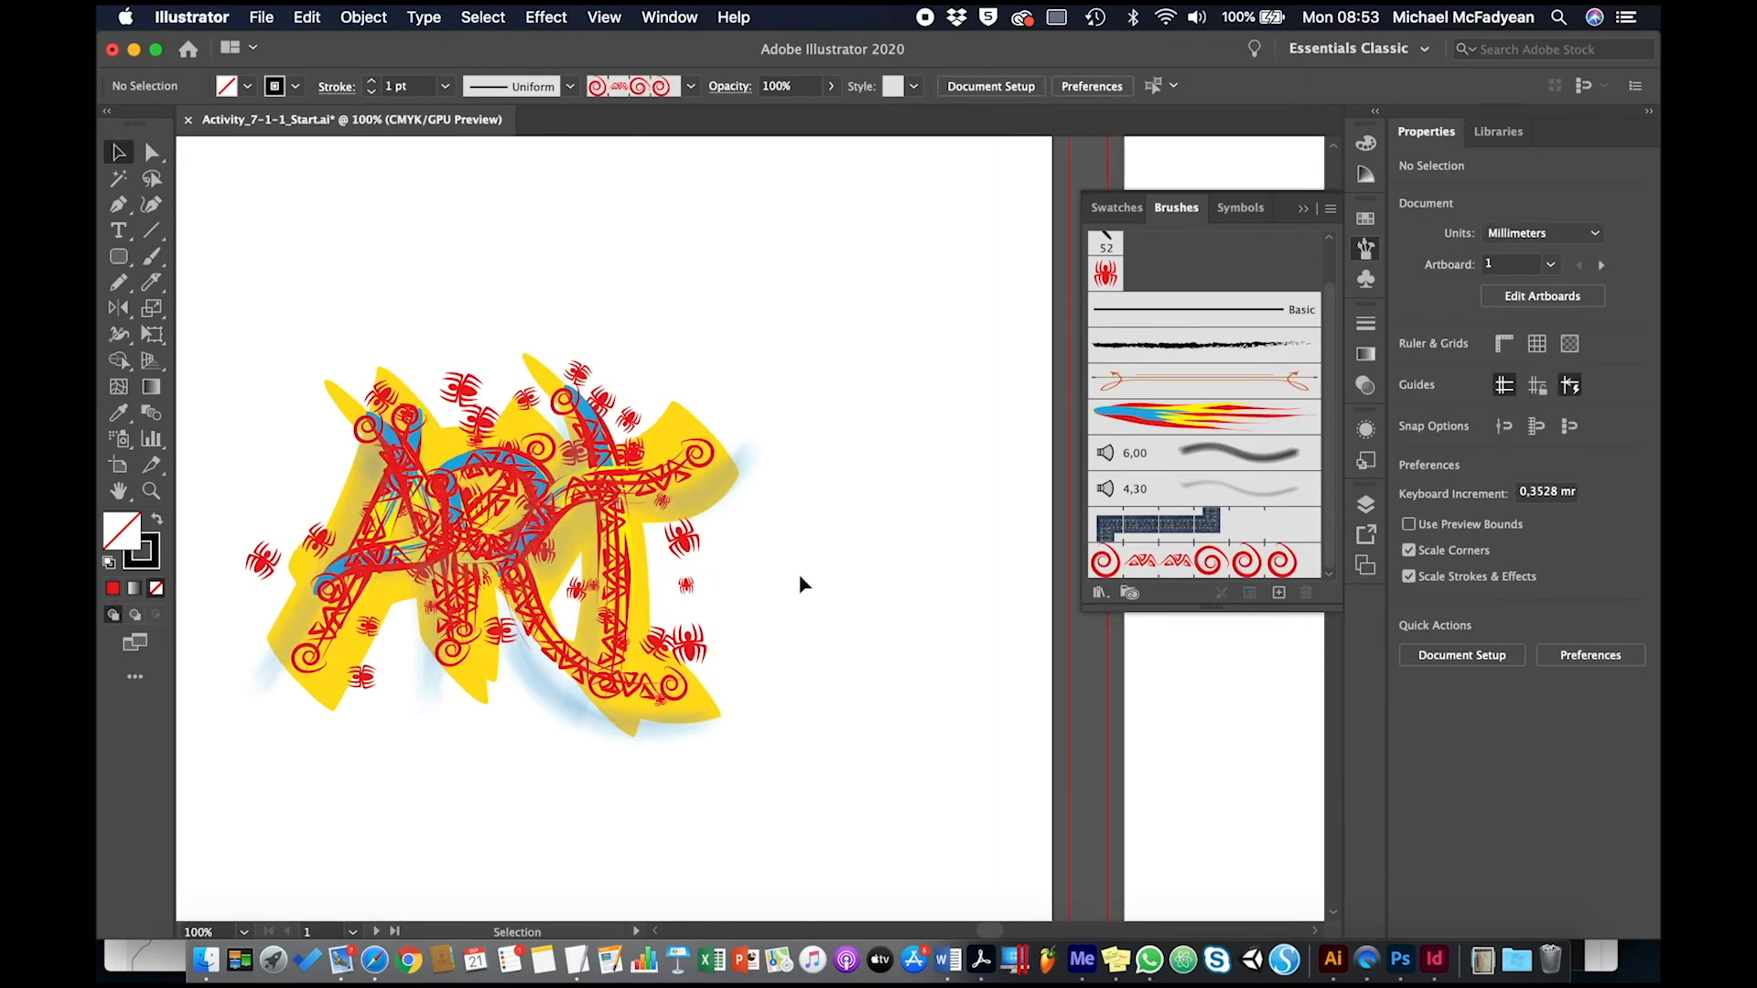
{"action": "scroll", "coordinate": [792, 595], "scroll_direction": "left", "scroll_amount": 5}
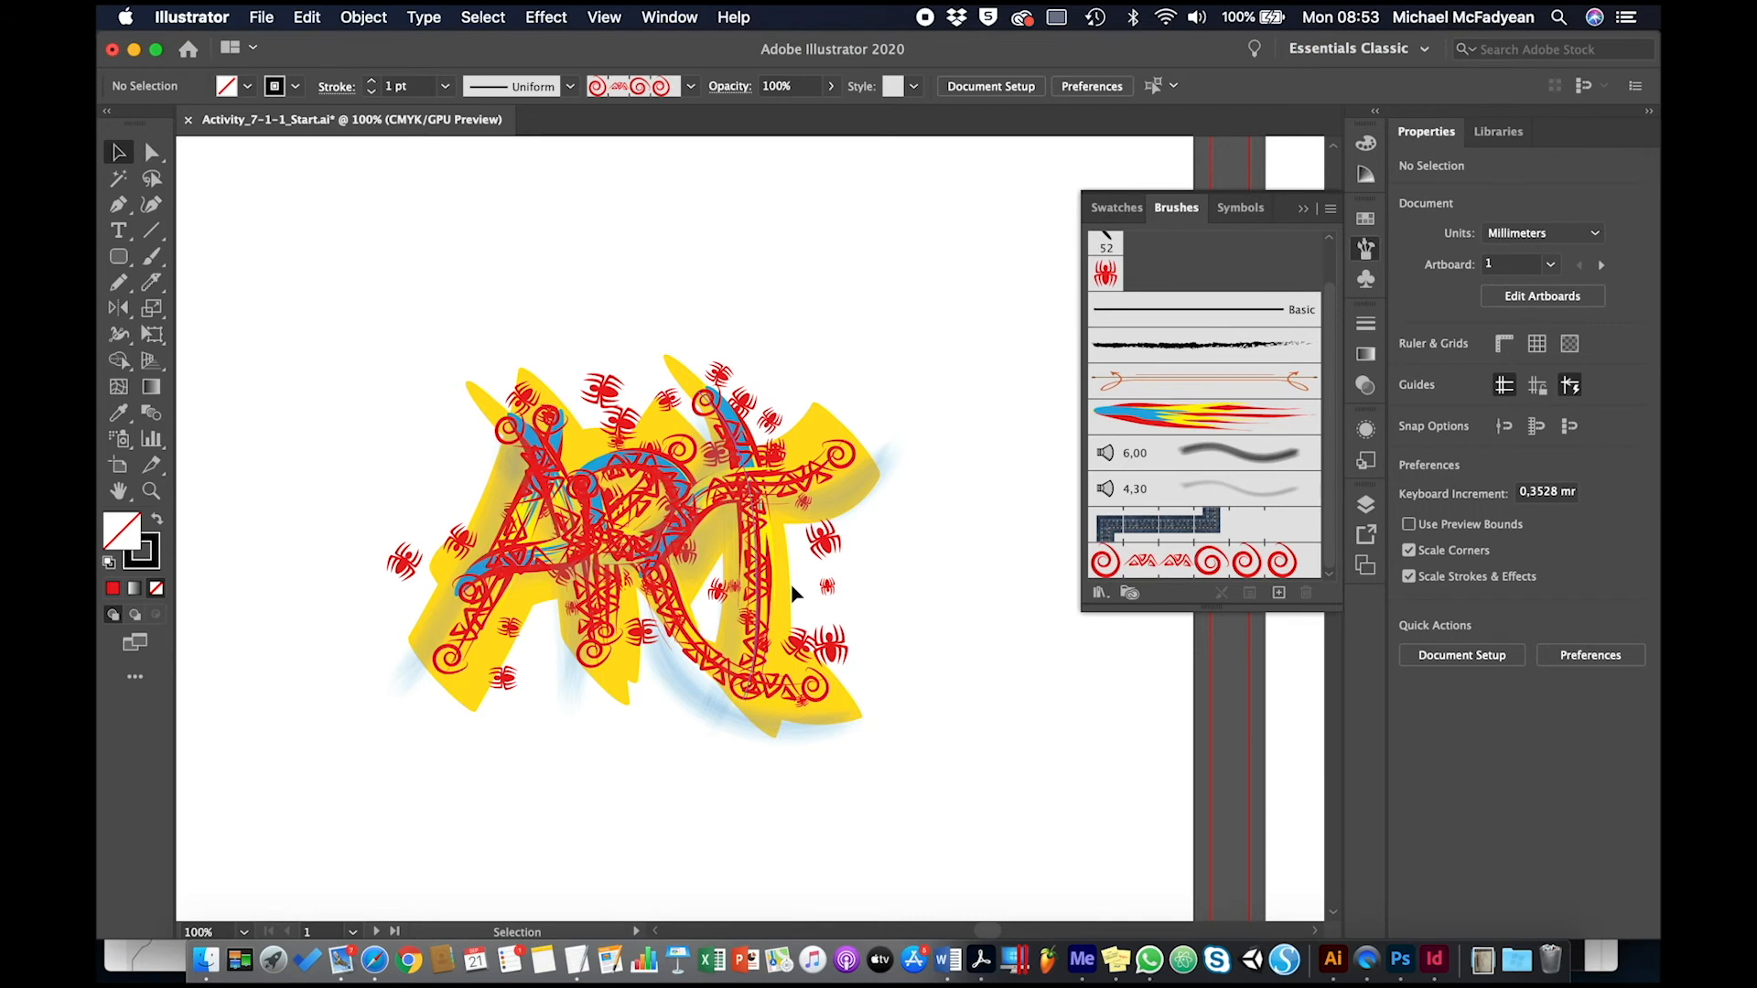
{"action": "key", "text": "super+0"}
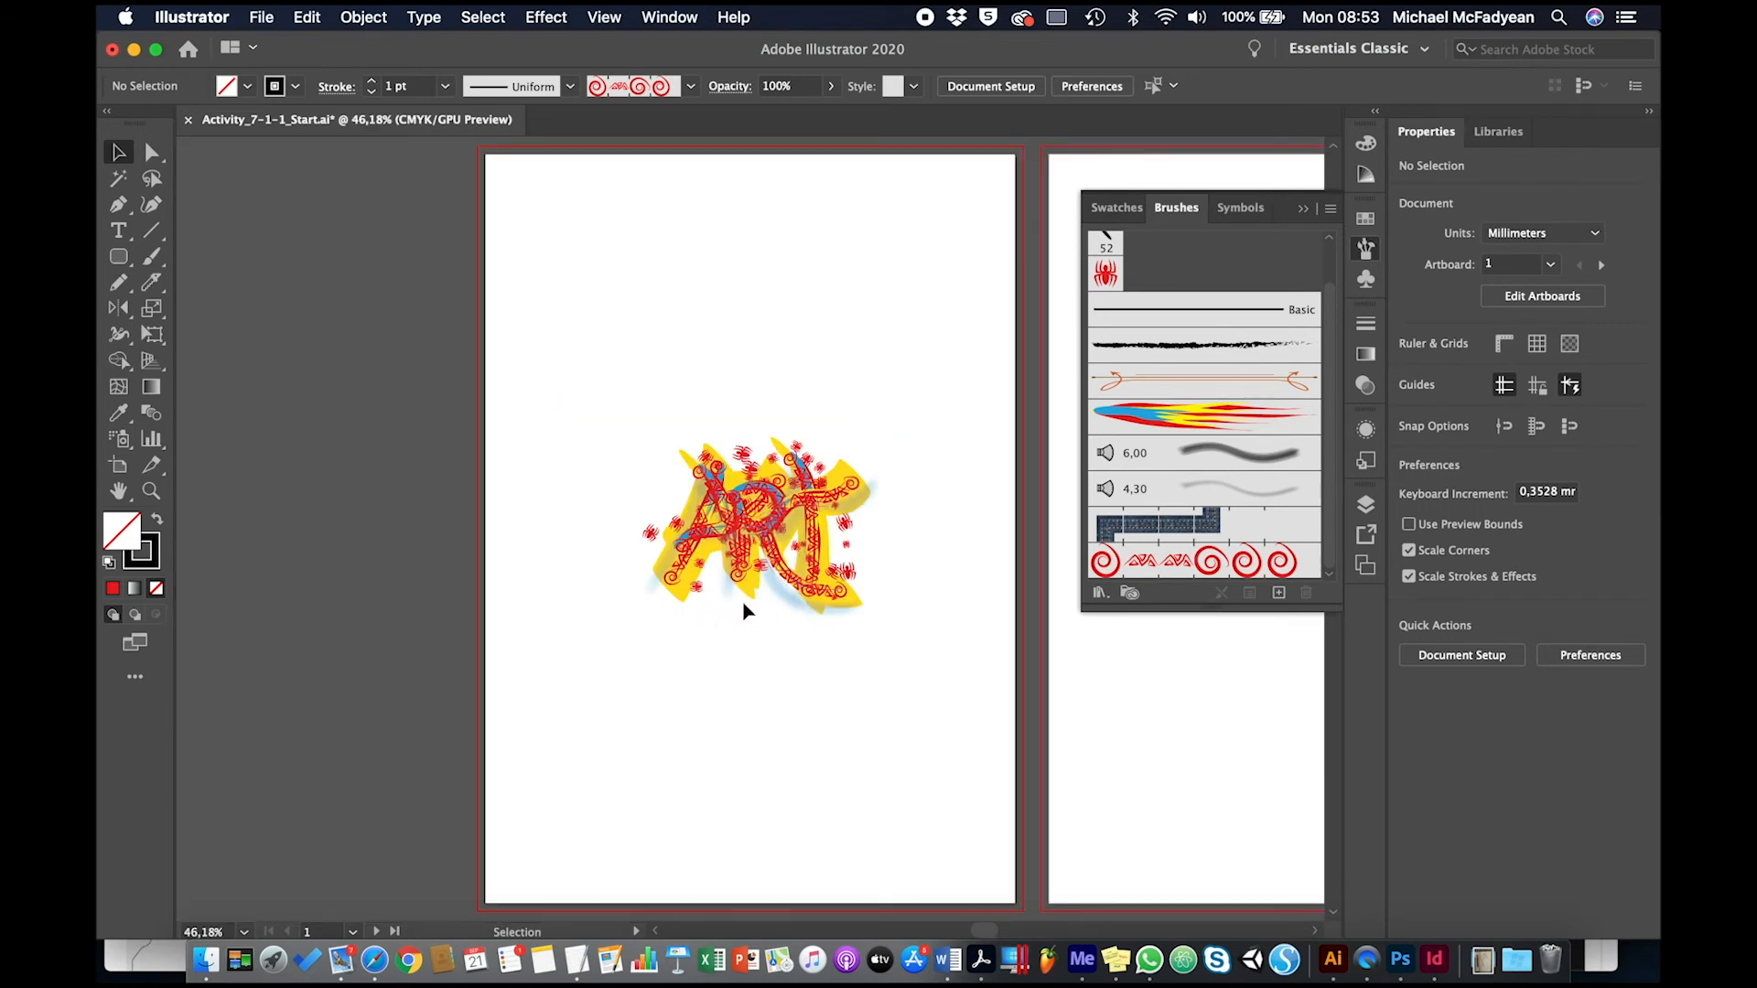
Step: Draw a rectangle about 39 mm wide and 25 mm high in the upper part of the empty second artboard
{"action": "scroll", "coordinate": [743, 611], "scroll_direction": "right", "scroll_amount": 10}
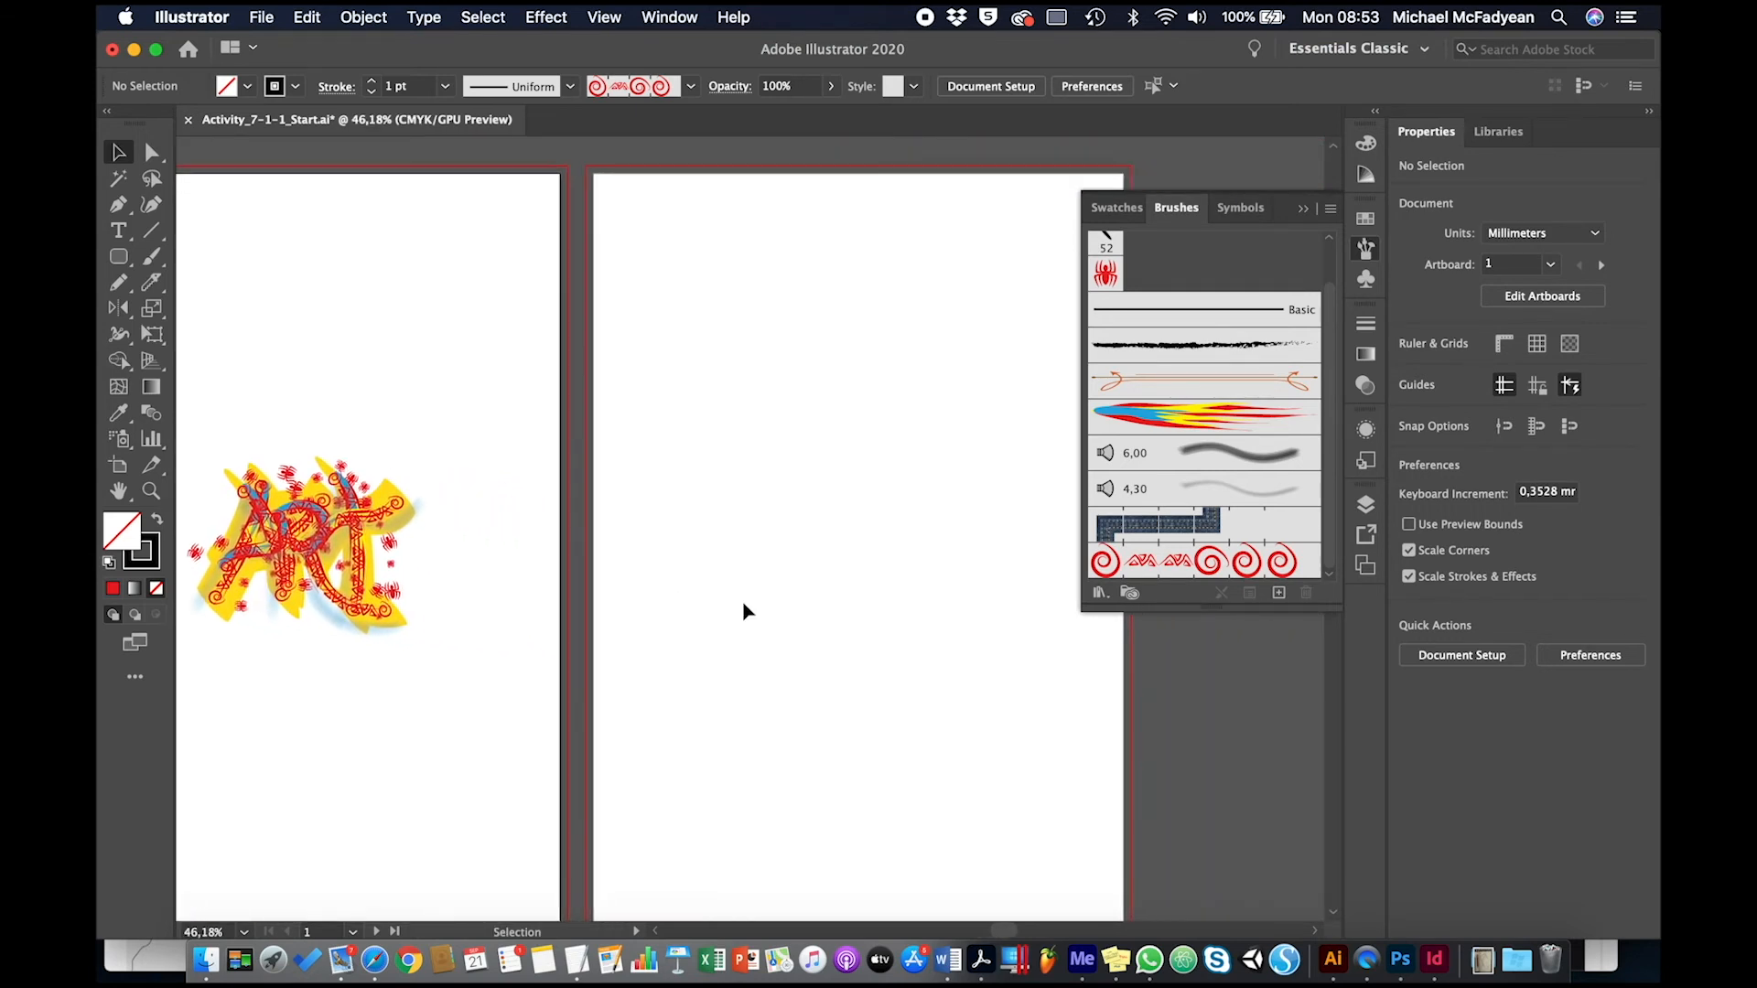
{"action": "scroll", "coordinate": [743, 611], "scroll_direction": "right", "scroll_amount": 3}
{"action": "scroll", "coordinate": [743, 611], "scroll_direction": "up", "scroll_amount": 2}
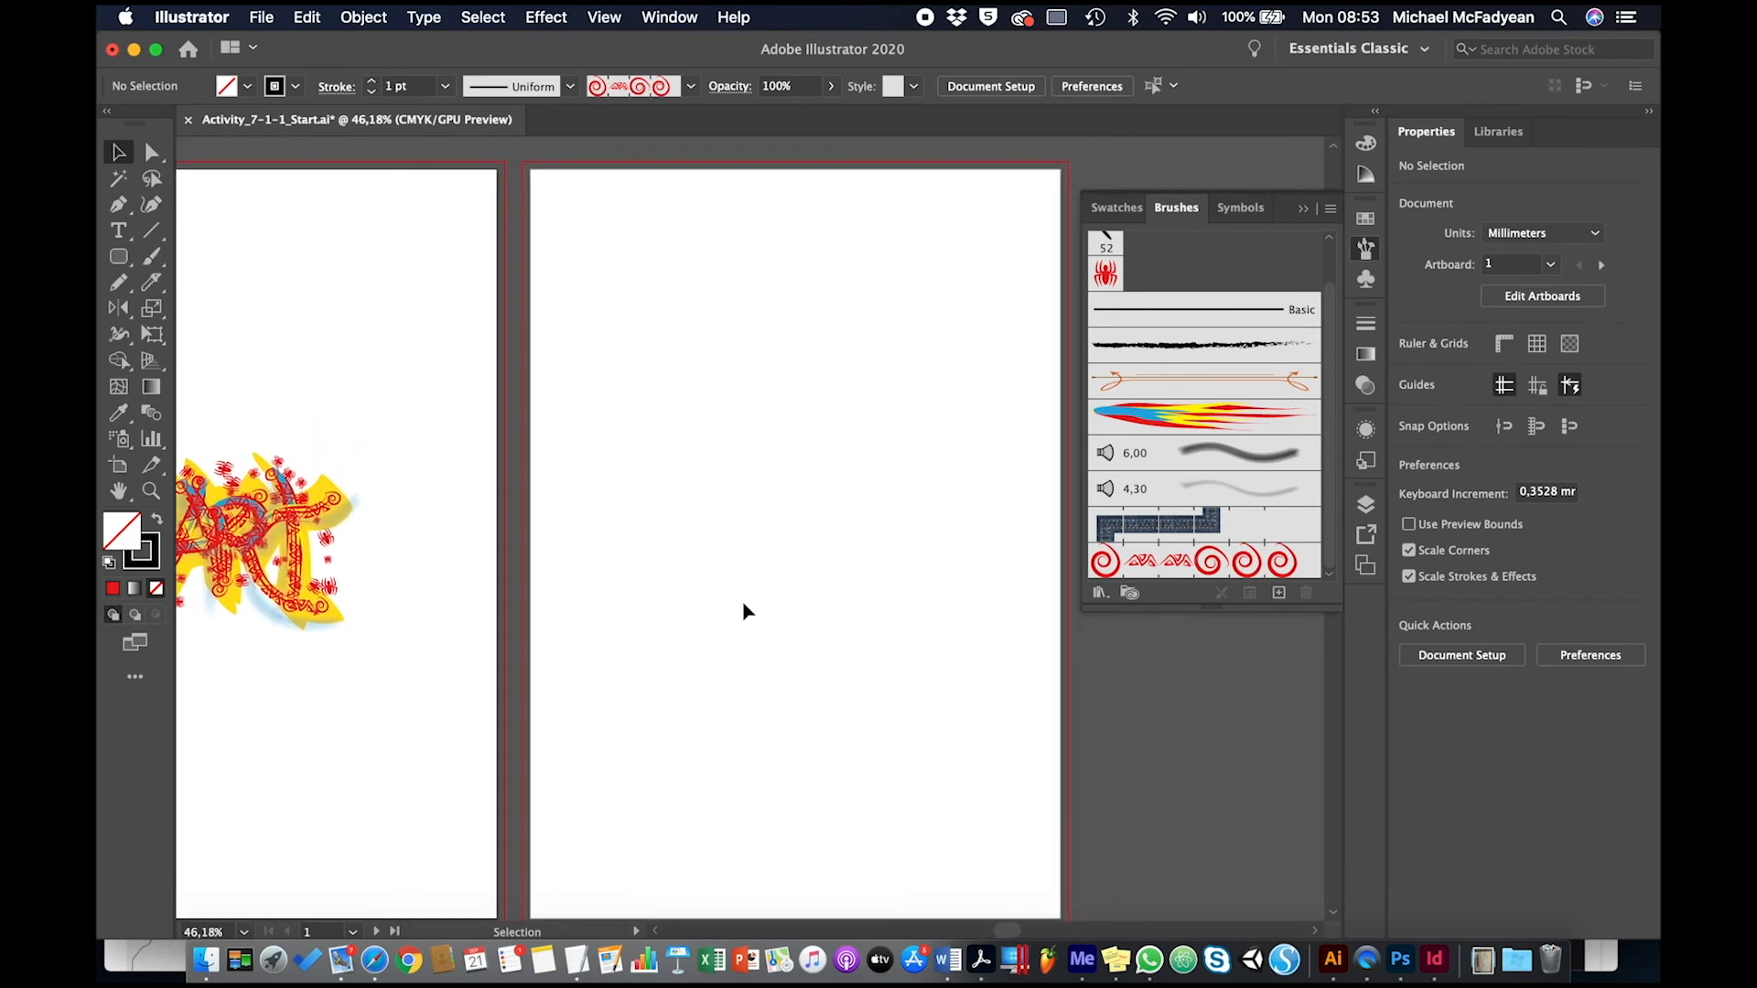
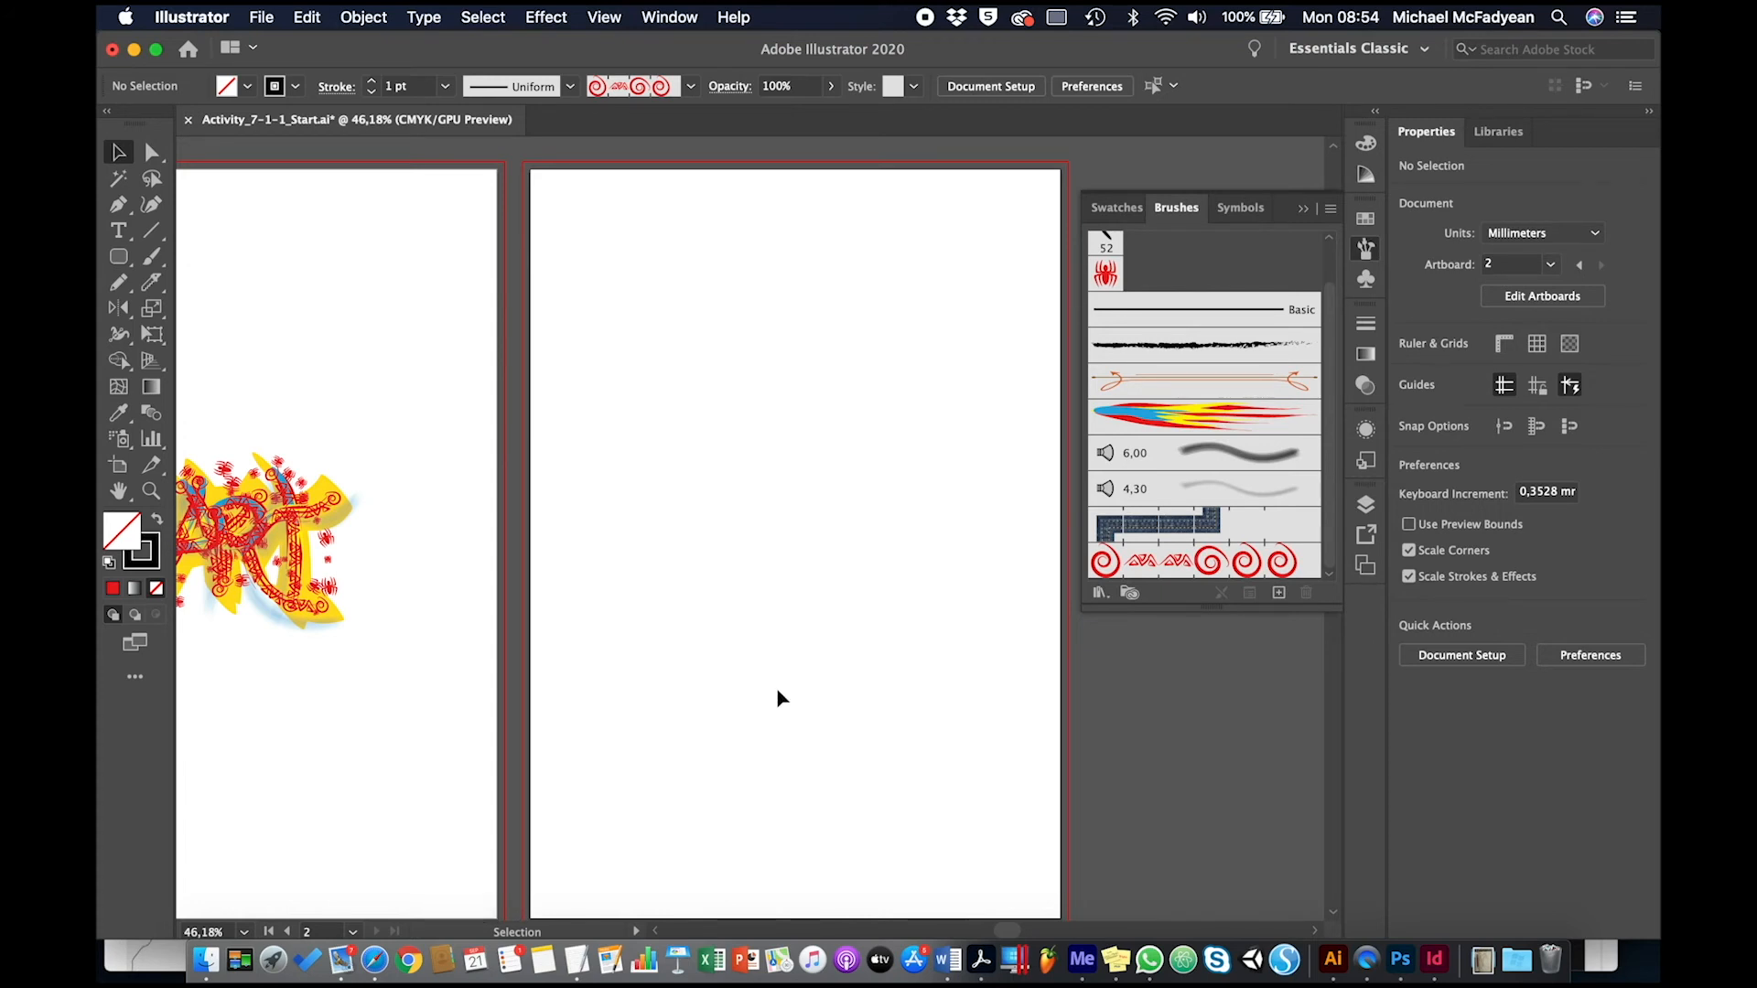
{"action": "scroll", "coordinate": [783, 690], "scroll_direction": "down", "scroll_amount": 1}
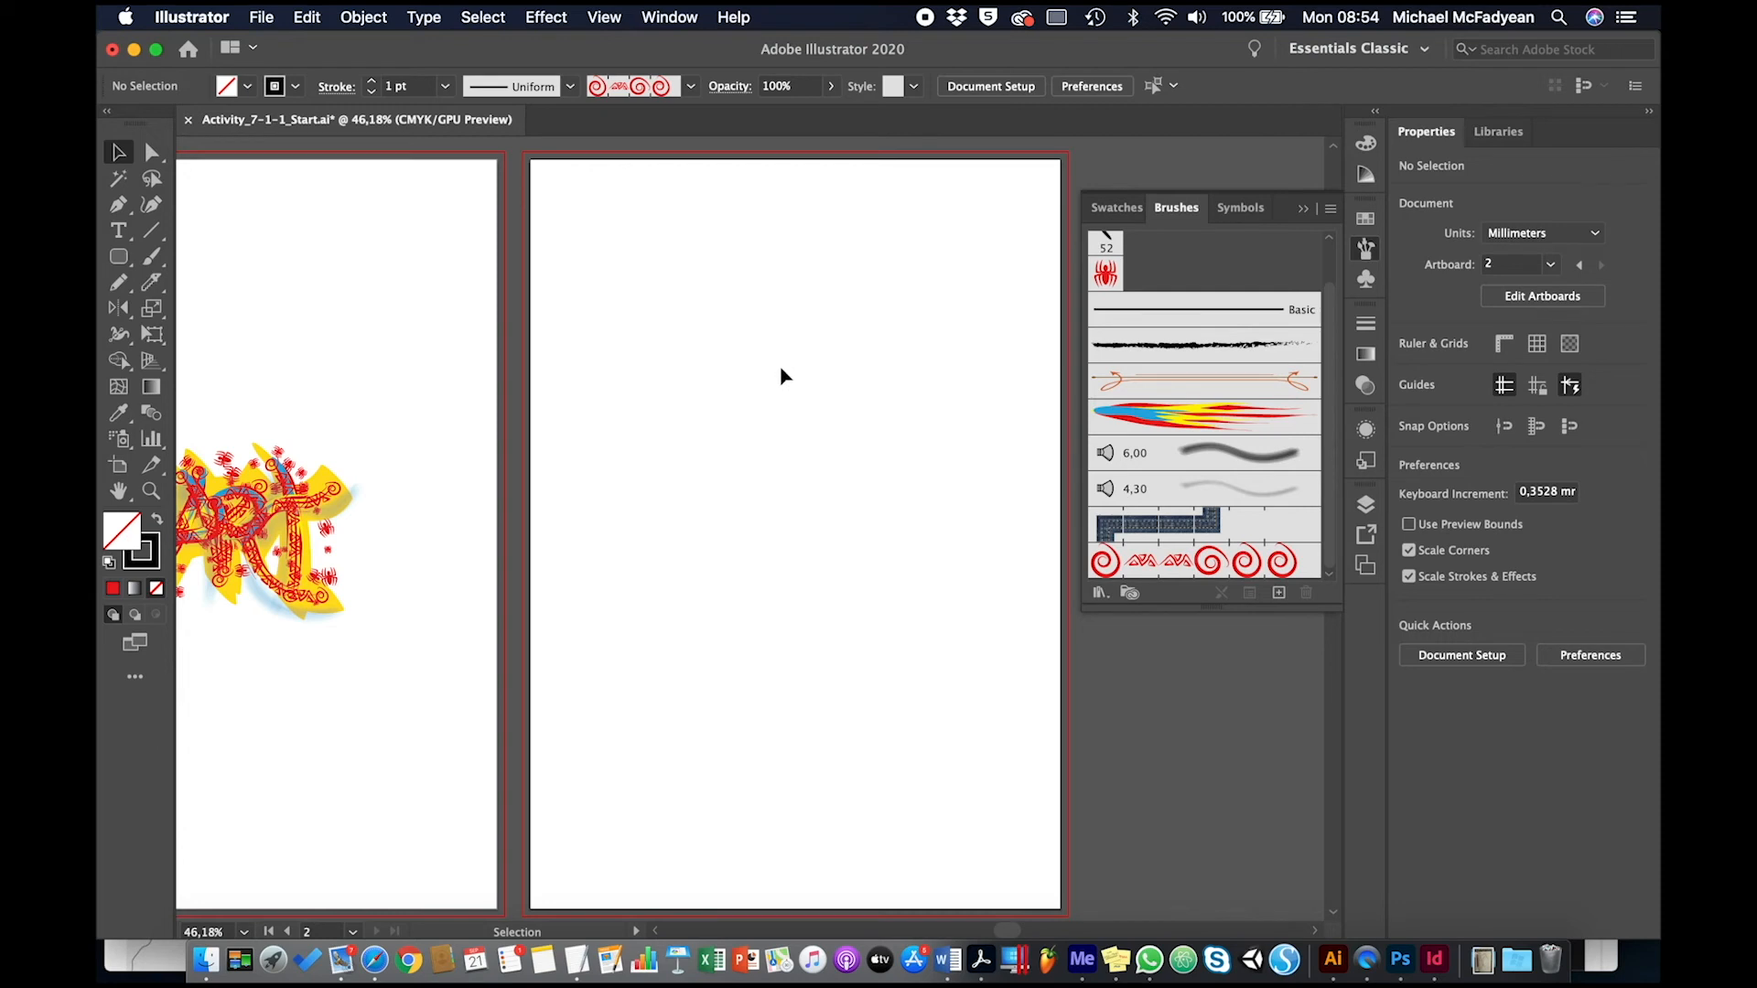
{"action": "left_click", "coordinate": [119, 259]}
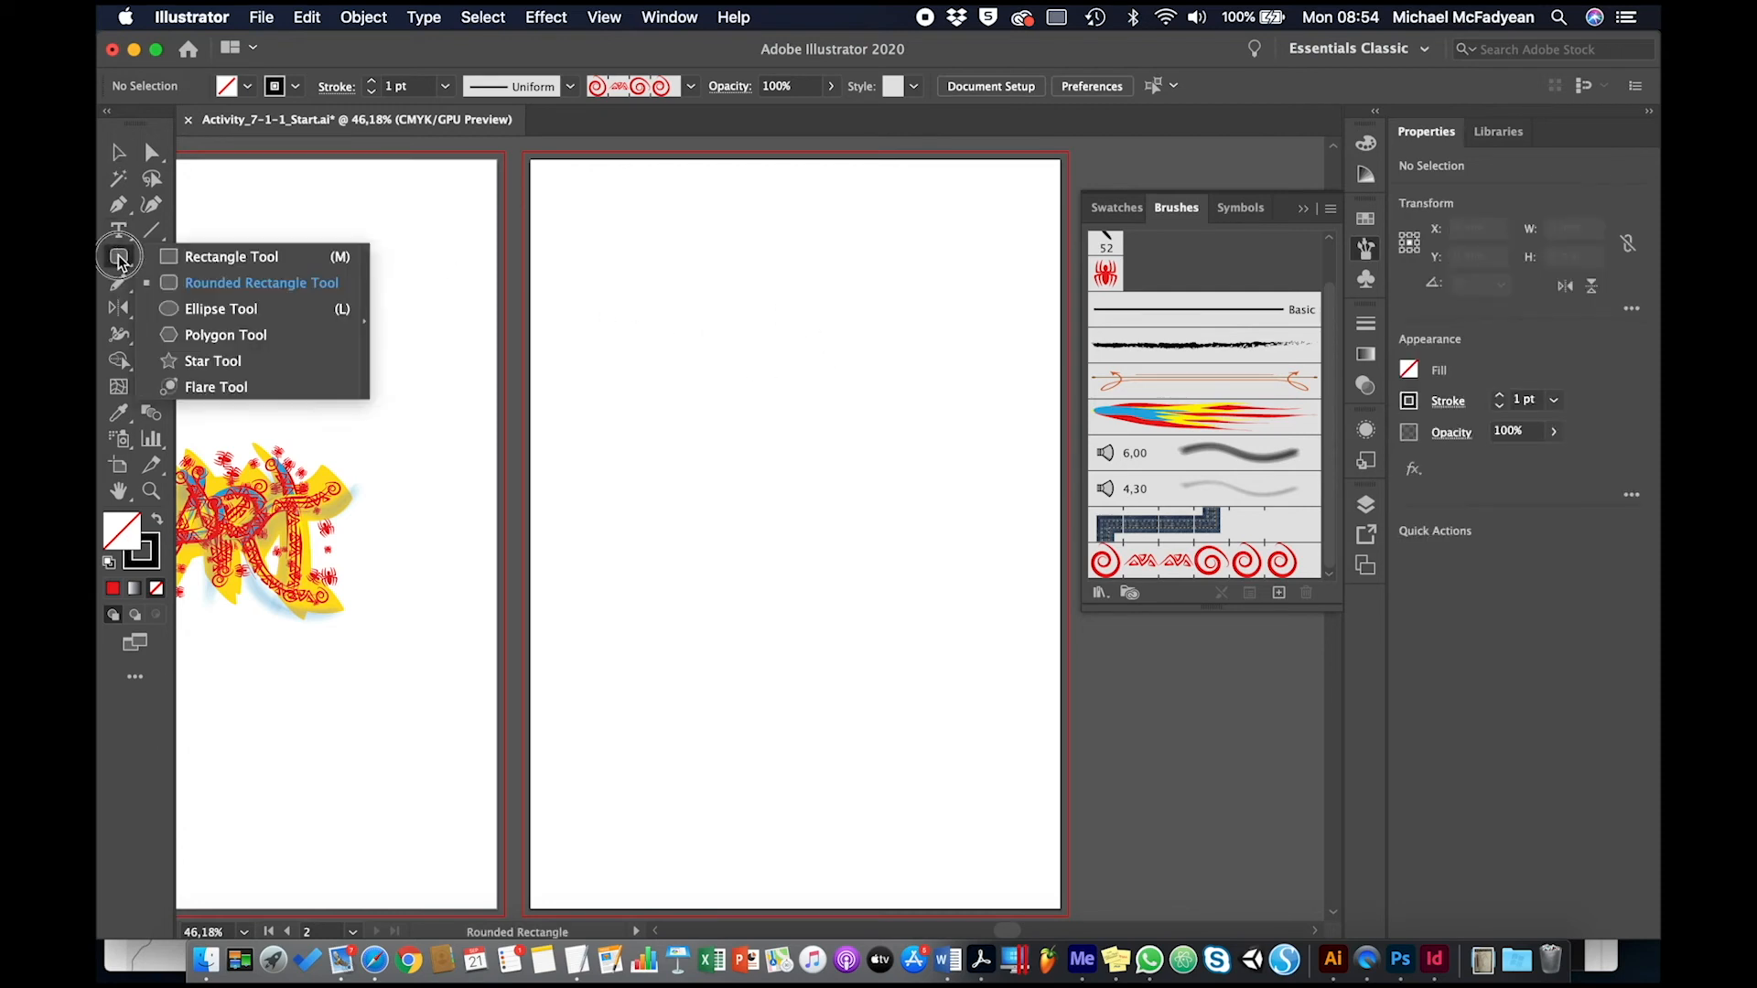
{"action": "left_click", "coordinate": [224, 257]}
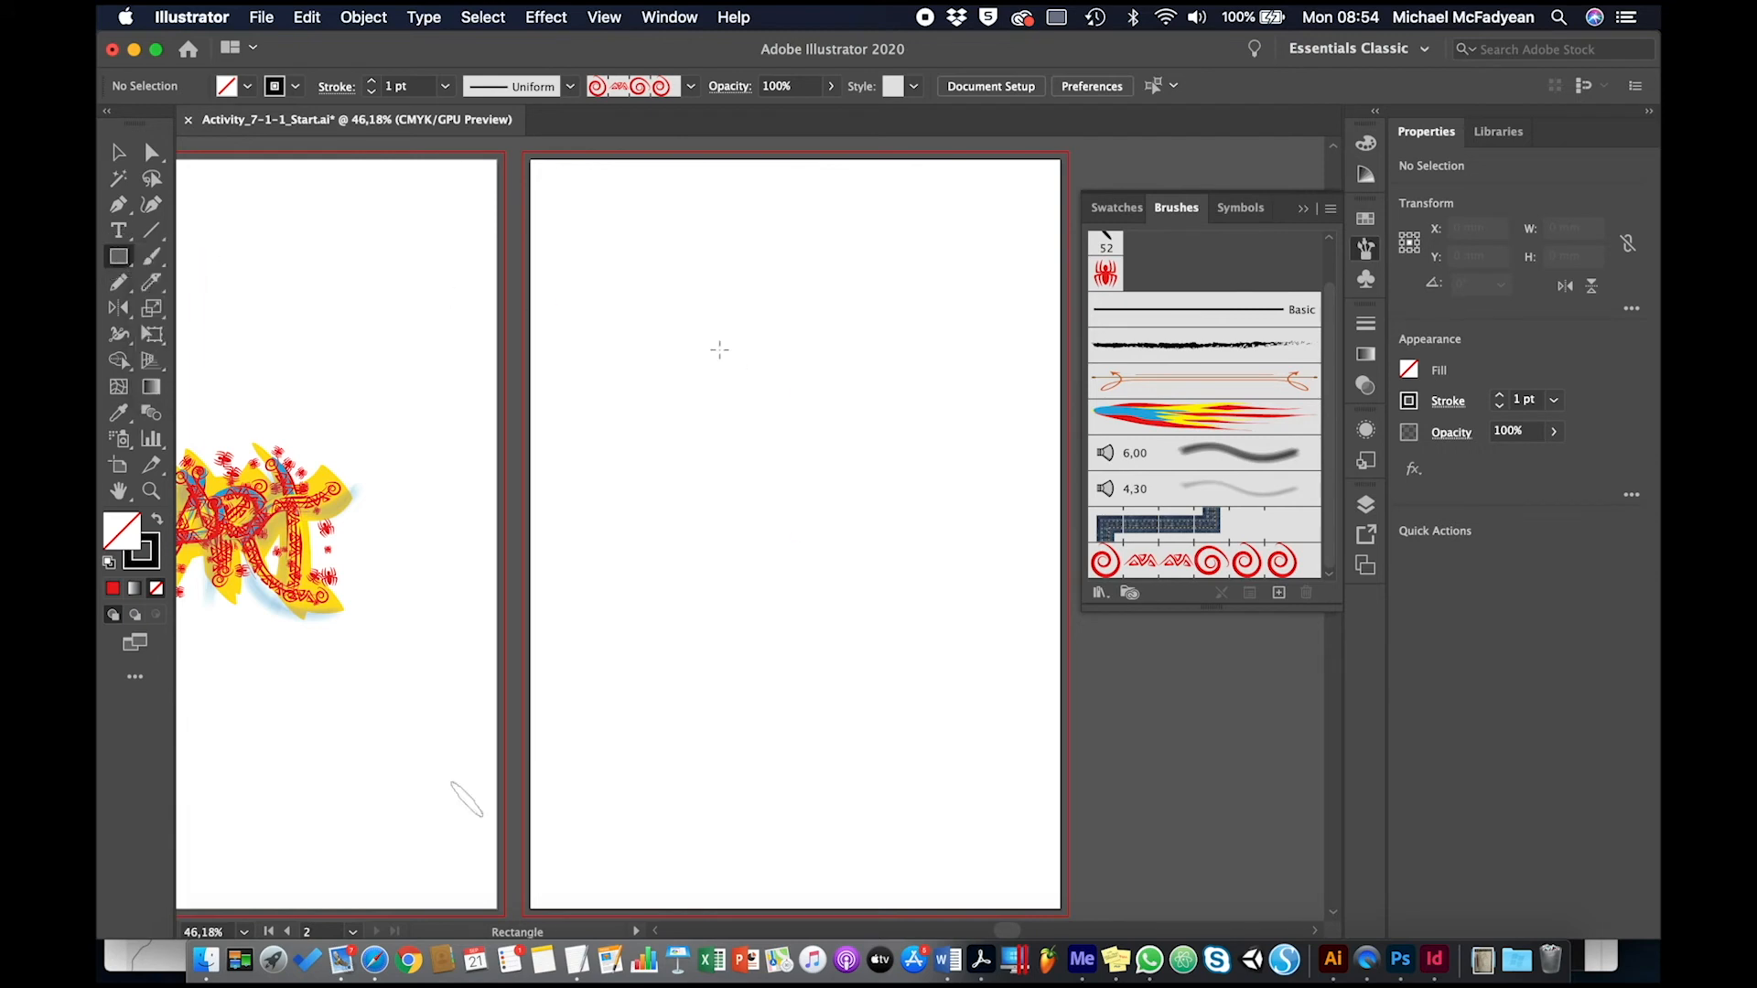
{"action": "left_click_drag", "start_coordinate": [669, 281], "coordinate": [768, 345]}
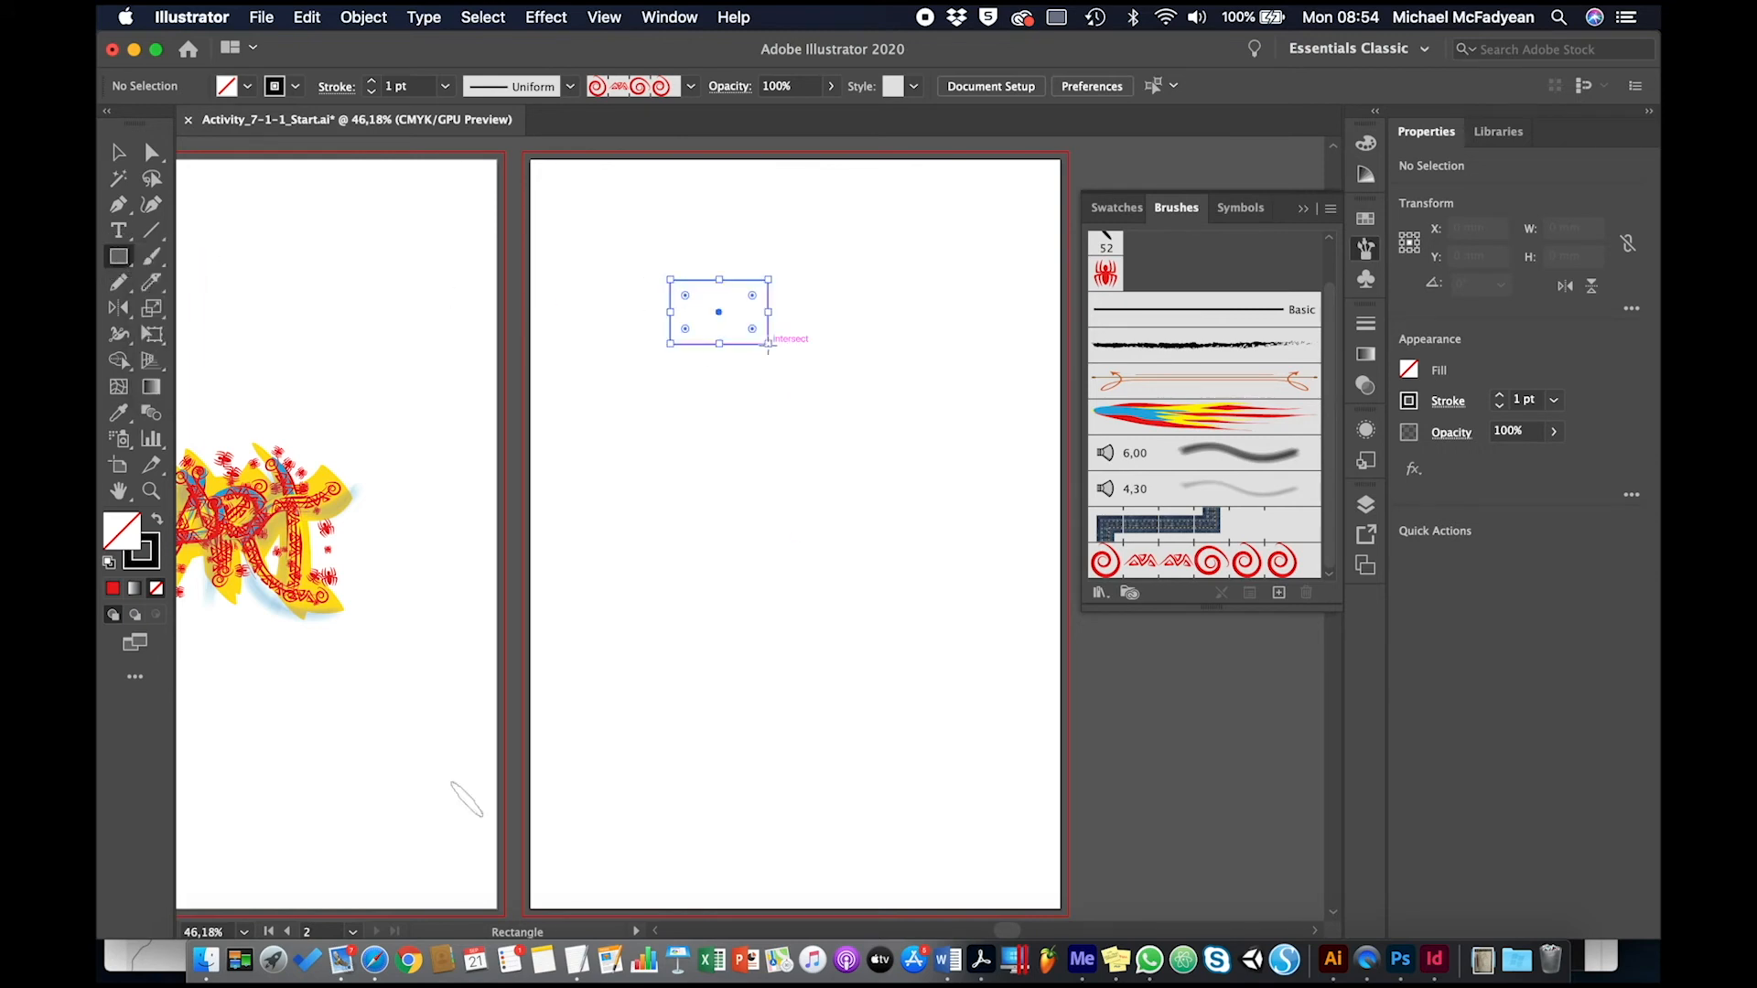
Step: Fill the rectangle with orange and remove its stroke
{"action": "left_click", "coordinate": [247, 86]}
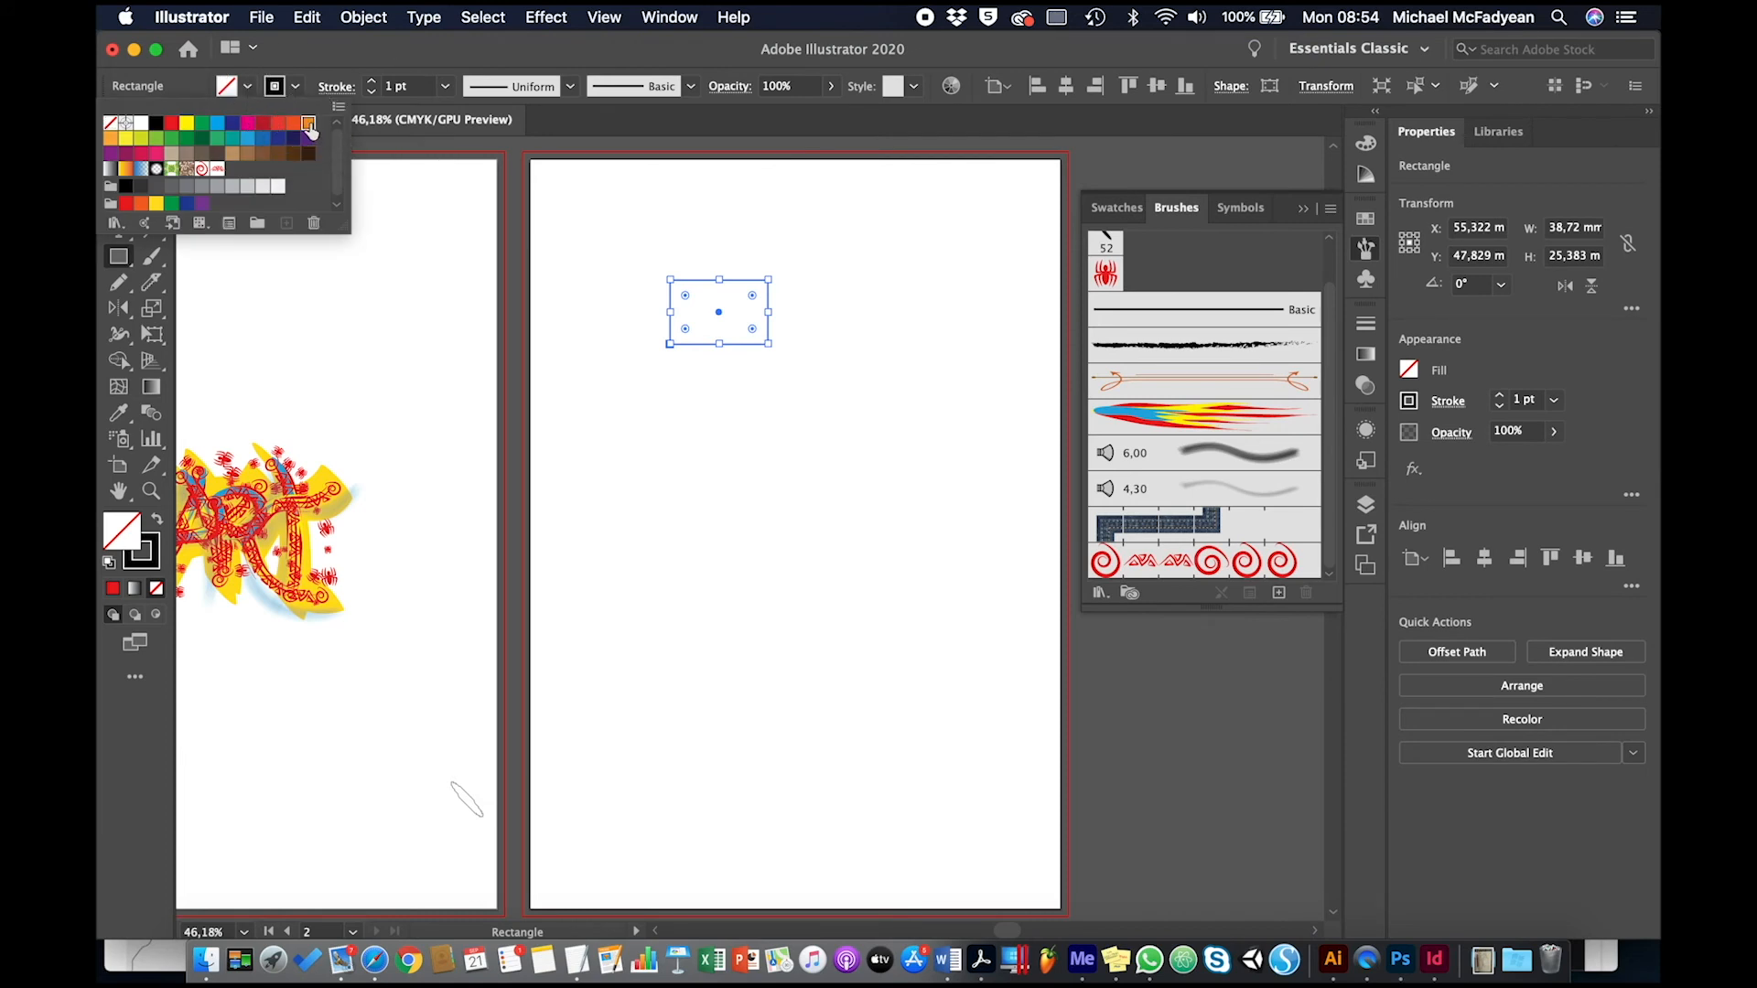
{"action": "left_click", "coordinate": [309, 123]}
{"action": "left_click", "coordinate": [294, 87]}
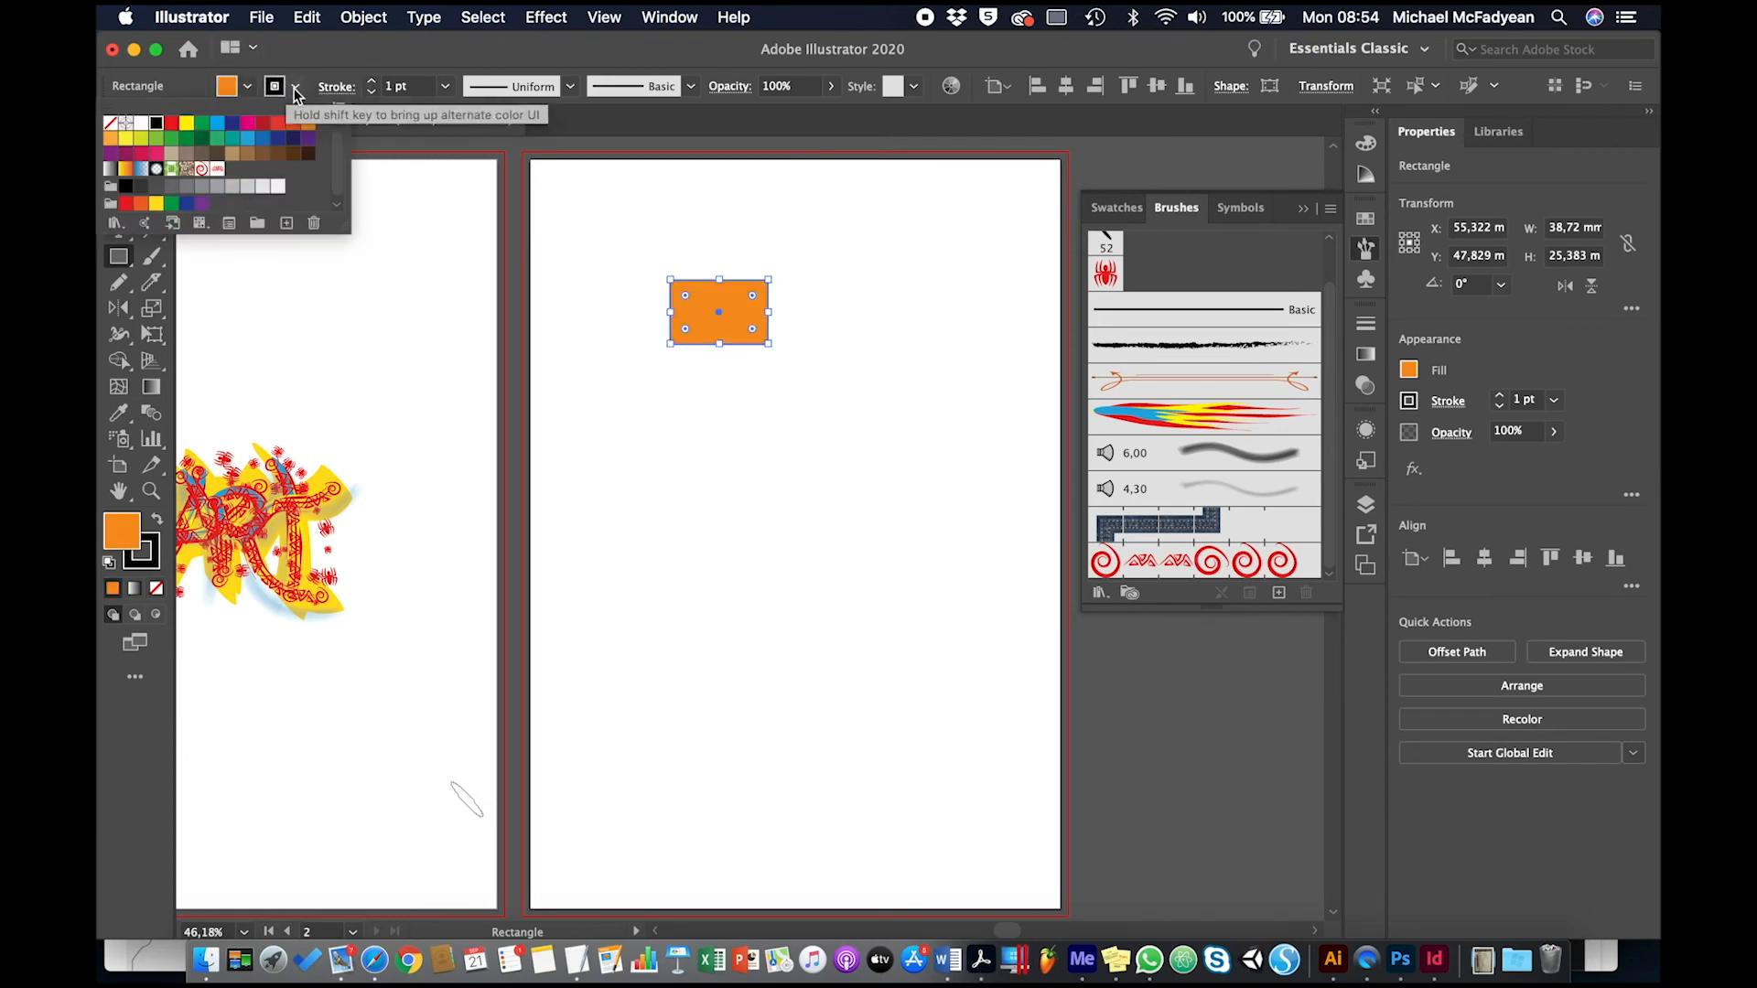
{"action": "left_click", "coordinate": [112, 126]}
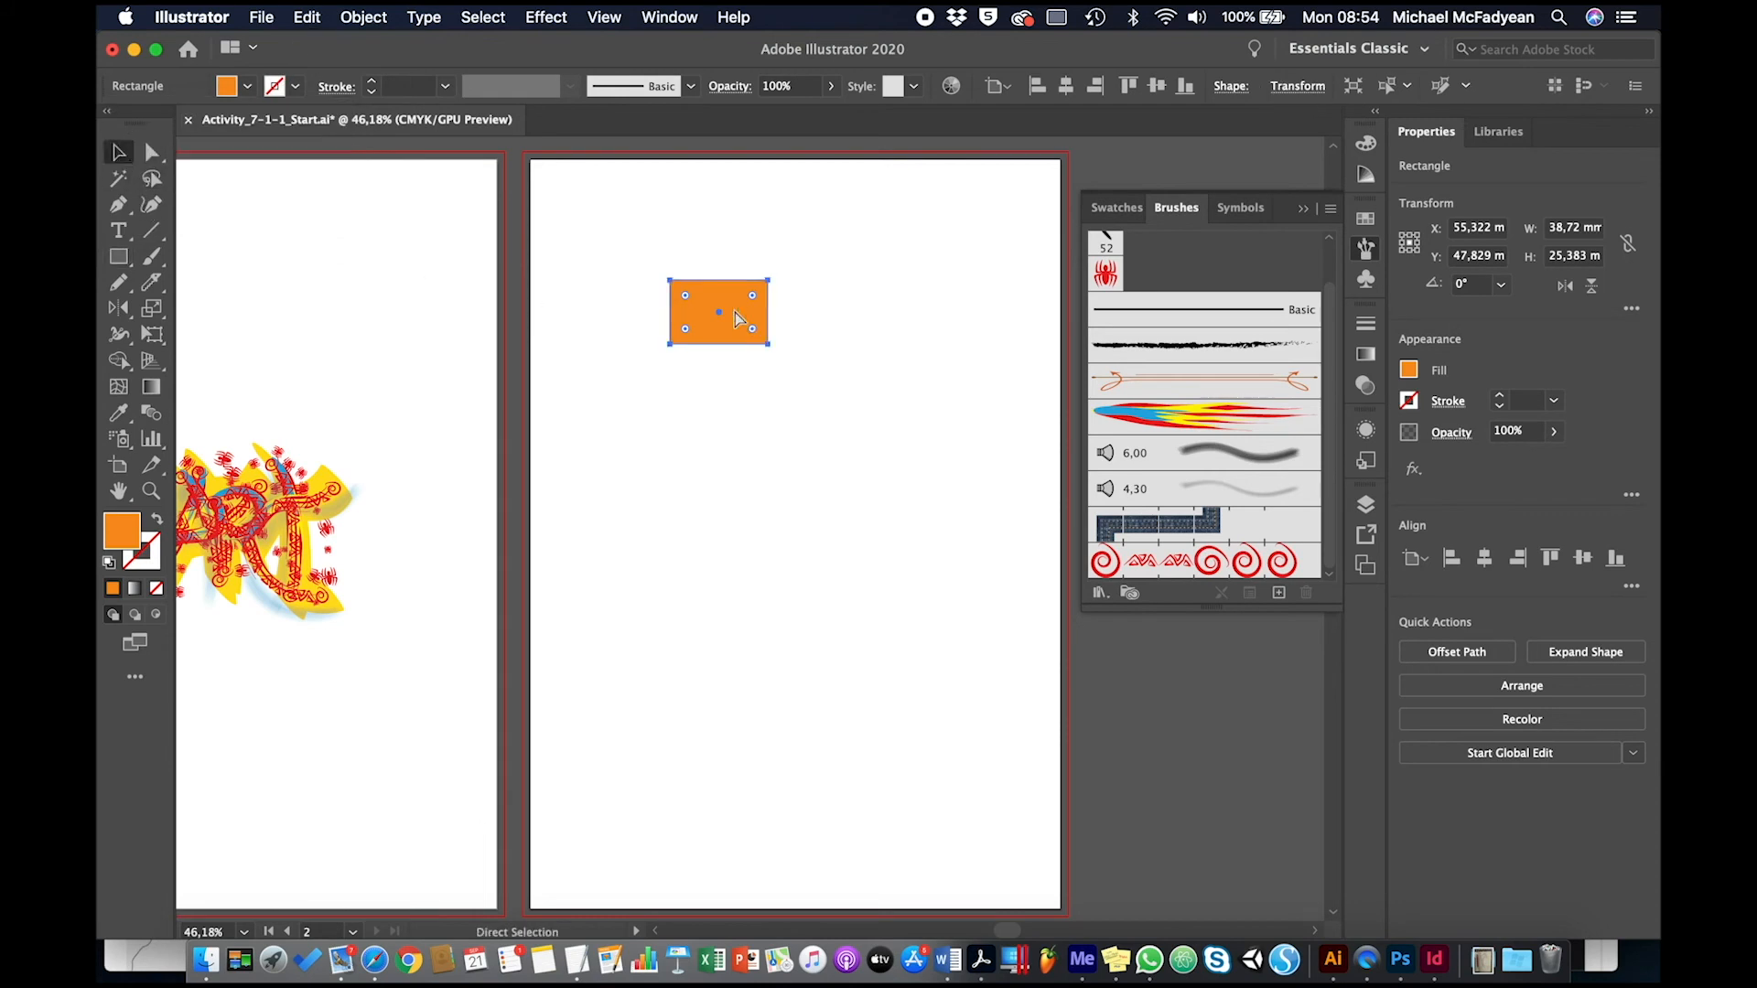
Step: Duplicate the orange rectangle to both sides so the copies overlap it, leaving a central gap, and reduce the copies to about 16 mm high
{"action": "key", "text": "cmd+1"}
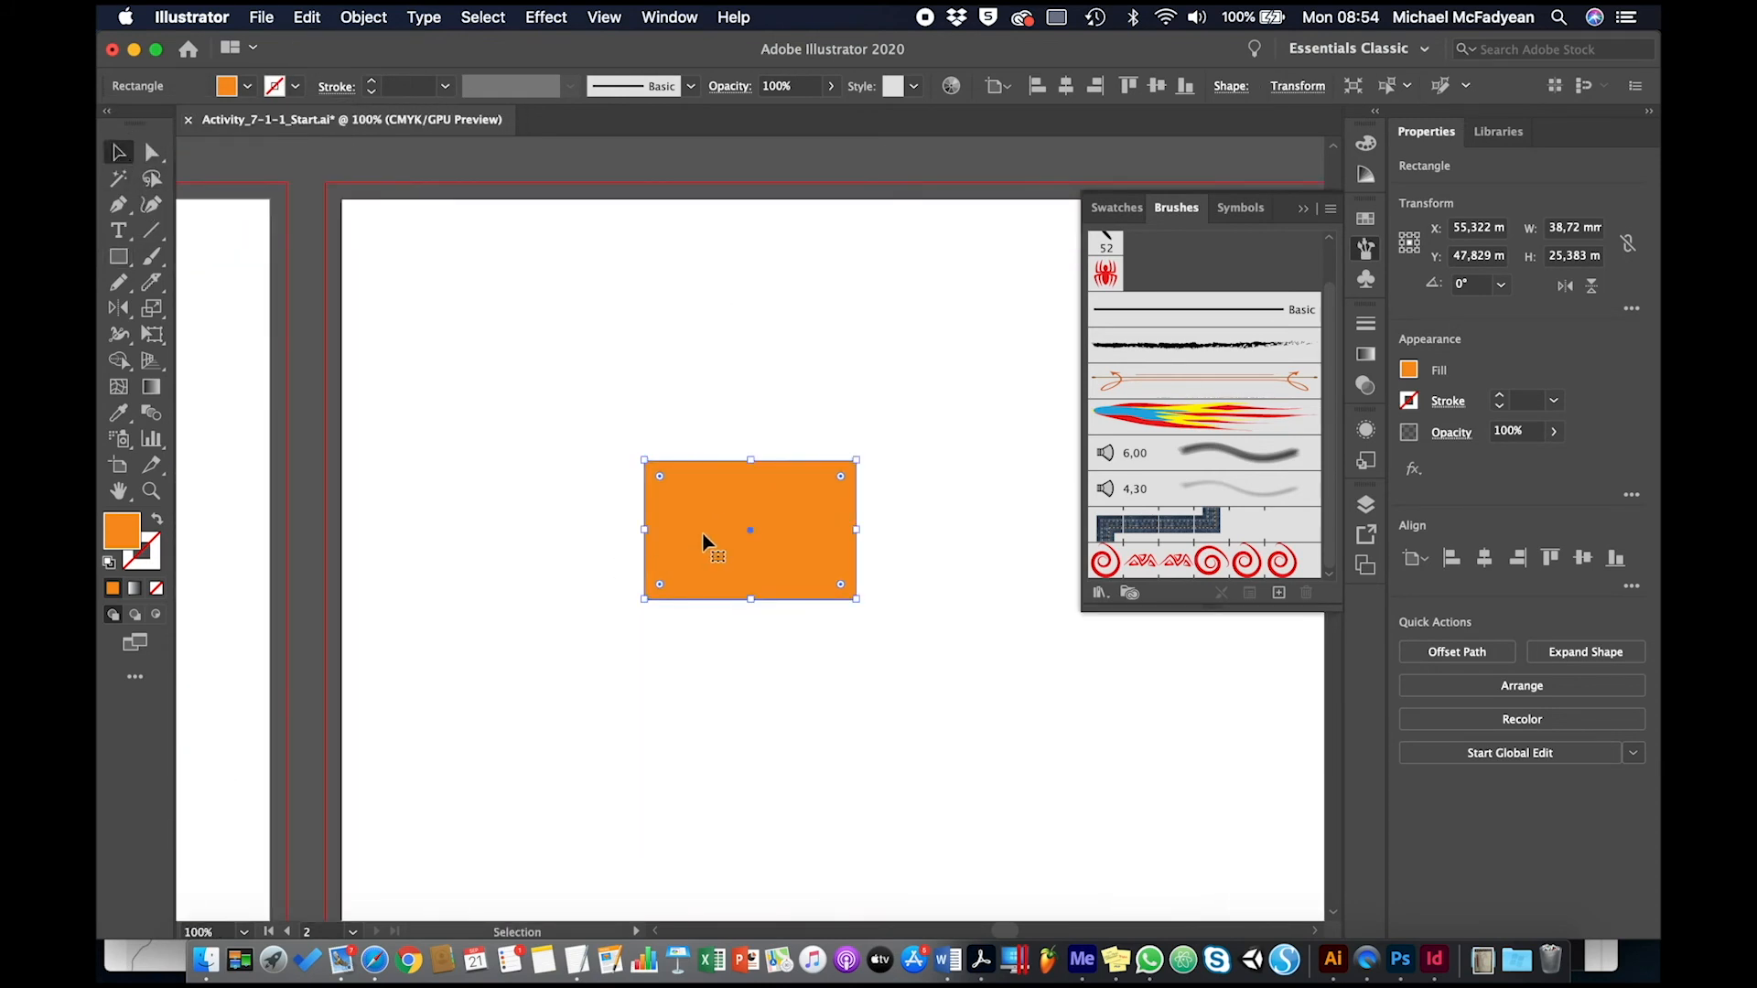
{"action": "left_click_drag", "start_coordinate": [698, 542], "coordinate": [821, 547]}
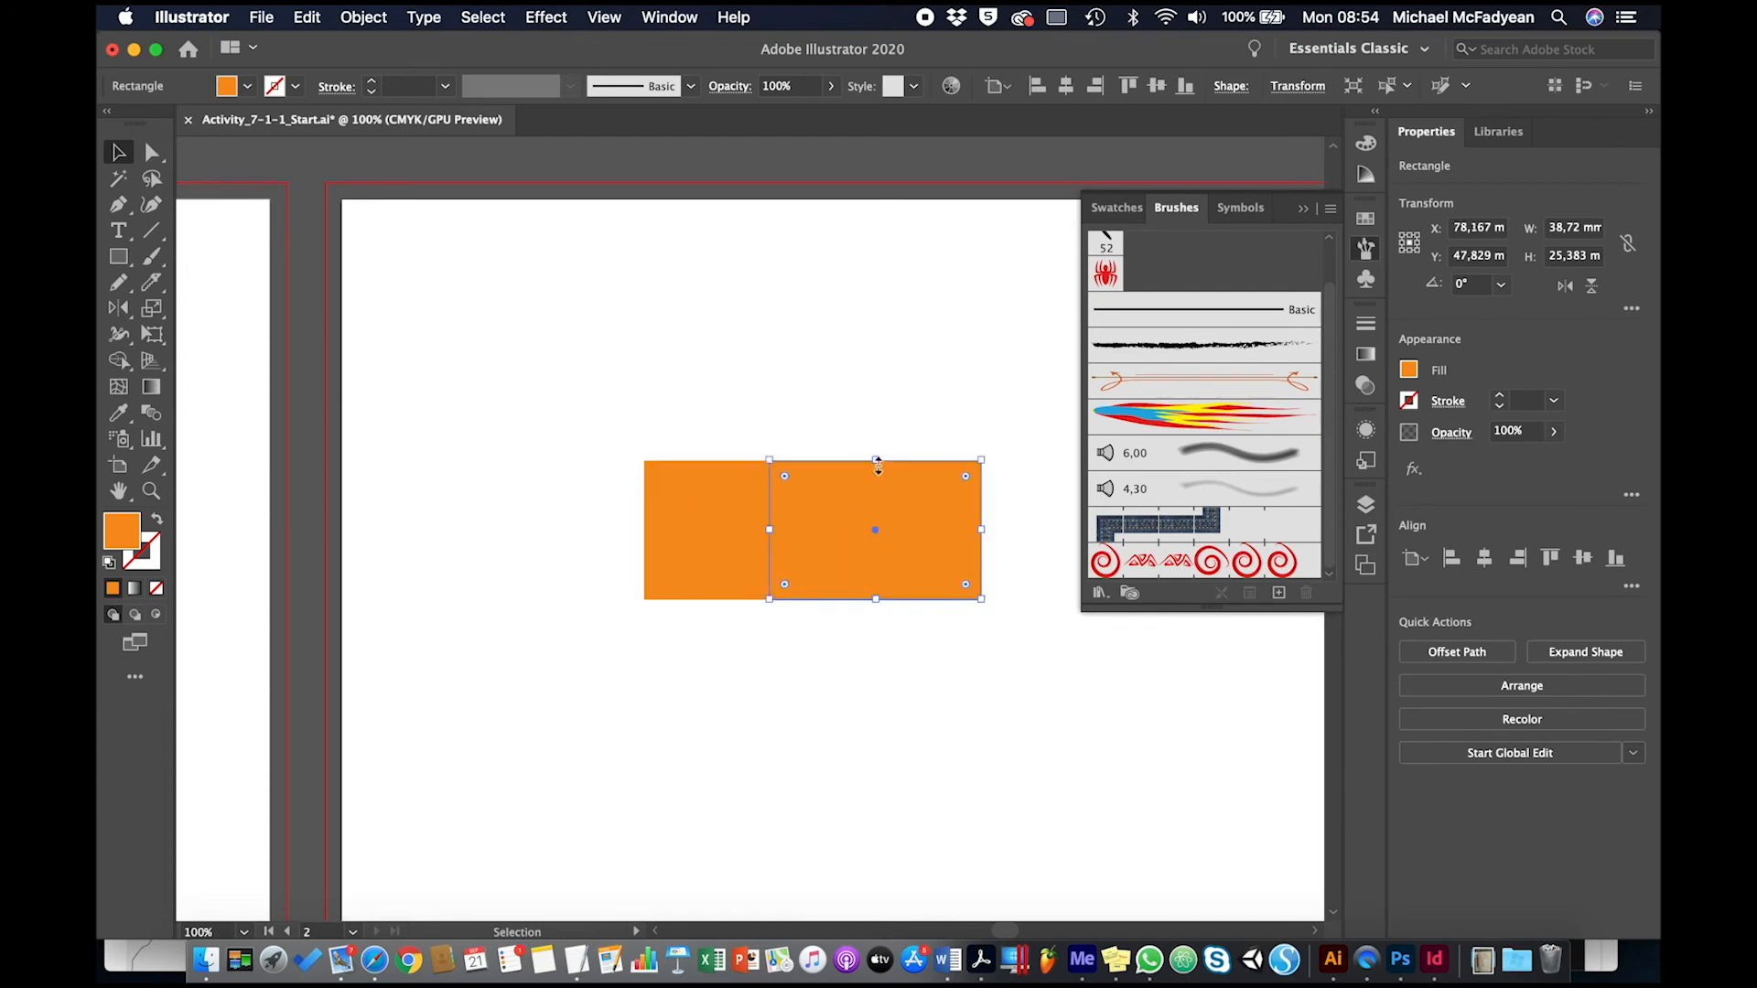
{"action": "left_click_drag", "start_coordinate": [877, 464], "coordinate": [666, 534]}
Step: Group the two side copies and subtract them from the original rectangle with Minus Front to form an I shape
{"action": "left_click", "coordinate": [882, 547], "text": "shift"}
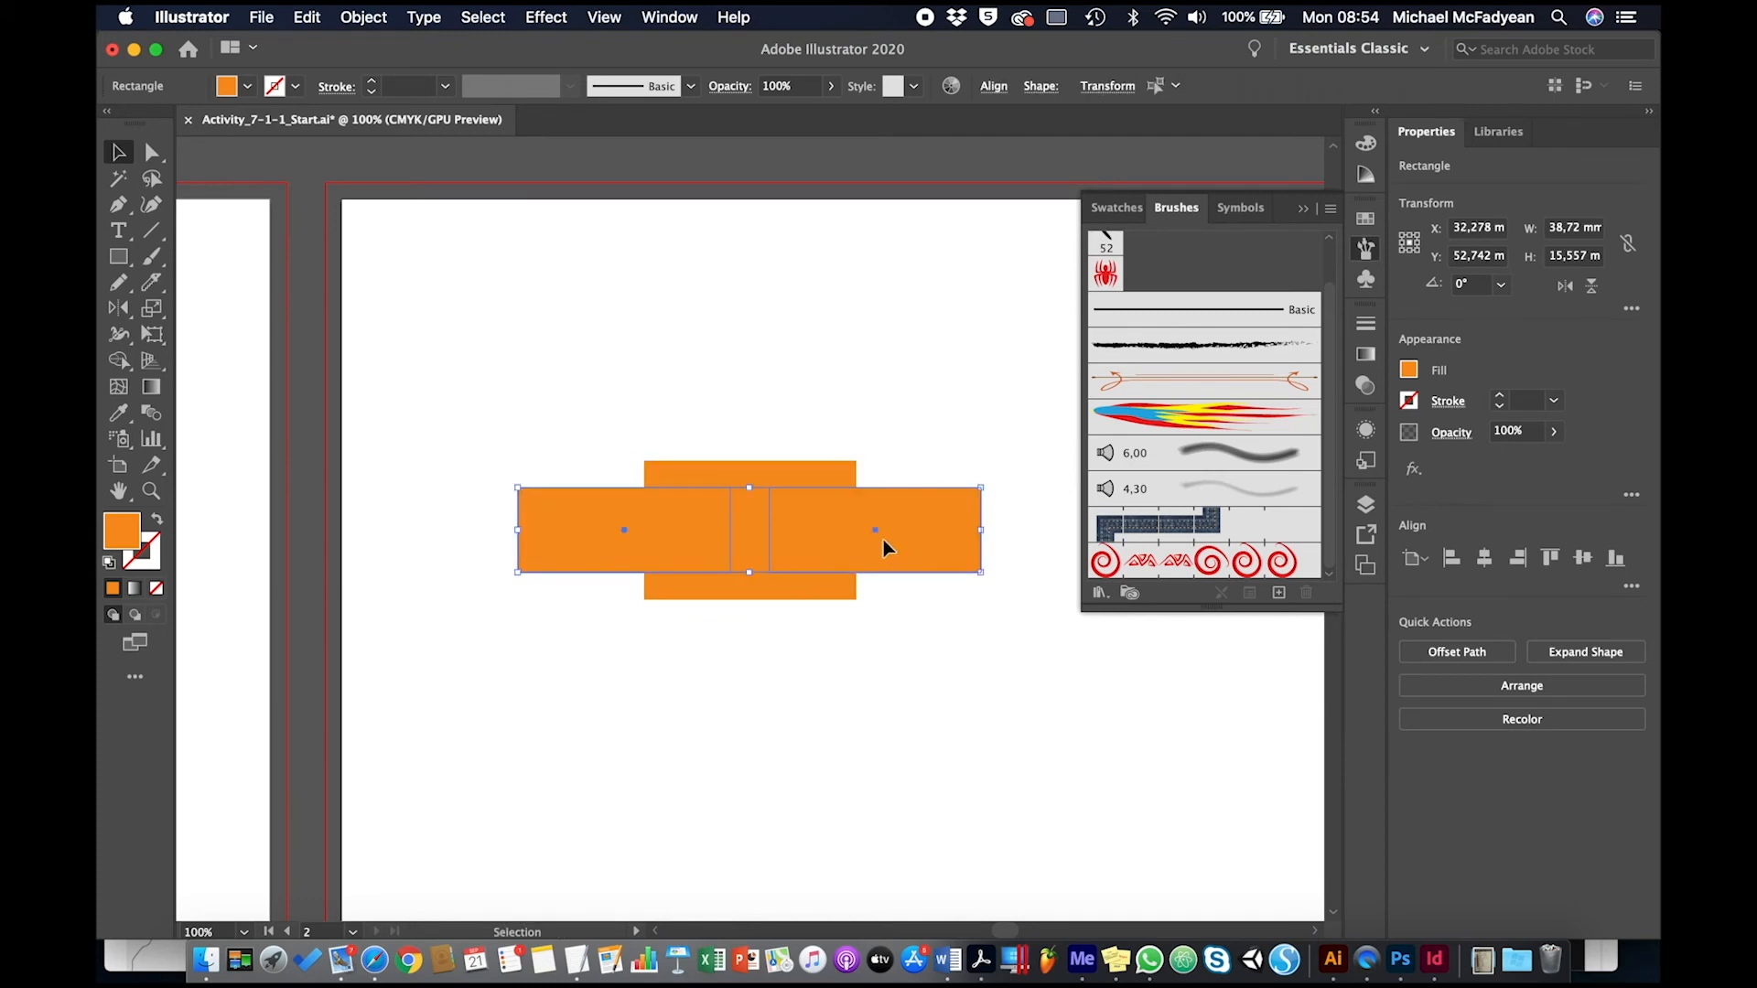
{"action": "key", "text": "super+g"}
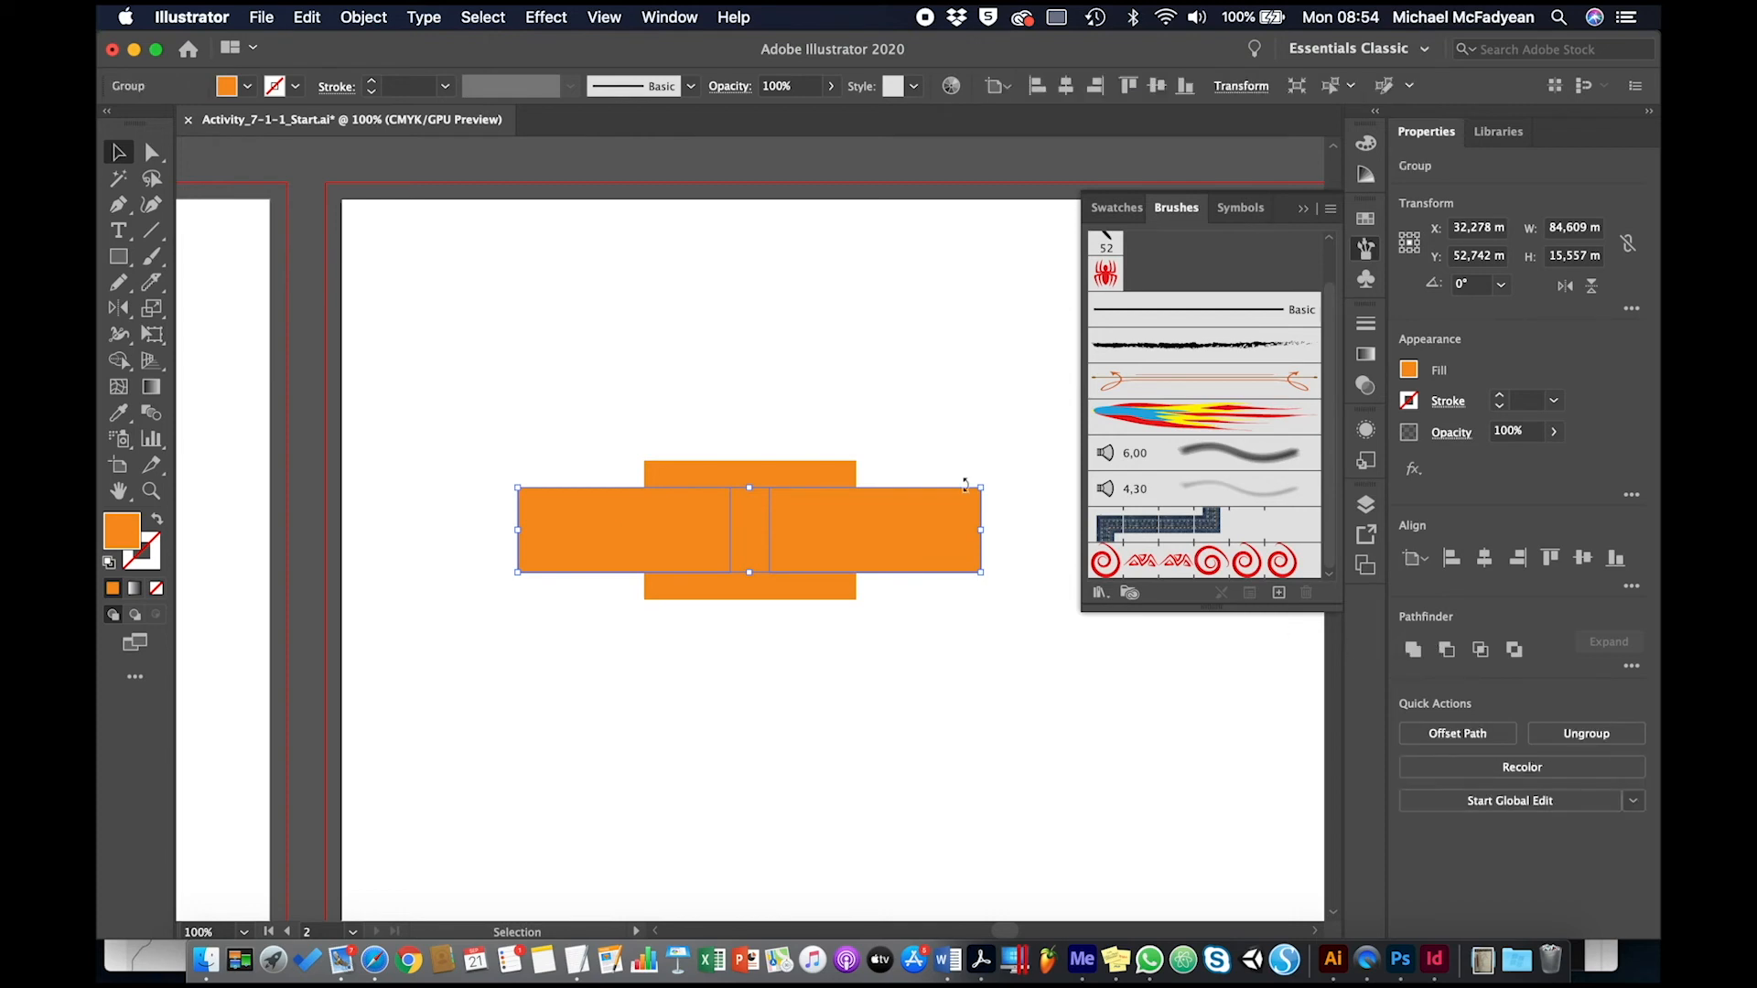
{"action": "left_click", "coordinate": [836, 585], "text": "shift"}
{"action": "left_click", "coordinate": [1446, 649]}
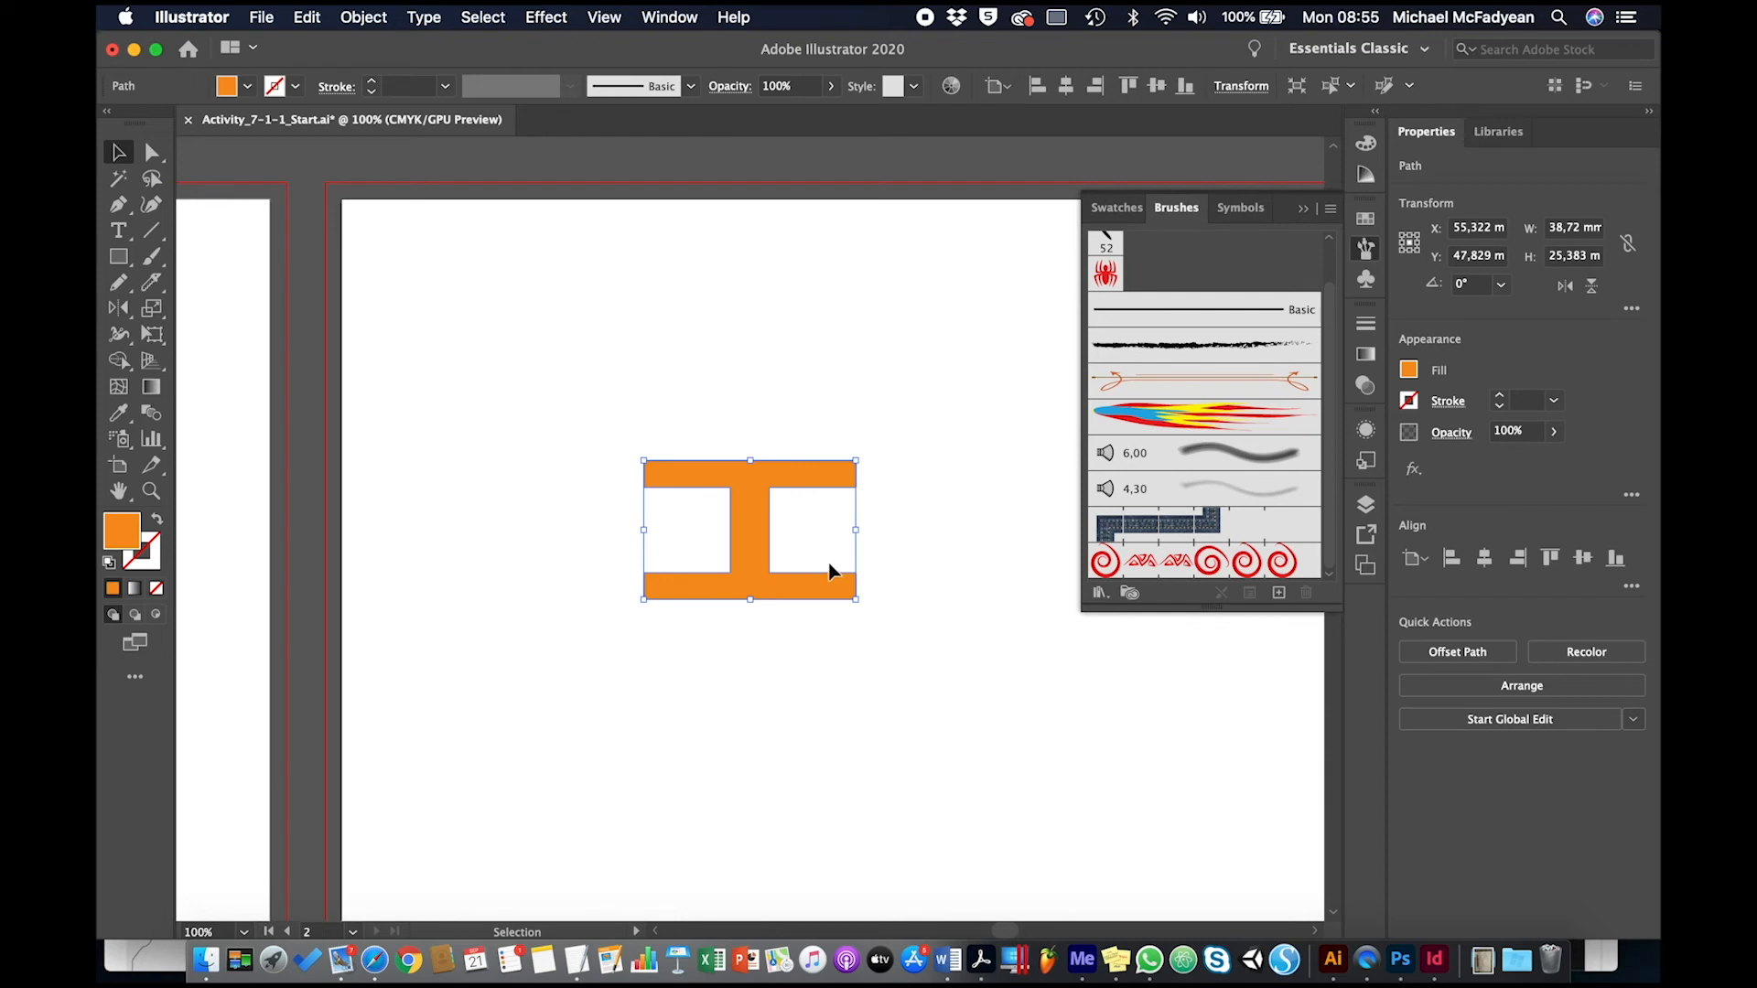
{"action": "key", "text": "super+0"}
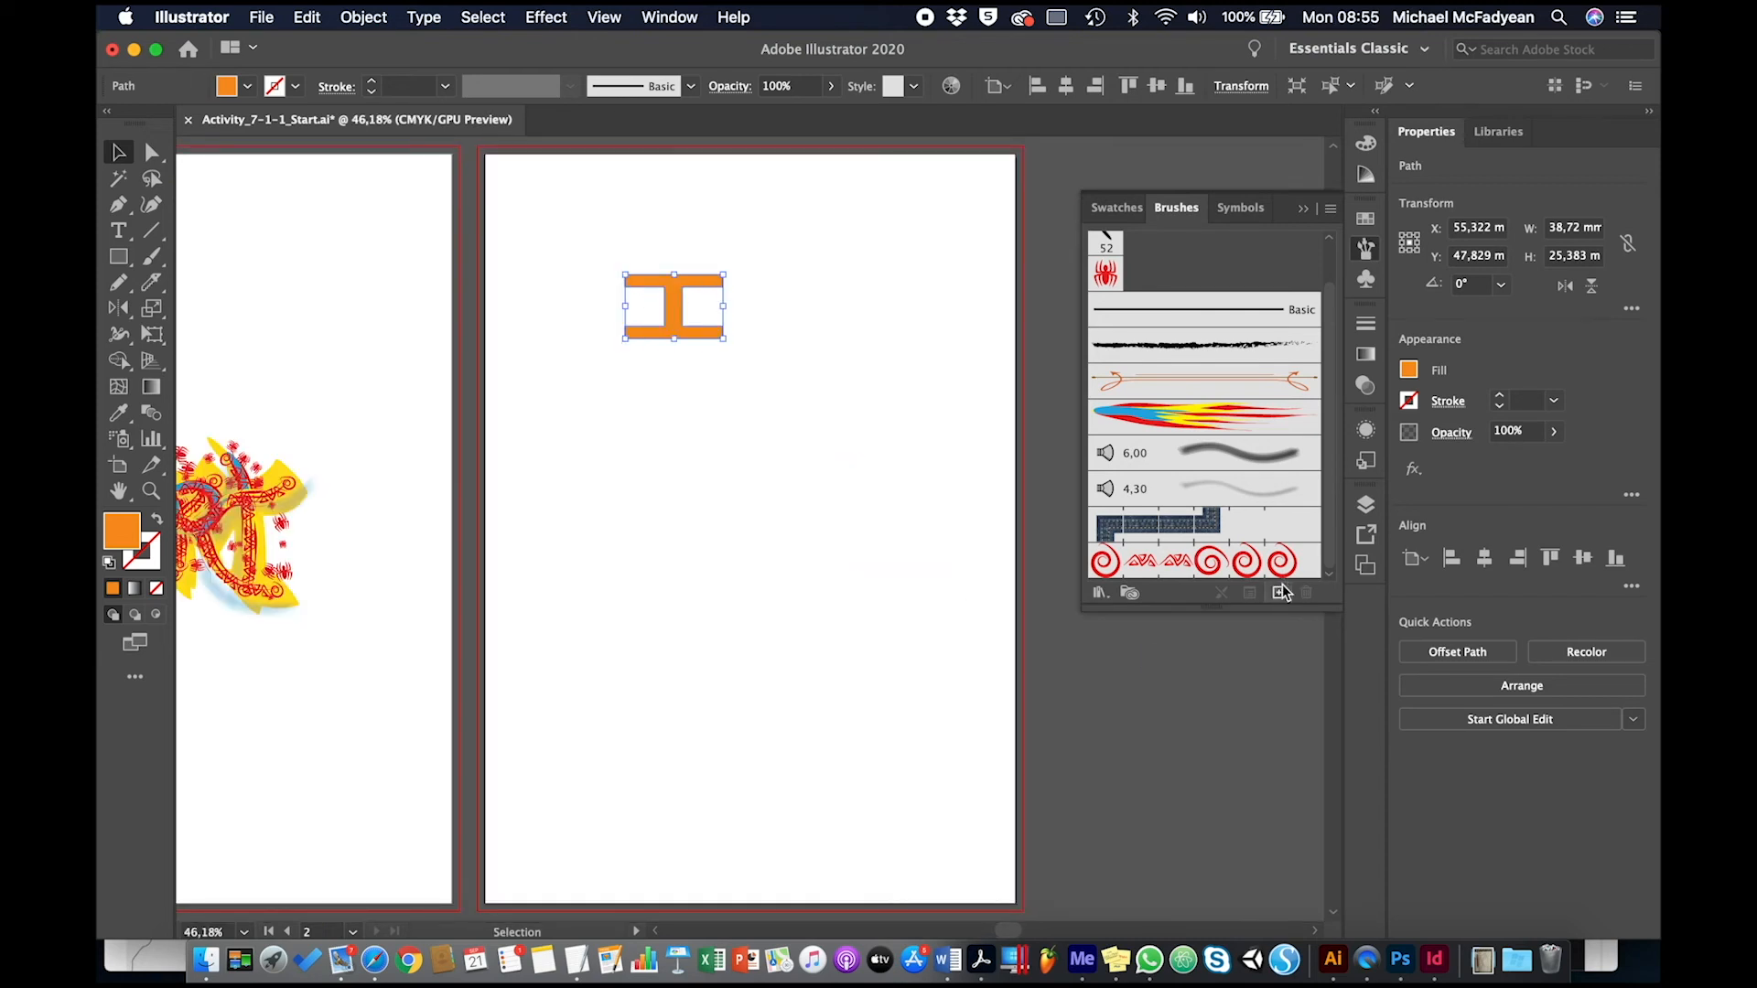
{"action": "left_click", "coordinate": [1279, 592]}
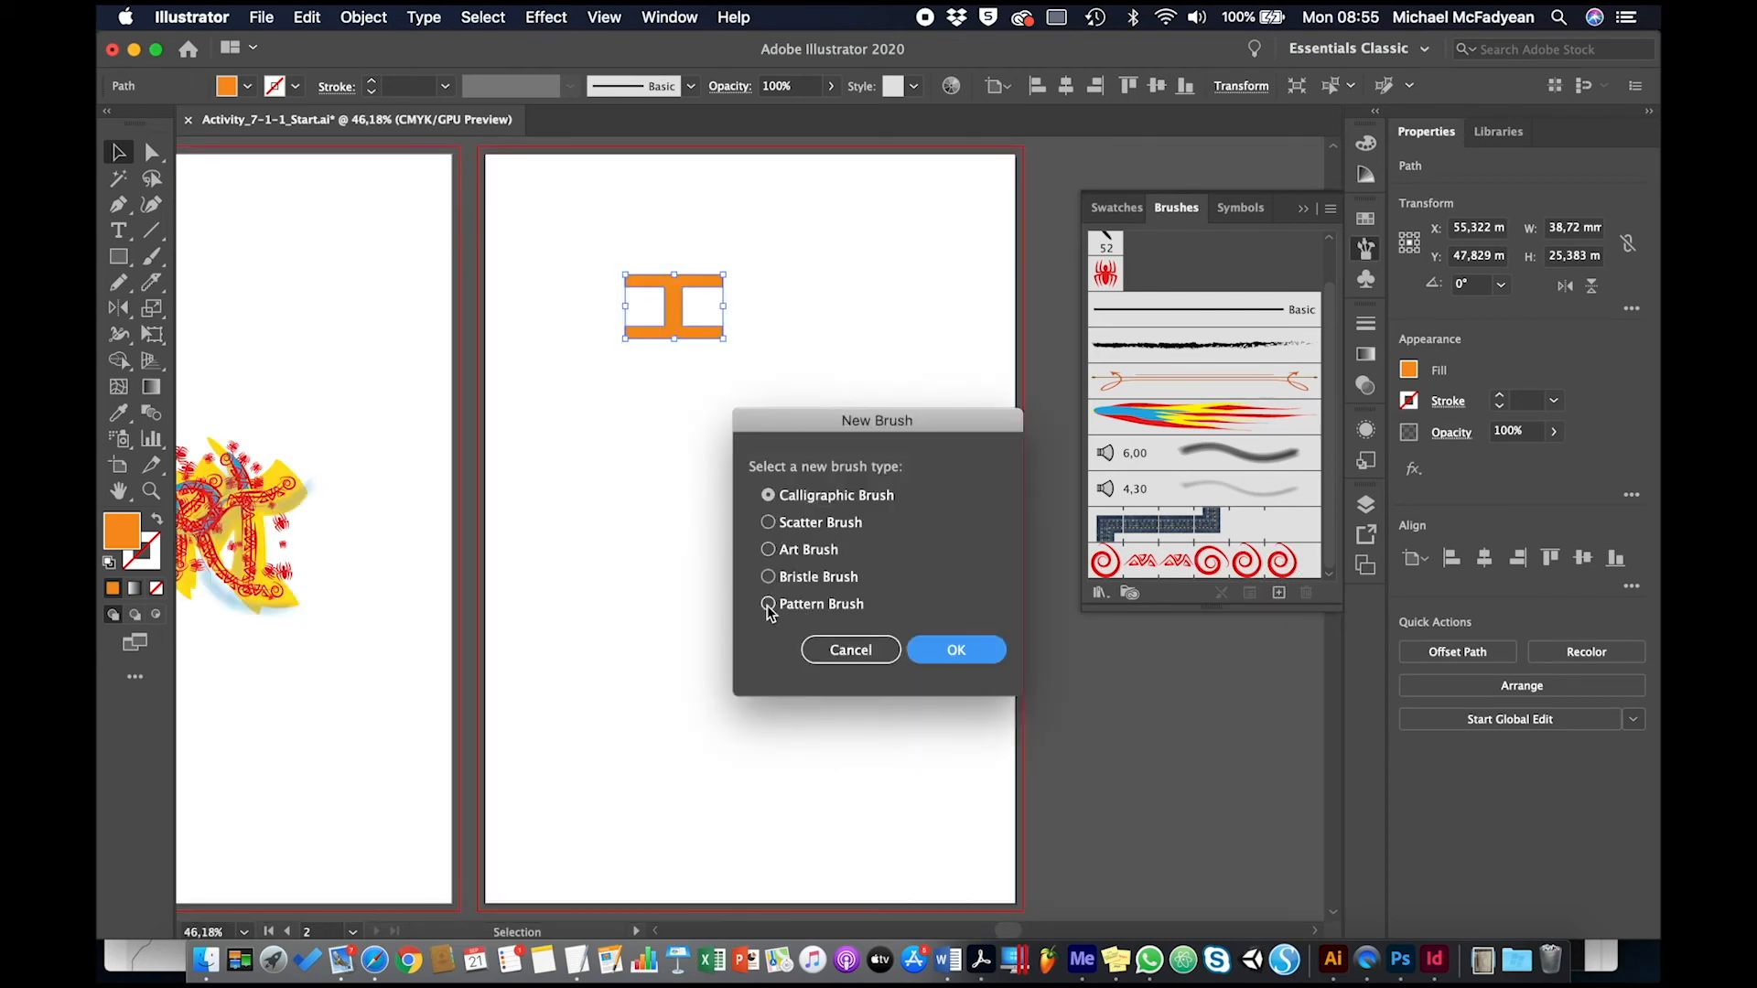
{"action": "left_click", "coordinate": [855, 655]}
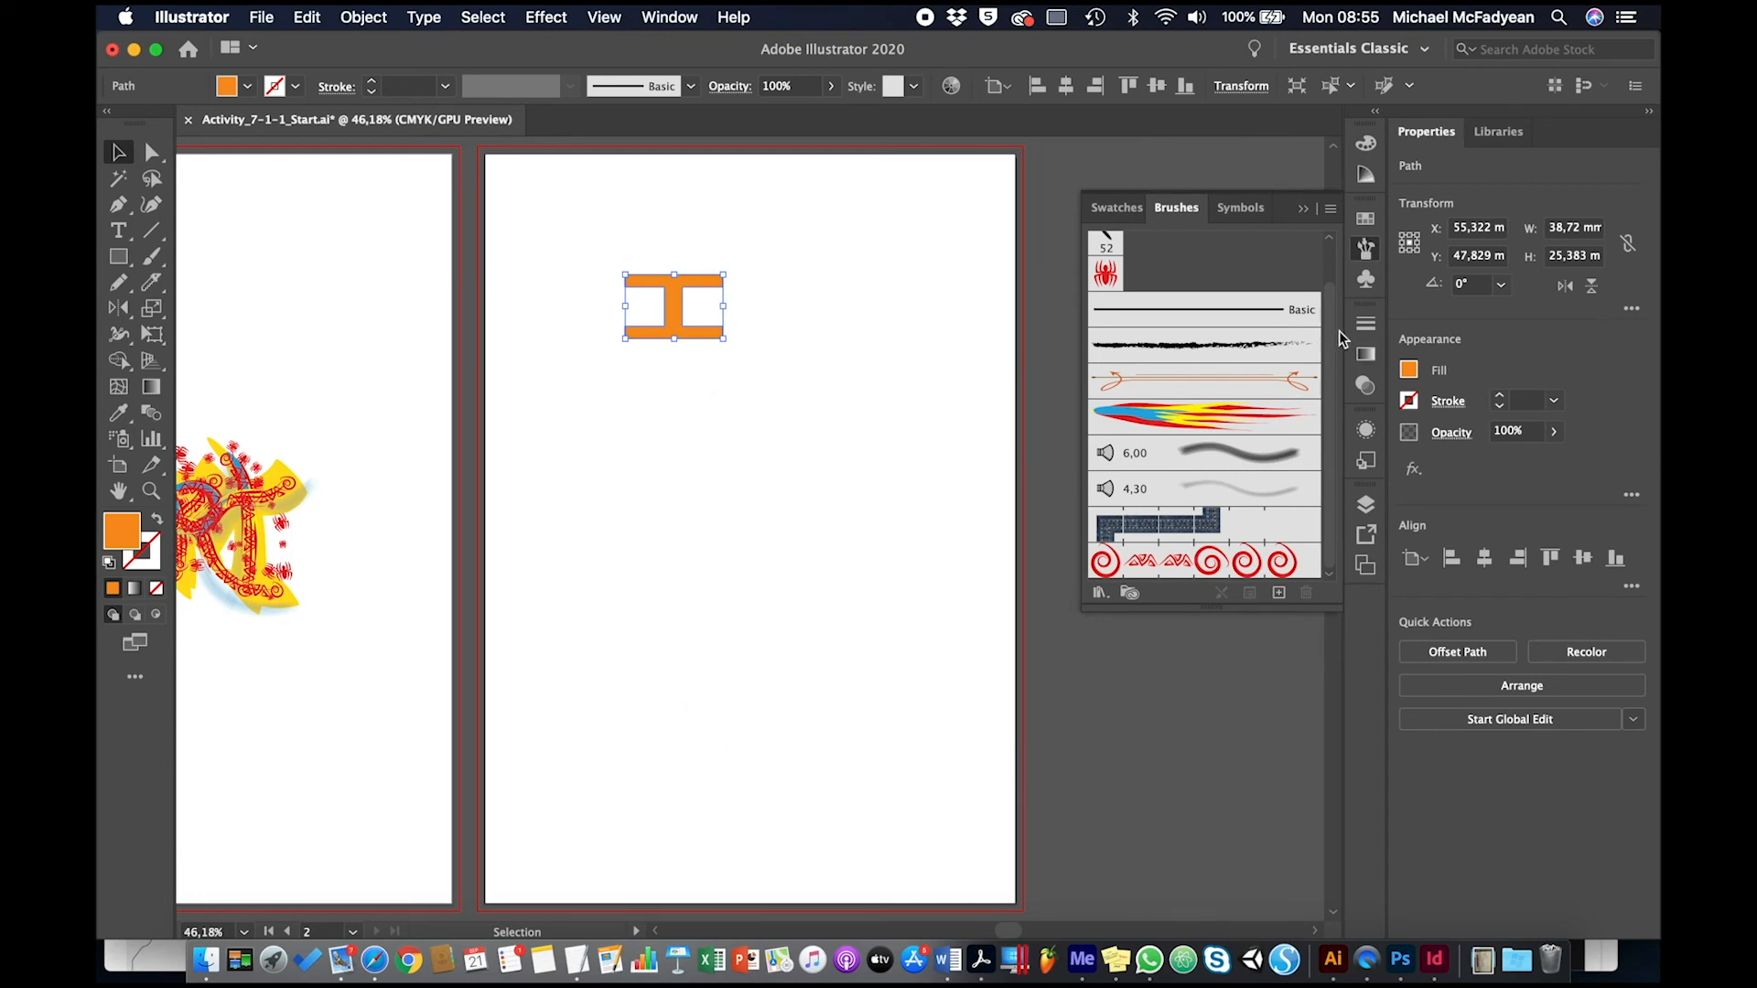
Step: Save the orange I shape as a pattern swatch and delete the original from the second artboard
{"action": "left_click", "coordinate": [1366, 223]}
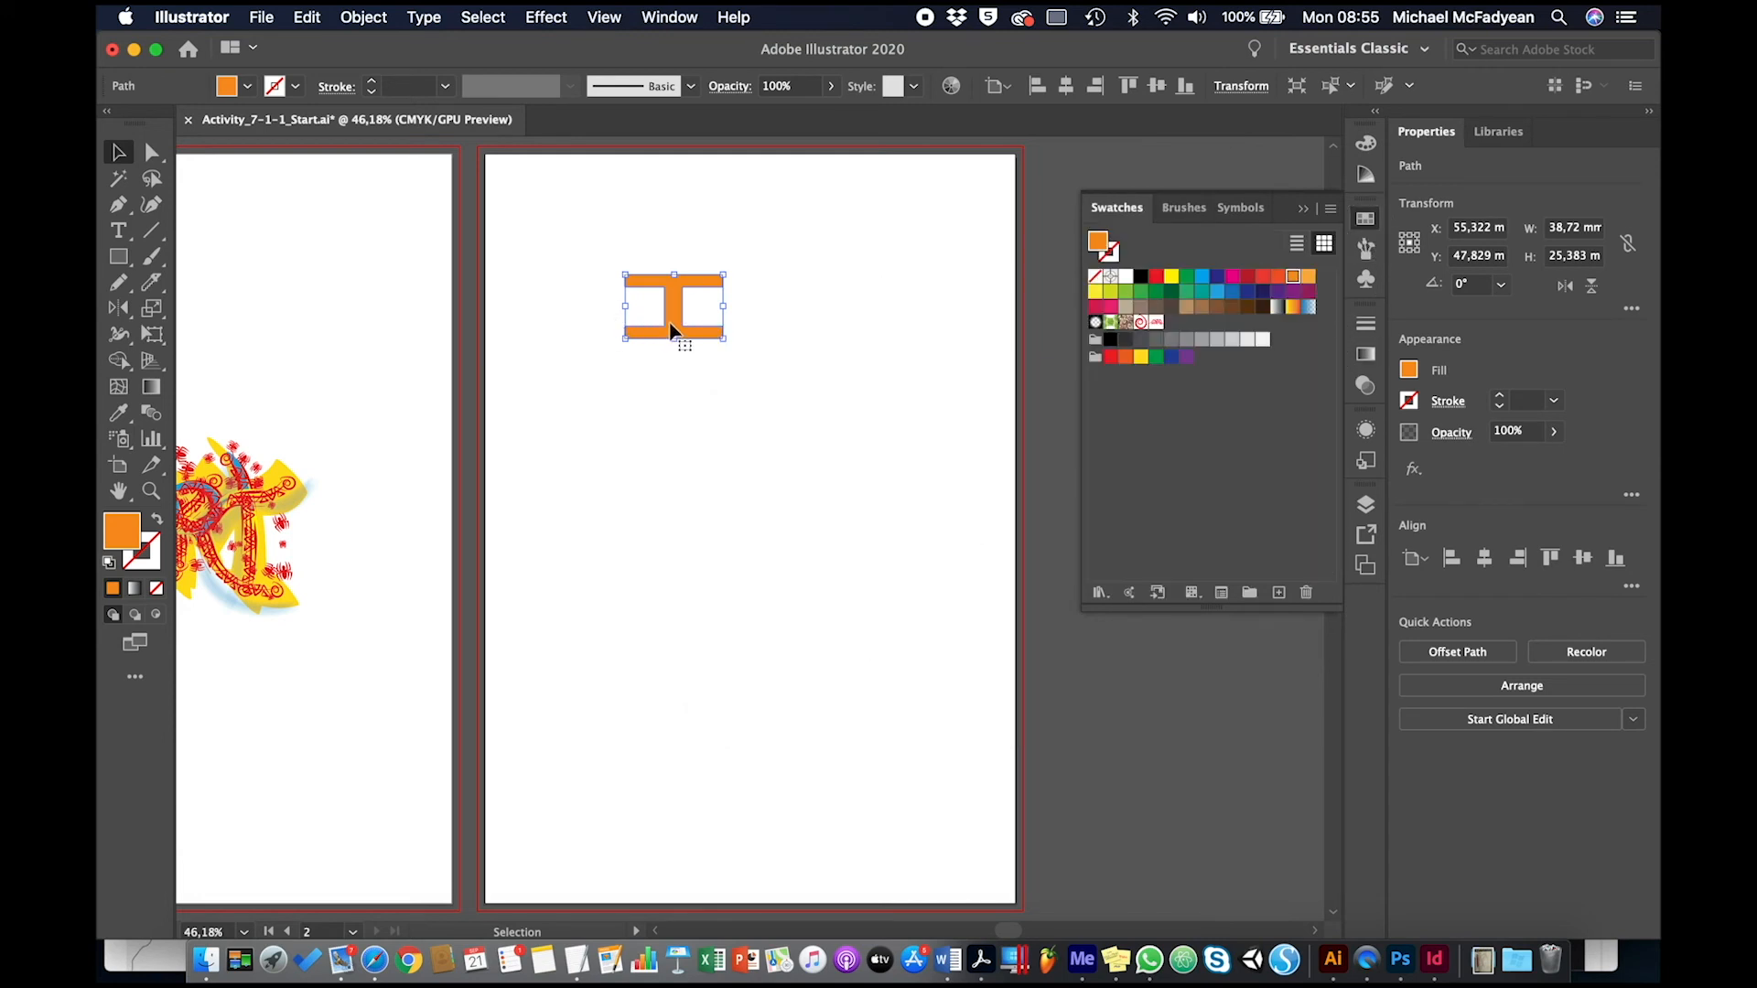
{"action": "mouse_move", "coordinate": [671, 323]}
{"action": "left_mouse_down"}
{"action": "mouse_move", "coordinate": [816, 398]}
{"action": "mouse_move", "coordinate": [1149, 463]}
{"action": "left_mouse_up"}
{"action": "key", "text": "Delete"}
Step: Start a new pattern brush and use the orange I-shaped swatch as its outer corner tile
{"action": "left_click", "coordinate": [1366, 249]}
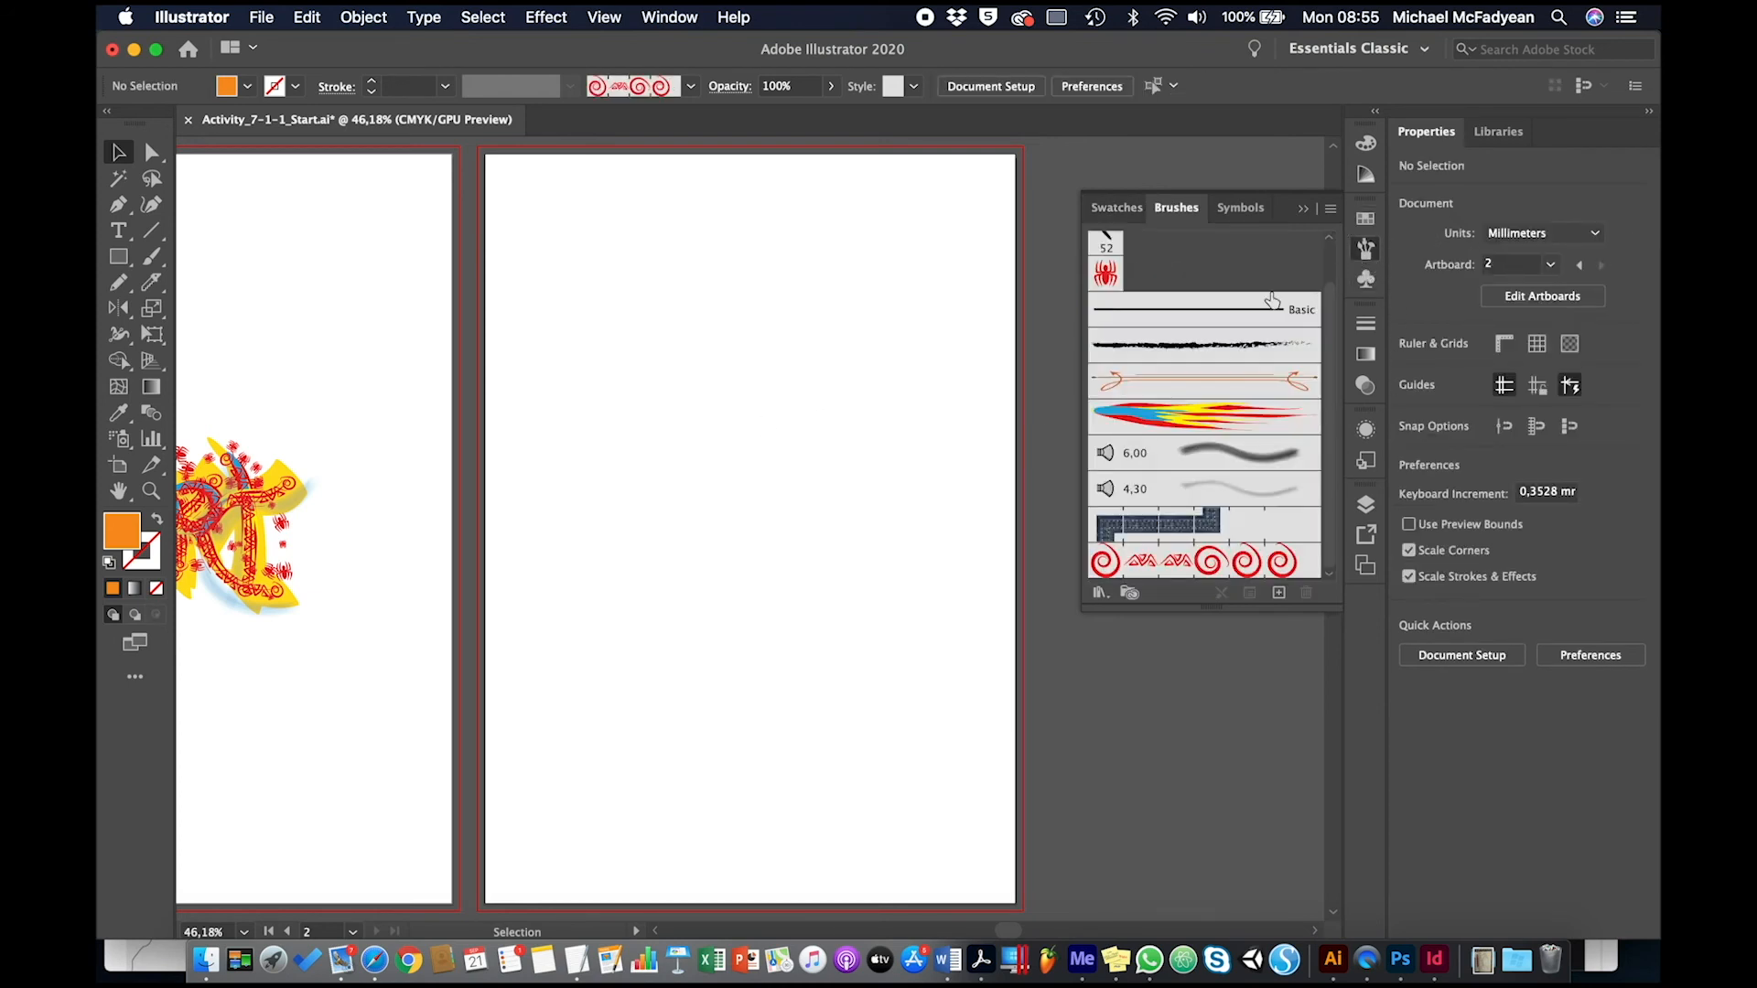
{"action": "left_click", "coordinate": [1278, 593]}
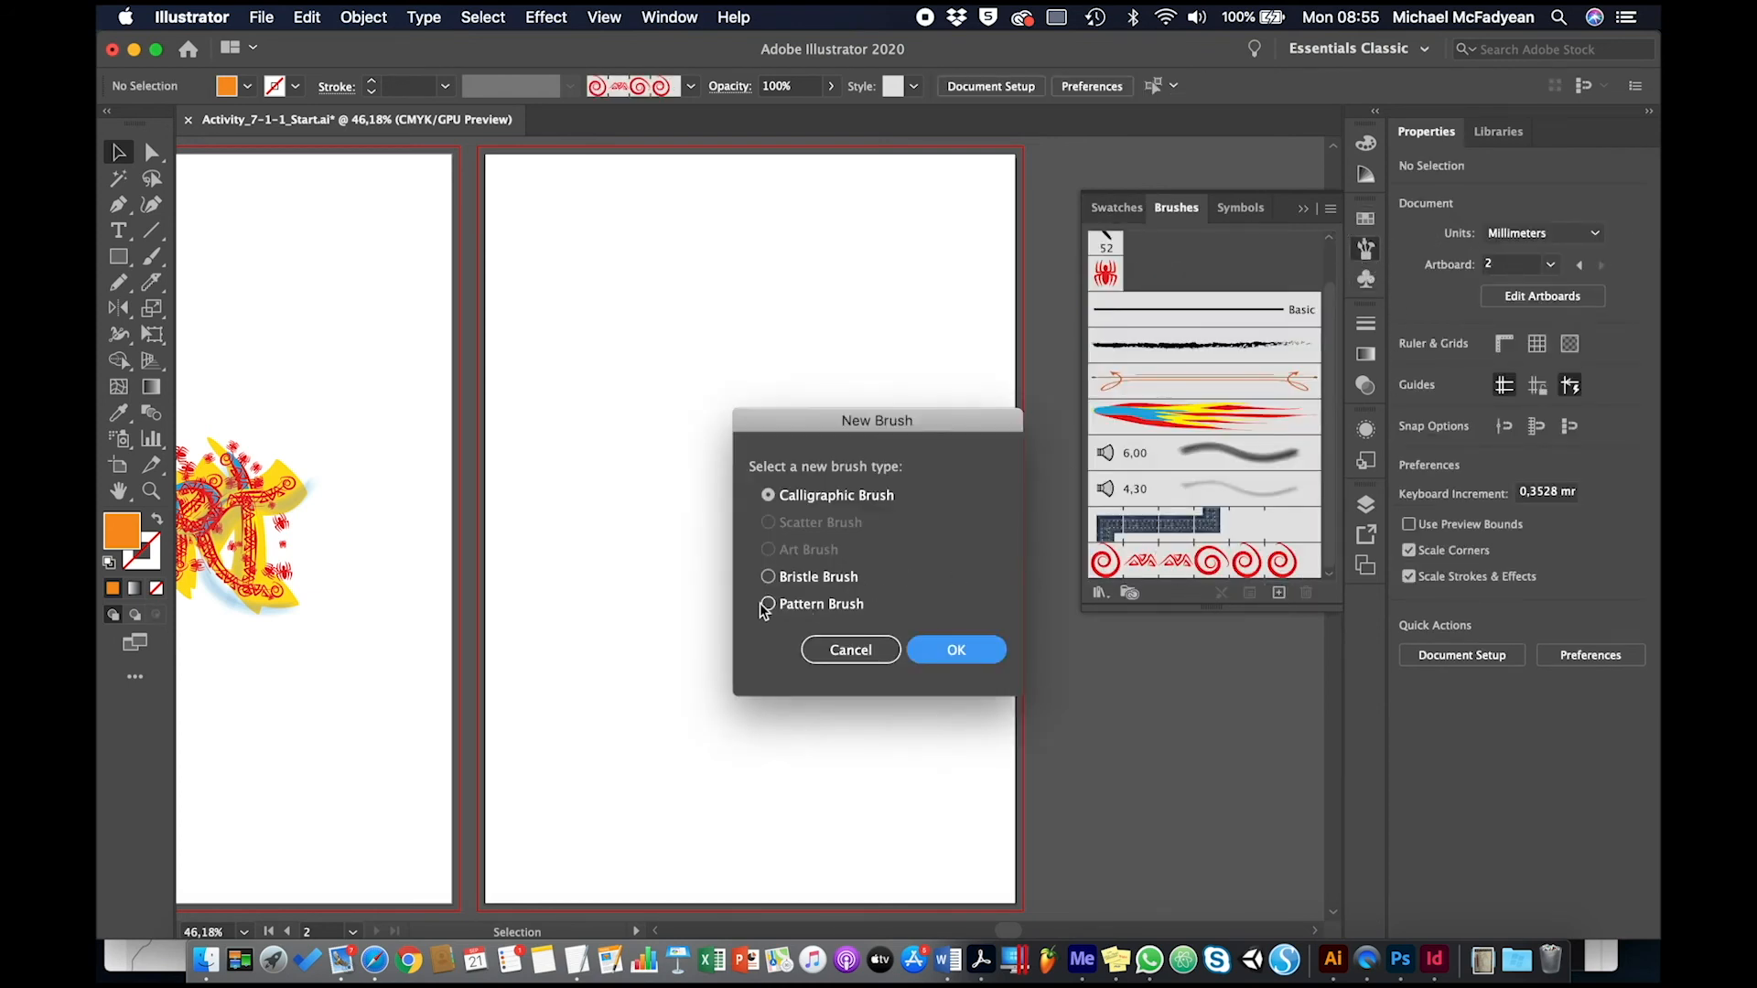
{"action": "left_click", "coordinate": [787, 605]}
{"action": "left_click", "coordinate": [942, 650]}
{"action": "left_click", "coordinate": [592, 378]}
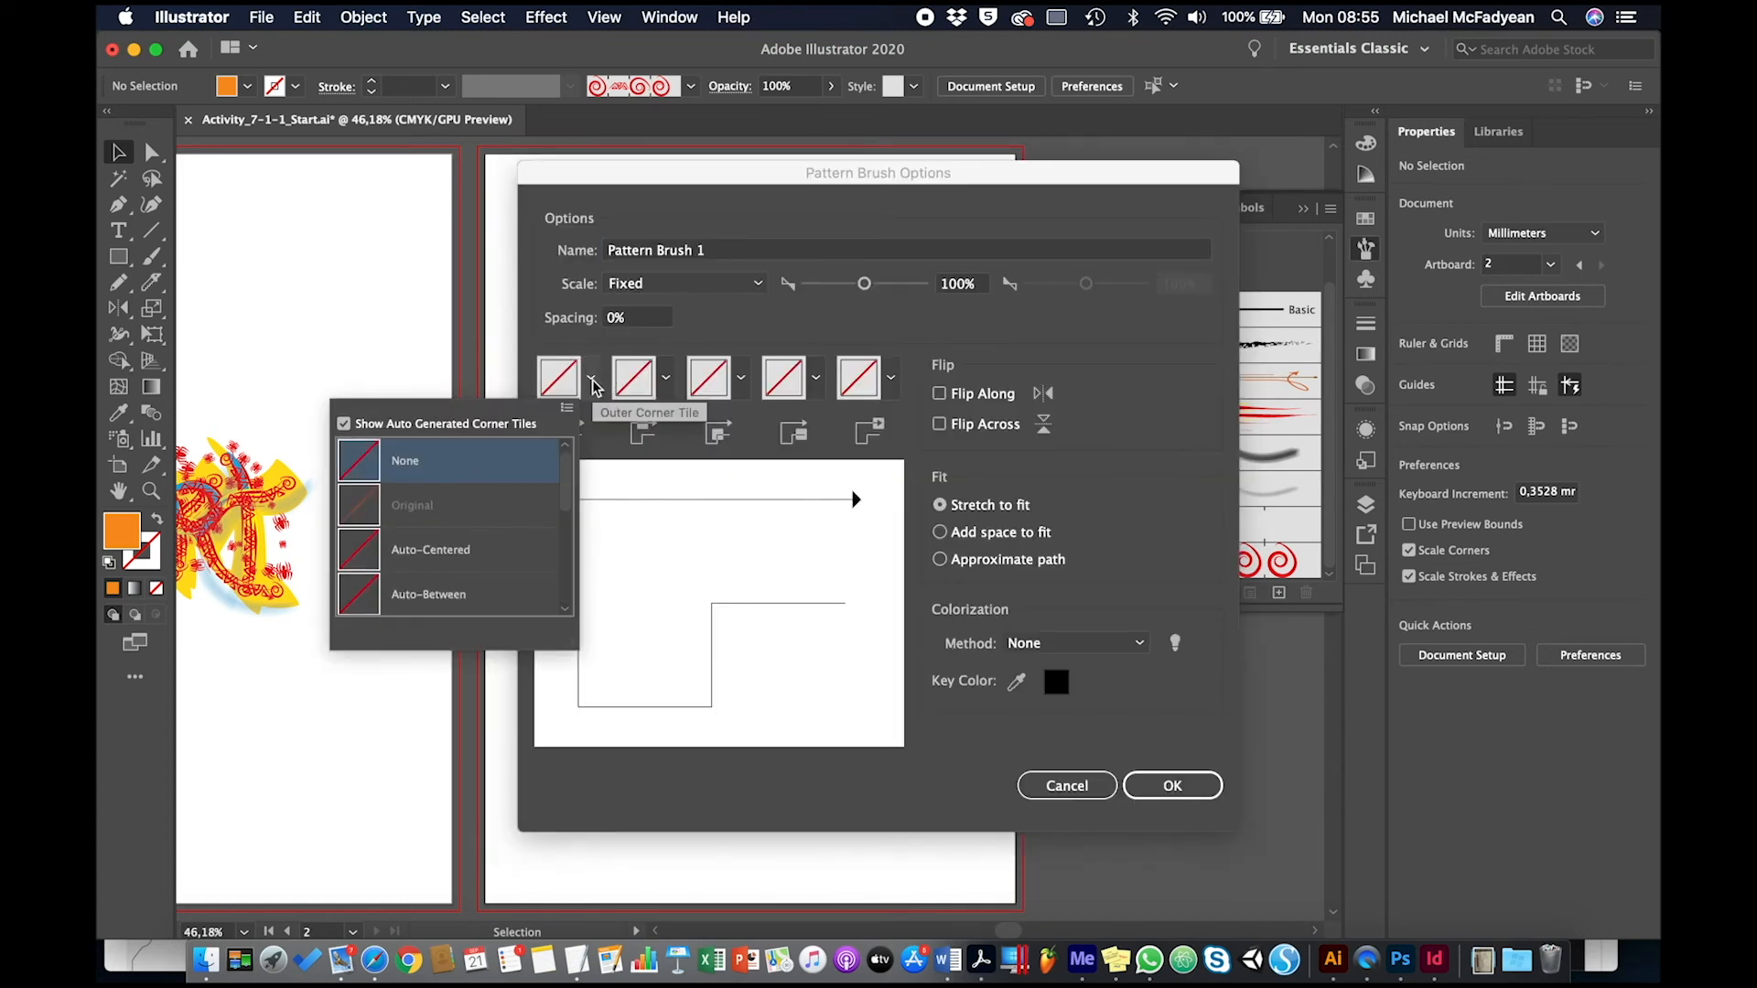
{"action": "left_click", "coordinate": [462, 593]}
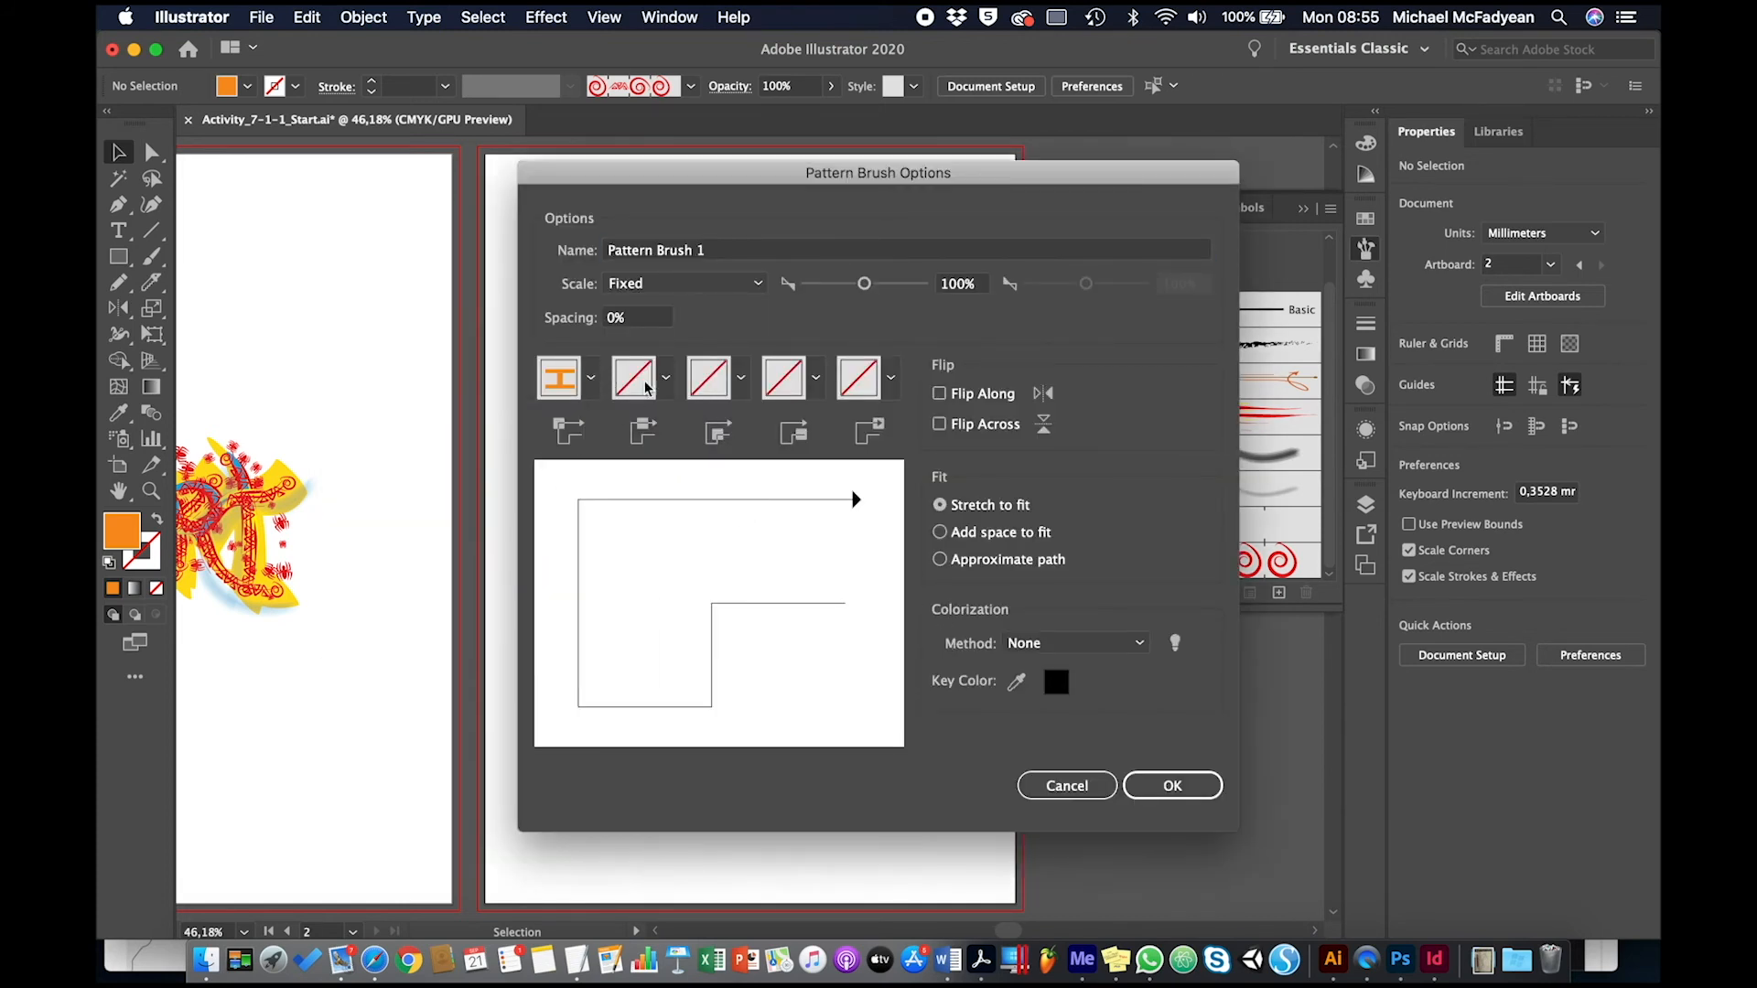
Step: Use New Pattern Swatch 3 for both the side tile and the inner corner tile of the pattern brush
{"action": "left_click", "coordinate": [666, 378]}
{"action": "scroll", "coordinate": [539, 539], "scroll_direction": "down", "scroll_amount": 1}
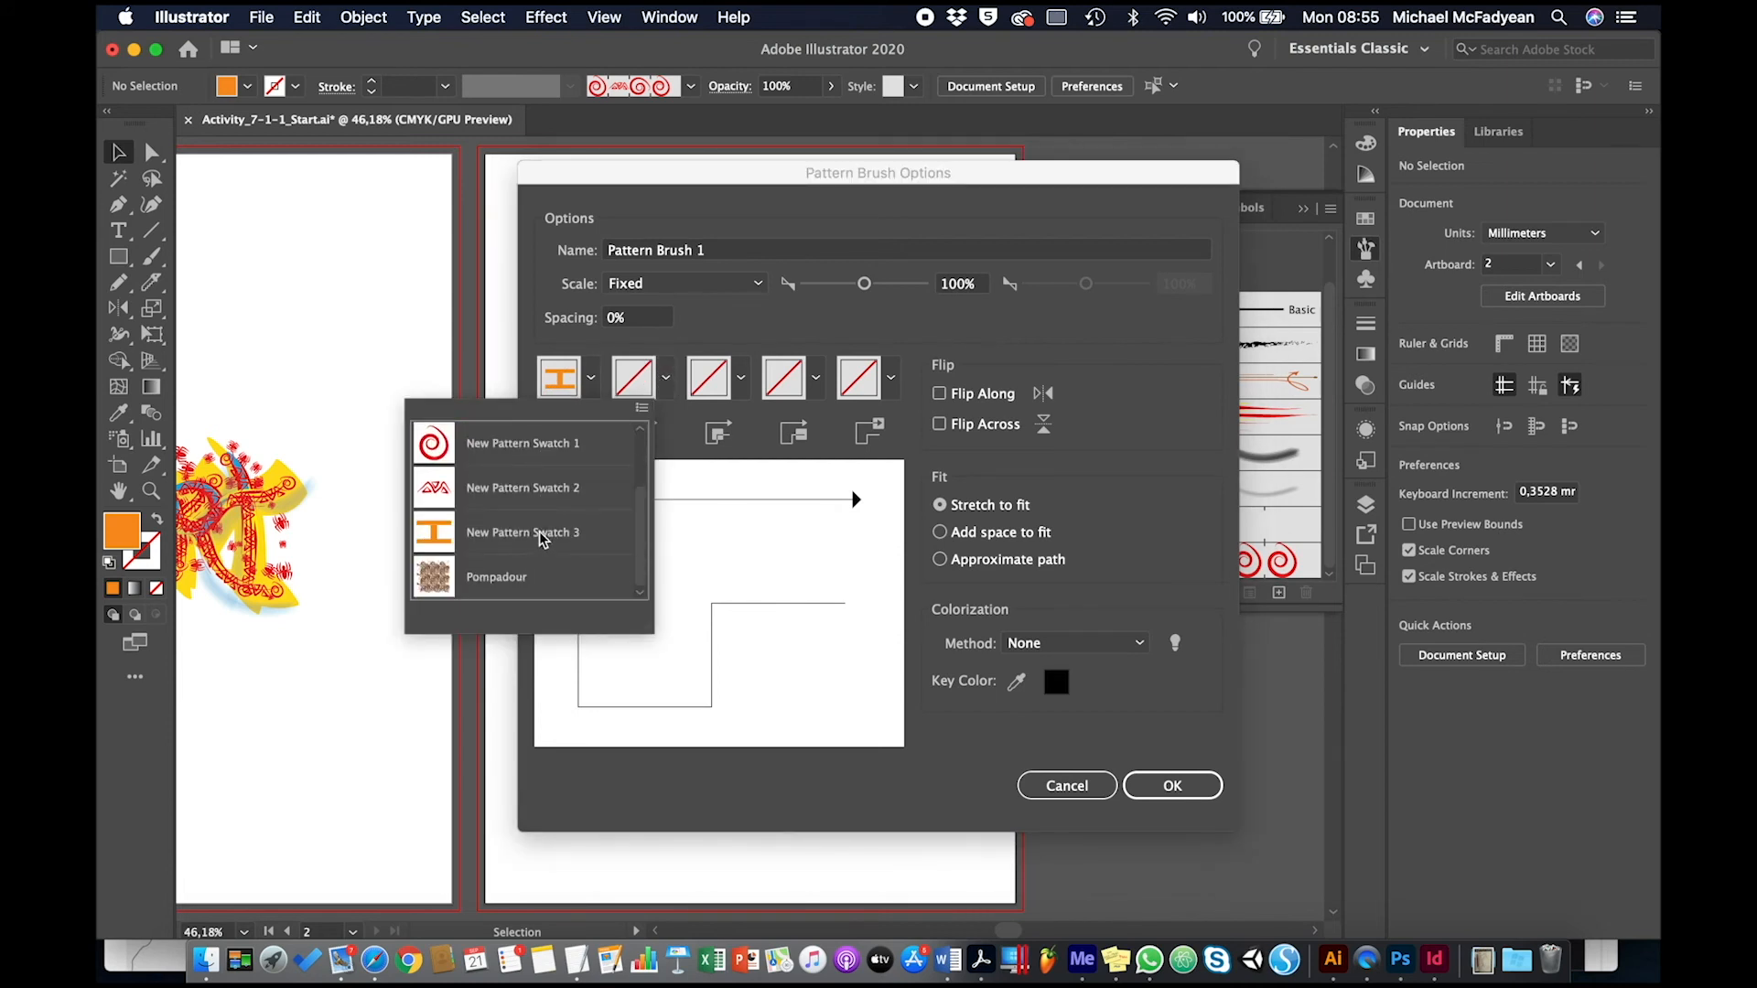
{"action": "left_click", "coordinate": [516, 545]}
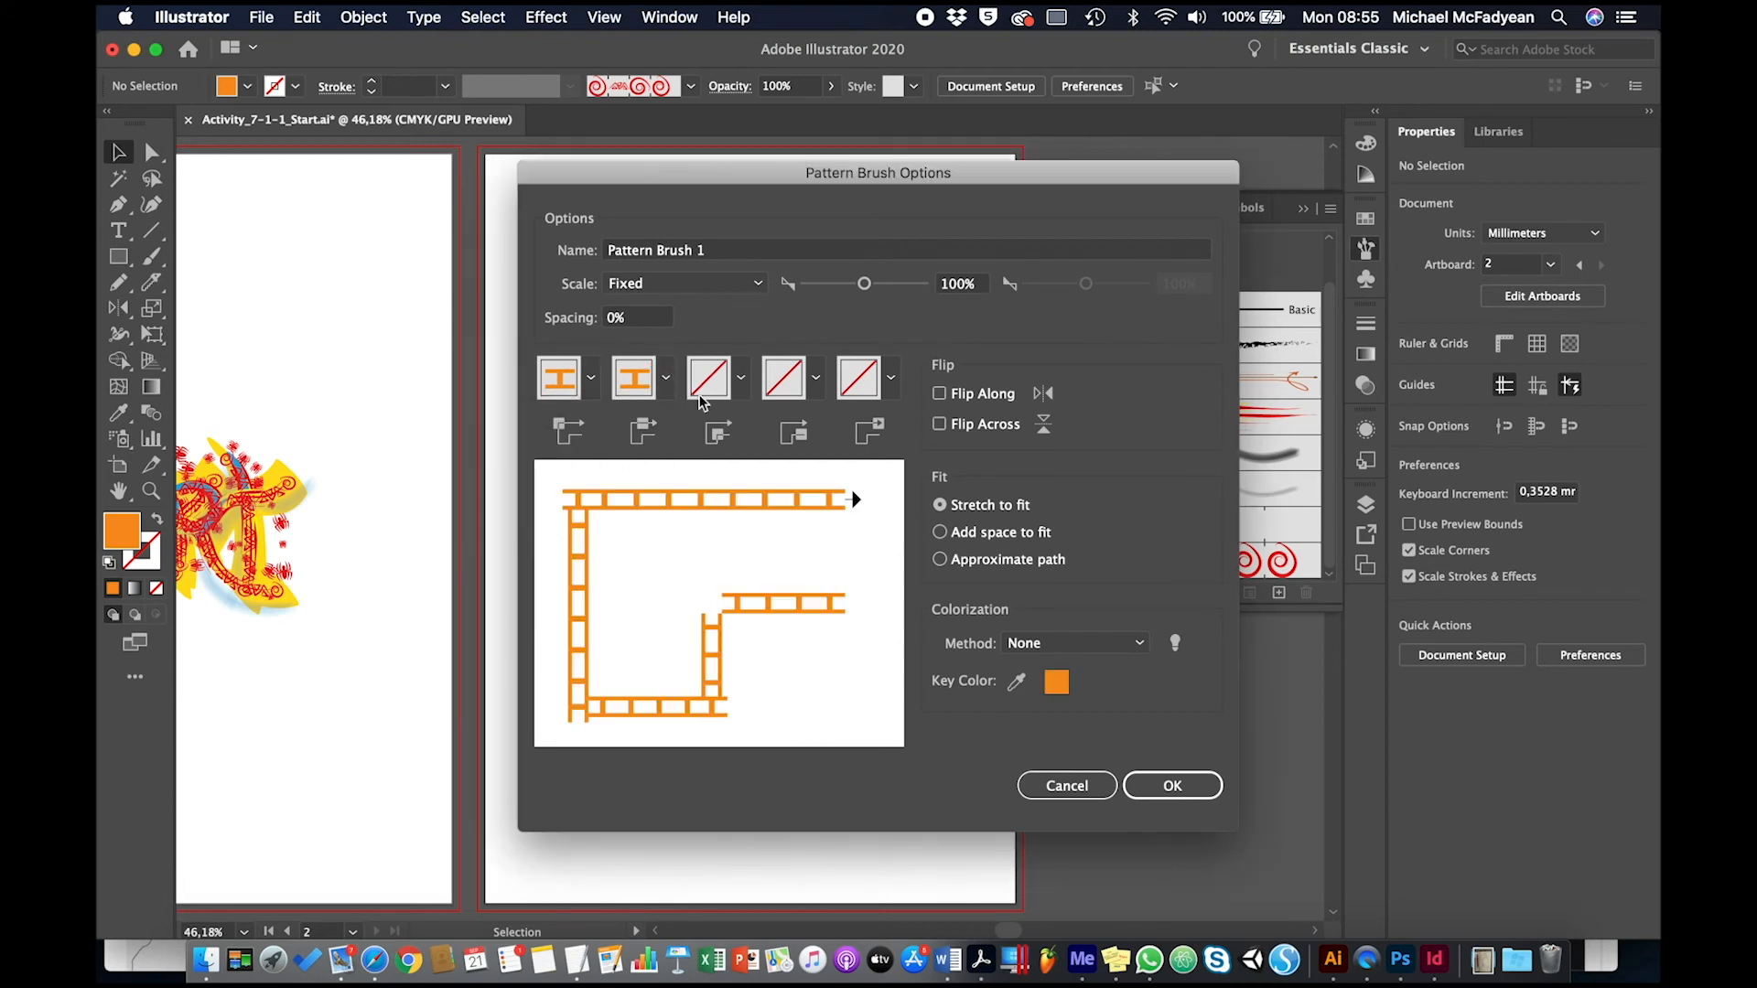
{"action": "left_click", "coordinate": [741, 378]}
{"action": "scroll", "coordinate": [549, 560], "scroll_direction": "down", "scroll_amount": 2}
{"action": "scroll", "coordinate": [560, 558], "scroll_direction": "down", "scroll_amount": 4}
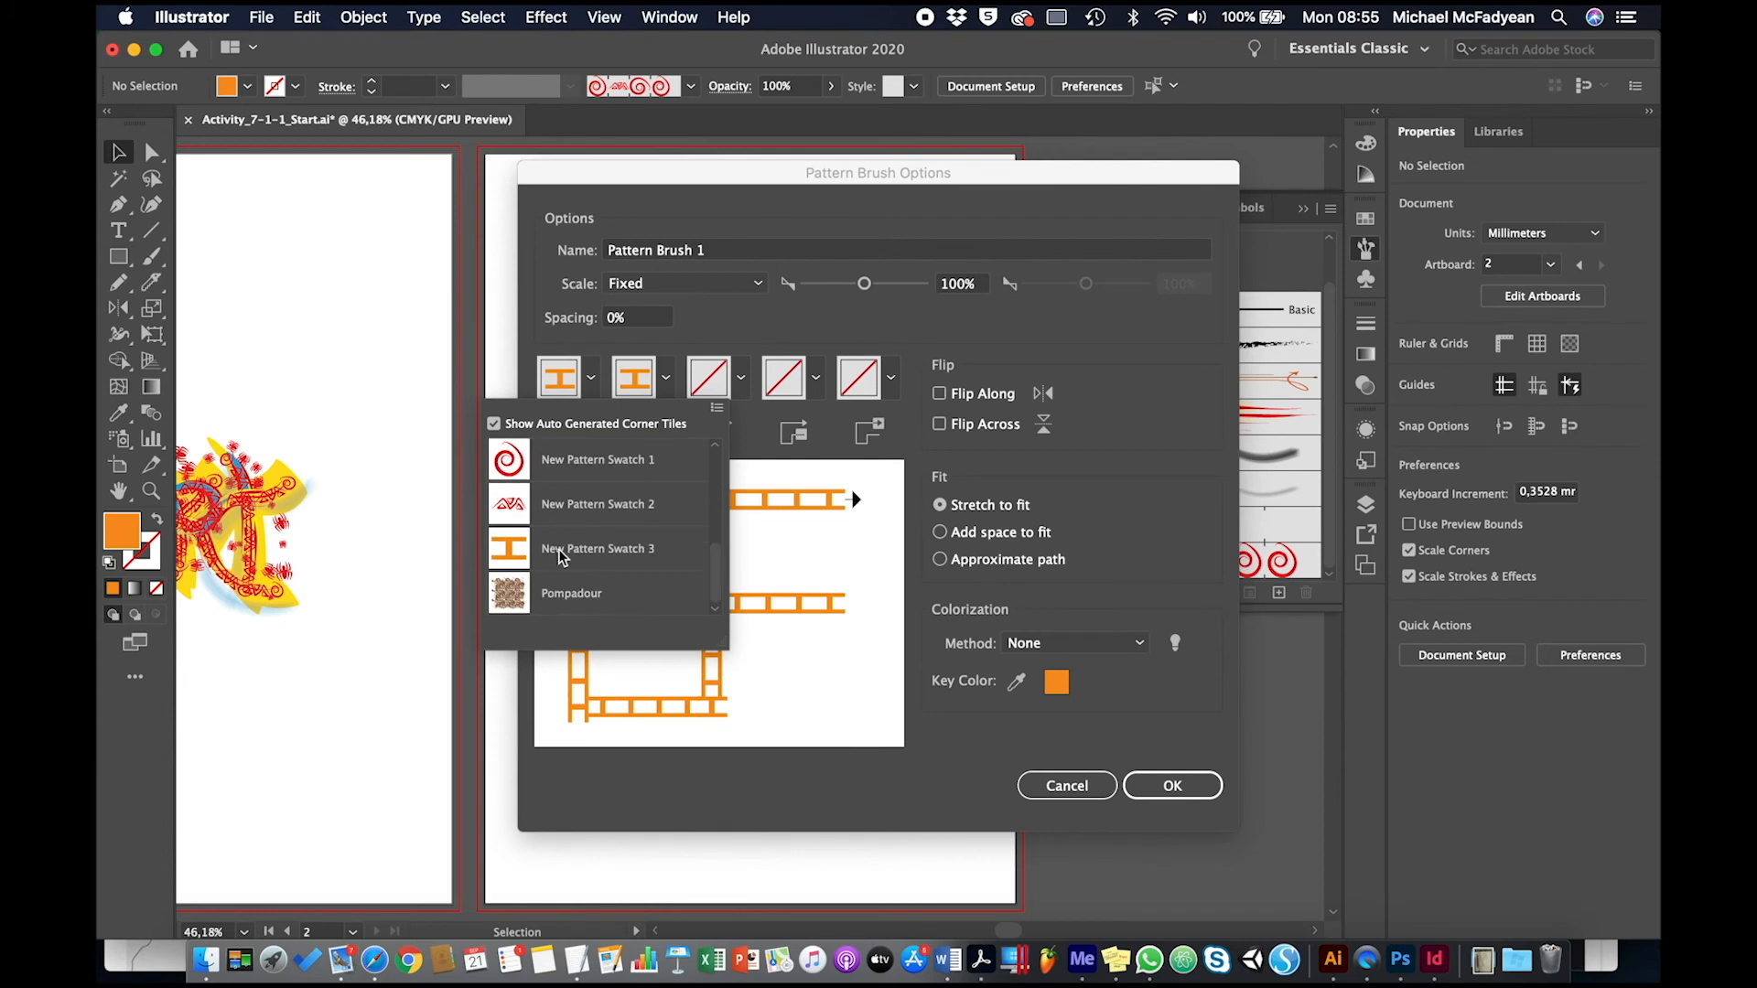
{"action": "left_click", "coordinate": [592, 539]}
Step: Assign New Pattern Swatch 3 to the start and end tiles and save the brush as Pattern Brush 1
{"action": "left_click", "coordinate": [815, 378]}
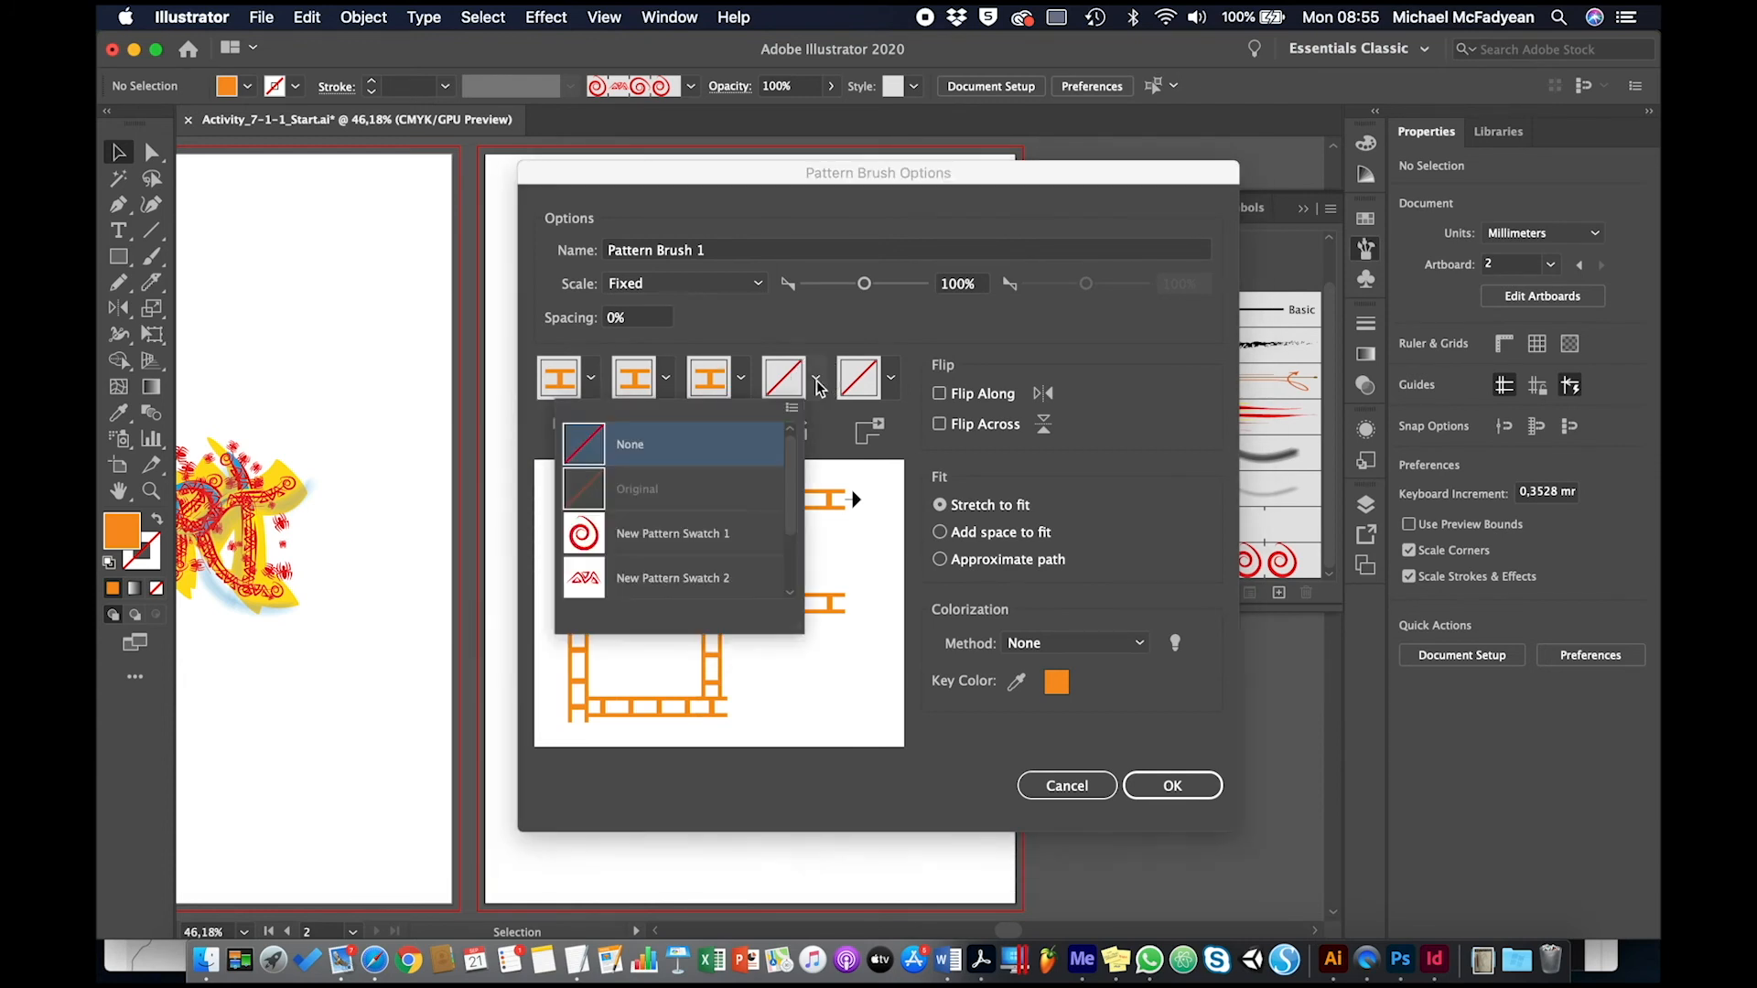
{"action": "scroll", "coordinate": [693, 509], "scroll_direction": "down", "scroll_amount": 2}
{"action": "left_click", "coordinate": [663, 542]}
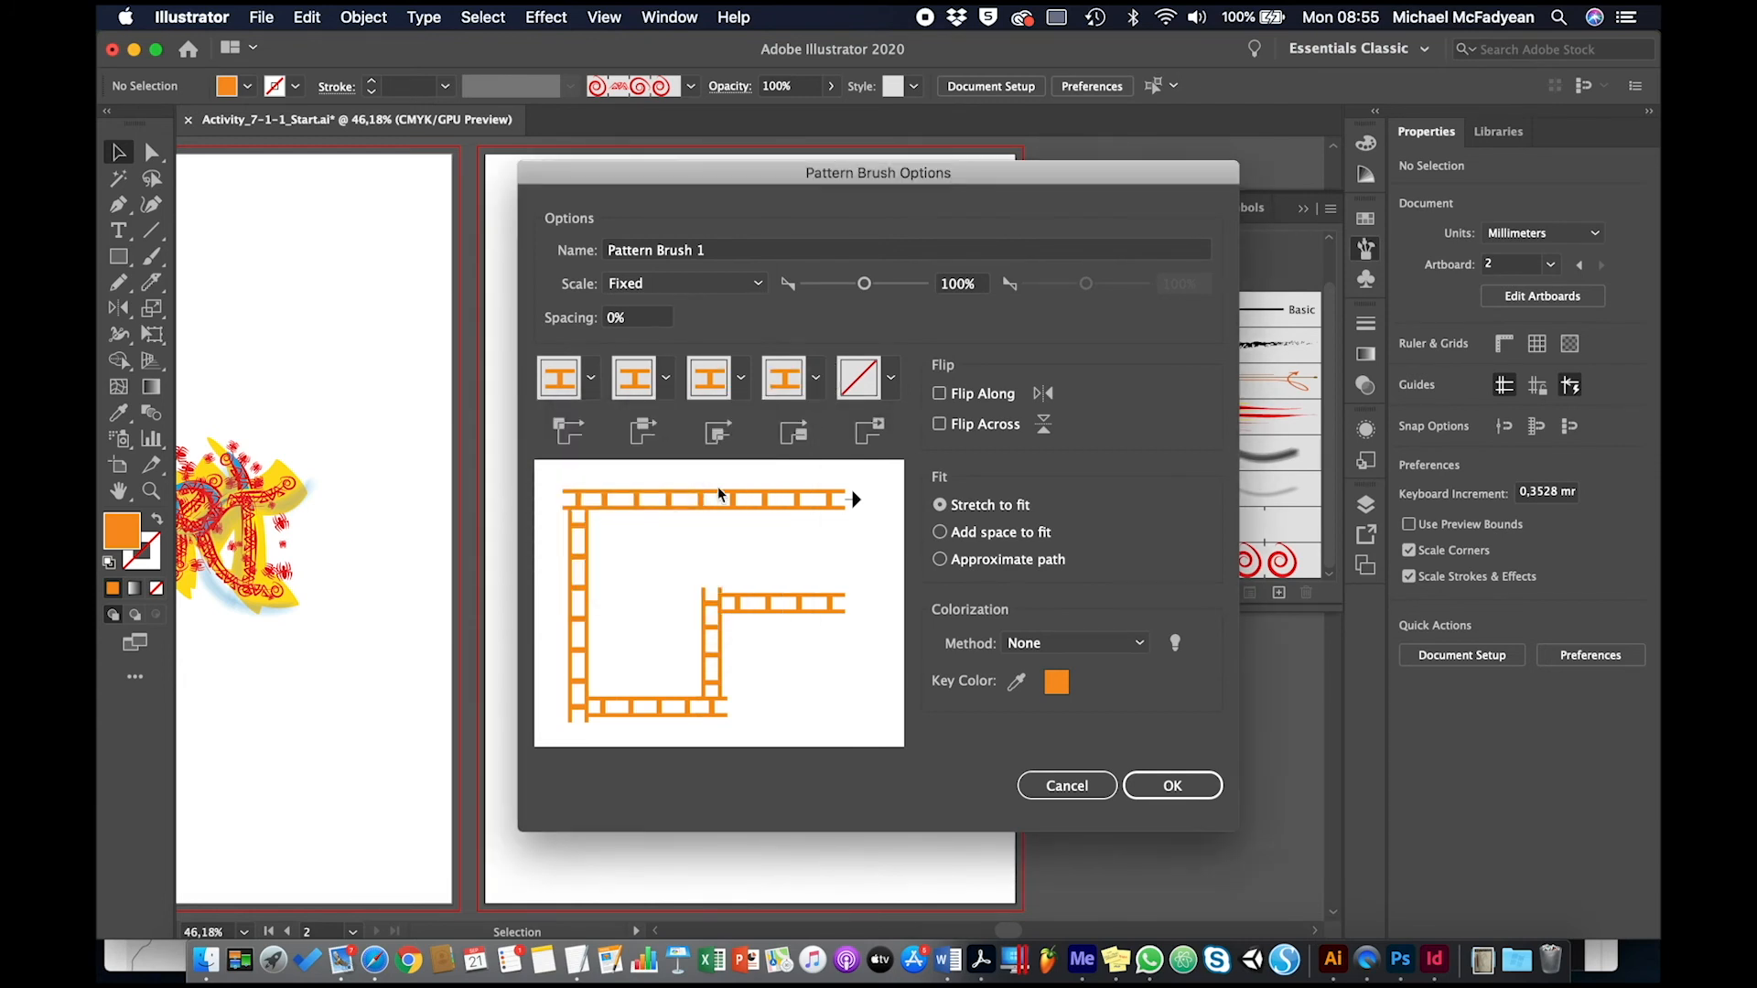
{"action": "left_click", "coordinate": [890, 378]}
{"action": "scroll", "coordinate": [739, 515], "scroll_direction": "down", "scroll_amount": 2}
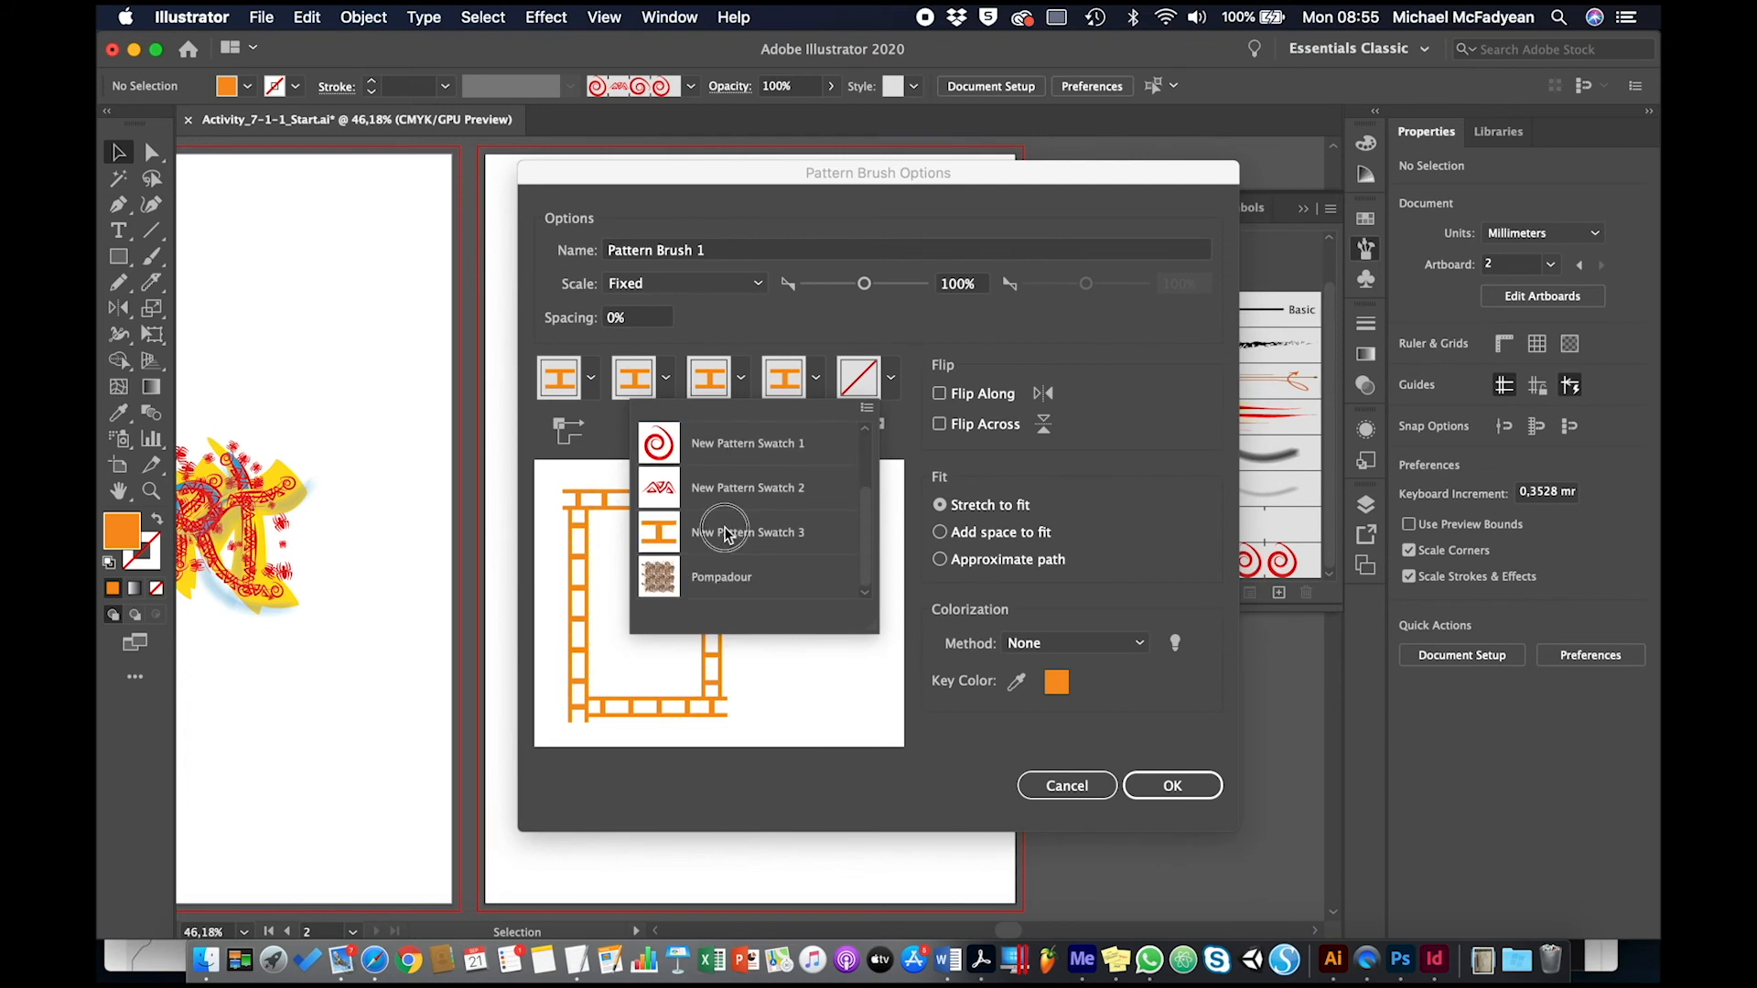
{"action": "left_click", "coordinate": [722, 529]}
{"action": "left_click", "coordinate": [1164, 780]}
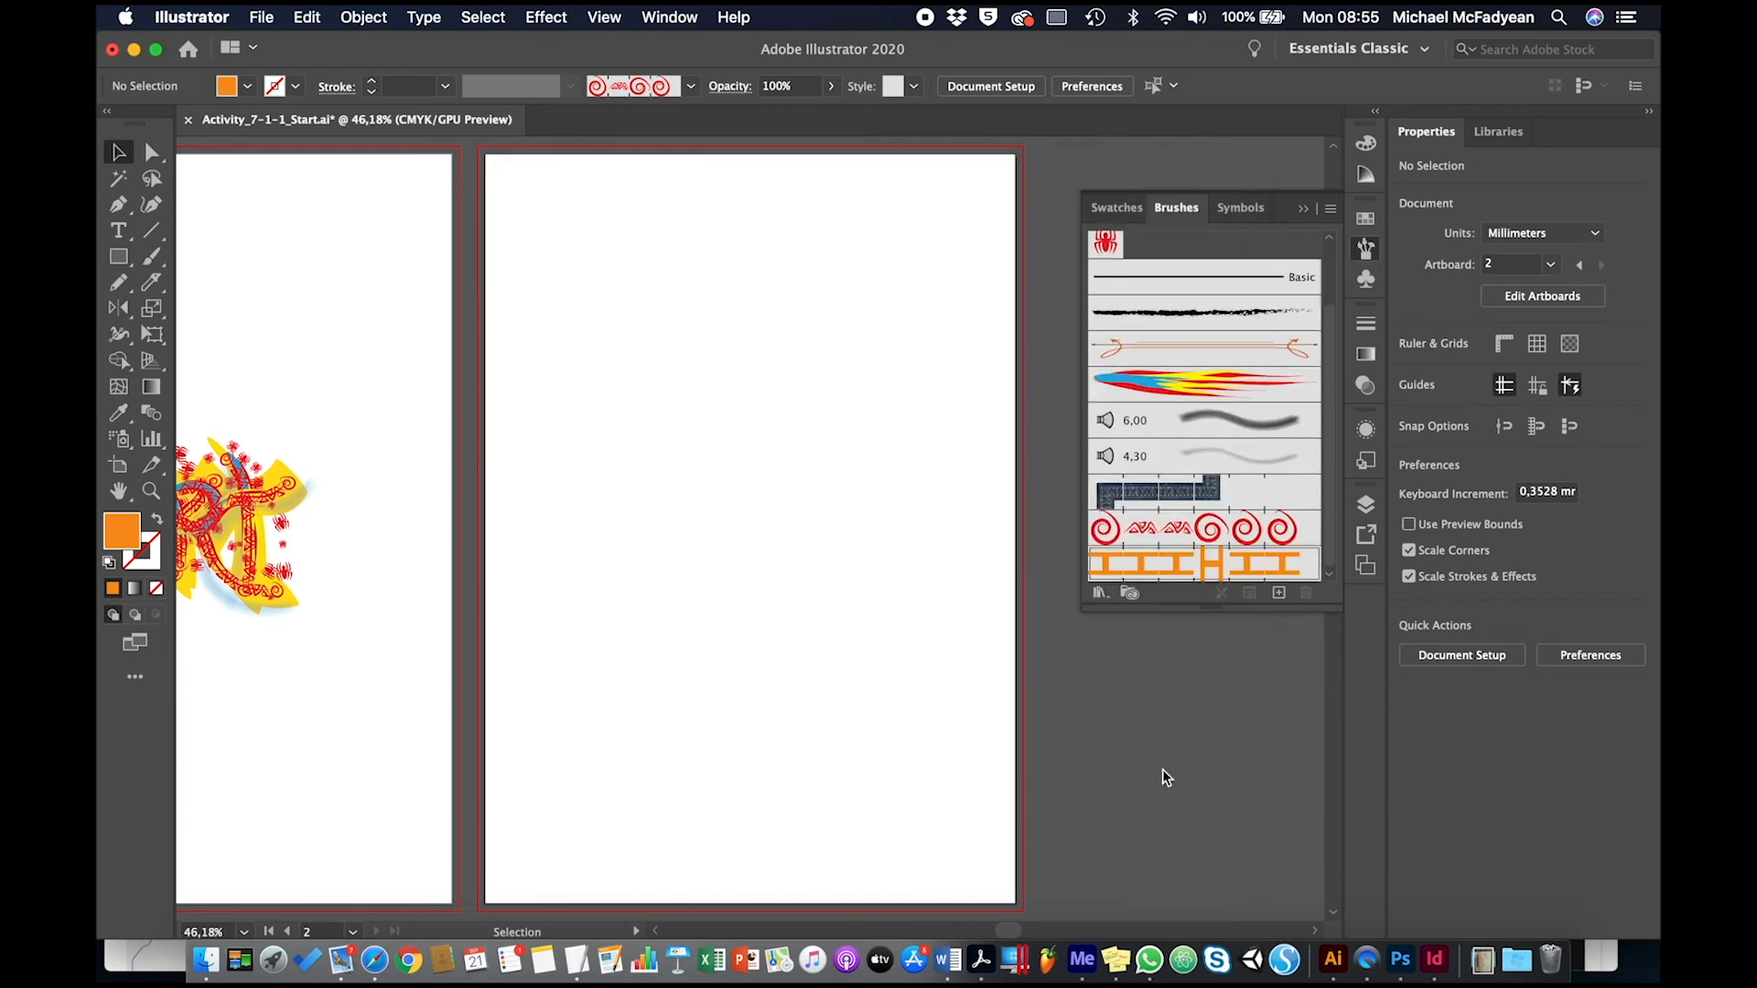
Step: Paint two long wavy vertical strokes on the second artboard with the Paintbrush and the new orange ladder pattern brush
{"action": "left_click", "coordinate": [152, 257]}
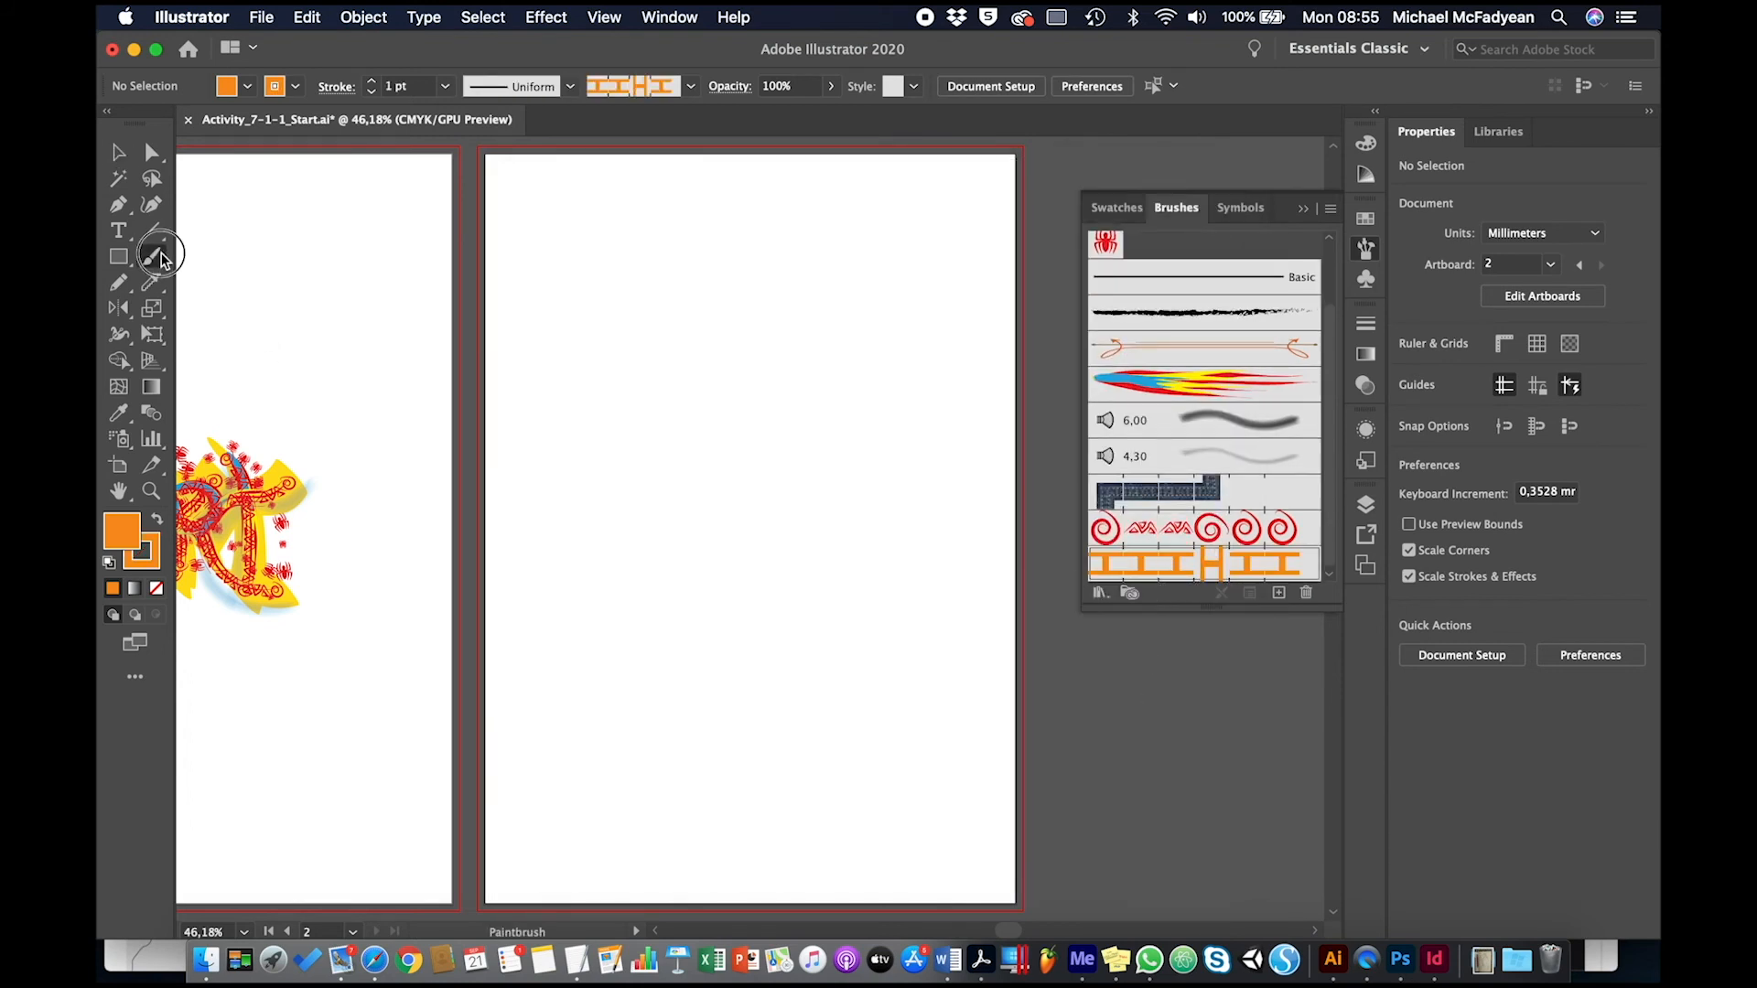
{"action": "mouse_move", "coordinate": [641, 252]}
{"action": "left_mouse_down"}
{"action": "mouse_move", "coordinate": [604, 310]}
{"action": "mouse_move", "coordinate": [662, 393]}
{"action": "mouse_move", "coordinate": [632, 510]}
{"action": "mouse_move", "coordinate": [677, 616]}
{"action": "mouse_move", "coordinate": [694, 672]}
{"action": "left_mouse_up"}
{"action": "mouse_move", "coordinate": [815, 291]}
{"action": "left_mouse_down"}
{"action": "mouse_move", "coordinate": [840, 771]}
{"action": "mouse_move", "coordinate": [791, 806]}
{"action": "left_mouse_up"}
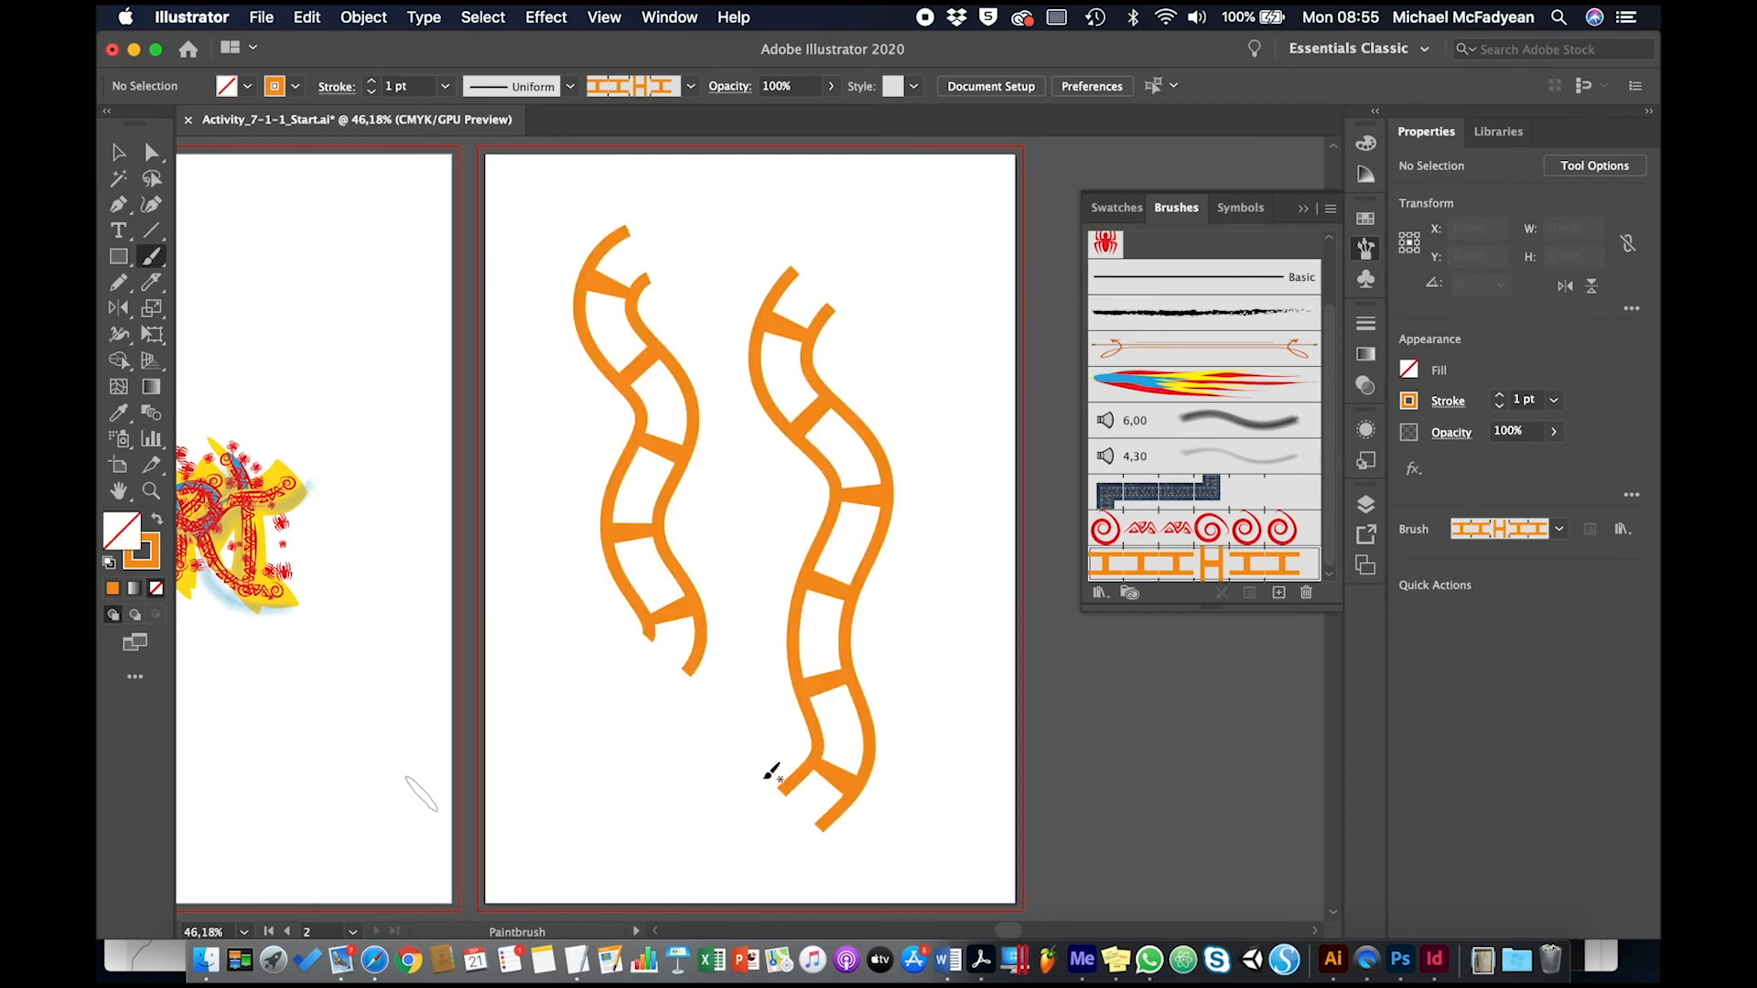
Step: Reduce the stroke weight of both wavy ladder strokes to 0,5 pt and then to 0,25 pt
{"action": "left_click", "coordinate": [118, 152]}
{"action": "left_click_drag", "start_coordinate": [514, 357], "coordinate": [796, 469]}
{"action": "left_click", "coordinate": [441, 88]}
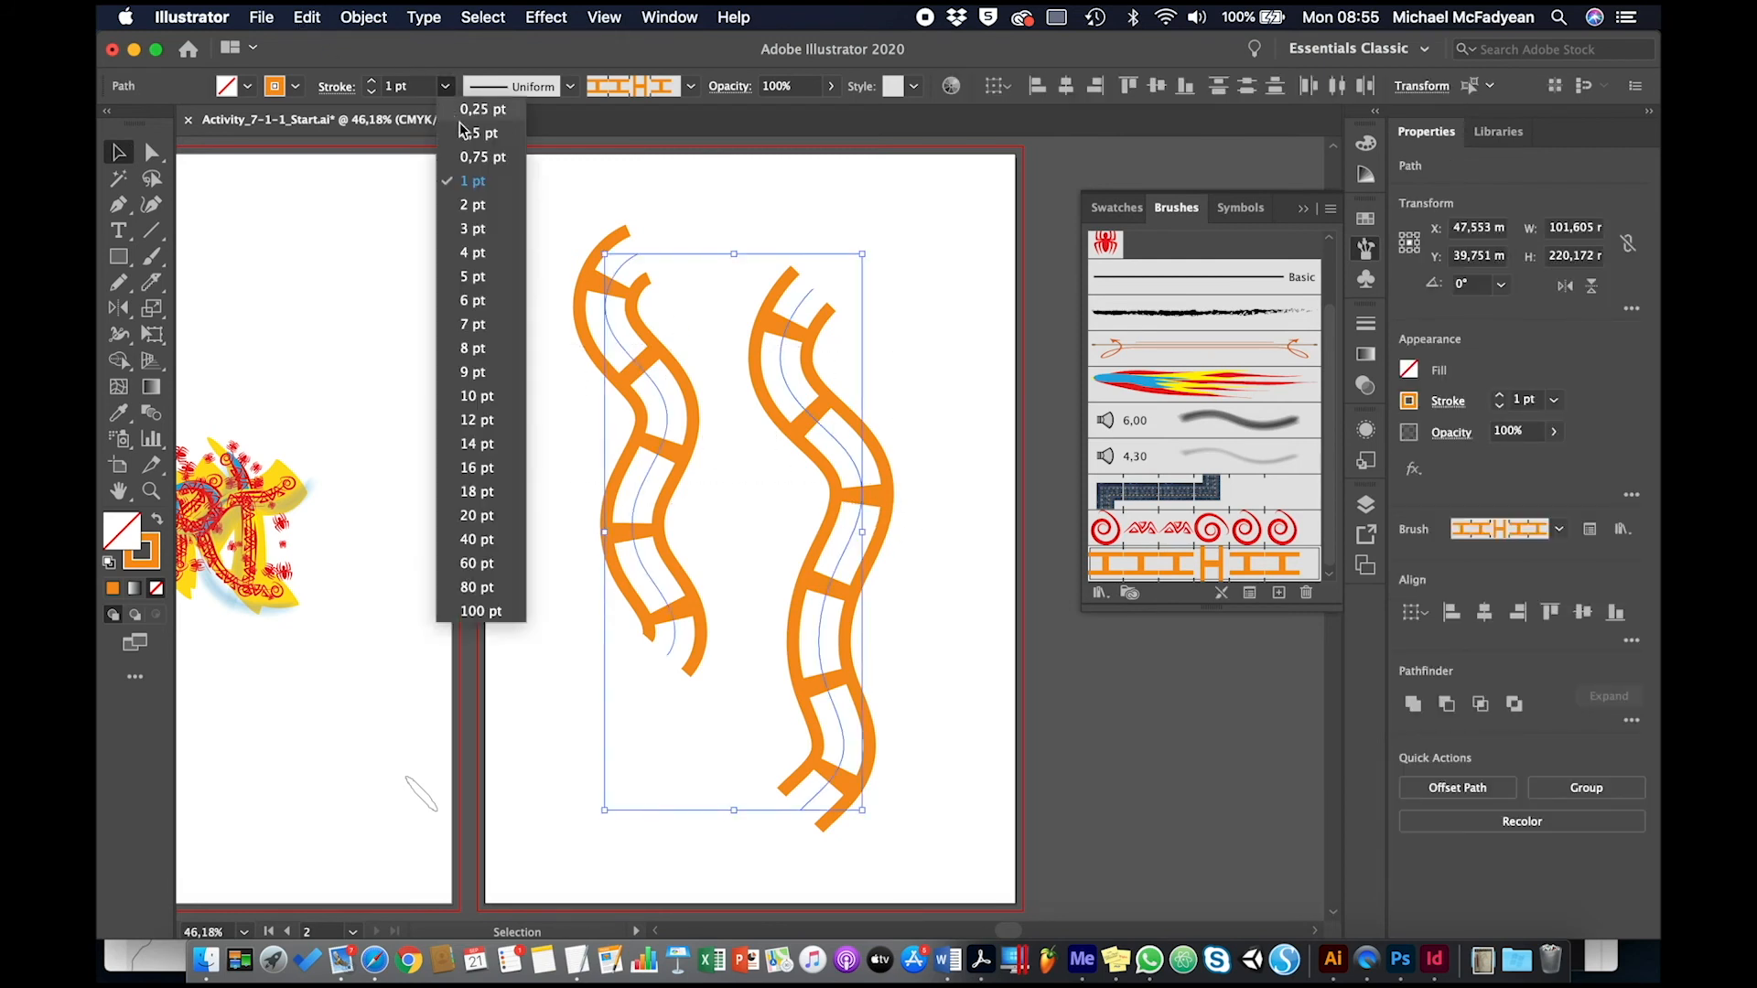
{"action": "left_click", "coordinate": [468, 135]}
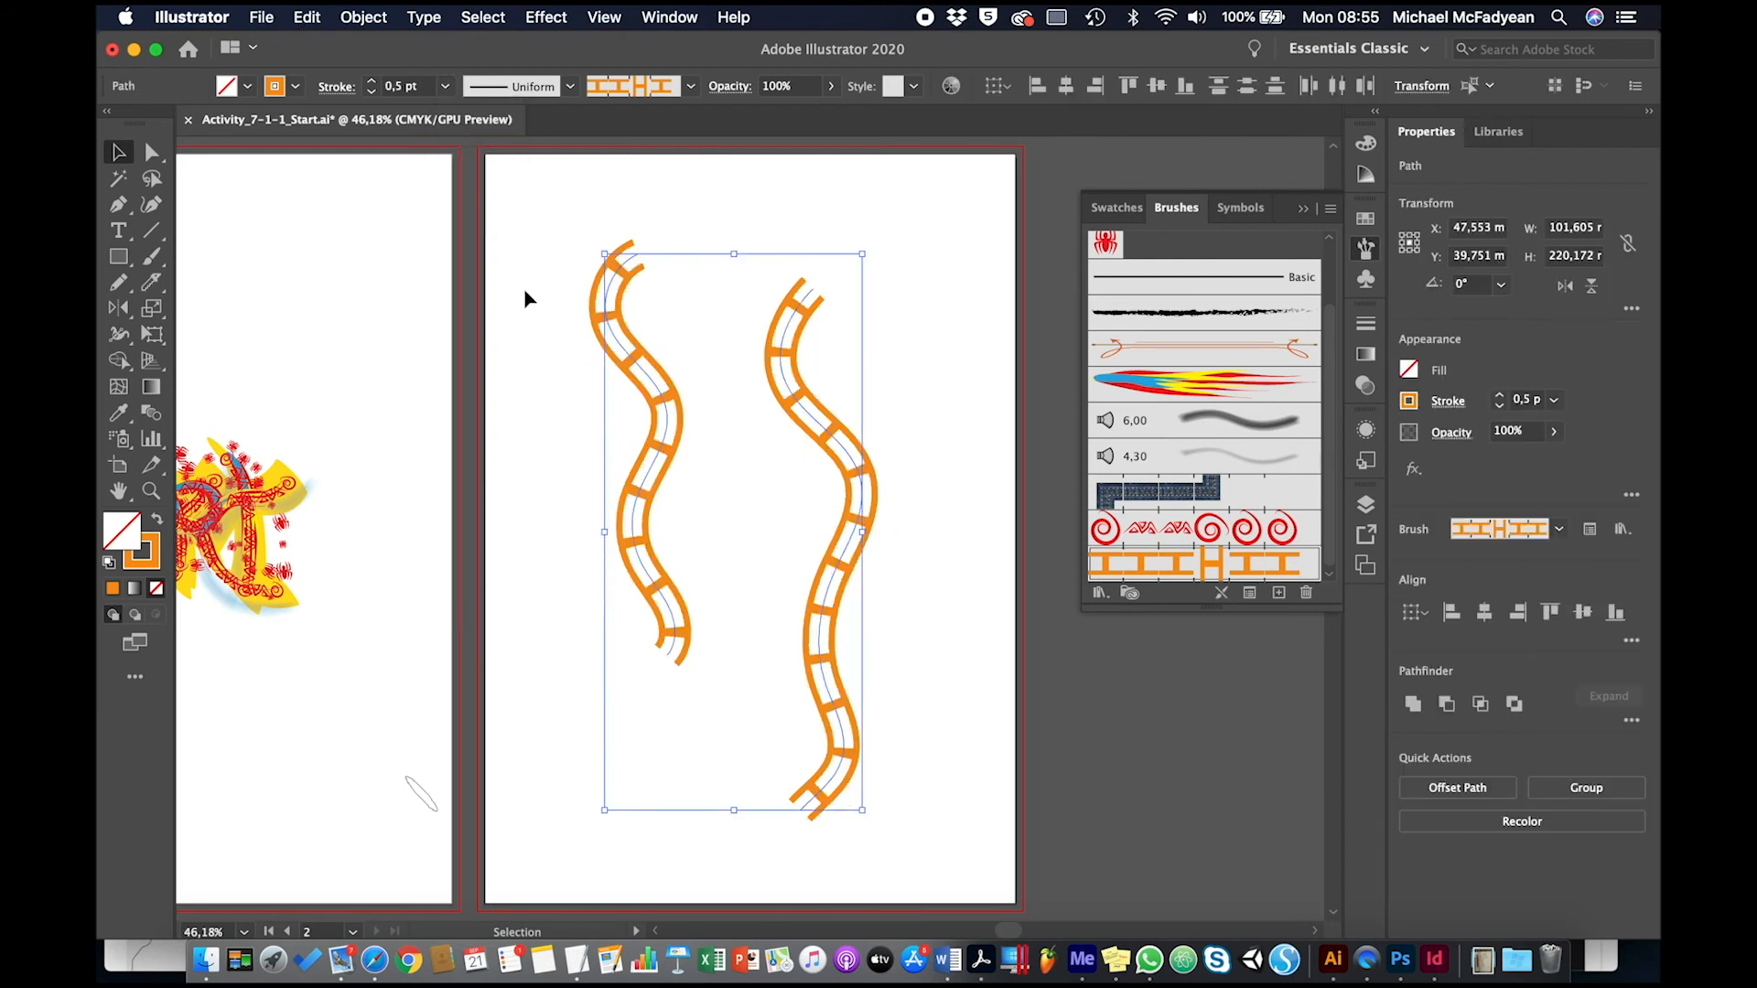
{"action": "left_click", "coordinate": [444, 86]}
{"action": "left_click", "coordinate": [472, 108]}
{"action": "left_click", "coordinate": [569, 474]}
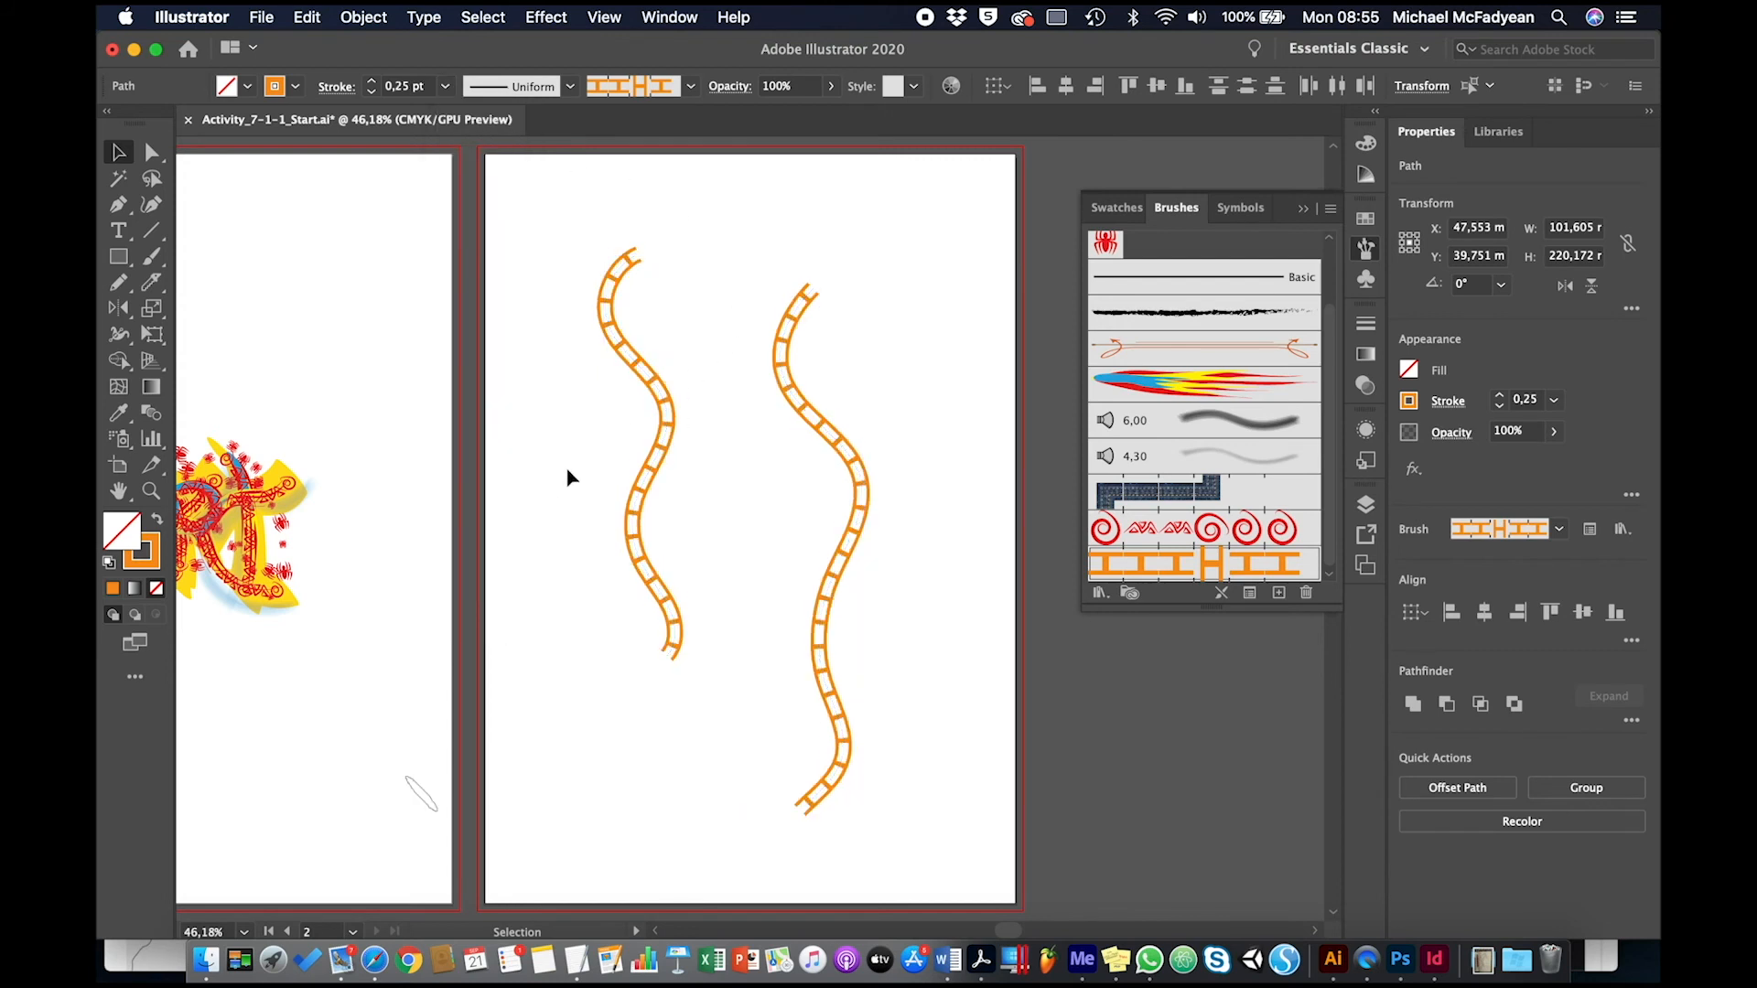
Step: Paint two more wavy ladder strokes with the Paintbrush, one beside the first stroke and one between the existing pair
{"action": "left_click", "coordinate": [152, 282]}
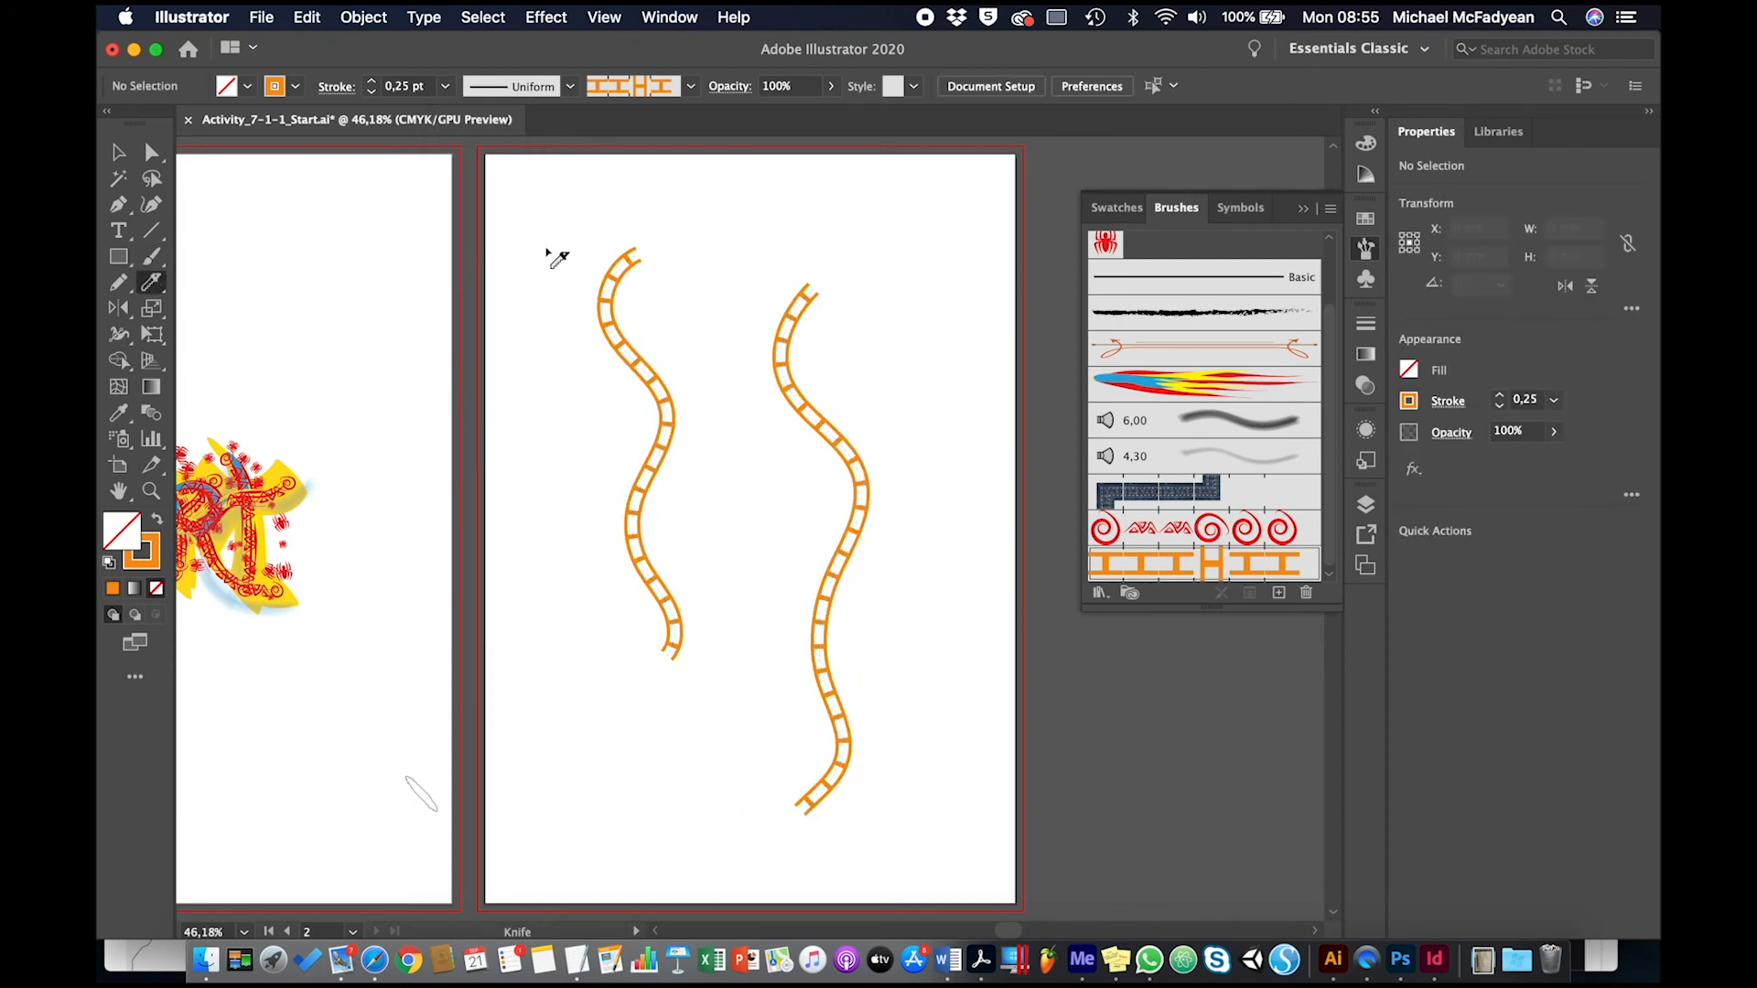
{"action": "mouse_move", "coordinate": [547, 251]}
{"action": "left_mouse_down"}
{"action": "mouse_move", "coordinate": [510, 326]}
{"action": "mouse_move", "coordinate": [537, 529]}
{"action": "left_mouse_up"}
{"action": "key", "text": "b"}
{"action": "left_click_drag", "start_coordinate": [551, 258], "coordinate": [590, 693]}
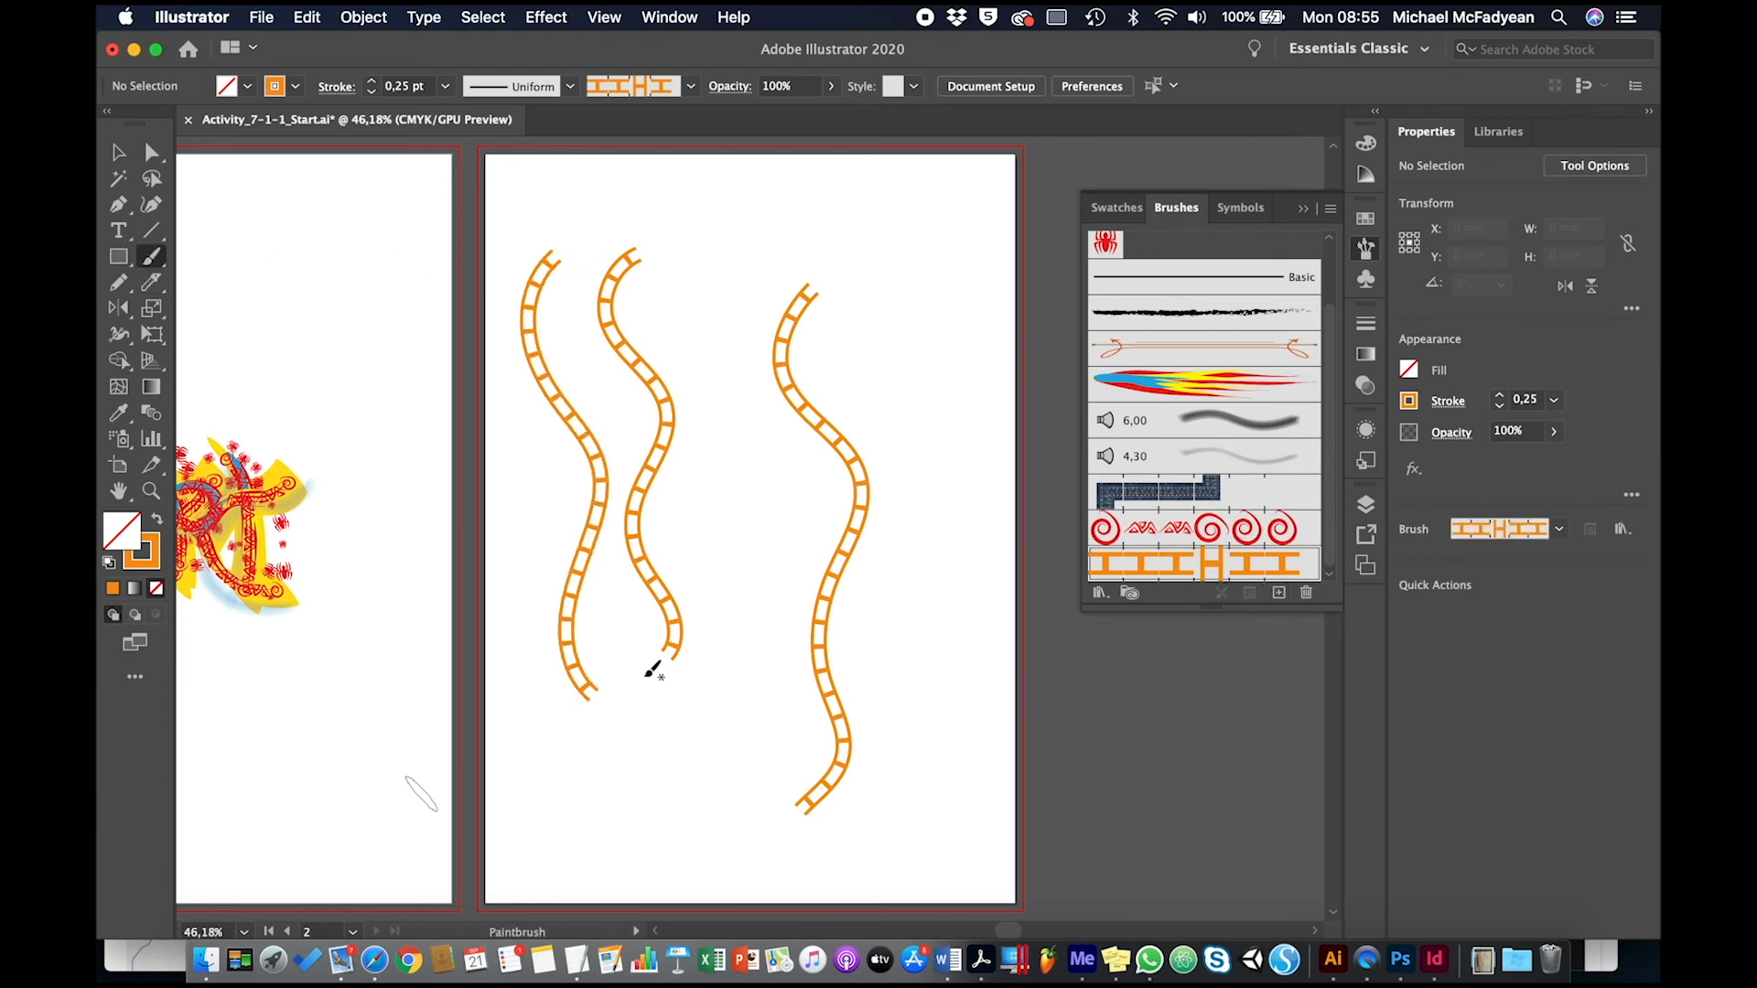
{"action": "mouse_move", "coordinate": [697, 298]}
{"action": "left_mouse_down"}
{"action": "mouse_move", "coordinate": [767, 548]}
{"action": "mouse_move", "coordinate": [770, 819]}
{"action": "left_mouse_up"}
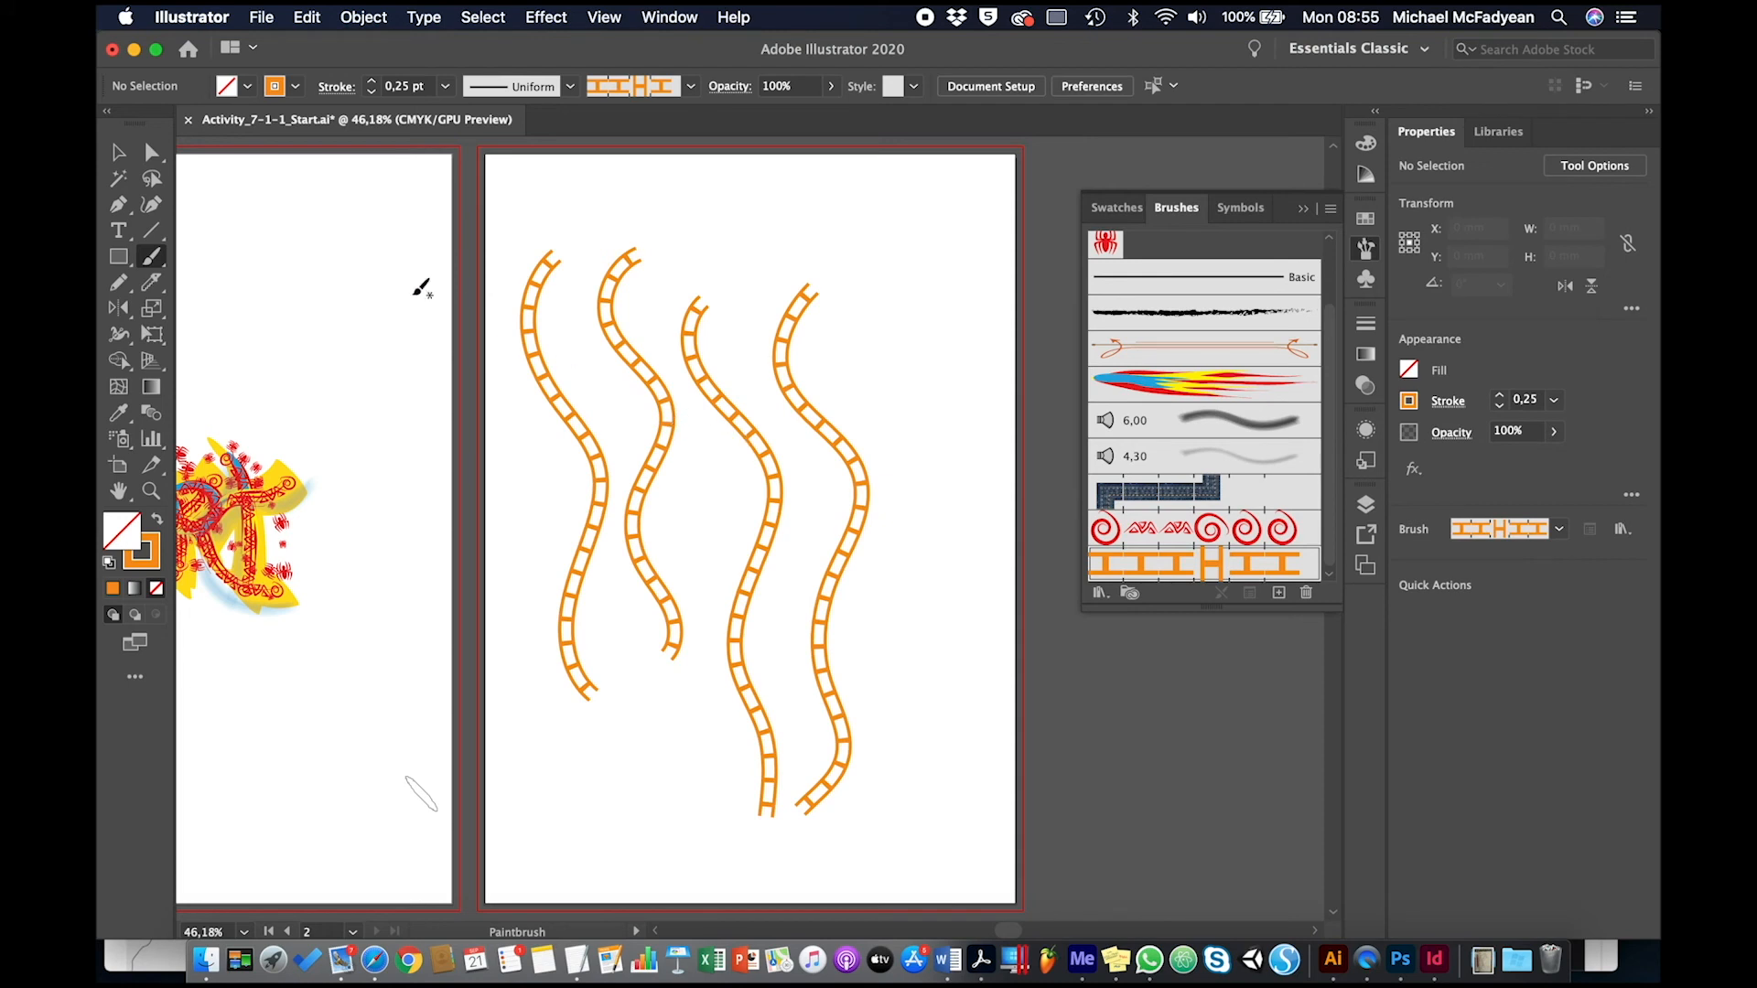
Step: Select all four wavy ladder strokes on the second artboard and delete them
{"action": "left_click", "coordinate": [118, 153]}
{"action": "left_click_drag", "start_coordinate": [505, 243], "coordinate": [943, 650]}
{"action": "key", "text": "Delete"}
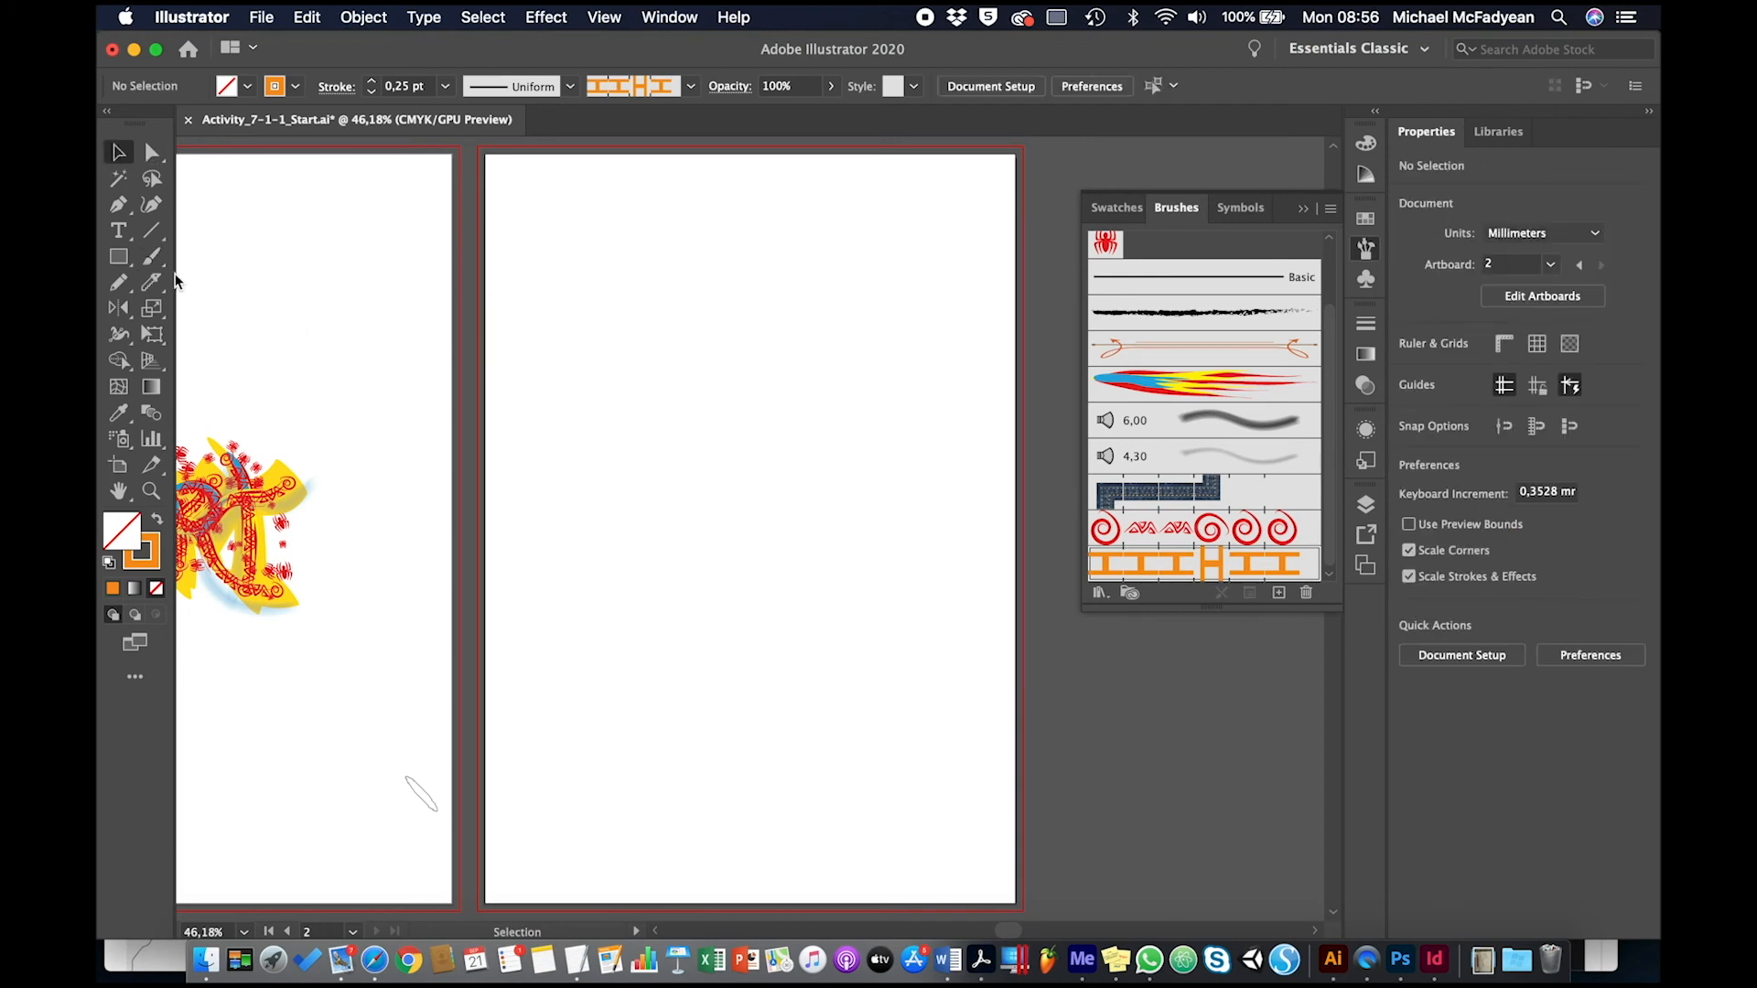
Step: Draw a rectangle about 33 mm wide and 21 mm high in the upper part of the second artboard
{"action": "left_click", "coordinate": [120, 259]}
{"action": "left_click_drag", "start_coordinate": [656, 303], "coordinate": [741, 357]}
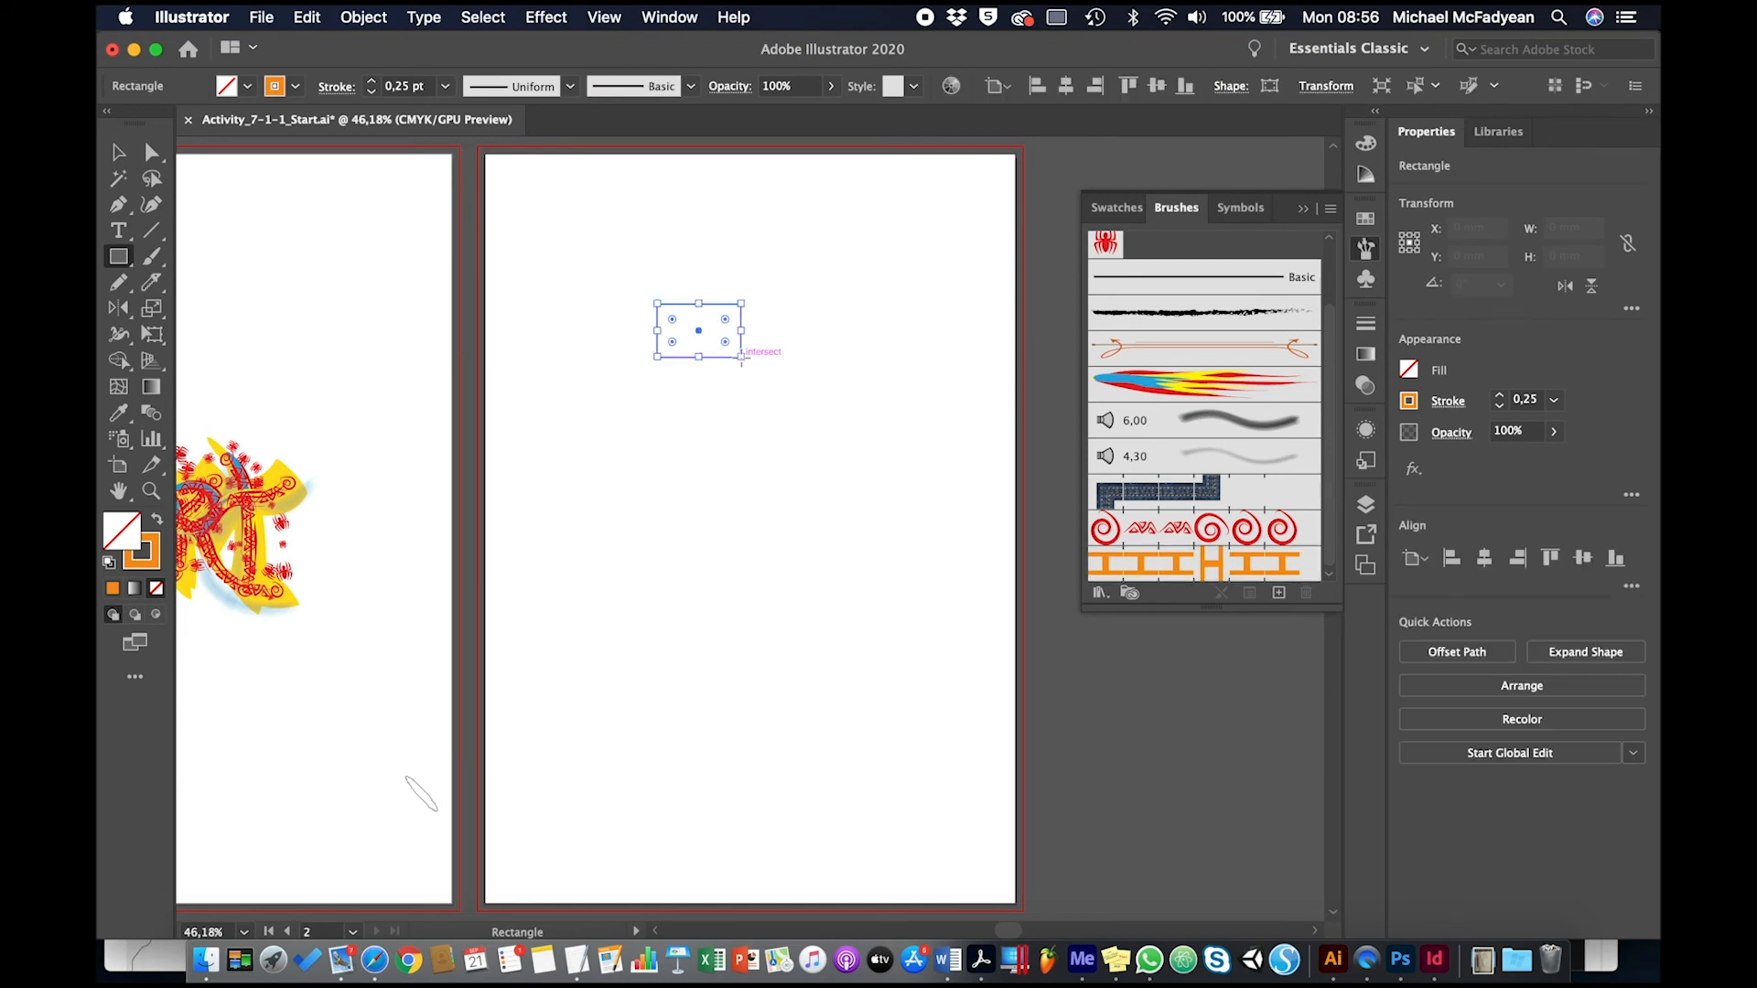
{"action": "key", "text": "super+1"}
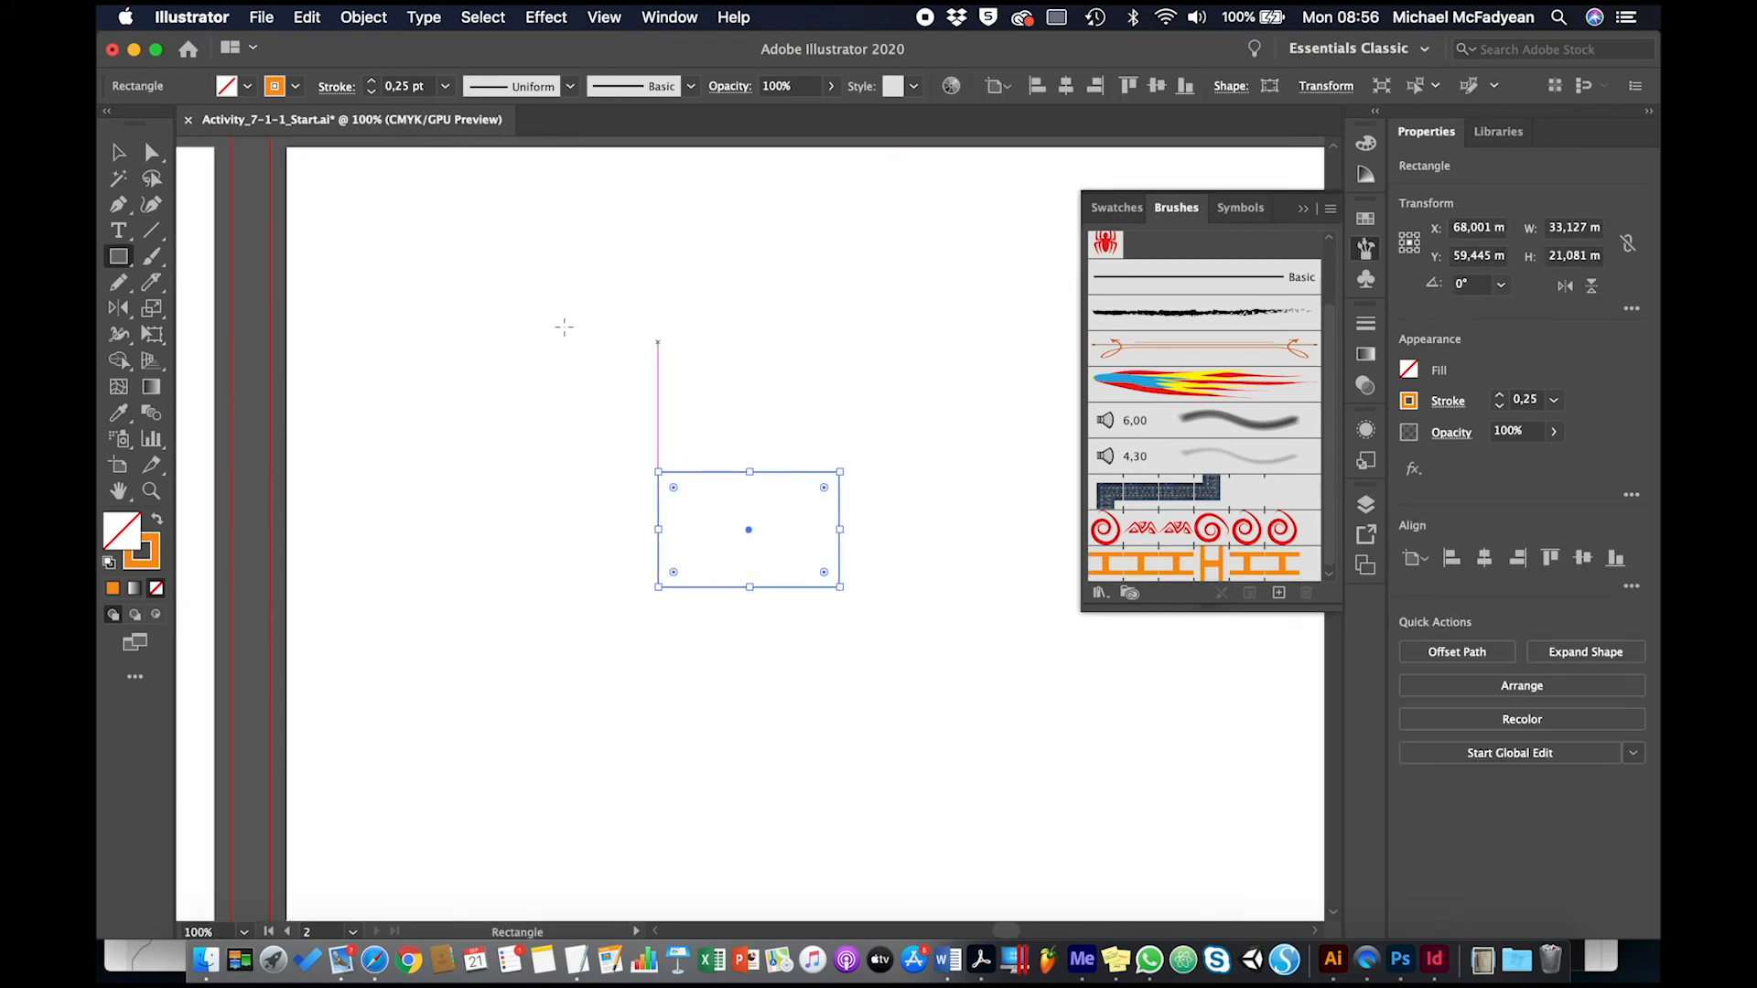
Step: Slice the rectangle into pieces with two crossing diagonal Knife cuts
{"action": "left_click", "coordinate": [151, 285]}
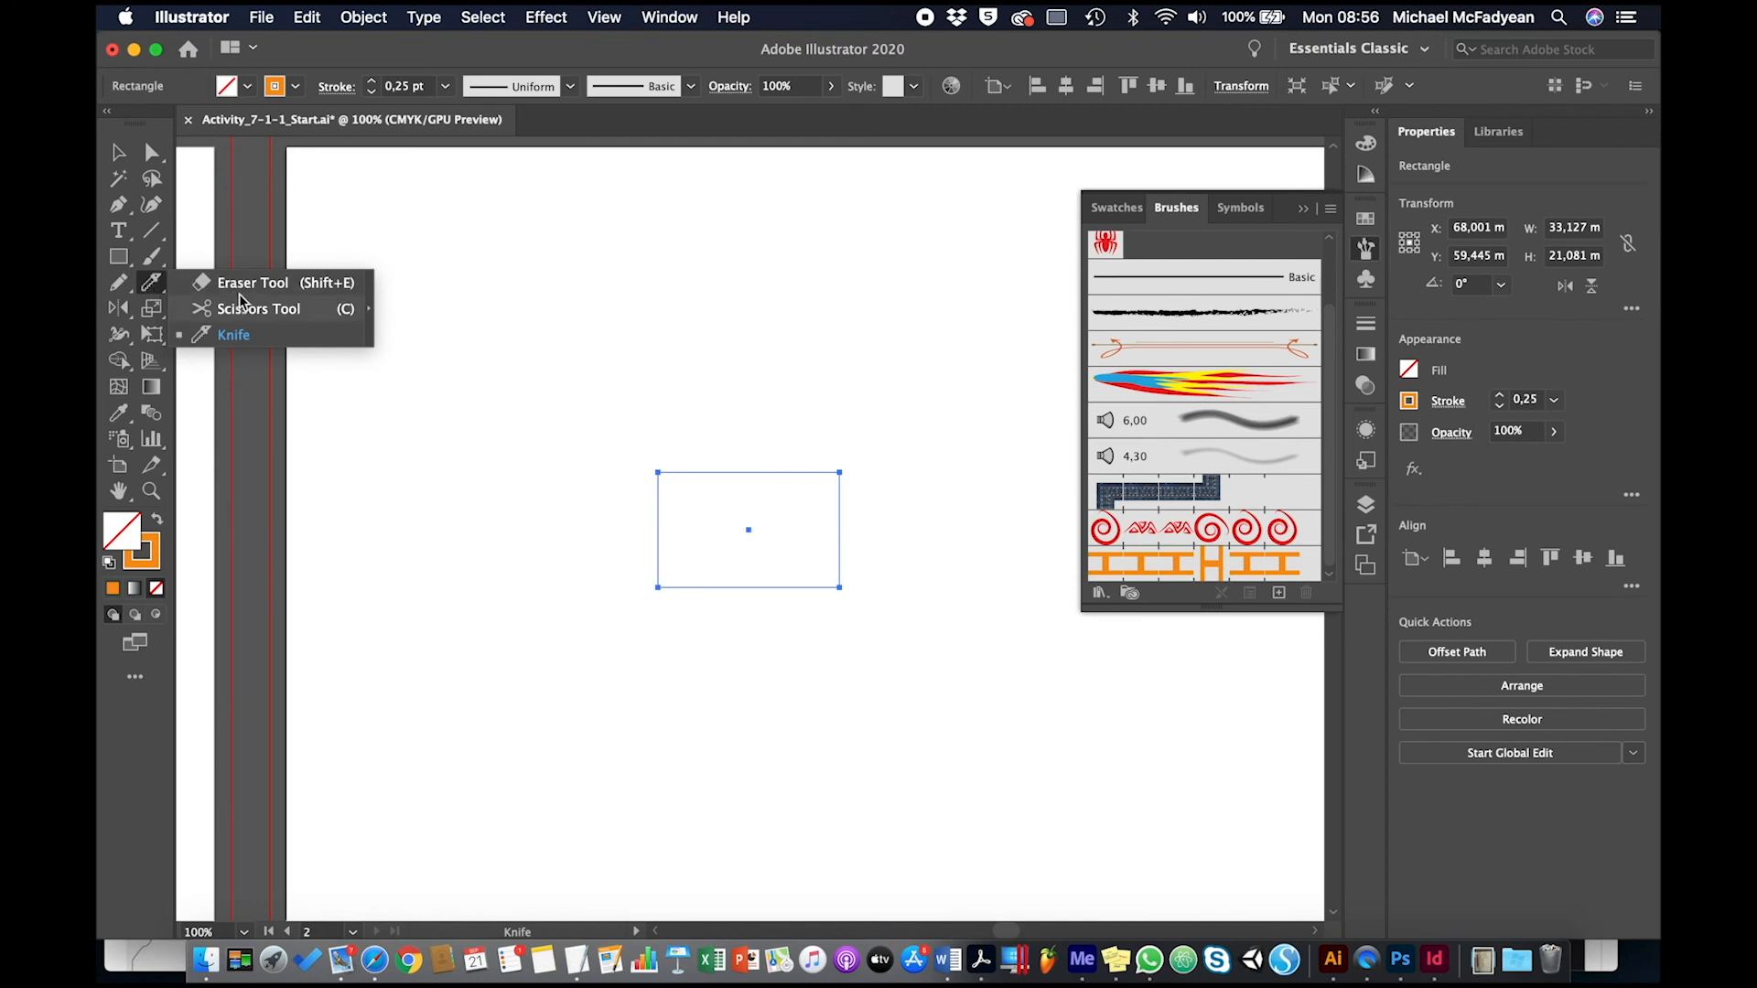
{"action": "left_click", "coordinate": [238, 327]}
{"action": "left_click_drag", "start_coordinate": [687, 453], "coordinate": [801, 599]}
{"action": "left_click_drag", "start_coordinate": [840, 443], "coordinate": [706, 640]}
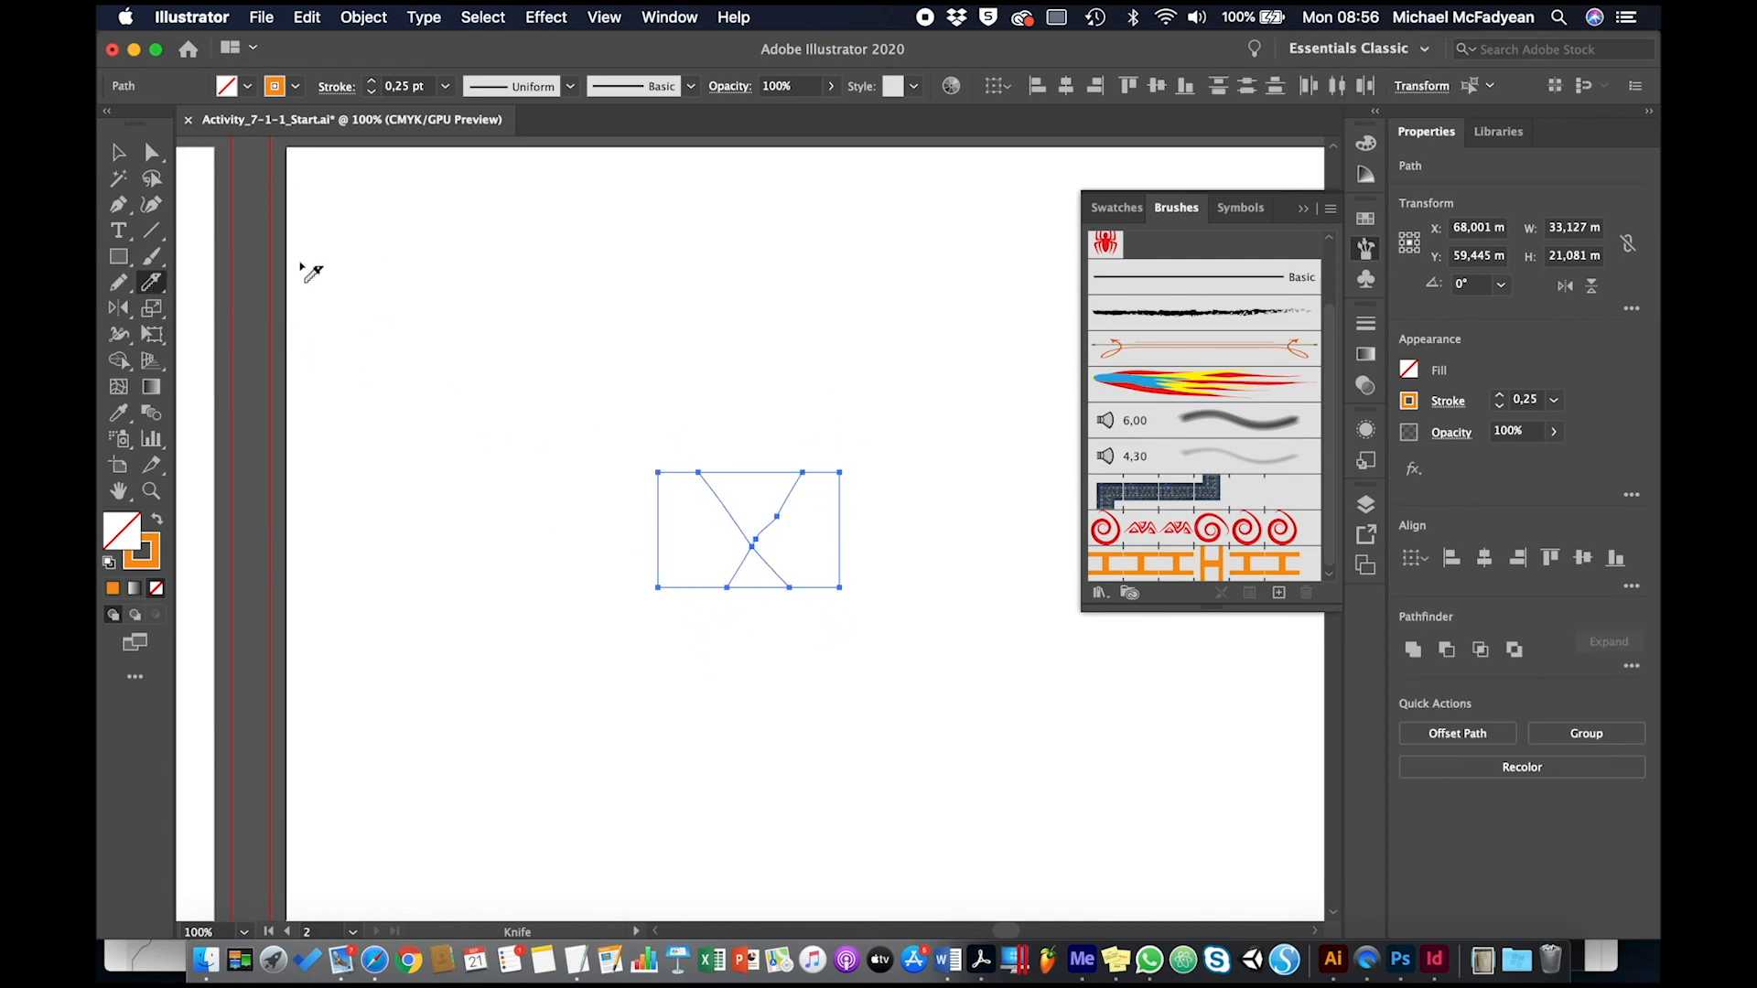
Step: Give the sliced rectangle's two outer side pieces an orange fill with no stroke by swapping their fill and stroke
{"action": "left_click", "coordinate": [134, 152]}
{"action": "left_click", "coordinate": [670, 468]}
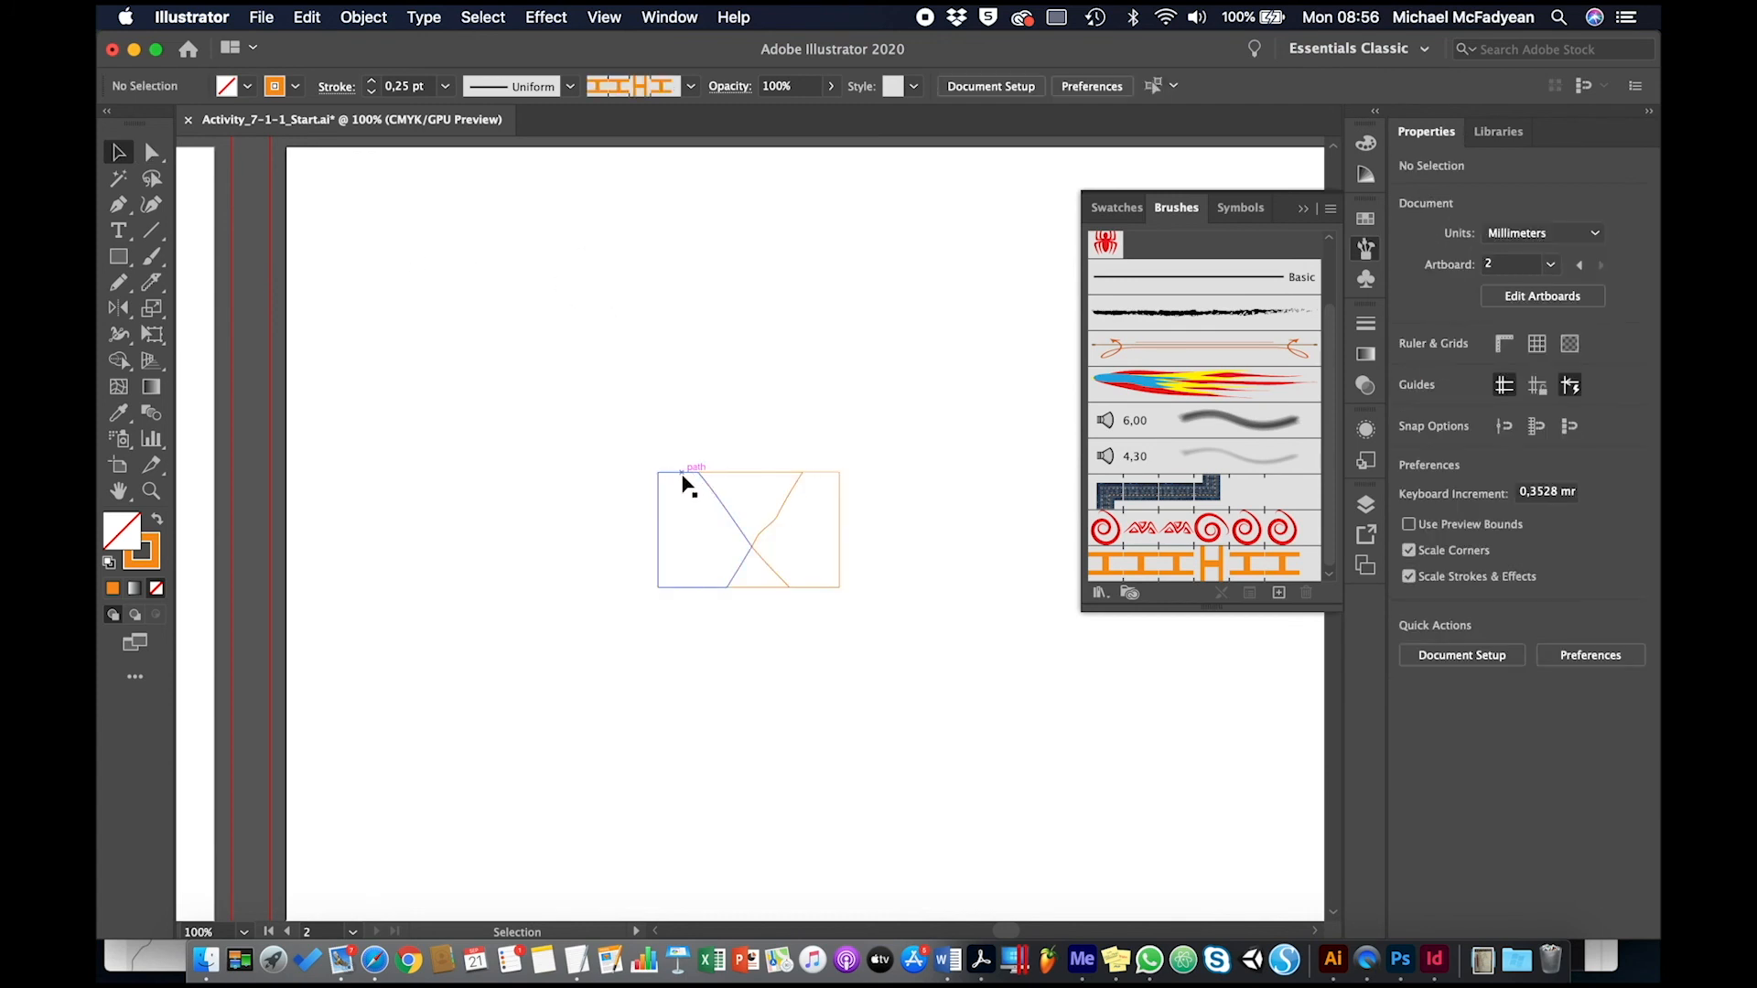
{"action": "left_click", "coordinate": [681, 474]}
{"action": "left_click", "coordinate": [838, 474], "text": "shift"}
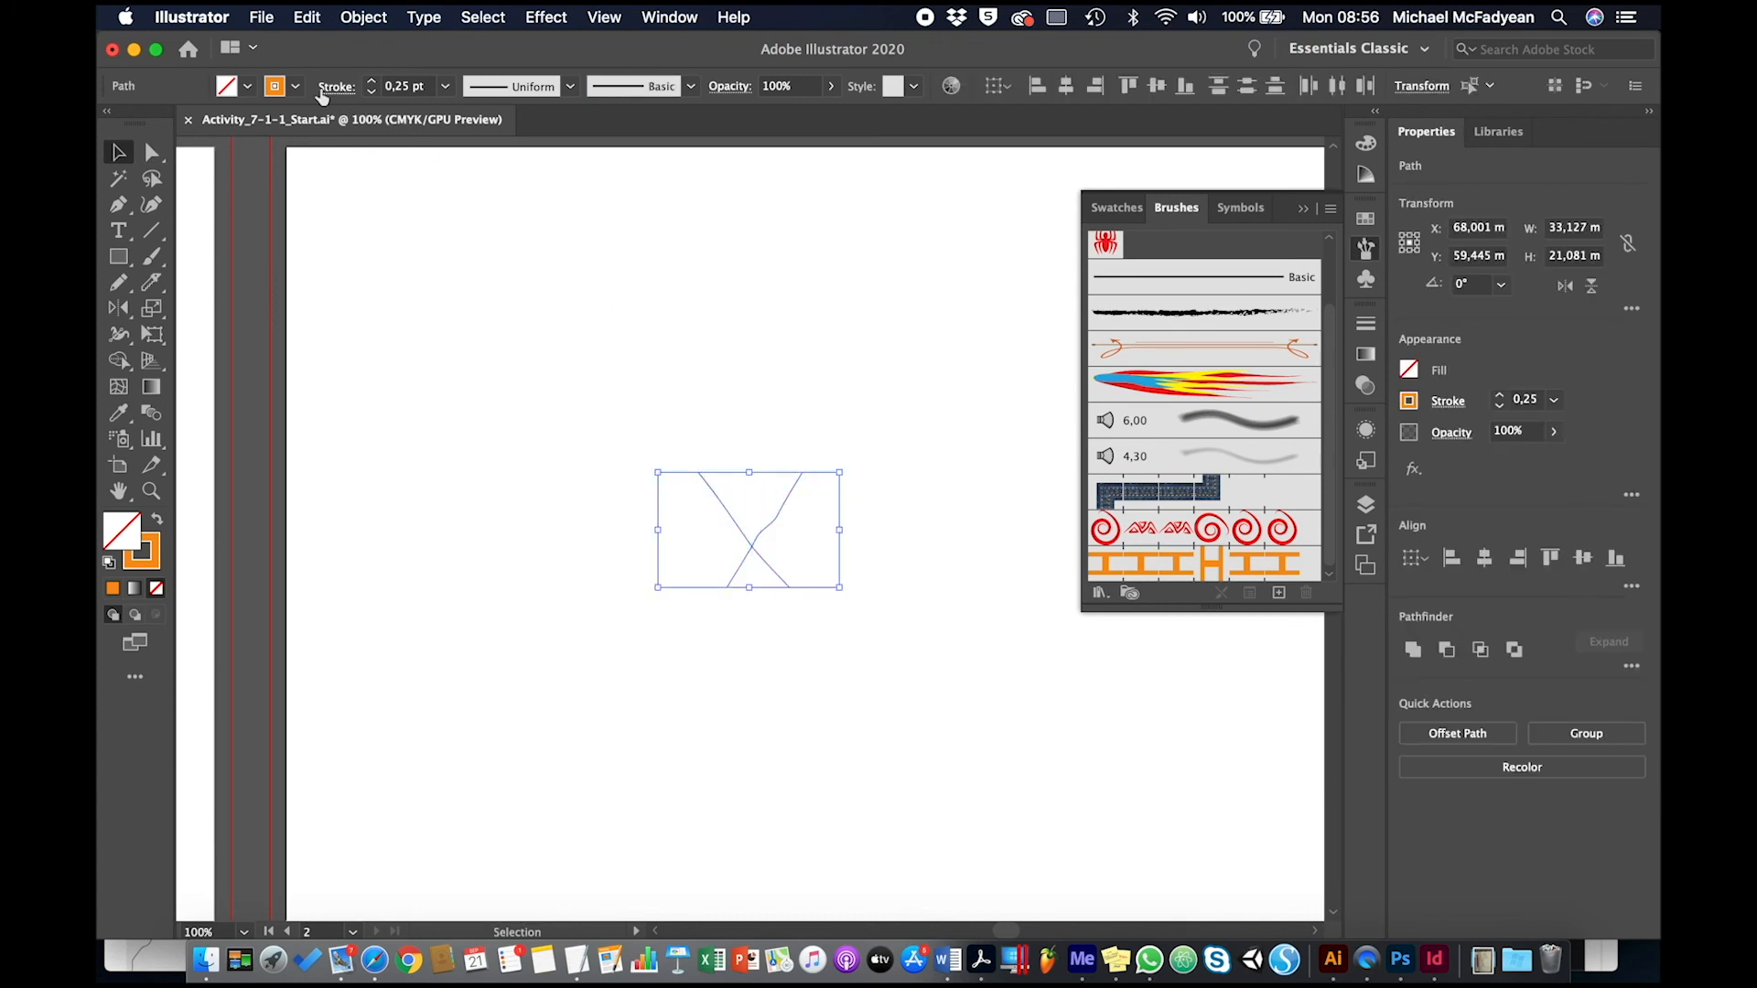
{"action": "left_click", "coordinate": [156, 517]}
{"action": "left_click", "coordinate": [757, 393]}
Step: Fill the upper and lower triangular pieces of the sliced rectangle with magenta and remove their stroke
{"action": "left_click", "coordinate": [750, 475]}
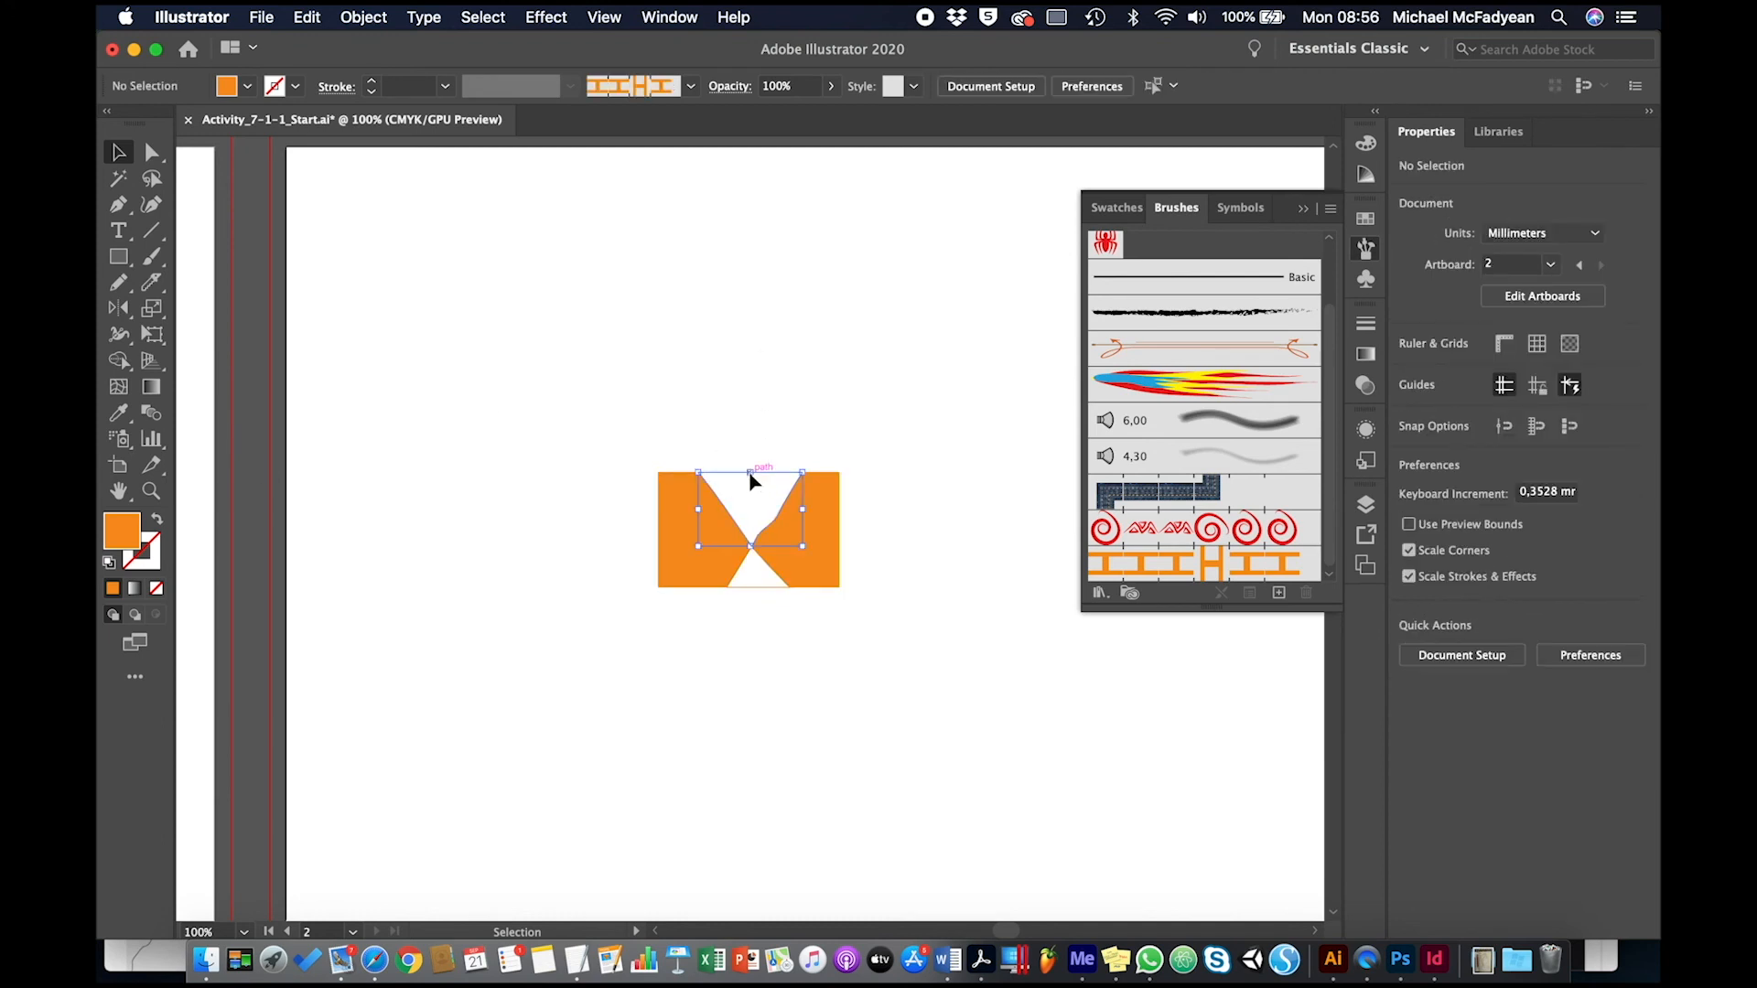
{"action": "left_click", "coordinate": [764, 587], "text": "shift"}
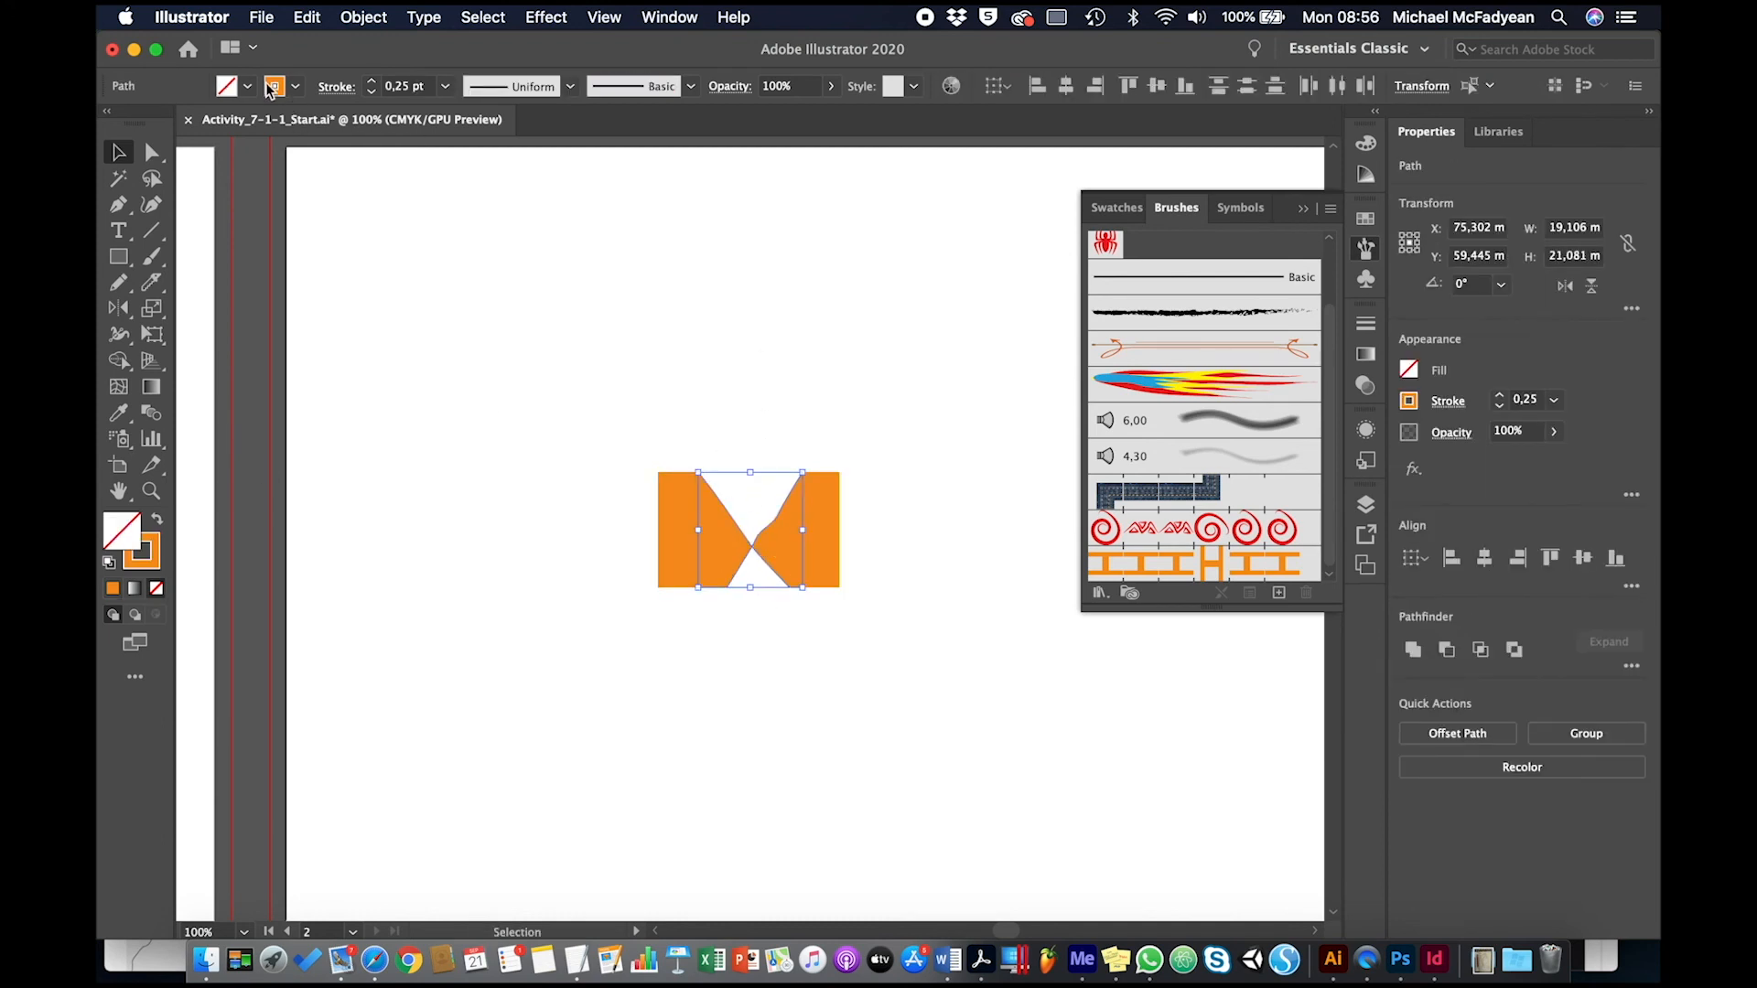
{"action": "left_click", "coordinate": [157, 520]}
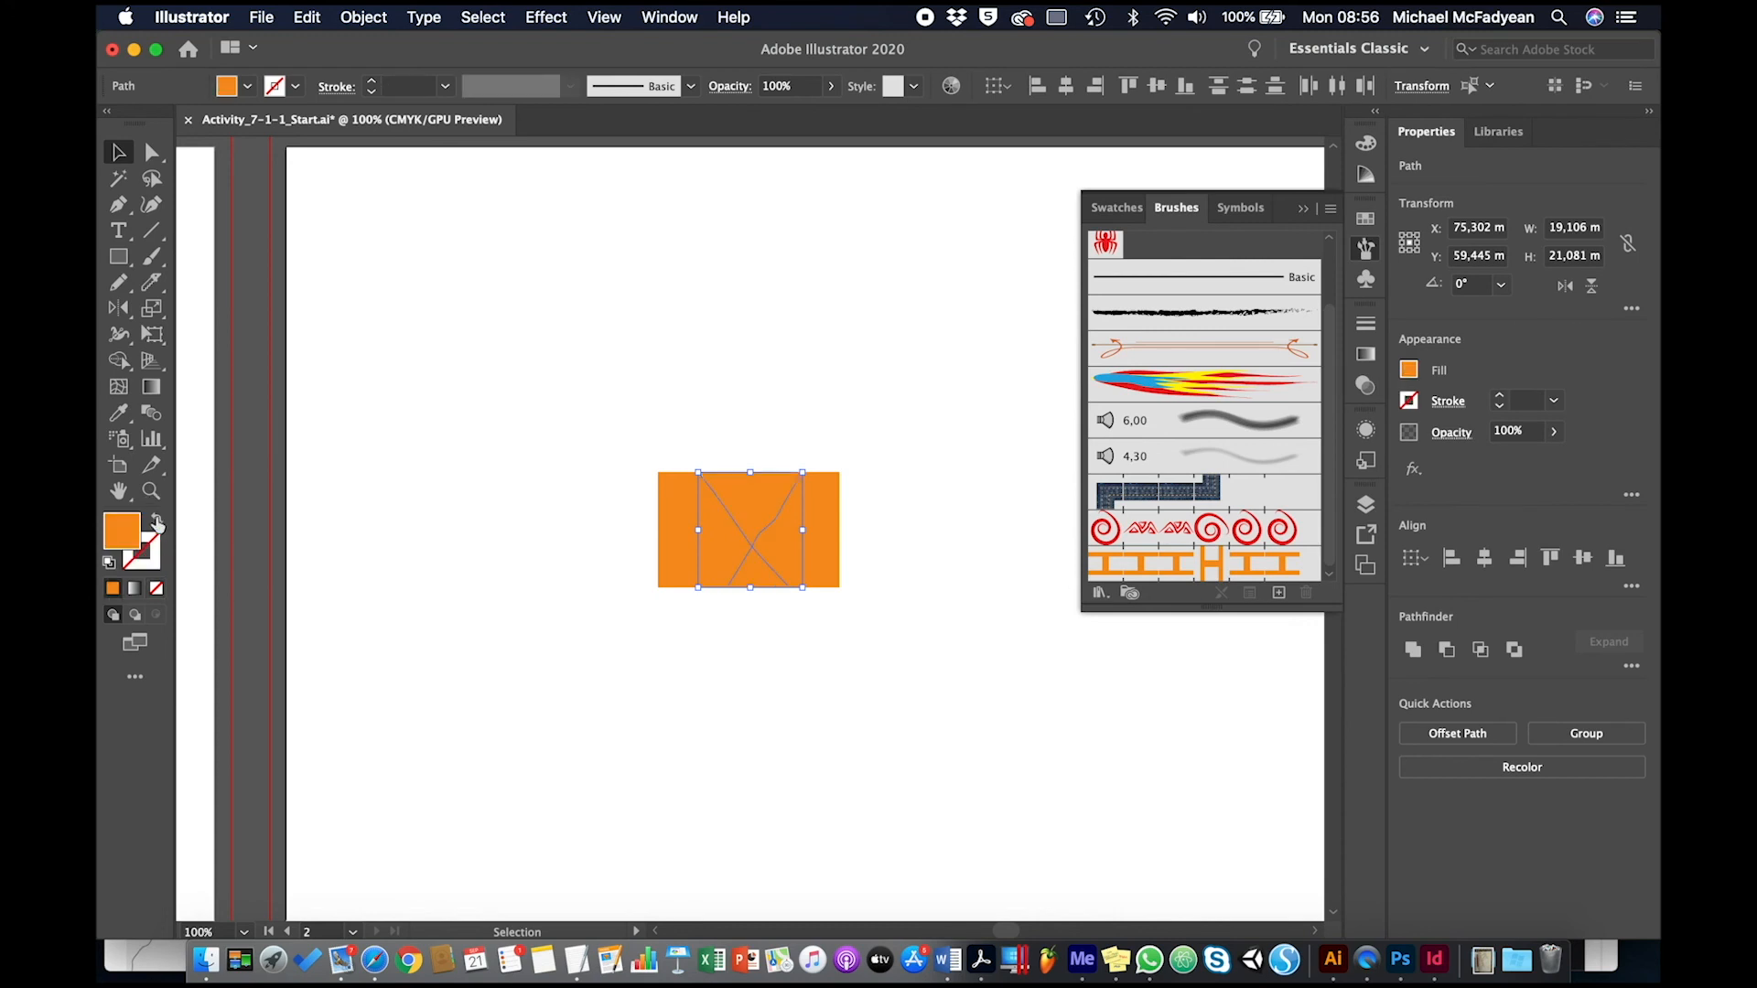
{"action": "left_click", "coordinate": [247, 86]}
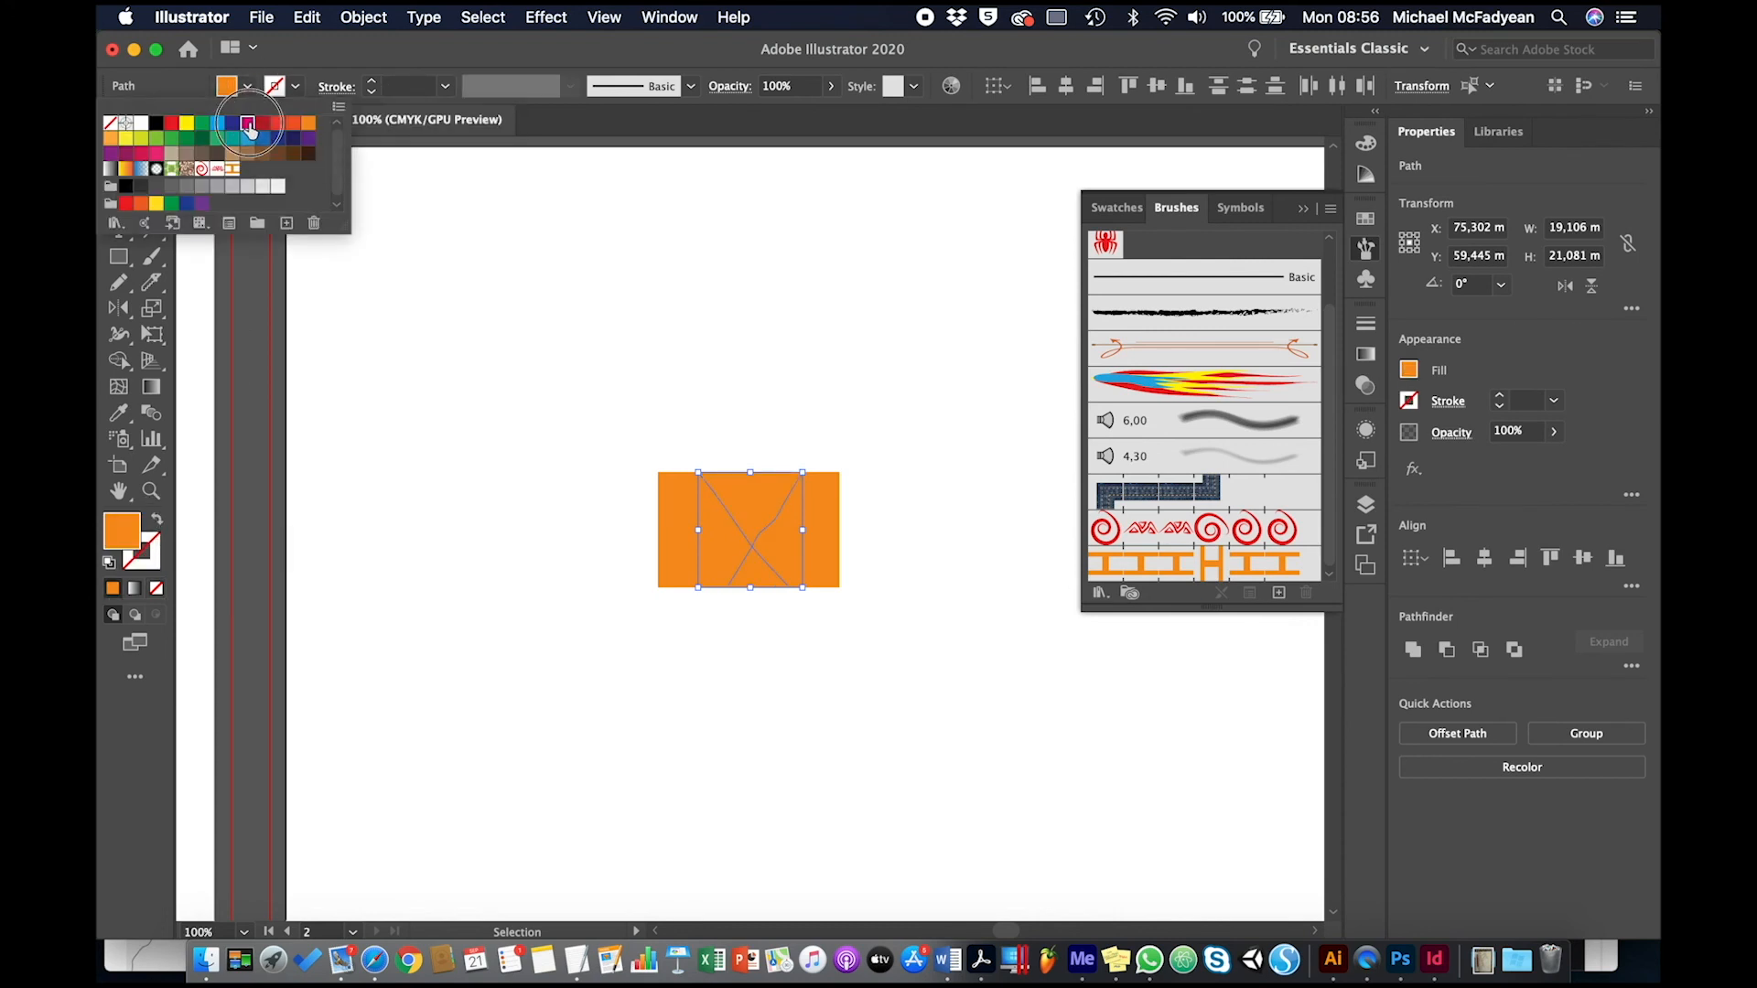
{"action": "left_click", "coordinate": [247, 123]}
{"action": "left_click", "coordinate": [768, 357]}
{"action": "left_click", "coordinate": [732, 393]}
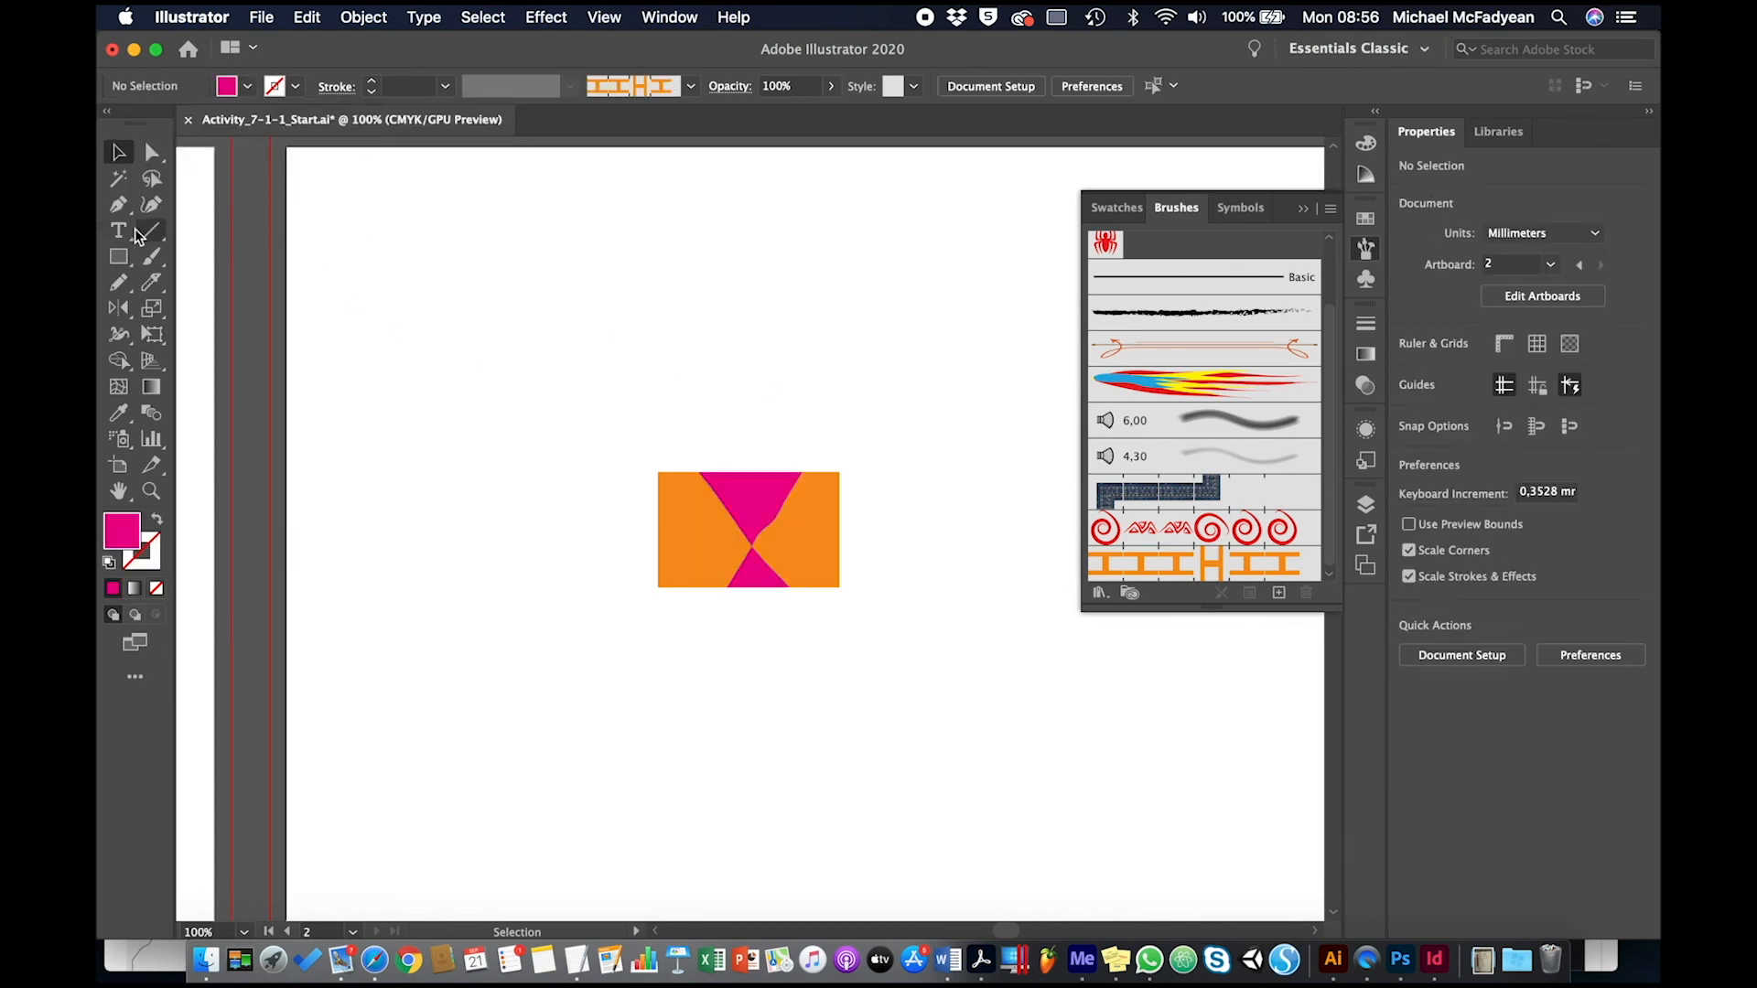
Step: Draw a magenta rectangle about 42 mm wide and 21 mm high left of the sliced one, and reshape its left end into a tapered point with the Pencil
{"action": "left_click", "coordinate": [119, 282]}
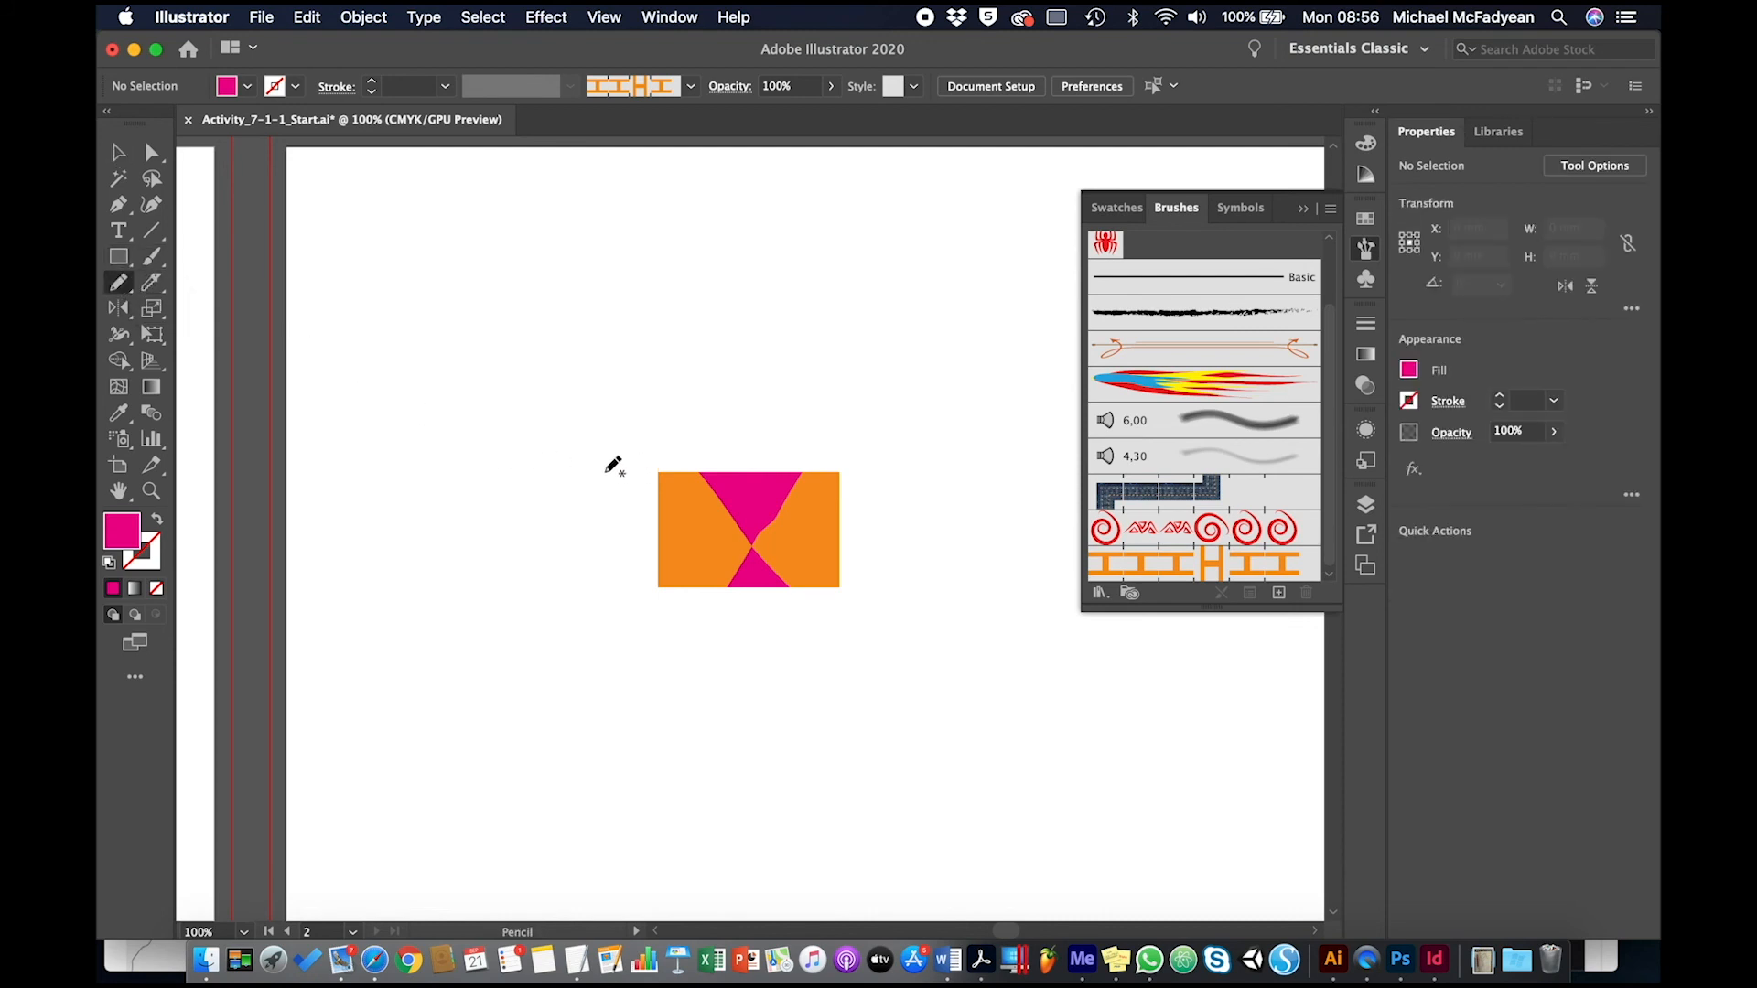
{"action": "left_click", "coordinate": [119, 259]}
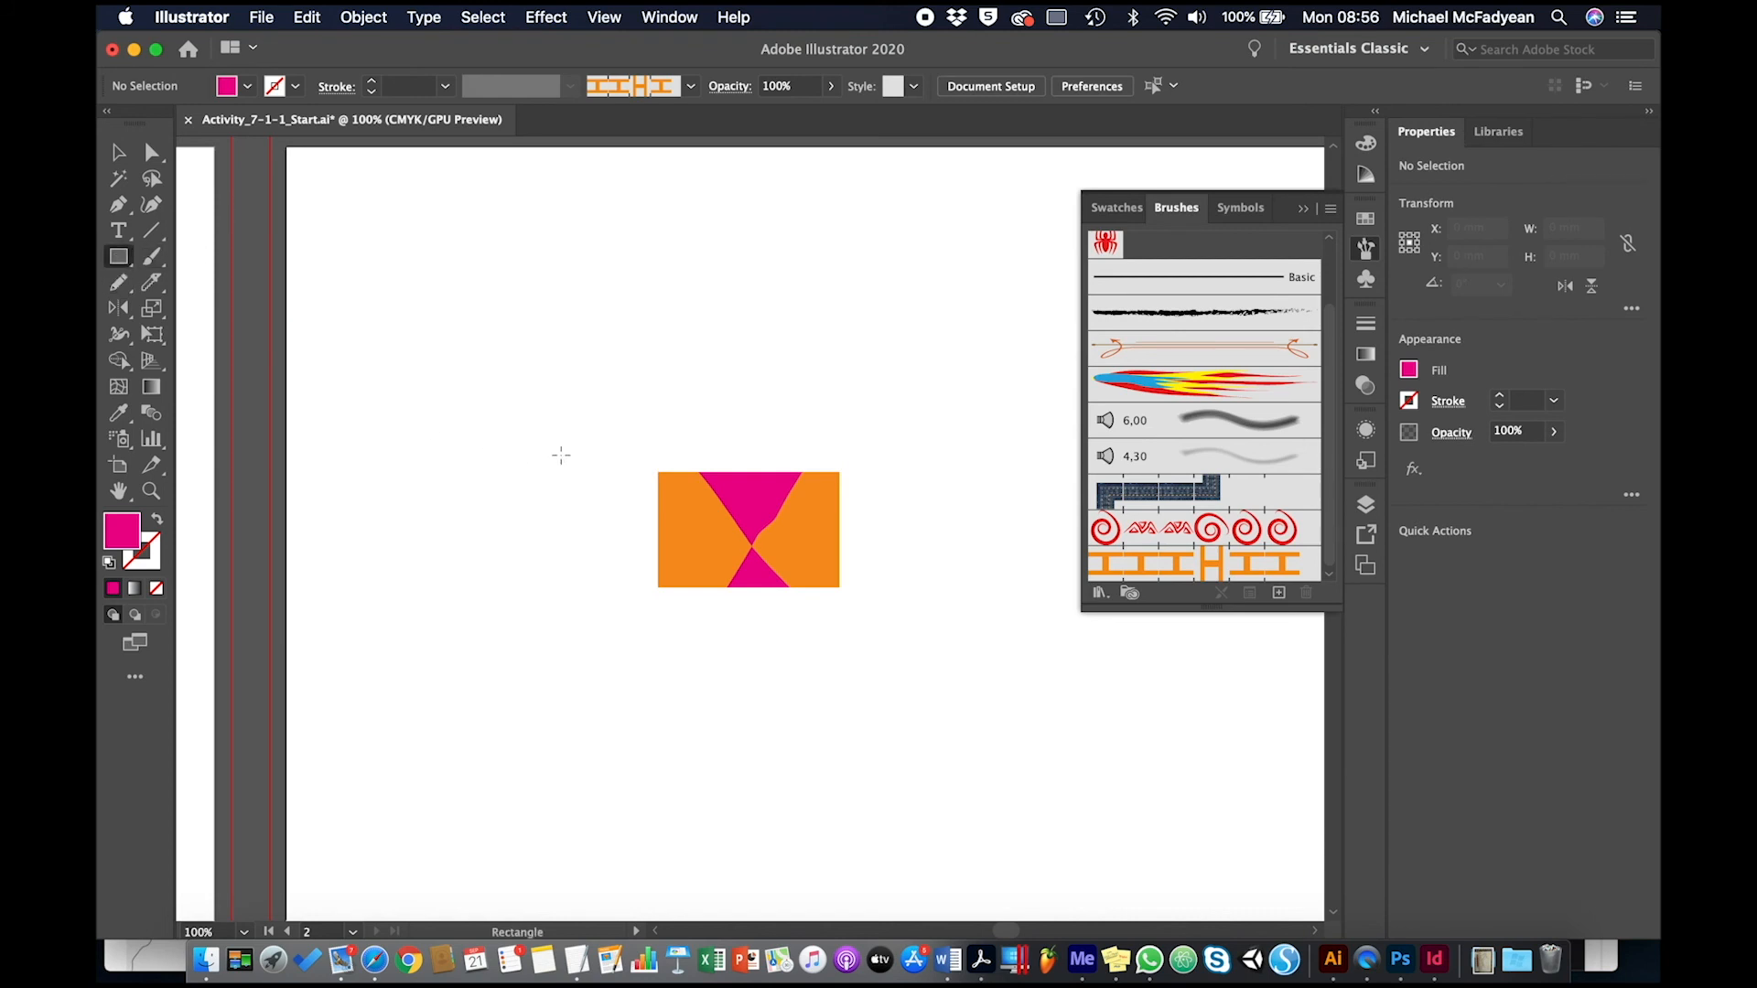
{"action": "left_click_drag", "start_coordinate": [634, 471], "coordinate": [403, 586]}
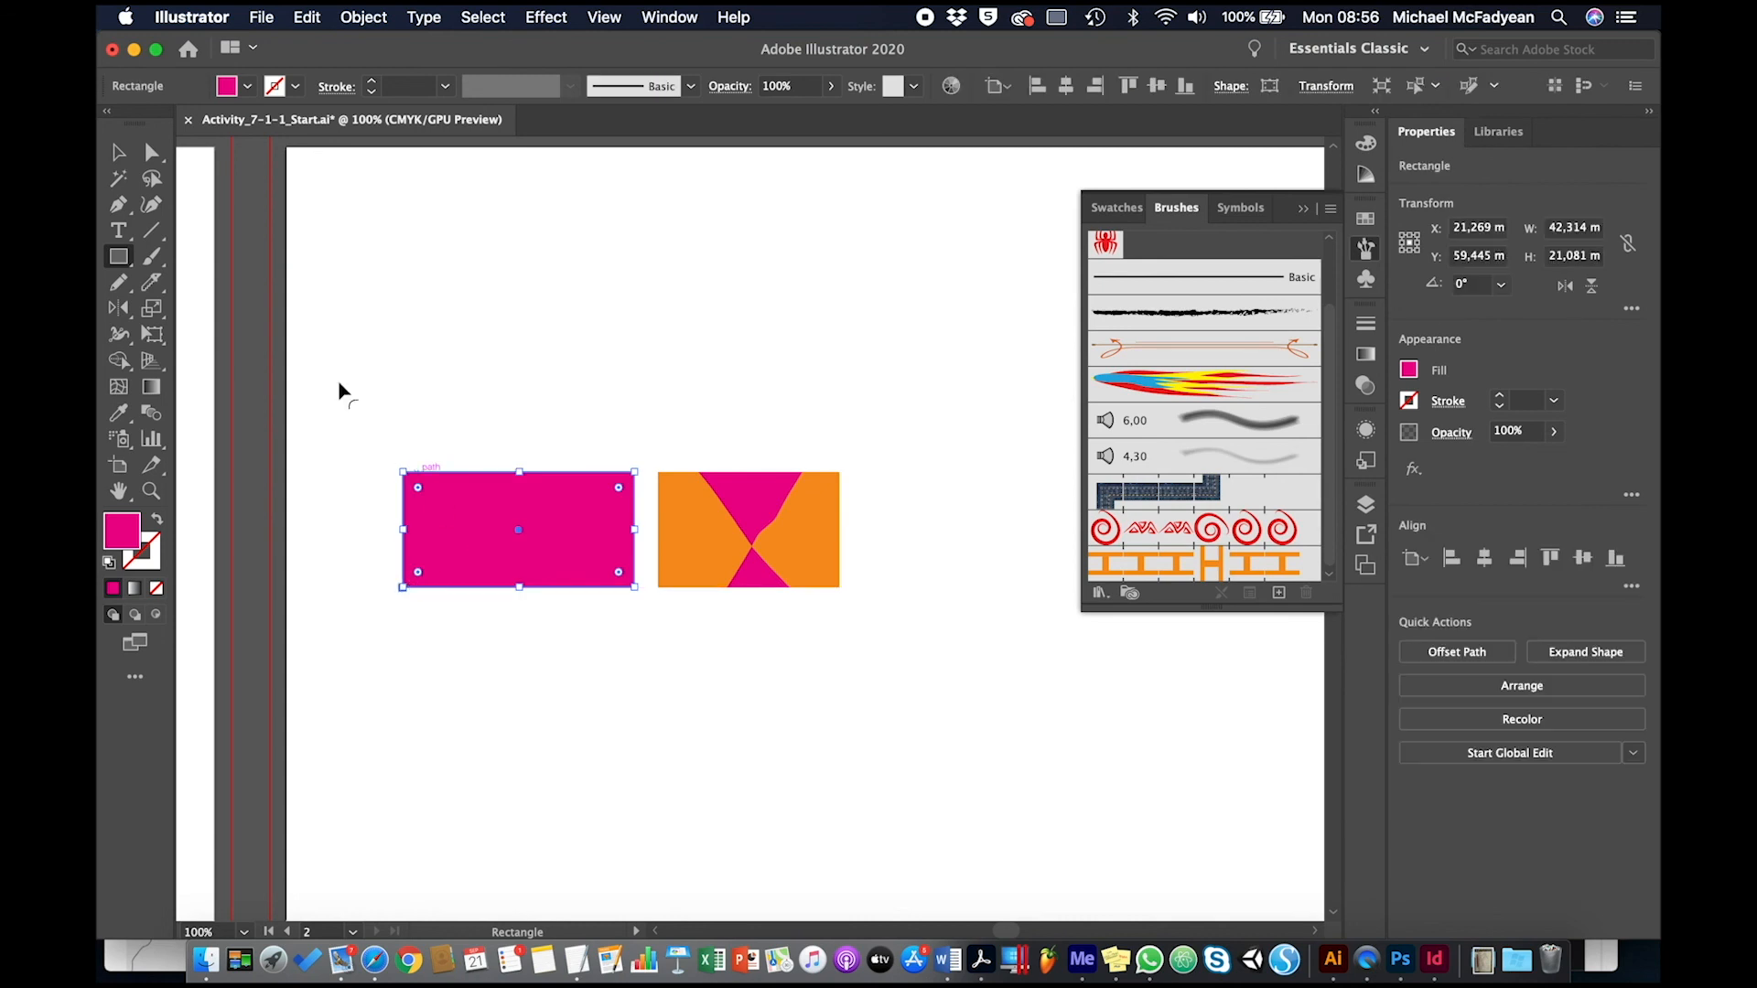
{"action": "left_click", "coordinate": [119, 282]}
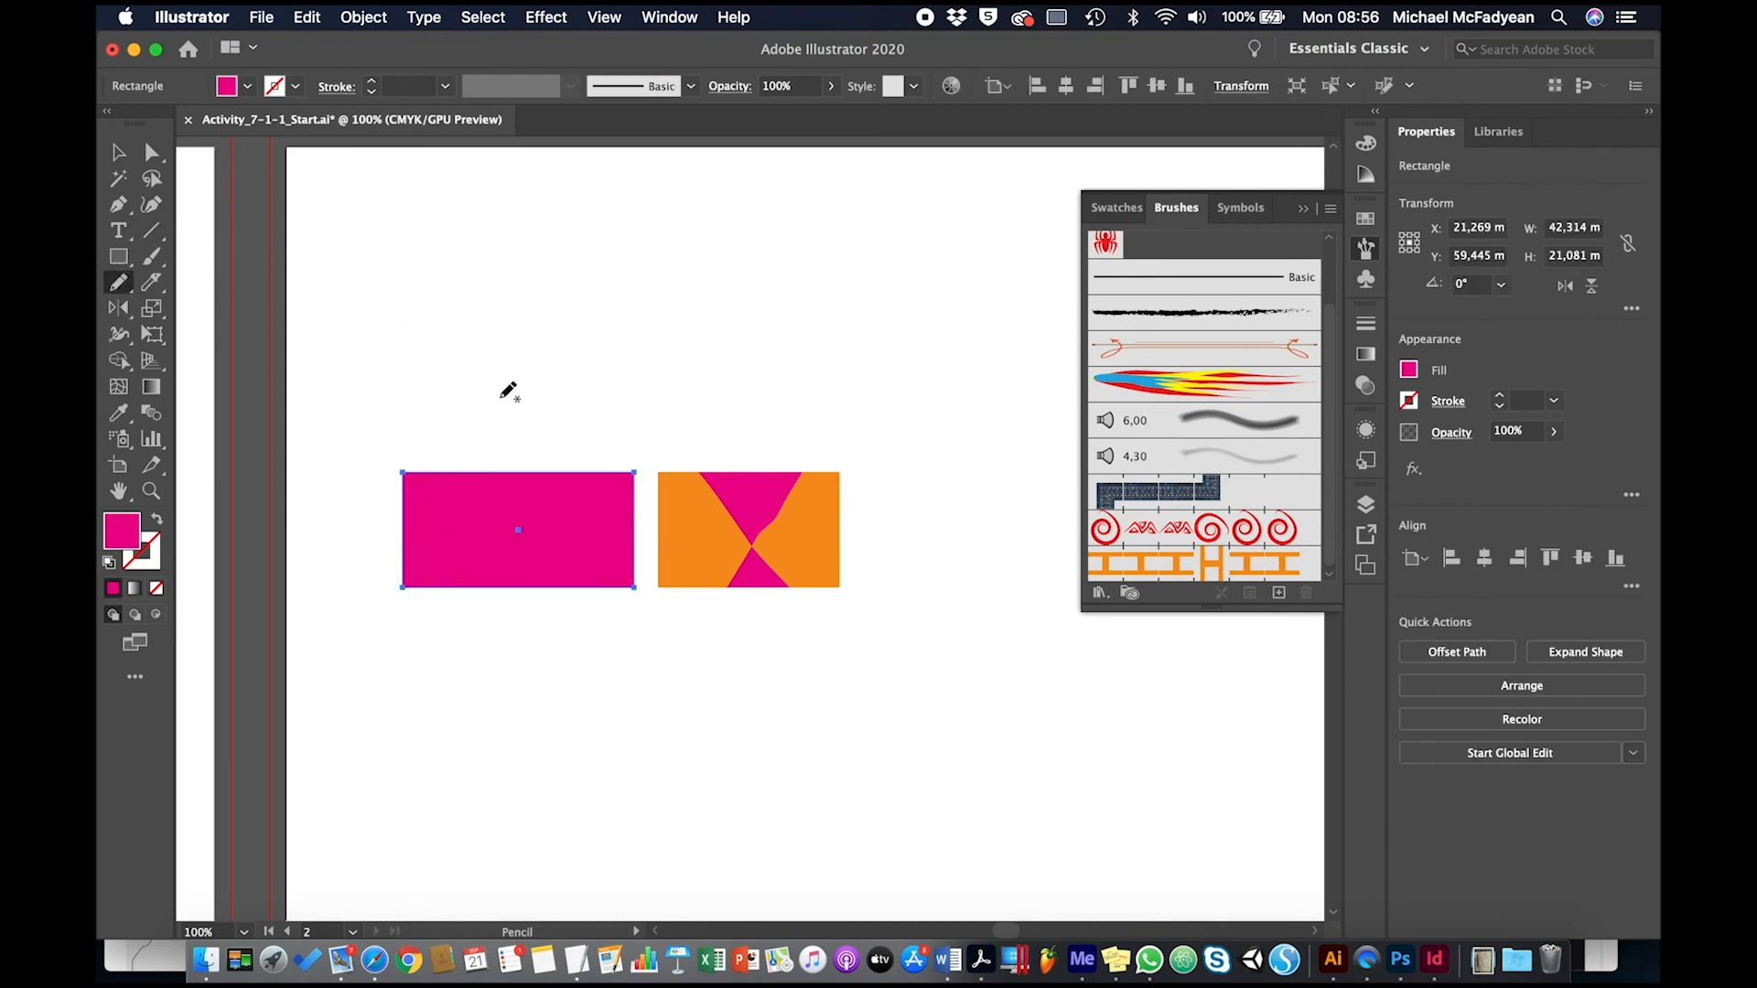
{"action": "mouse_move", "coordinate": [608, 470]}
{"action": "left_mouse_down"}
{"action": "mouse_move", "coordinate": [537, 467]}
{"action": "mouse_move", "coordinate": [427, 514]}
{"action": "mouse_move", "coordinate": [568, 588]}
{"action": "mouse_move", "coordinate": [608, 589]}
{"action": "left_mouse_up"}
{"action": "left_click", "coordinate": [118, 152]}
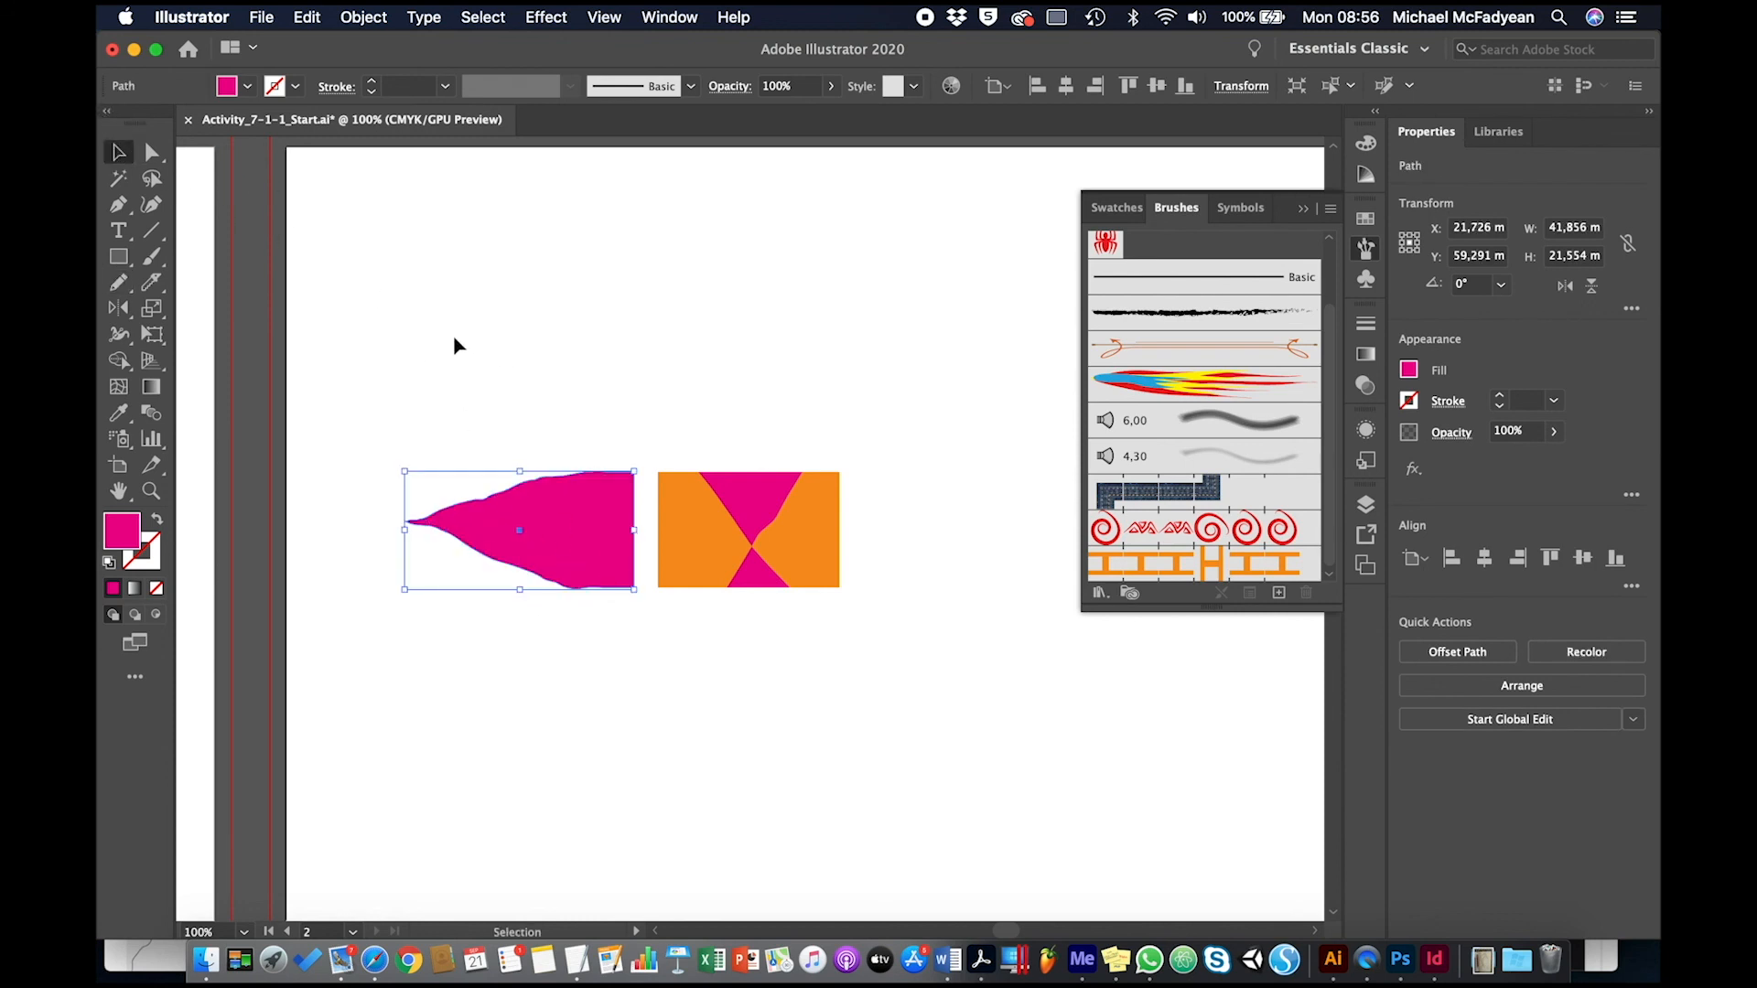
Step: Slice the right end off the tapered magenta shape with a curved Knife cut and fill that piece with the neighbouring orange
{"action": "left_click", "coordinate": [155, 284]}
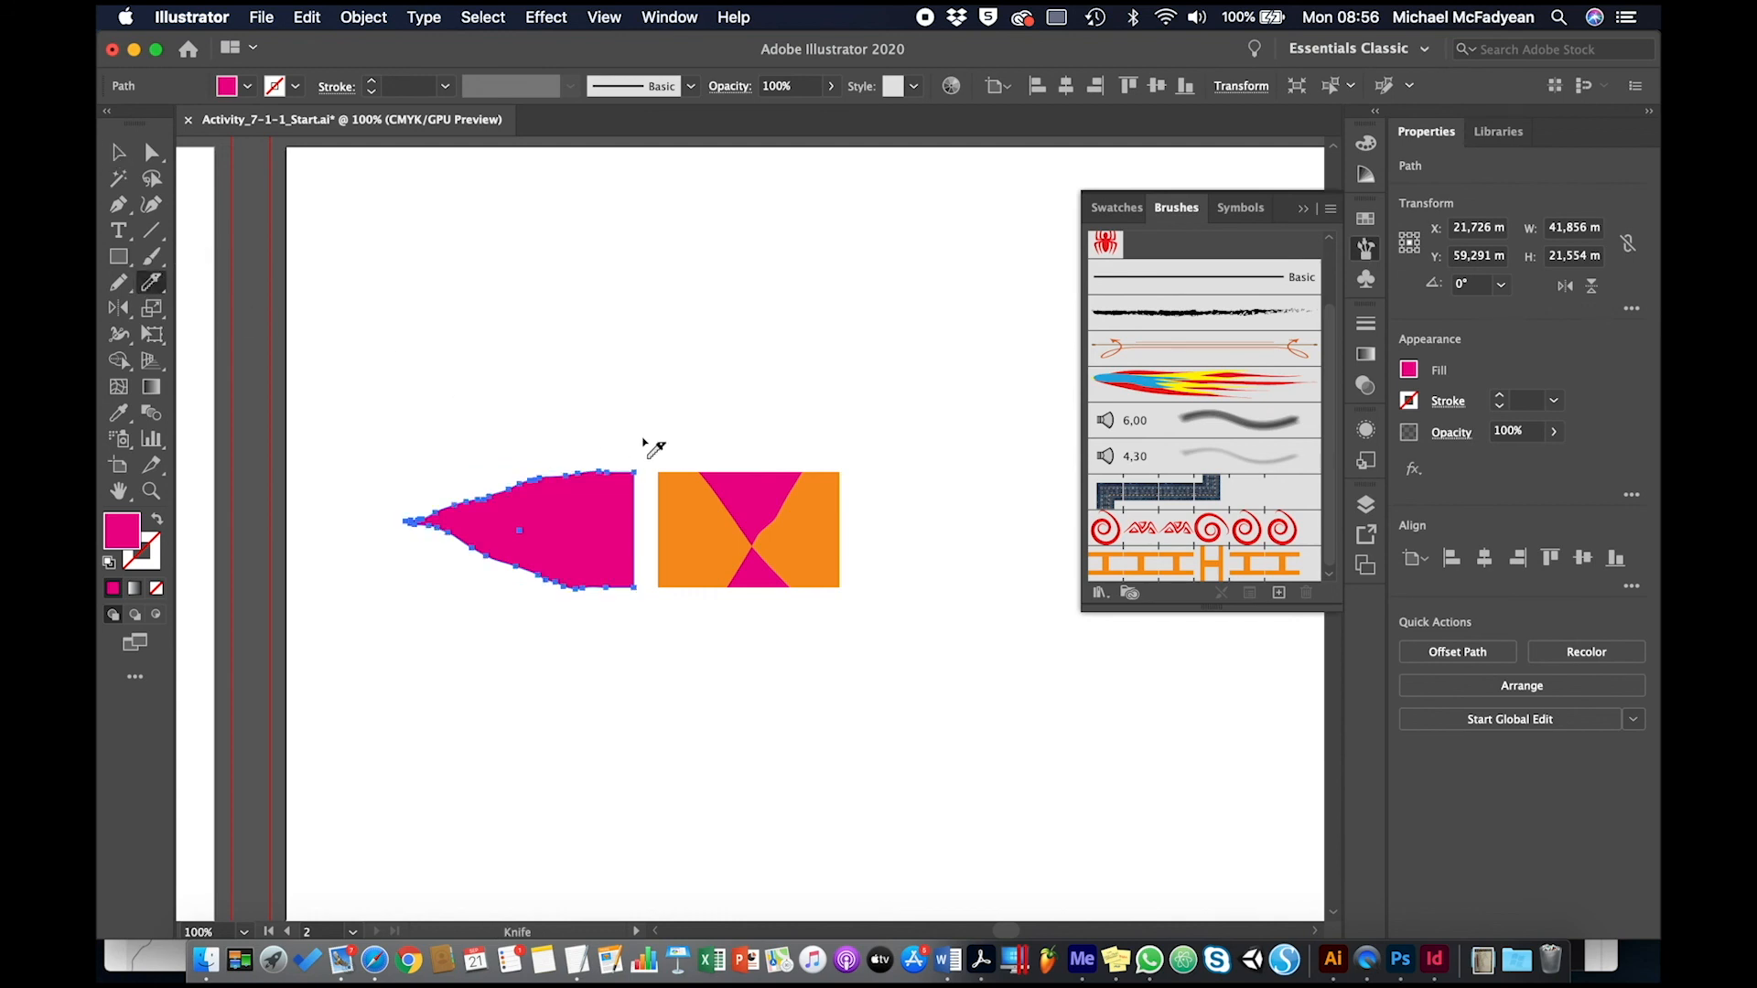
{"action": "mouse_move", "coordinate": [643, 442]}
{"action": "left_mouse_down"}
{"action": "mouse_move", "coordinate": [569, 509]}
{"action": "mouse_move", "coordinate": [667, 613]}
{"action": "left_mouse_up"}
{"action": "left_click", "coordinate": [120, 153]}
{"action": "left_click", "coordinate": [579, 362]}
{"action": "left_click", "coordinate": [618, 485]}
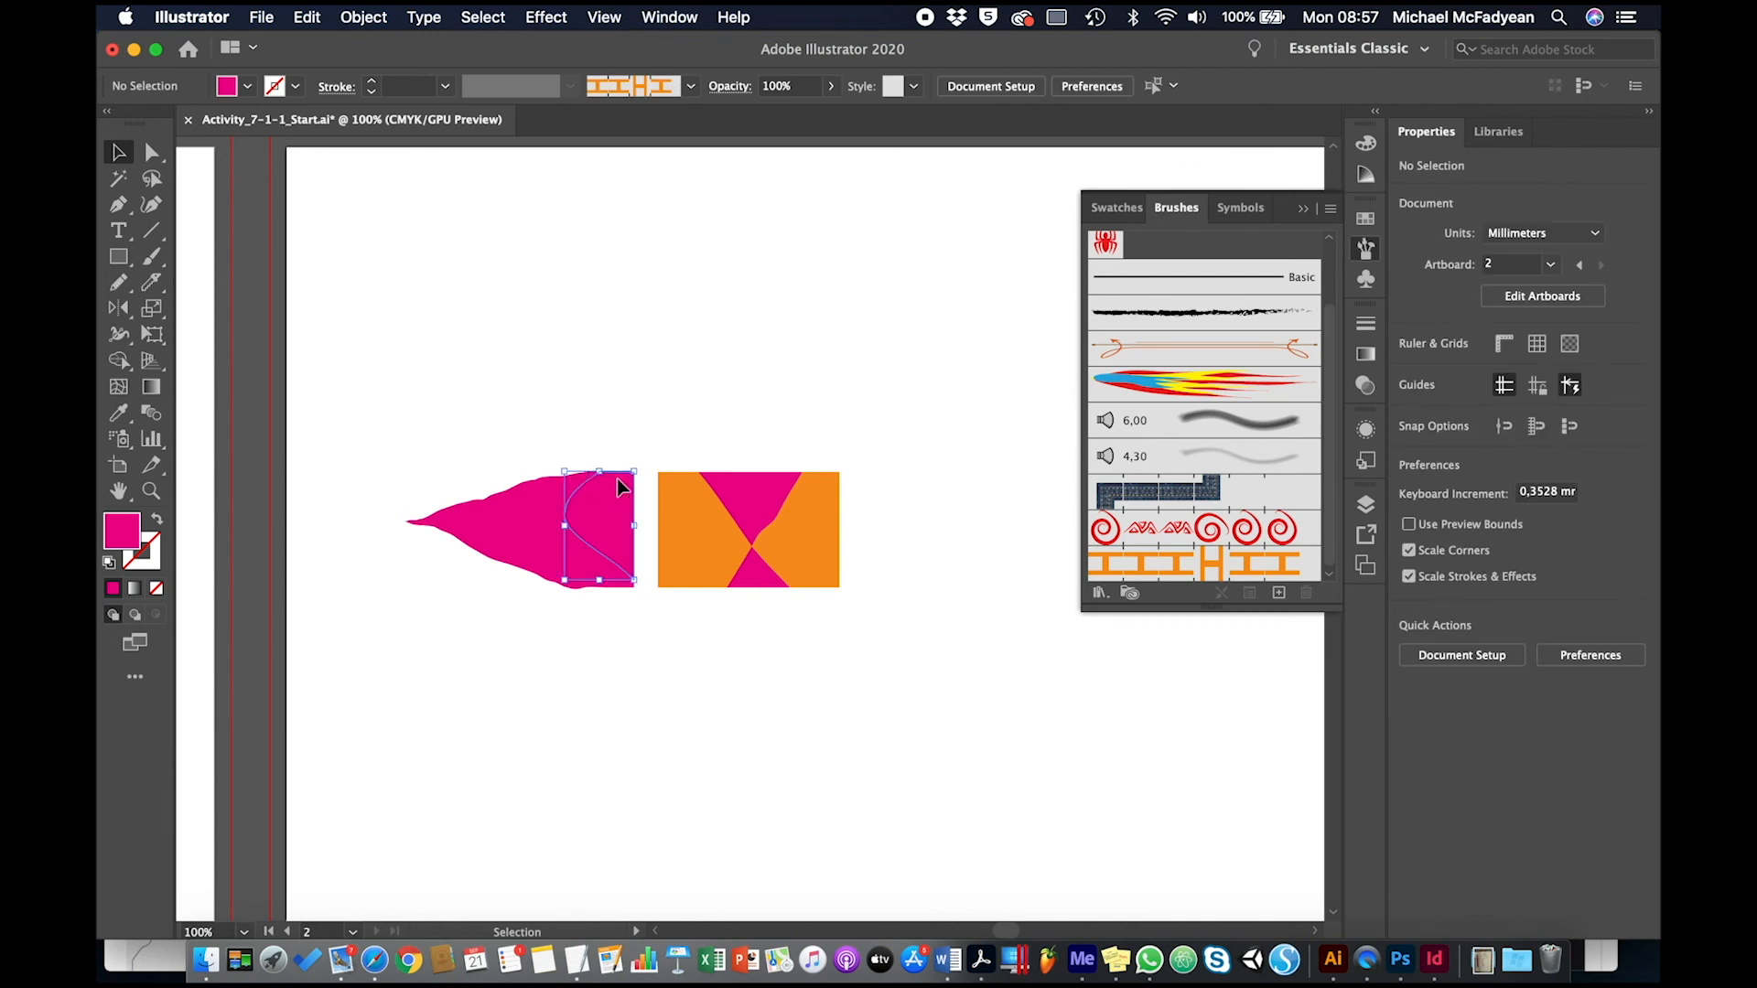
{"action": "key", "text": "i"}
{"action": "left_click", "coordinate": [735, 552]}
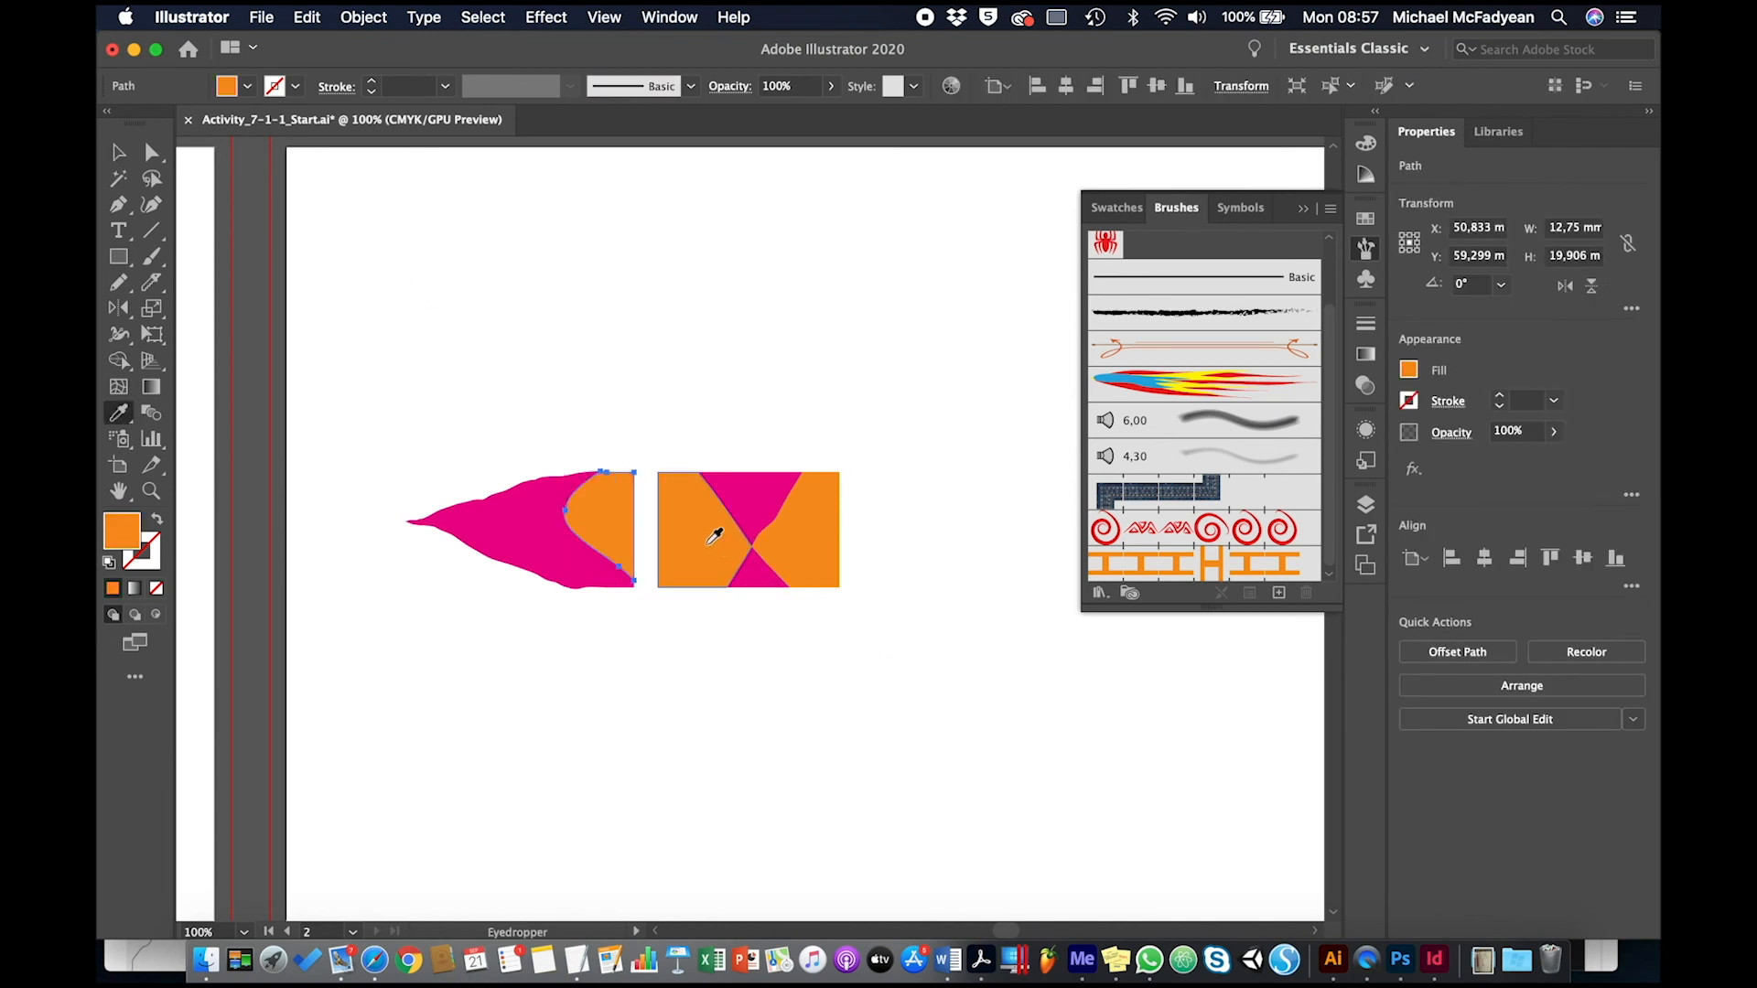
{"action": "left_click", "coordinate": [120, 153]}
{"action": "left_click", "coordinate": [344, 258]}
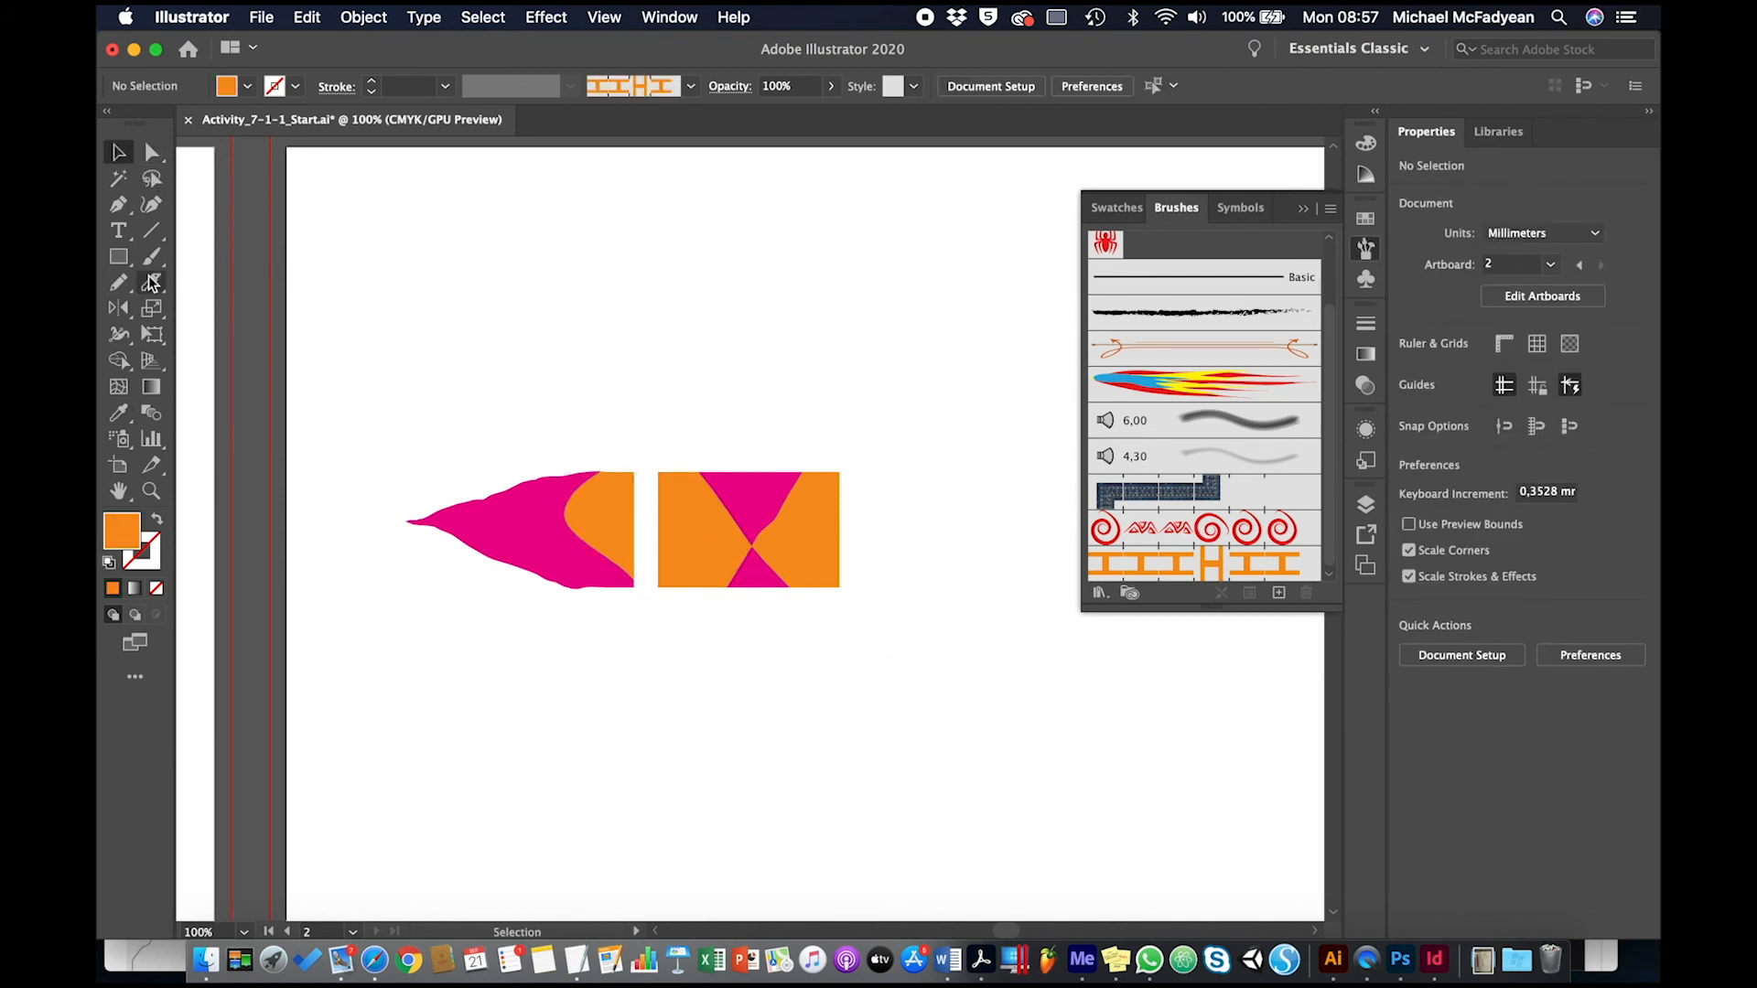
Step: Draw an orange rectangle about 30 mm by 21 mm right of the middle one and extend its right end into a wavy, bulging outline with the Pencil
{"action": "left_click", "coordinate": [120, 284]}
{"action": "key", "text": "m"}
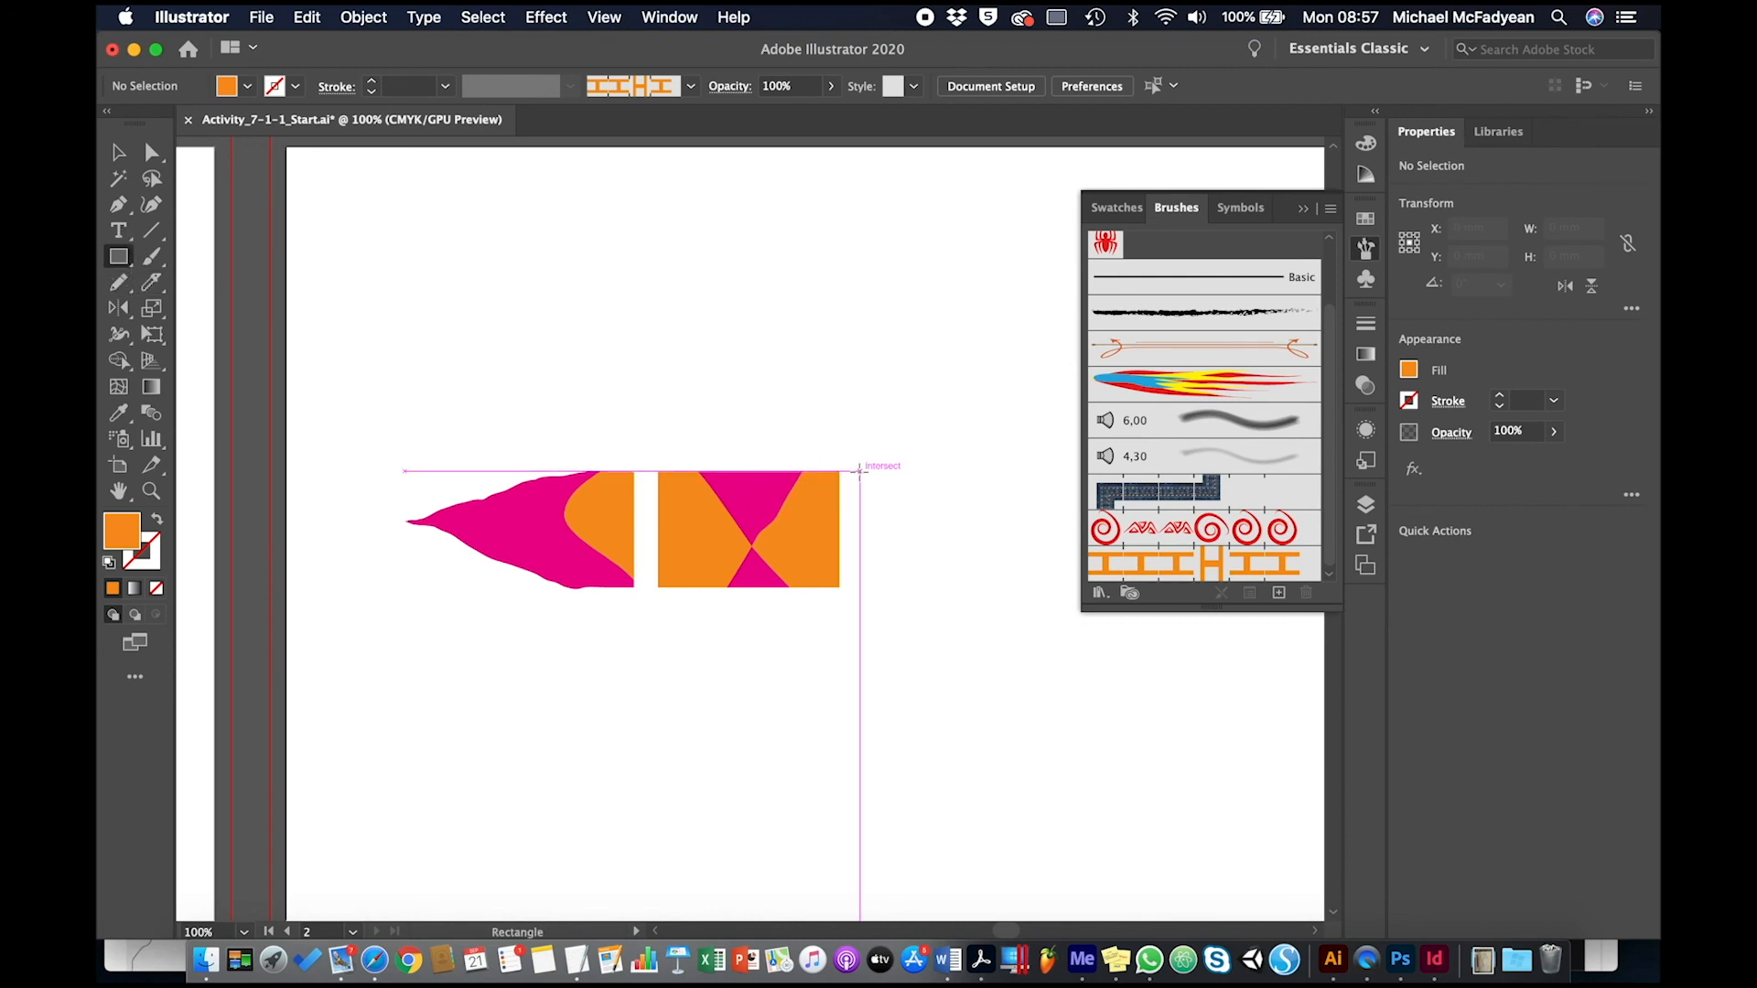
{"action": "mouse_move", "coordinate": [860, 472]}
{"action": "left_mouse_down"}
{"action": "mouse_move", "coordinate": [989, 580]}
{"action": "mouse_move", "coordinate": [1026, 588]}
{"action": "left_mouse_up"}
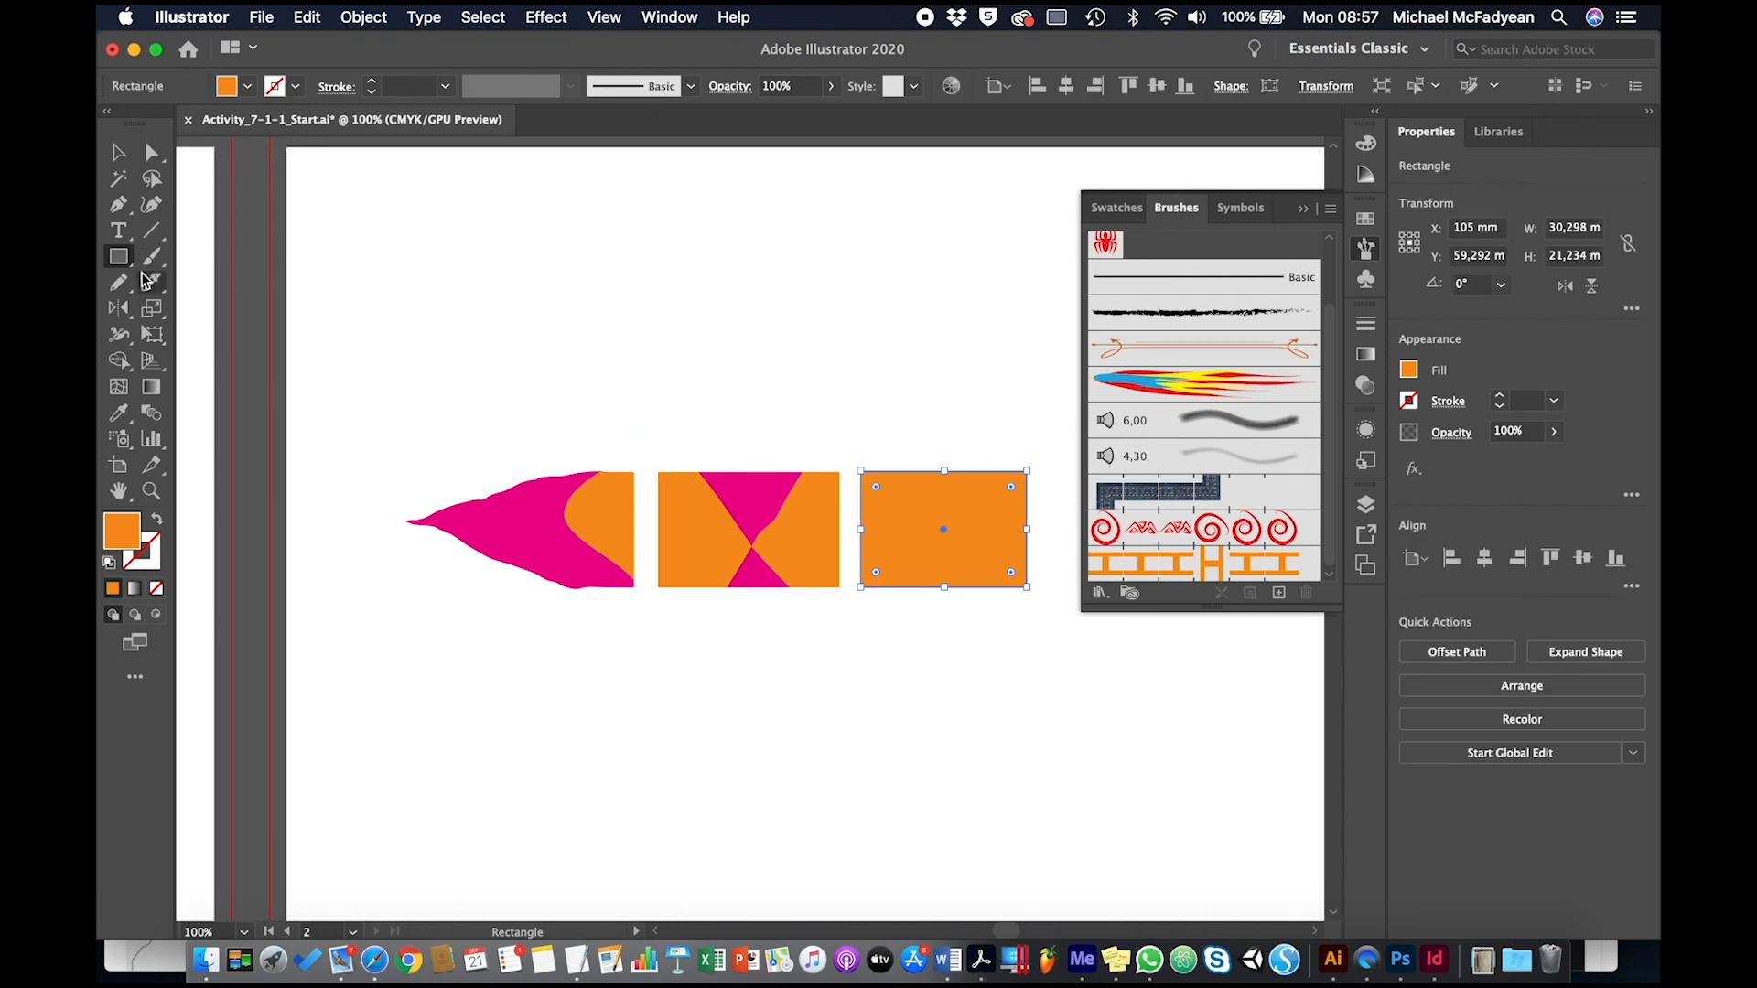
{"action": "left_click", "coordinate": [120, 284]}
{"action": "scroll", "coordinate": [753, 483], "scroll_direction": "right", "scroll_amount": 5}
{"action": "scroll", "coordinate": [753, 484], "scroll_direction": "up", "scroll_amount": 1}
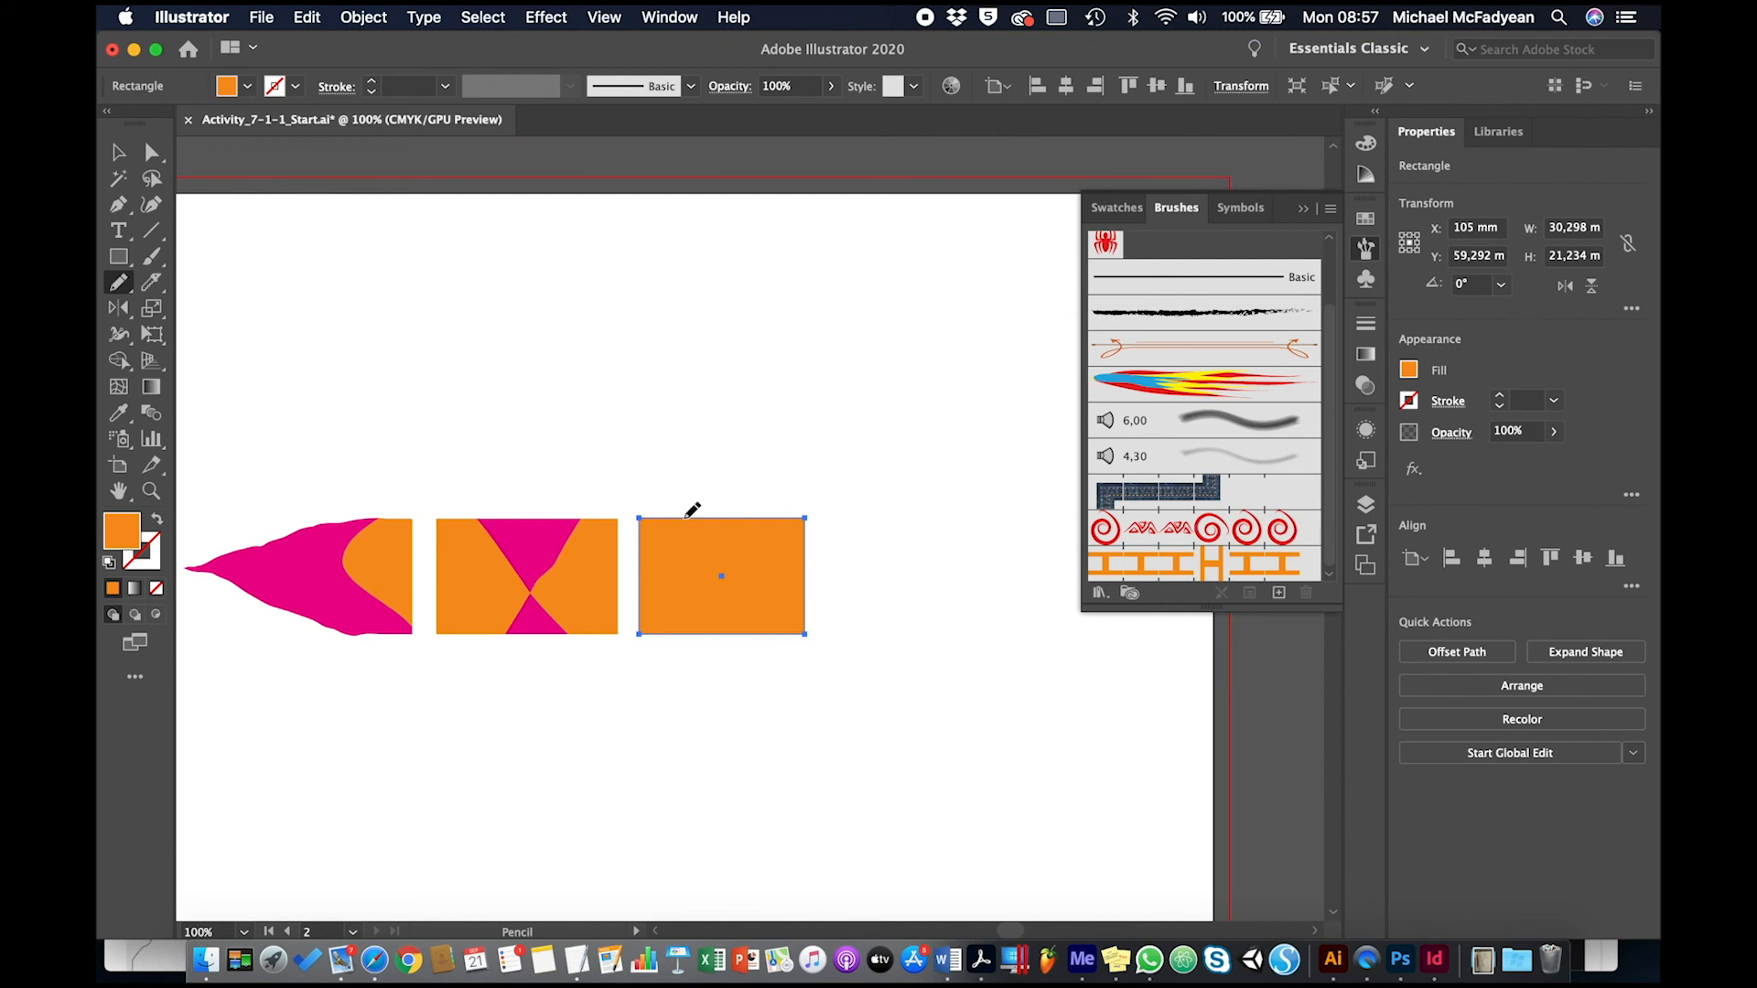
{"action": "mouse_move", "coordinate": [686, 517]}
{"action": "left_mouse_down"}
{"action": "mouse_move", "coordinate": [768, 494]}
{"action": "mouse_move", "coordinate": [879, 547]}
{"action": "mouse_move", "coordinate": [907, 586]}
{"action": "mouse_move", "coordinate": [891, 633]}
{"action": "mouse_move", "coordinate": [794, 669]}
{"action": "mouse_move", "coordinate": [675, 627]}
{"action": "left_mouse_up"}
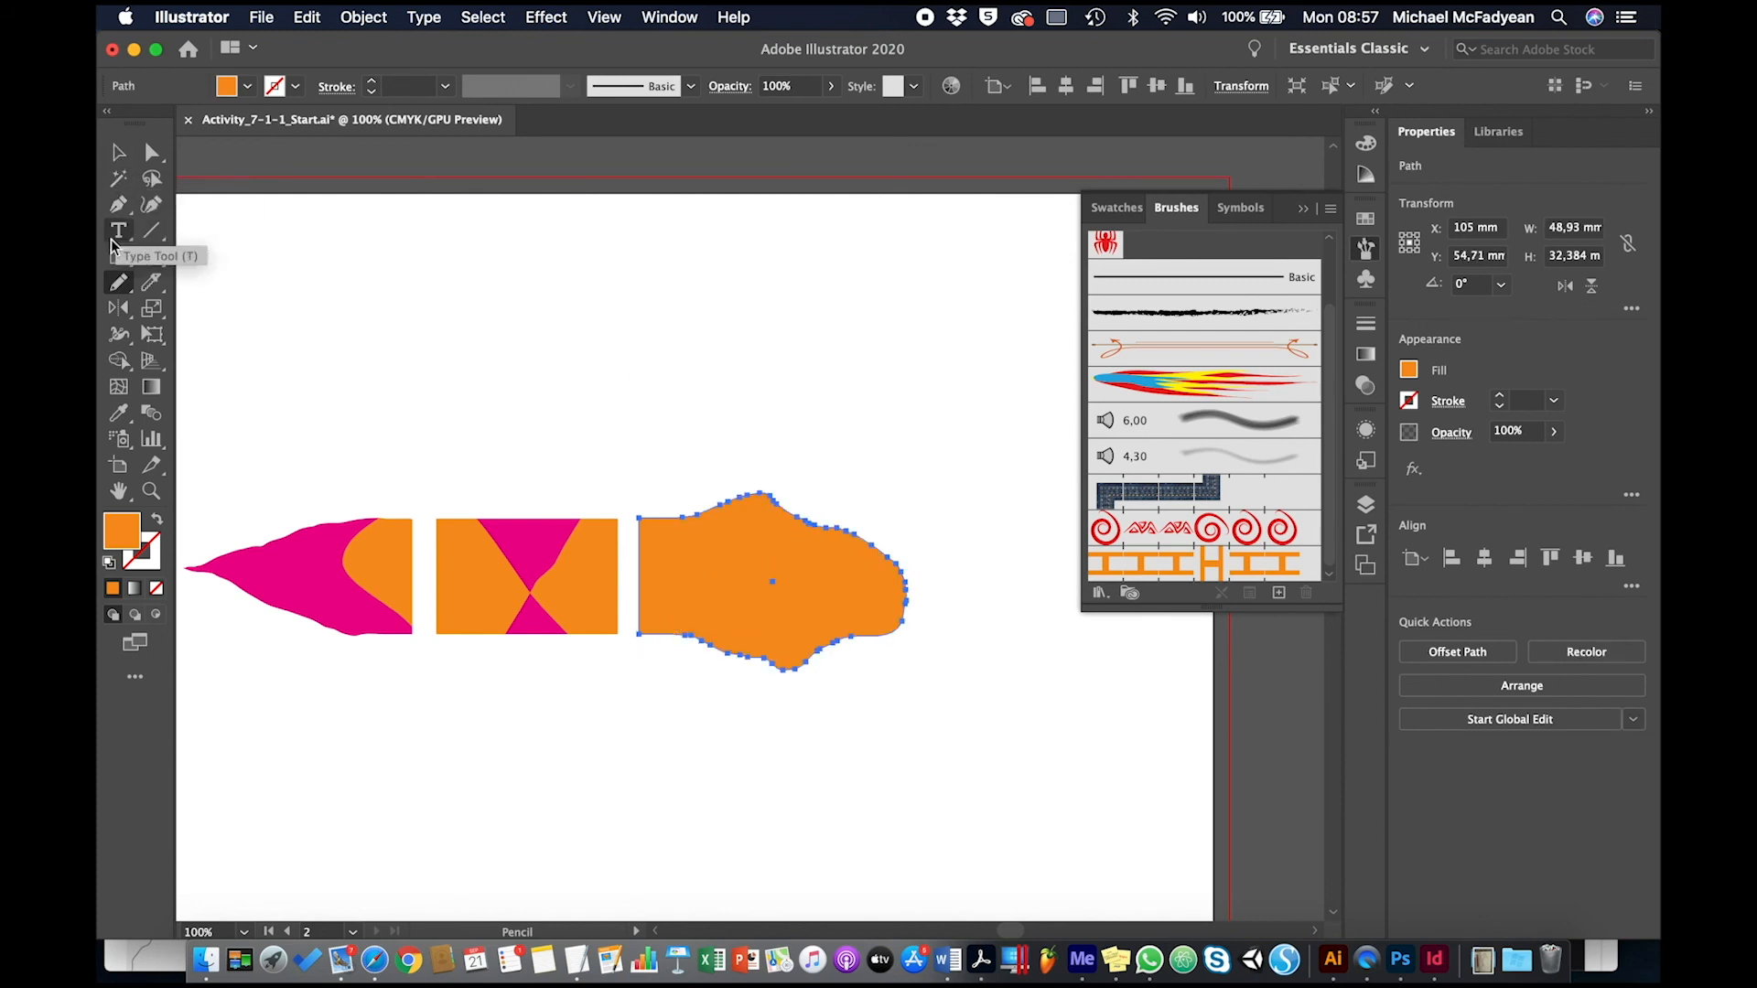
Step: Slice the bulging orange shape with an arrow-shaped Knife cut near its left end and curved cuts on its upper and lower edges
{"action": "left_click", "coordinate": [153, 285]}
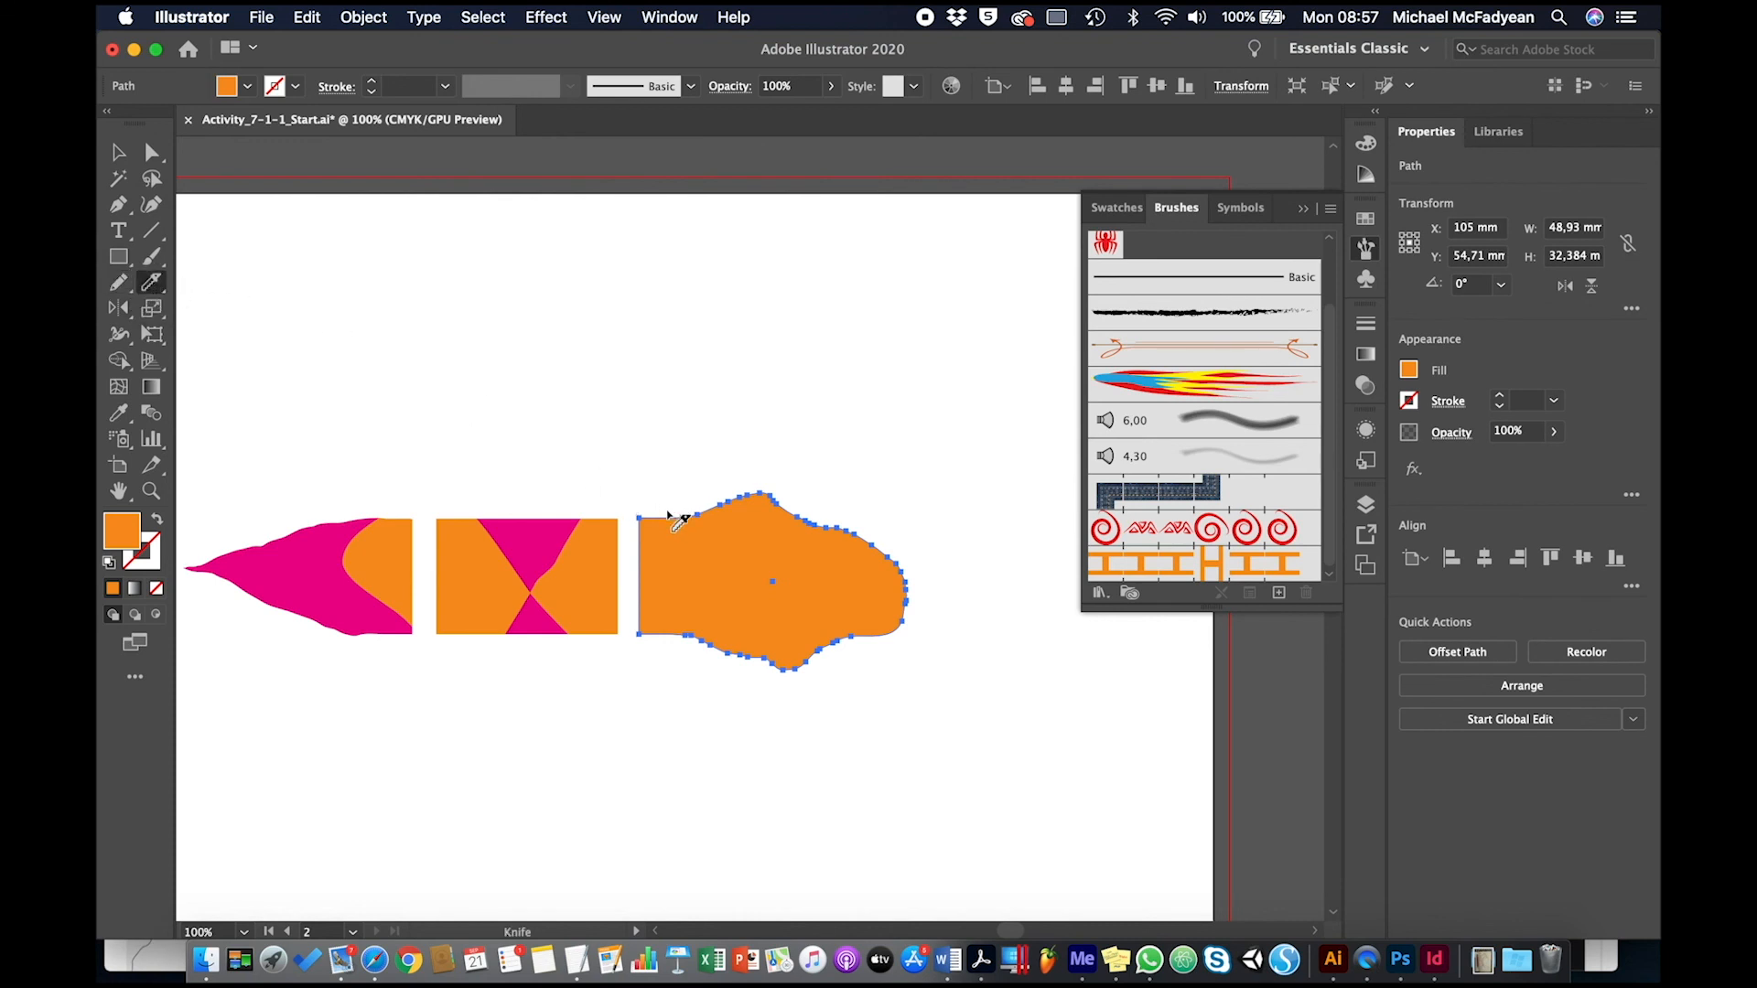
{"action": "mouse_move", "coordinate": [674, 519]}
{"action": "left_mouse_down"}
{"action": "mouse_move", "coordinate": [731, 593]}
{"action": "mouse_move", "coordinate": [645, 695]}
{"action": "left_mouse_up"}
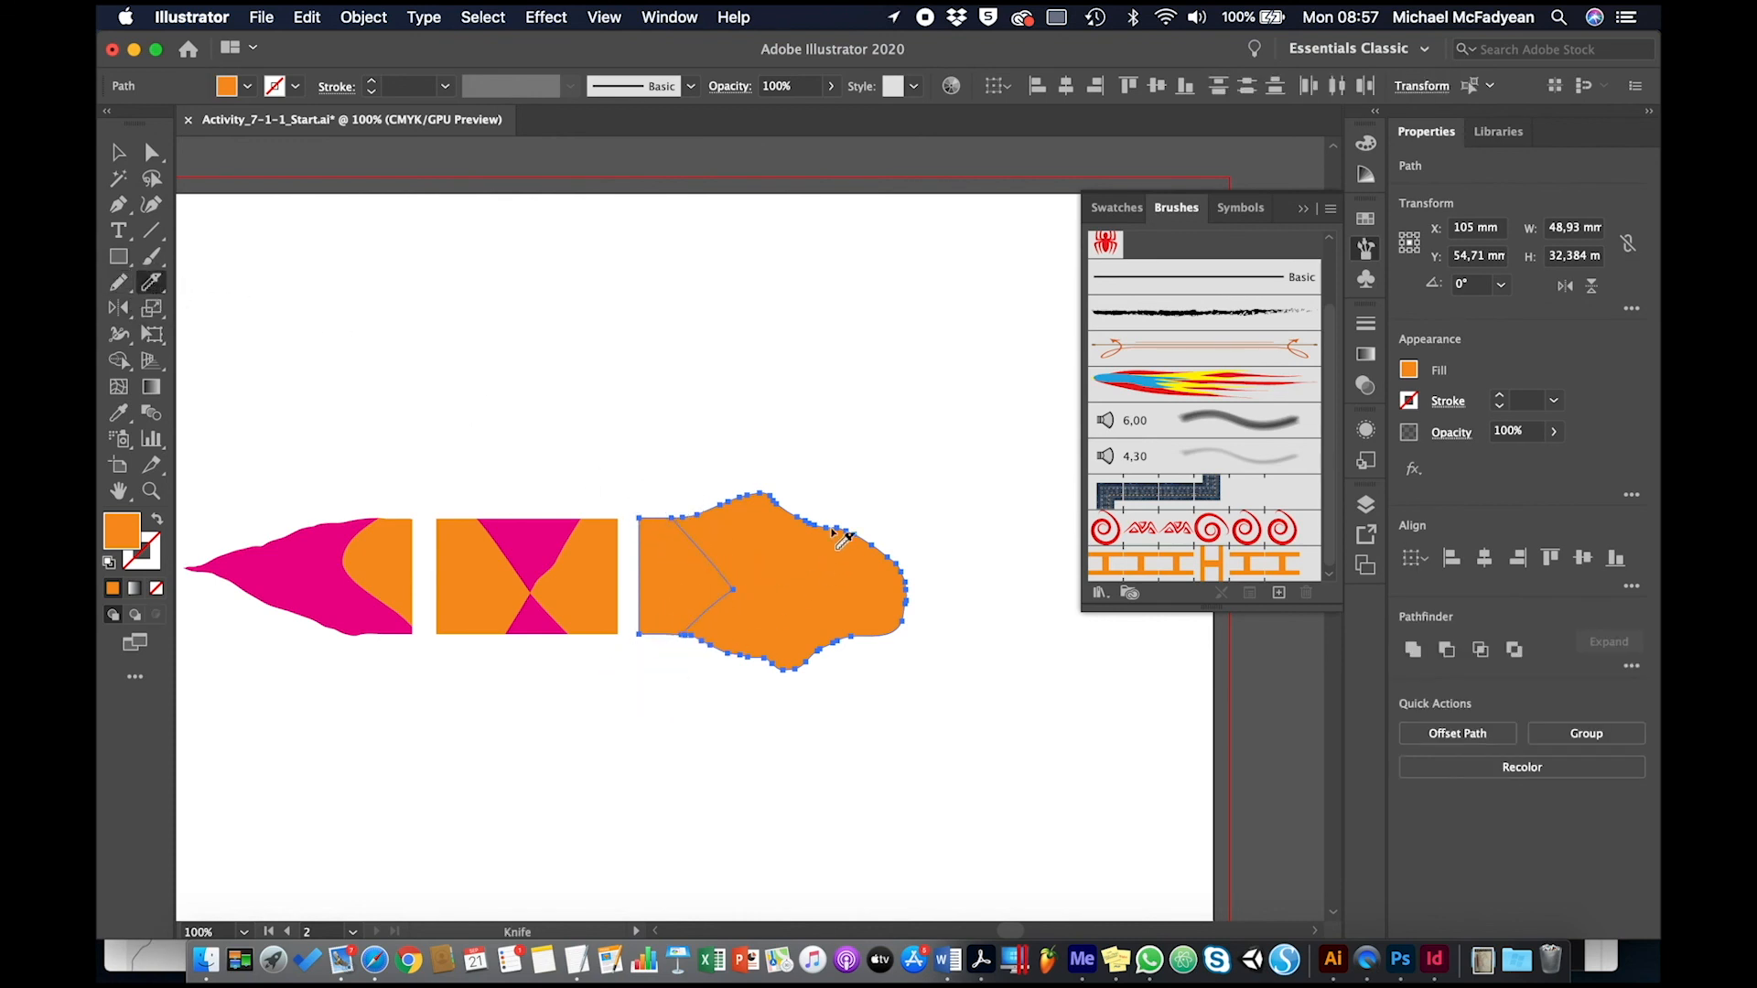
{"action": "mouse_move", "coordinate": [802, 486]}
{"action": "left_mouse_down"}
{"action": "mouse_move", "coordinate": [804, 562]}
{"action": "mouse_move", "coordinate": [860, 511]}
{"action": "left_mouse_up"}
{"action": "mouse_move", "coordinate": [779, 682]}
{"action": "left_mouse_down"}
{"action": "mouse_move", "coordinate": [781, 645]}
{"action": "mouse_move", "coordinate": [814, 618]}
{"action": "mouse_move", "coordinate": [870, 698]}
{"action": "left_mouse_up"}
{"action": "left_click", "coordinate": [129, 160]}
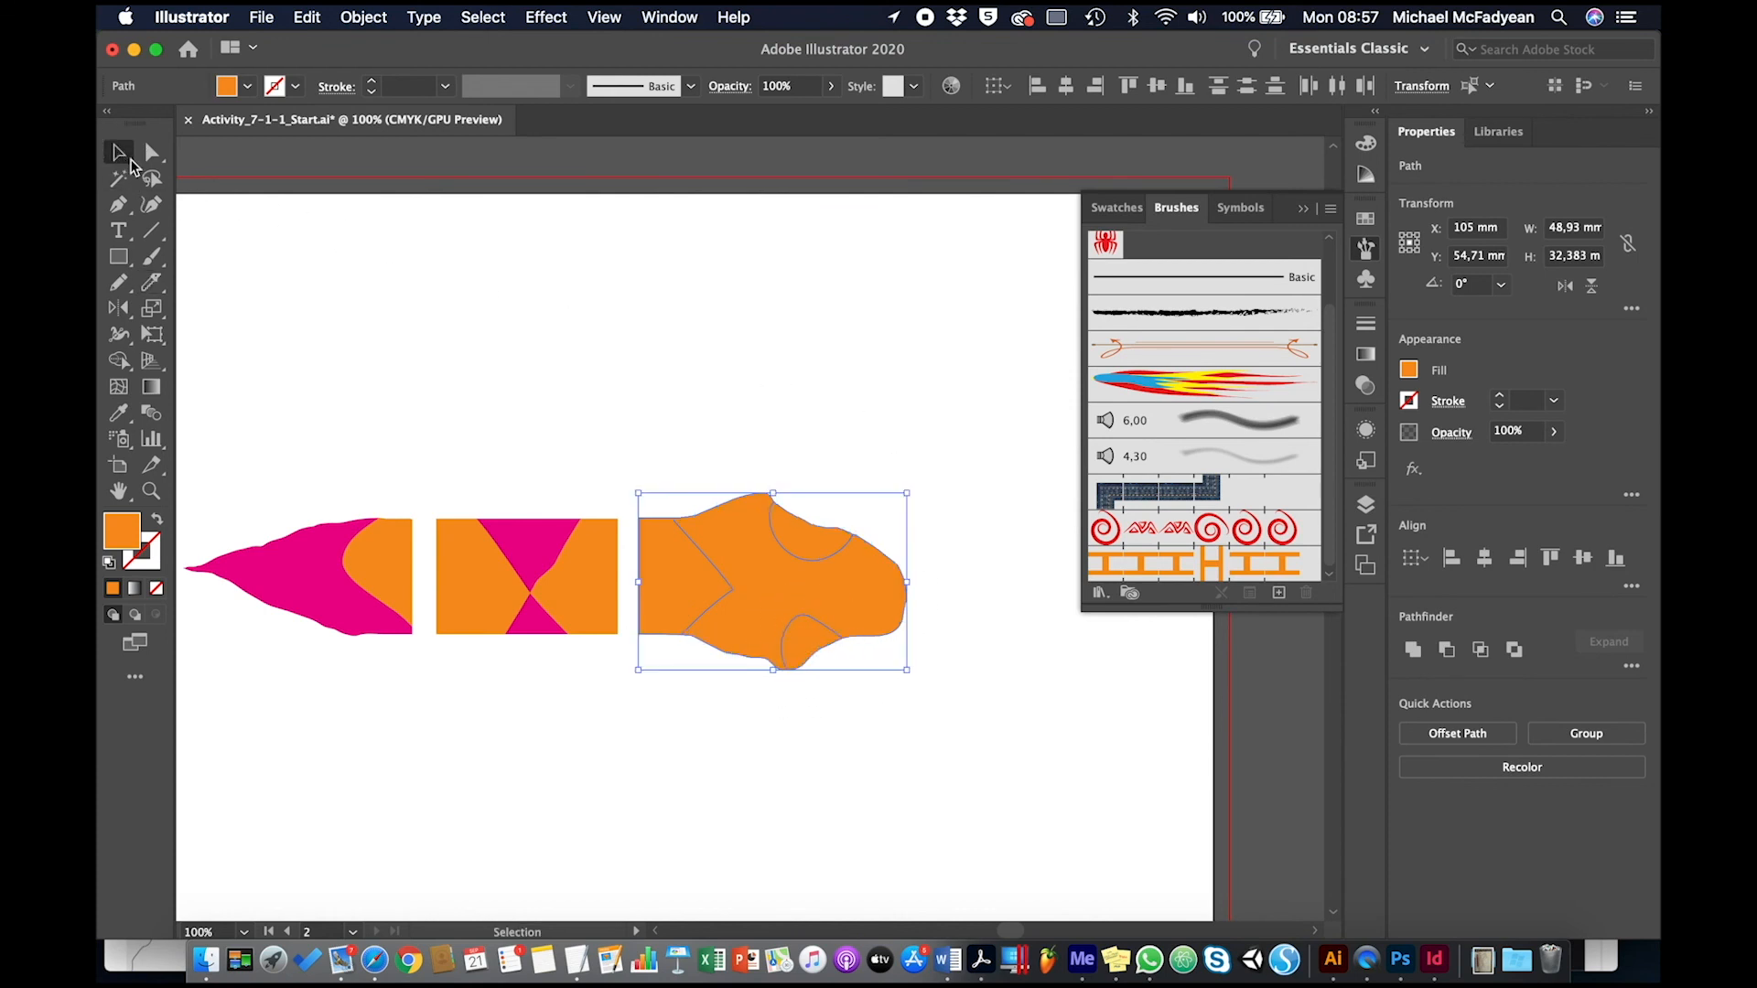
Step: Fill the large central piece of the bulging shape with the magenta sampled from the middle rectangle
{"action": "left_click", "coordinate": [774, 473]}
{"action": "left_click", "coordinate": [745, 519]}
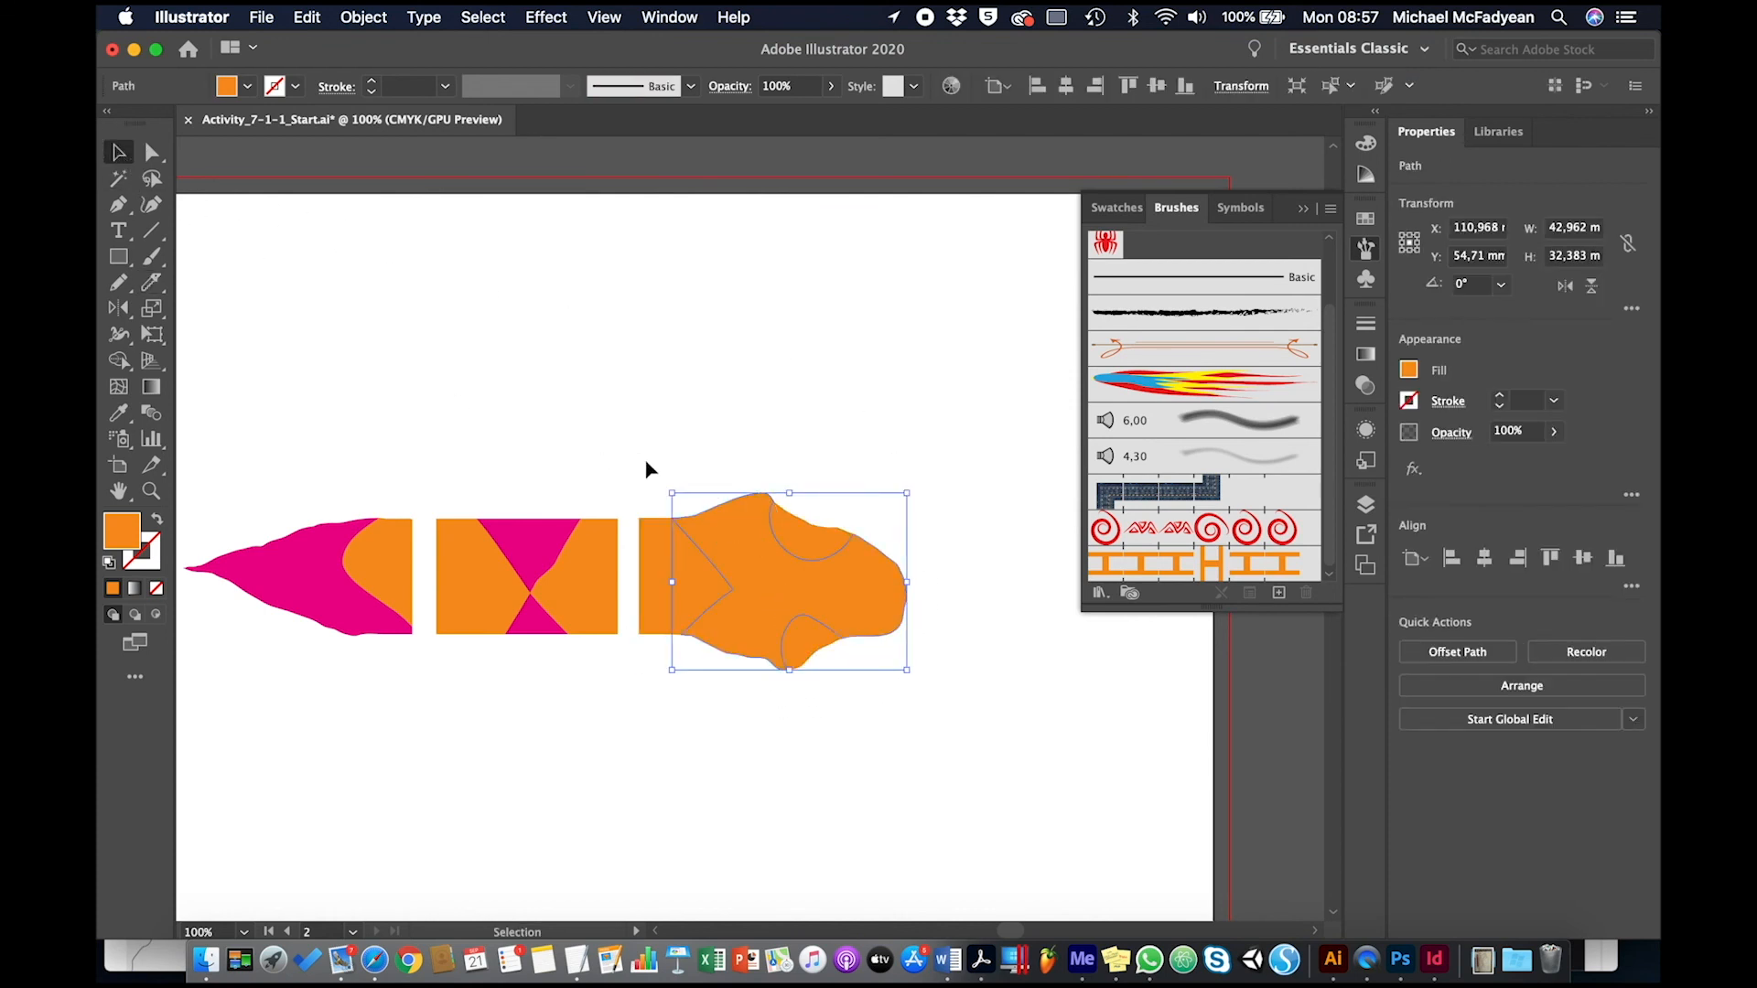
{"action": "key", "text": "i"}
{"action": "left_click", "coordinate": [540, 521]}
{"action": "key", "text": "v"}
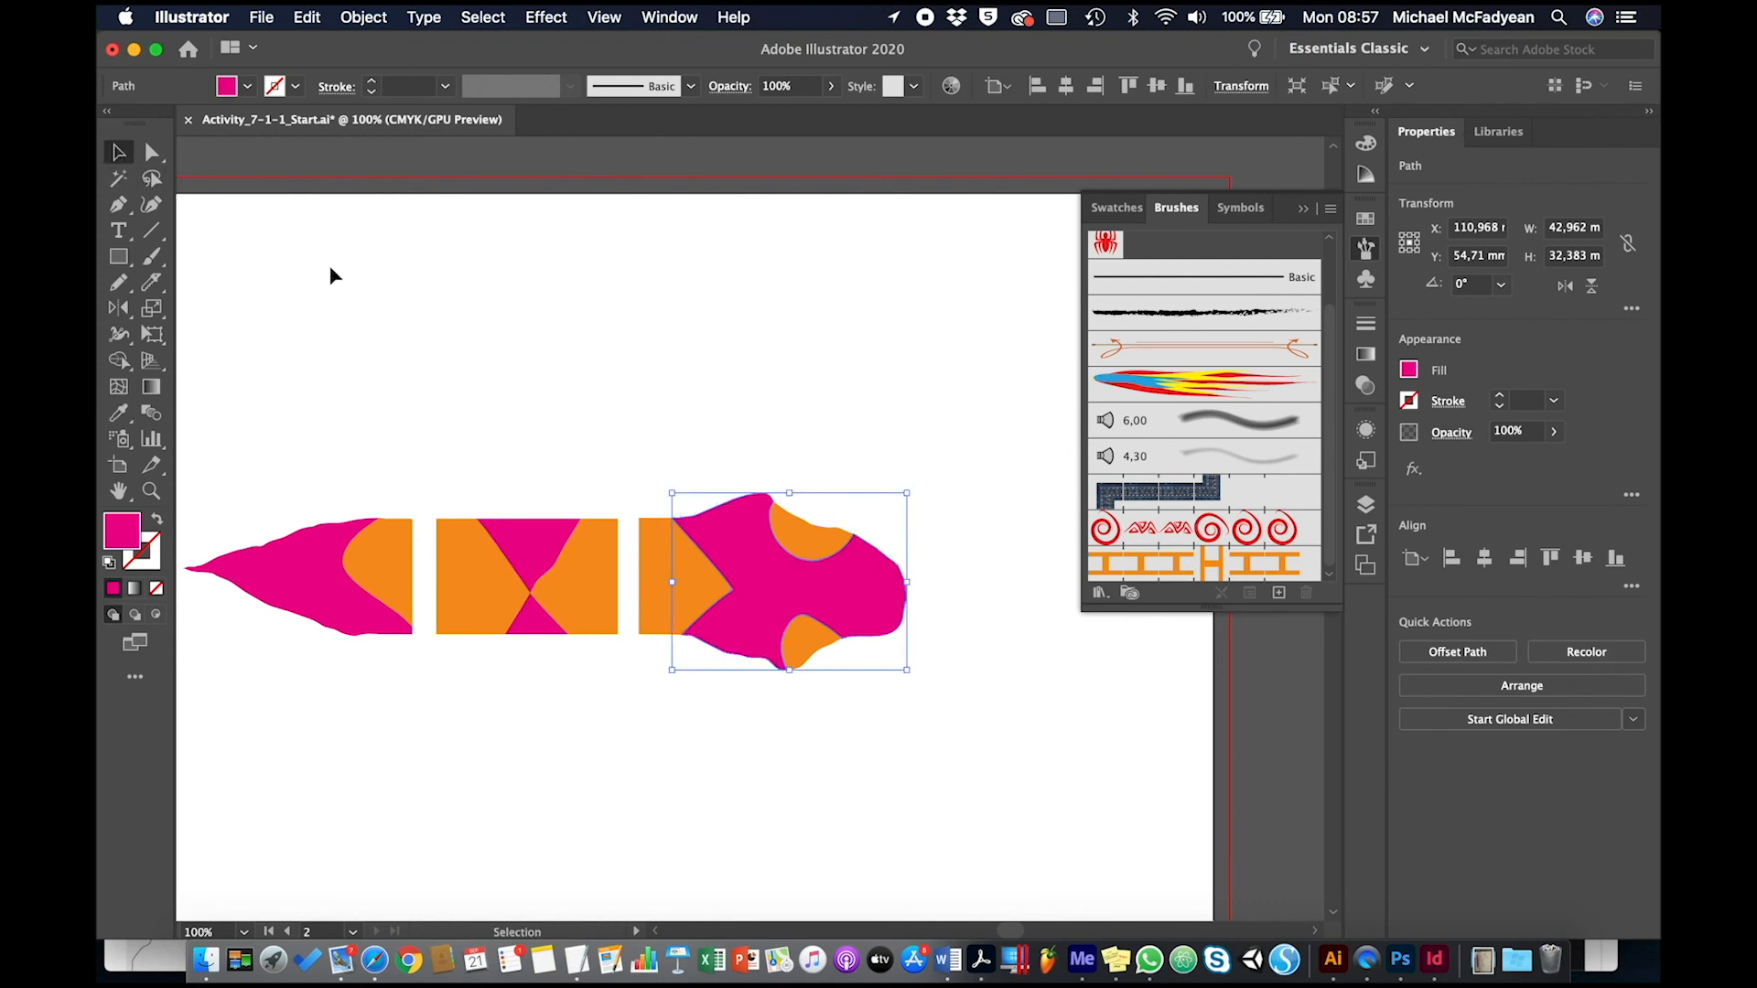
{"action": "left_click", "coordinate": [332, 276]}
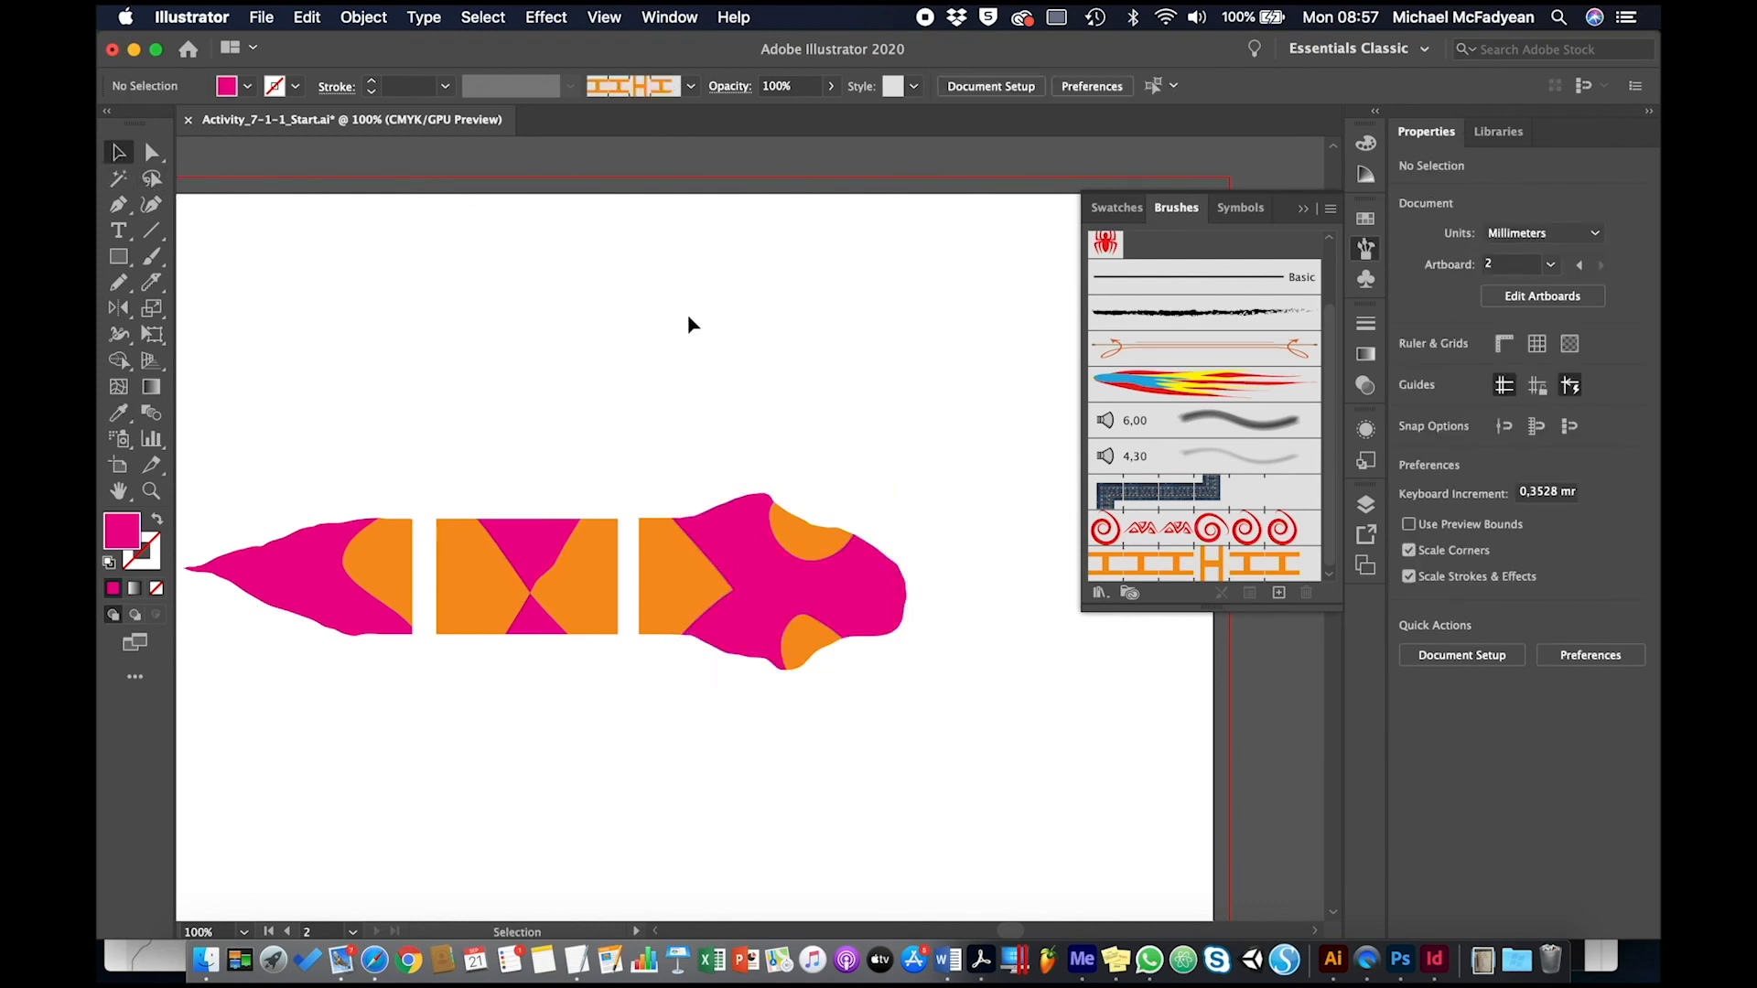
Step: Save the bulging end, the middle rectangle and the tapered end as separate pattern swatches, and delete the three artworks from the artboard
{"action": "left_click", "coordinate": [1367, 221]}
{"action": "left_click_drag", "start_coordinate": [955, 418], "coordinate": [675, 684]}
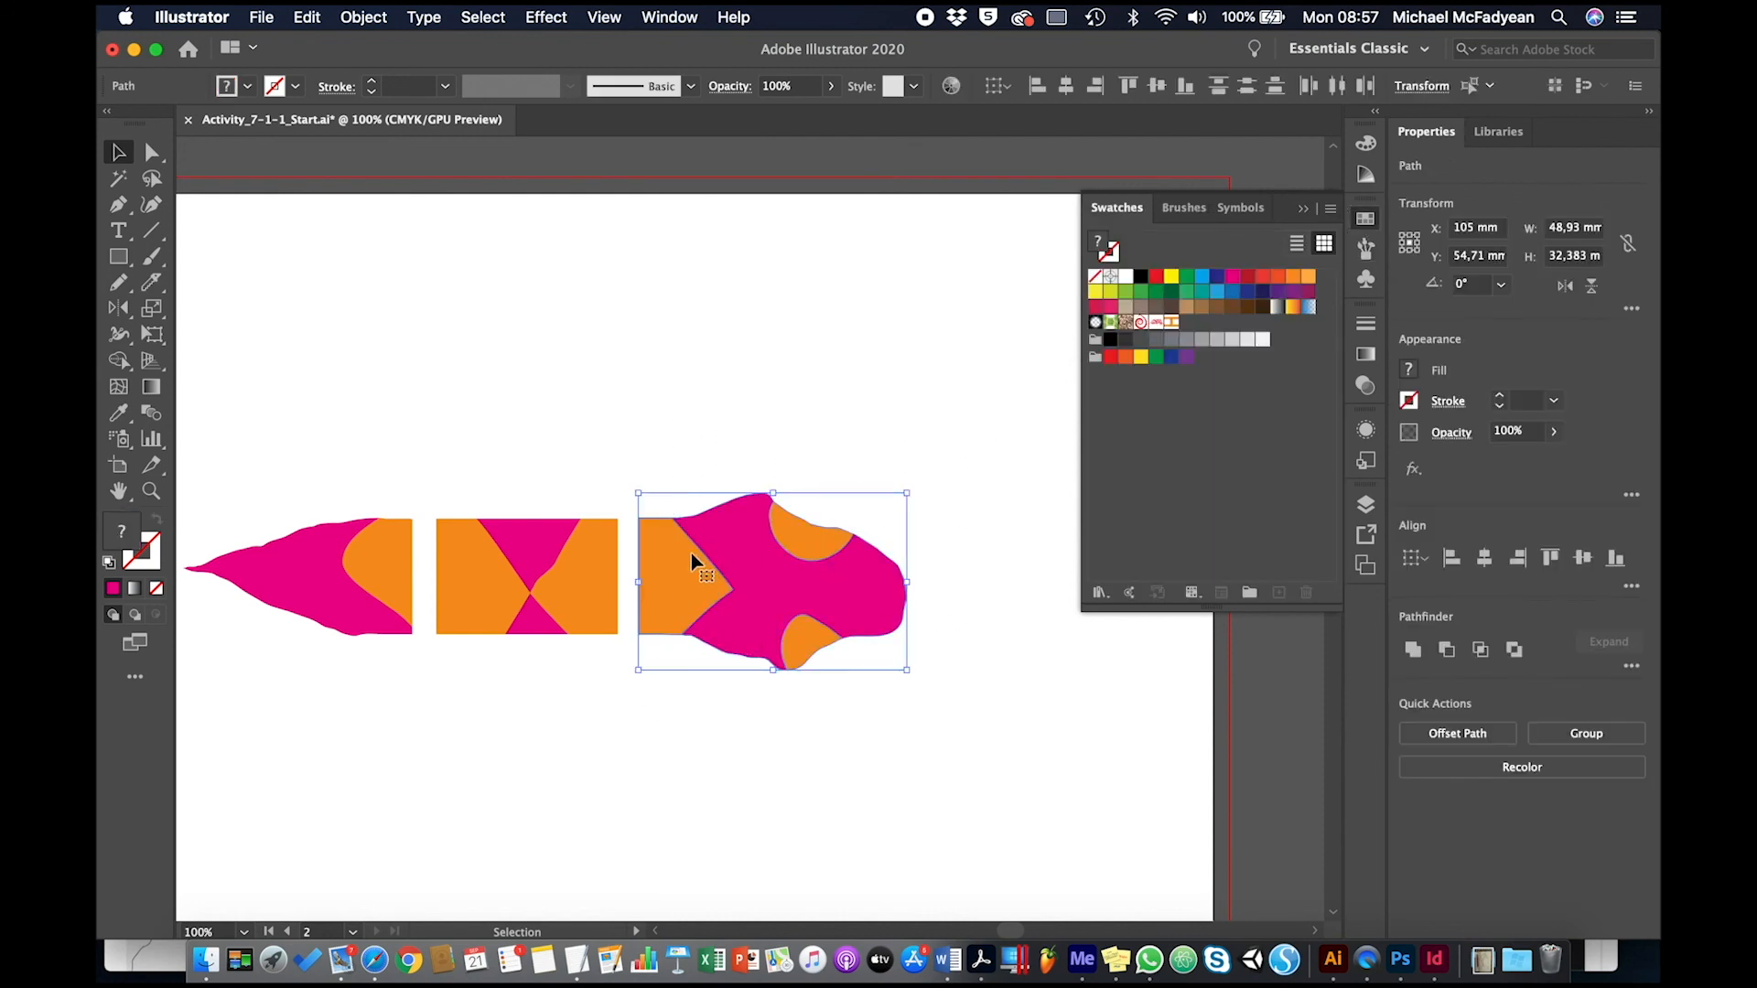
{"action": "left_click_drag", "start_coordinate": [688, 563], "coordinate": [1161, 498]}
{"action": "left_click_drag", "start_coordinate": [558, 469], "coordinate": [1170, 513]}
{"action": "left_click_drag", "start_coordinate": [327, 600], "coordinate": [1177, 513]}
{"action": "left_click_drag", "start_coordinate": [925, 430], "coordinate": [254, 677]}
{"action": "key", "text": "Delete"}
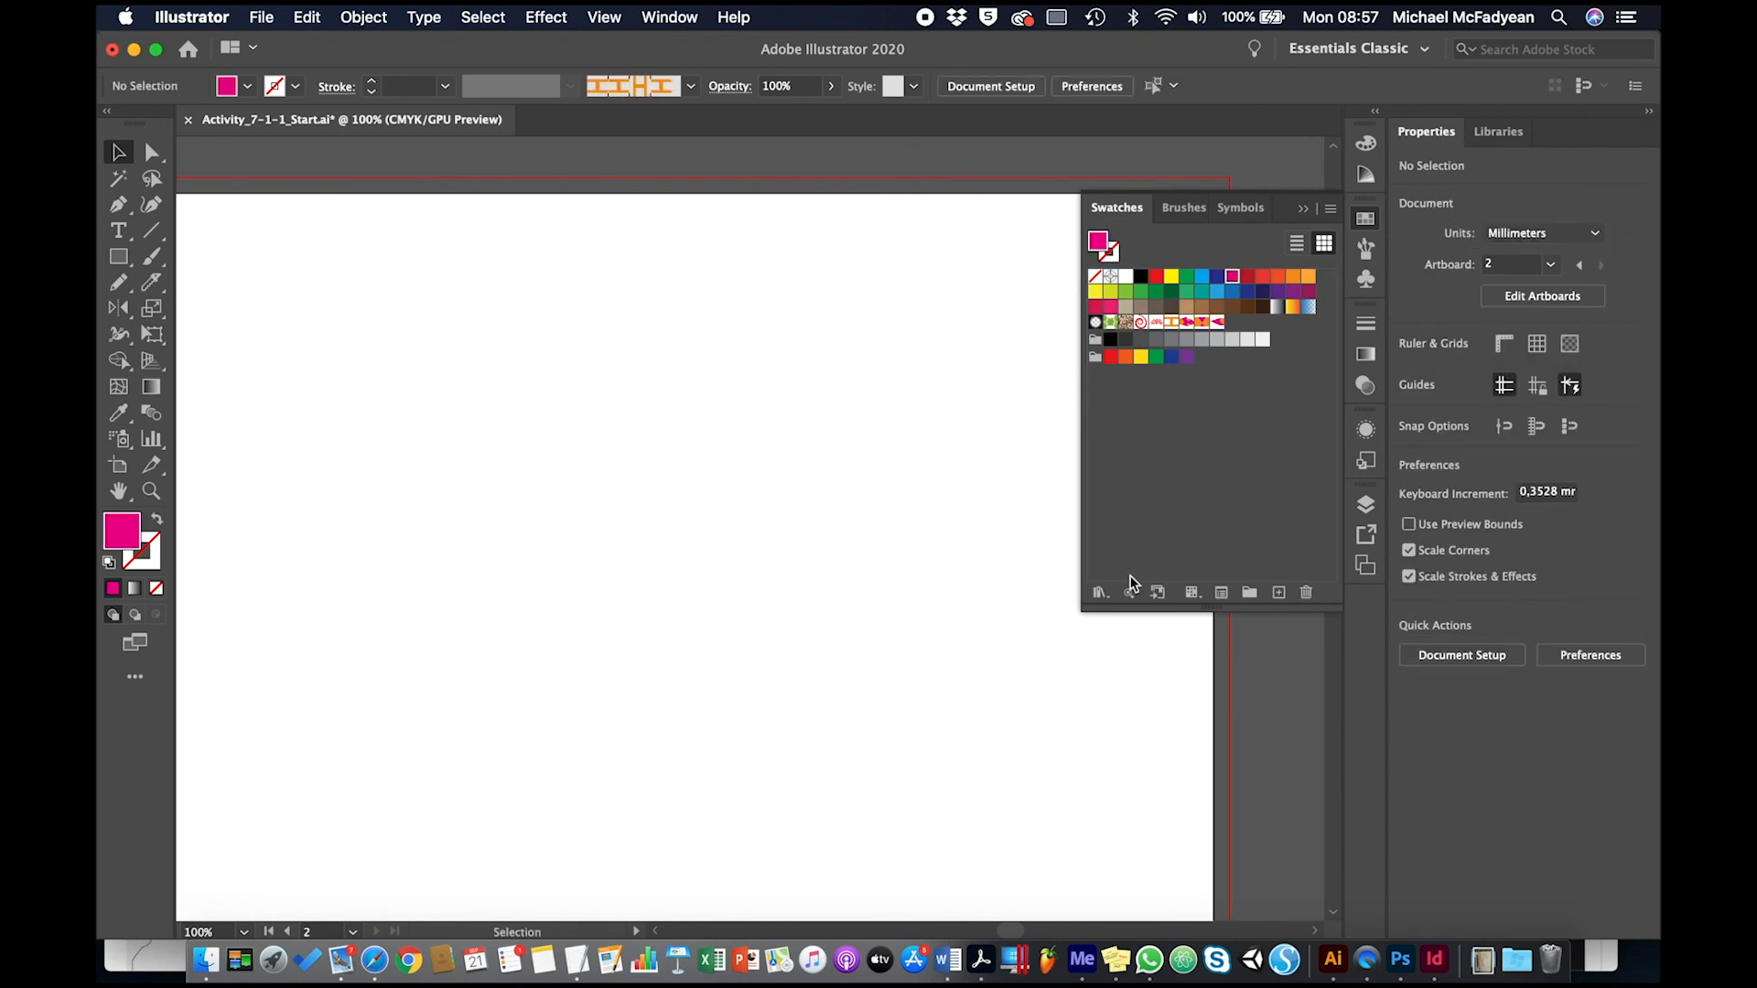
Step: Start a new brush of the Pattern Brush type
{"action": "key", "text": "super+0"}
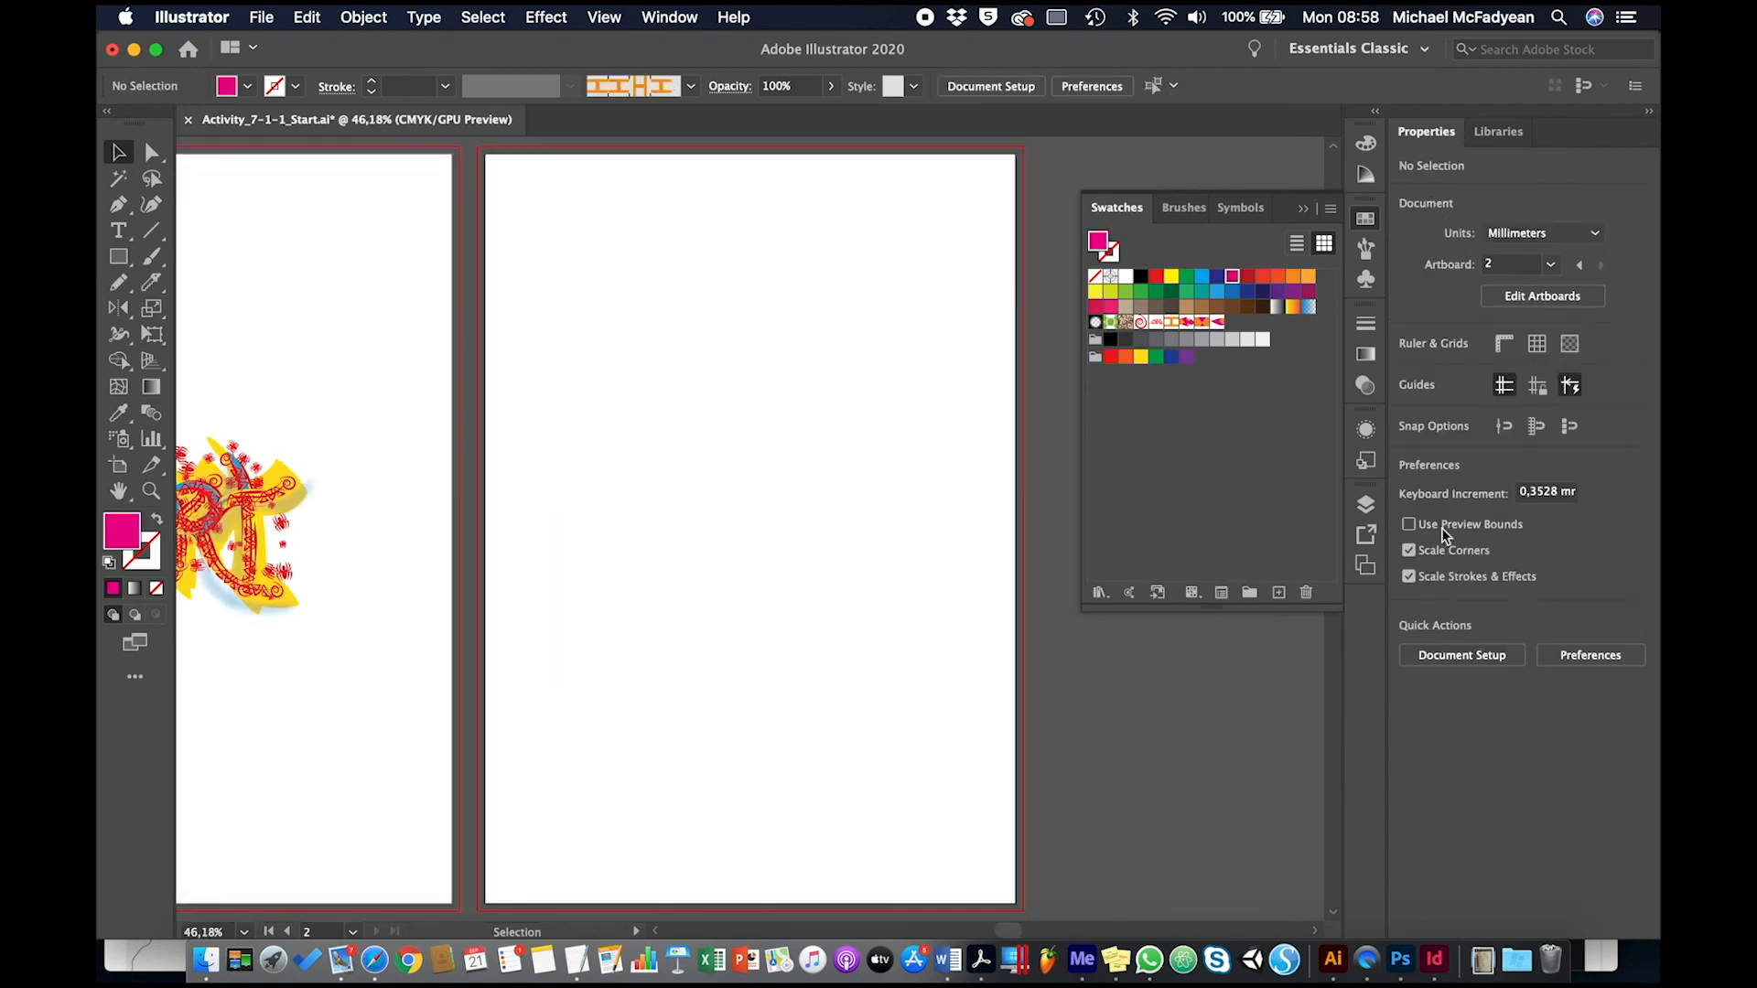
{"action": "left_click", "coordinate": [1365, 248]}
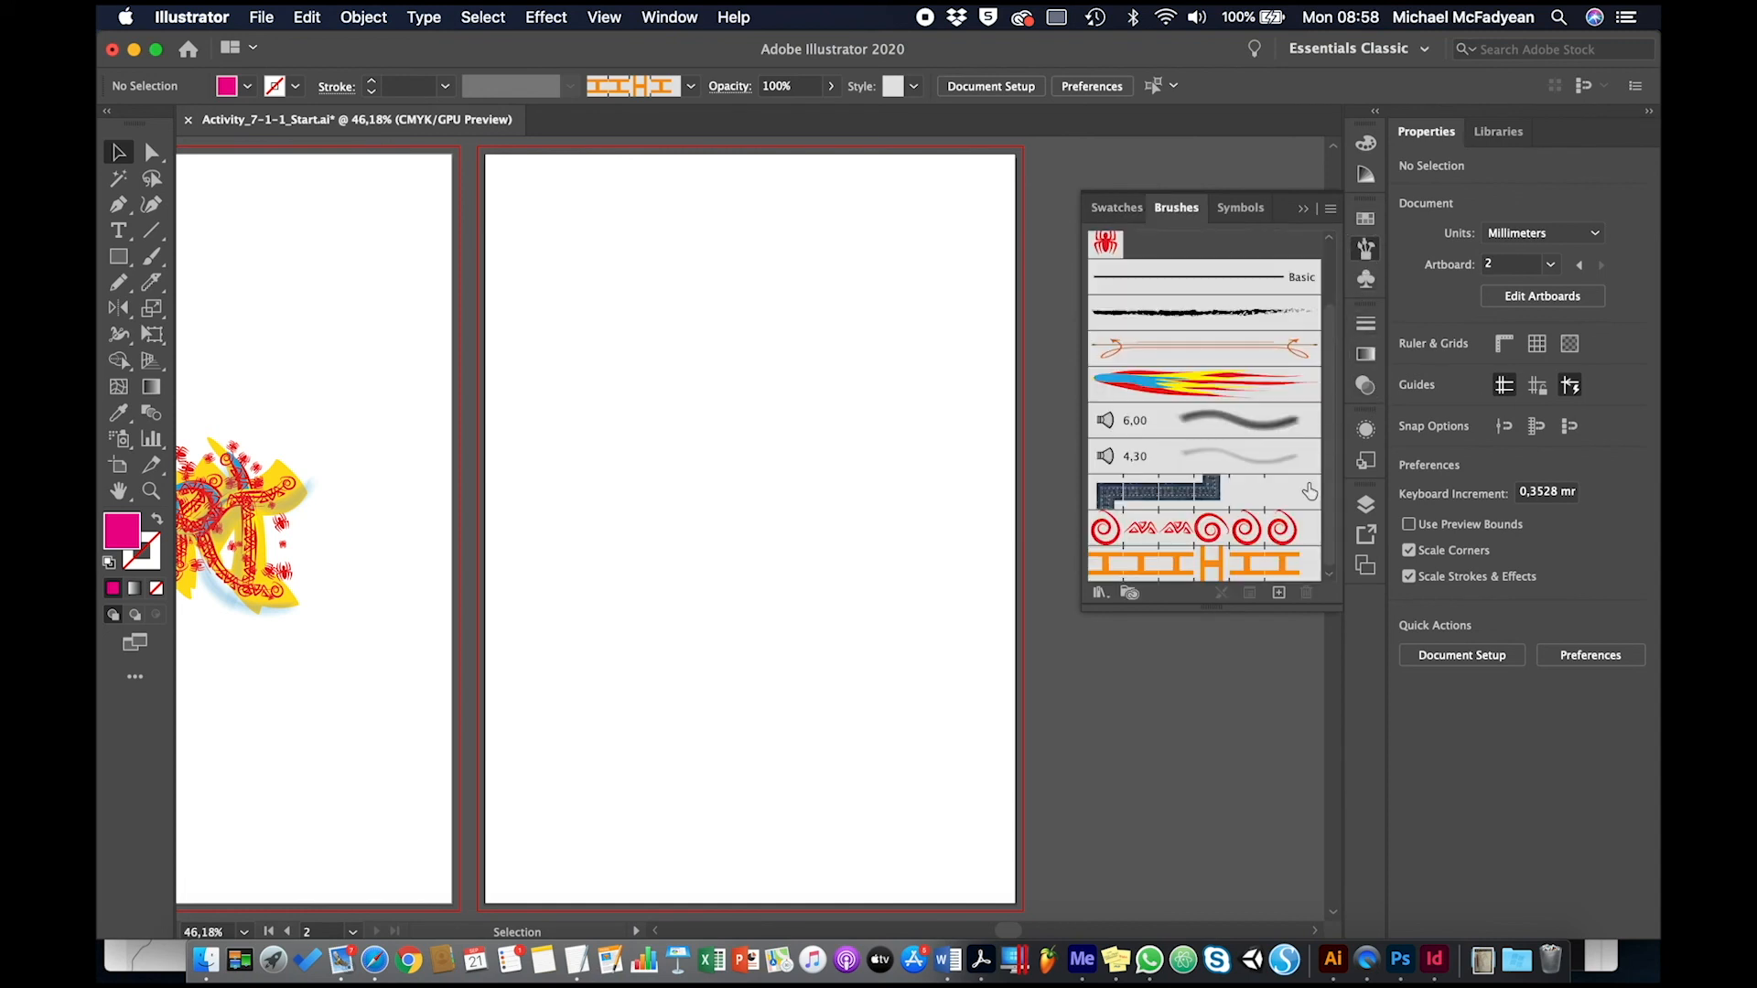
{"action": "left_click", "coordinate": [1280, 593]}
{"action": "left_click", "coordinate": [767, 604]}
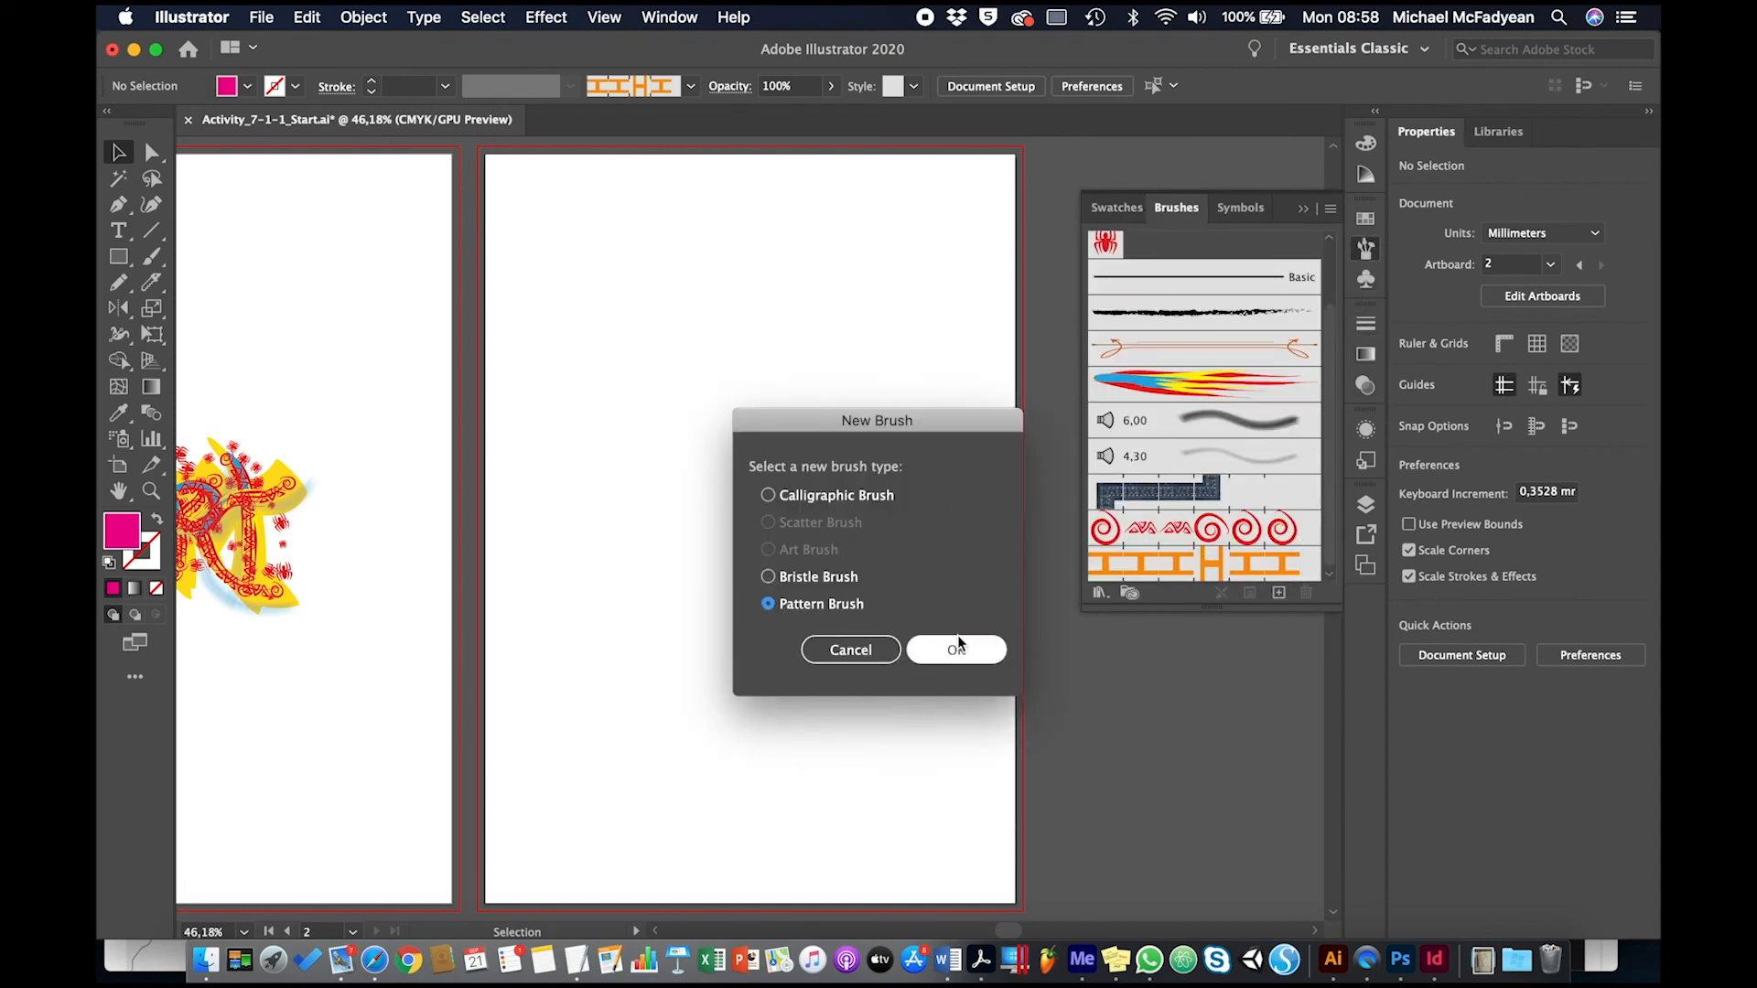
{"action": "left_click", "coordinate": [956, 649]}
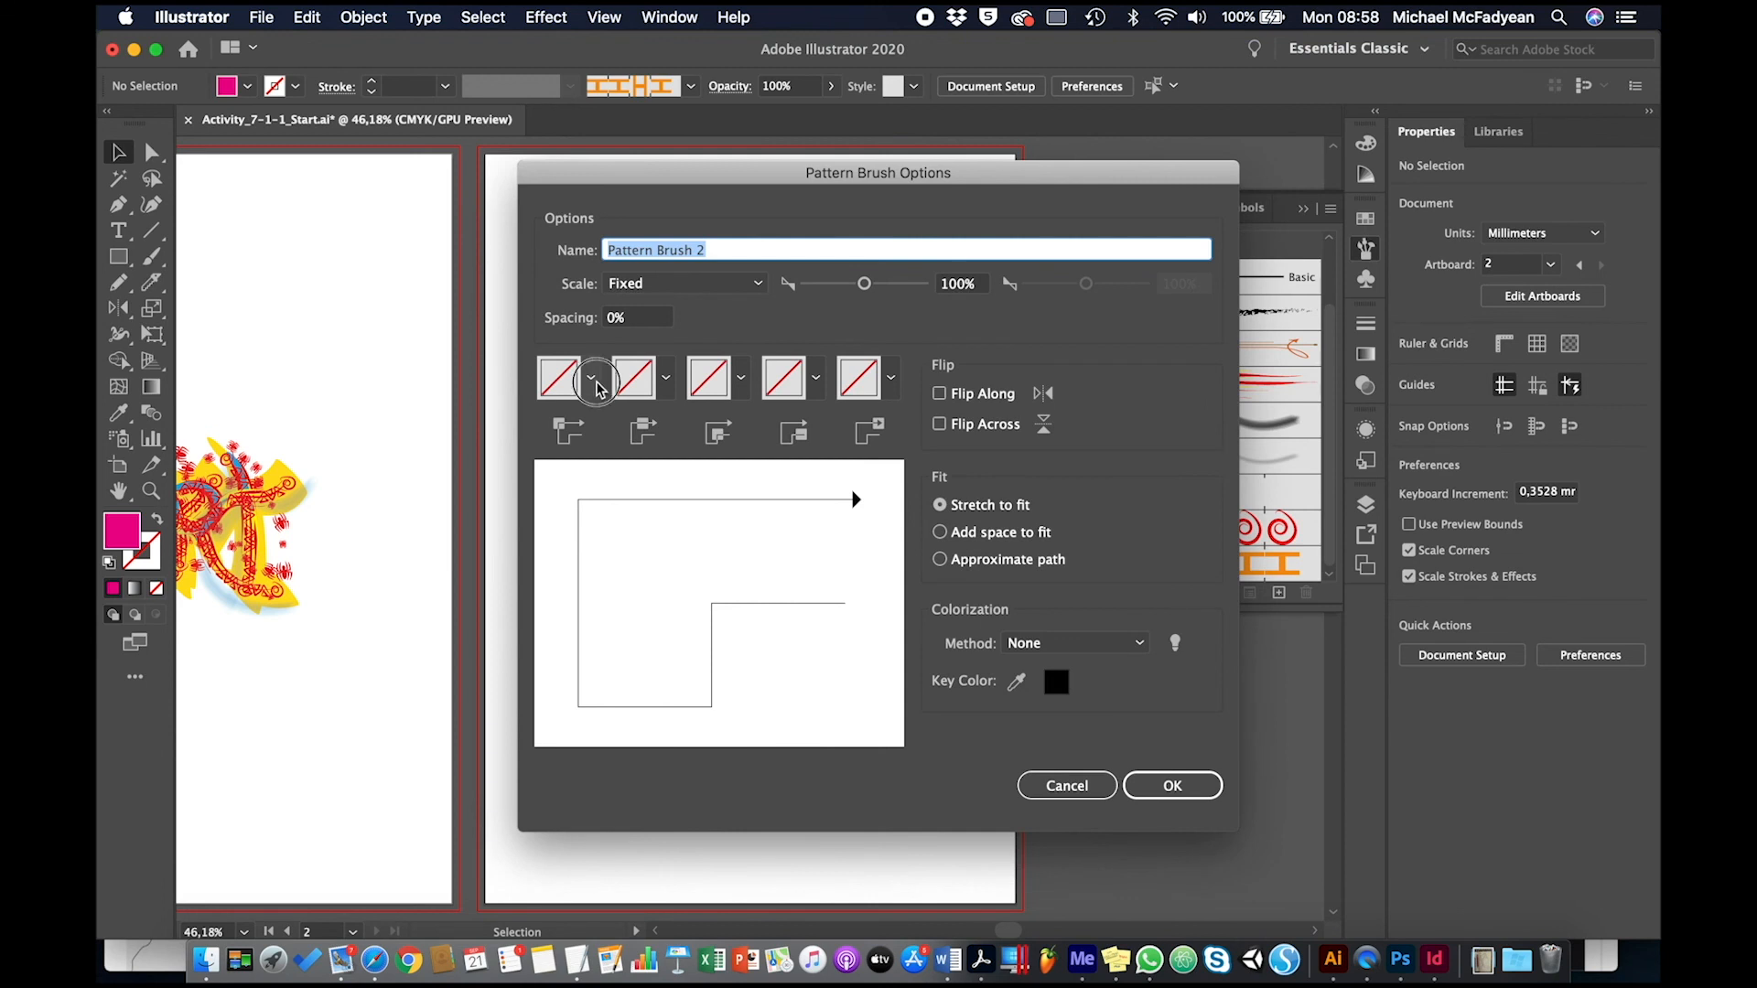
Step: Assign New Pattern Swatch 5 to the outer corner tile and the side tile of the pattern brush
{"action": "left_click", "coordinate": [591, 378]}
{"action": "scroll", "coordinate": [468, 540], "scroll_direction": "down", "scroll_amount": 5}
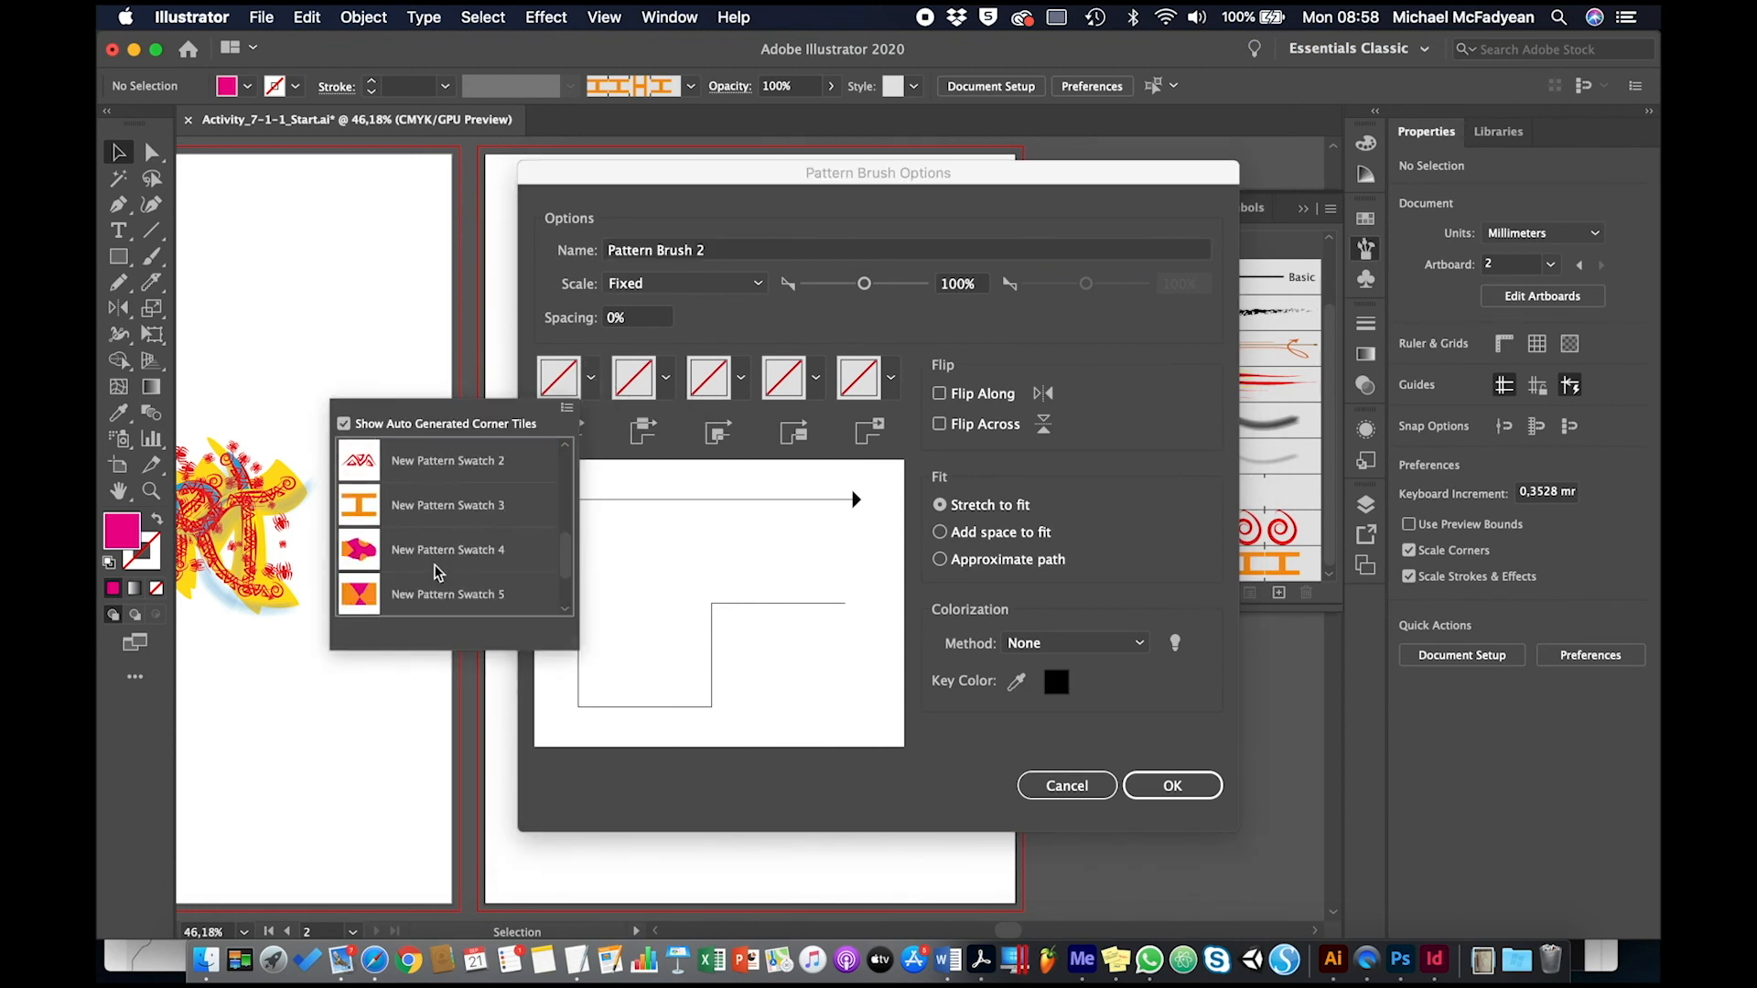
{"action": "left_click", "coordinate": [430, 595]}
{"action": "left_click", "coordinate": [666, 378]}
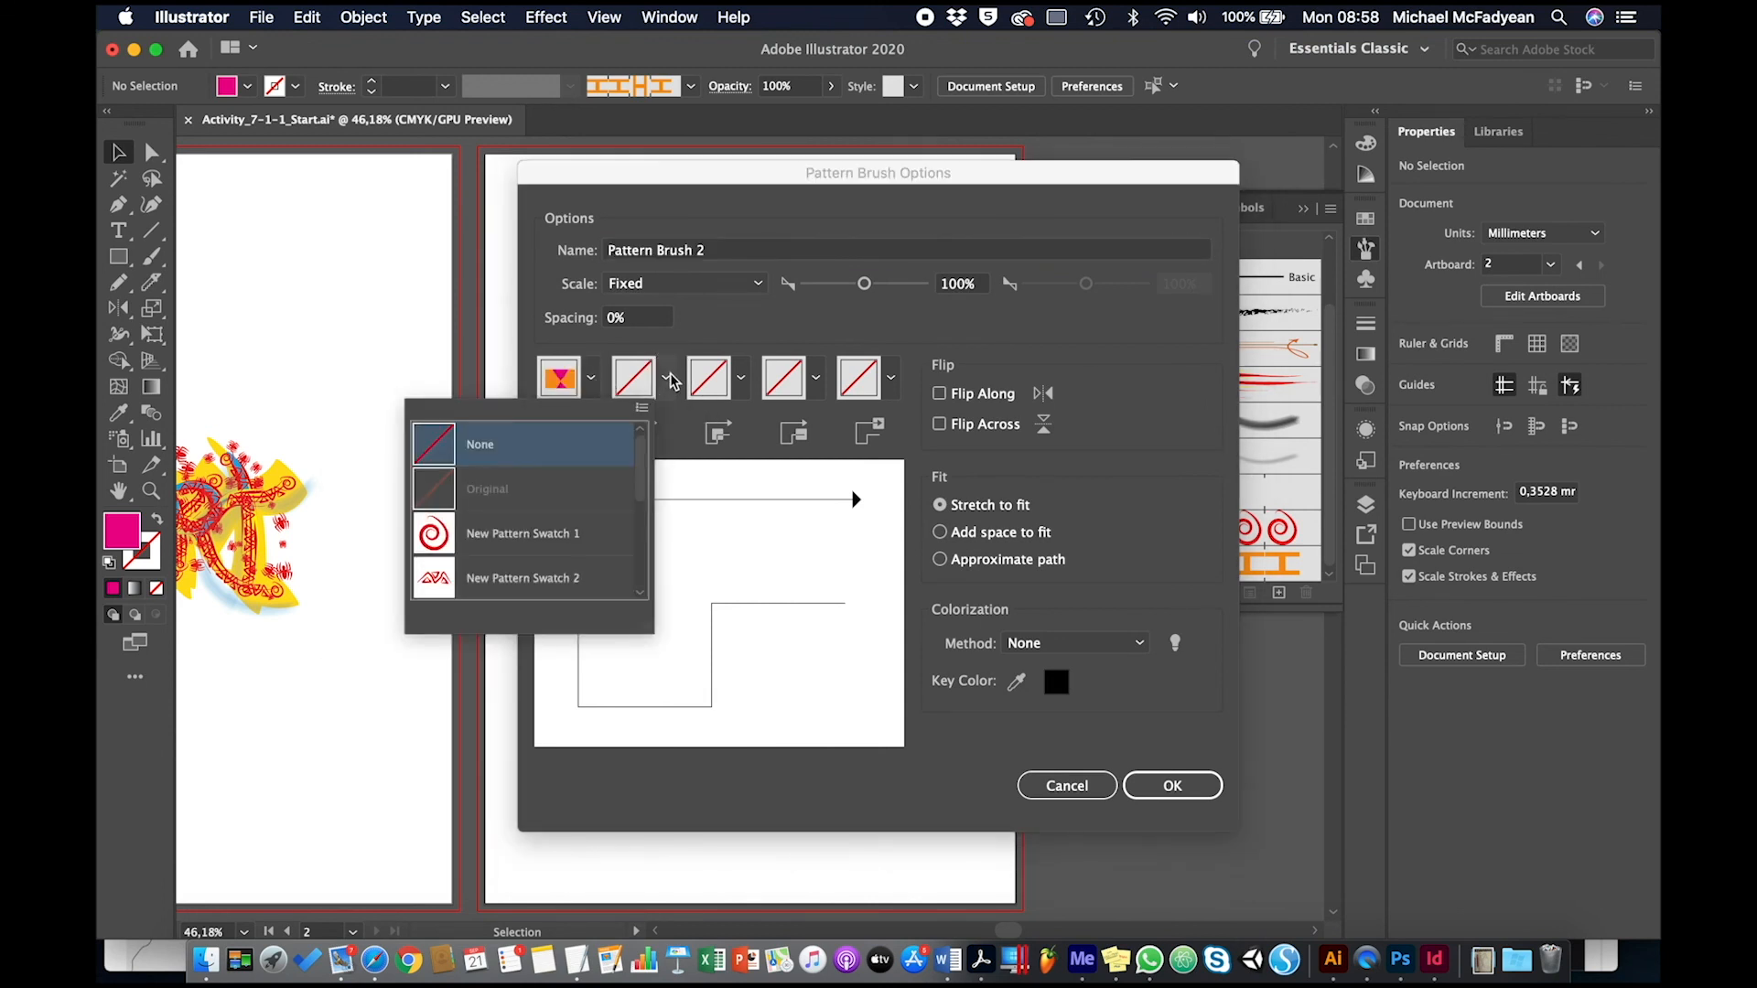
{"action": "scroll", "coordinate": [564, 491], "scroll_direction": "down", "scroll_amount": 5}
{"action": "left_click", "coordinate": [565, 491]}
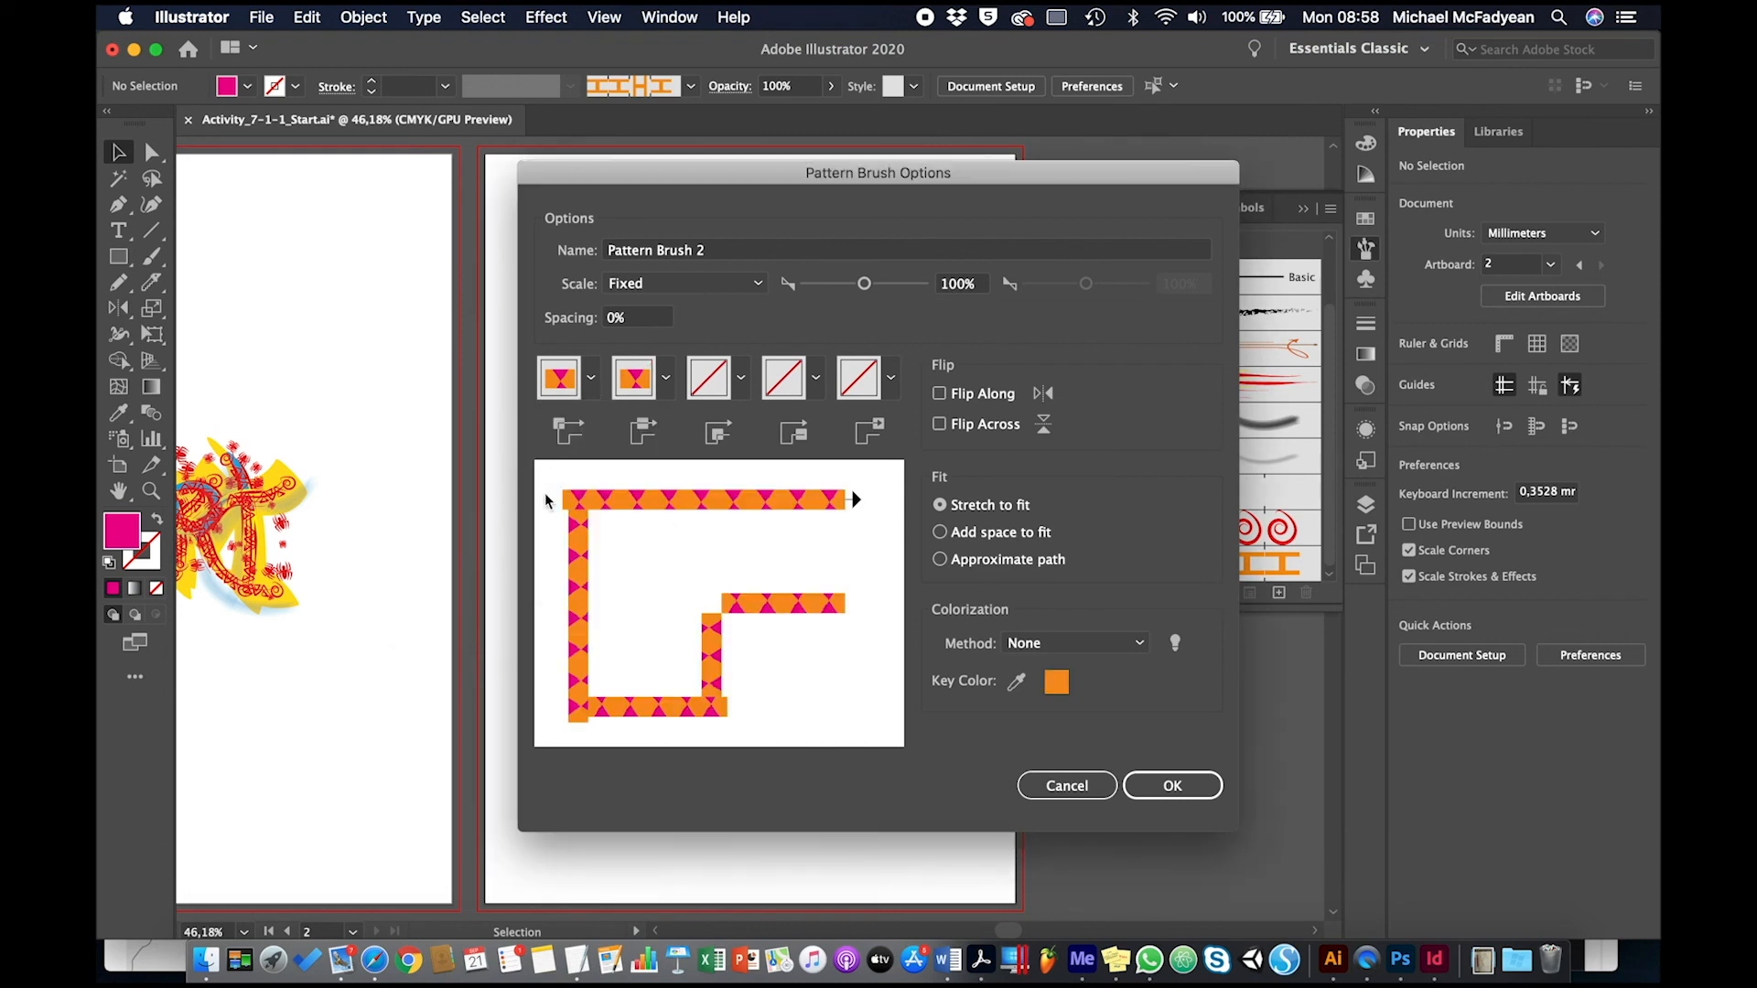
Step: Assign the same magenta-and-orange rectangle swatch used for the side tile to the pattern brush's inner corner tile
{"action": "left_click", "coordinate": [741, 380]}
{"action": "scroll", "coordinate": [610, 540], "scroll_direction": "down", "scroll_amount": 2}
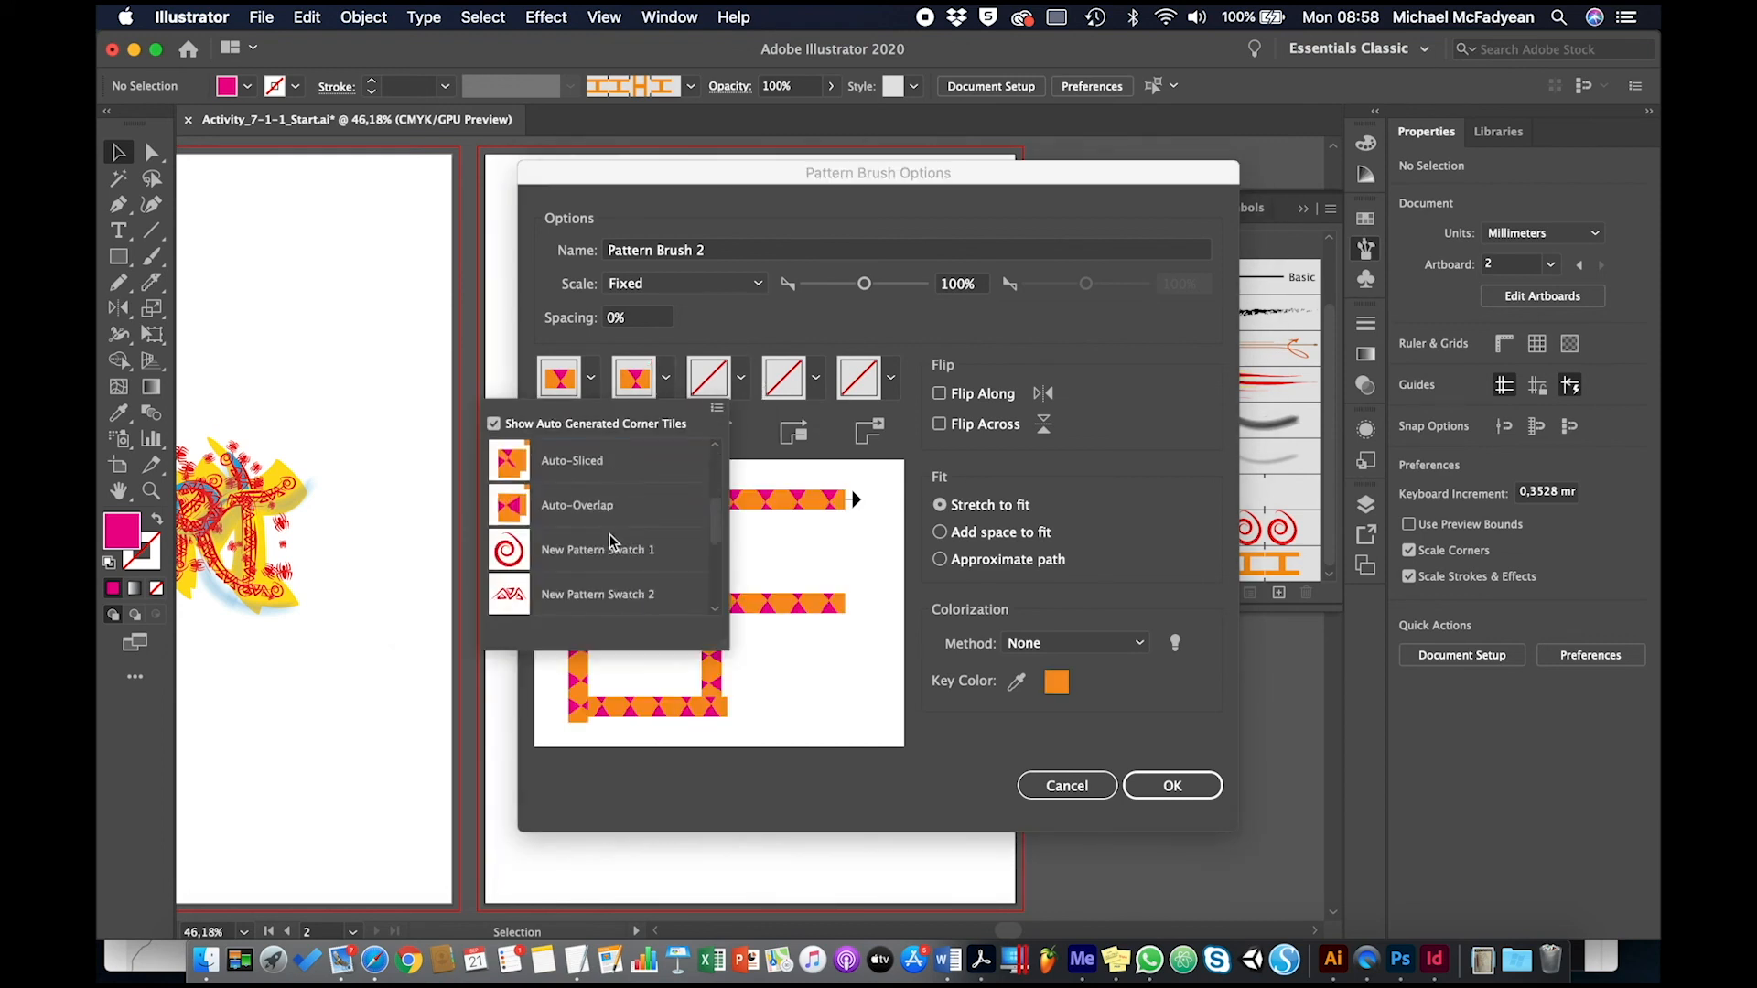
{"action": "scroll", "coordinate": [610, 540], "scroll_direction": "down", "scroll_amount": 3}
{"action": "left_click", "coordinate": [601, 515]}
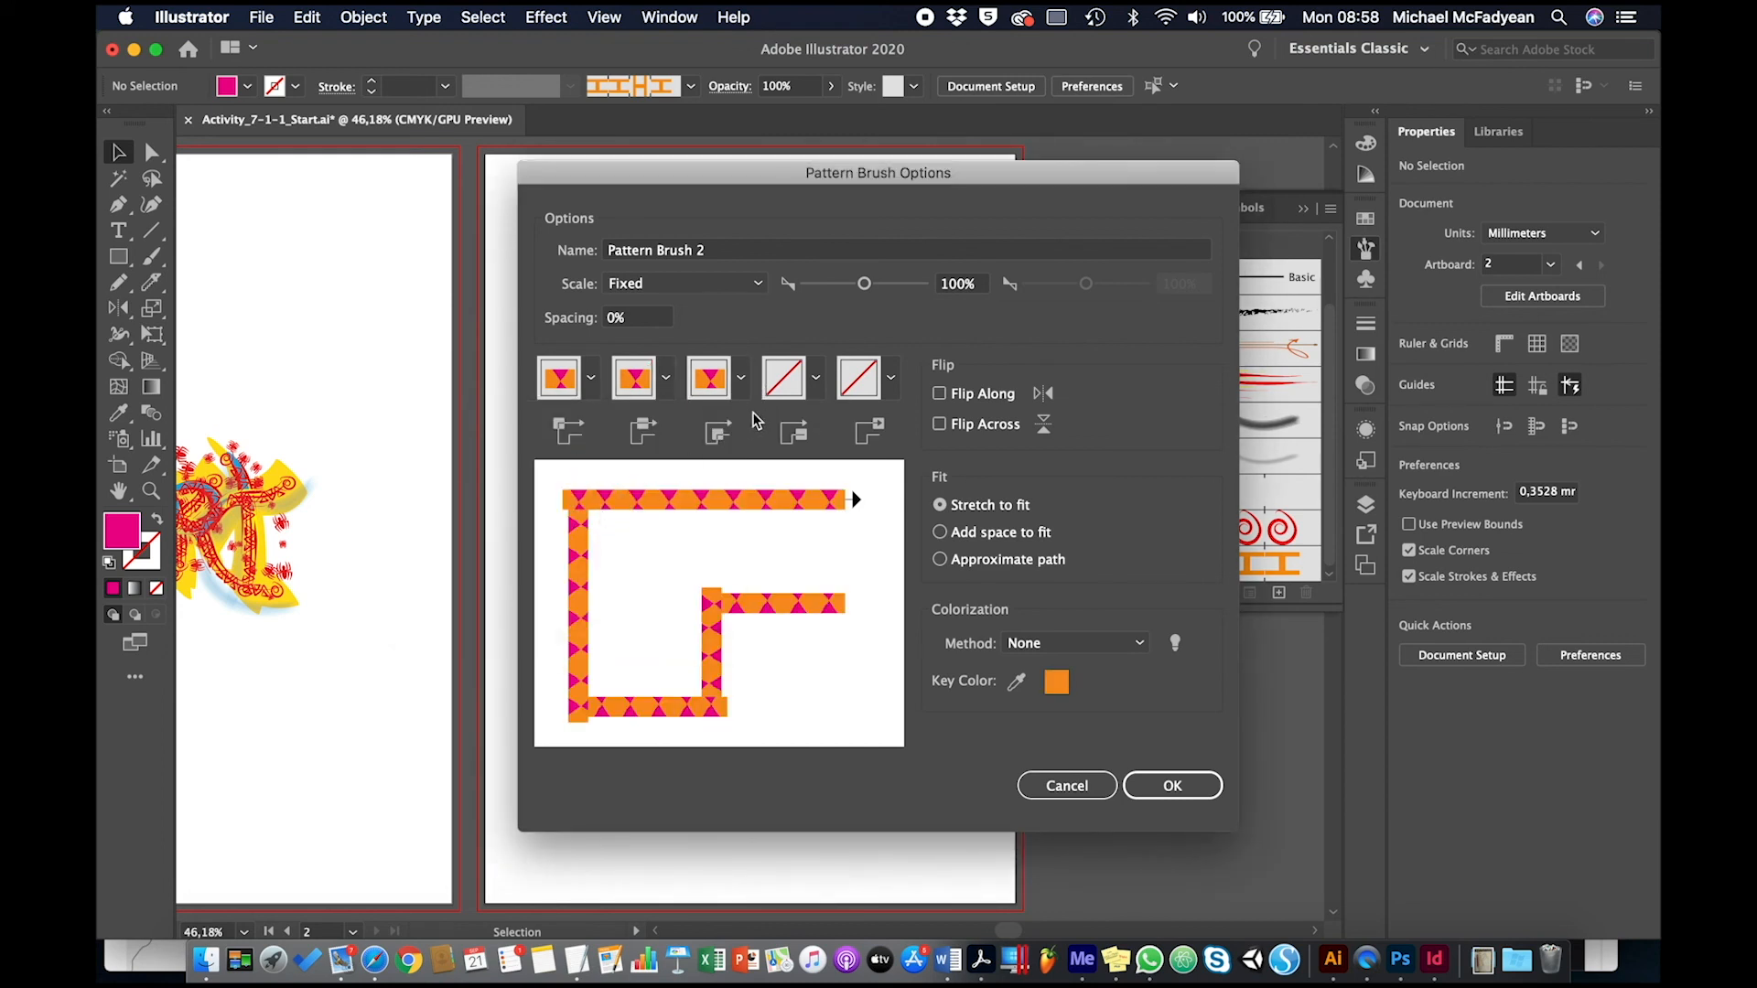
Step: Assign the tapered end swatch to the start tile and the bulging end swatch to the end tile of the pattern brush
{"action": "left_click", "coordinate": [810, 383]}
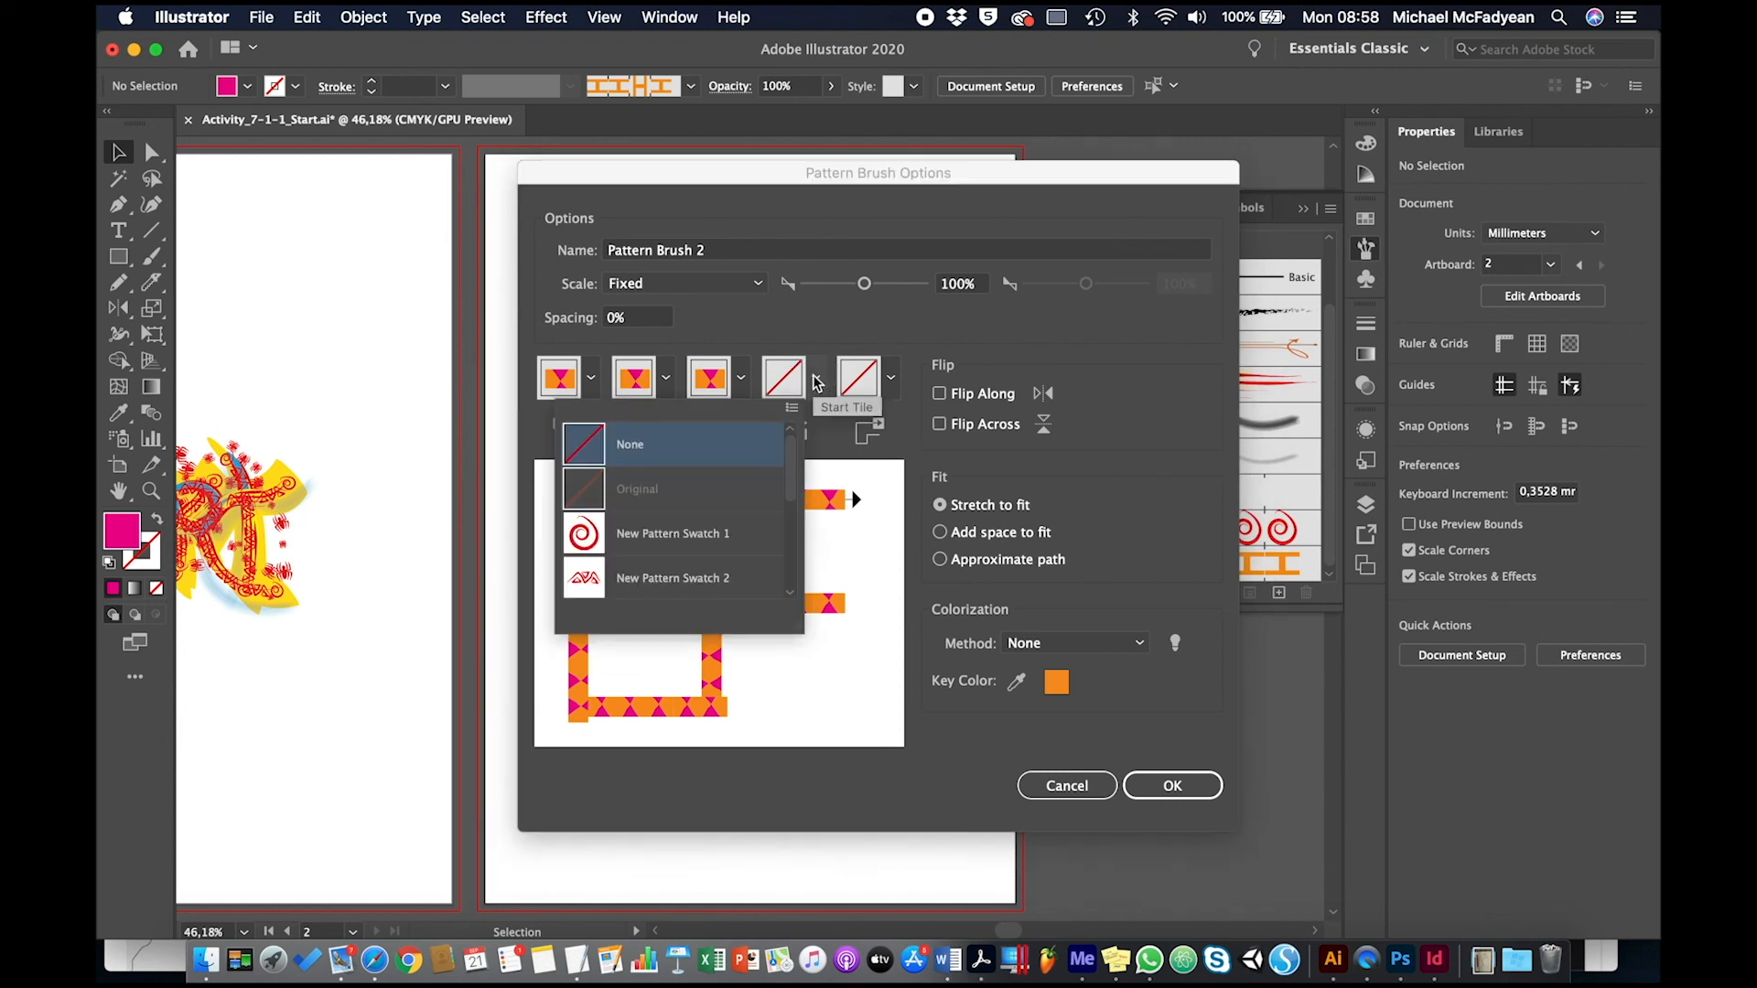
{"action": "scroll", "coordinate": [698, 531], "scroll_direction": "down", "scroll_amount": 4}
{"action": "left_click", "coordinate": [698, 534]}
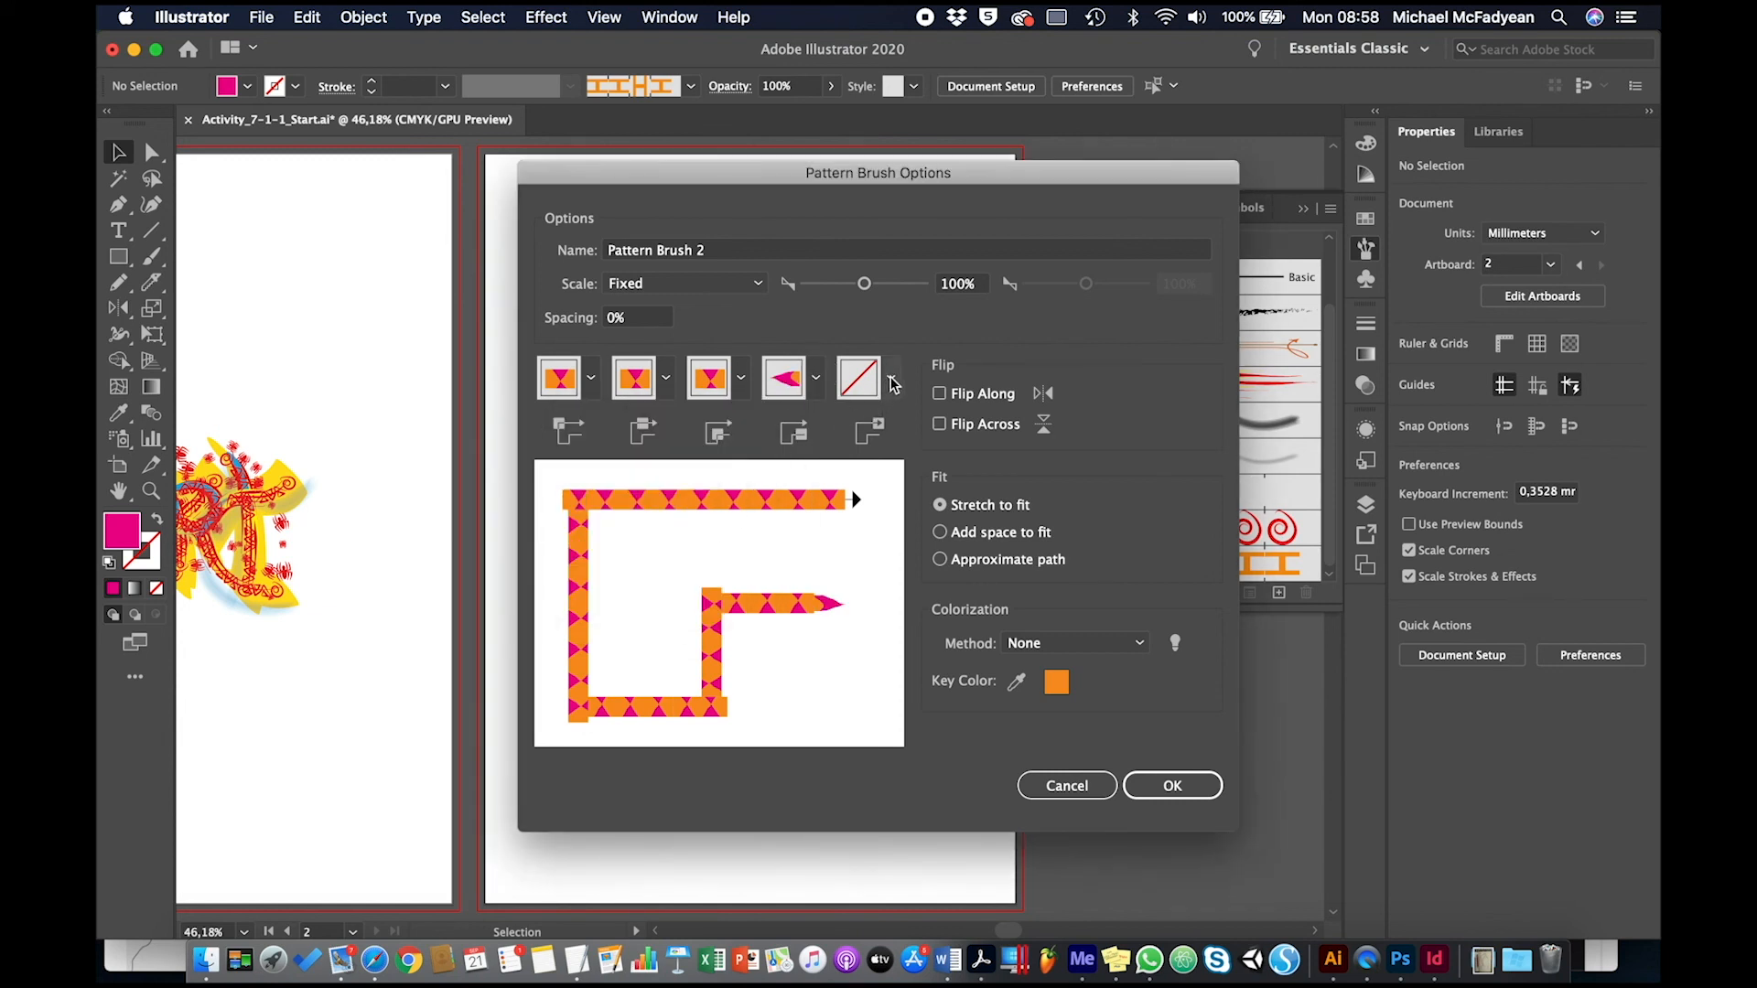
{"action": "left_click", "coordinate": [890, 378]}
{"action": "scroll", "coordinate": [782, 515], "scroll_direction": "down", "scroll_amount": 4}
{"action": "scroll", "coordinate": [782, 516], "scroll_direction": "up", "scroll_amount": 1}
{"action": "left_click", "coordinate": [767, 501]}
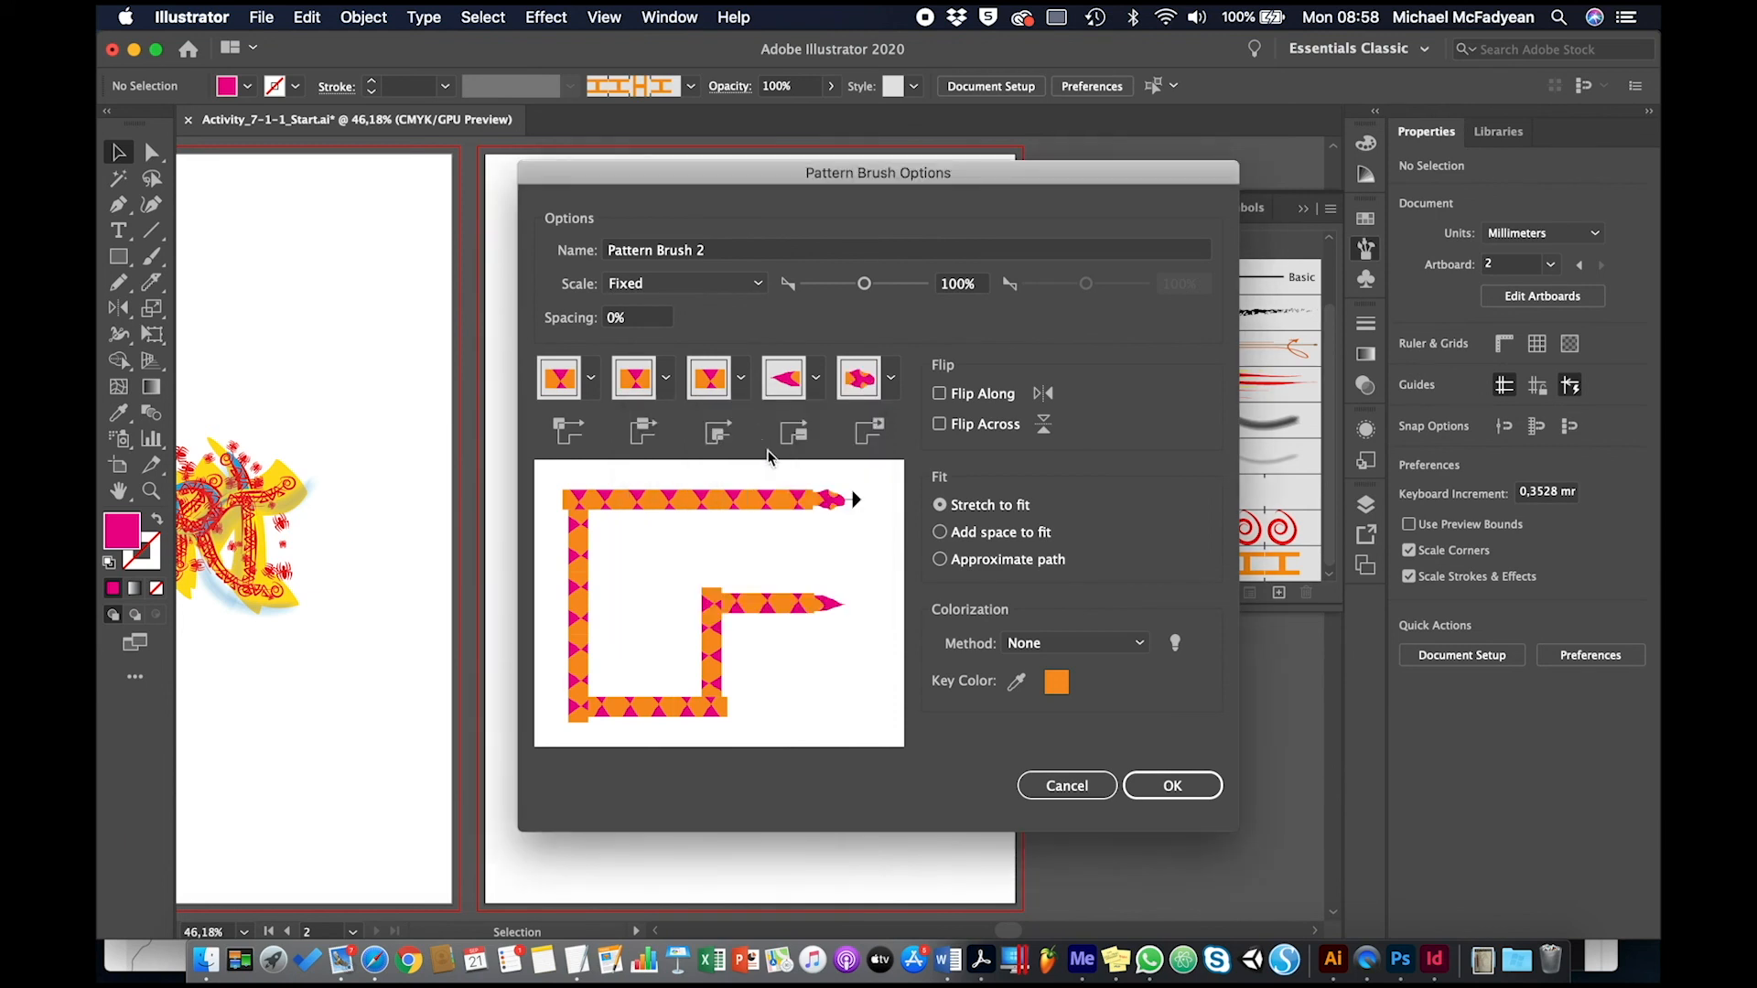
Step: Reduce the scale of the pattern brush and create it with the current options
{"action": "left_click", "coordinate": [954, 286]}
{"action": "type", "text": "1"}
{"action": "left_click", "coordinate": [1160, 775]}
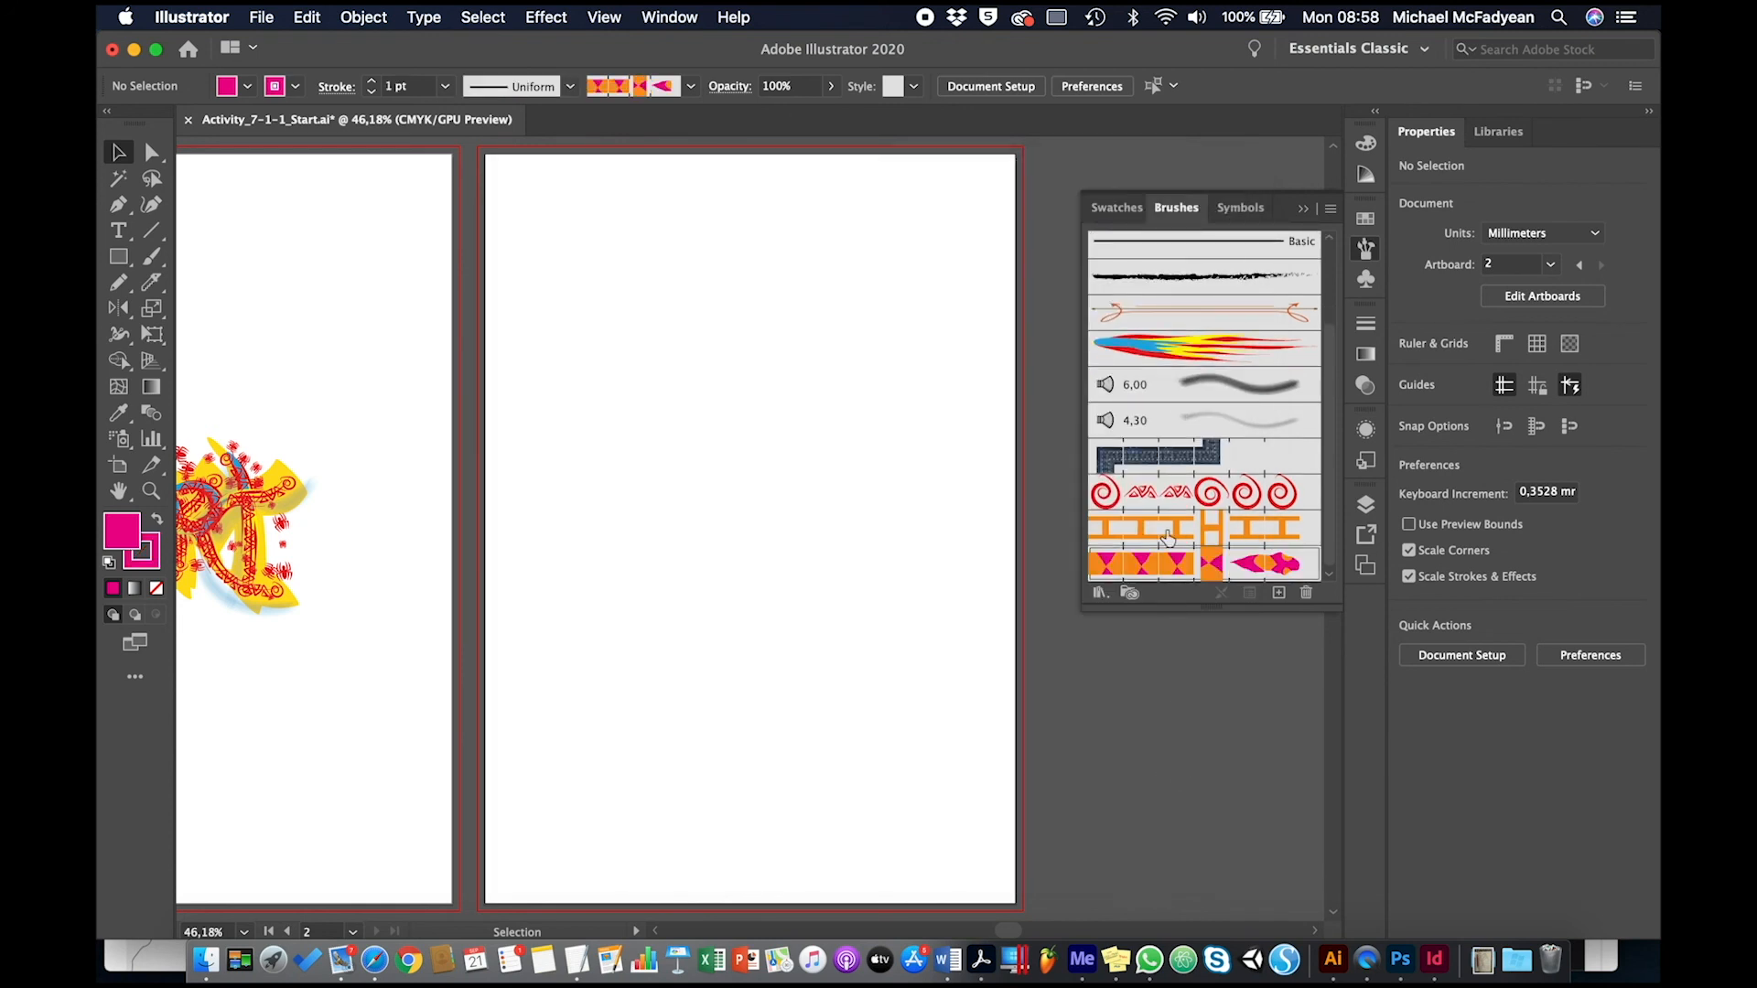
Step: Try a winding 1 pt Paintbrush stroke without fill down the empty artboard using the new pattern brush, and undo it
{"action": "left_click", "coordinate": [152, 256]}
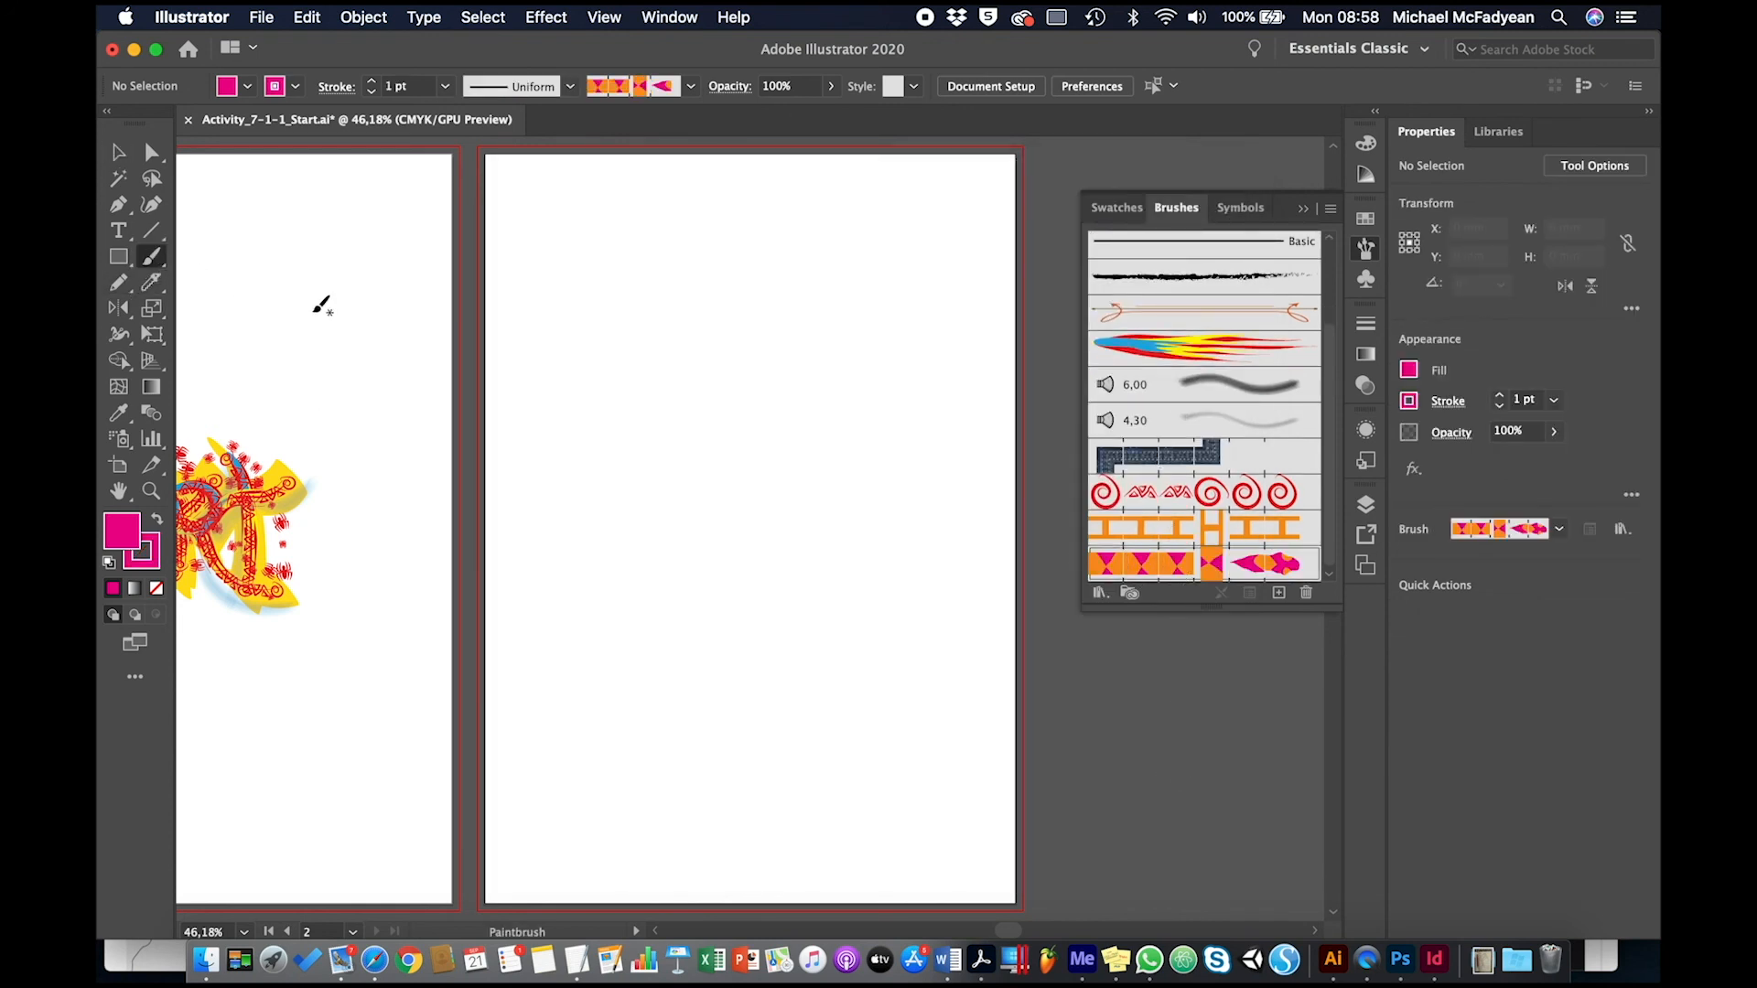
{"action": "mouse_move", "coordinate": [611, 315]}
{"action": "left_mouse_down"}
{"action": "mouse_move", "coordinate": [573, 420]}
{"action": "mouse_move", "coordinate": [848, 829]}
{"action": "left_mouse_up"}
{"action": "key", "text": "slash"}
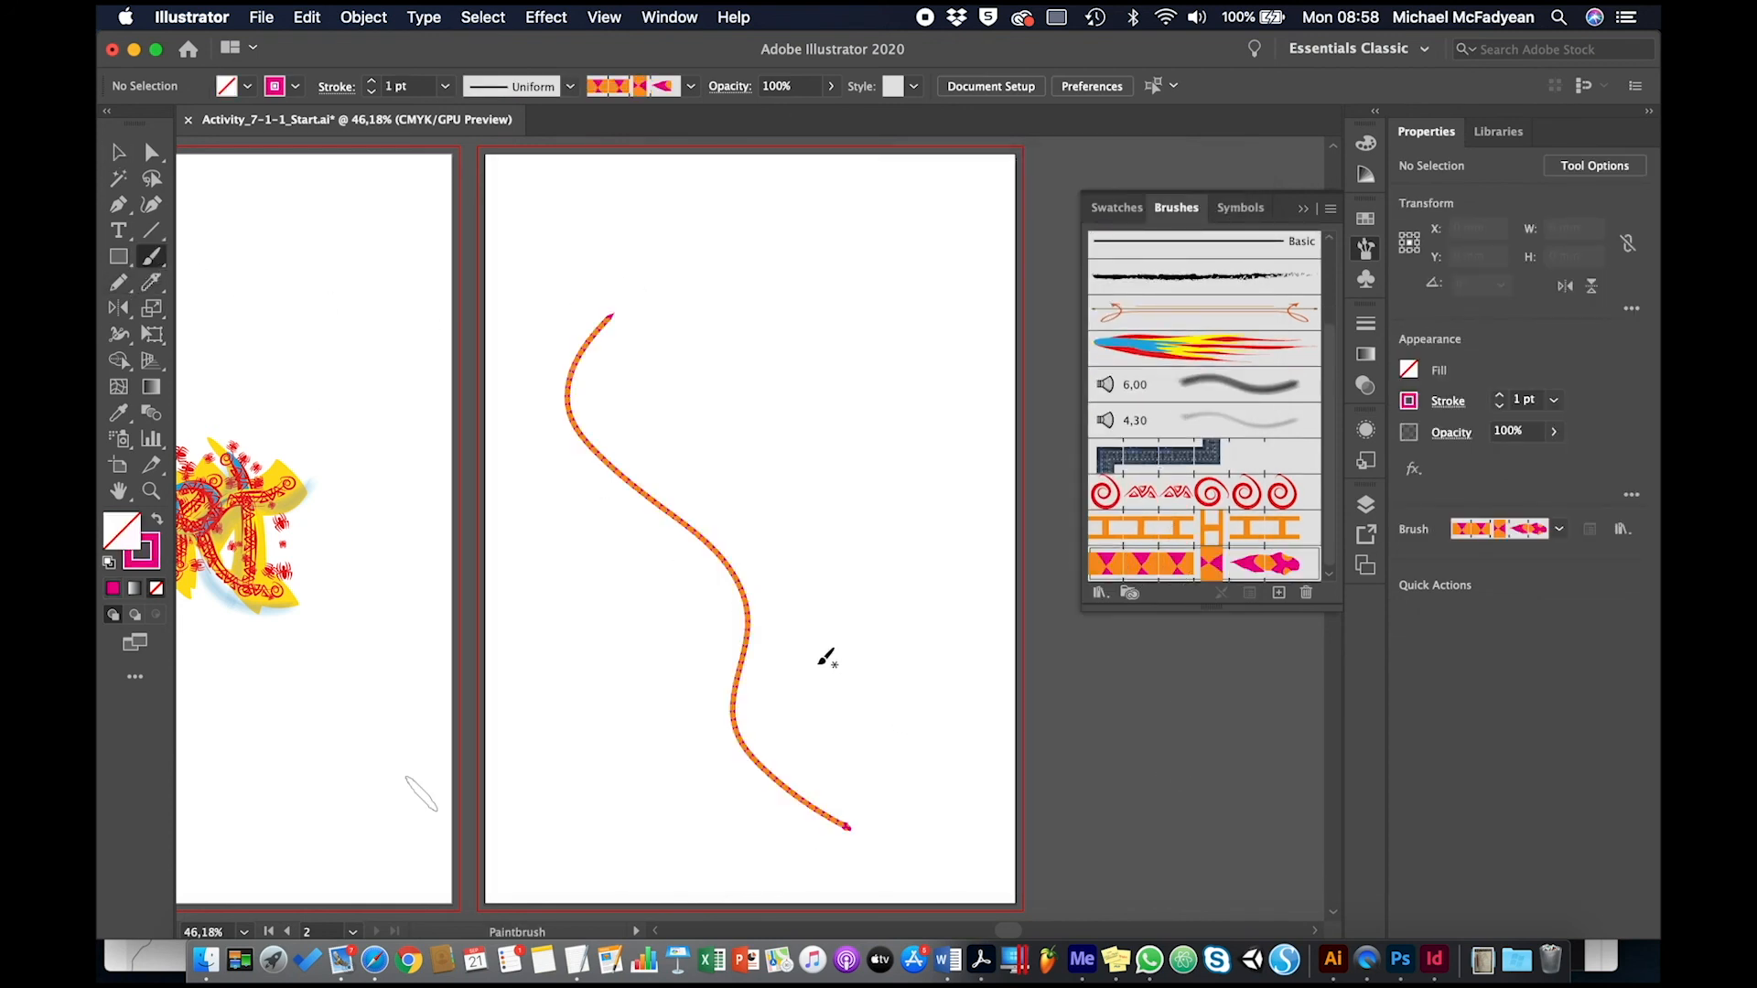
{"action": "key", "text": "super+z"}
{"action": "key", "text": "super+z"}
Step: Set the stroke weight to 5 pt with no fill and paint a winding snake down the empty artboard
{"action": "left_click", "coordinate": [444, 87]}
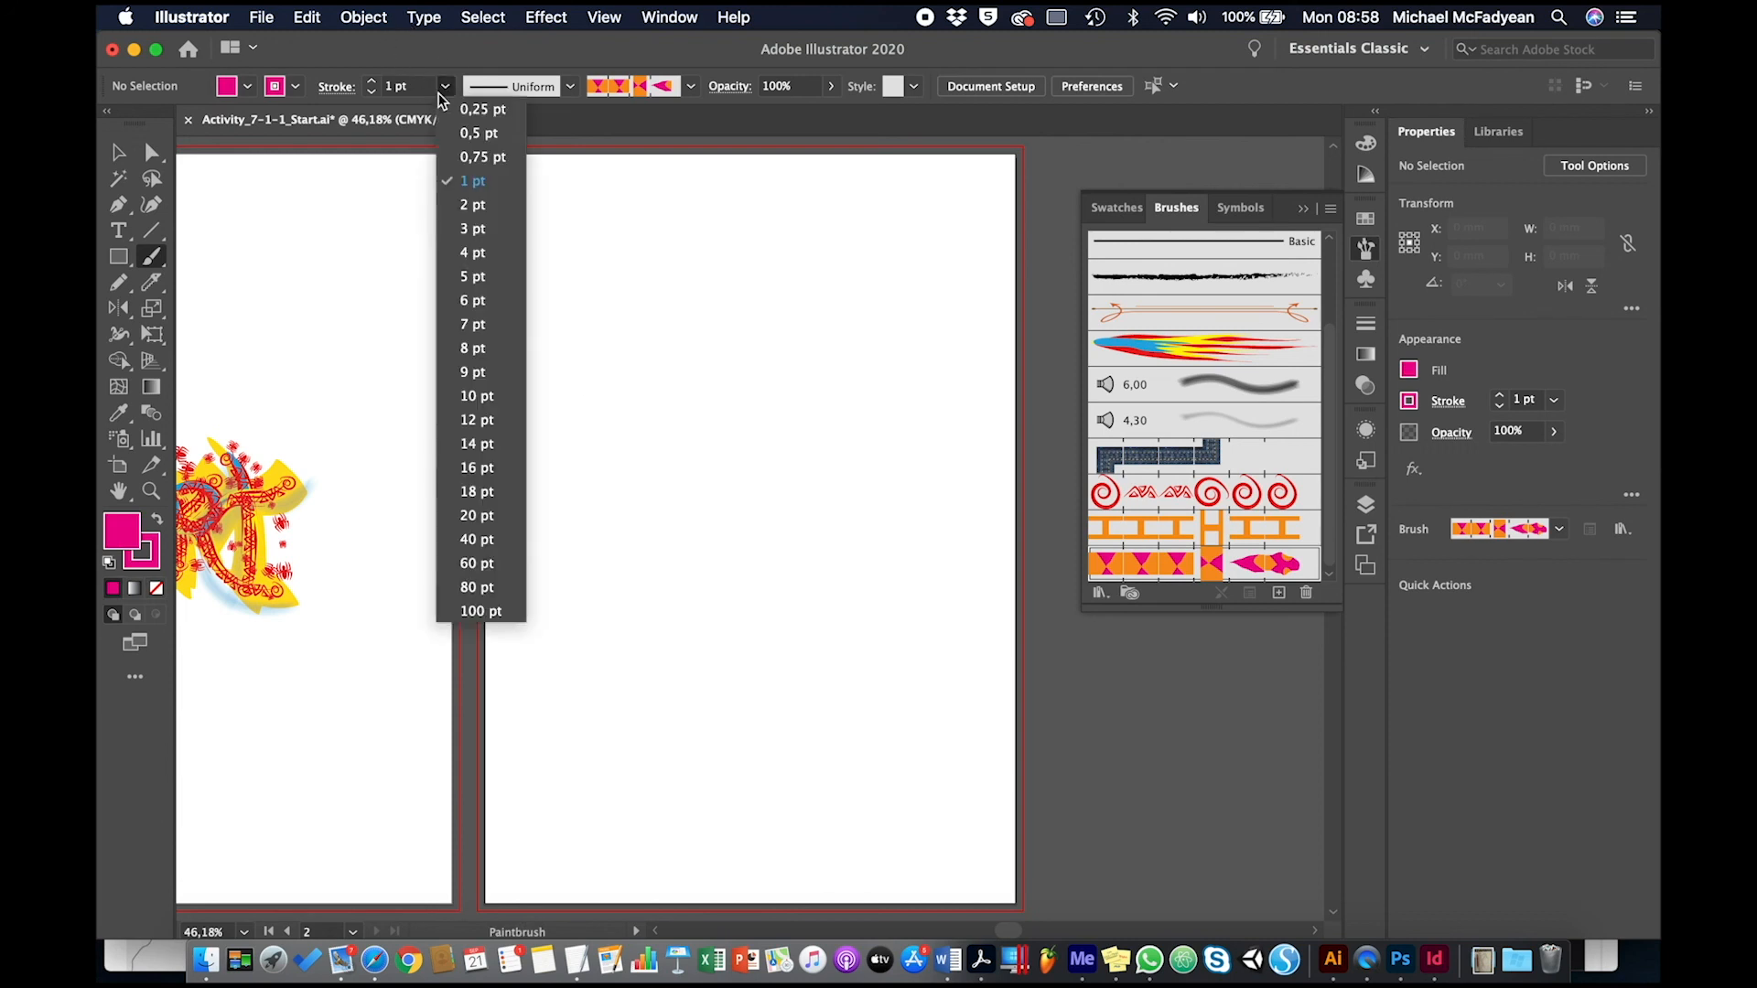
{"action": "left_click", "coordinate": [491, 288]}
{"action": "key", "text": "slash"}
{"action": "left_click_drag", "start_coordinate": [623, 268], "coordinate": [727, 785]}
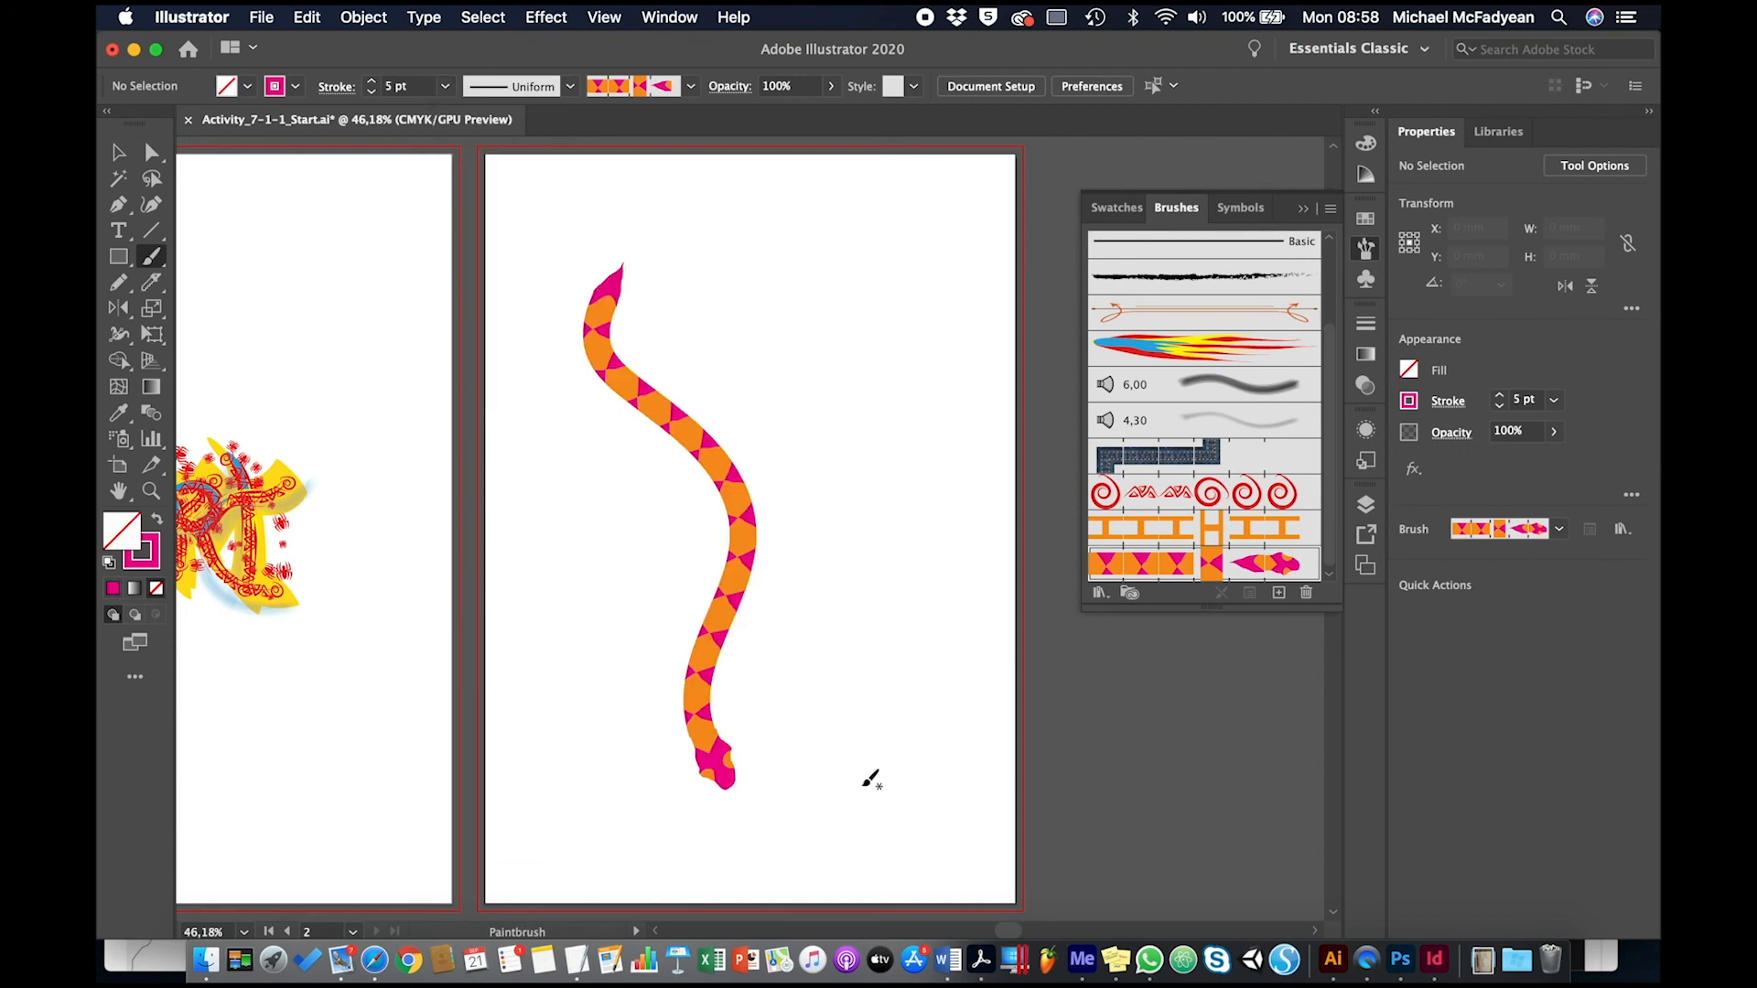
{"action": "mouse_move", "coordinate": [842, 805]}
{"action": "left_mouse_down"}
{"action": "mouse_move", "coordinate": [635, 548]}
{"action": "mouse_move", "coordinate": [779, 328]}
{"action": "mouse_move", "coordinate": [851, 291]}
{"action": "mouse_move", "coordinate": [892, 468]}
{"action": "mouse_move", "coordinate": [748, 853]}
{"action": "left_mouse_up"}
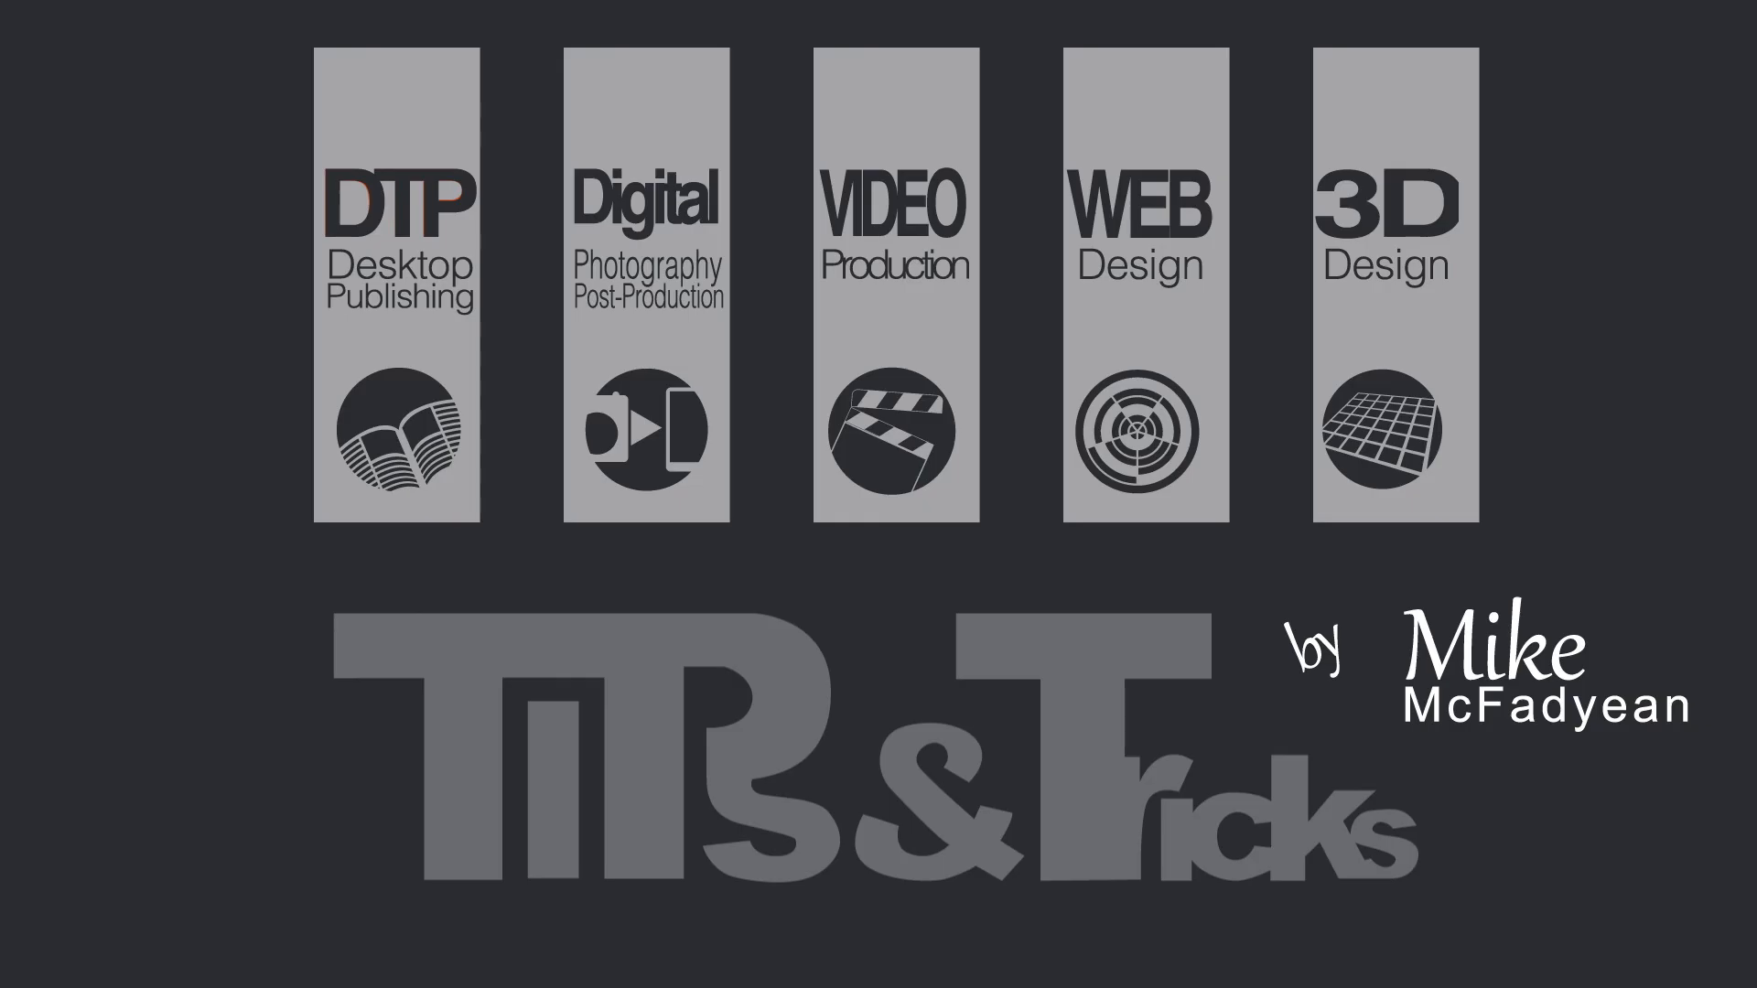